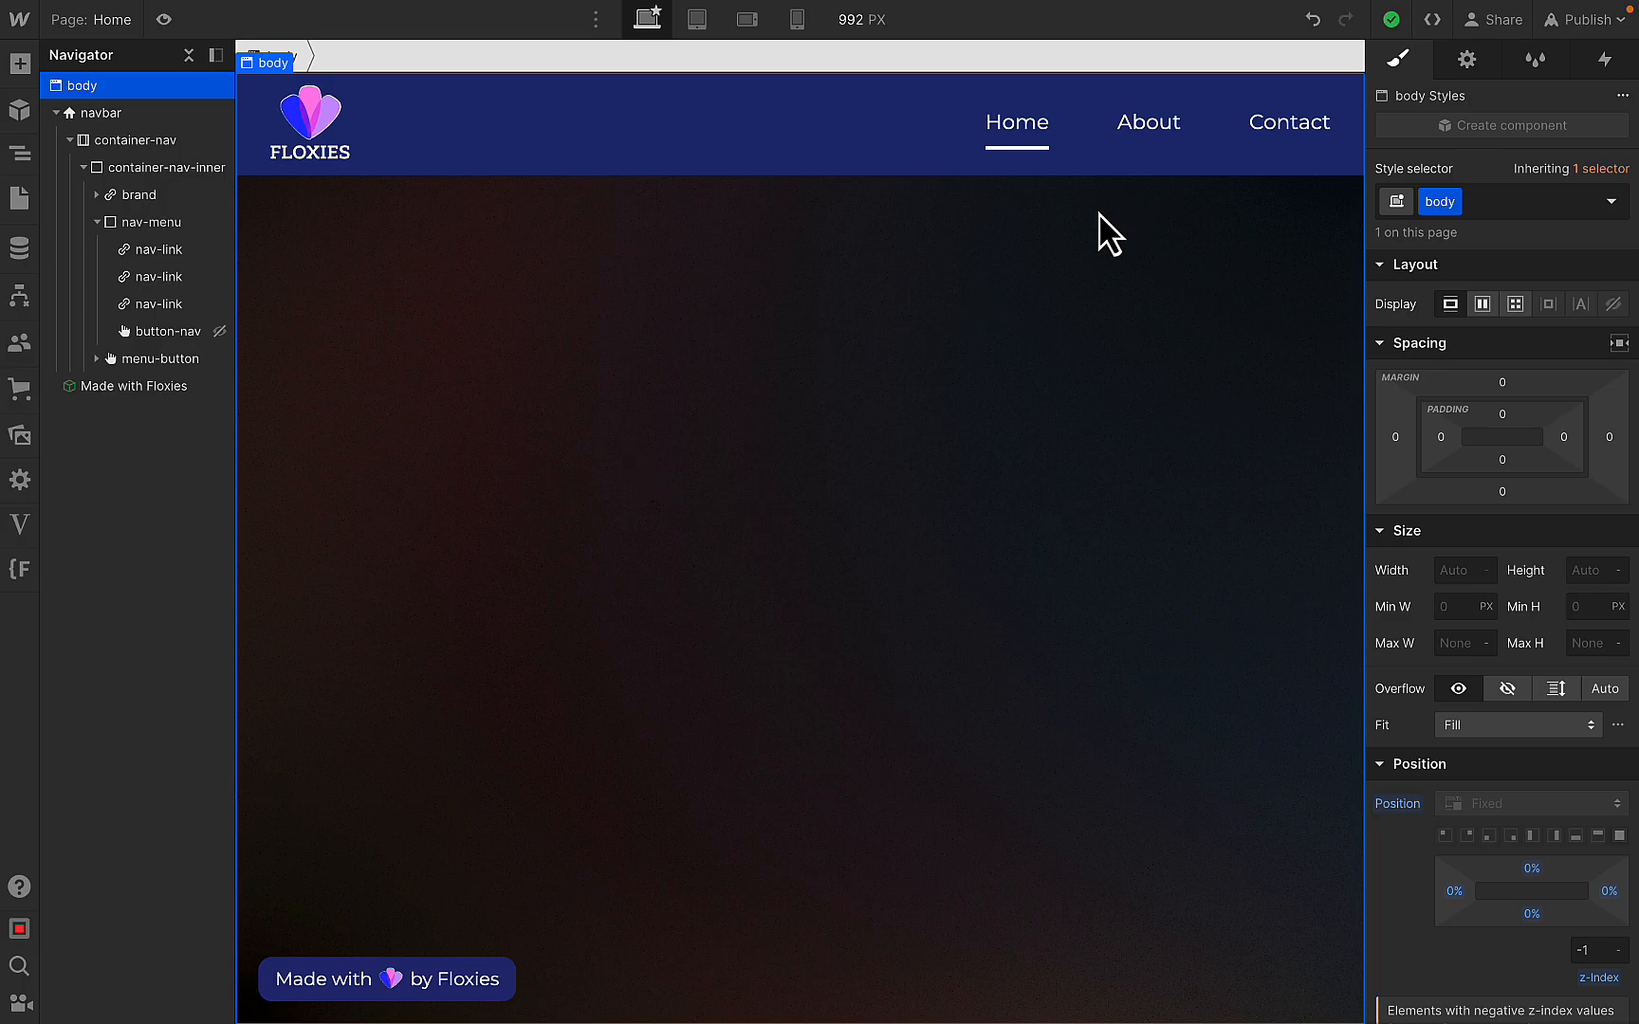
- Insert a Dropdown element into the nav-menu and place it between the Home and About links
{"action": "left_click", "coordinate": [1084, 136]}
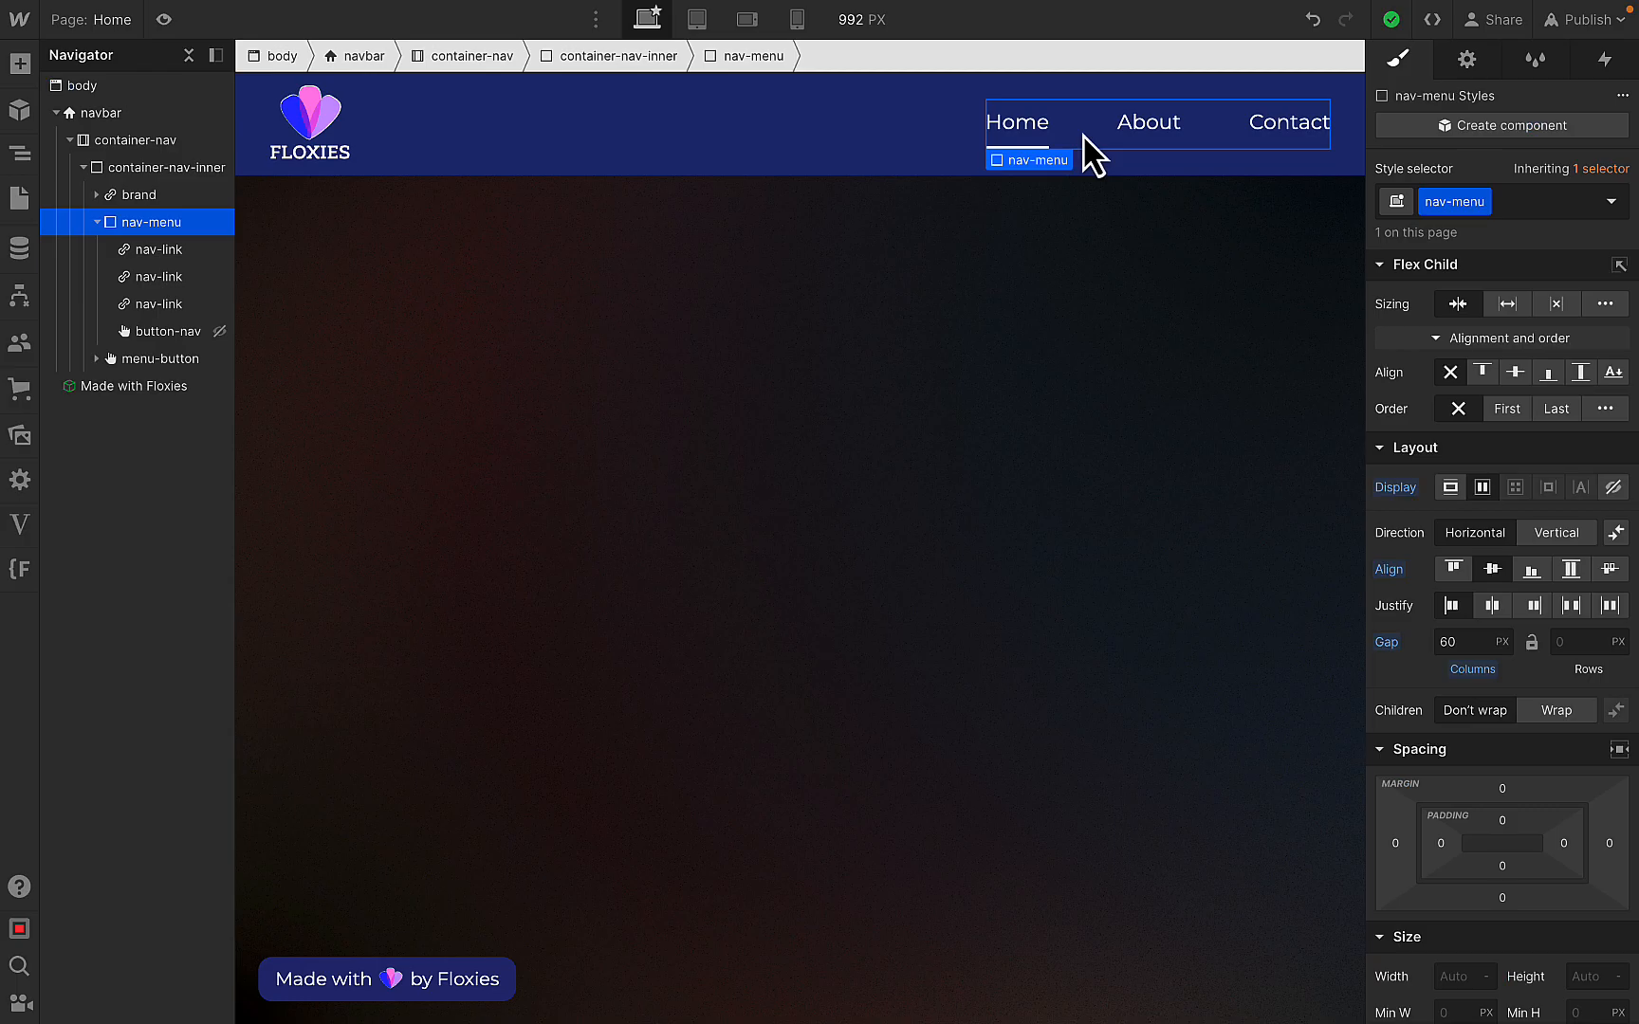
{"action": "left_click", "coordinate": [1084, 136]}
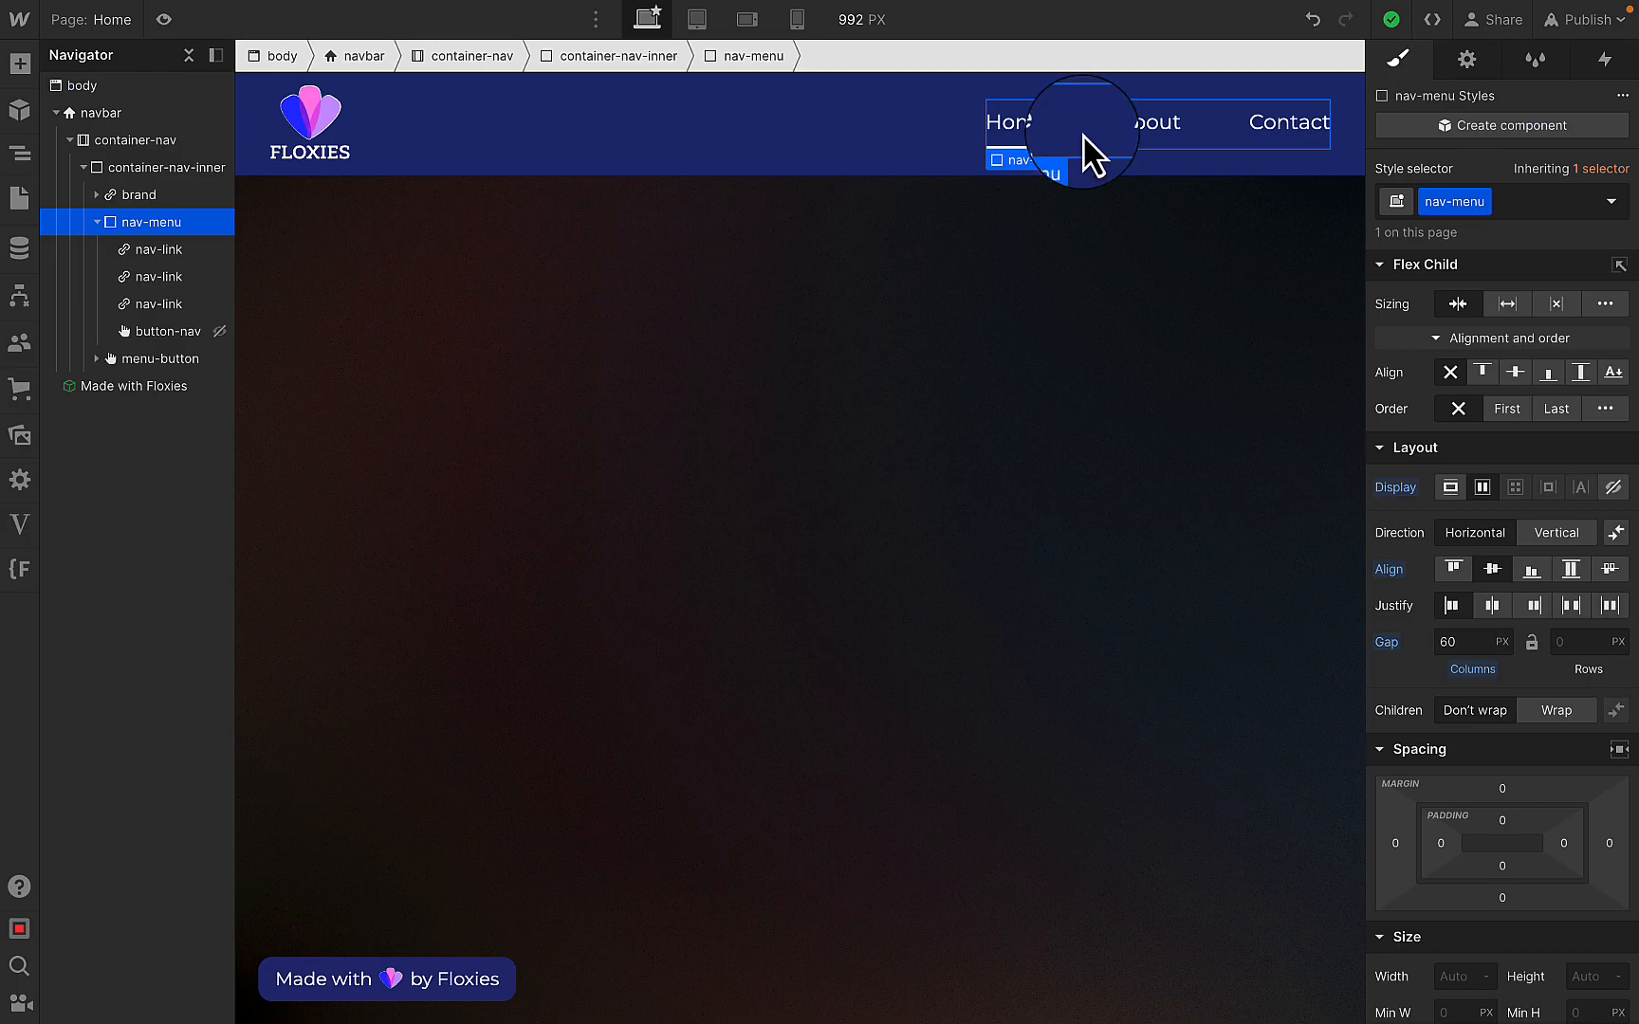
{"action": "key", "text": "super+e"}
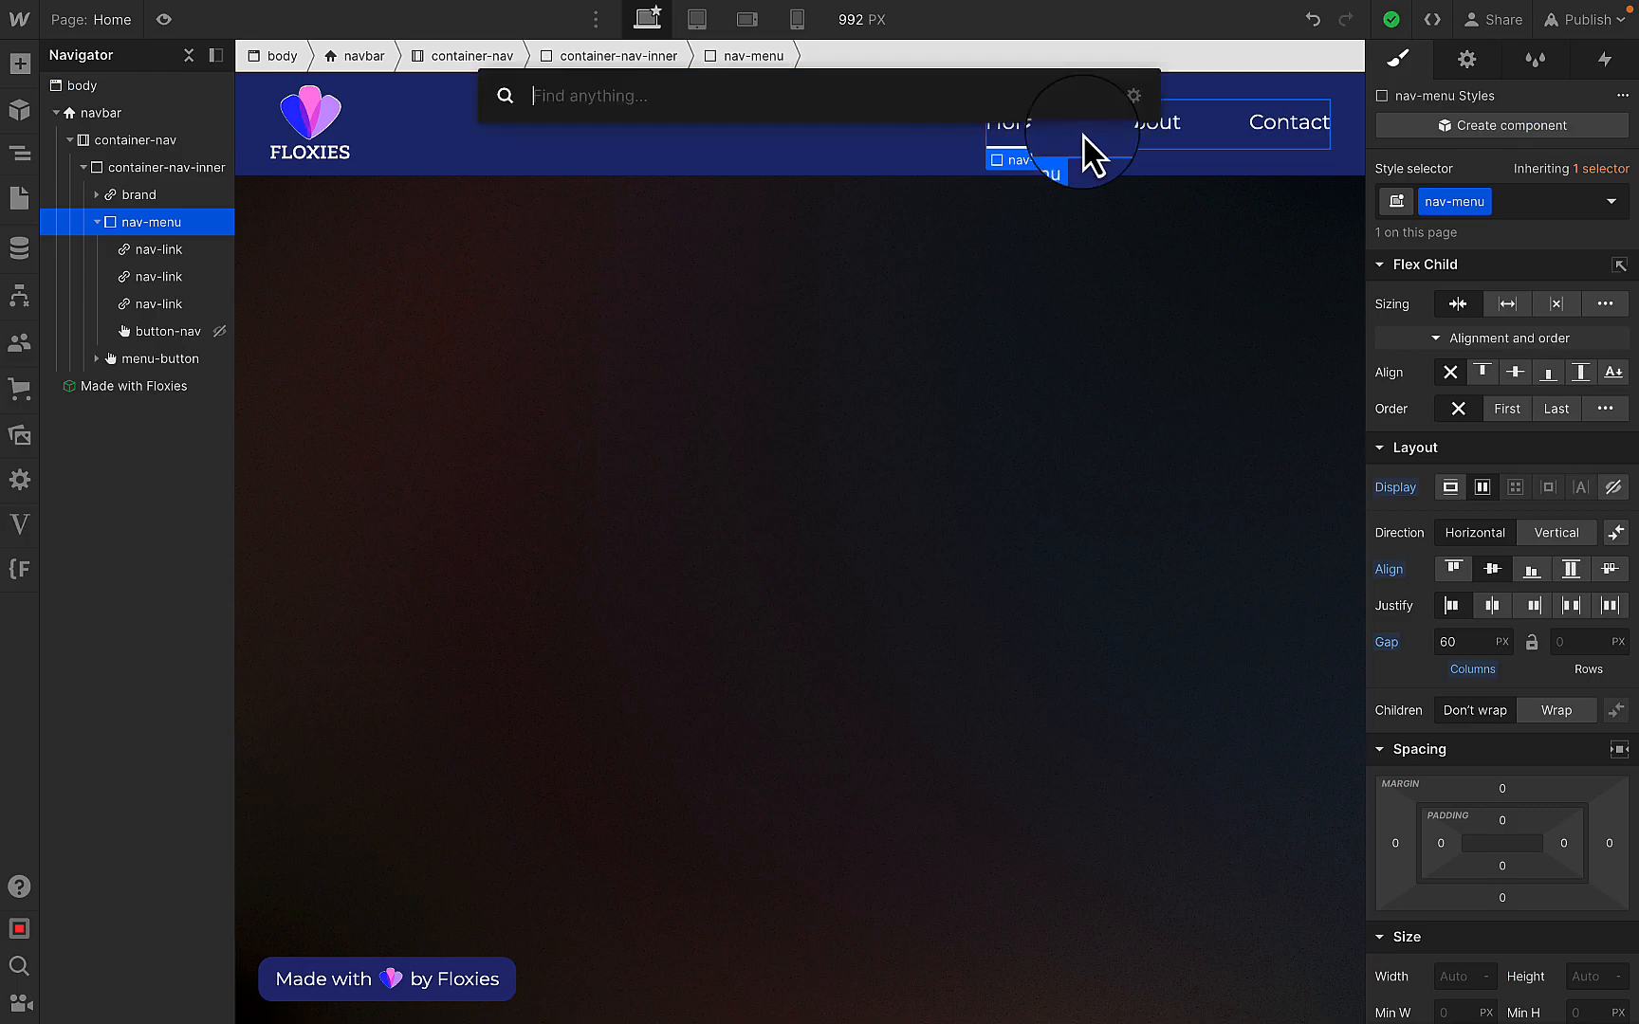
{"action": "type", "text": "dro"}
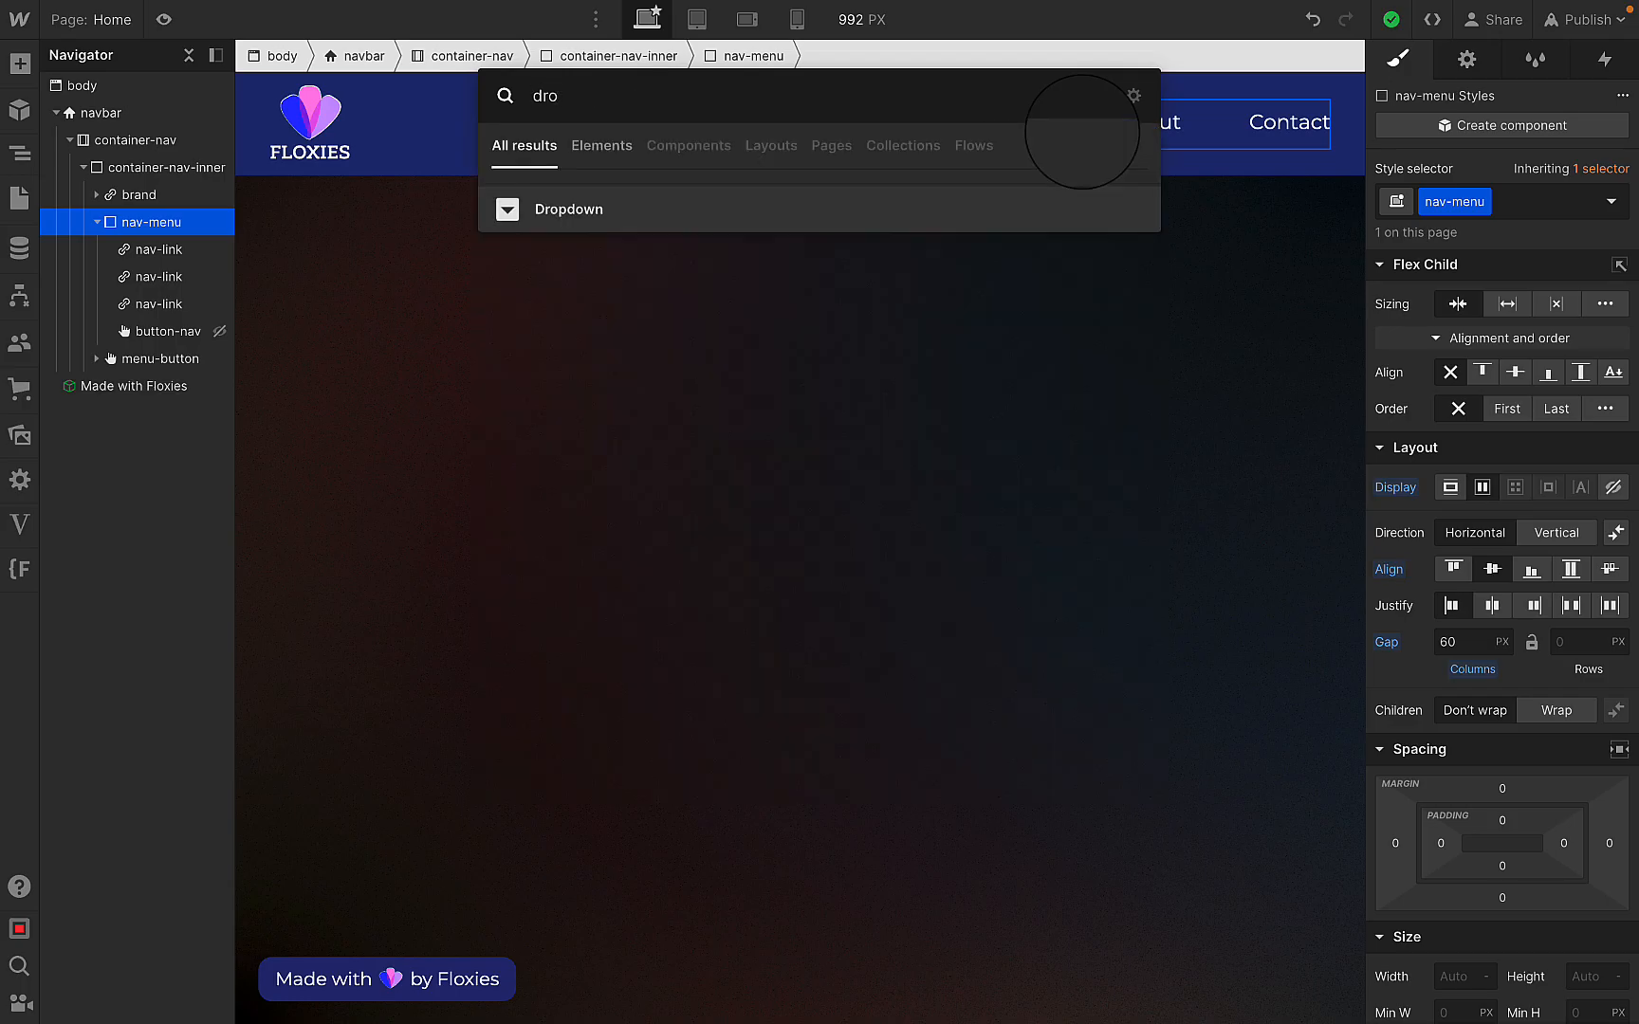
{"action": "left_click", "coordinate": [888, 194]}
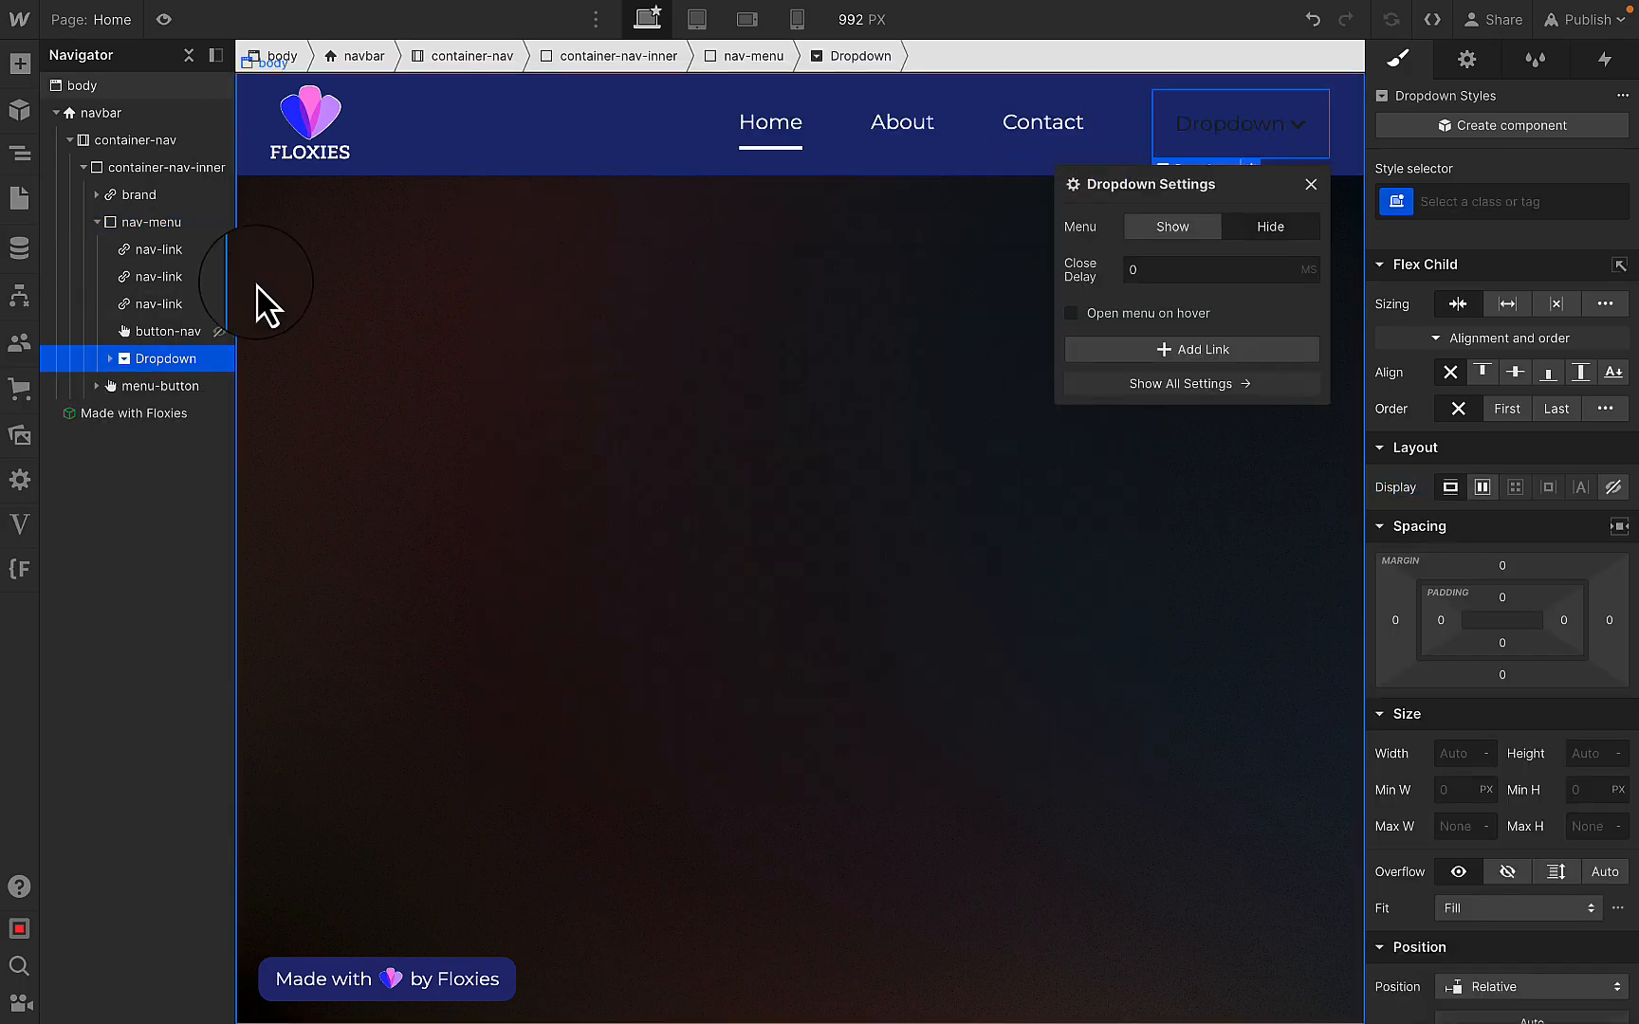
{"action": "left_click_drag", "start_coordinate": [166, 357], "coordinate": [165, 276]}
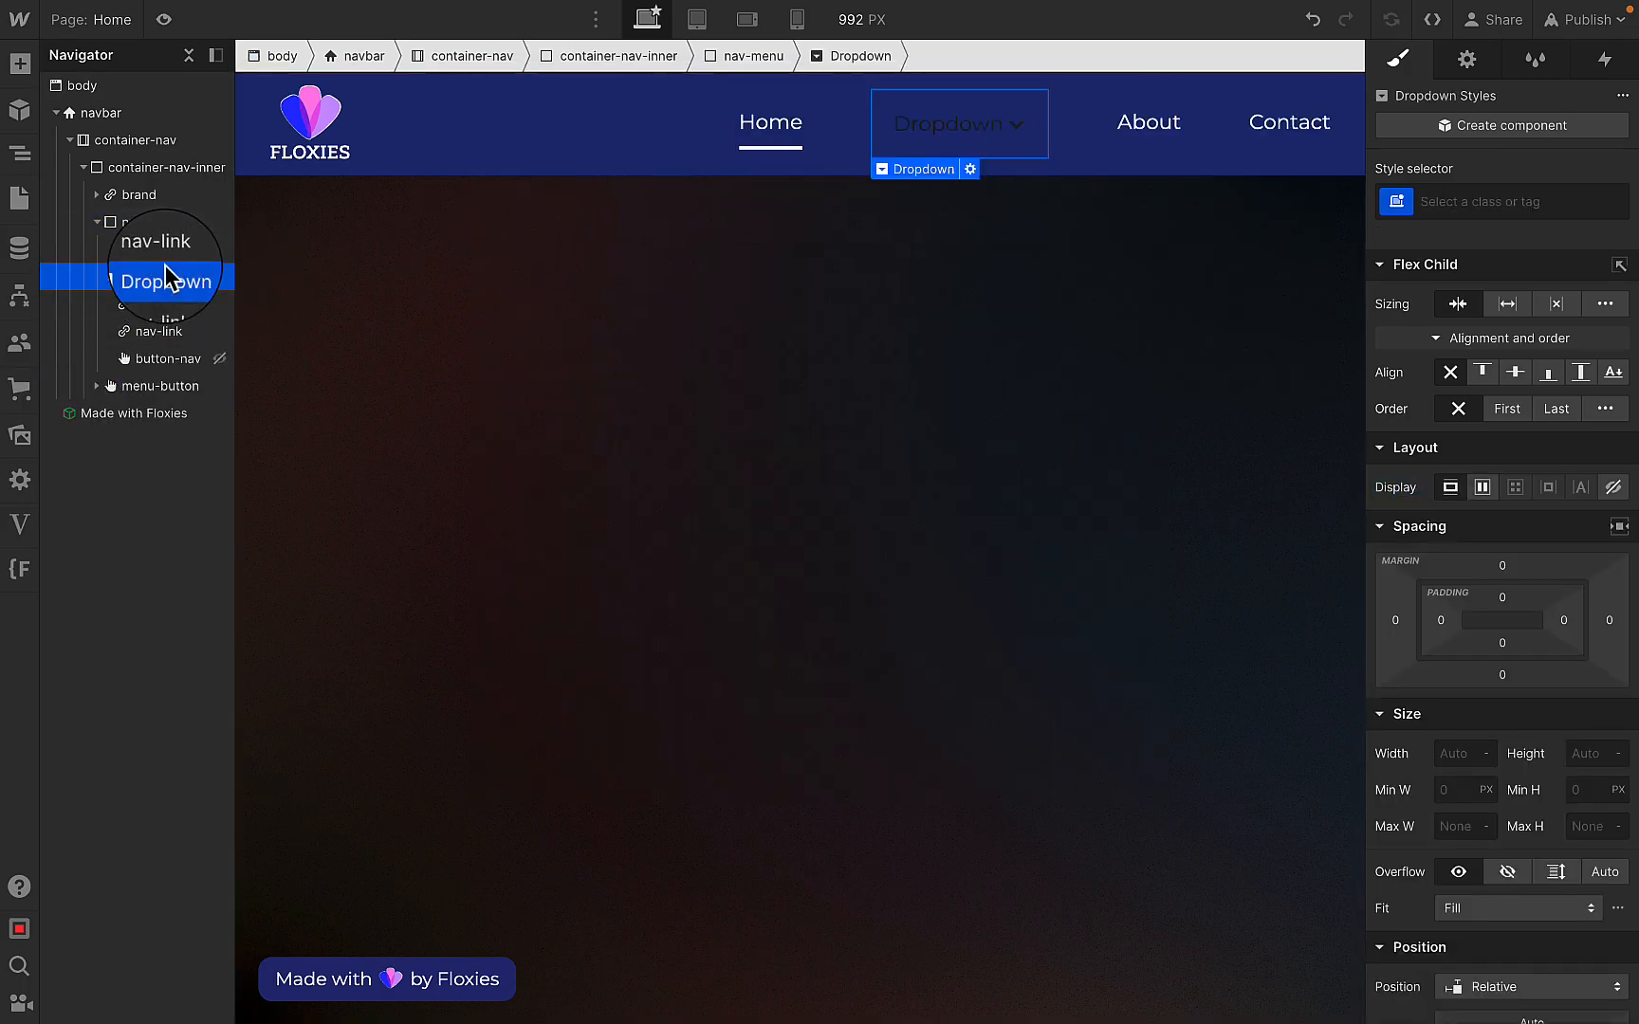
- Change the dropdown's label text to "Social"
{"action": "double_click", "coordinate": [941, 123]}
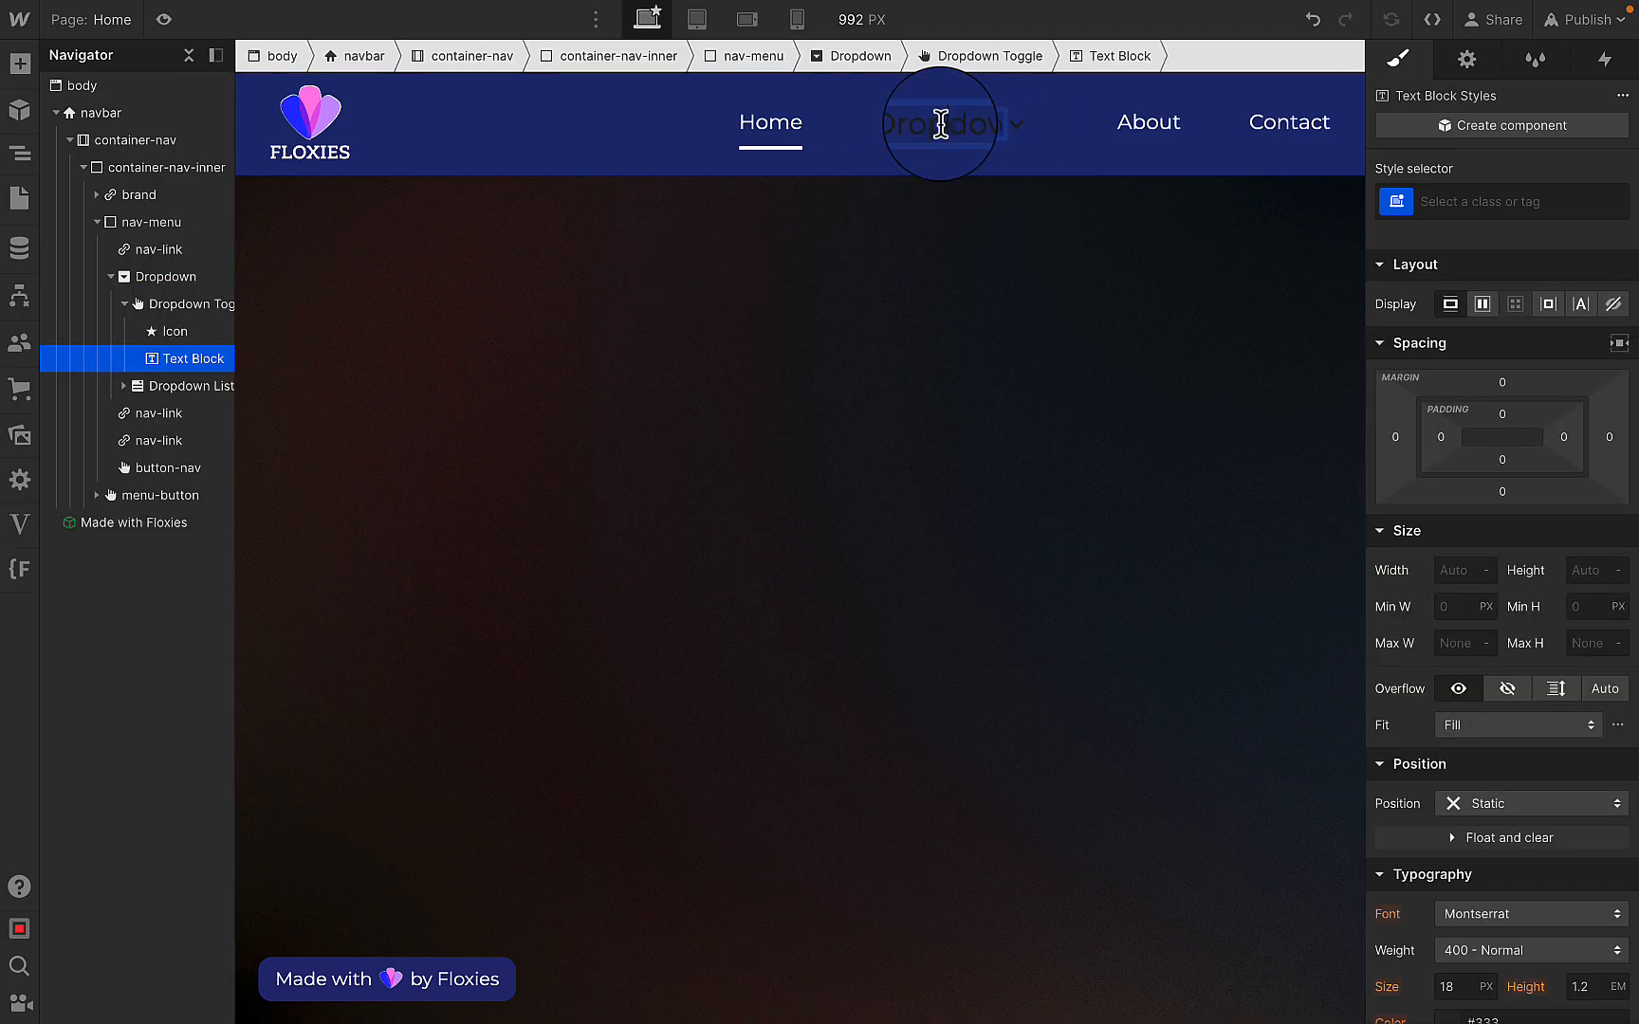
{"action": "type", "text": "Social"}
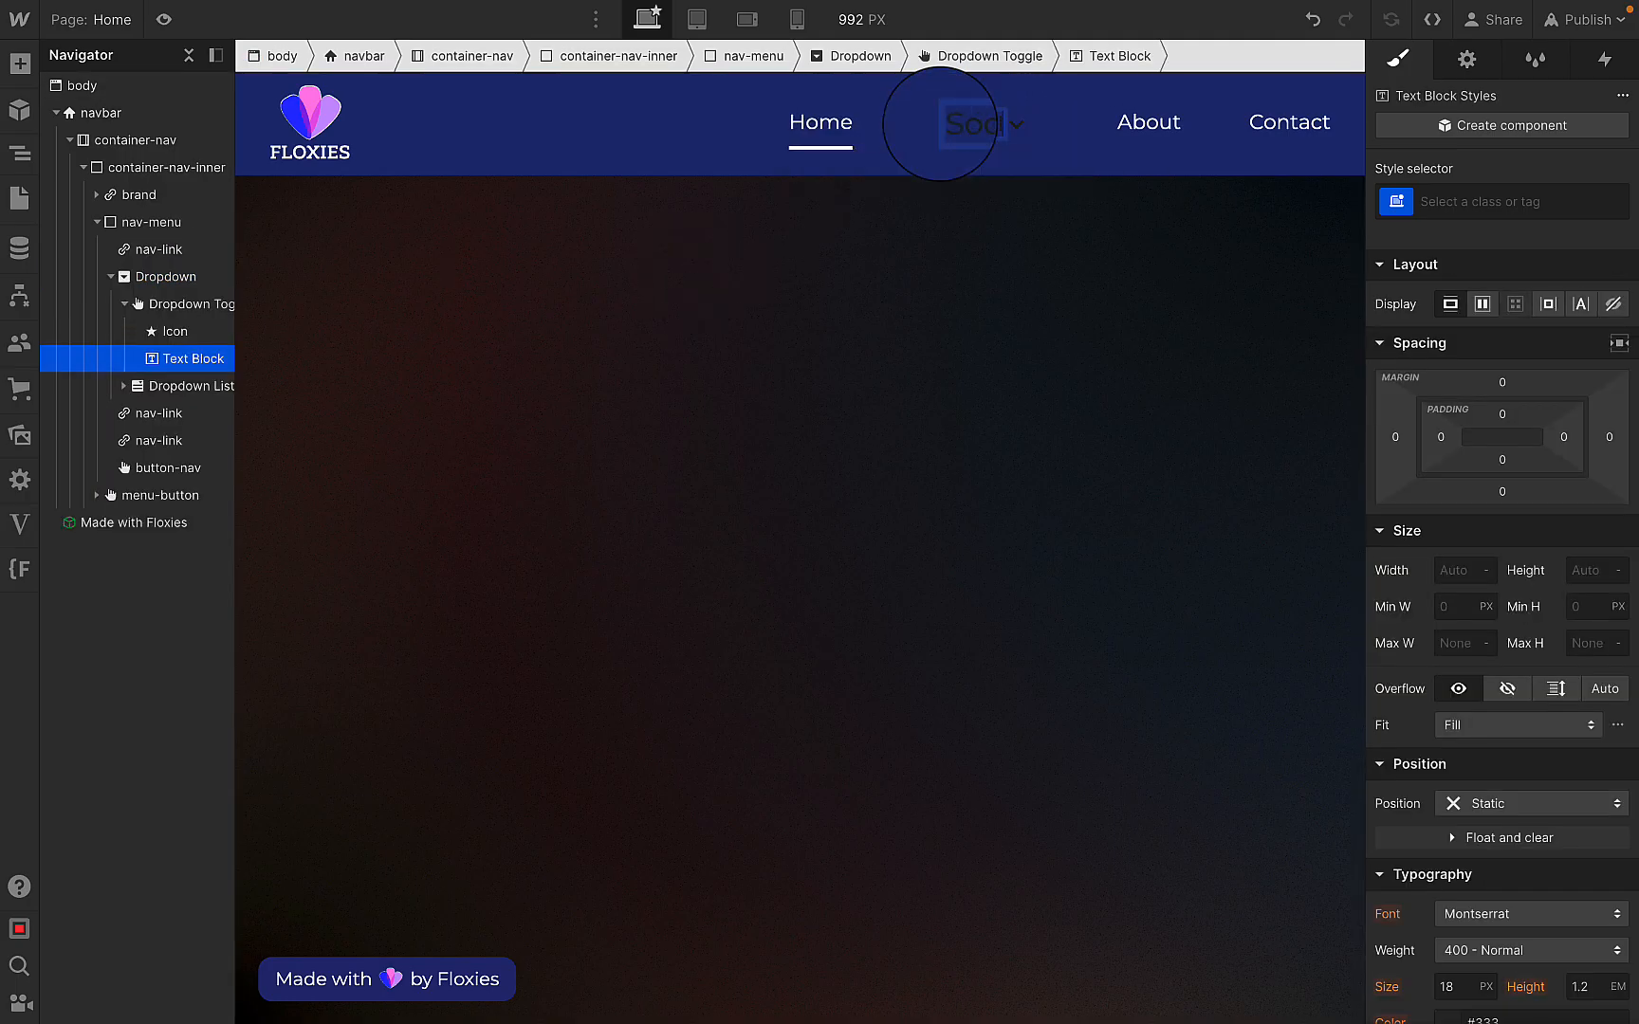
{"action": "left_click", "coordinate": [970, 207]}
- Create the class dropdown-toggle on the Dropdown Toggle element
{"action": "left_click", "coordinate": [1008, 142]}
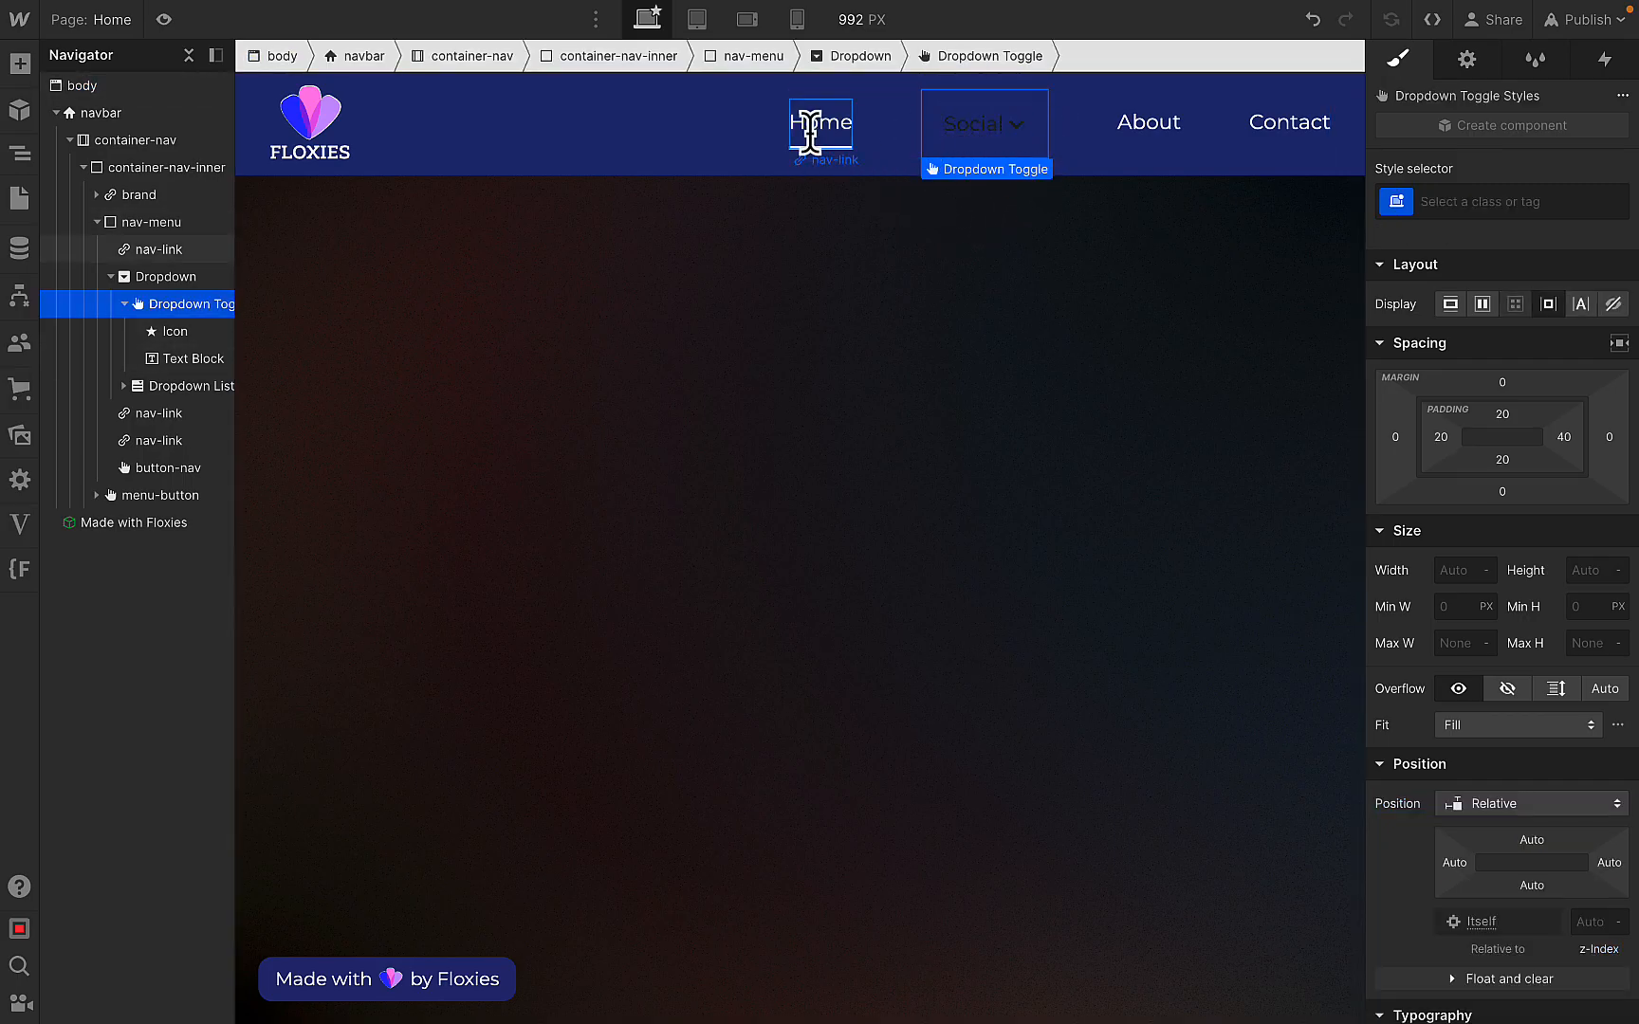
{"action": "left_click", "coordinate": [1243, 209]}
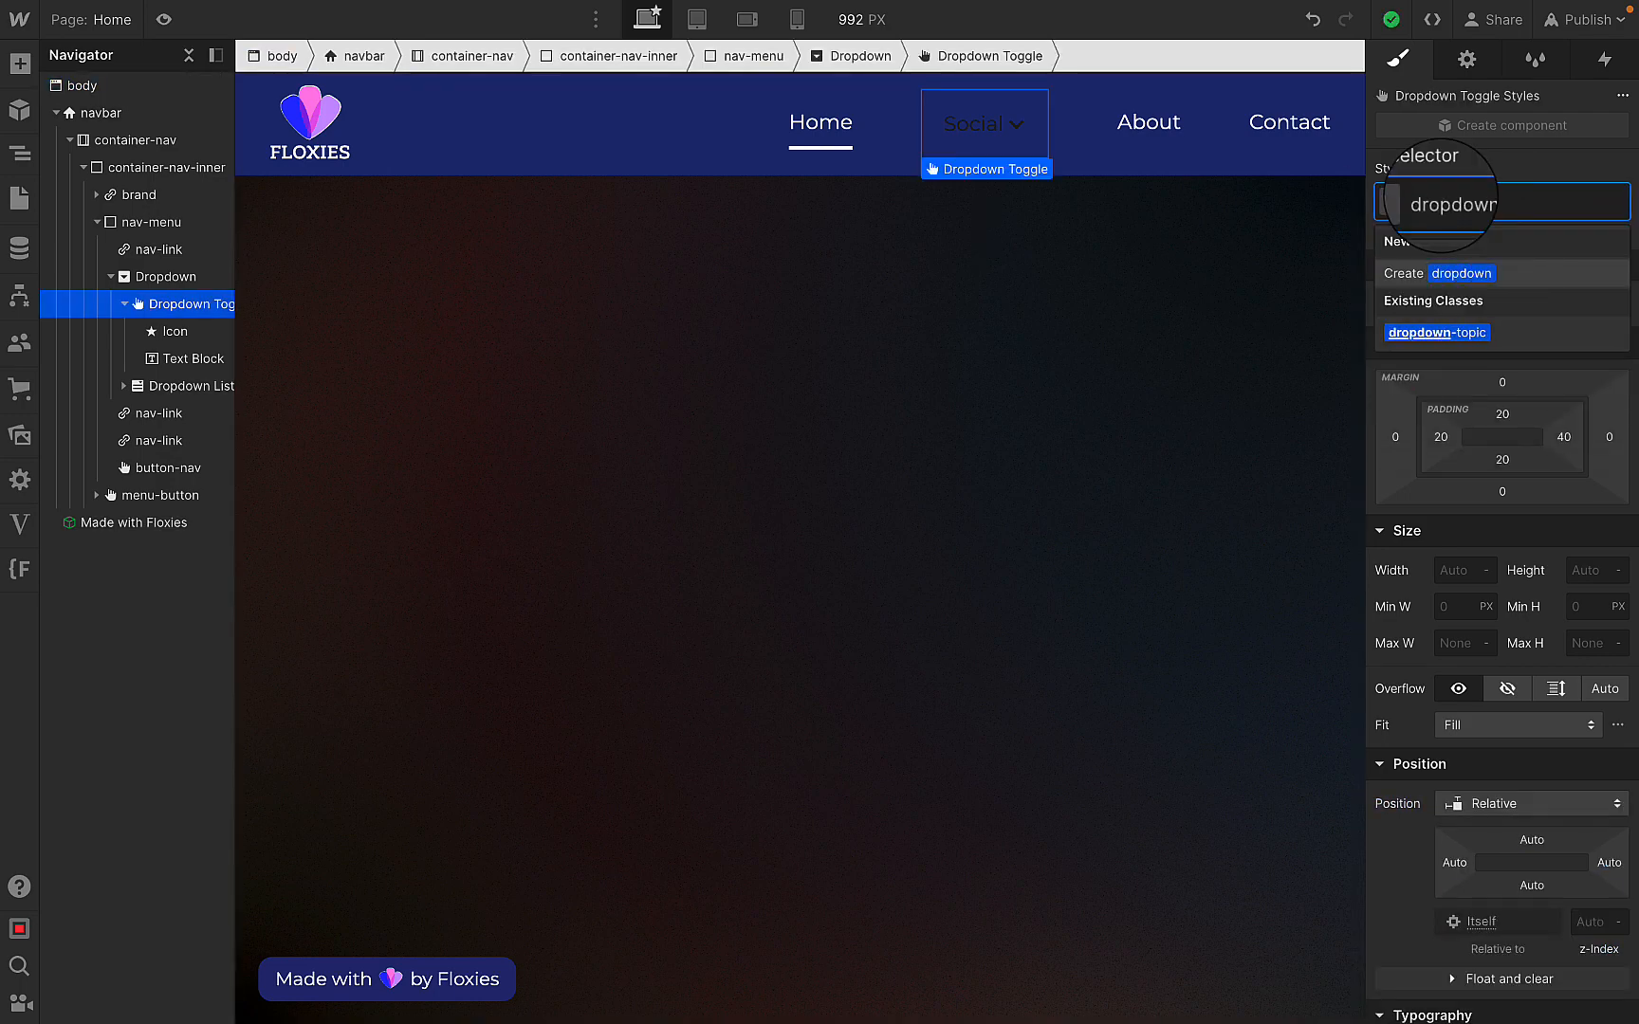
{"action": "type", "text": "-toggle"}
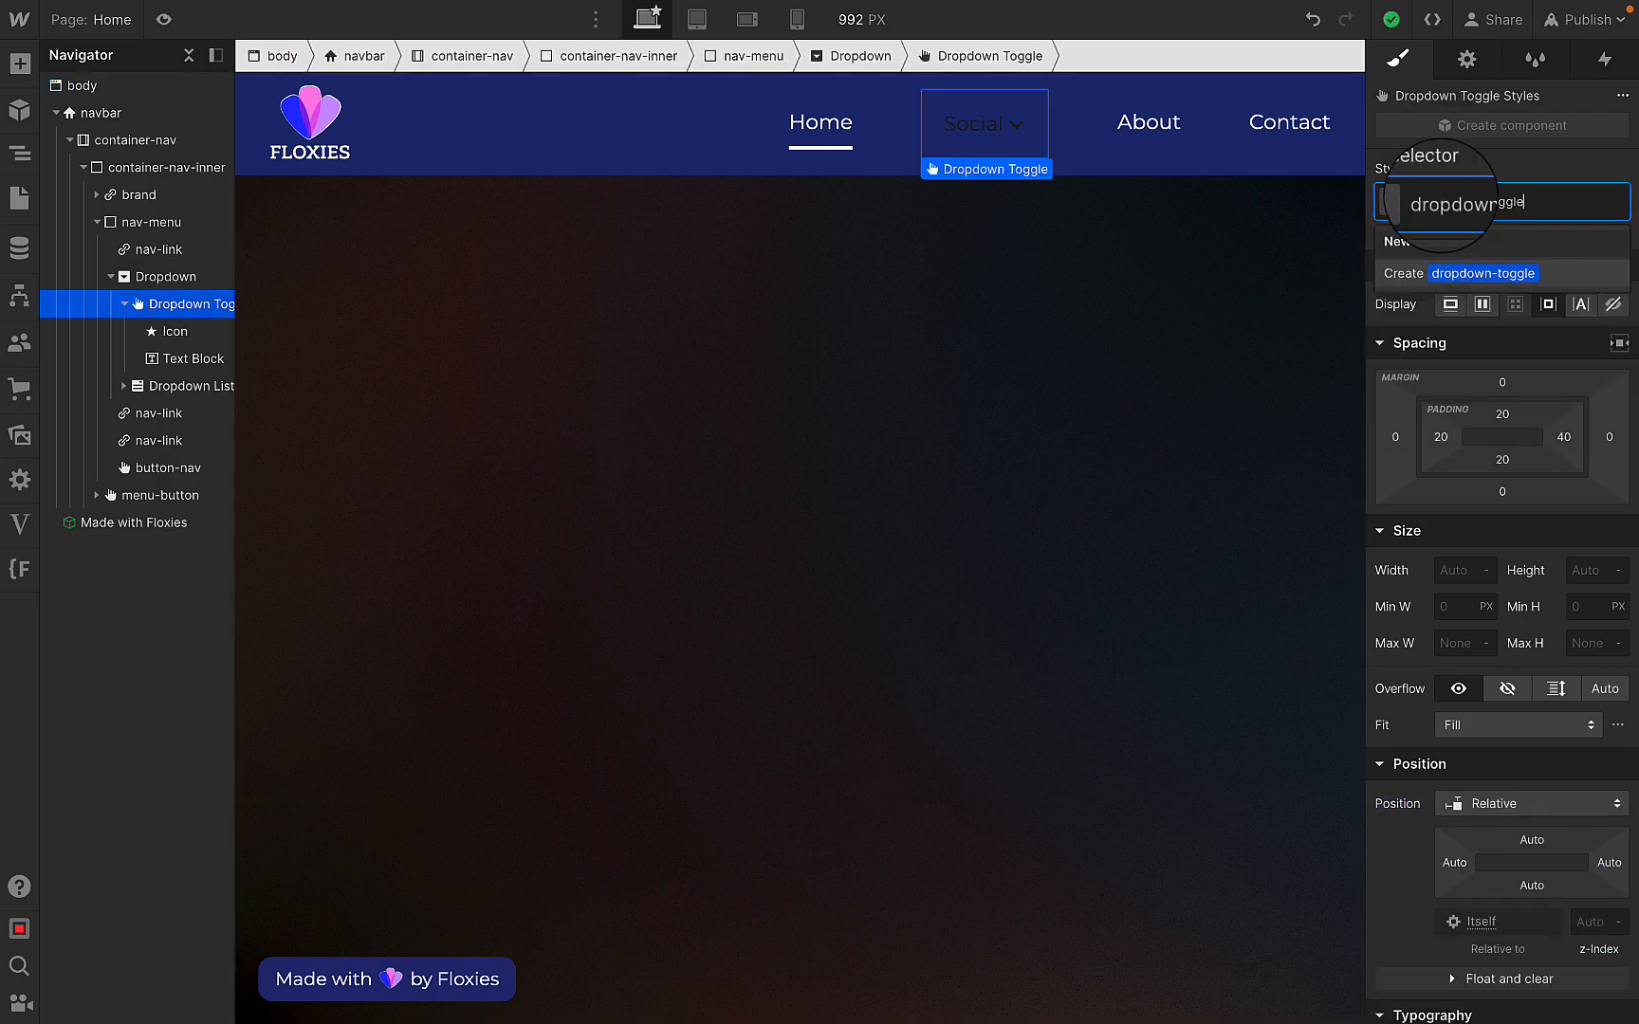
{"action": "key", "text": "Return"}
- Make the dropdown-toggle a horizontal flex layout with a 10 px column gap and place its Text Block before the Icon
{"action": "left_click", "coordinate": [1481, 311]}
{"action": "left_click", "coordinate": [1124, 247]}
{"action": "left_click", "coordinate": [1016, 127]}
{"action": "scroll", "coordinate": [1455, 517], "scroll_direction": "down", "scroll_amount": 5}
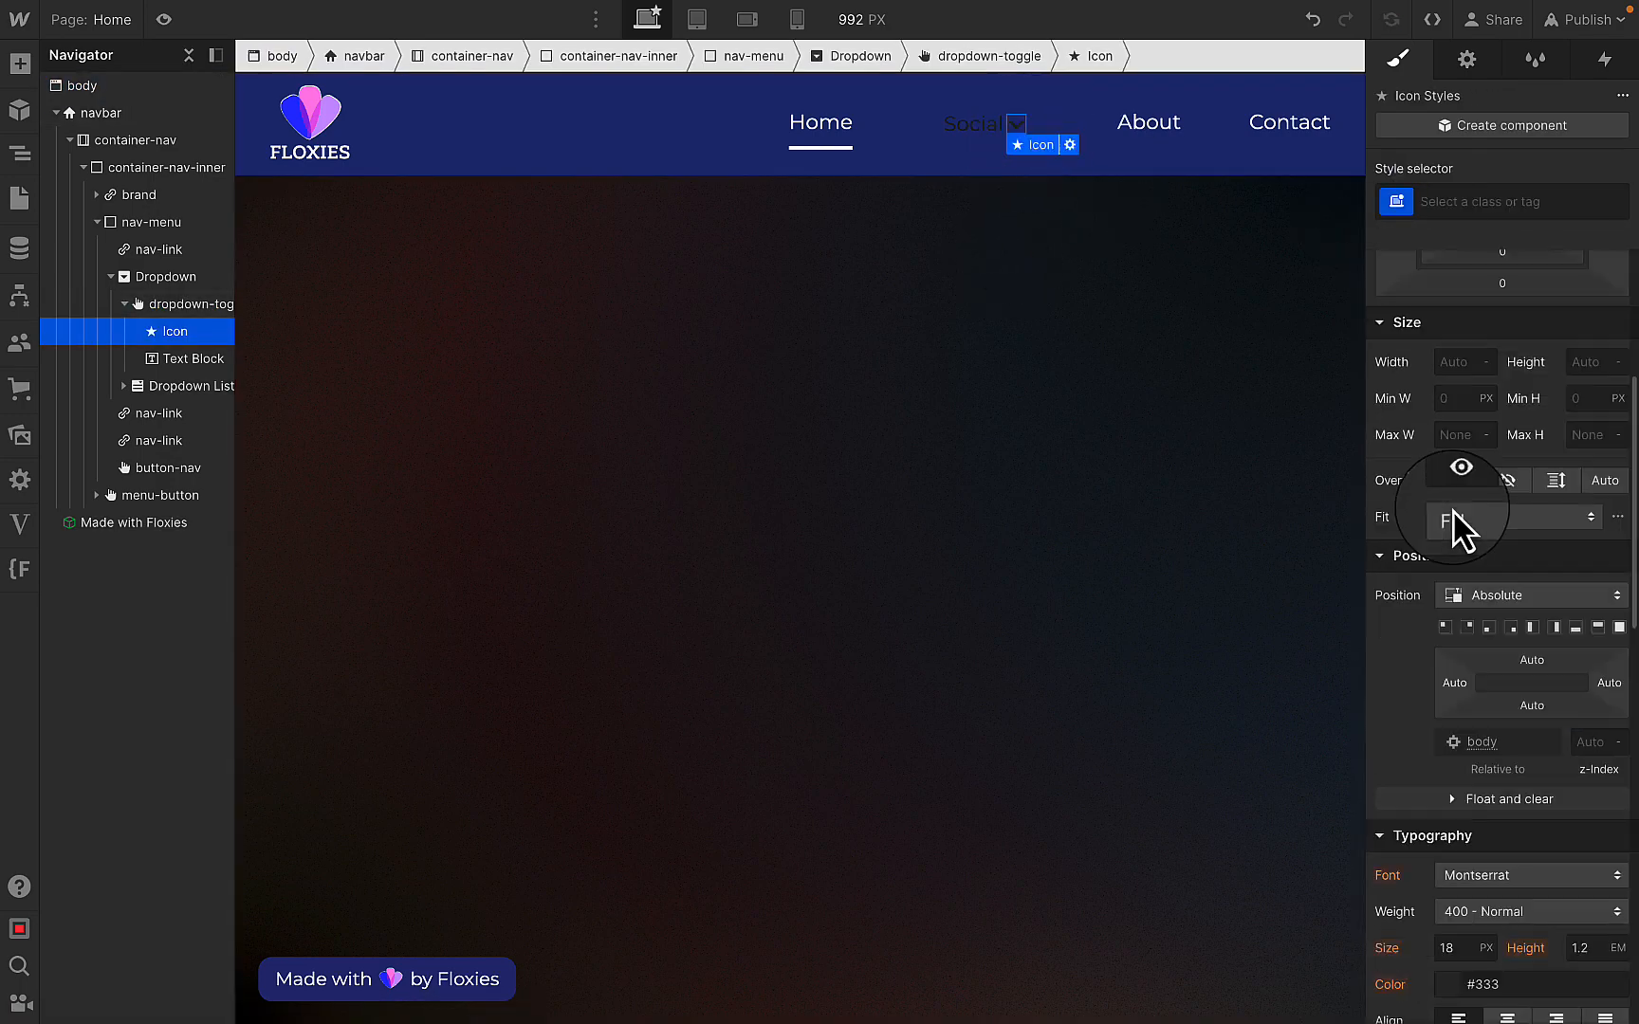
{"action": "left_click", "coordinate": [1508, 350]}
{"action": "left_click", "coordinate": [1499, 325]}
{"action": "left_click_drag", "start_coordinate": [192, 358], "coordinate": [171, 334]}
- Remove the dropdown-toggle's side padding, tighten its vertical padding, and remove the arrow icon's right margin
{"action": "left_click", "coordinate": [915, 157]}
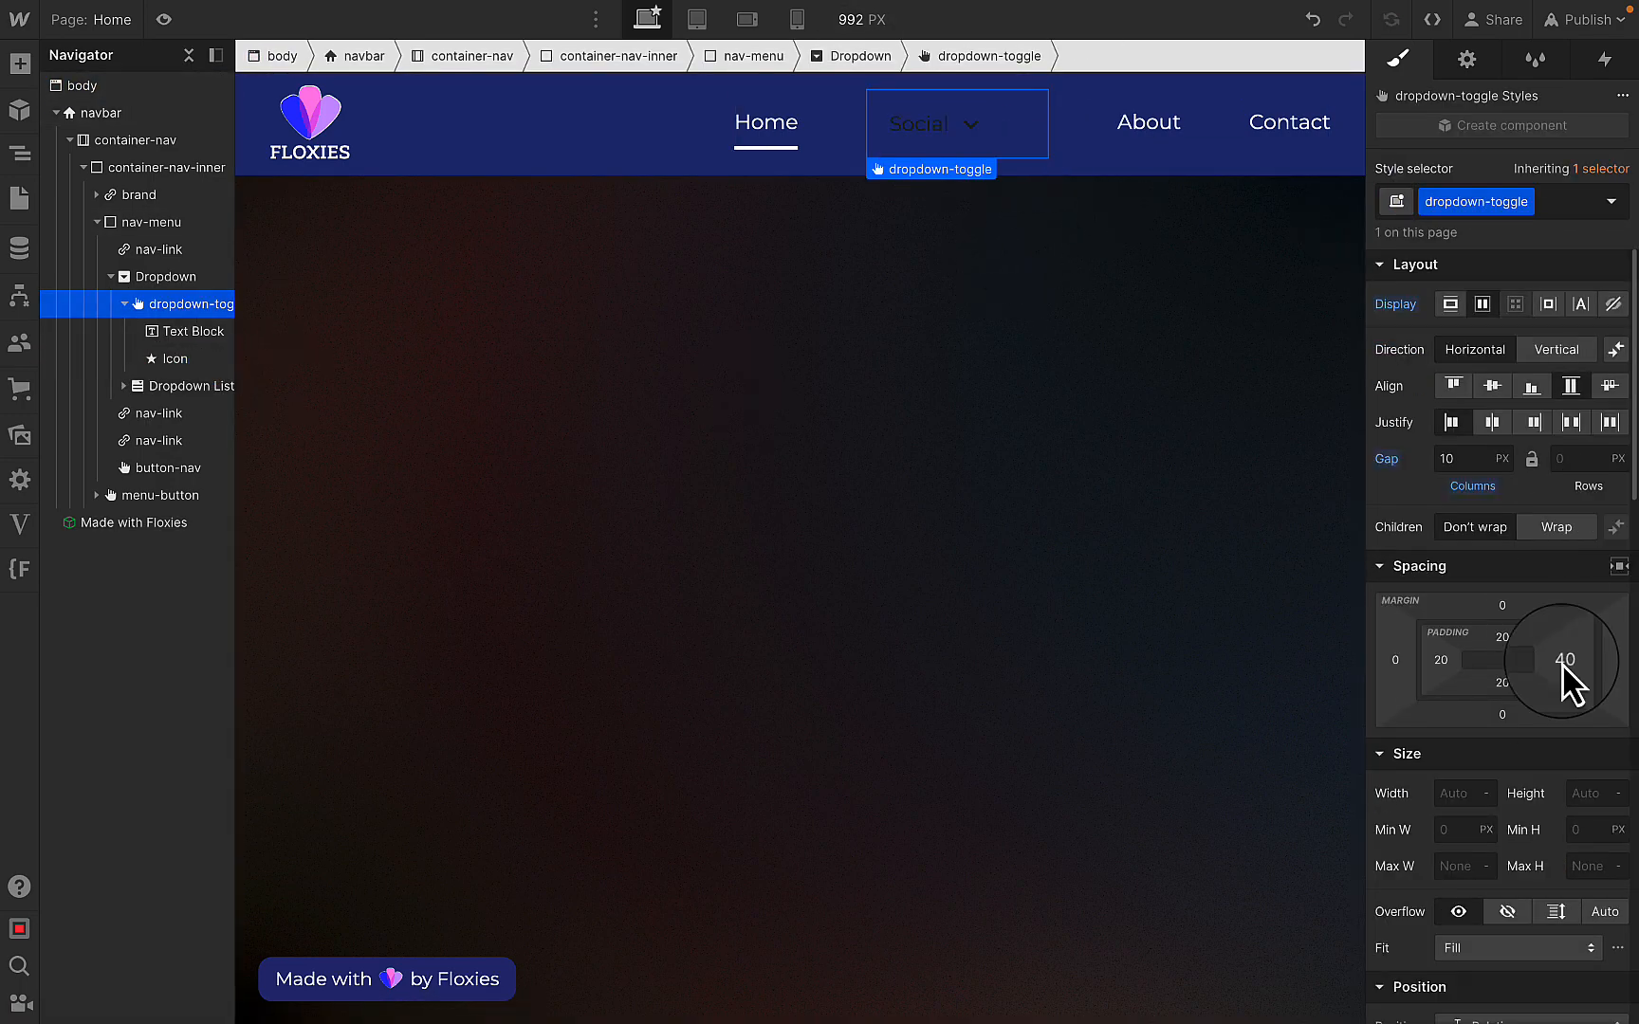
{"action": "left_click_drag", "start_coordinate": [1566, 680], "coordinate": [1613, 681]}
{"action": "left_click", "coordinate": [1499, 639]}
{"action": "type", "text": "0"}
{"action": "key", "text": "Return"}
{"action": "left_click_drag", "start_coordinate": [1502, 683], "coordinate": [1502, 711]}
{"action": "left_click", "coordinate": [1167, 227]}
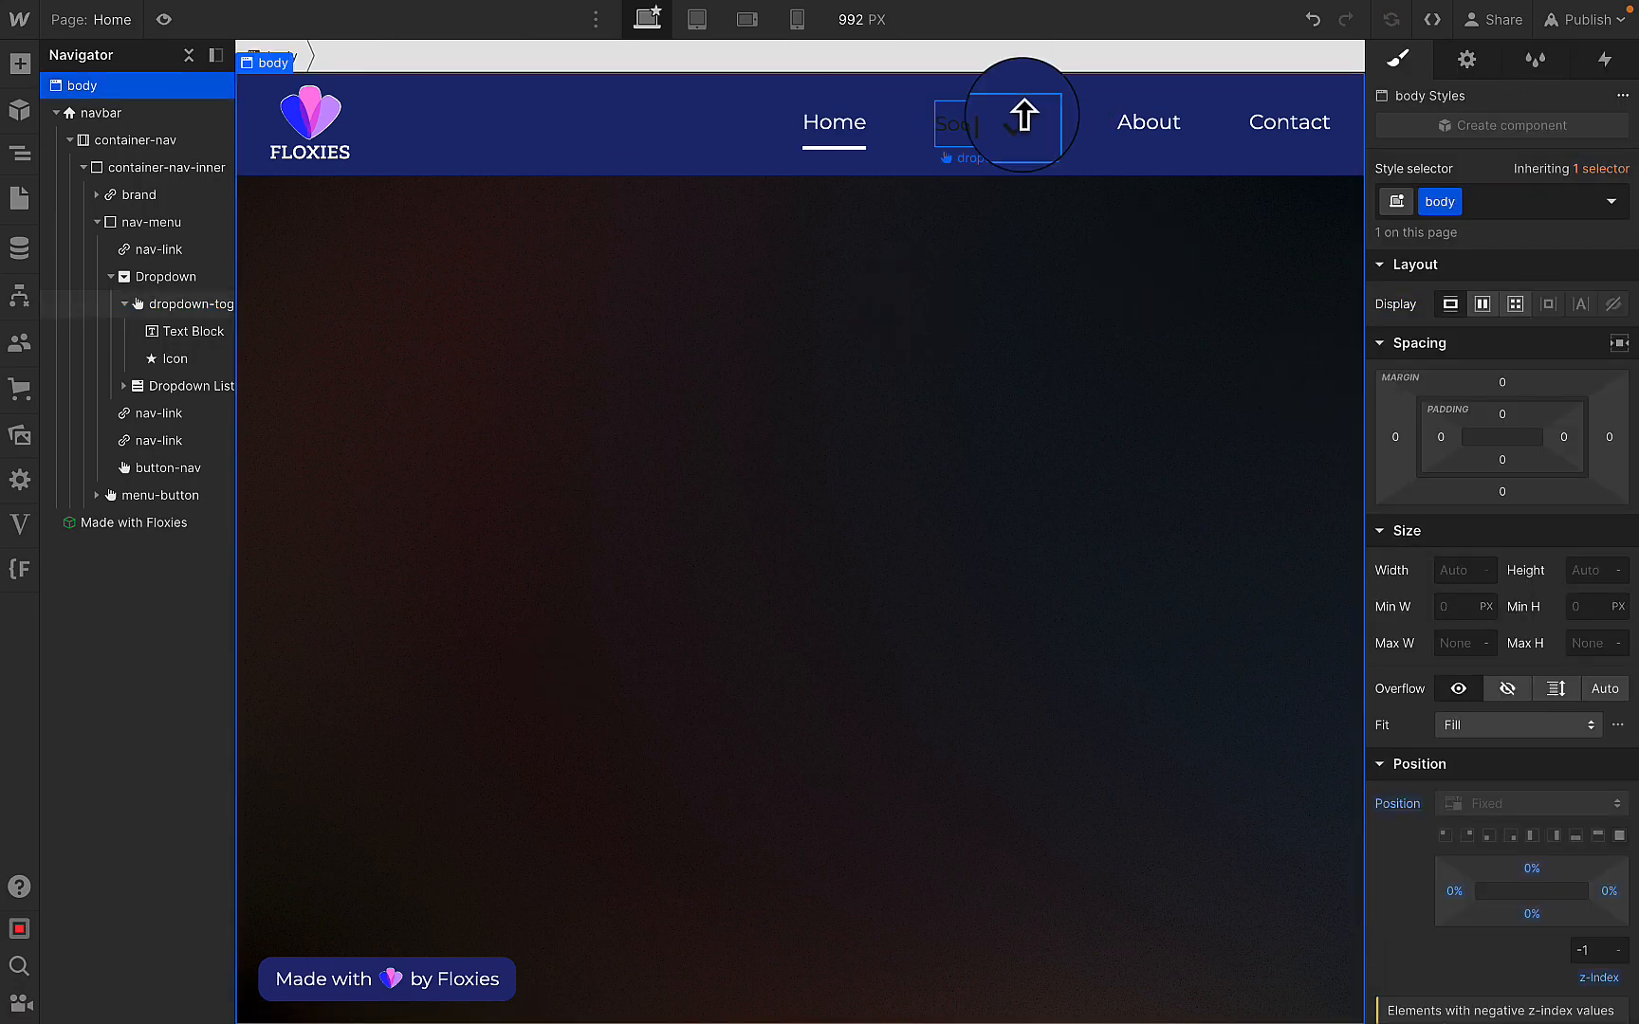
{"action": "left_click", "coordinate": [1017, 125]}
{"action": "left_click_drag", "start_coordinate": [1602, 620], "coordinate": [1627, 622]}
- Set the dropdown-toggle's text color to white and try another font weight for it
{"action": "left_click", "coordinate": [1023, 128]}
{"action": "scroll", "coordinate": [1550, 692], "scroll_direction": "down", "scroll_amount": 8}
{"action": "left_click", "coordinate": [1445, 676]}
{"action": "left_click", "coordinate": [1419, 585]}
{"action": "left_click", "coordinate": [1442, 687]}
{"action": "left_click", "coordinate": [1476, 601]}
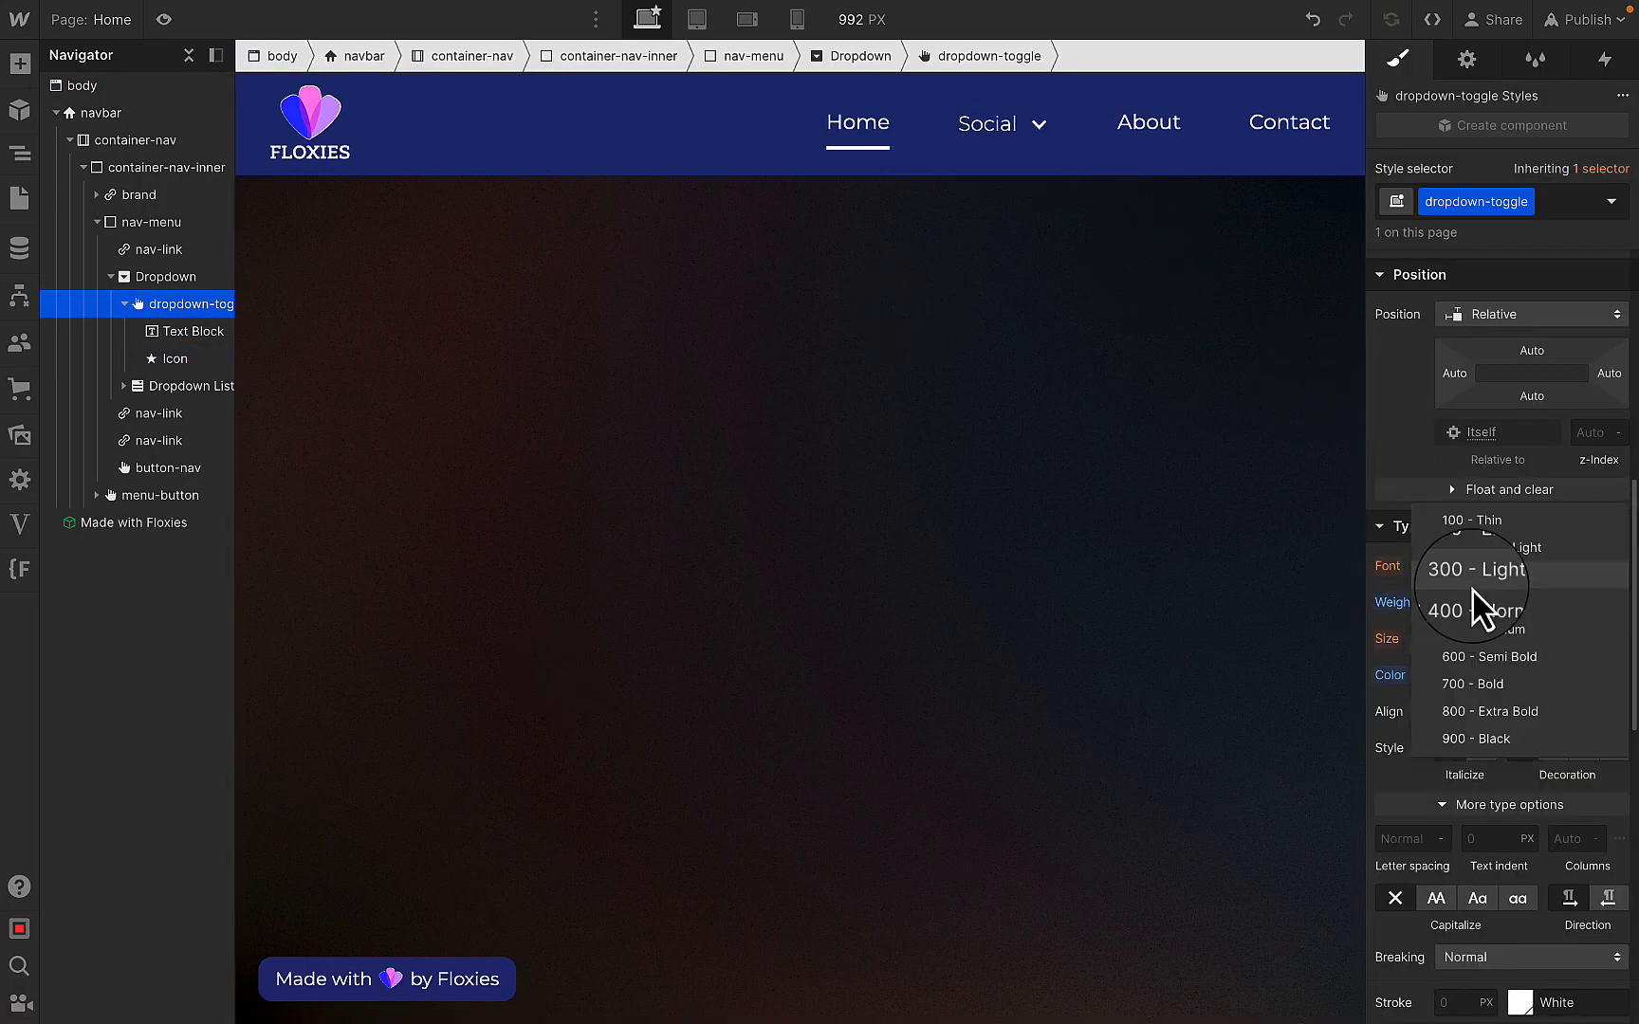
{"action": "left_click", "coordinate": [1474, 593]}
{"action": "key", "text": "super+z"}
- Add a solid 3 px white bottom border to the dropdown-toggle
{"action": "scroll", "coordinate": [1528, 612], "scroll_direction": "down", "scroll_amount": 8}
{"action": "left_click", "coordinate": [1416, 667]}
{"action": "left_click", "coordinate": [1570, 594]}
{"action": "left_click", "coordinate": [1547, 666]}
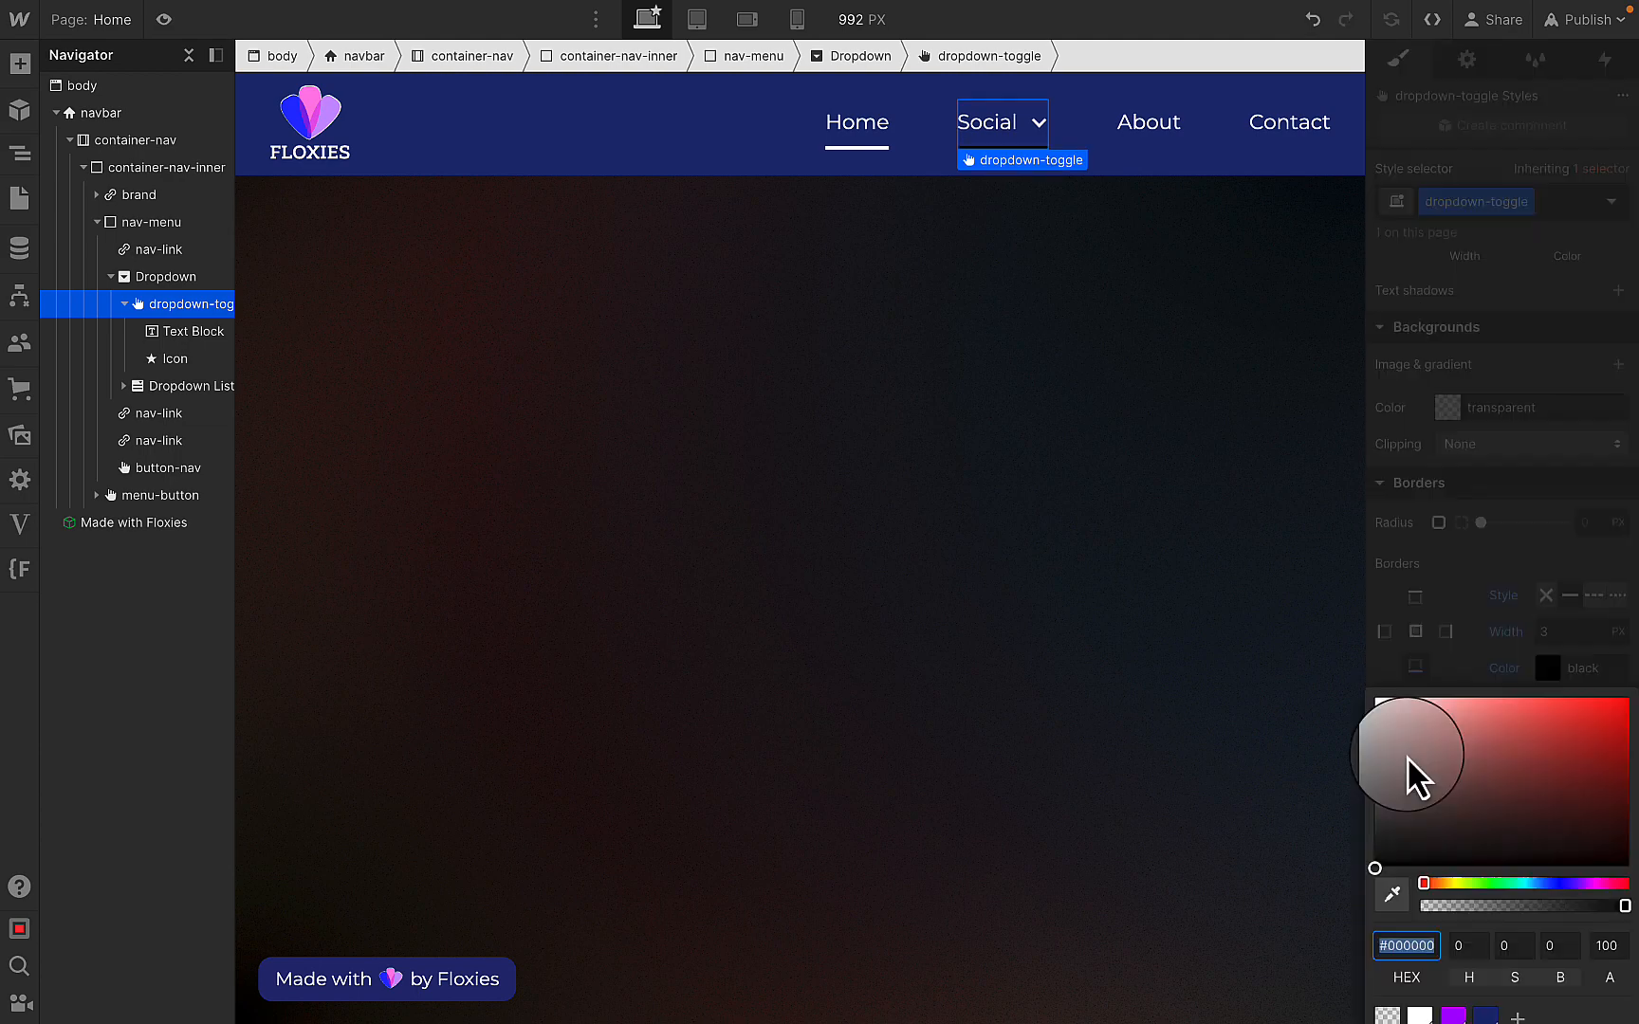
{"action": "left_click_drag", "start_coordinate": [1406, 756], "coordinate": [1369, 697]}
{"action": "left_click", "coordinate": [1086, 183]}
- Make the dropdown-toggle's white bottom border transparent by setting its alpha to 0
{"action": "left_click", "coordinate": [1047, 135]}
{"action": "scroll", "coordinate": [1465, 612], "scroll_direction": "down", "scroll_amount": 1}
{"action": "left_click", "coordinate": [1547, 586]}
{"action": "left_click", "coordinate": [1604, 867]}
{"action": "type", "text": "0"}
{"action": "left_click", "coordinate": [1541, 566]}
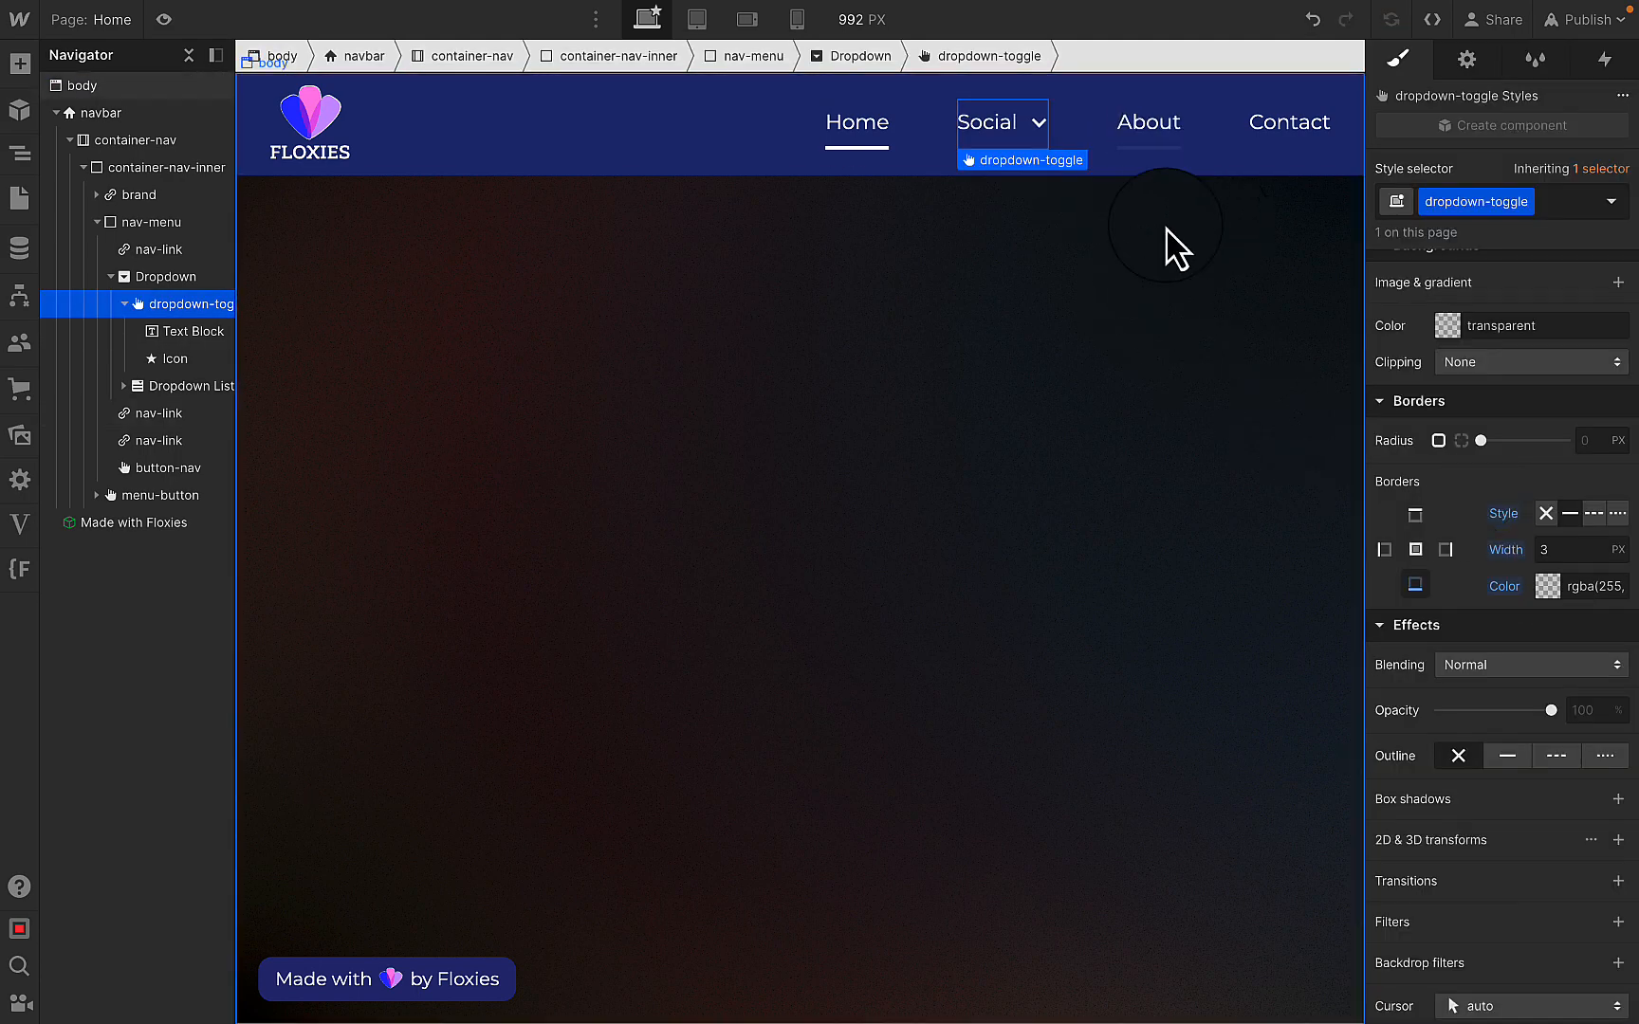
- In the dropdown-toggle's Hover state, set the bottom border color to white with 100 alpha
{"action": "left_click", "coordinate": [1612, 202]}
{"action": "left_click", "coordinate": [1460, 301]}
{"action": "left_click", "coordinate": [1546, 589]}
{"action": "left_click", "coordinate": [1604, 864]}
{"action": "type", "text": "100"}
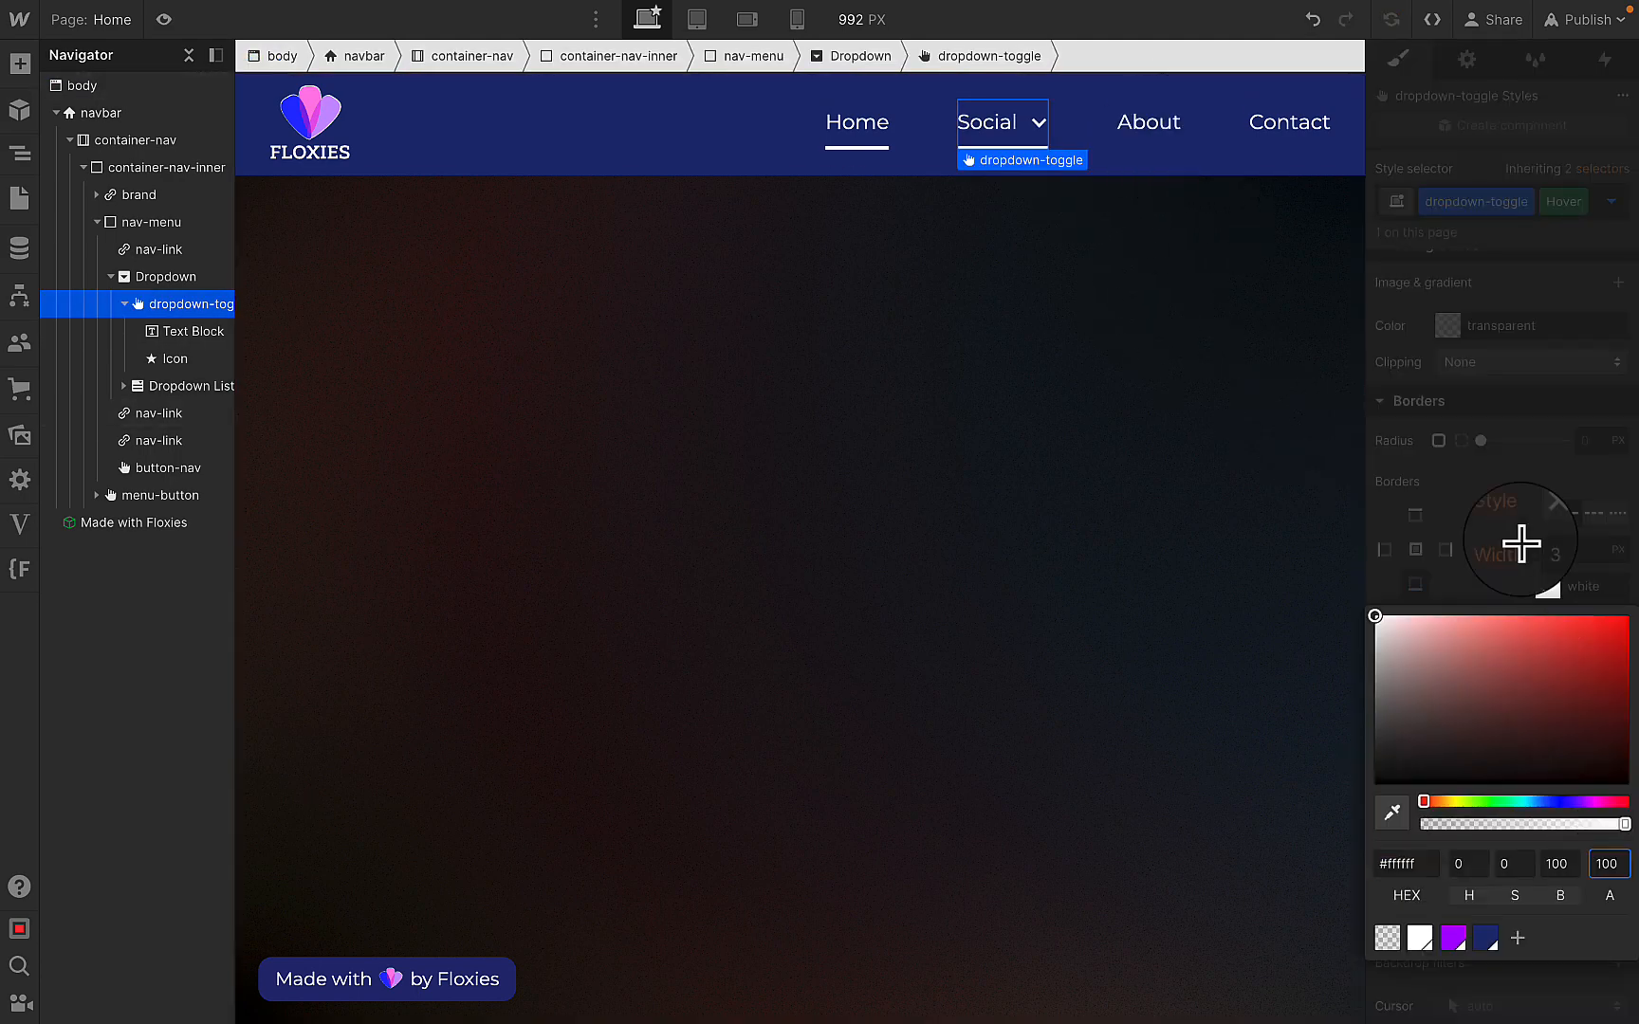
{"action": "left_click", "coordinate": [1522, 544]}
- Return the dropdown-toggle to its base state and add a 350 ms transition on all properties
{"action": "scroll", "coordinate": [1522, 532], "scroll_direction": "down", "scroll_amount": 1}
{"action": "left_click", "coordinate": [1612, 202]}
{"action": "left_click", "coordinate": [1463, 275]}
{"action": "left_click", "coordinate": [1618, 830]}
{"action": "left_click", "coordinate": [1493, 903]}
{"action": "left_click", "coordinate": [1479, 992]}
{"action": "left_click", "coordinate": [1575, 948]}
{"action": "type", "text": "300"}
{"action": "left_click", "coordinate": [937, 382]}
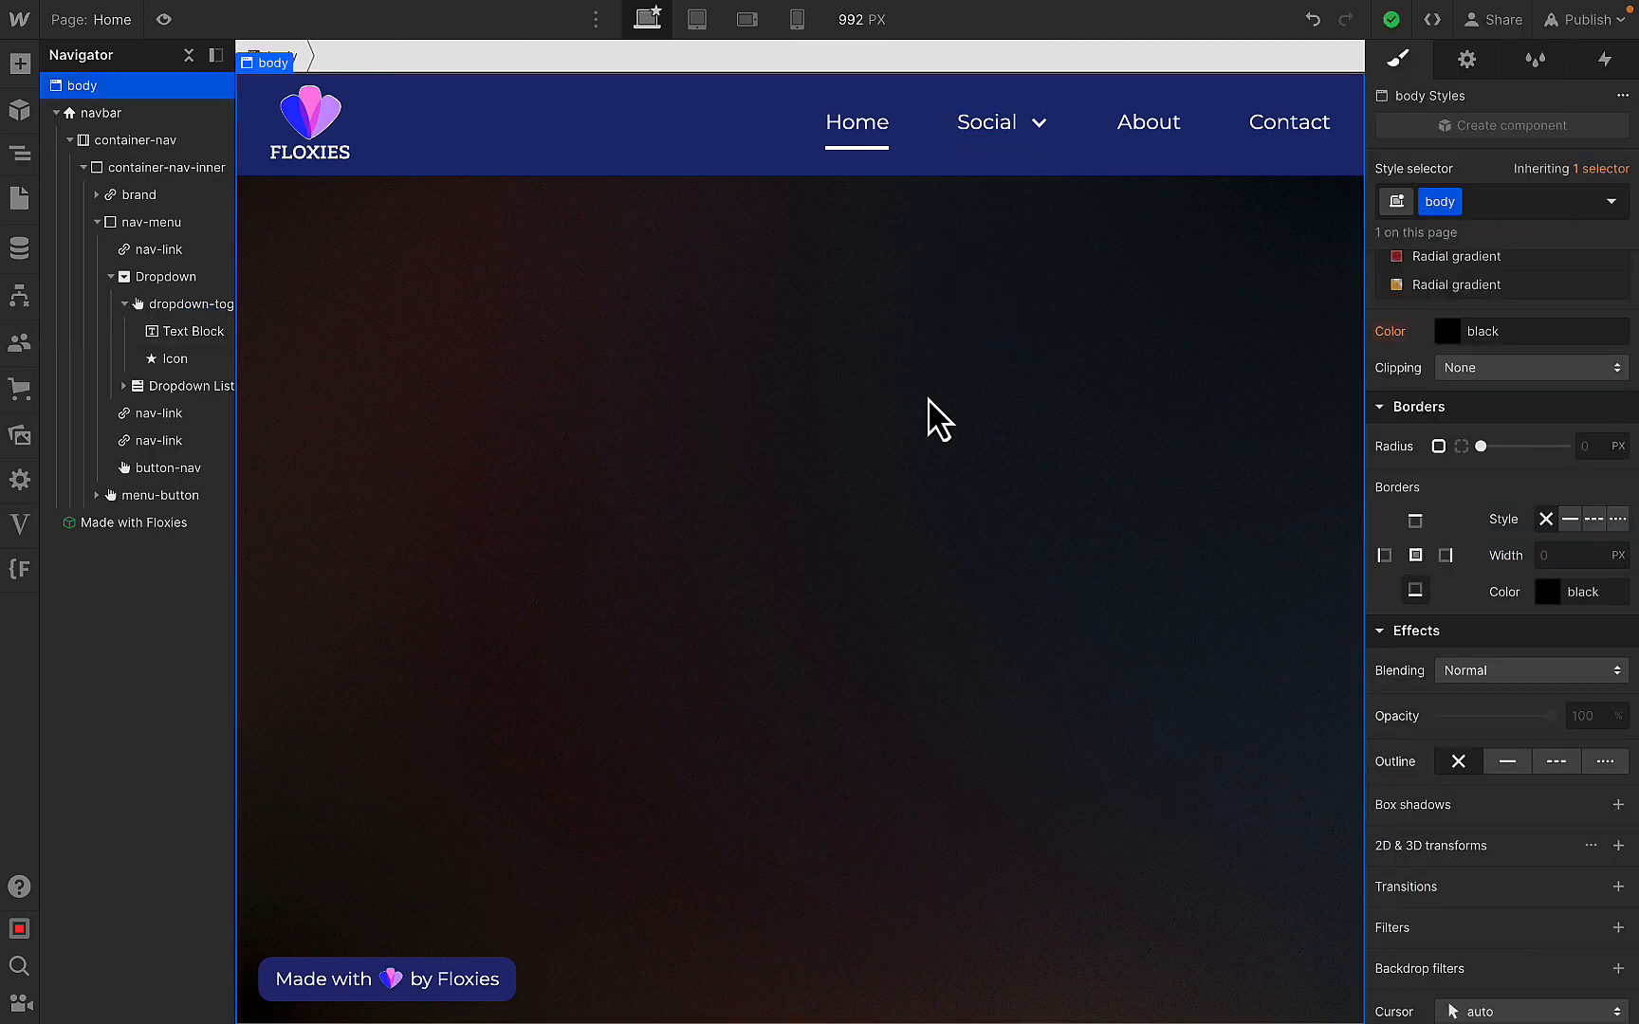
- Show the Social dropdown's menu through the dropdown-toggle's settings
{"action": "left_click", "coordinate": [1028, 144]}
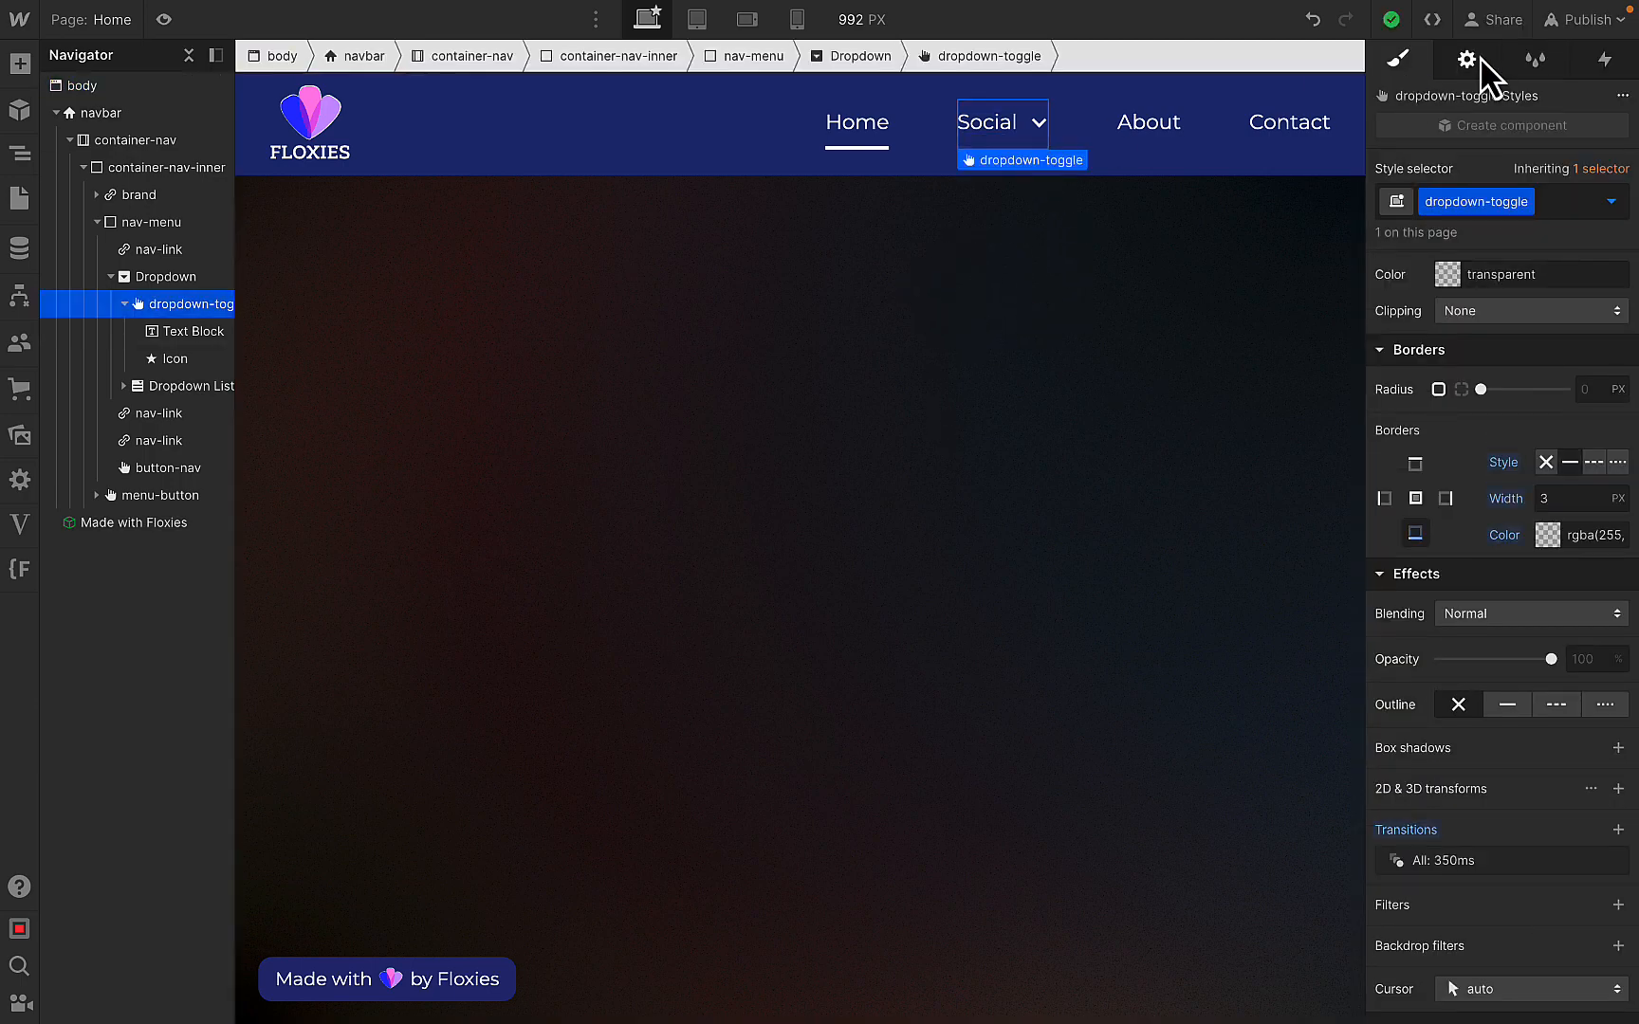
{"action": "left_click", "coordinate": [1467, 61]}
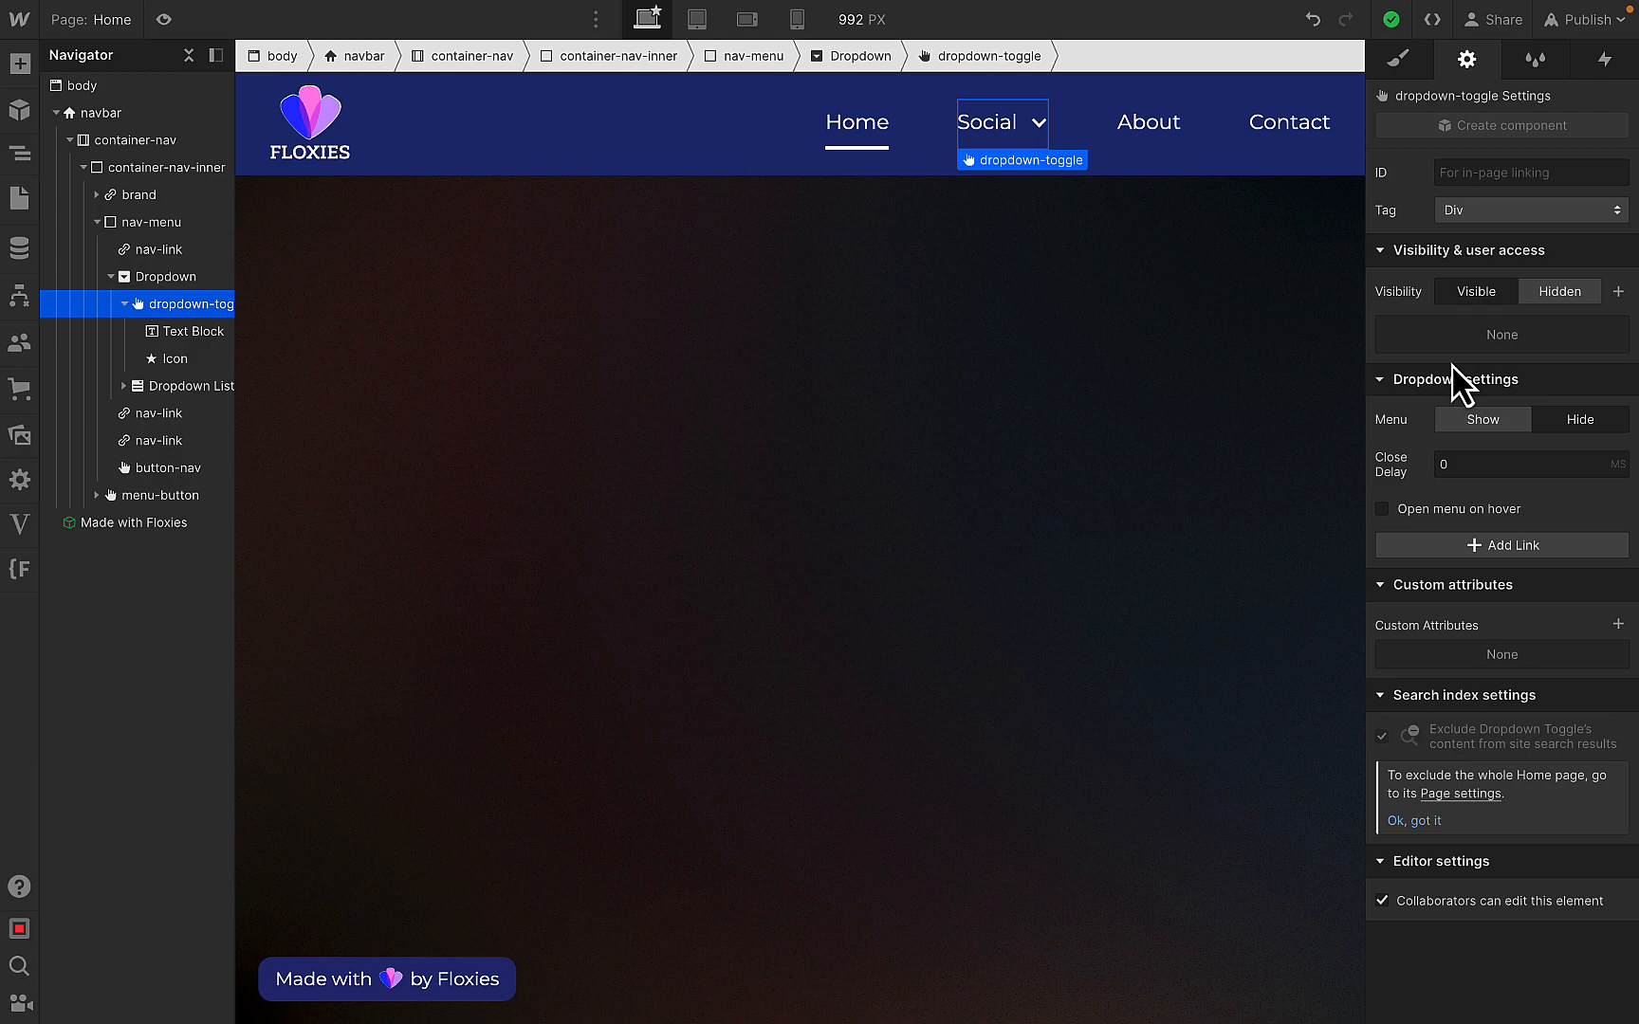
{"action": "left_click", "coordinate": [1473, 422]}
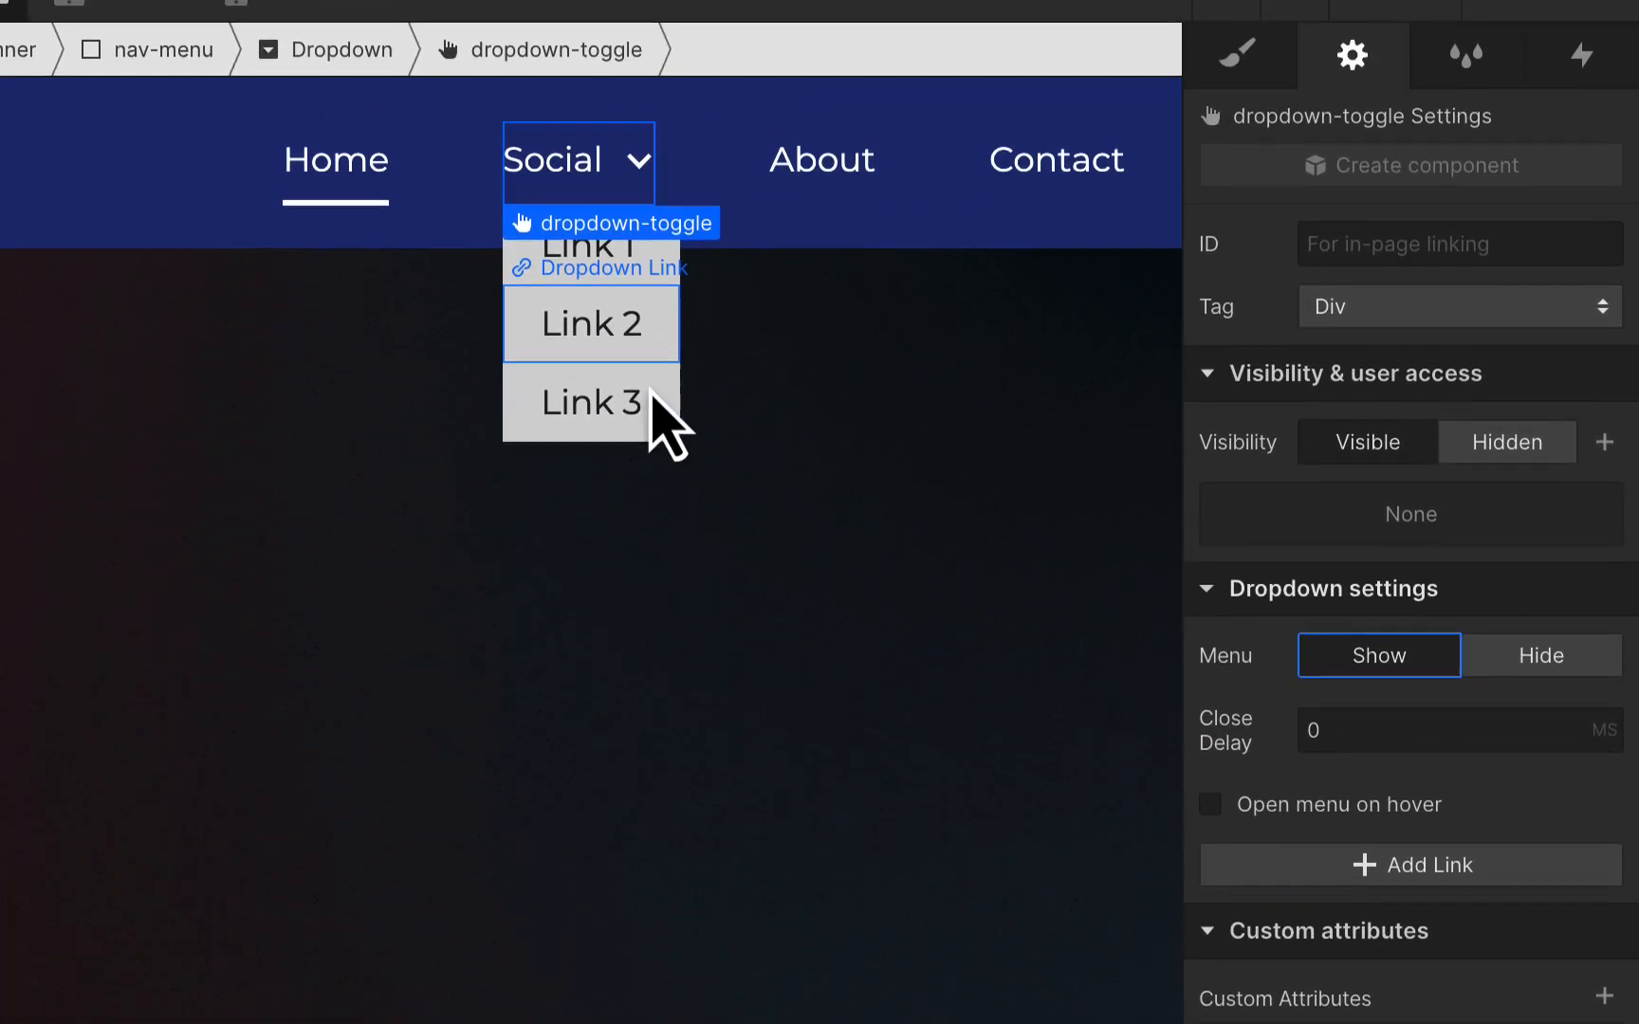
- Create the class dropdown-list on the Dropdown List element that holds the three links
{"action": "left_click", "coordinate": [650, 242]}
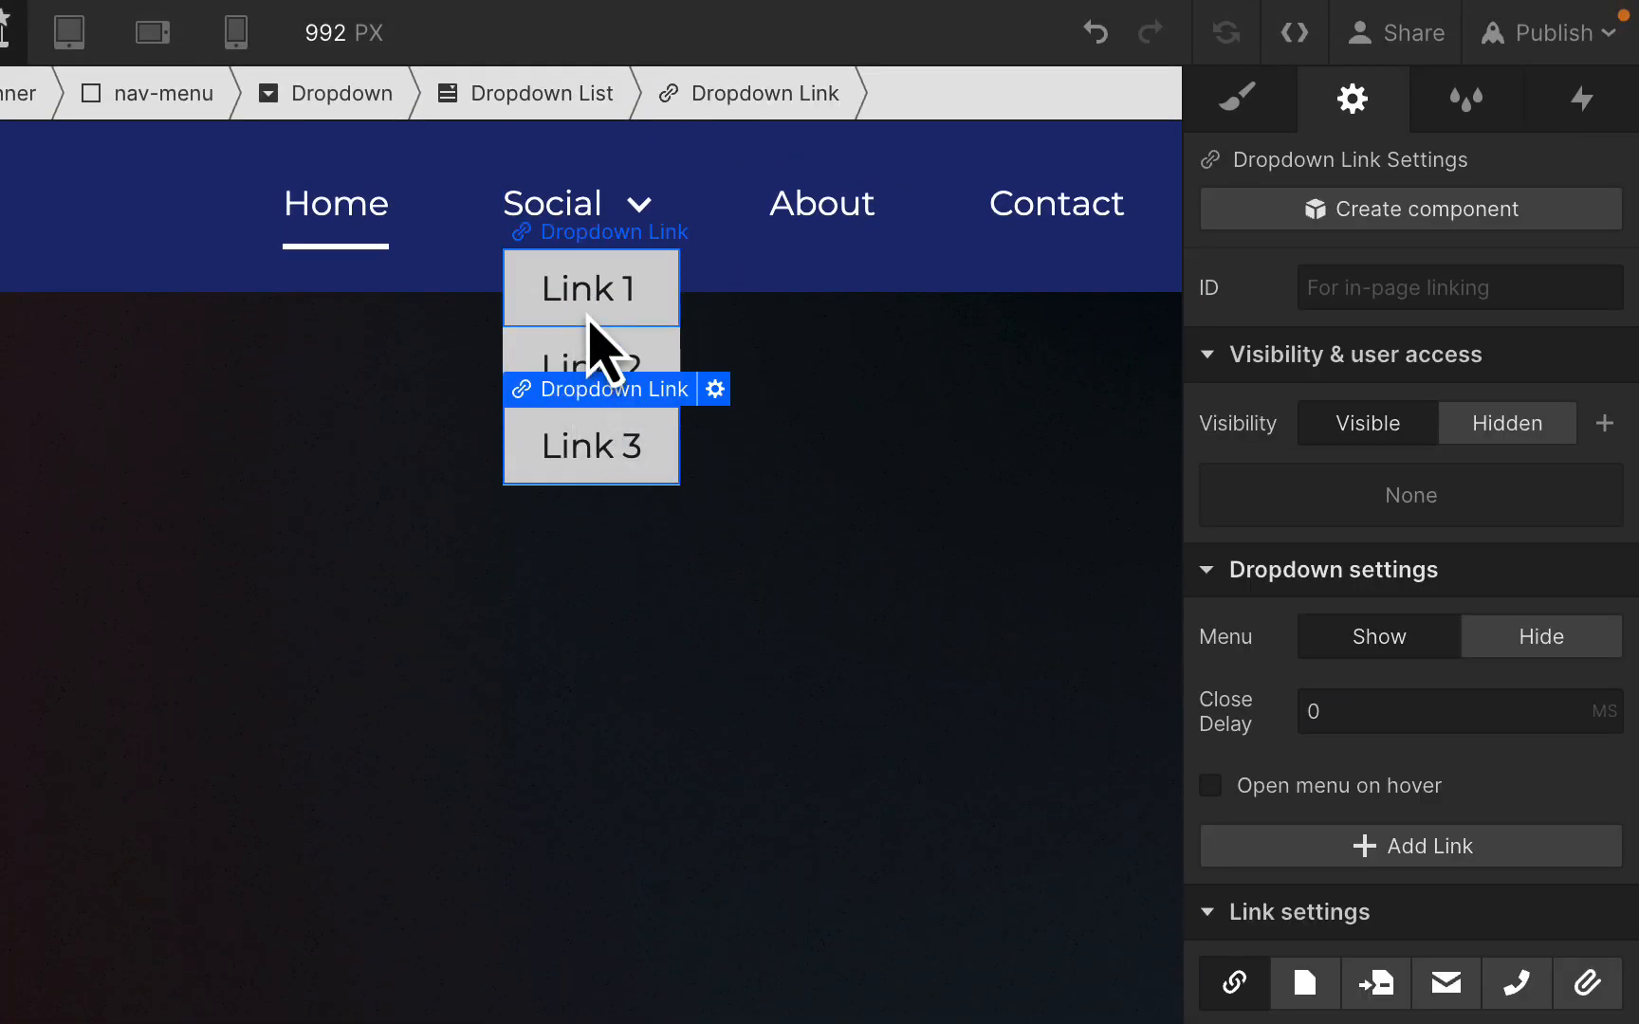
{"action": "left_click", "coordinate": [1237, 103]}
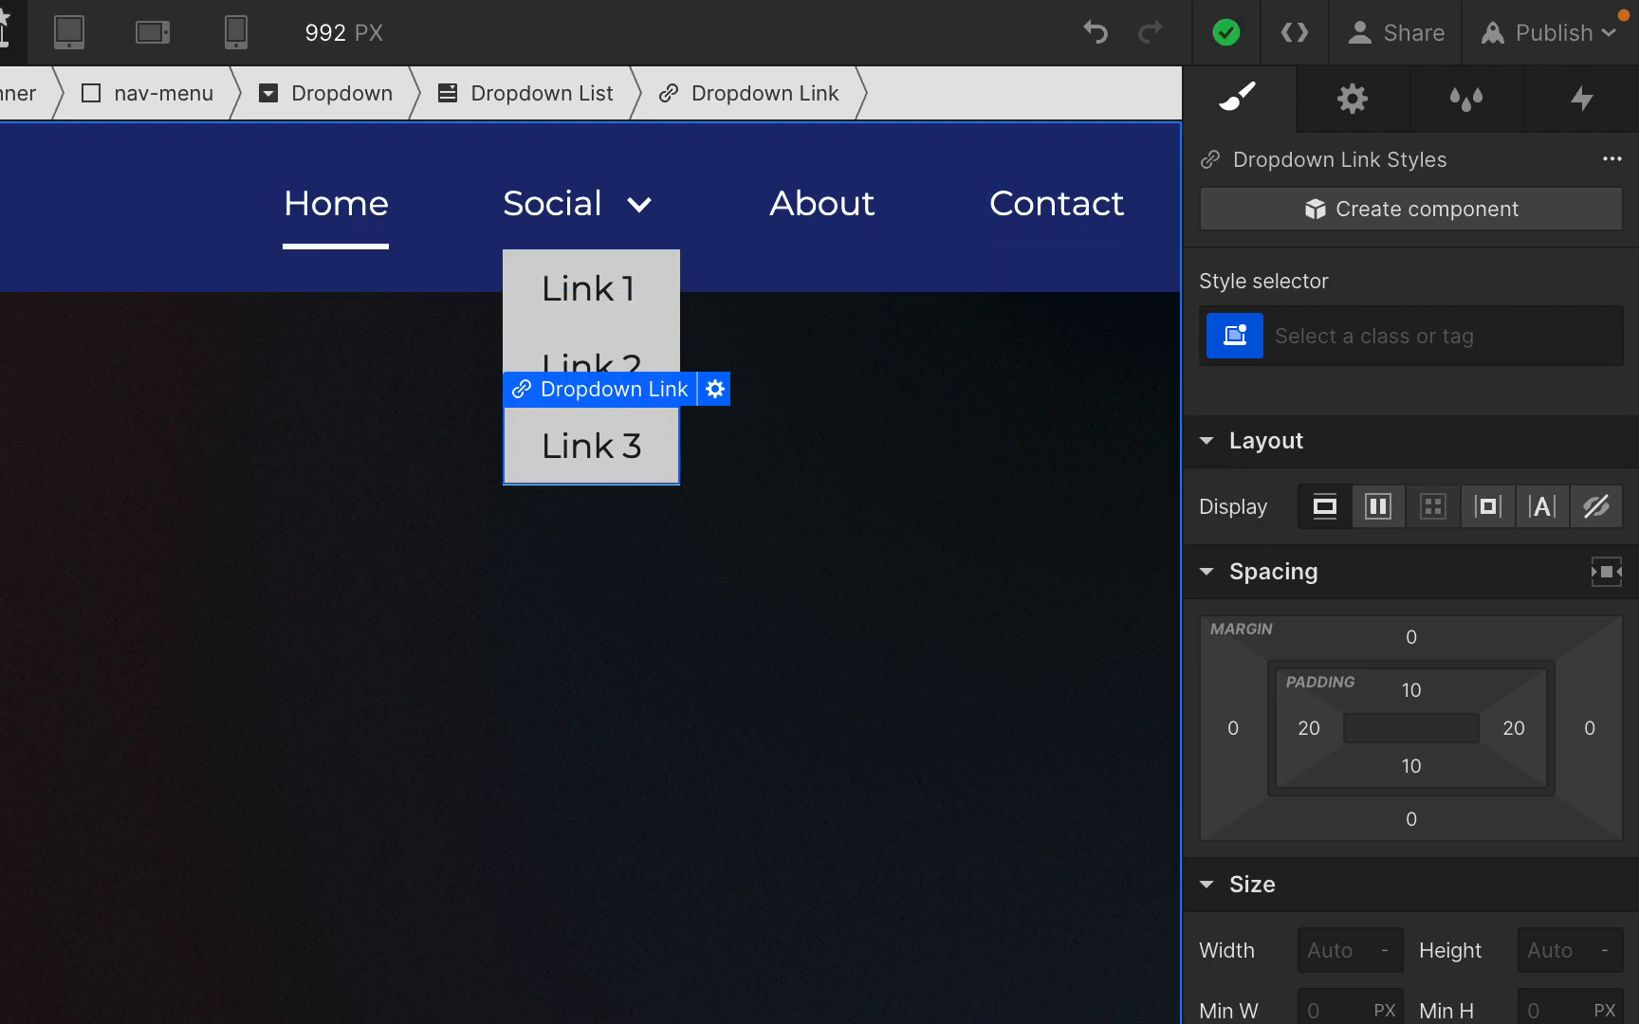
{"action": "left_click", "coordinate": [1457, 205]}
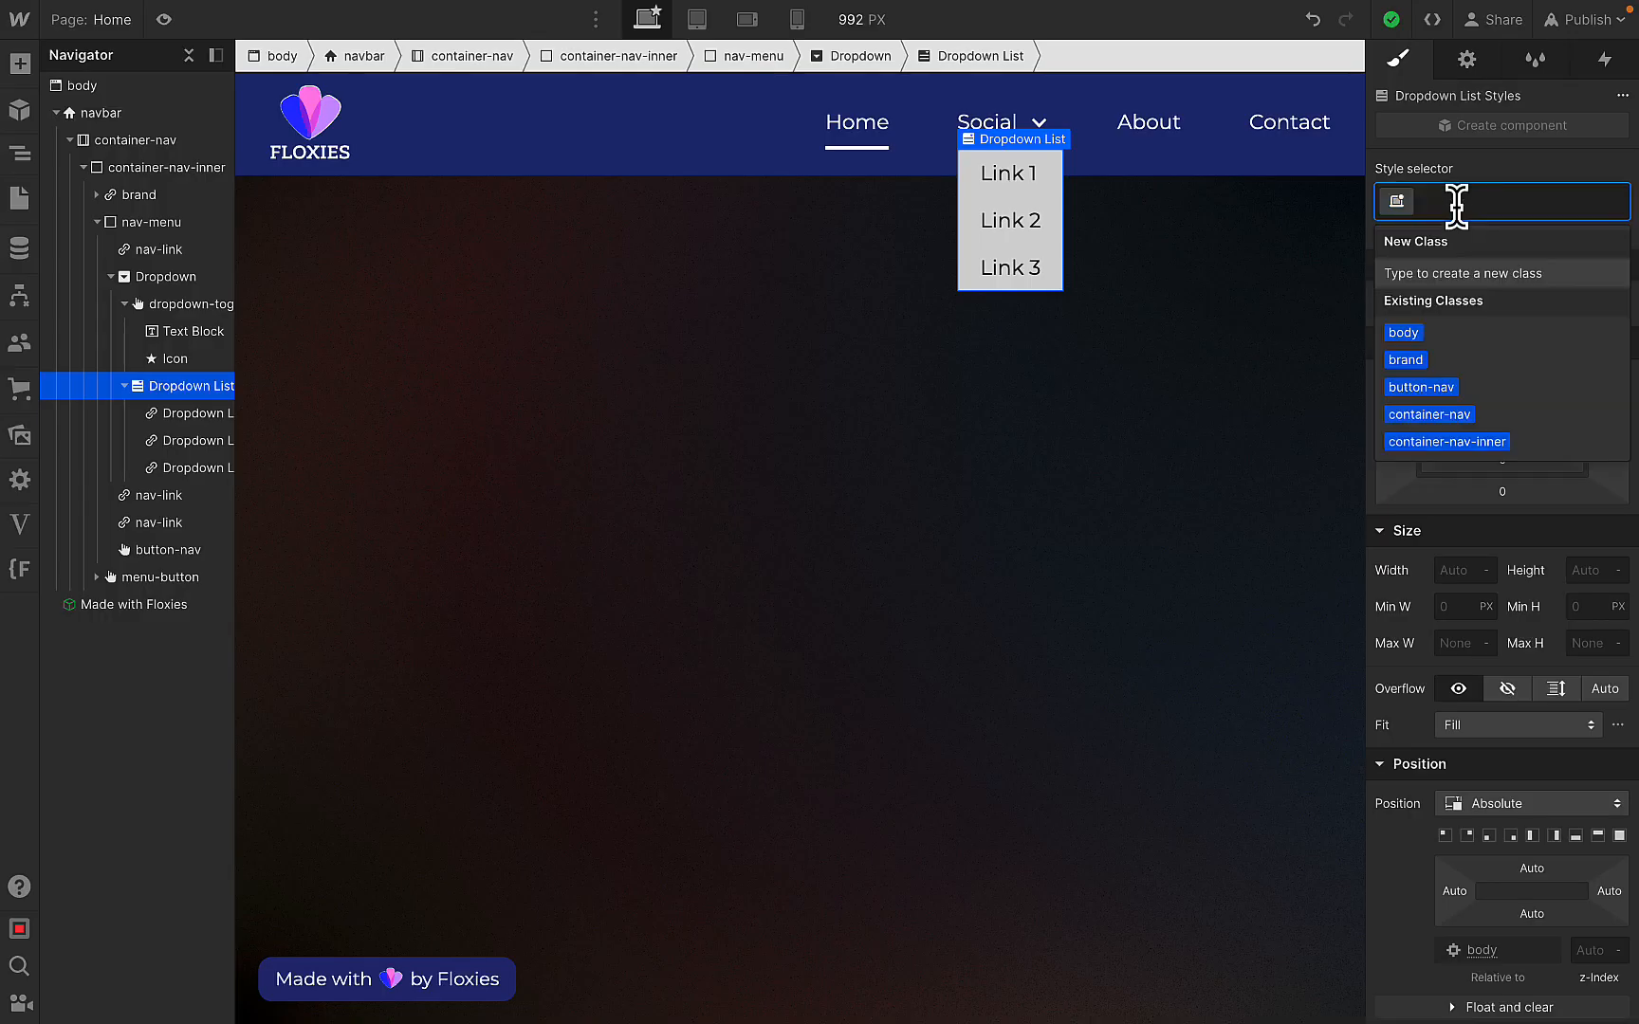
{"action": "type", "text": "dropdown"}
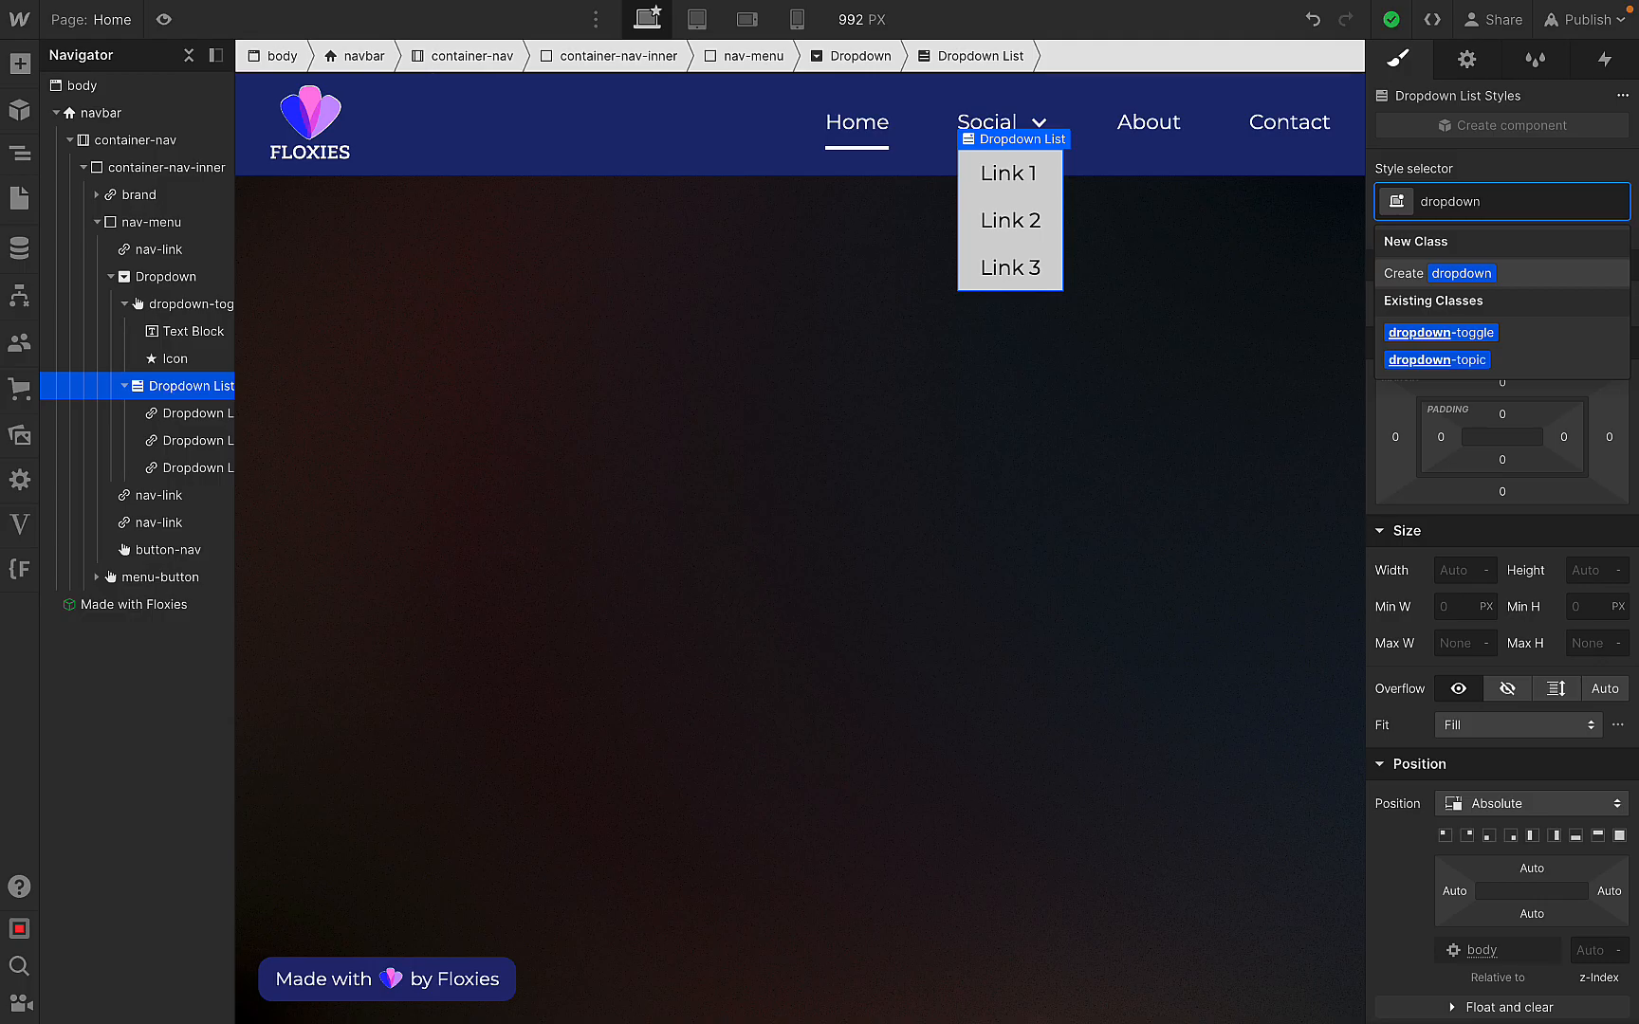
{"action": "type", "text": "-list"}
{"action": "key", "text": "Return"}
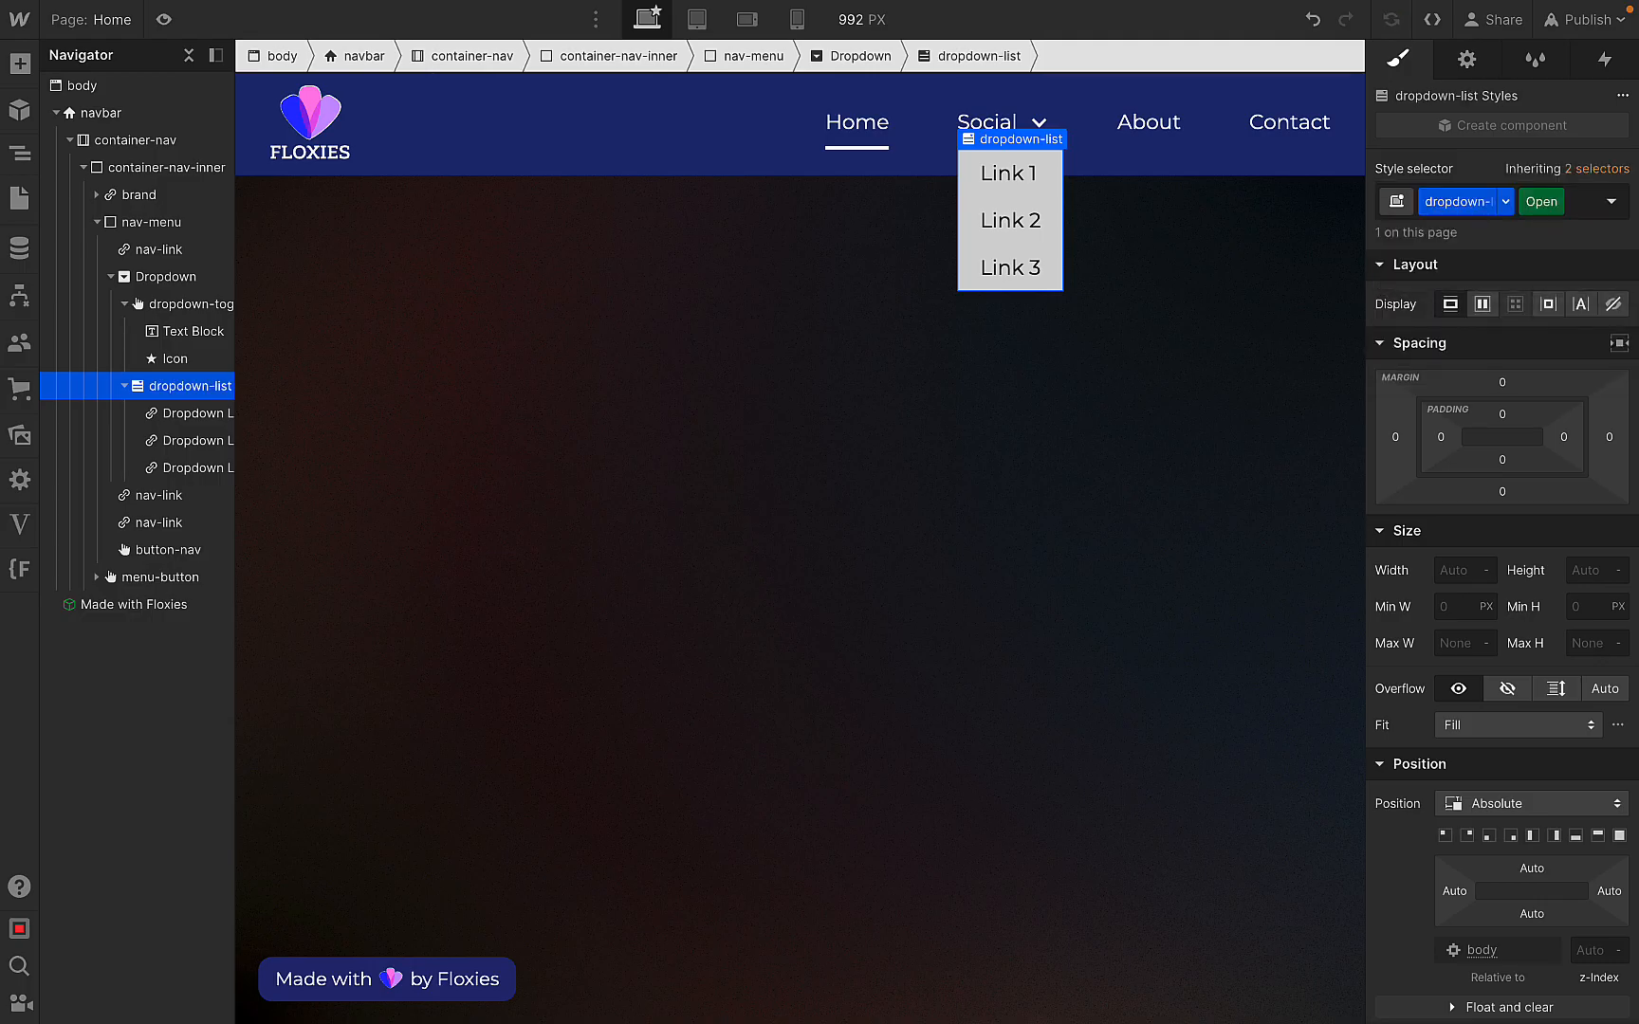
- Set the dropdown-list's position to Fixed, spanning the full page width with a top offset of 90 px
{"action": "scroll", "coordinate": [1470, 557], "scroll_direction": "down", "scroll_amount": 4}
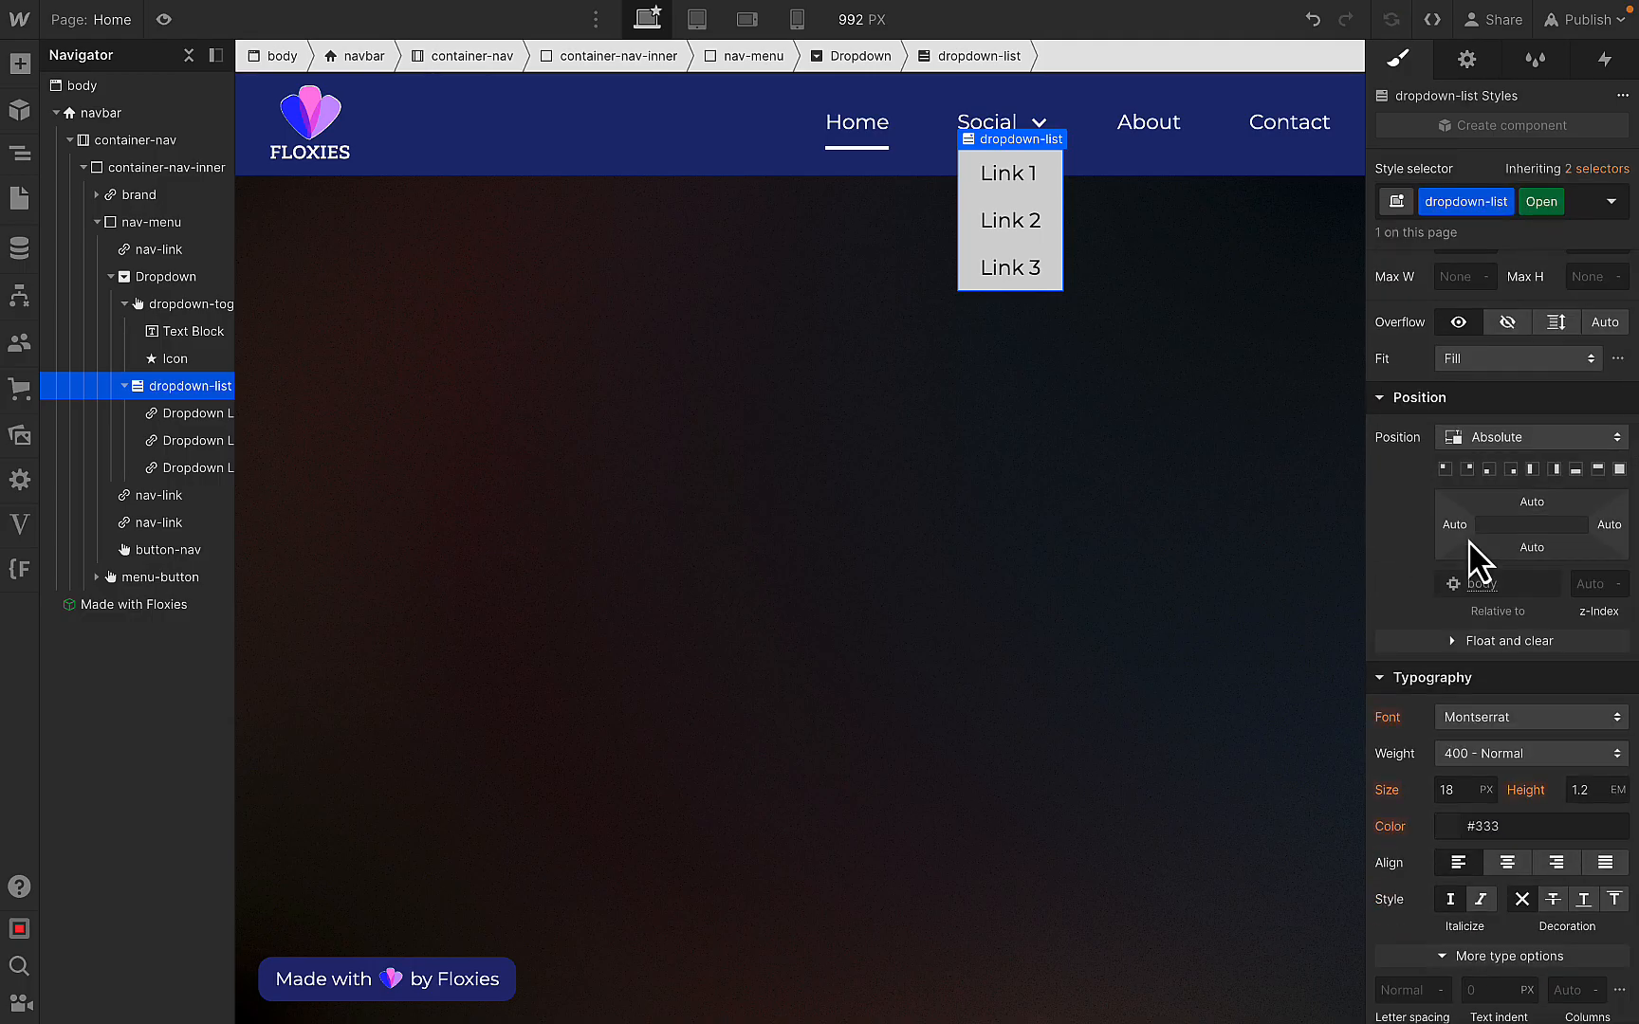
{"action": "scroll", "coordinate": [1471, 559], "scroll_direction": "up", "scroll_amount": 1}
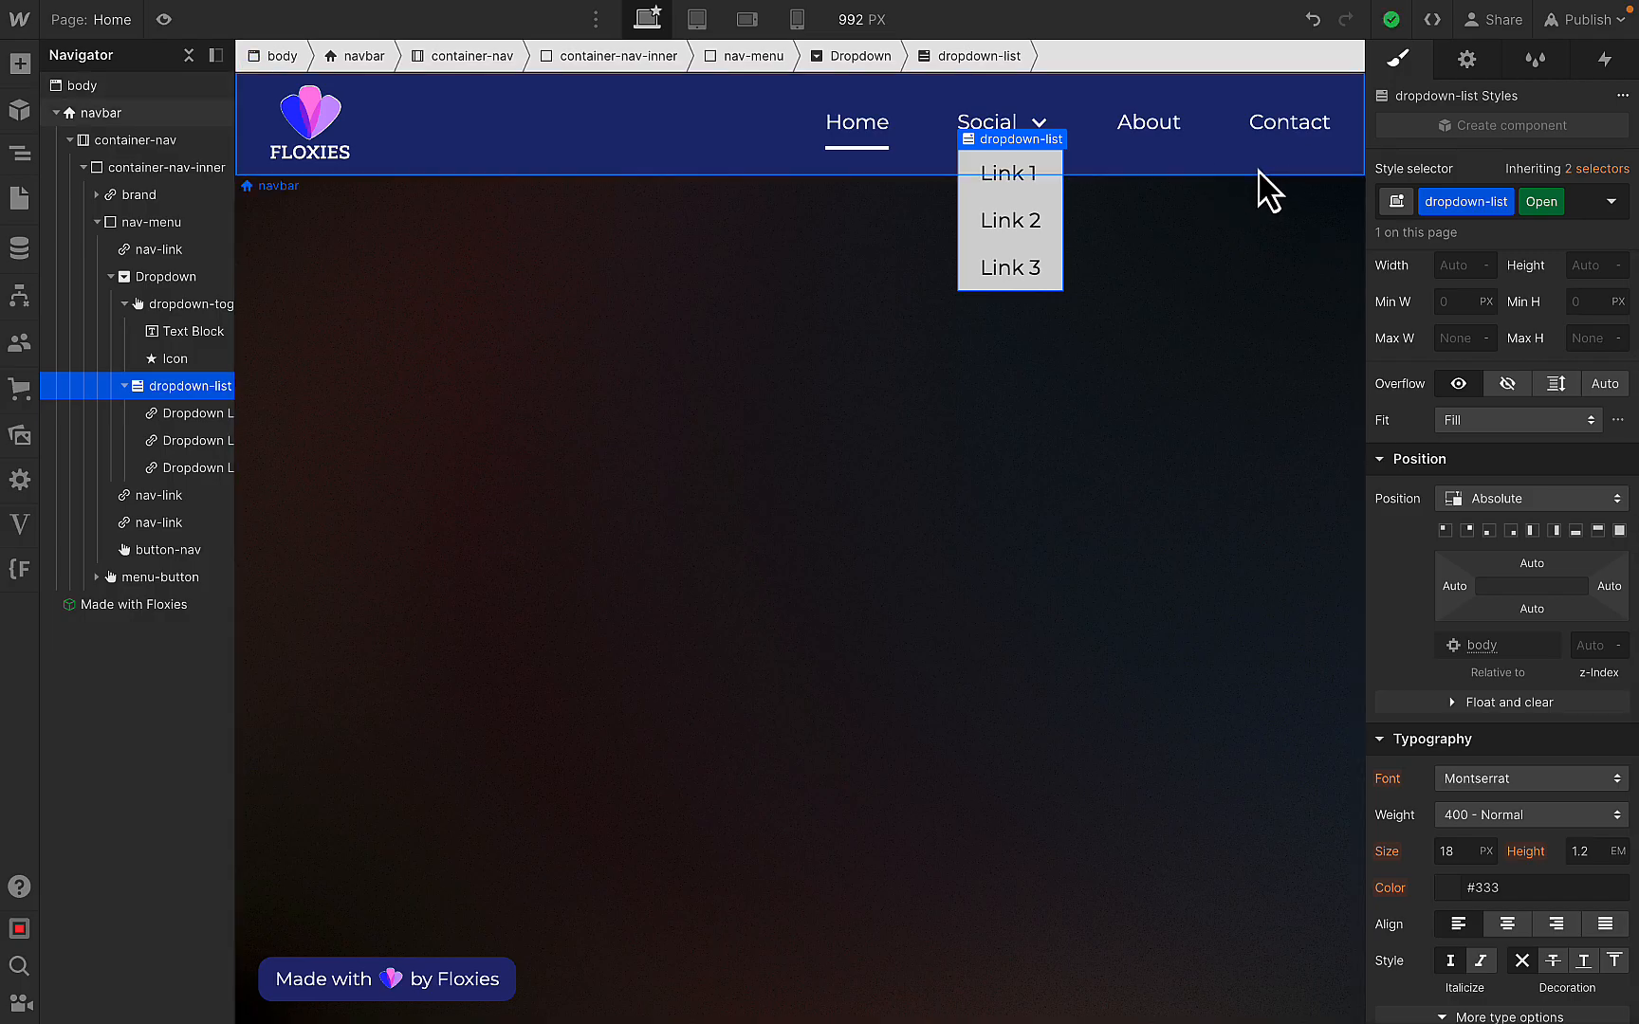
{"action": "left_click", "coordinate": [1487, 520]}
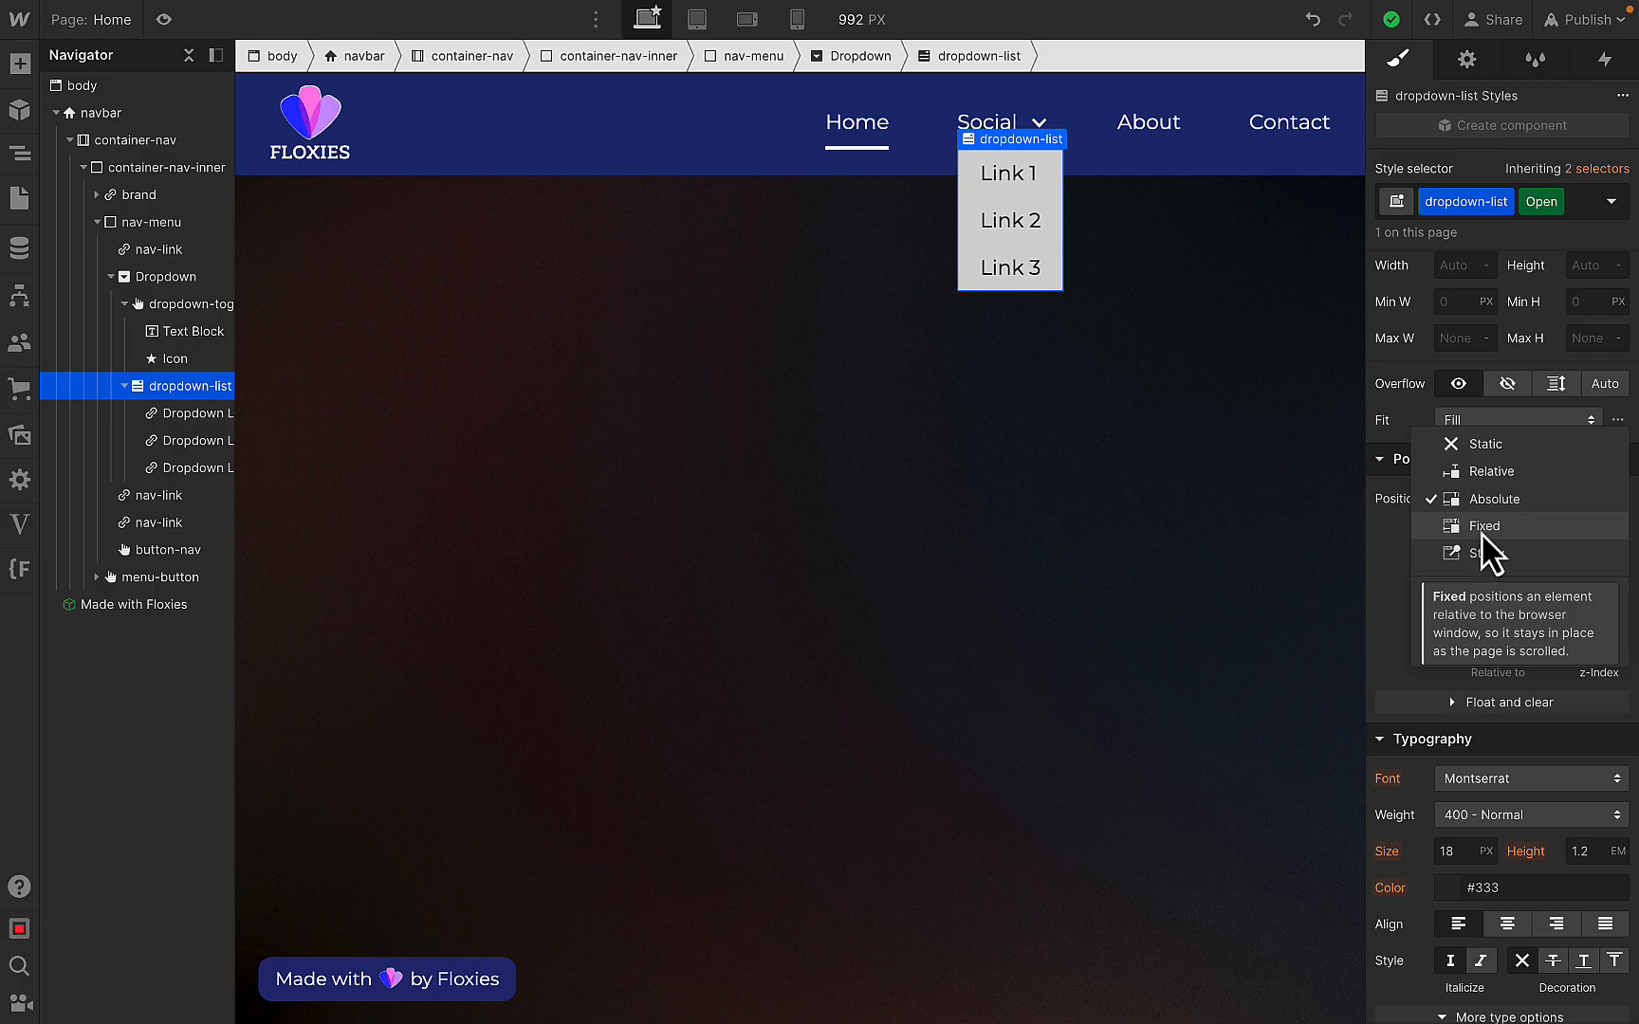
{"action": "left_click", "coordinate": [1456, 527]}
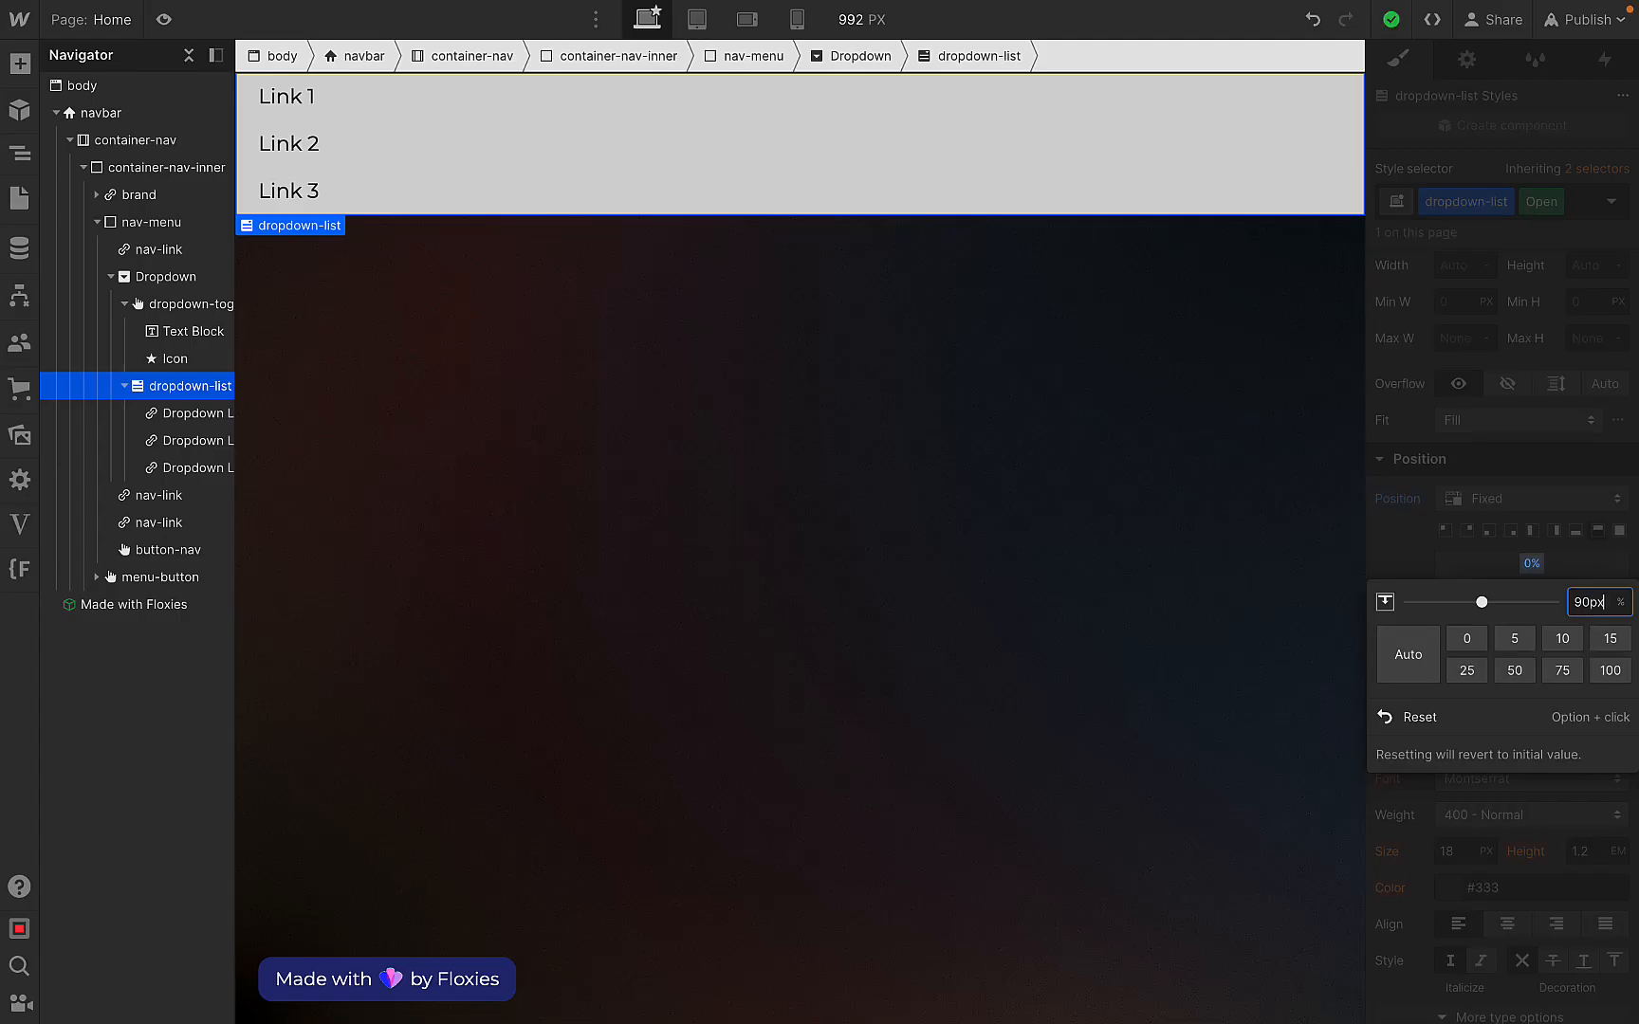
{"action": "key", "text": "Return"}
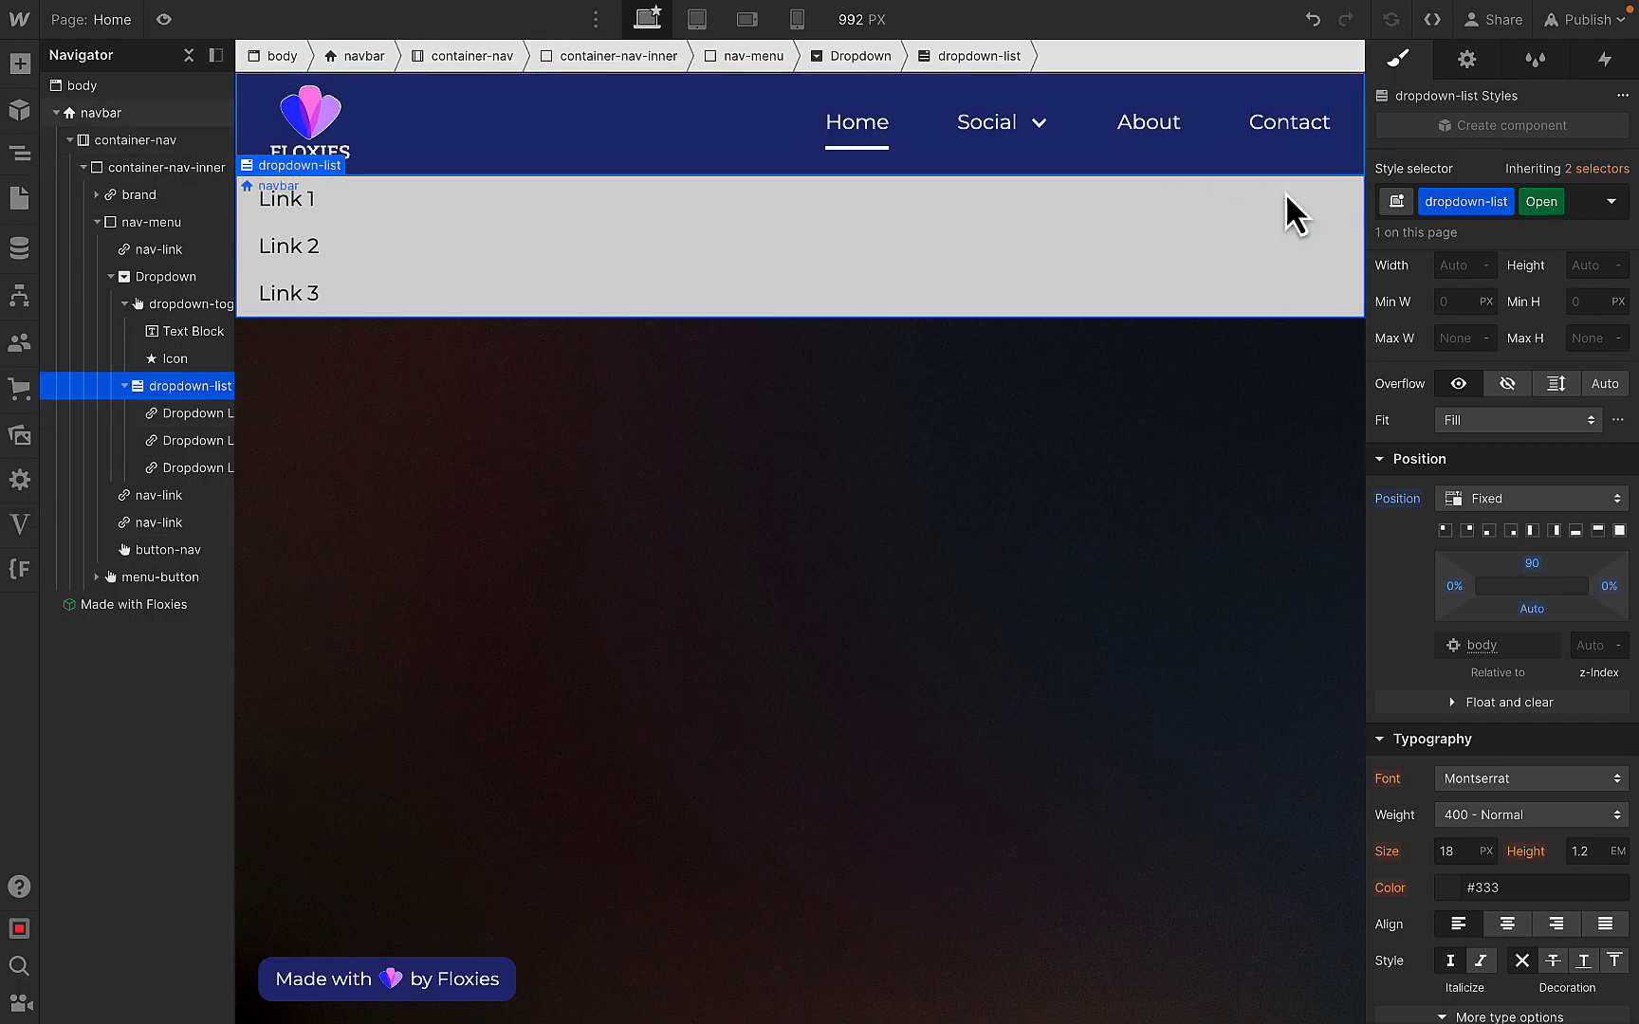
- Add a Grid with three columns and one row inside the dropdown-list element
{"action": "left_click", "coordinate": [1119, 244]}
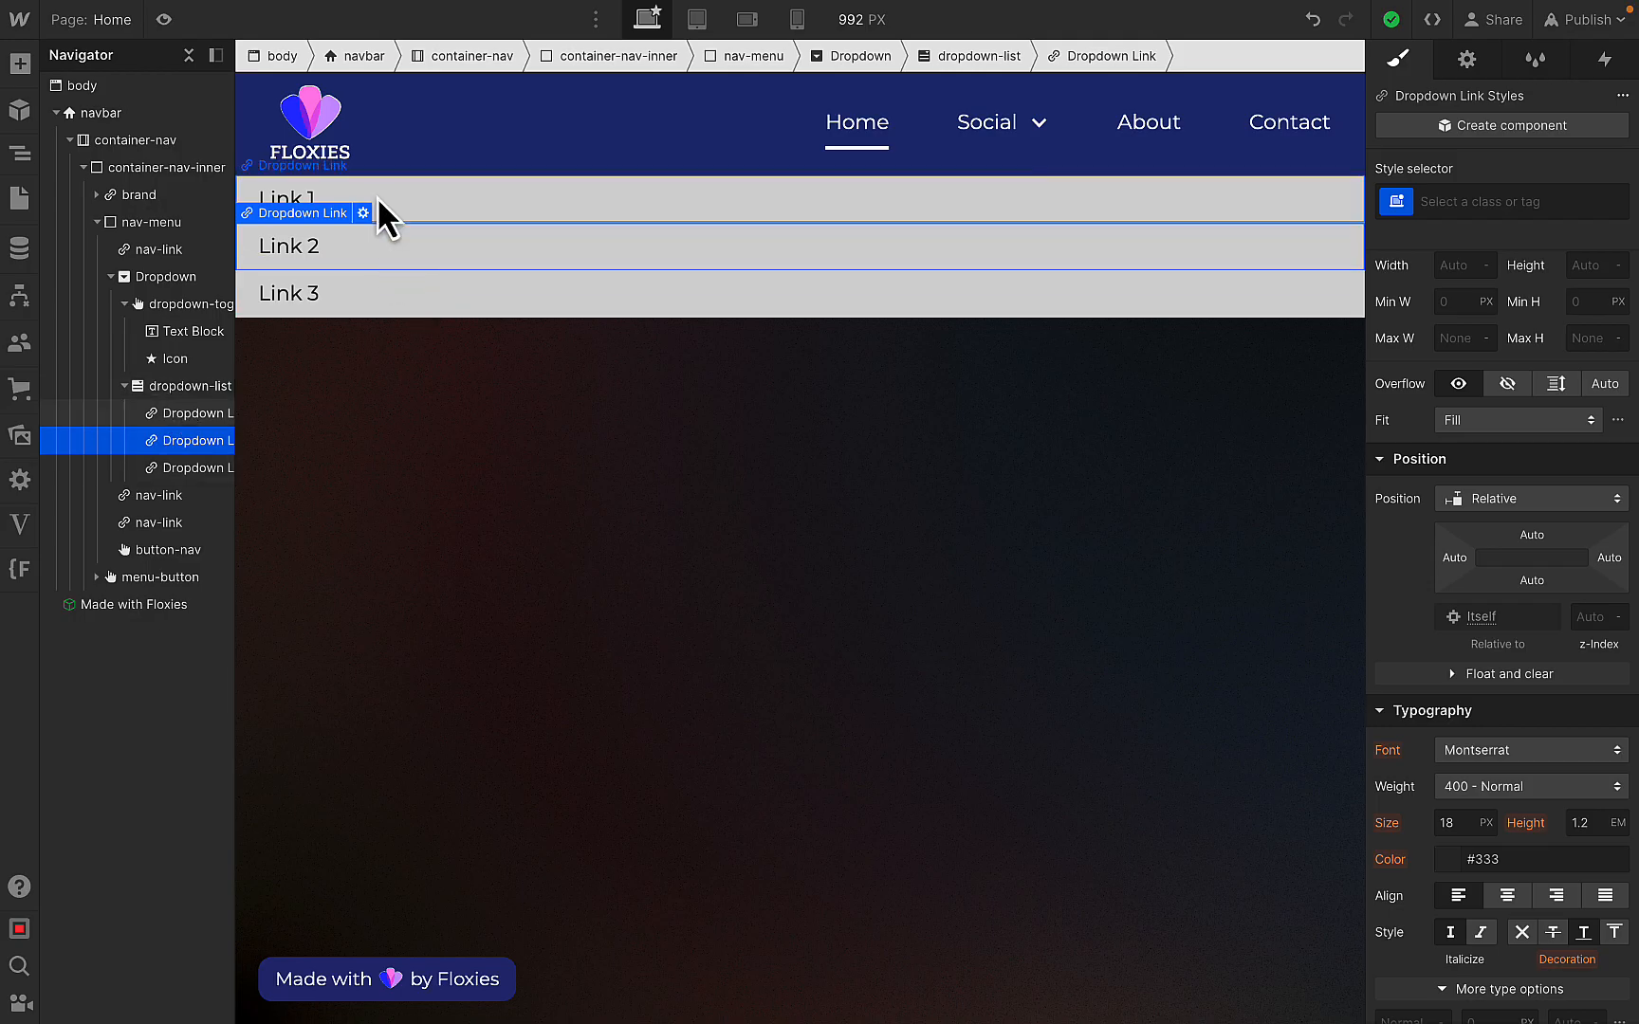
{"action": "left_click", "coordinate": [157, 391]}
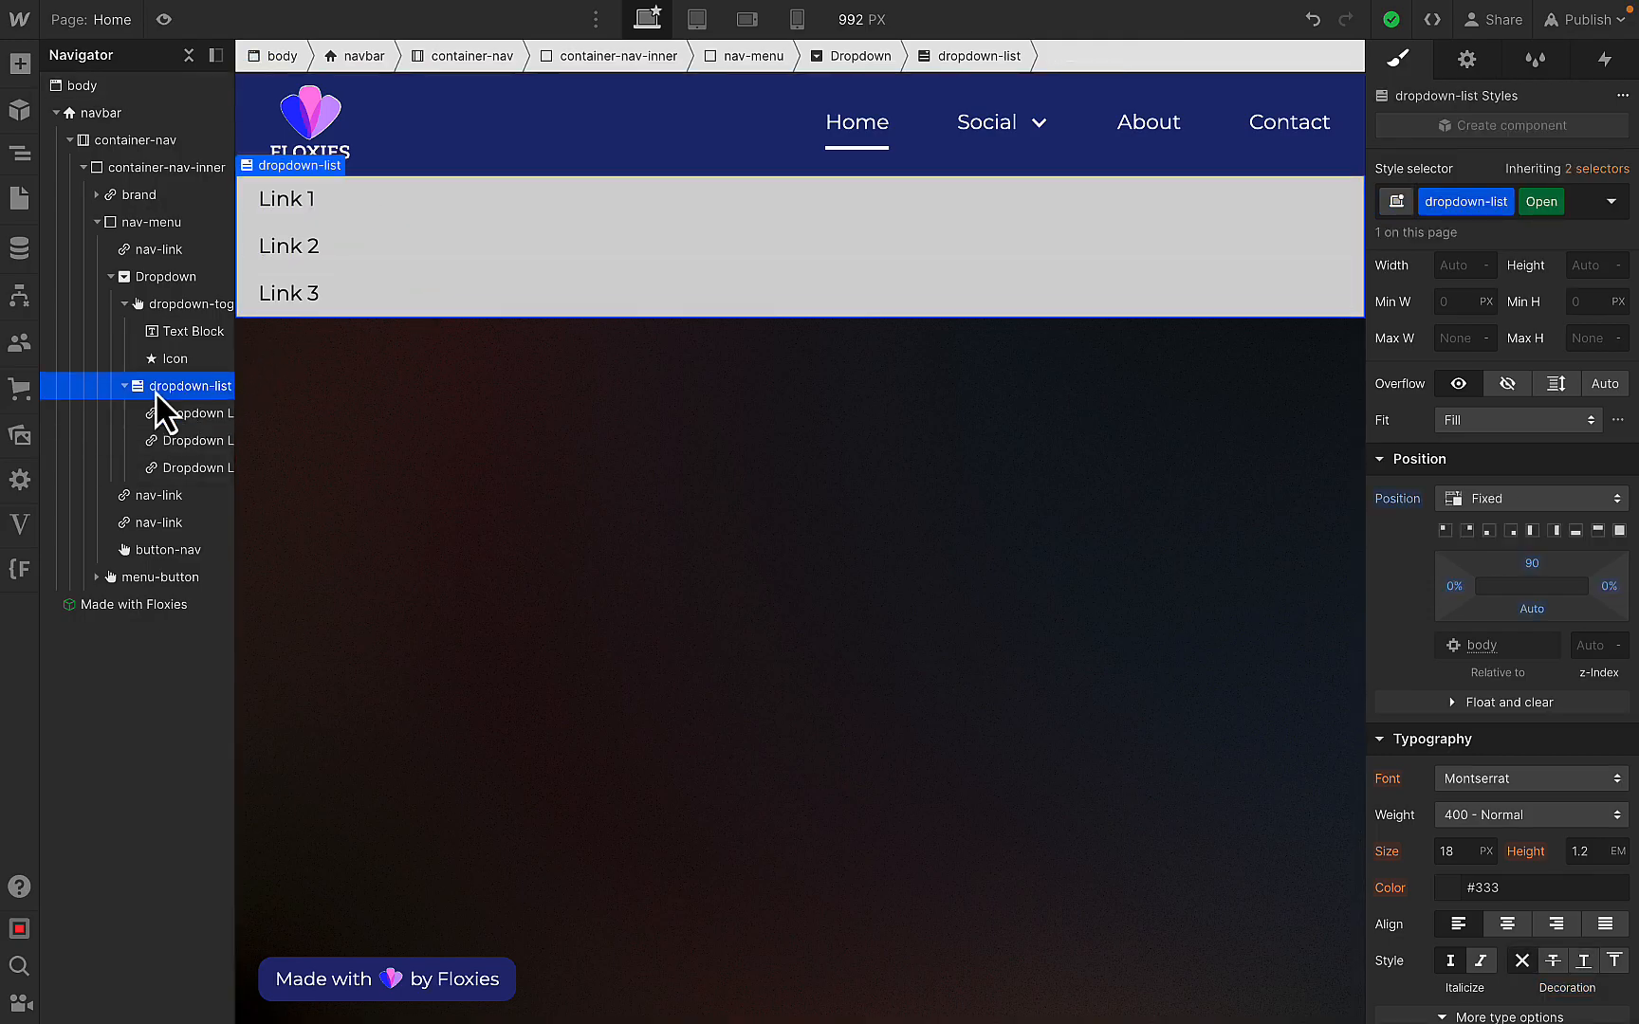
{"action": "key", "text": "ctrl+k"}
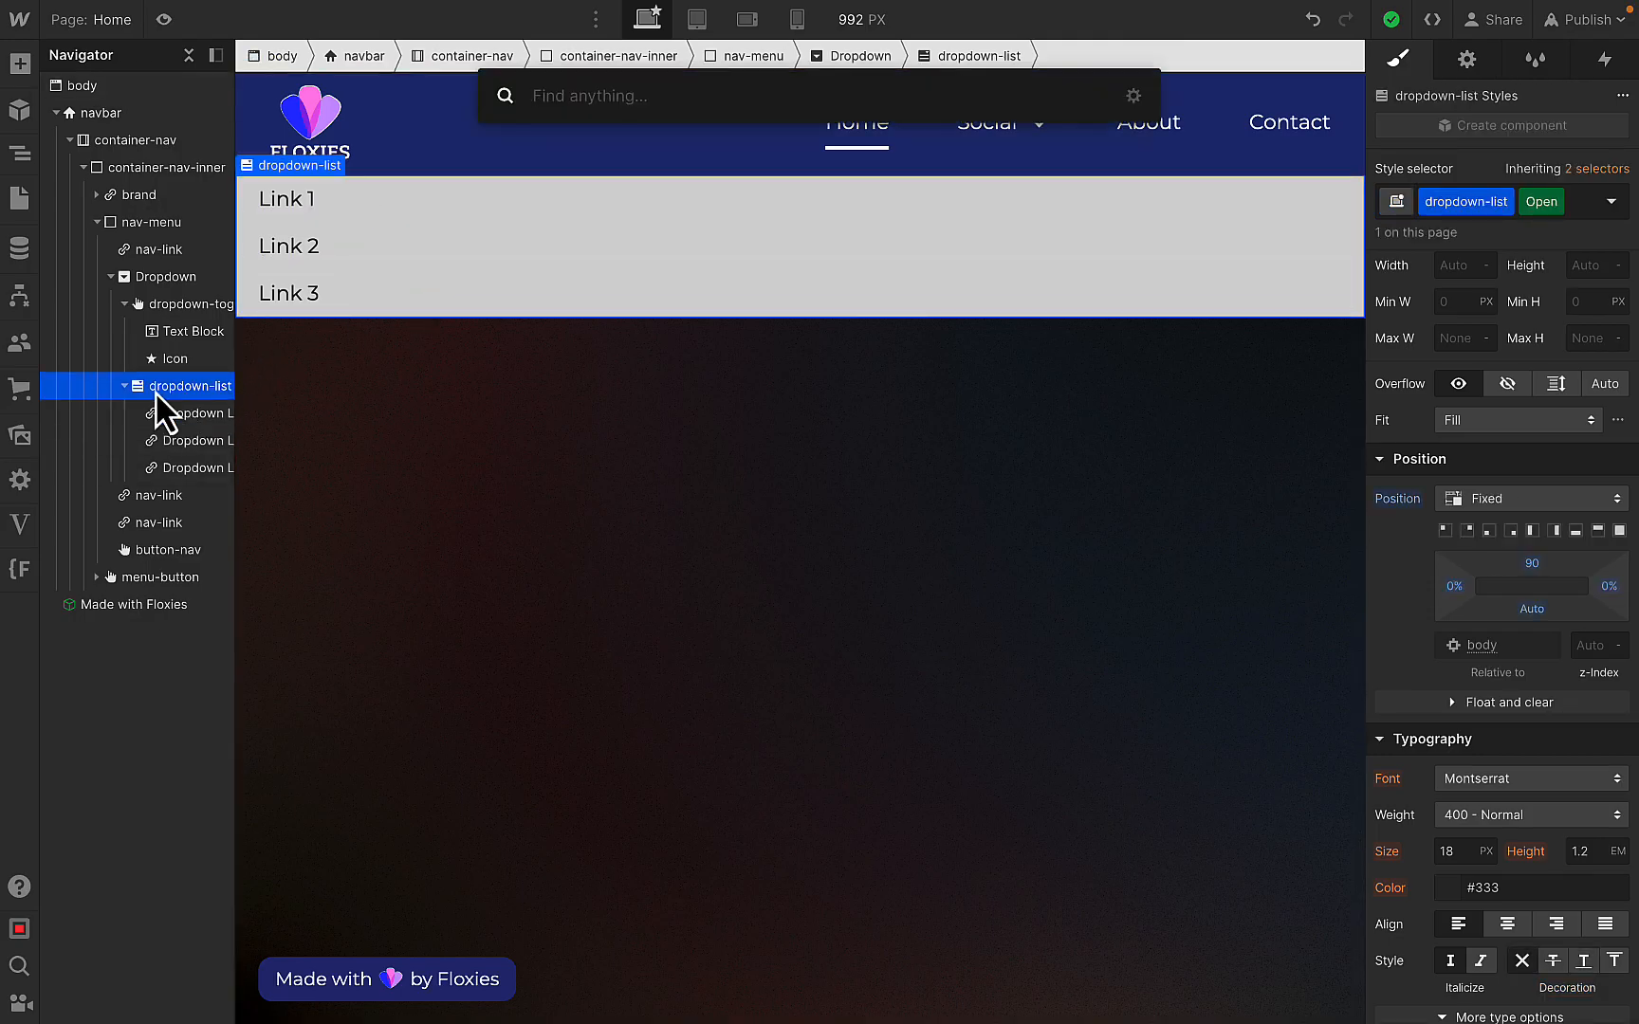
{"action": "type", "text": "gri"}
{"action": "key", "text": "Return"}
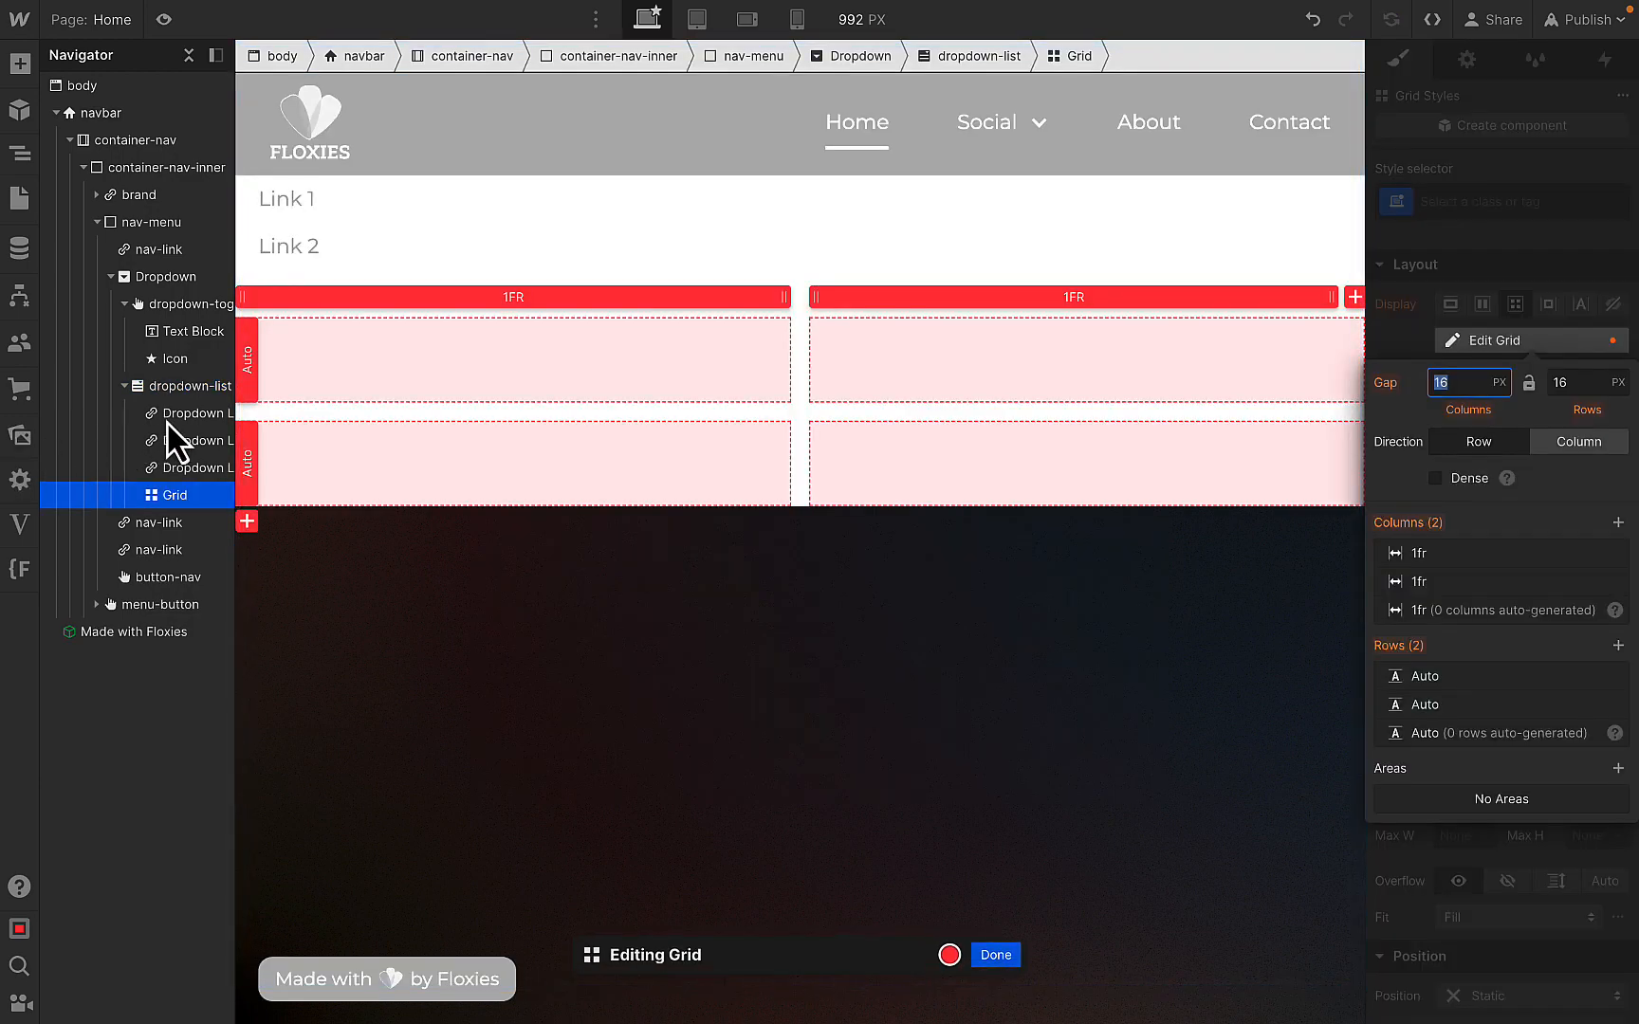
{"action": "left_click", "coordinate": [1617, 522]}
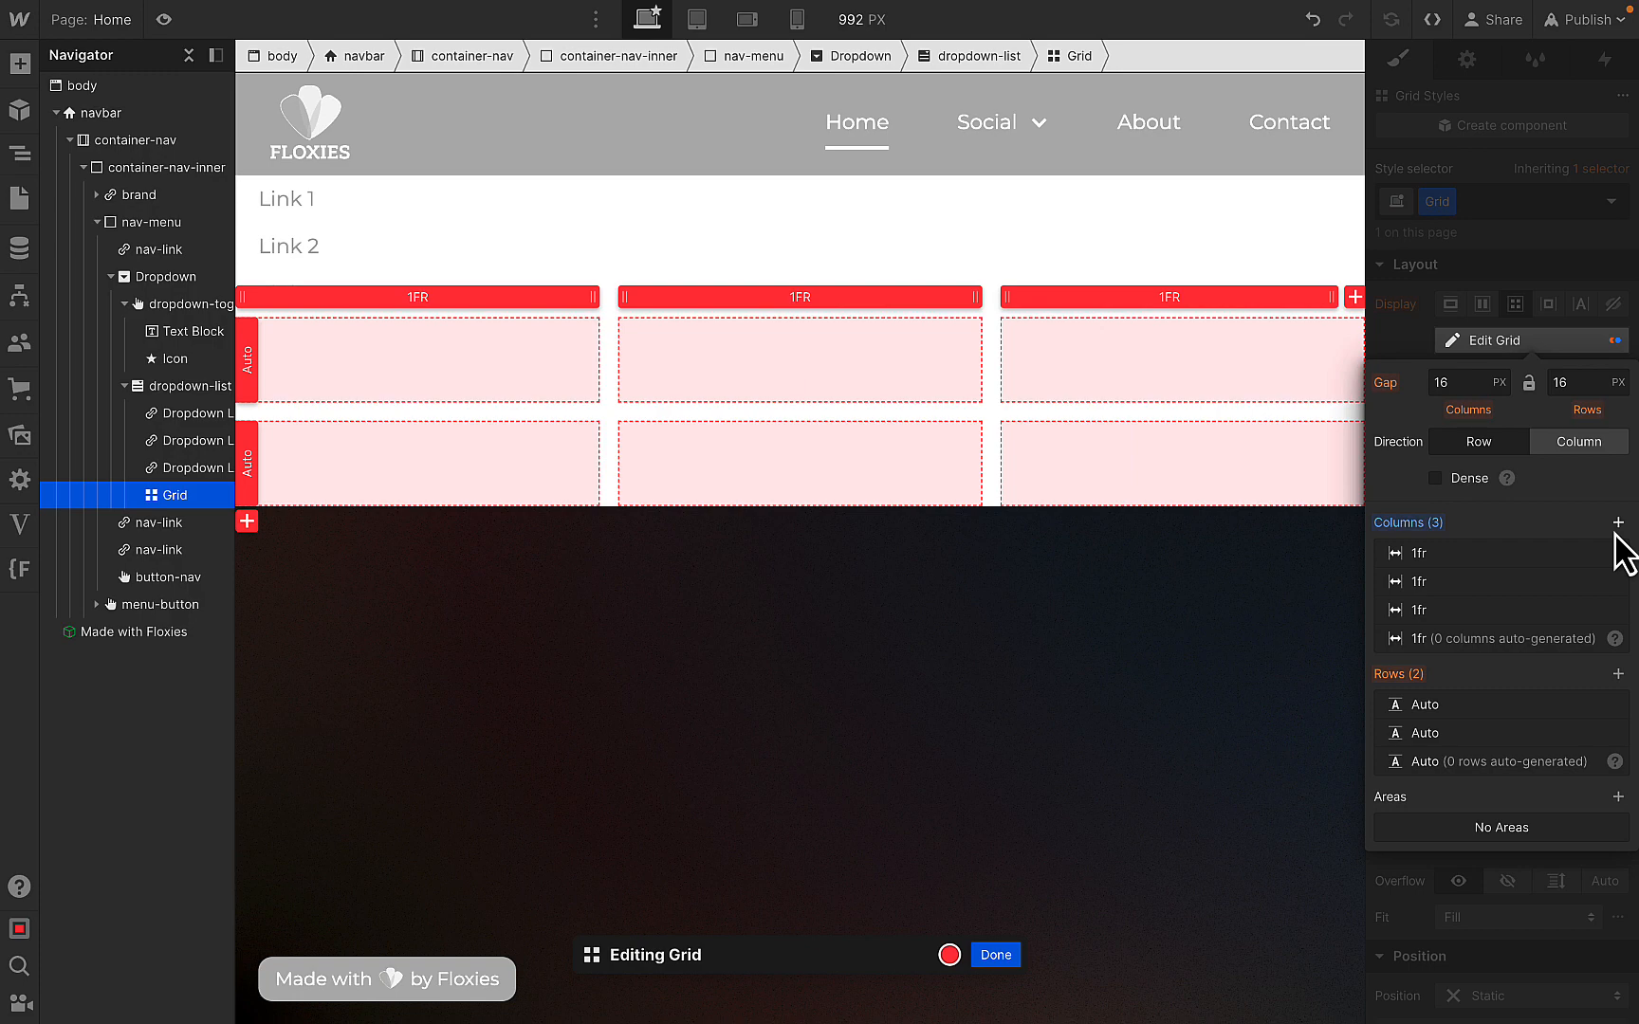
{"action": "left_click", "coordinate": [1614, 730]}
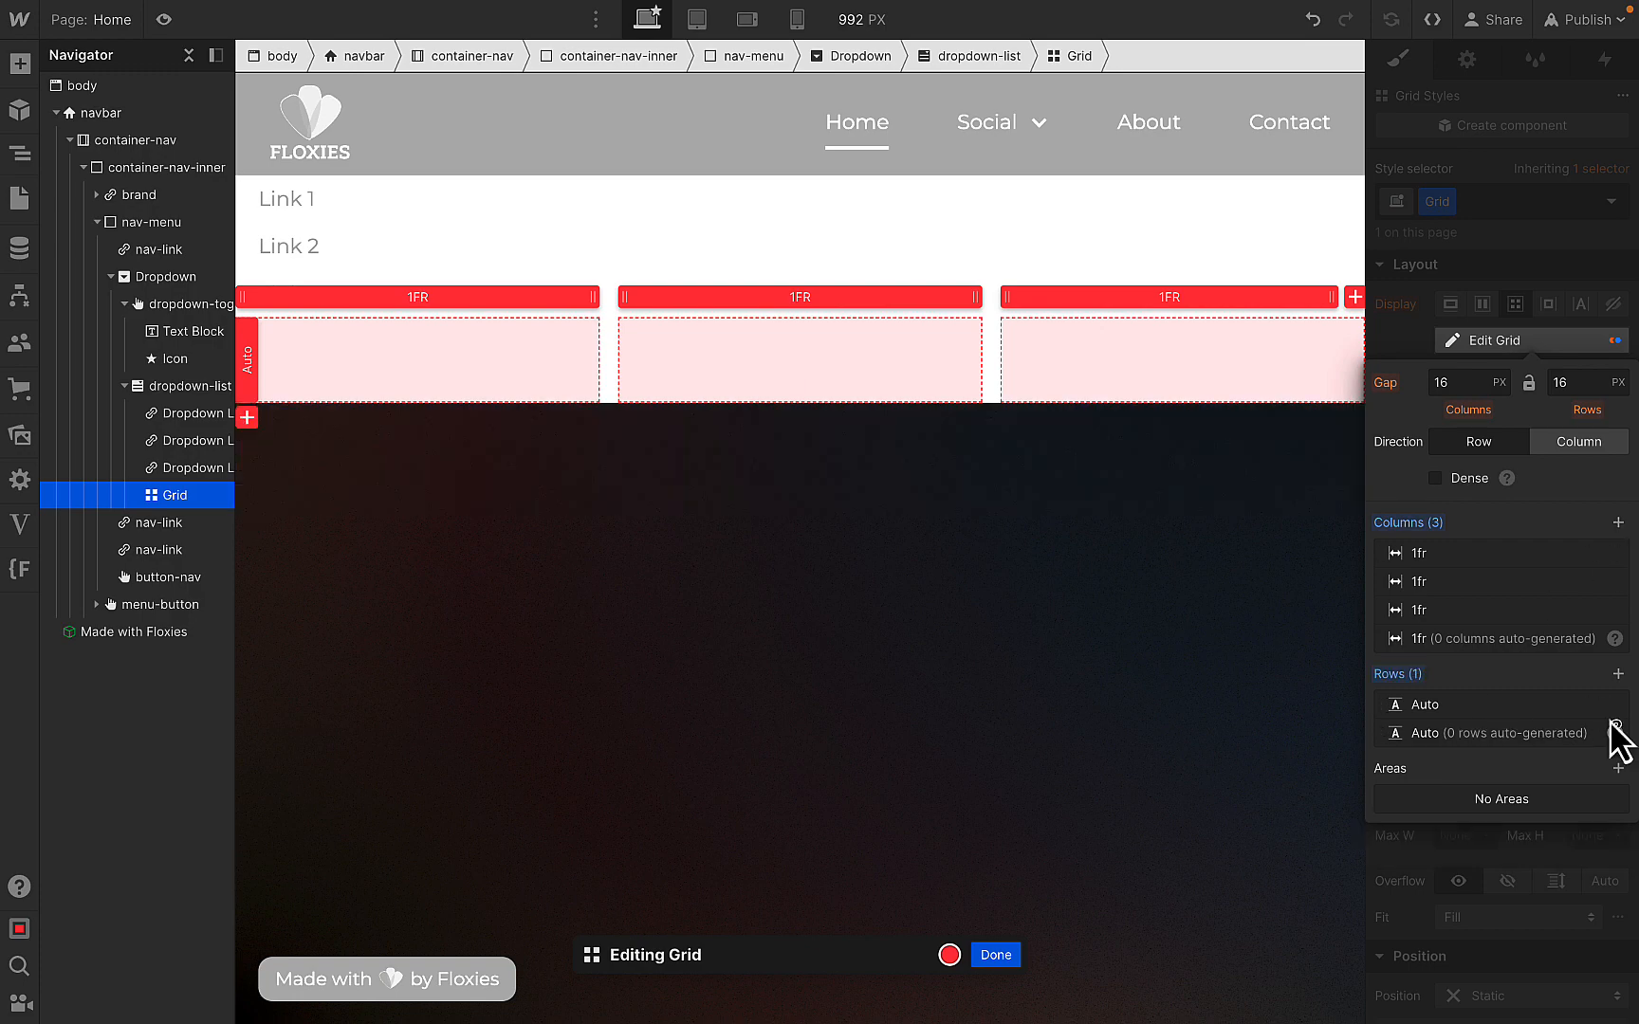
{"action": "key", "text": "Escape"}
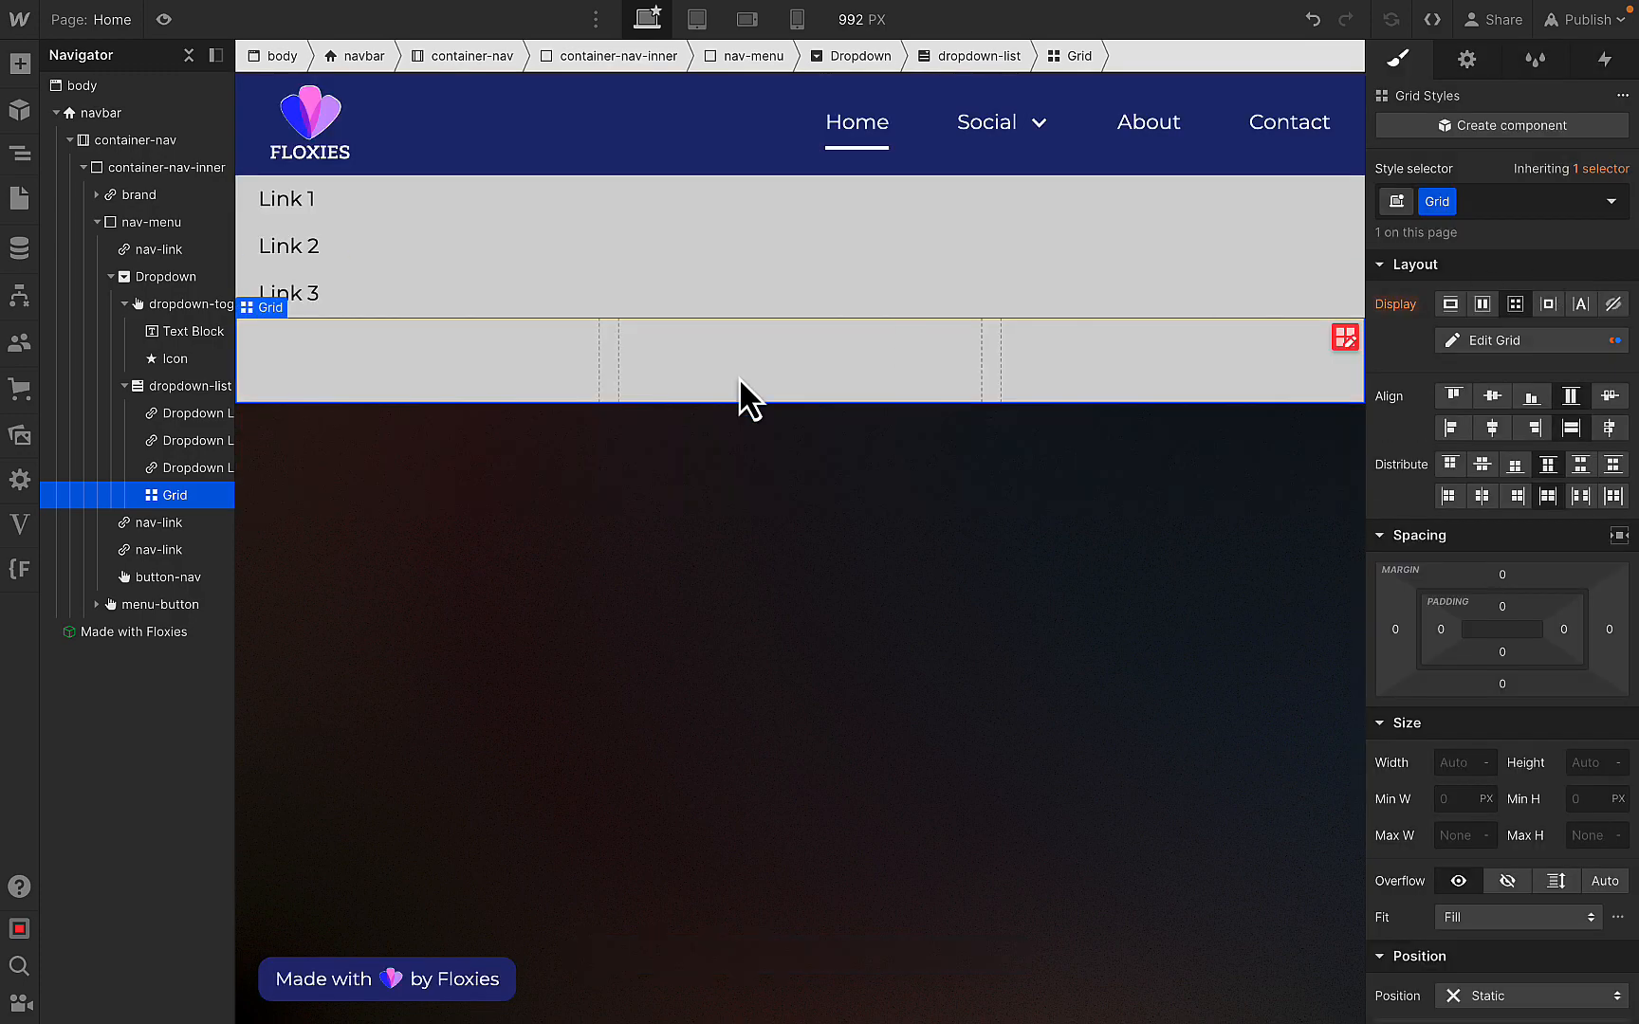
- Delete the three default links, Link 1, Link 2 and Link 3, from the dropdown-list
{"action": "left_click", "coordinate": [290, 198]}
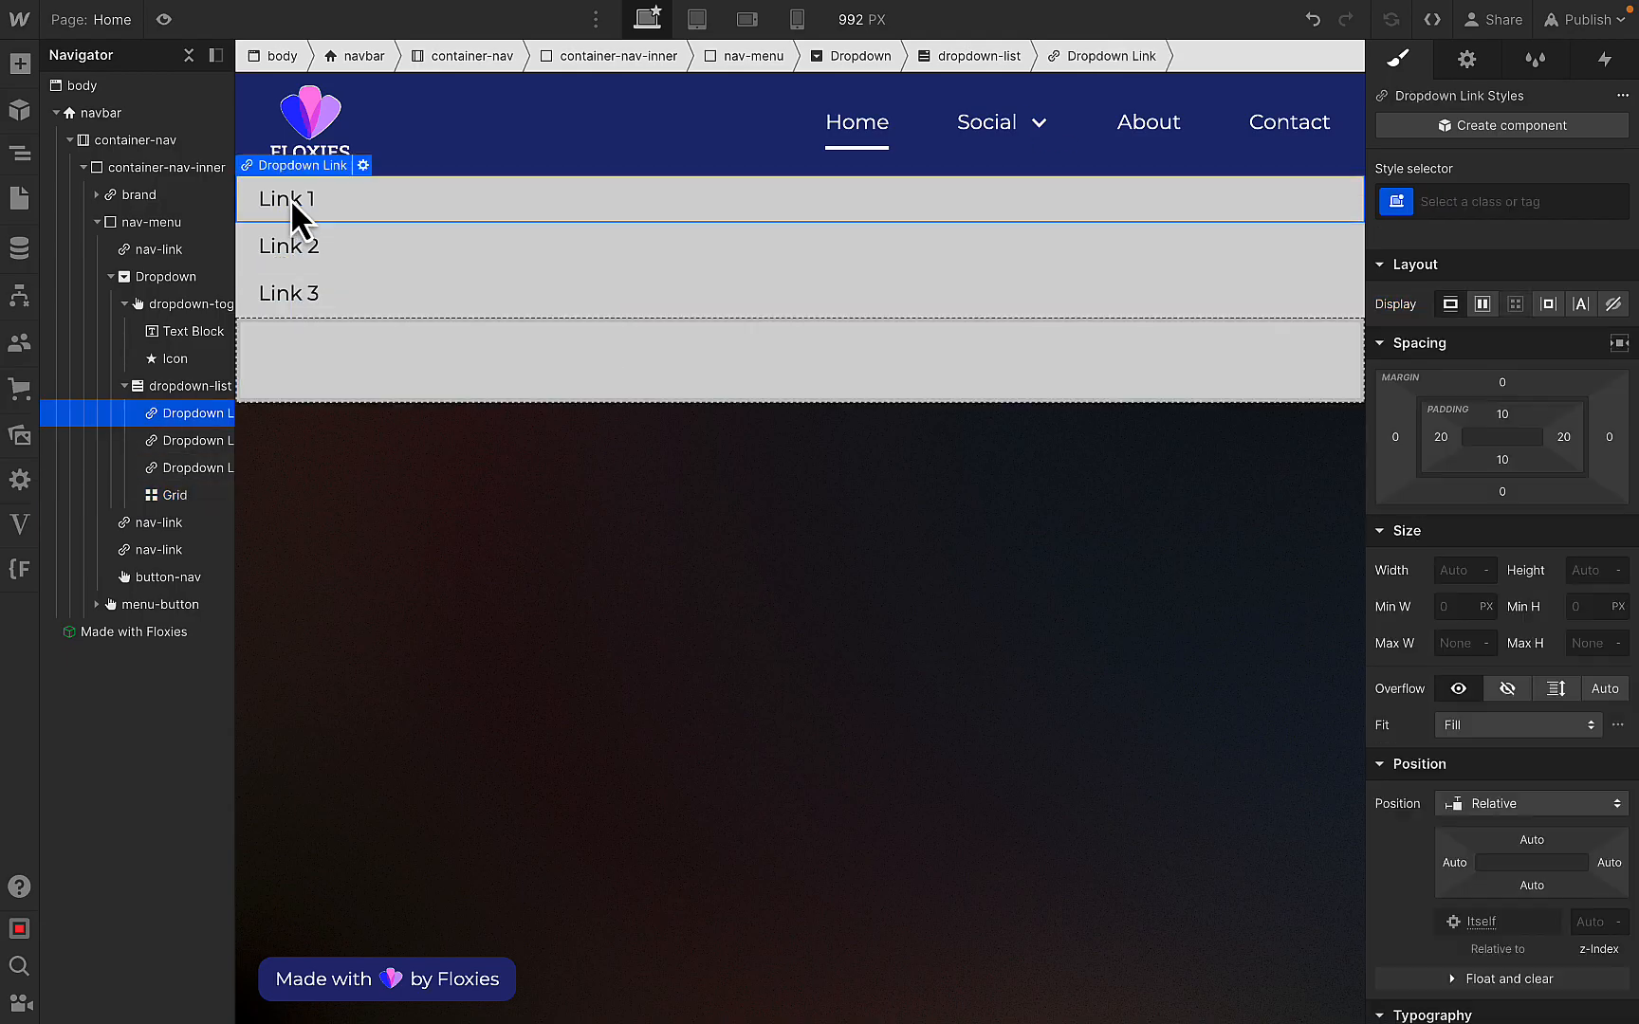
{"action": "key", "text": "Delete"}
{"action": "key", "text": "Delete"}
{"action": "key", "text": "Delete"}
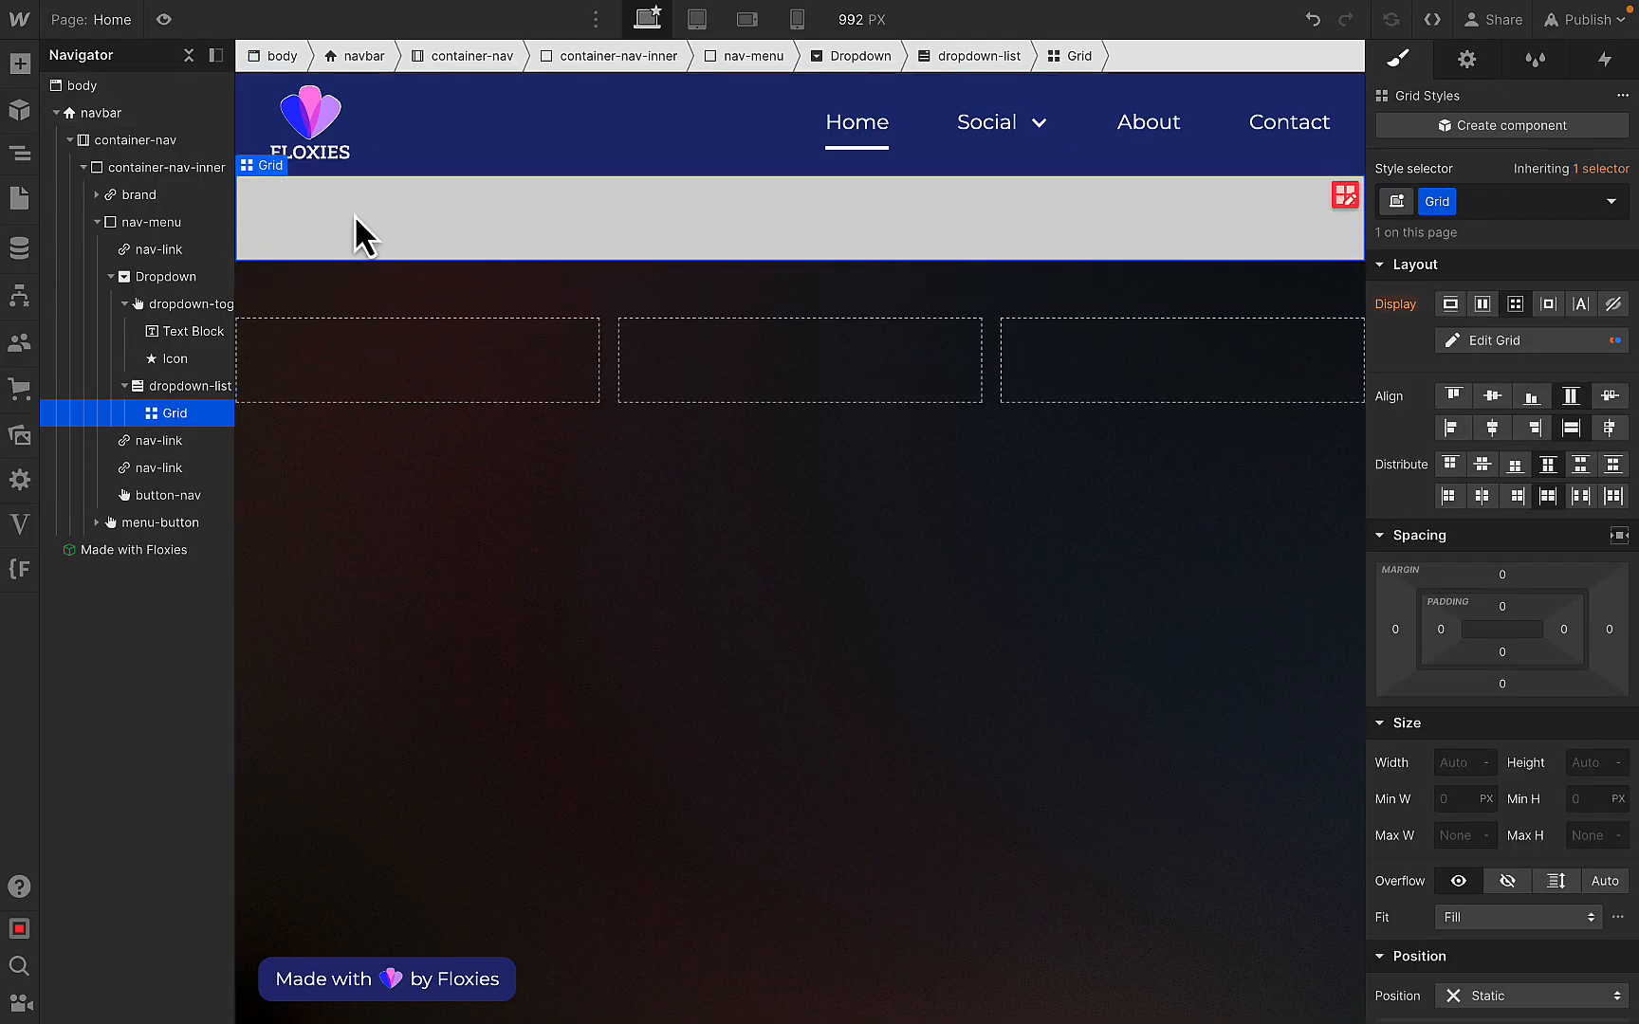
- Give the dropdown-list 25 px padding on all sides and a Dark Slate Blue background color
{"action": "left_click", "coordinate": [180, 386]}
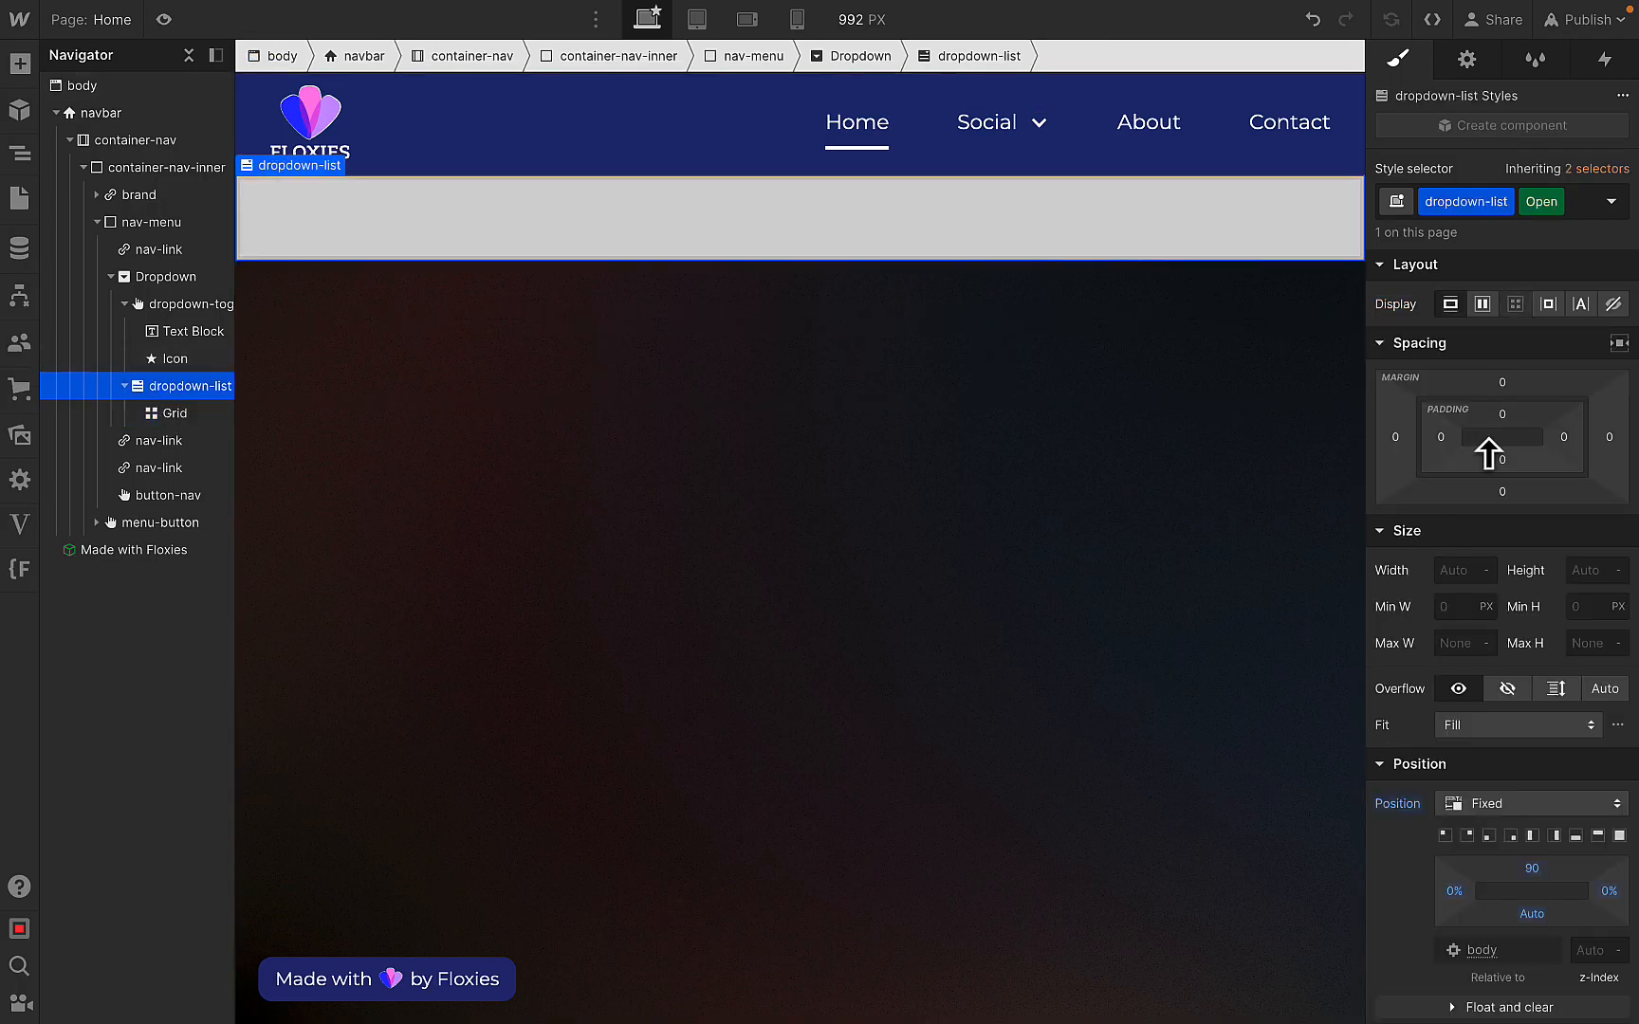
{"action": "left_click_drag", "start_coordinate": [1440, 460], "coordinate": [1471, 464]}
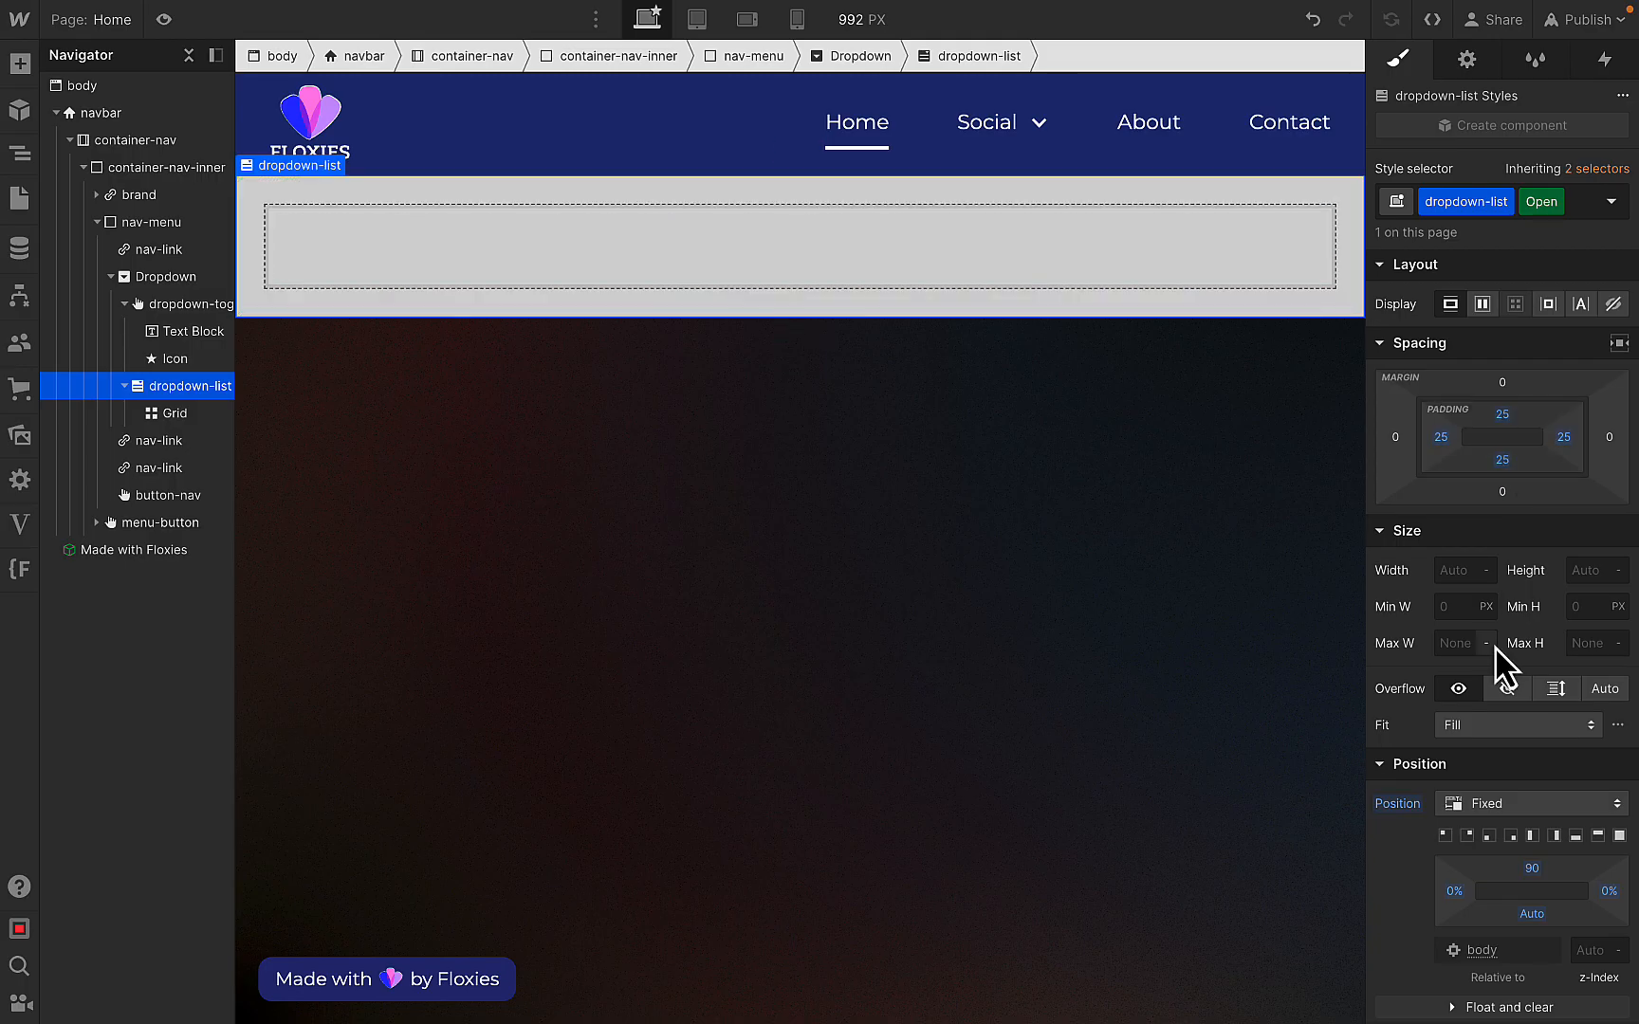
{"action": "scroll", "coordinate": [1495, 669], "scroll_direction": "down", "scroll_amount": 10}
{"action": "left_click", "coordinate": [1448, 714]}
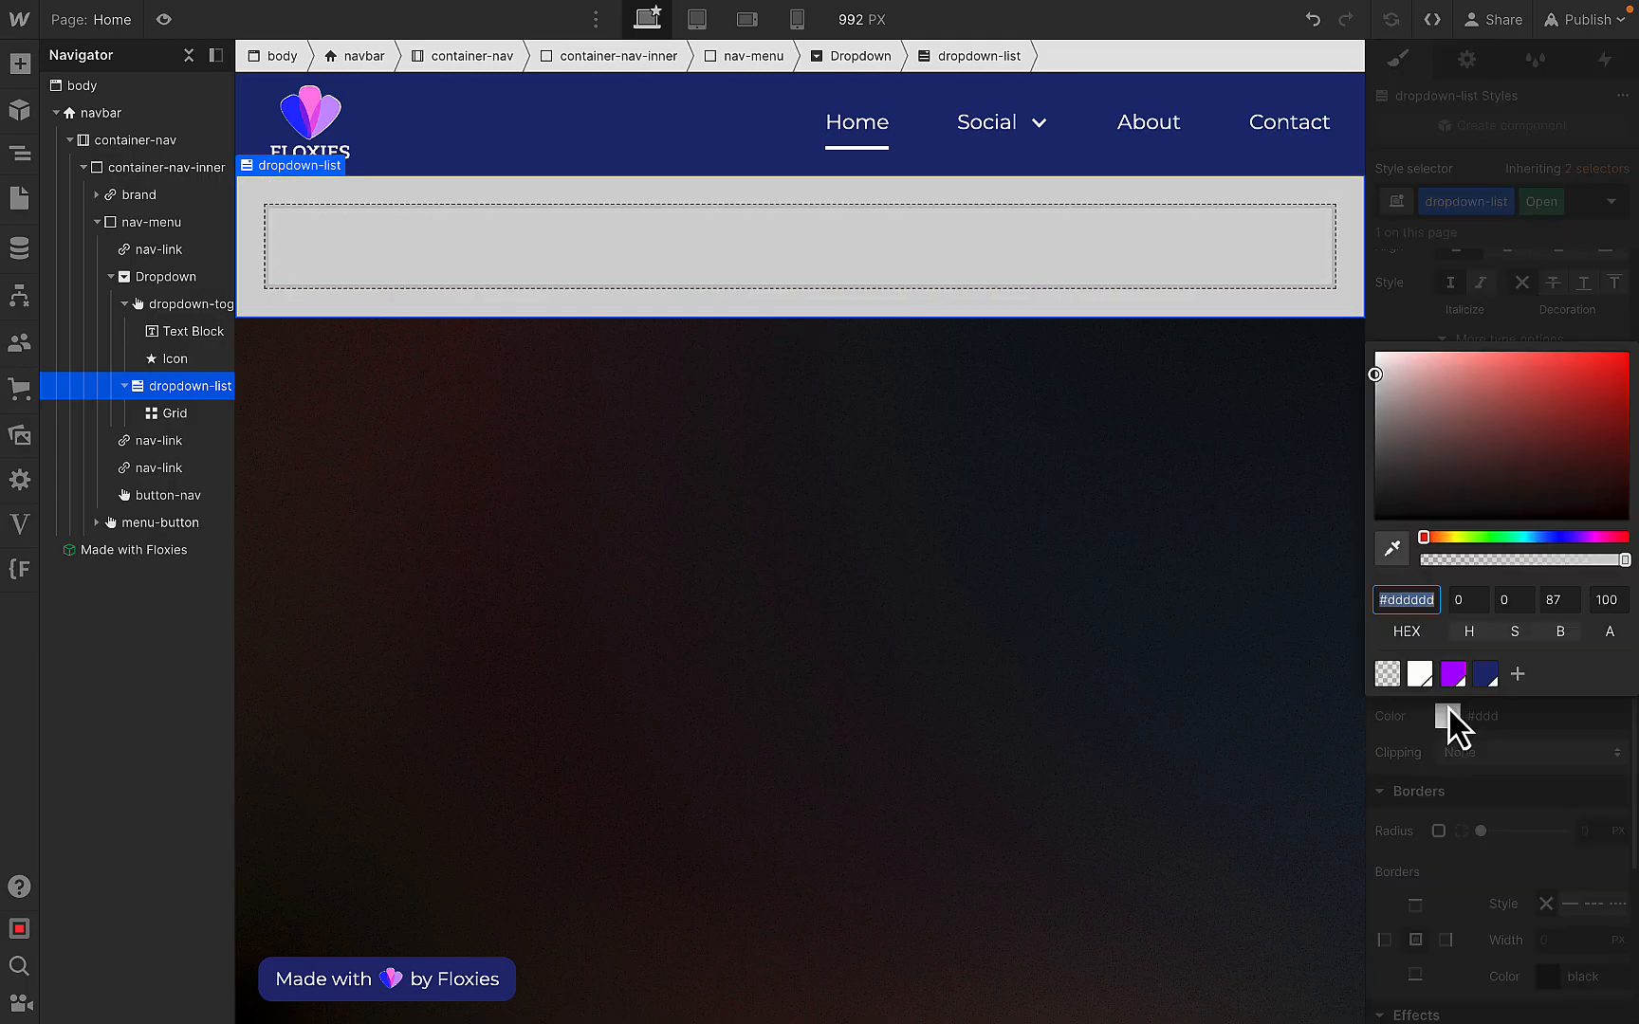
{"action": "left_click", "coordinate": [1490, 677]}
{"action": "left_click", "coordinate": [1584, 254]}
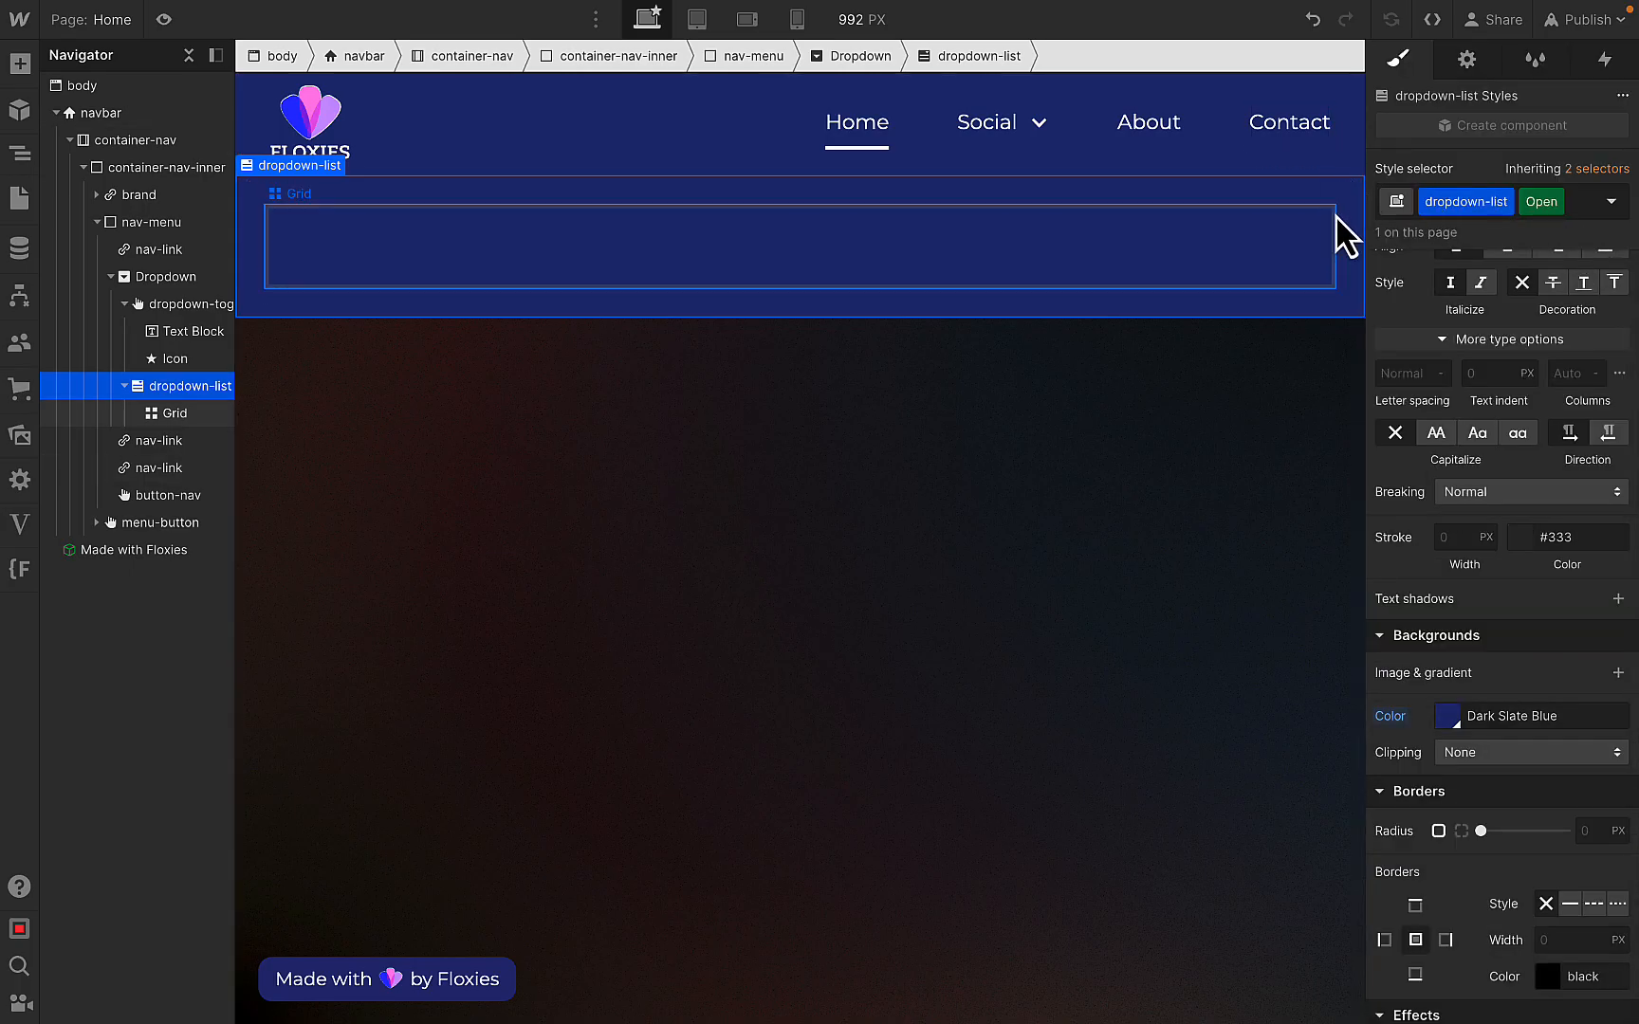
- Add a Link Block to the first cell of the dropdown-list's grid
{"action": "left_click", "coordinate": [1250, 262]}
{"action": "key", "text": "super+k"}
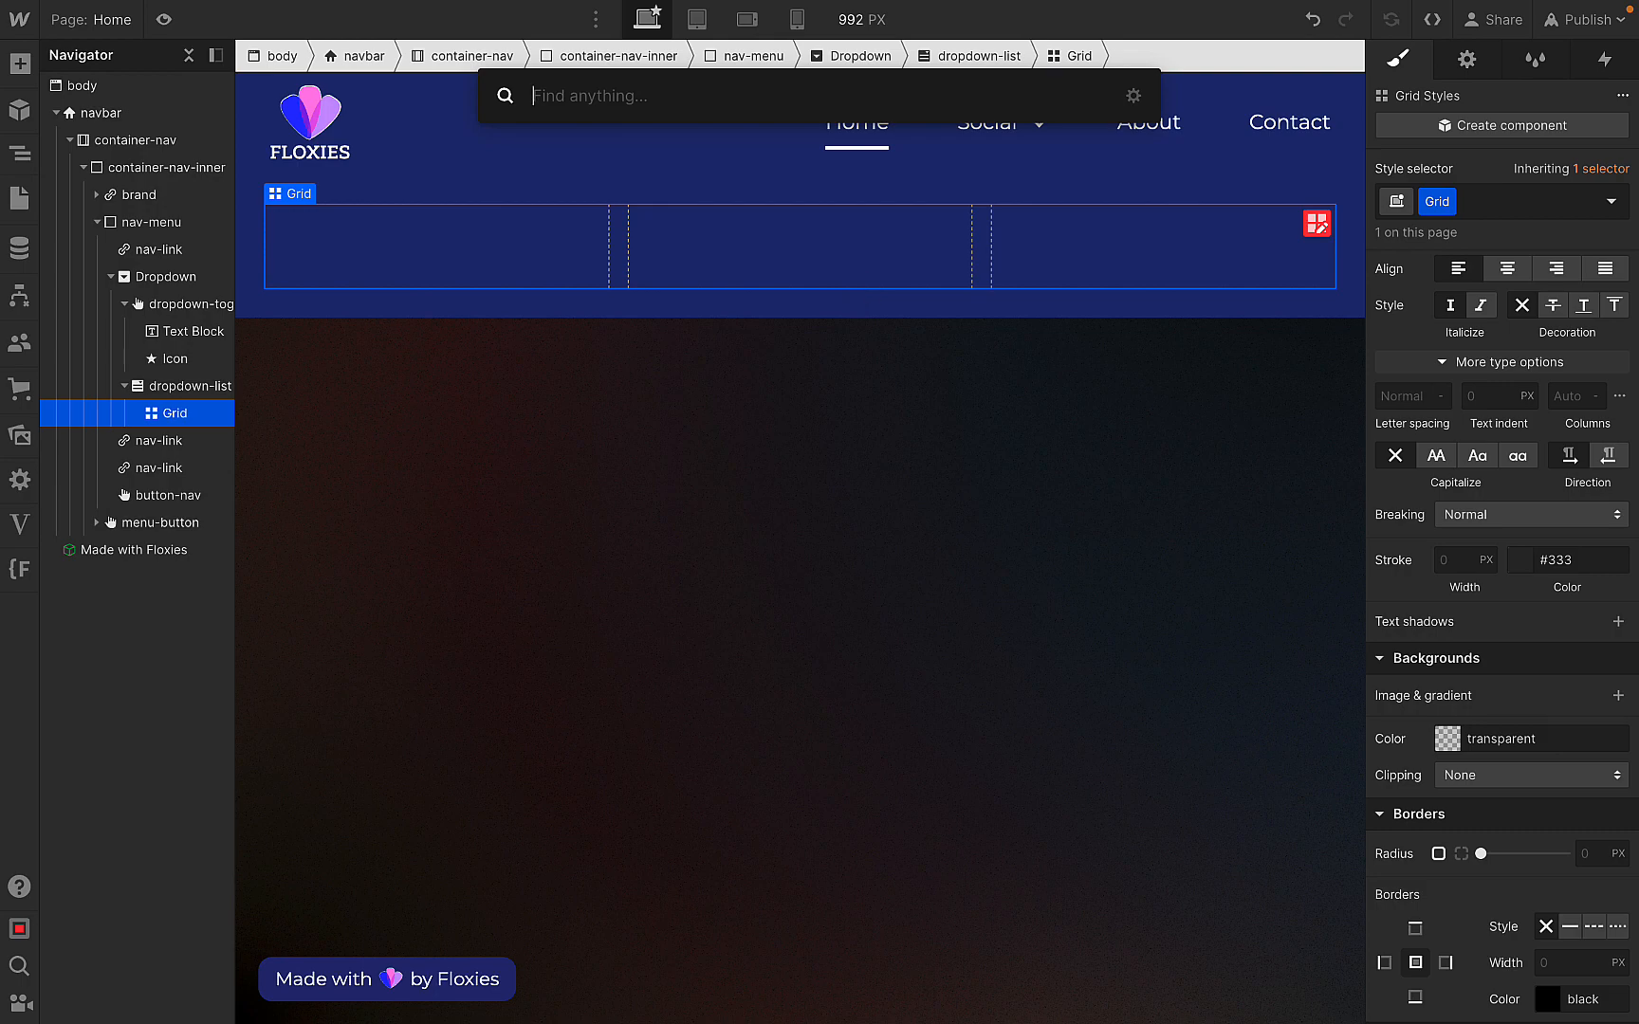
{"action": "type", "text": "lin"}
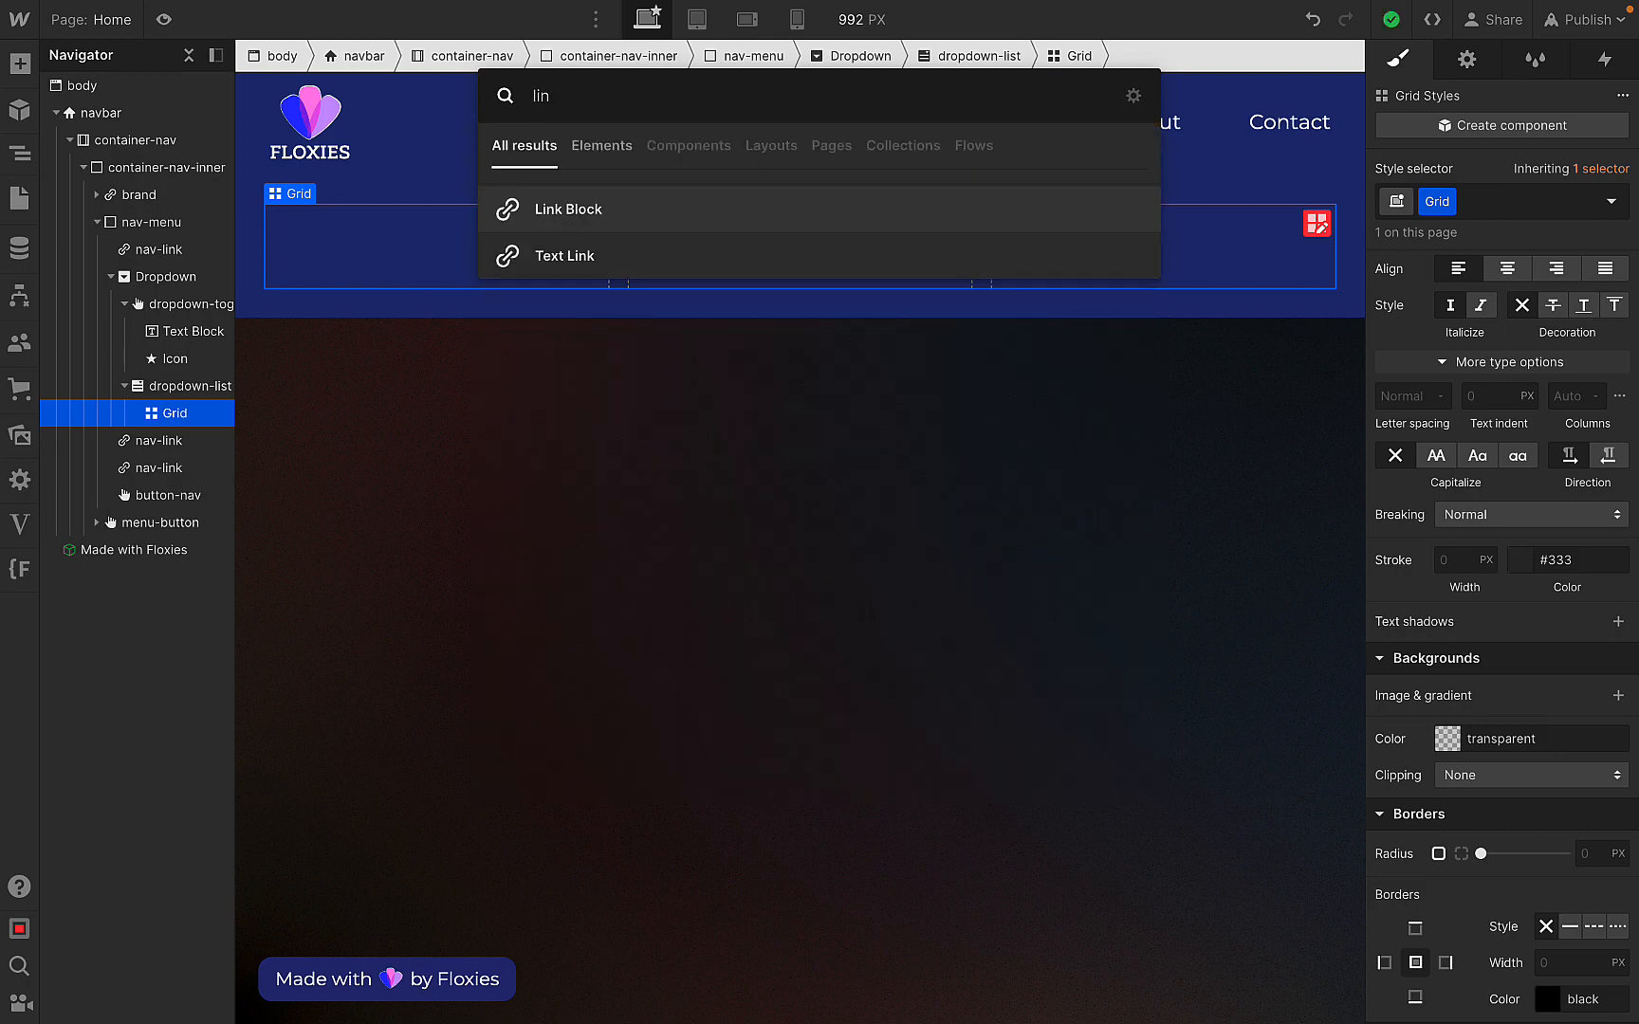
{"action": "key", "text": "Return"}
{"action": "left_click", "coordinate": [399, 265]}
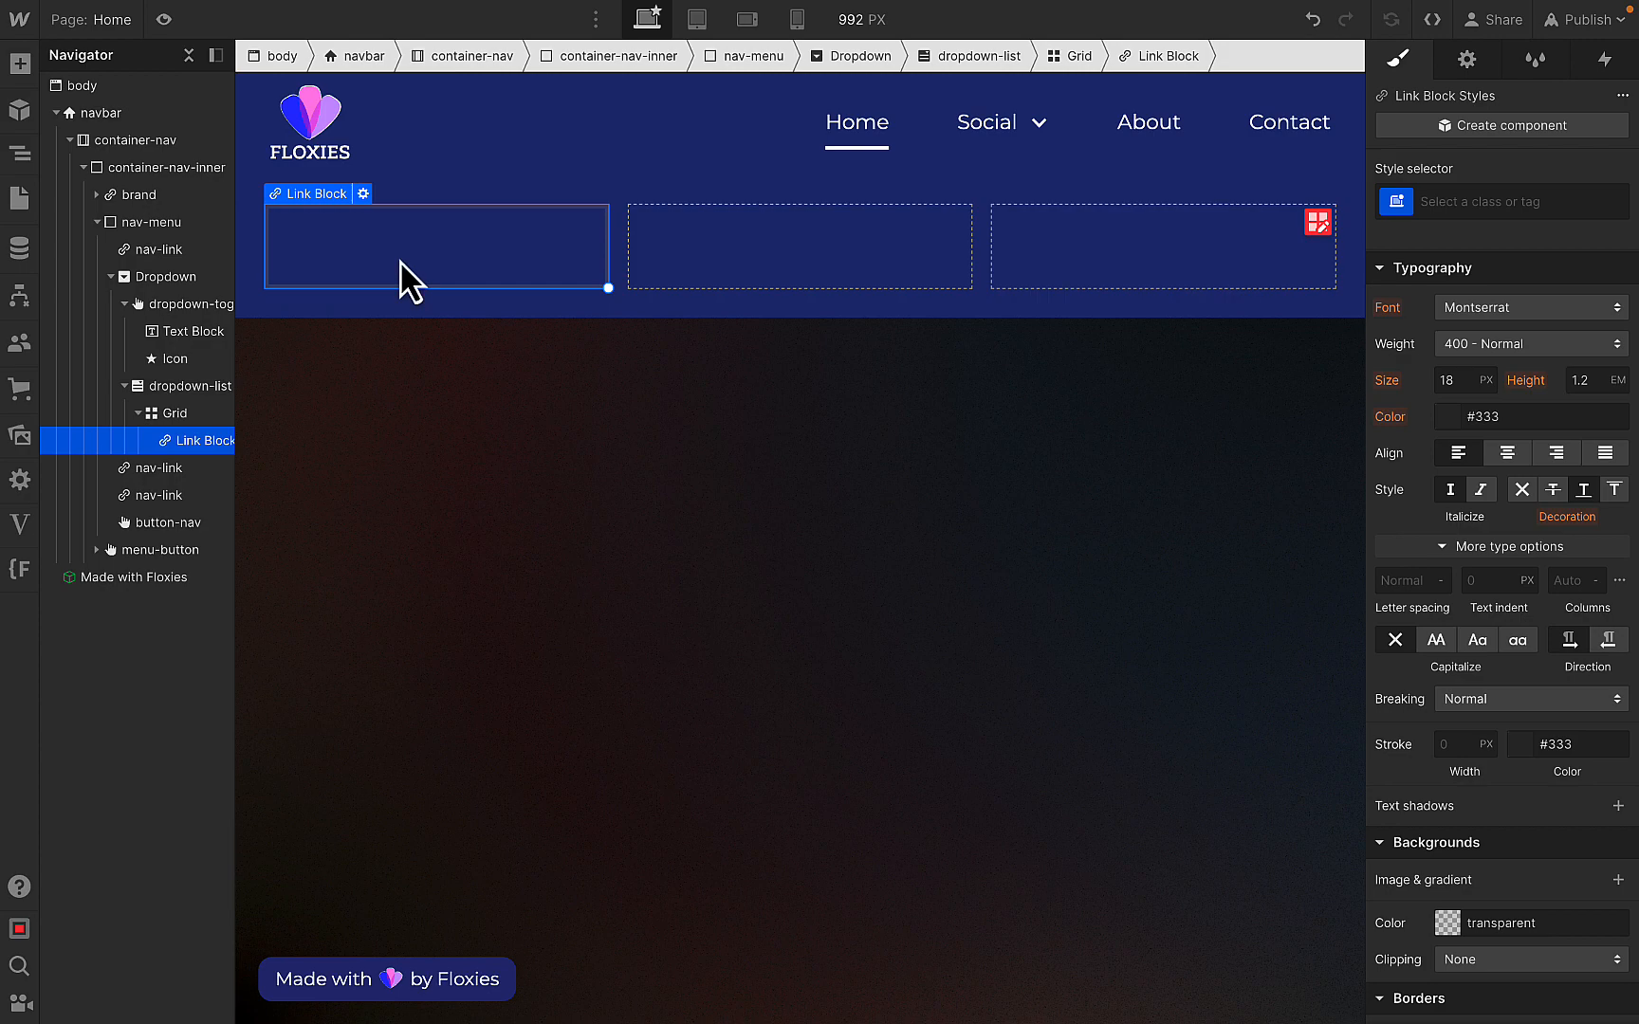
- Add an Image and, below it, a Text Block inside the Link Block
{"action": "key", "text": "ctrl+e"}
{"action": "type", "text": "ima"}
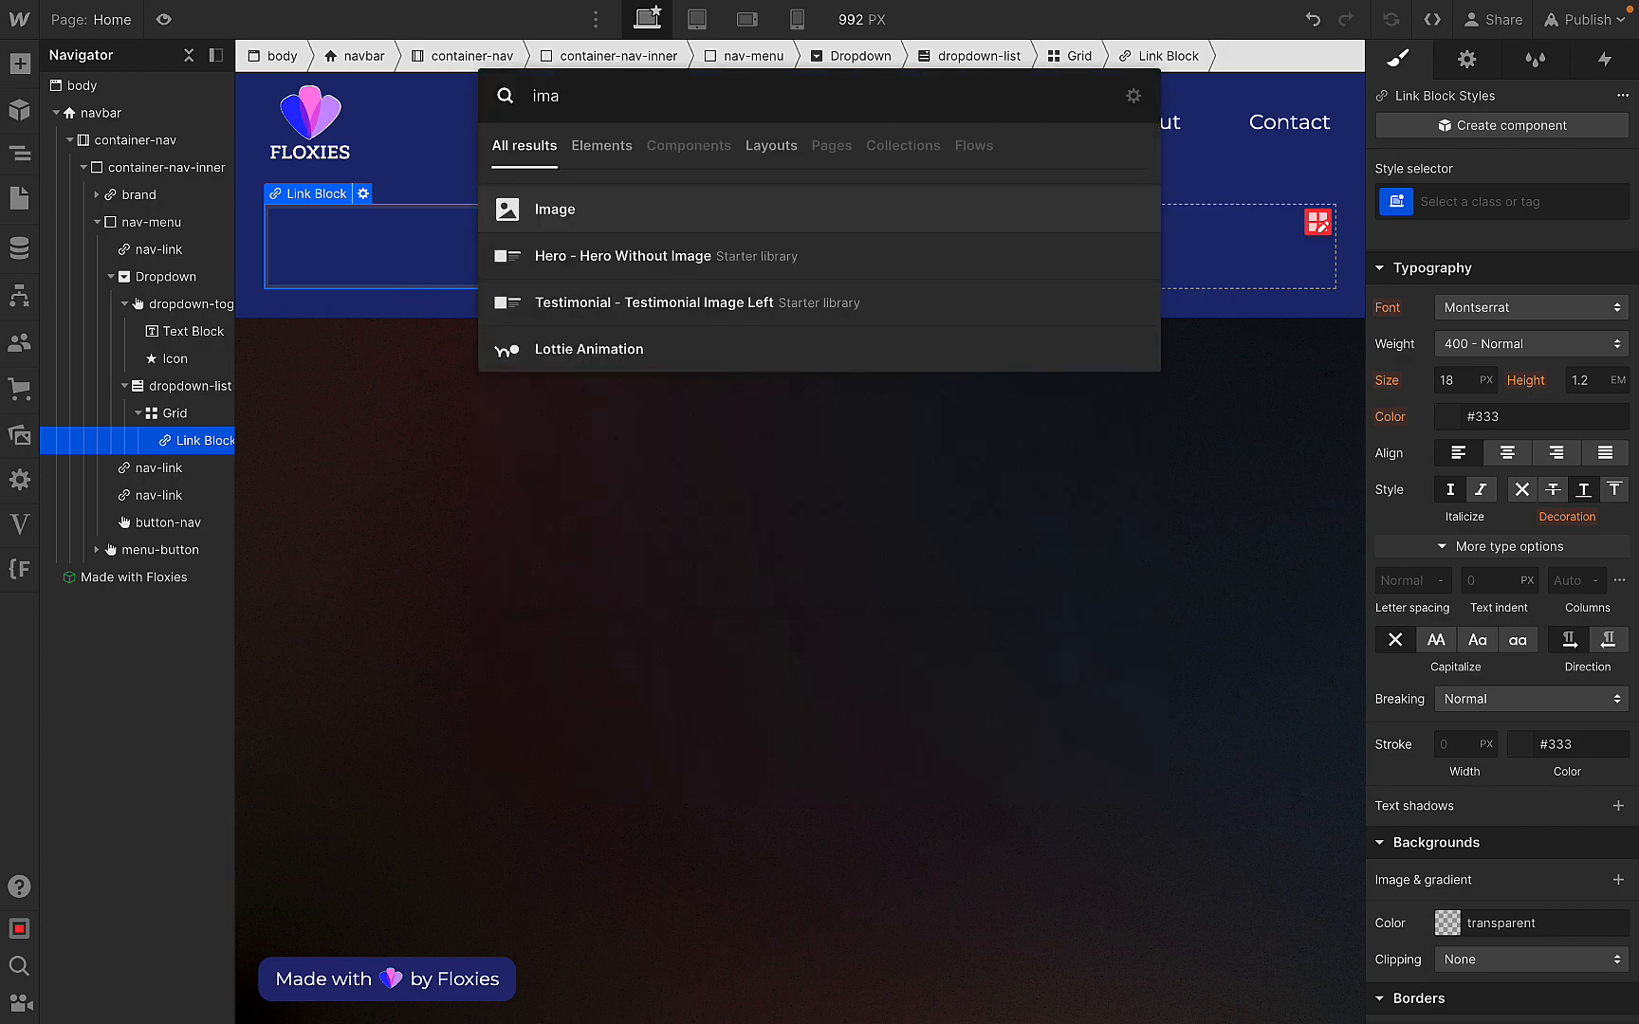
{"action": "key", "text": "Return"}
{"action": "key", "text": "ctrl+e"}
{"action": "type", "text": "tex"}
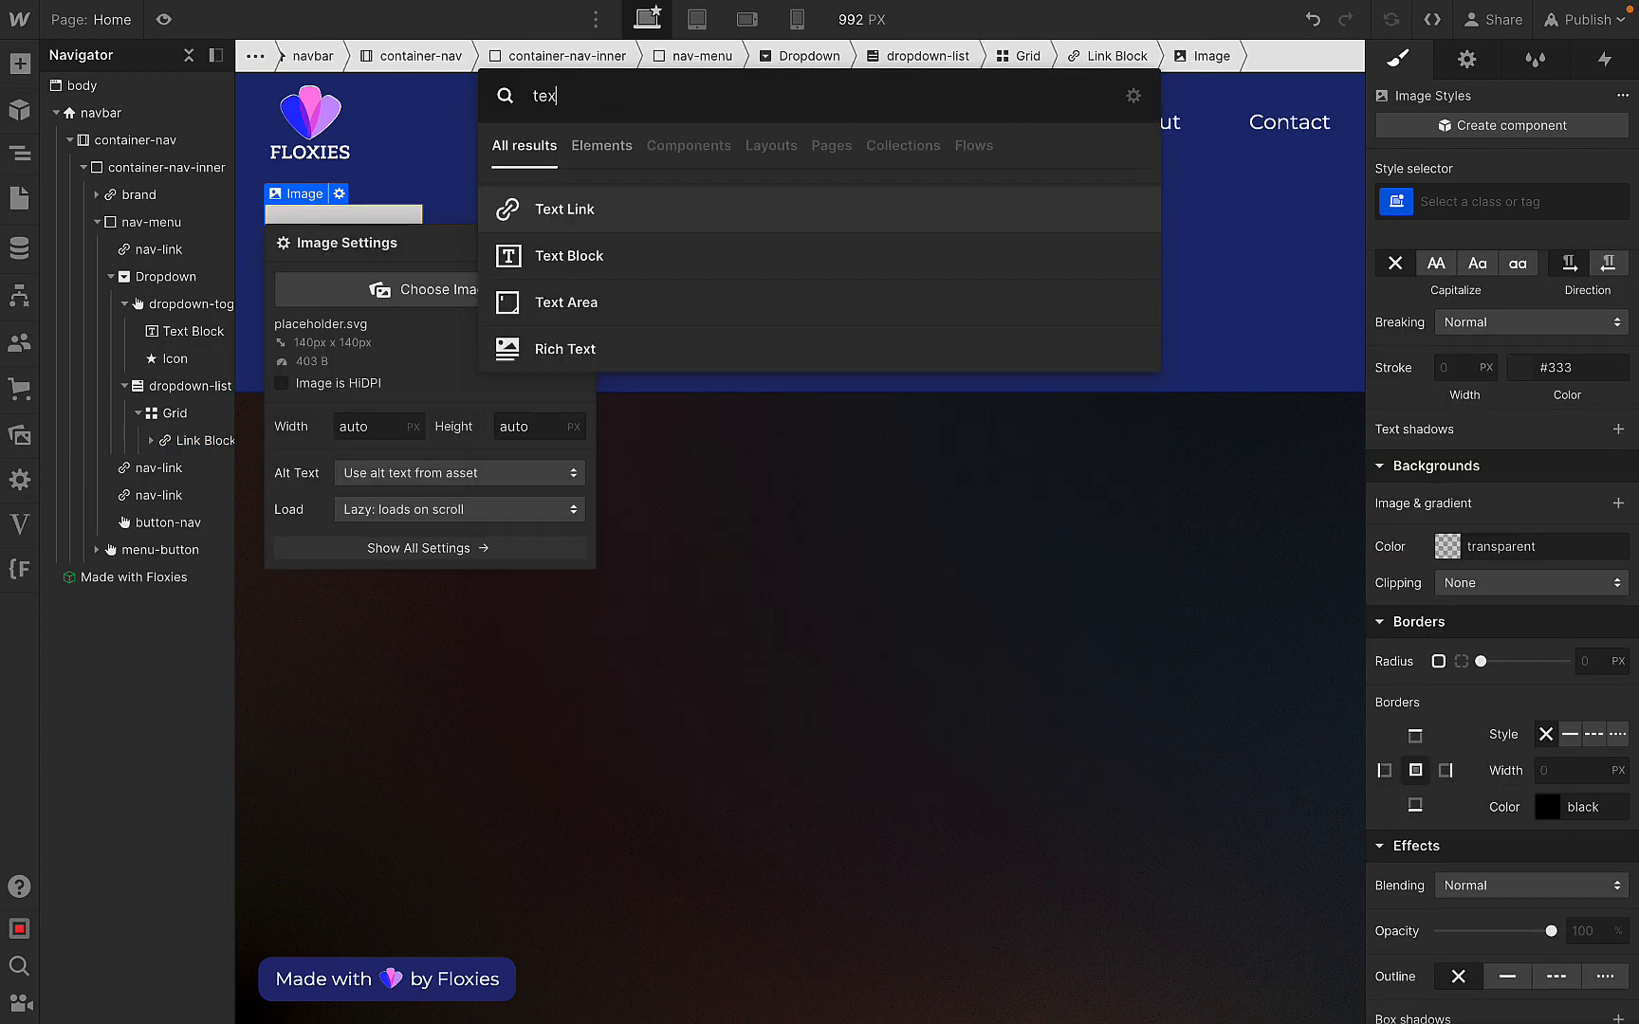
{"action": "key", "text": "Return"}
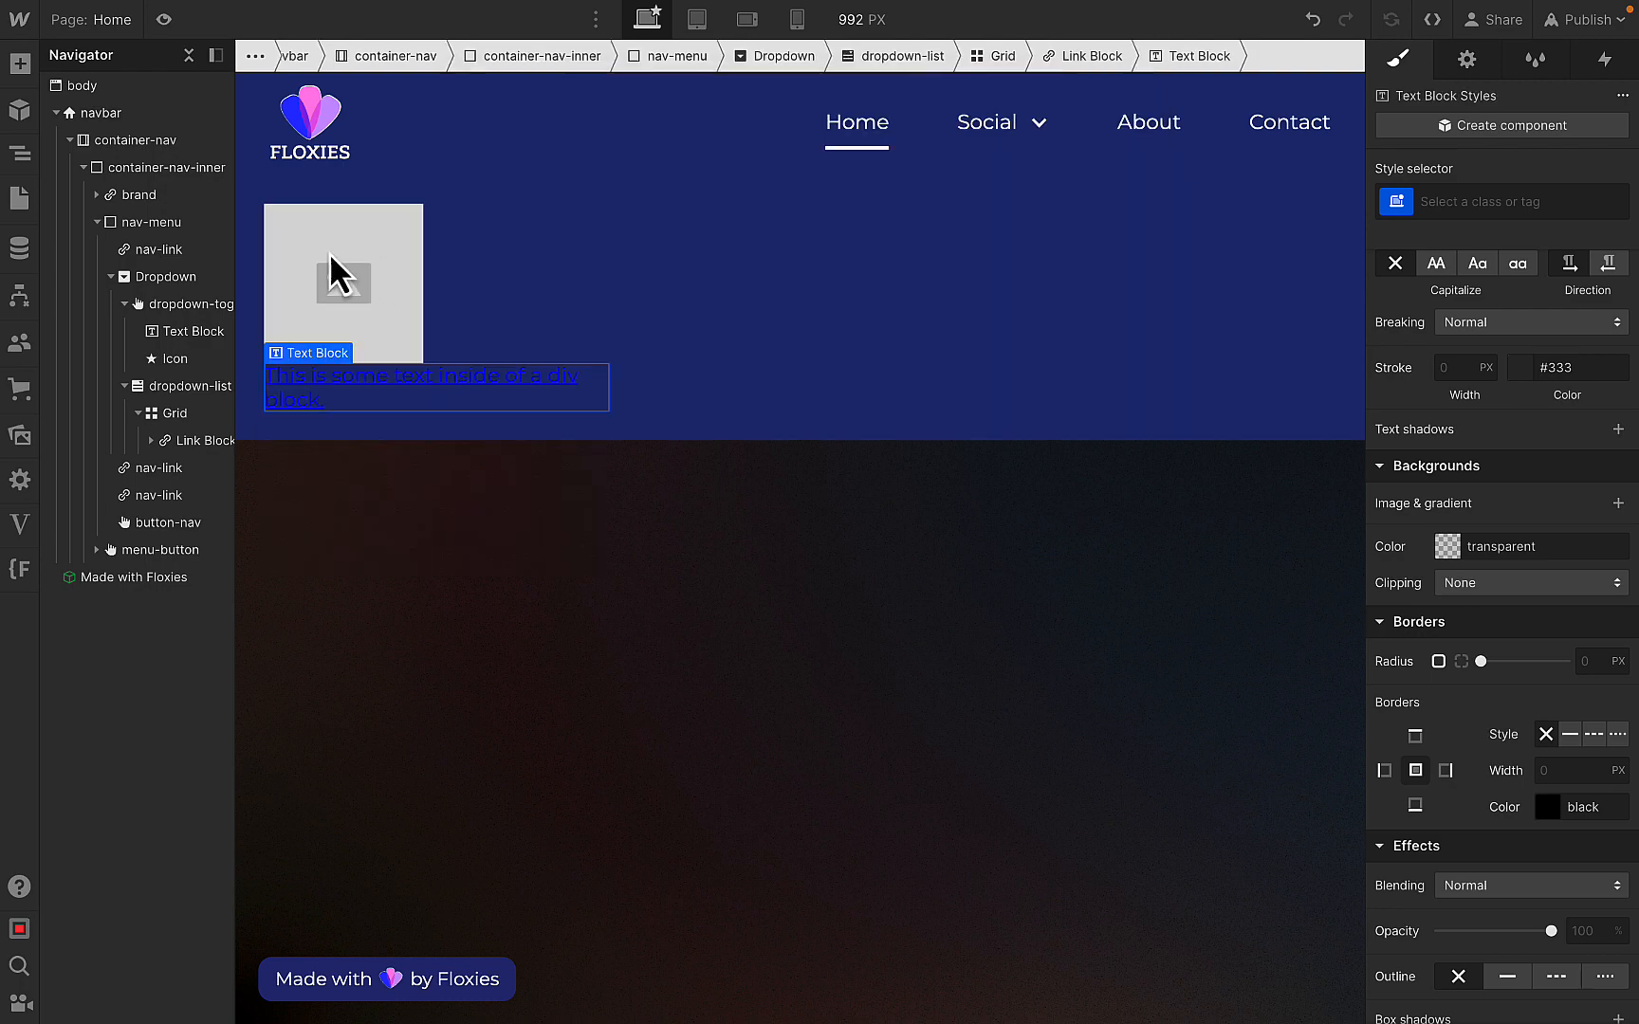
- Create the class social-wrap on the Link Block that holds the image and text
{"action": "left_click", "coordinate": [523, 307]}
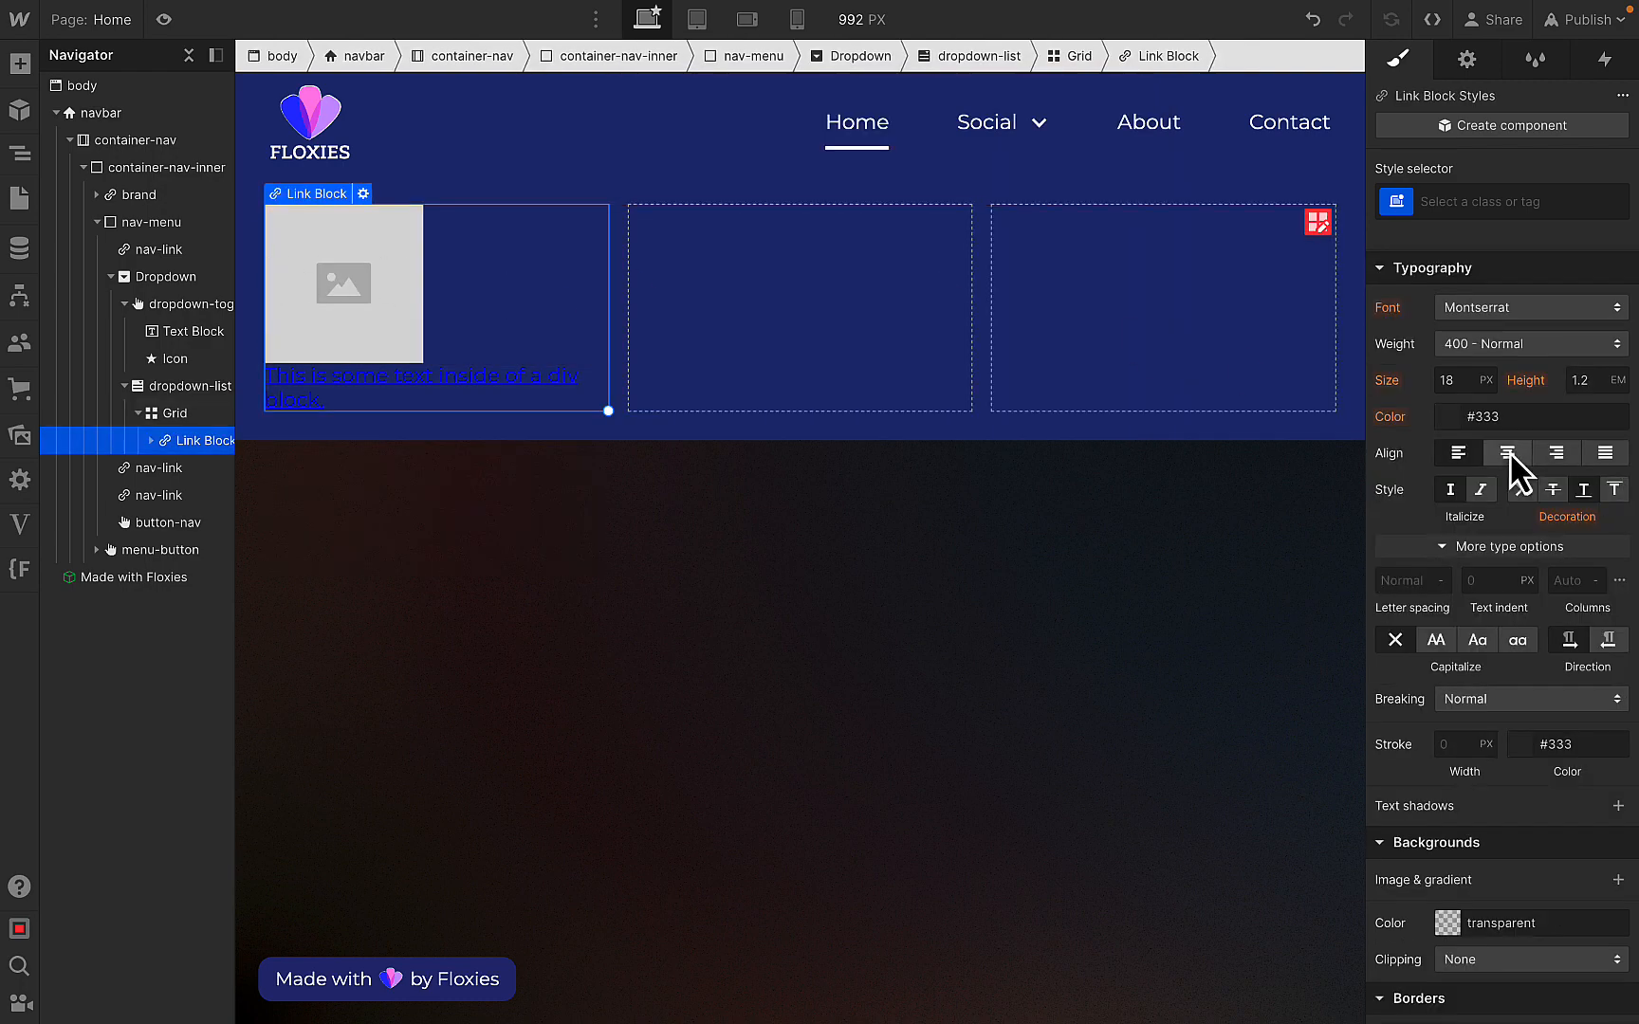
{"action": "scroll", "coordinate": [1514, 465], "scroll_direction": "up", "scroll_amount": 10}
{"action": "left_click", "coordinate": [1485, 201]}
{"action": "type", "text": "social-wrap"}
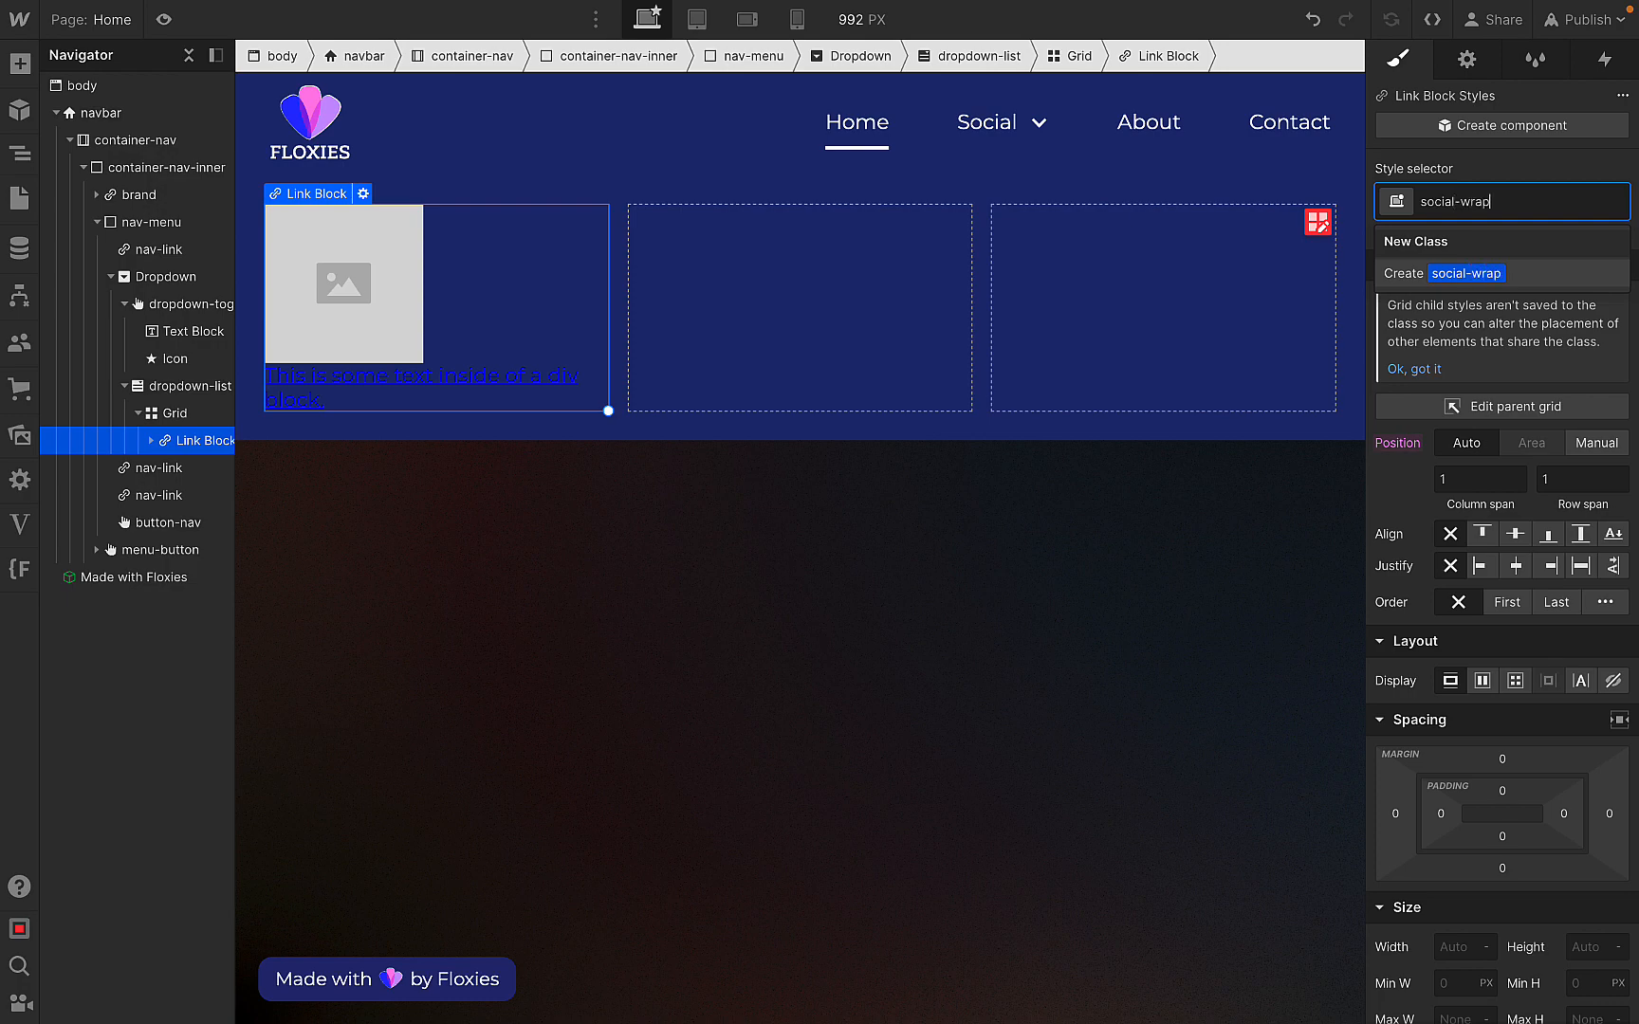
{"action": "key", "text": "Return"}
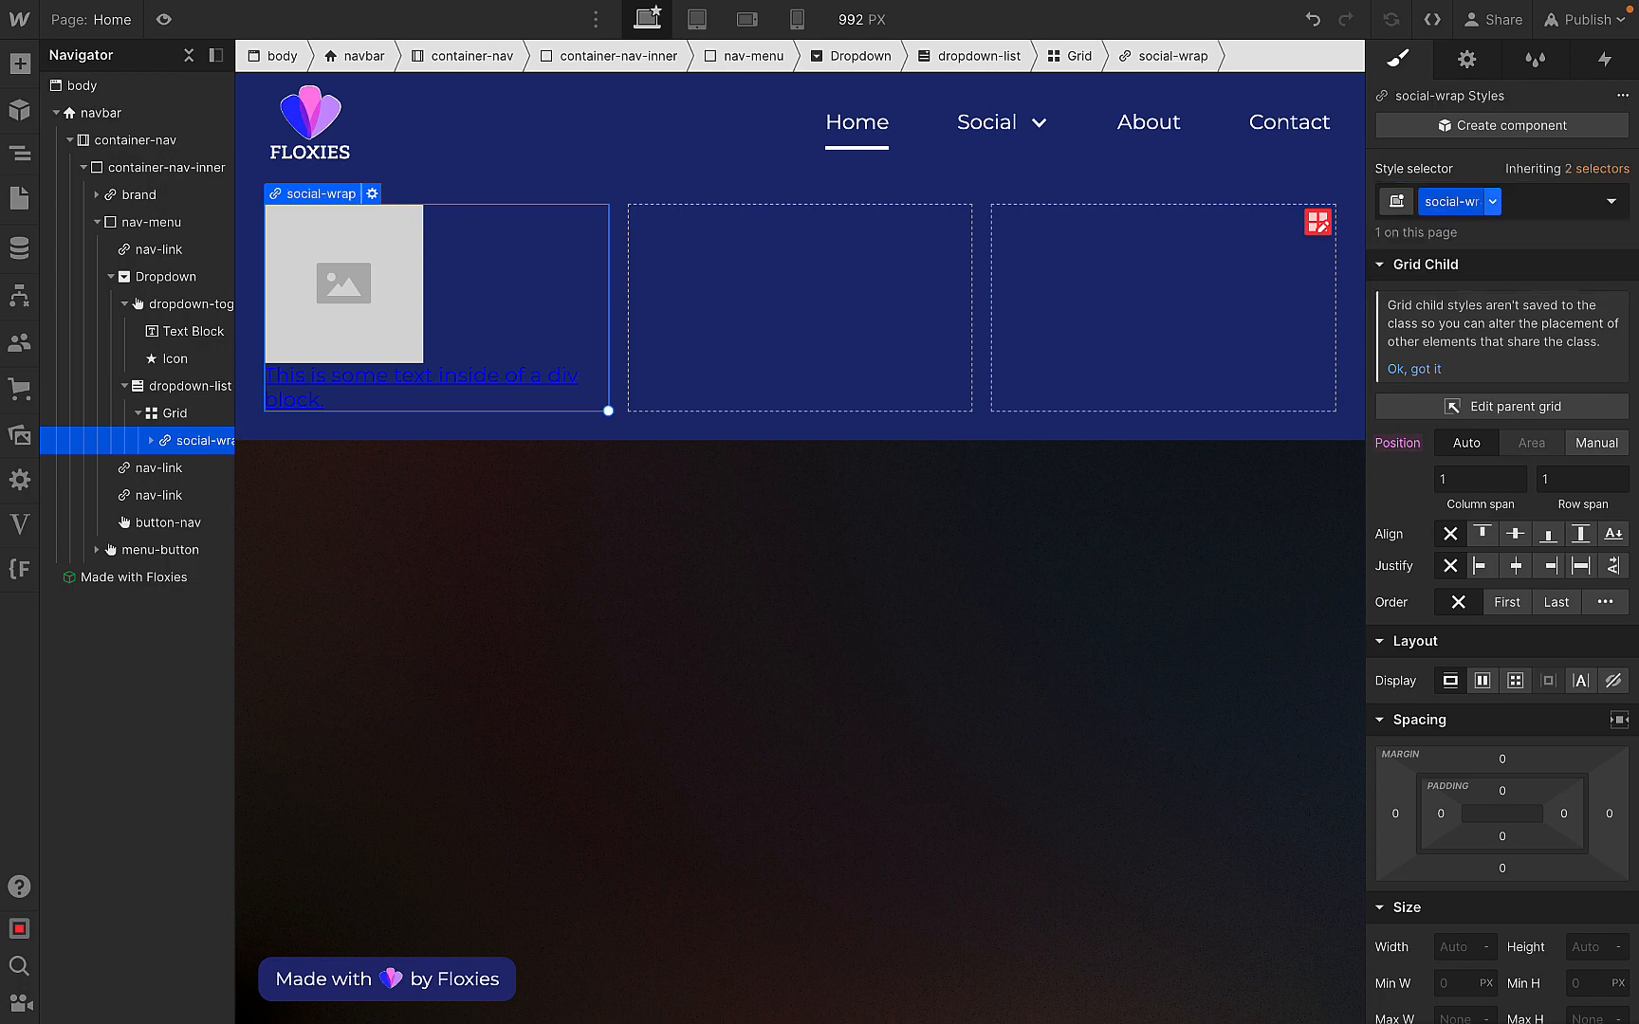
- Set social-wrap to a horizontal flex layout with centered alignment and a gap between the image and text
{"action": "scroll", "coordinate": [1473, 705], "scroll_direction": "down", "scroll_amount": 3}
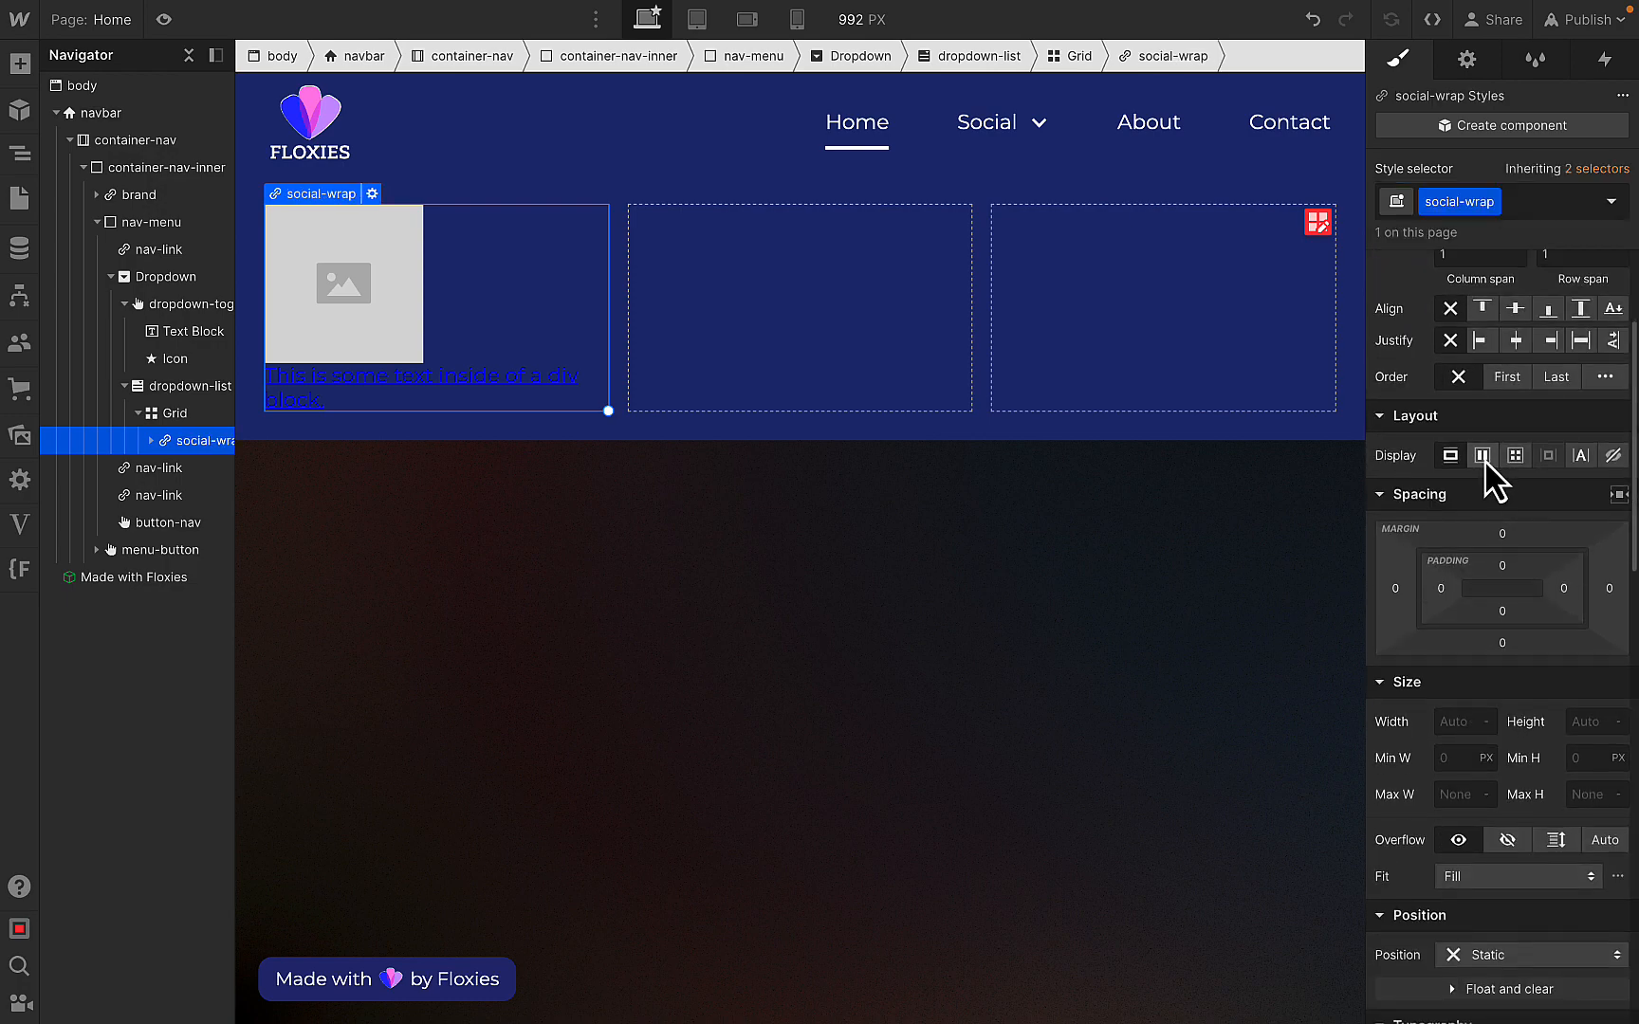
{"action": "left_click", "coordinate": [1484, 457]}
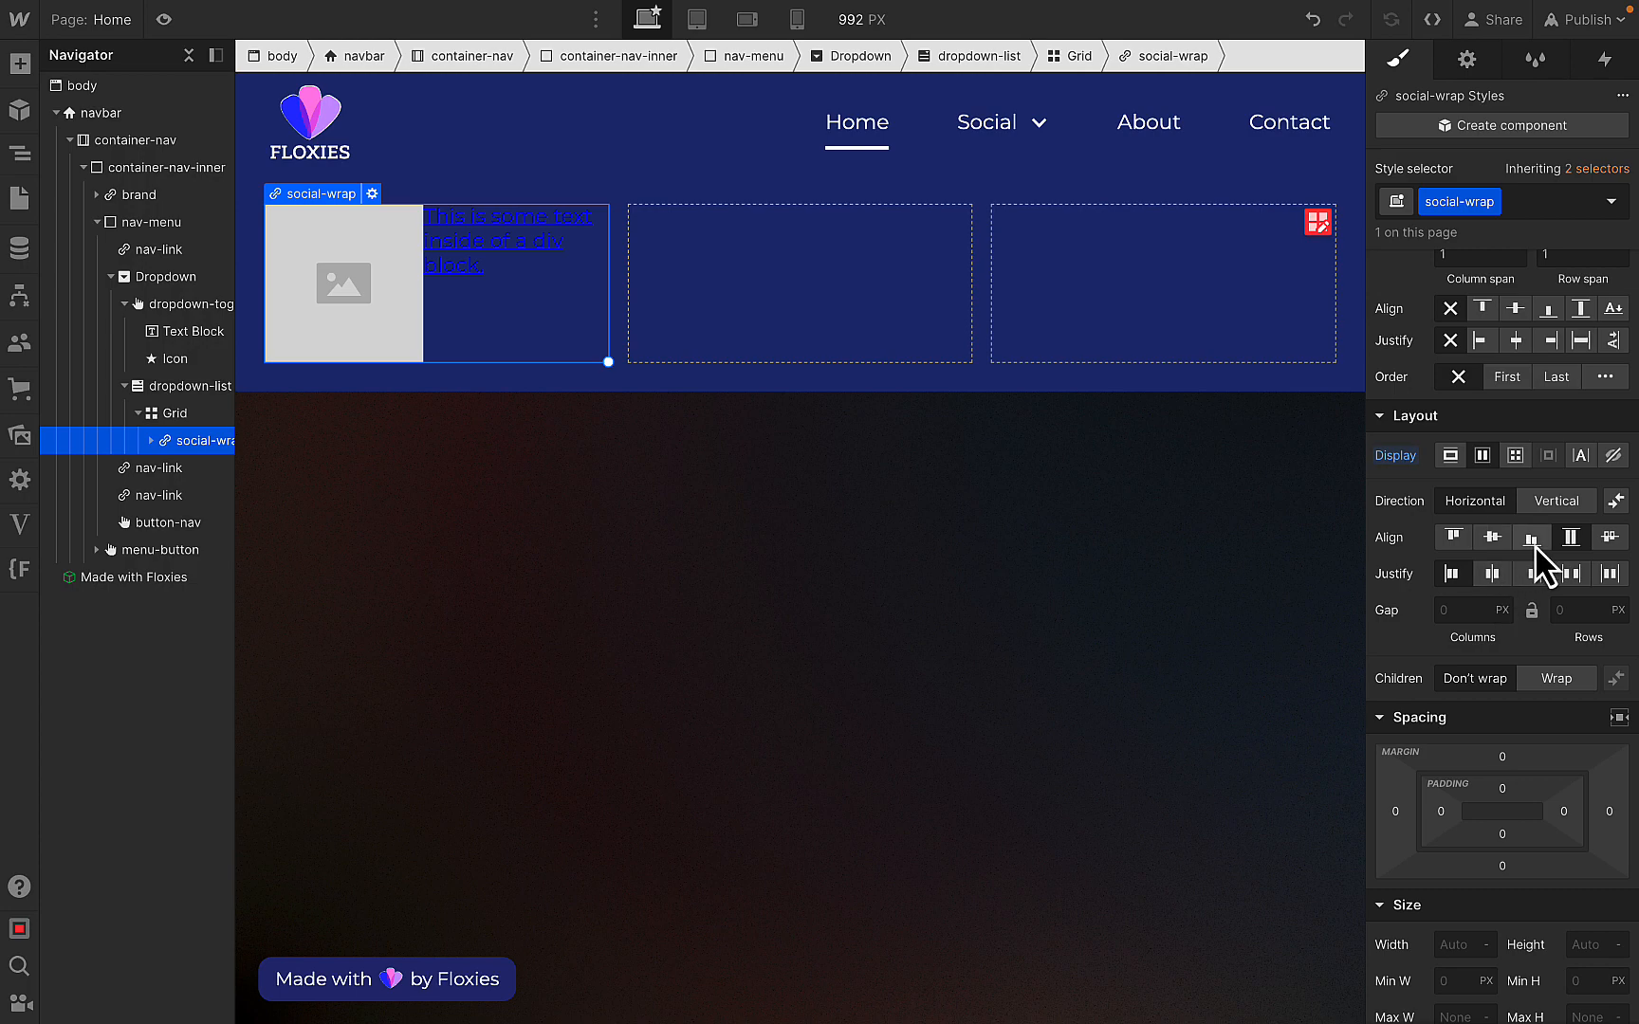
{"action": "left_click", "coordinate": [1494, 539]}
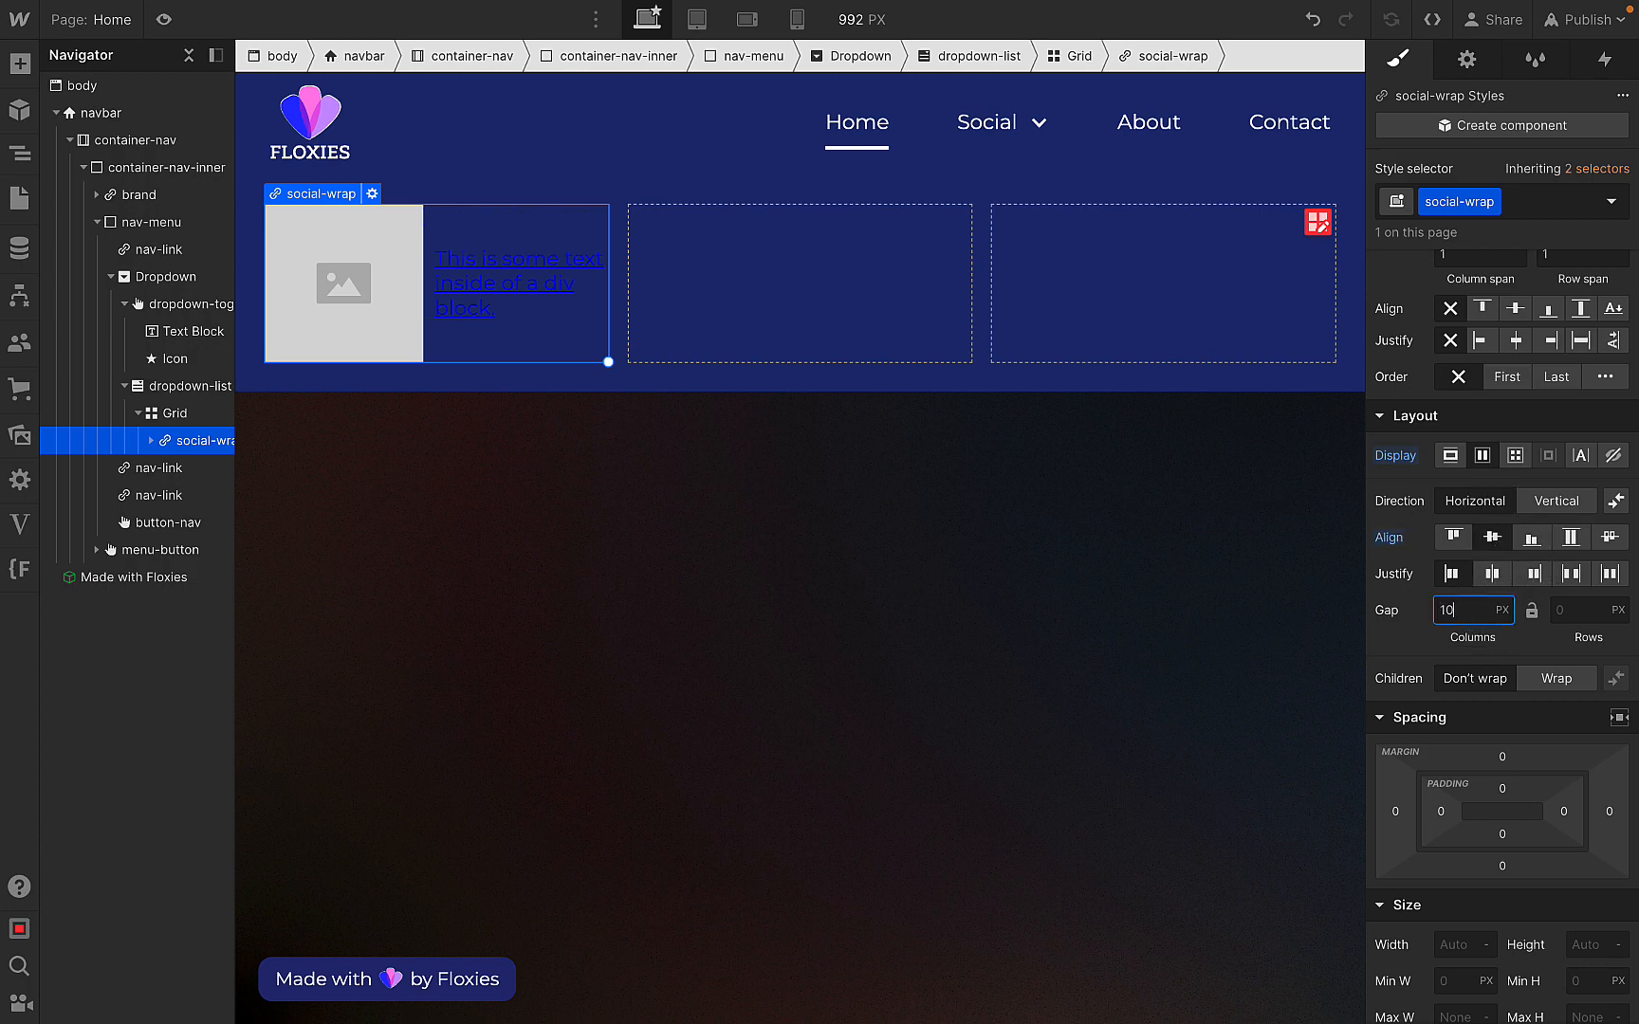
- Set social-wrap's text color to White and its text decoration to None
{"action": "scroll", "coordinate": [1517, 759], "scroll_direction": "down", "scroll_amount": 6}
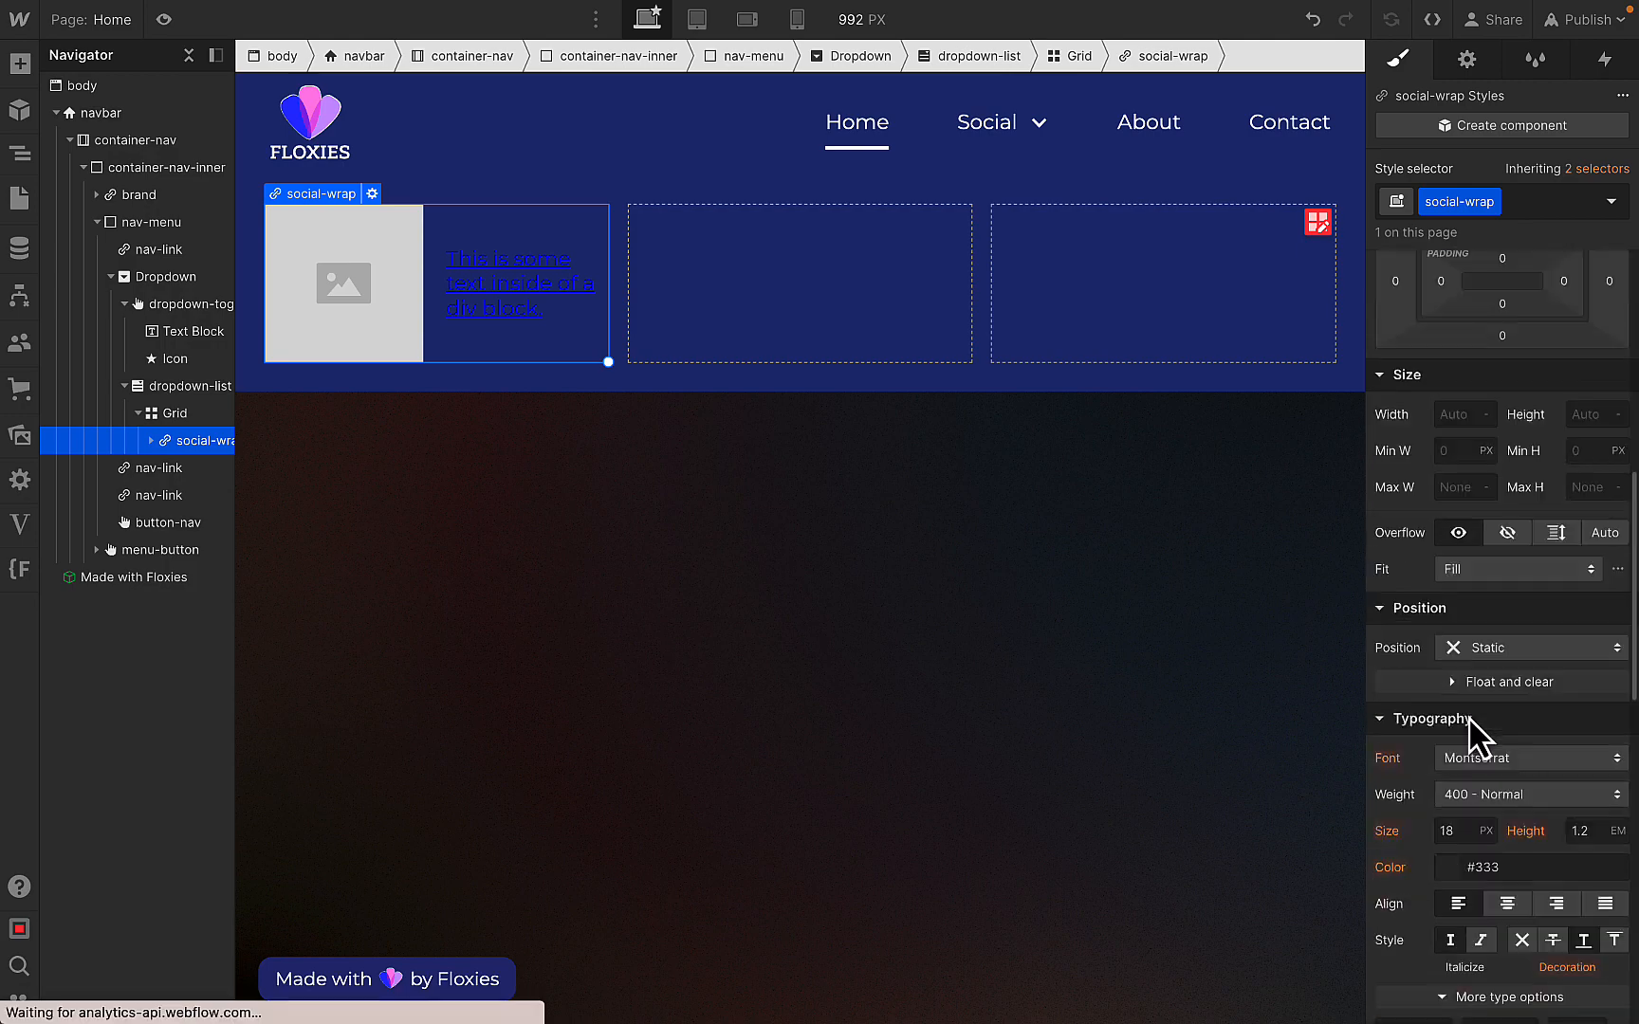
{"action": "left_click", "coordinate": [1449, 778]}
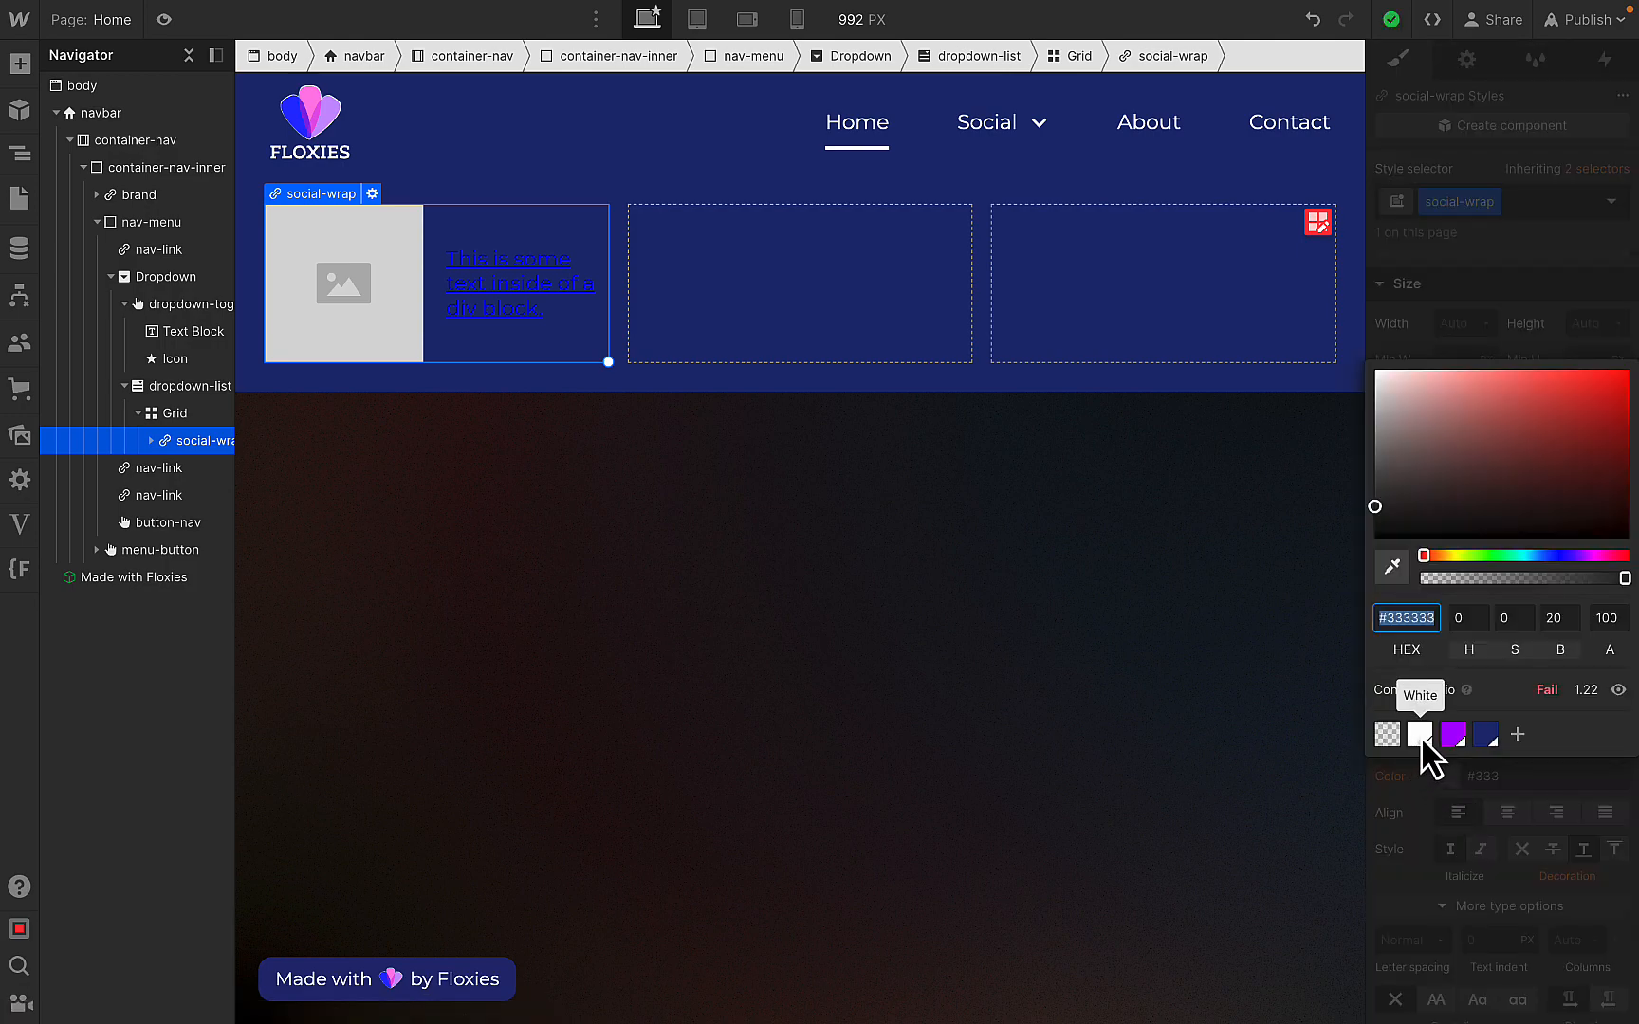
{"action": "left_click", "coordinate": [1420, 735]}
{"action": "left_click", "coordinate": [1475, 880]}
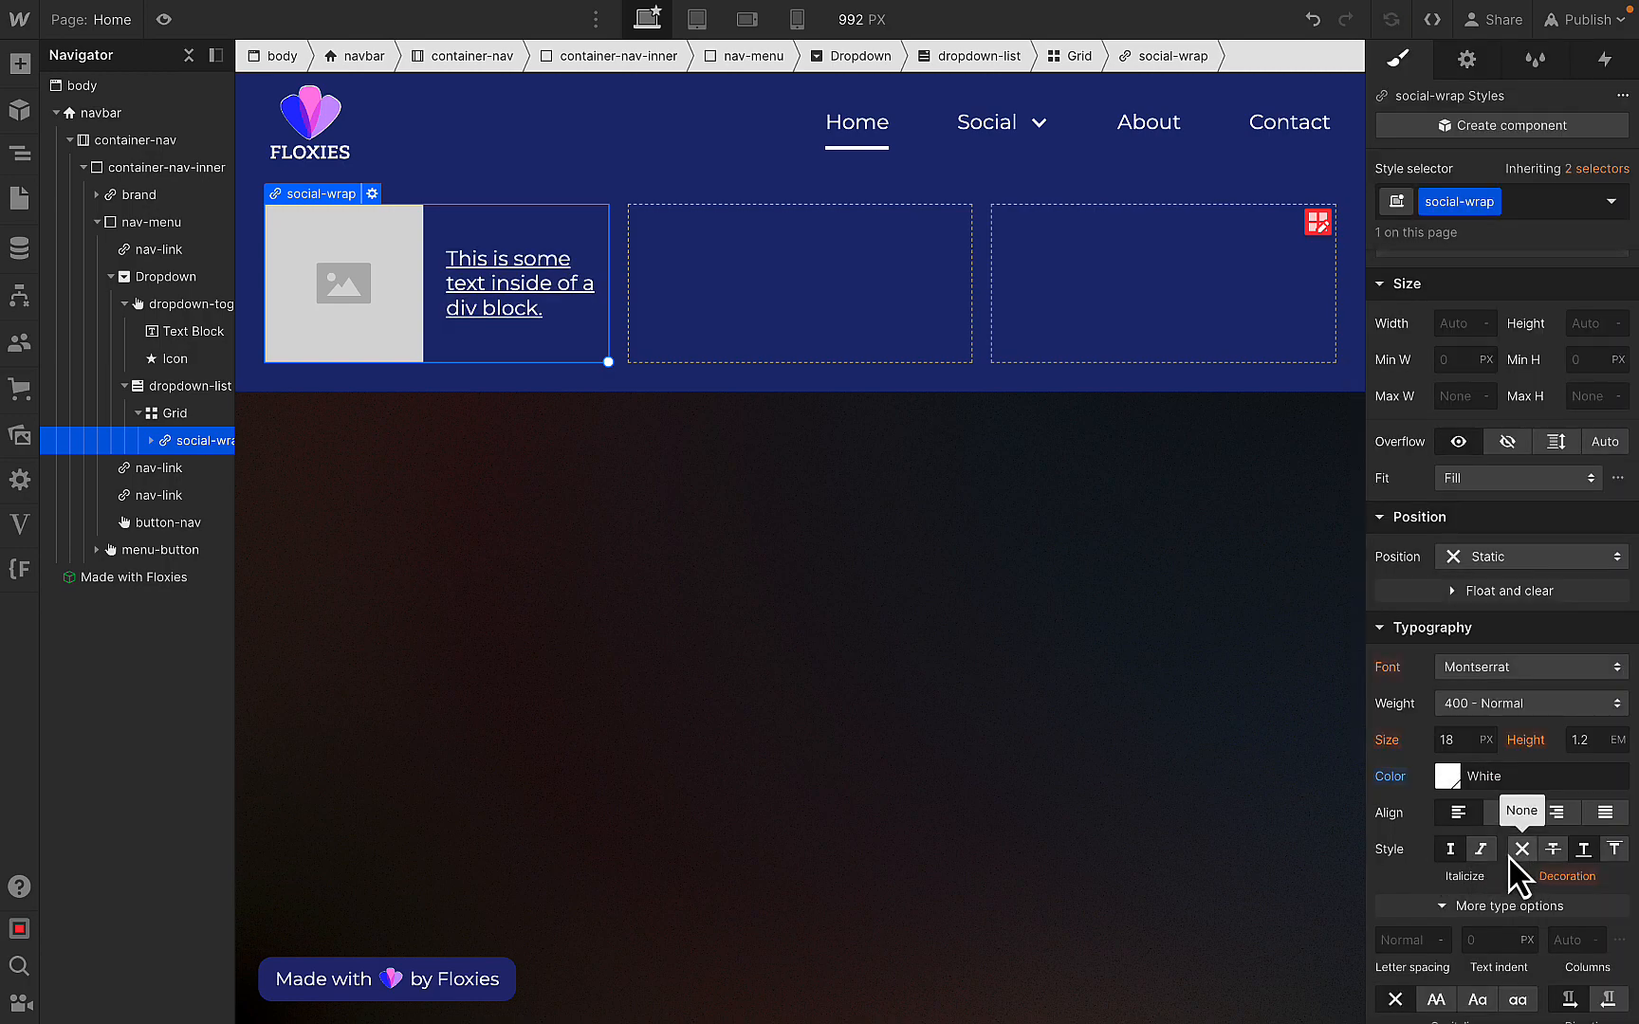
{"action": "left_click", "coordinate": [1522, 848]}
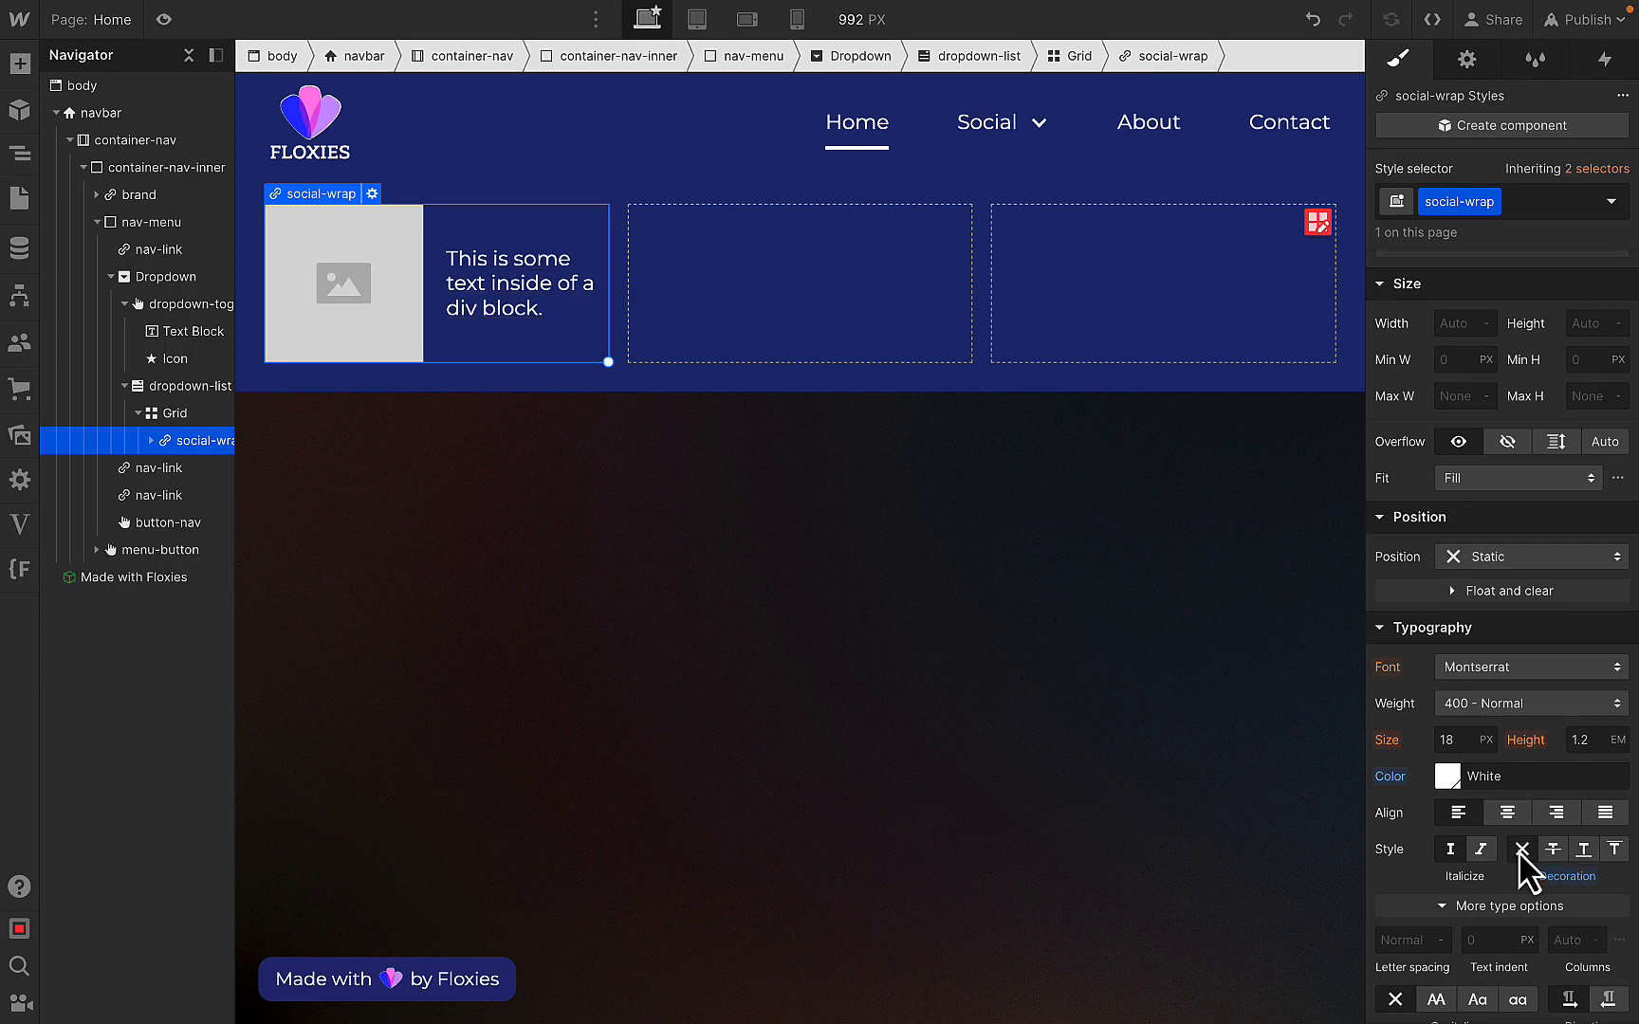
- Create the class social-icon on the placeholder image inside social-wrap
{"action": "scroll", "coordinate": [1467, 497], "scroll_direction": "up", "scroll_amount": 2}
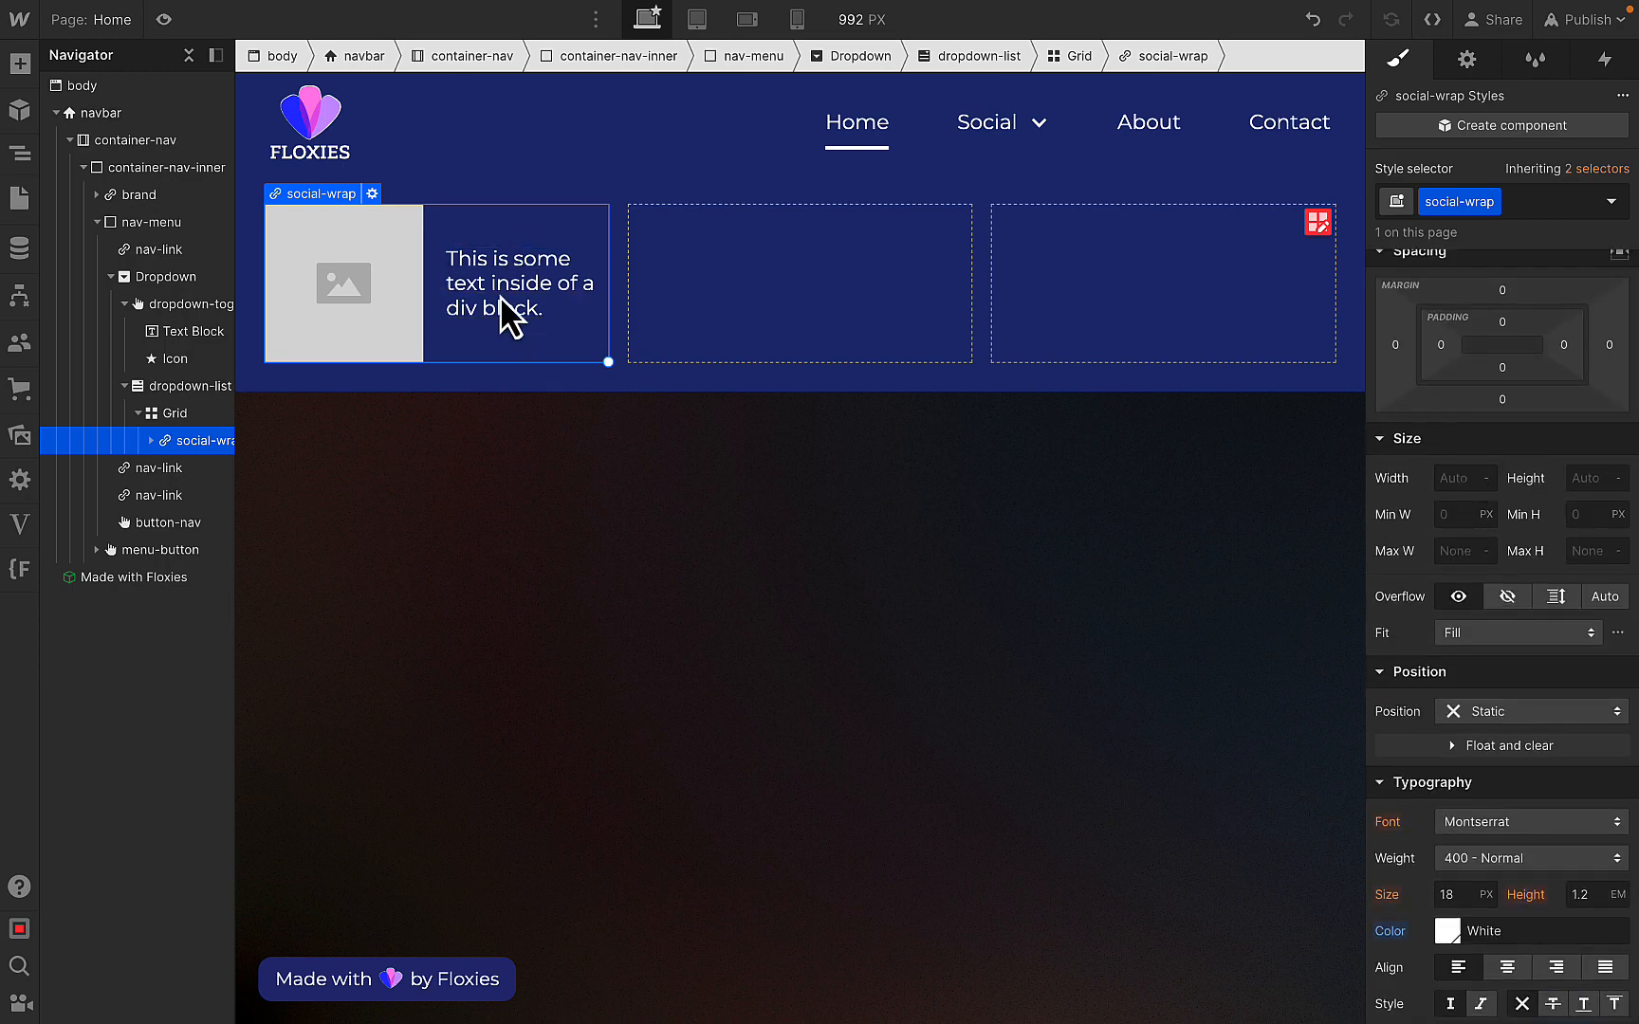
{"action": "double_click", "coordinate": [486, 267]}
{"action": "left_click", "coordinate": [344, 297]}
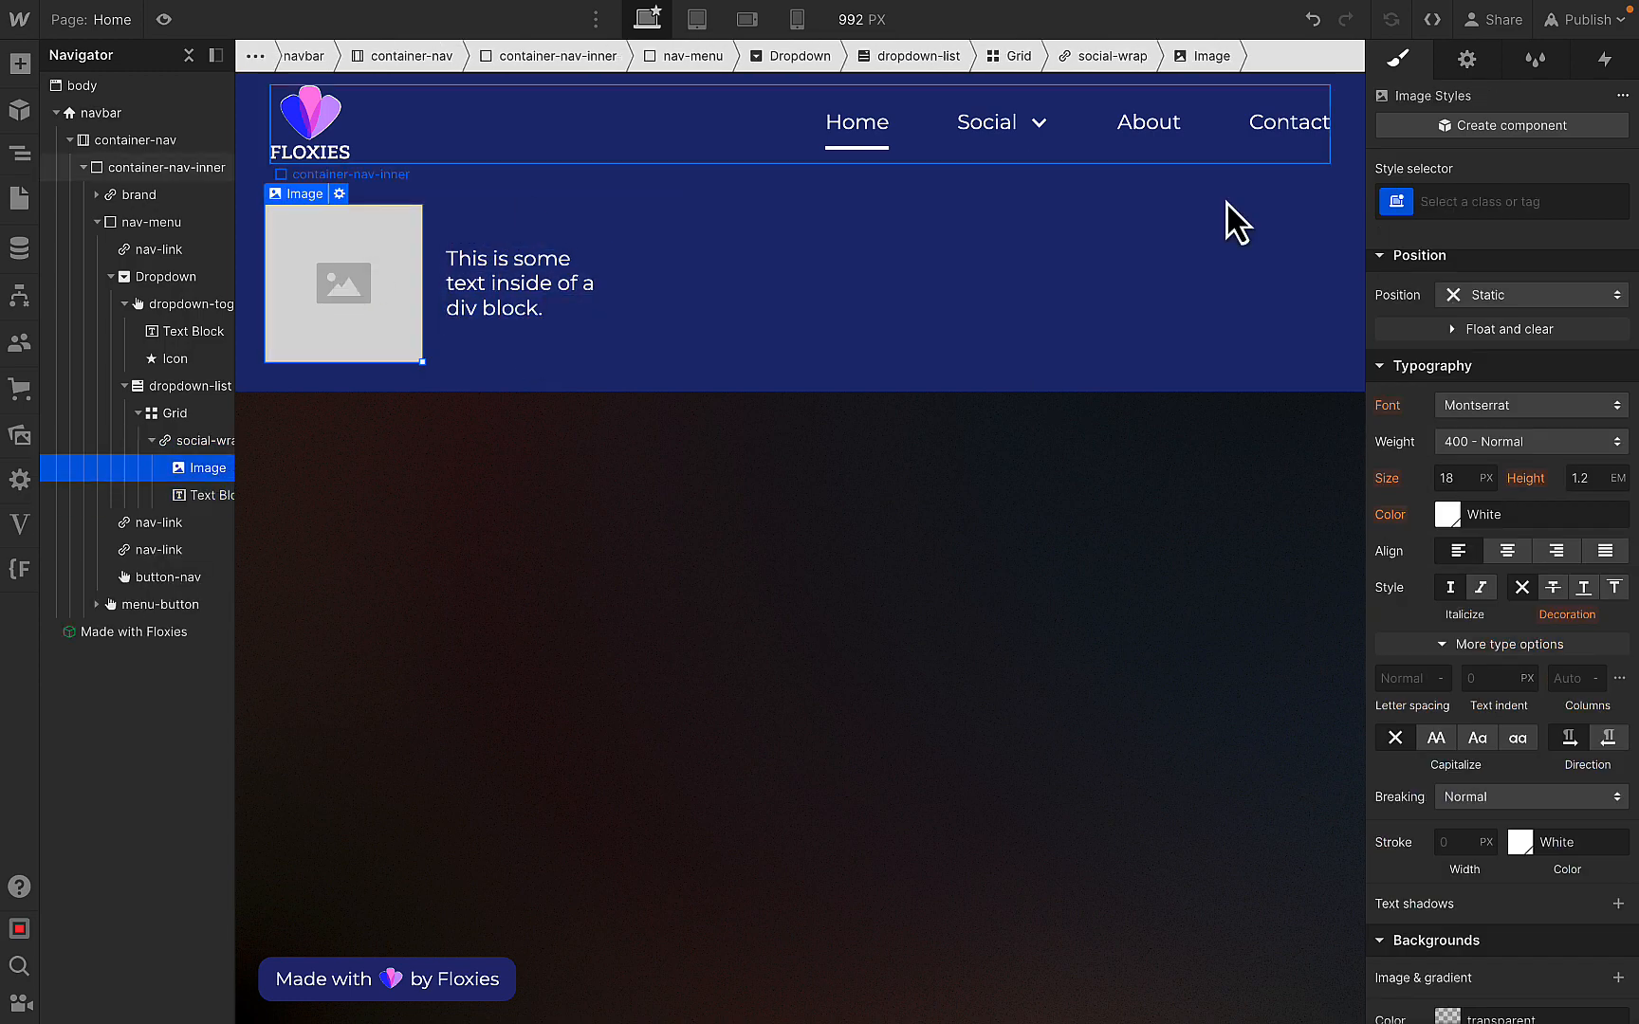
{"action": "left_click", "coordinate": [1437, 199]}
{"action": "type", "text": "image-icon"}
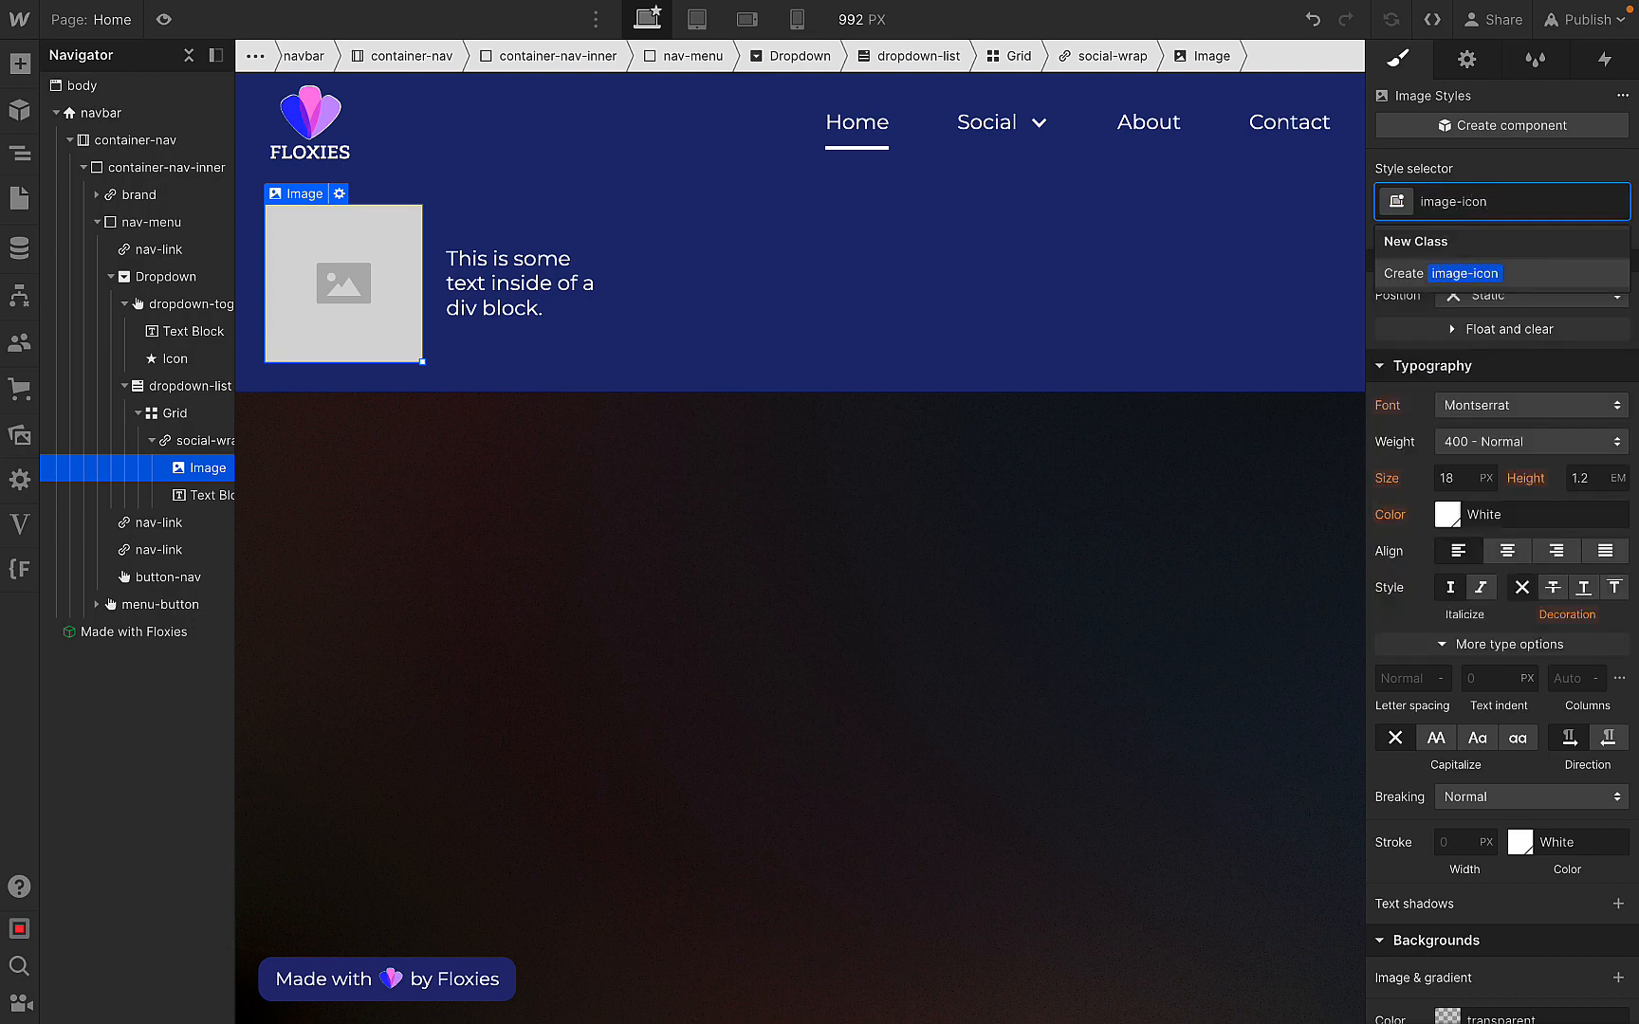
{"action": "key", "text": "ctrl+a"}
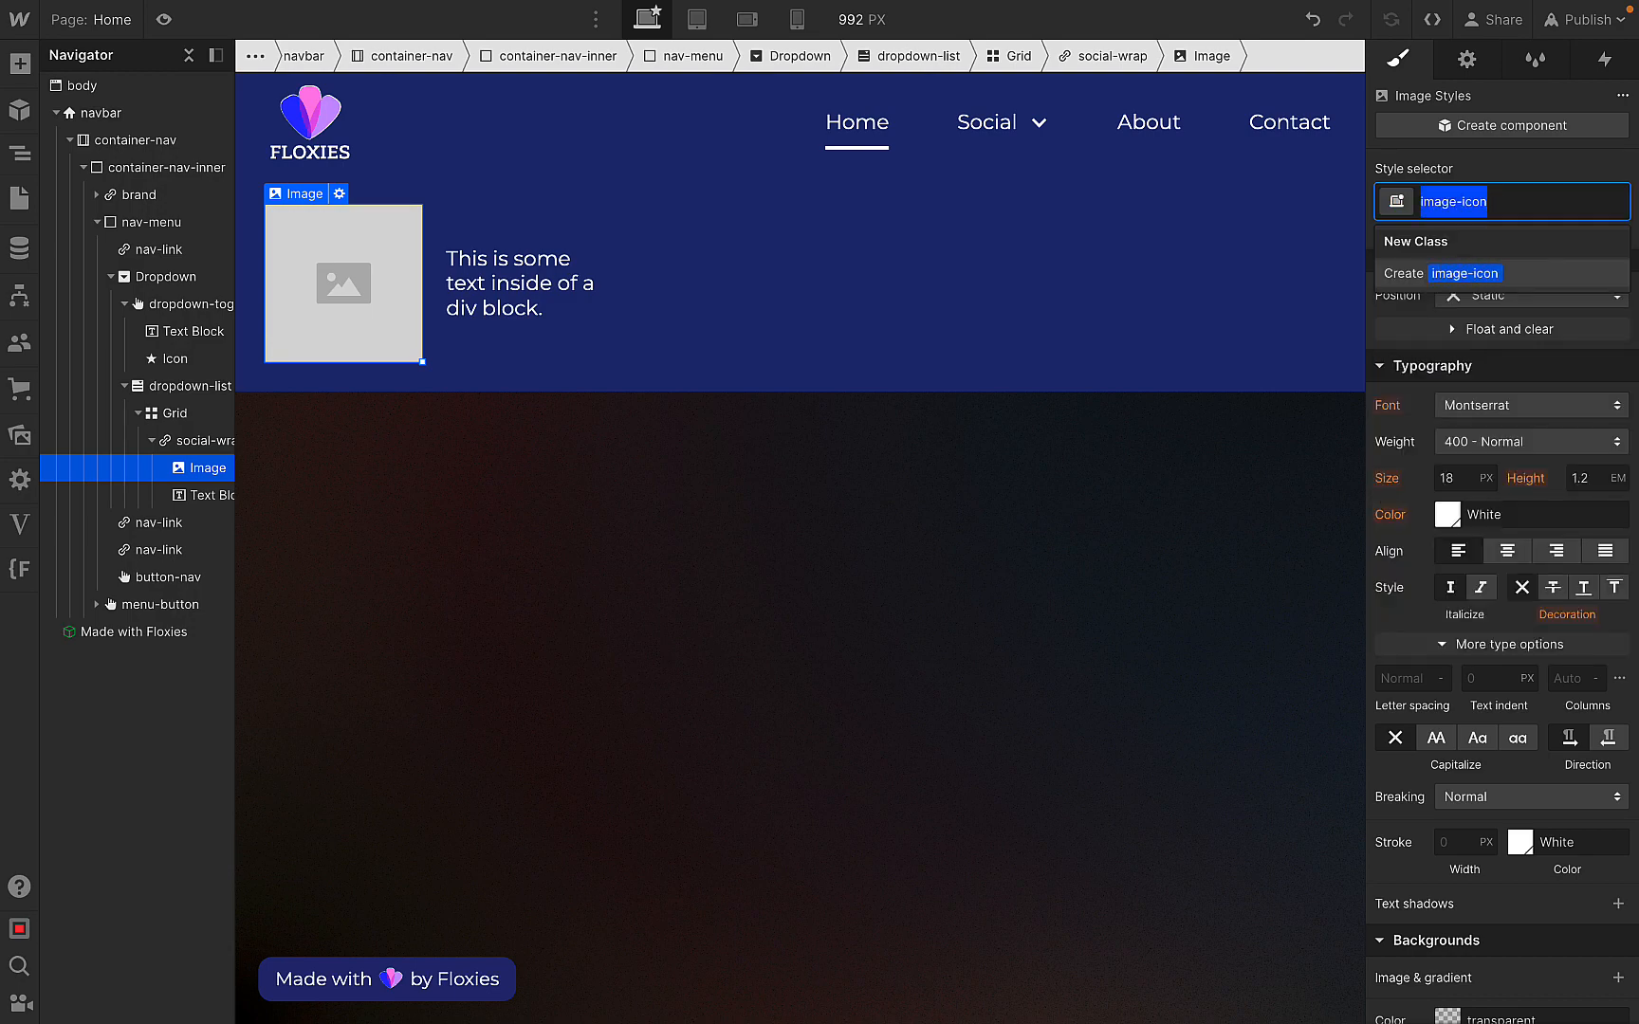
{"action": "type", "text": "social-i"}
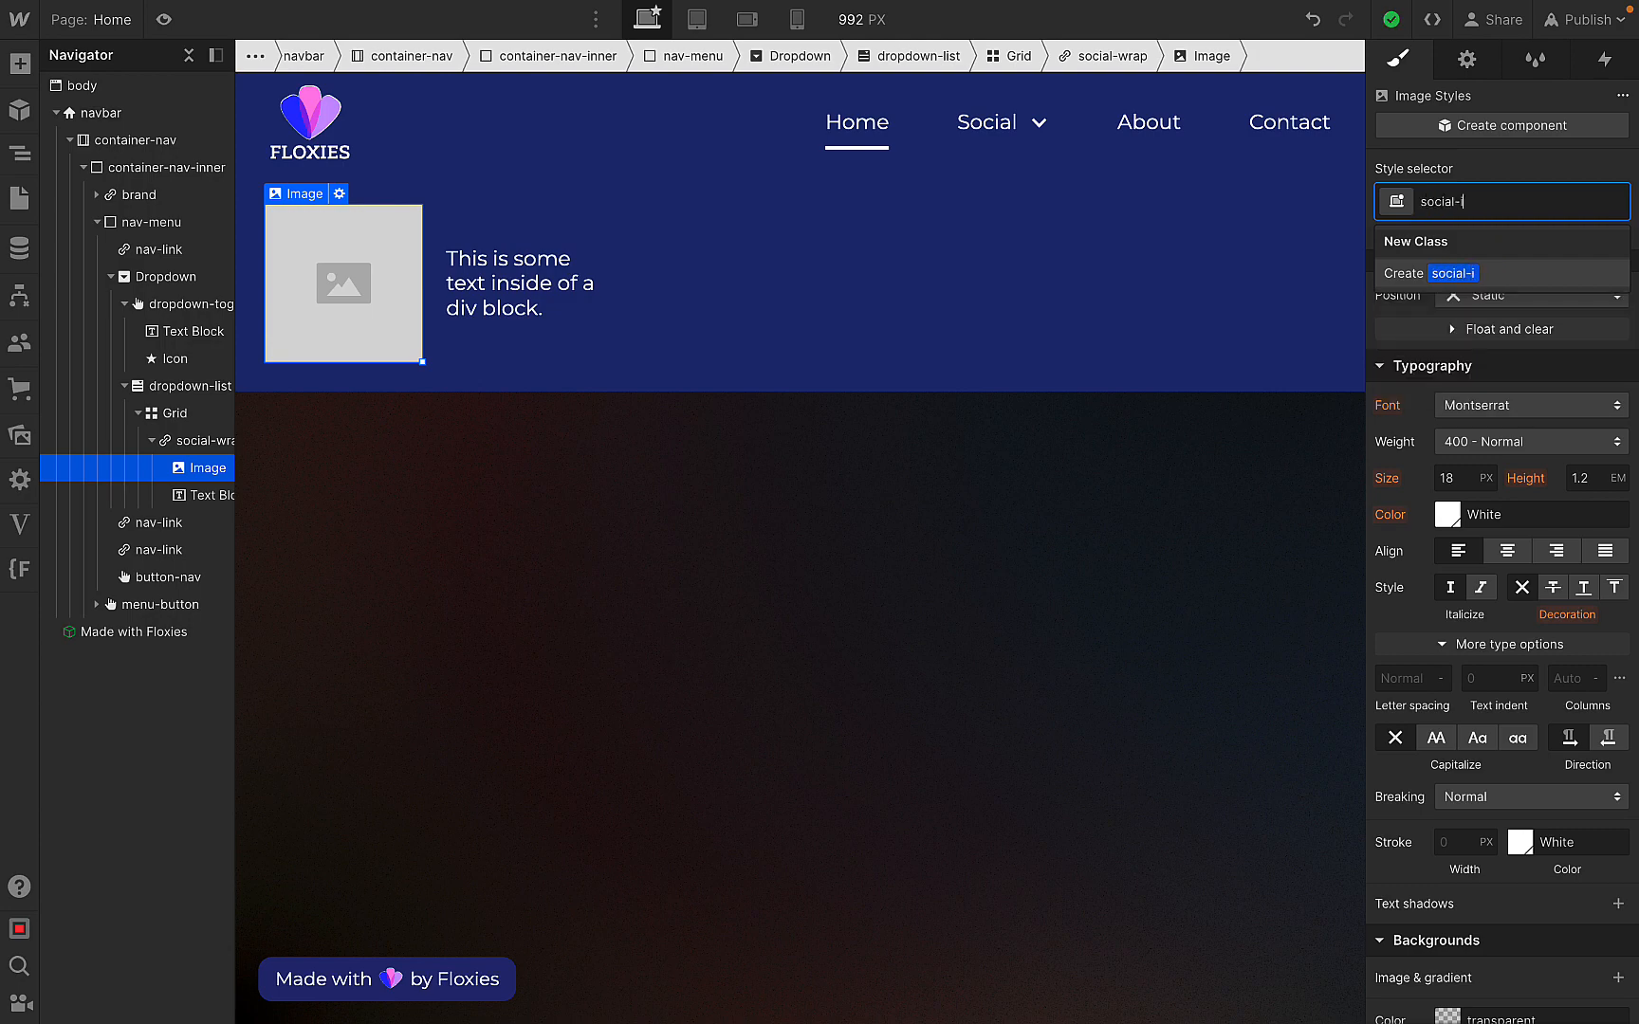
{"action": "key", "text": "Return"}
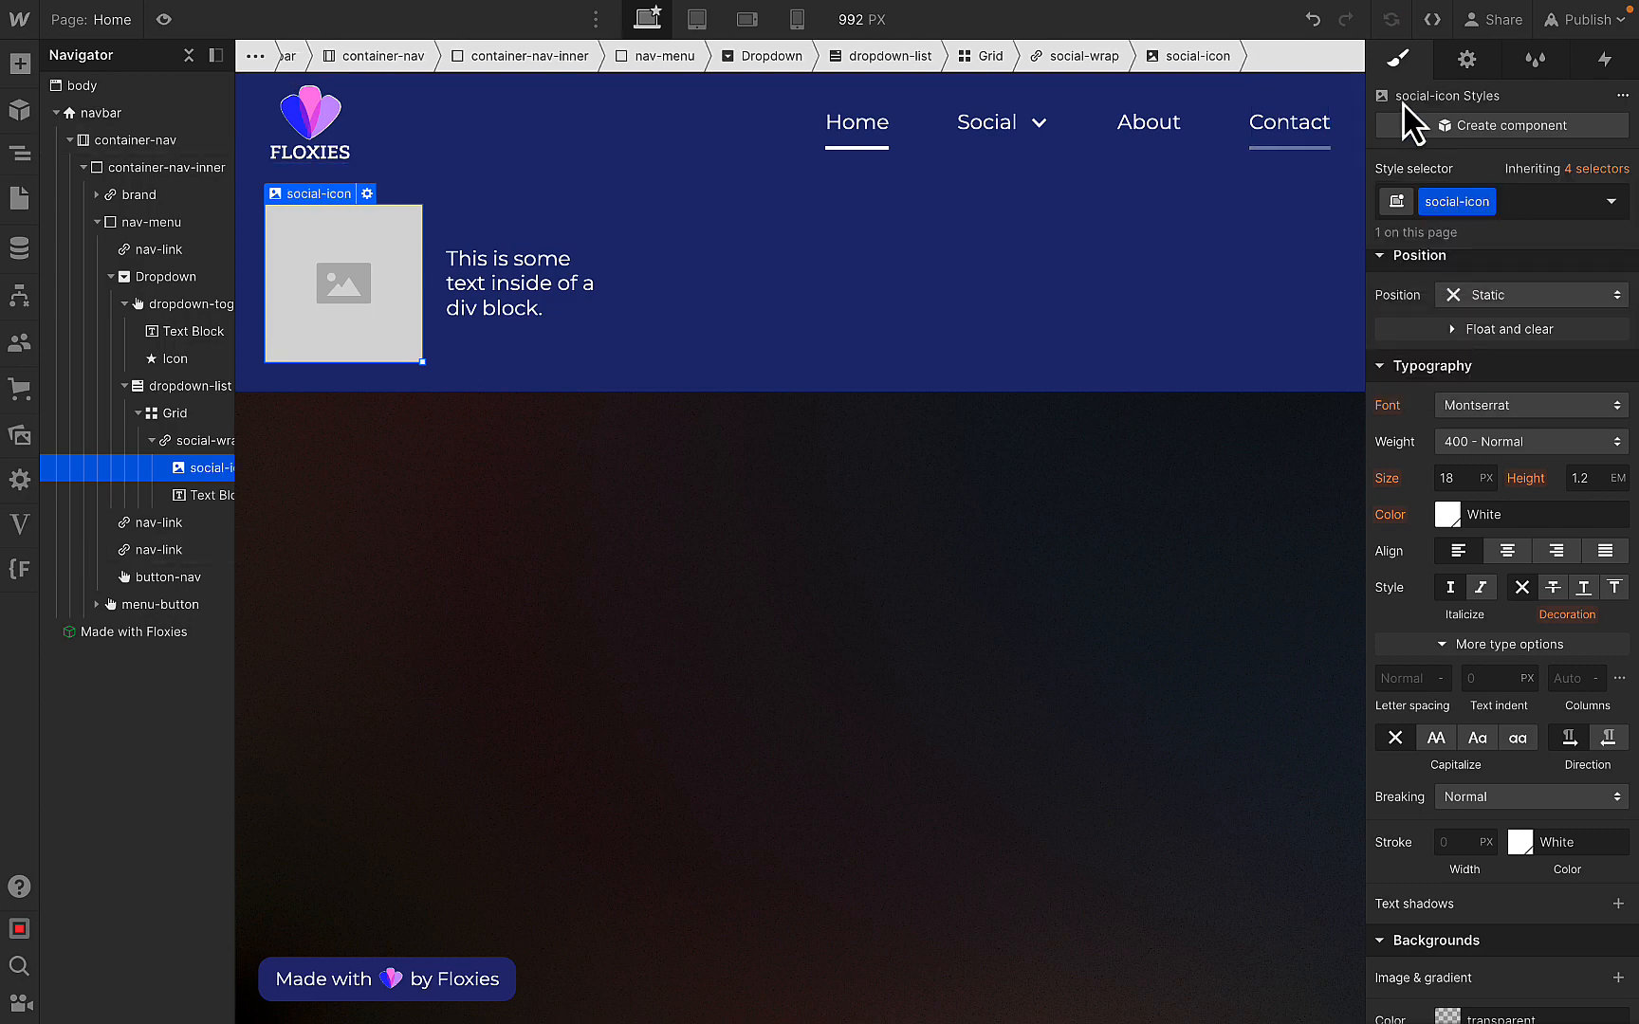
- Set the max height of the social-icon class to 60 px
{"action": "scroll", "coordinate": [1476, 371], "scroll_direction": "up", "scroll_amount": 7}
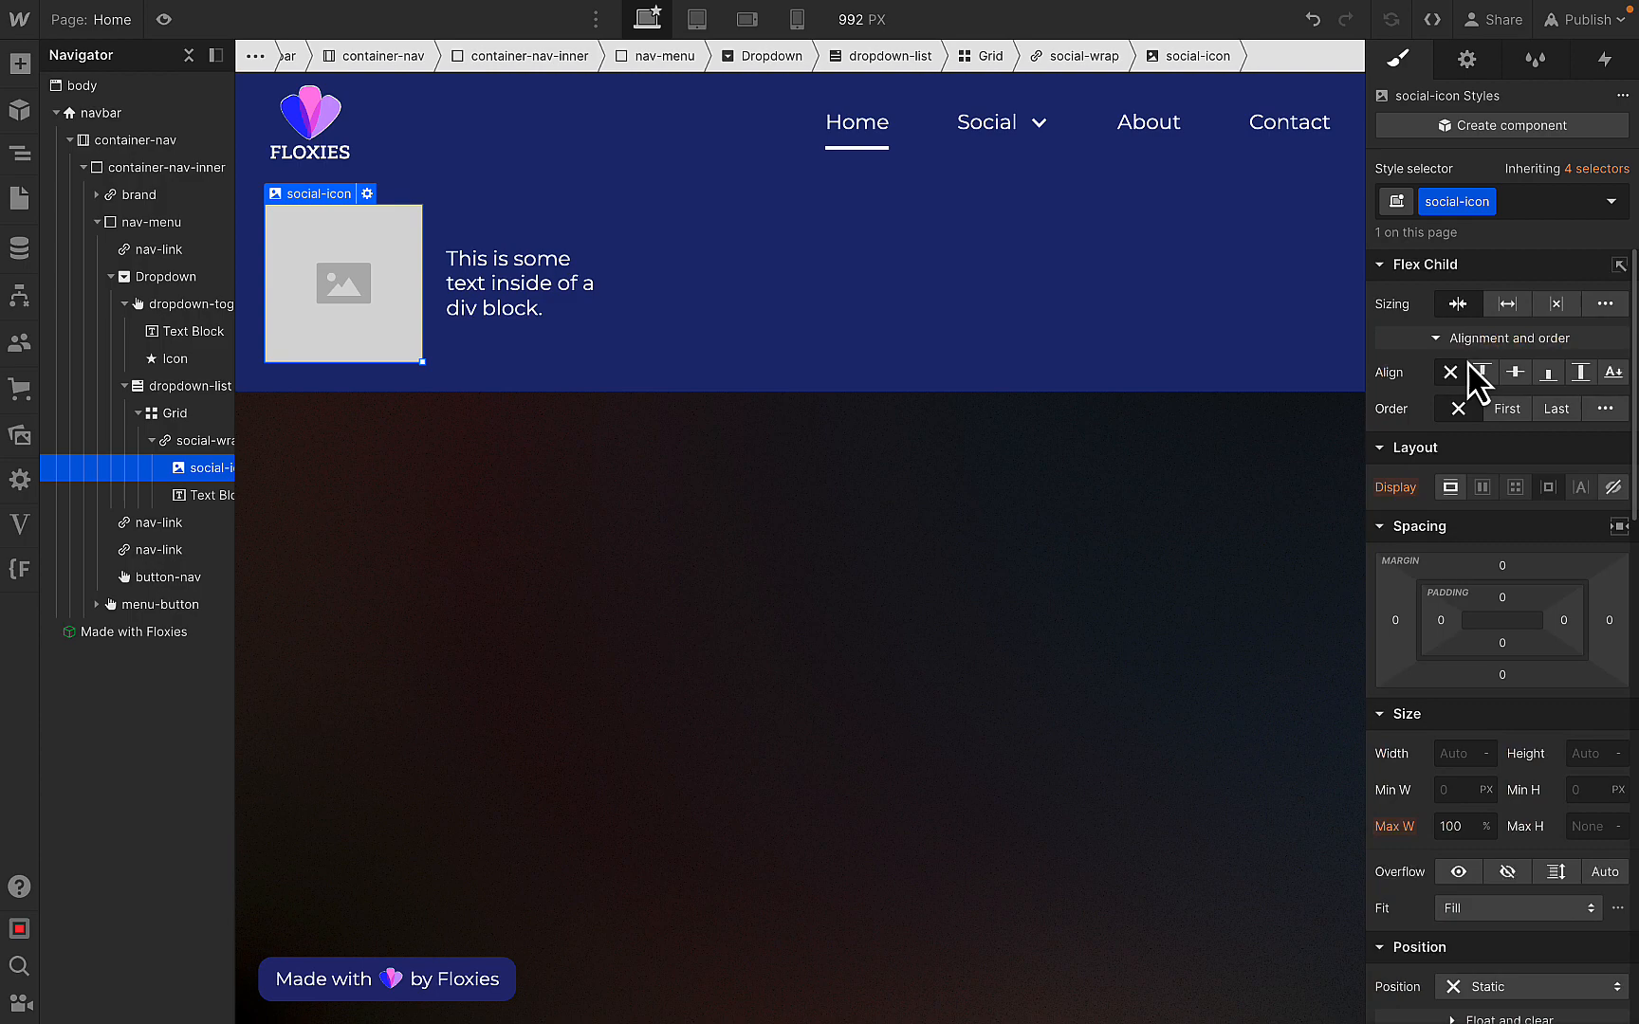
{"action": "left_click", "coordinate": [1583, 827]}
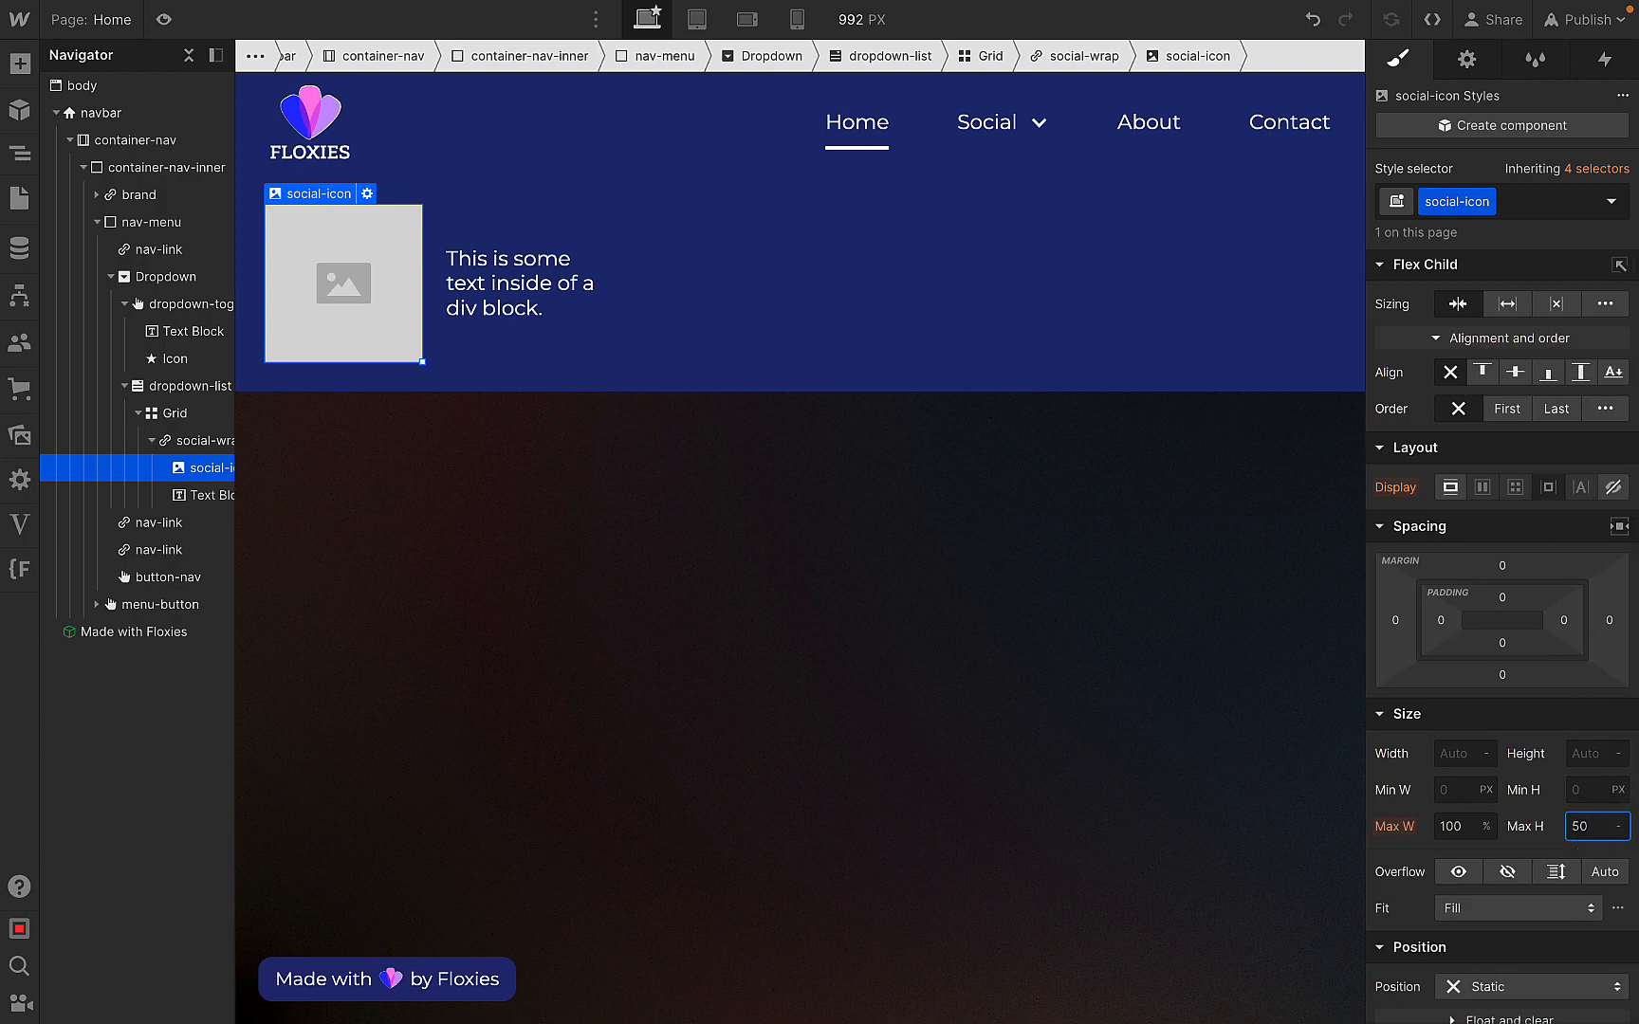
{"action": "key", "text": "Return"}
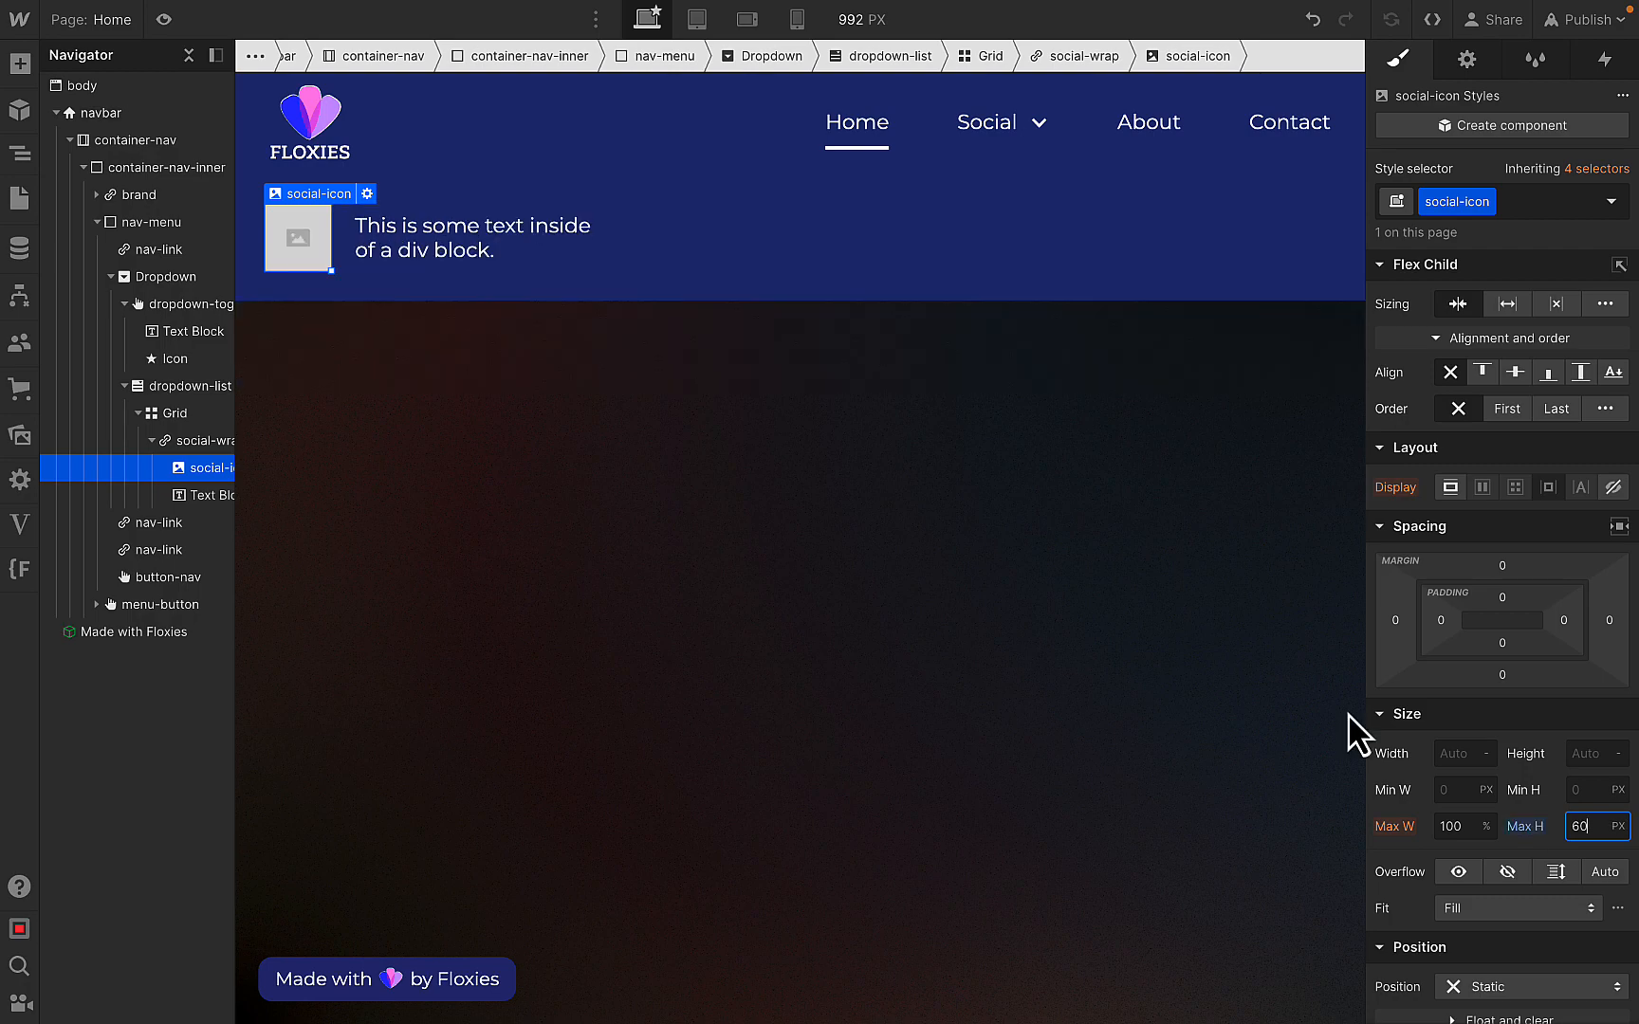
- Replace the placeholder image inside social-wrap with facebook-planet.svg
{"action": "left_click", "coordinate": [501, 237]}
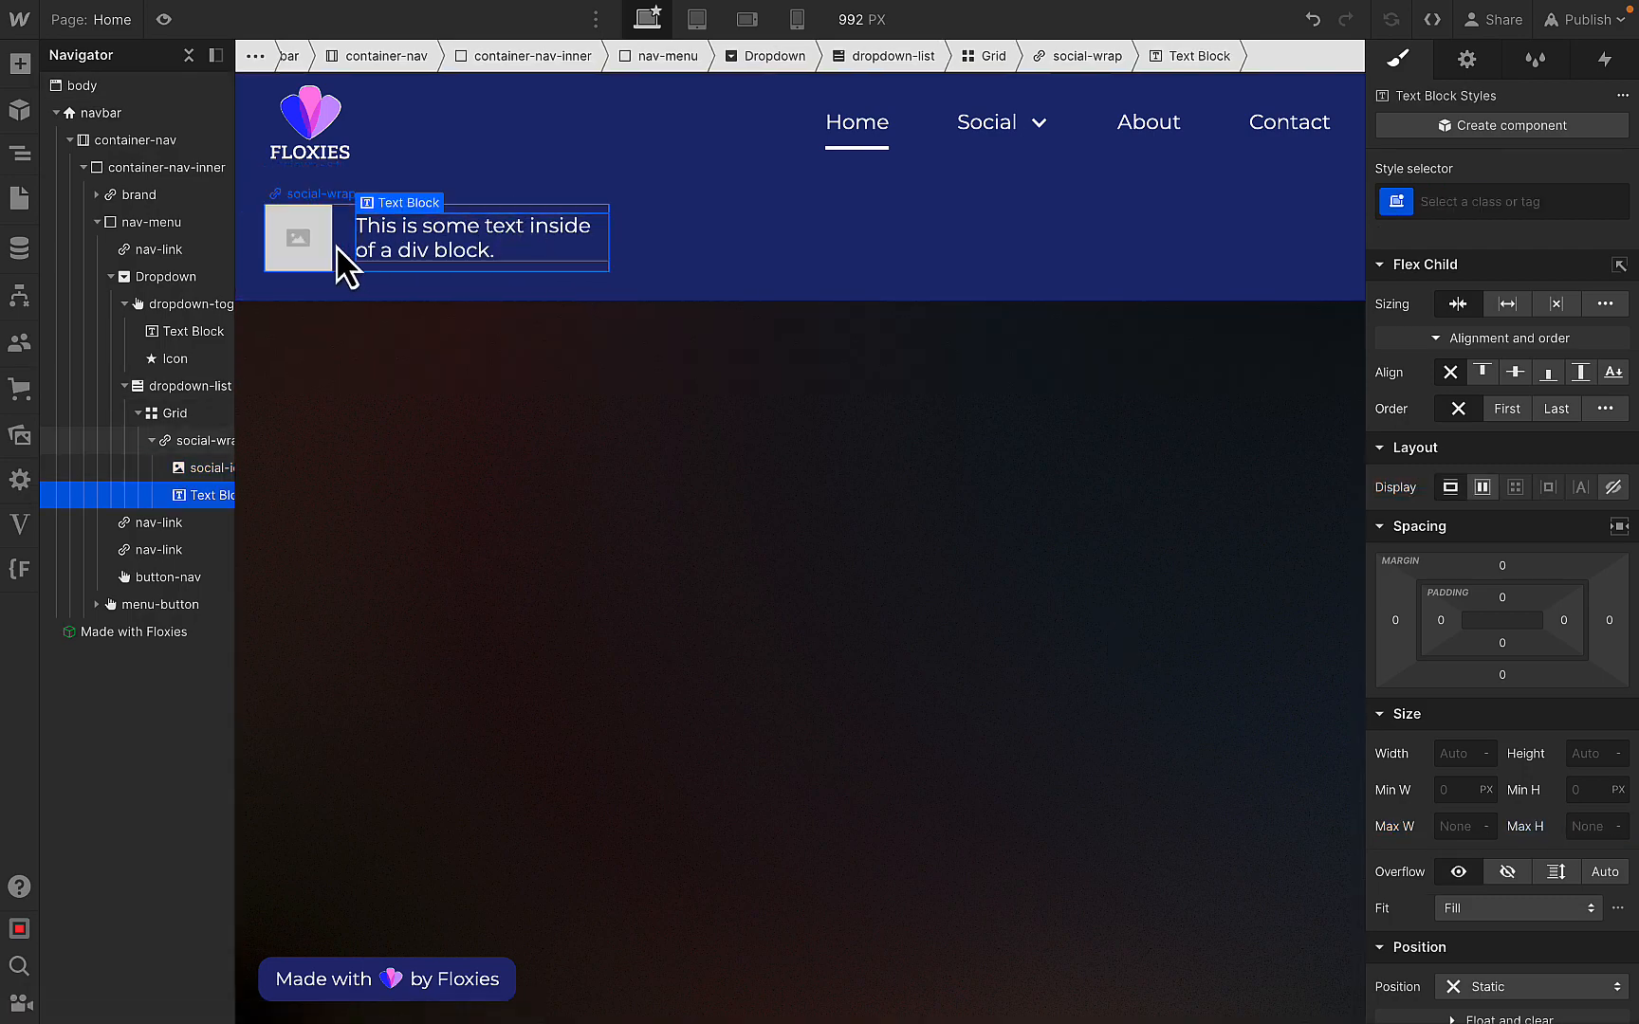
{"action": "left_click", "coordinate": [306, 242]}
{"action": "key", "text": "Return"}
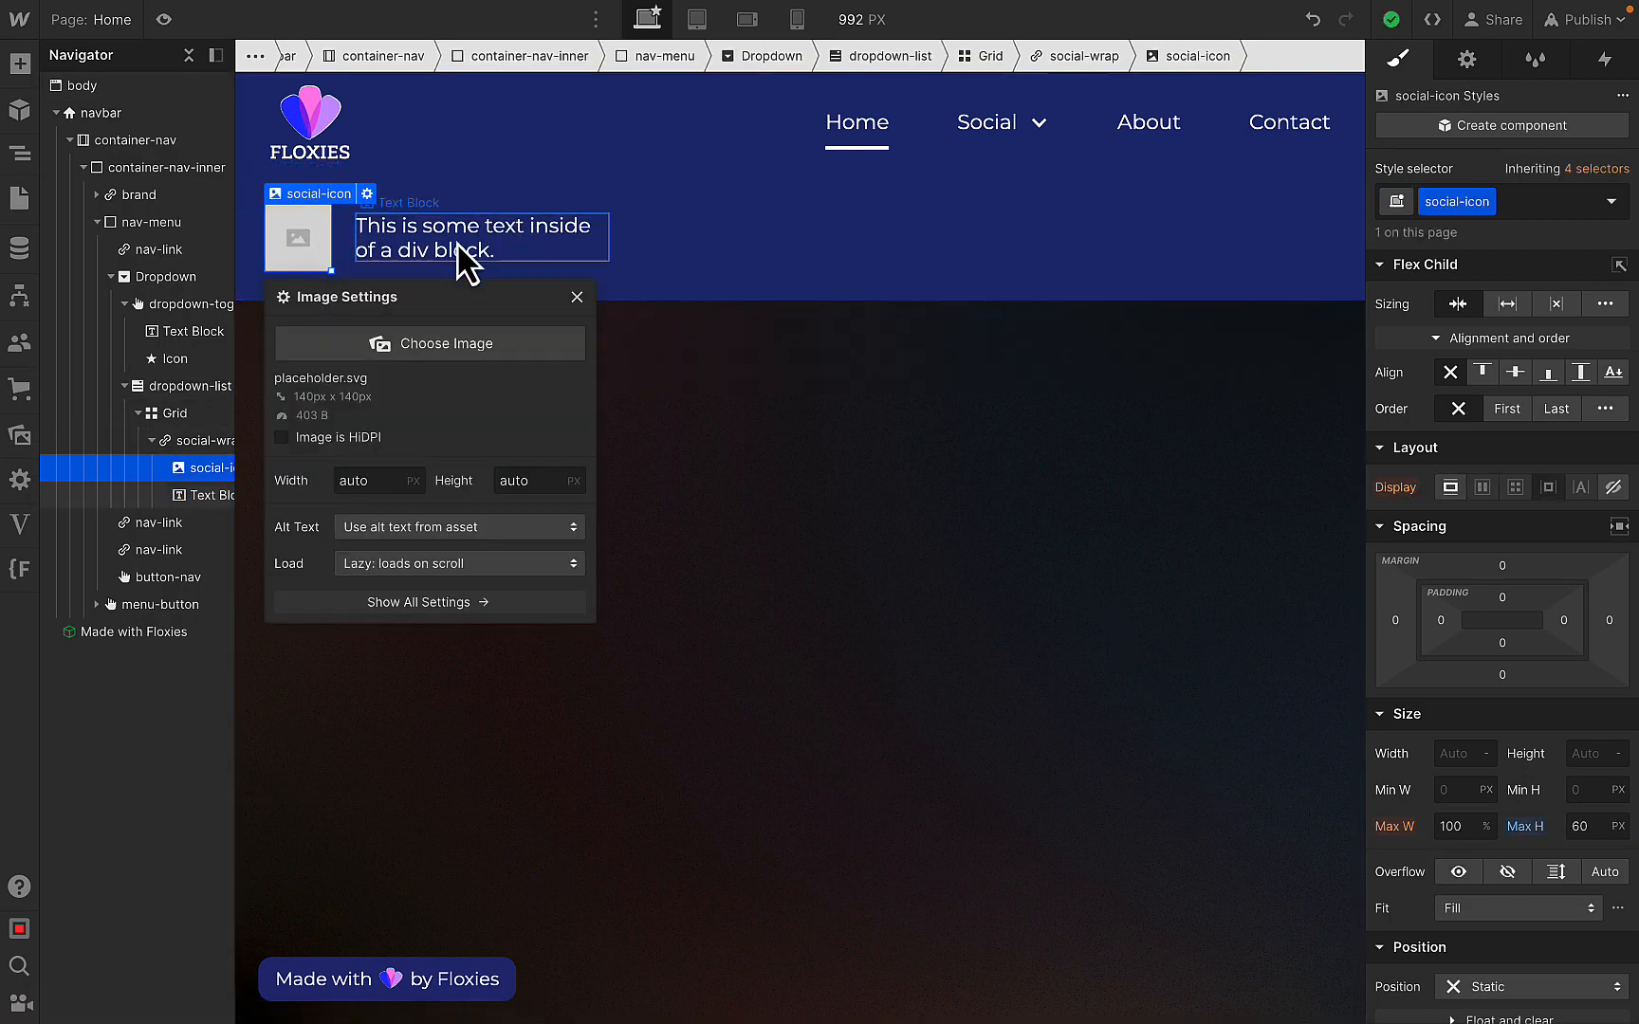
{"action": "left_click", "coordinate": [415, 347]}
{"action": "left_click", "coordinate": [273, 268]}
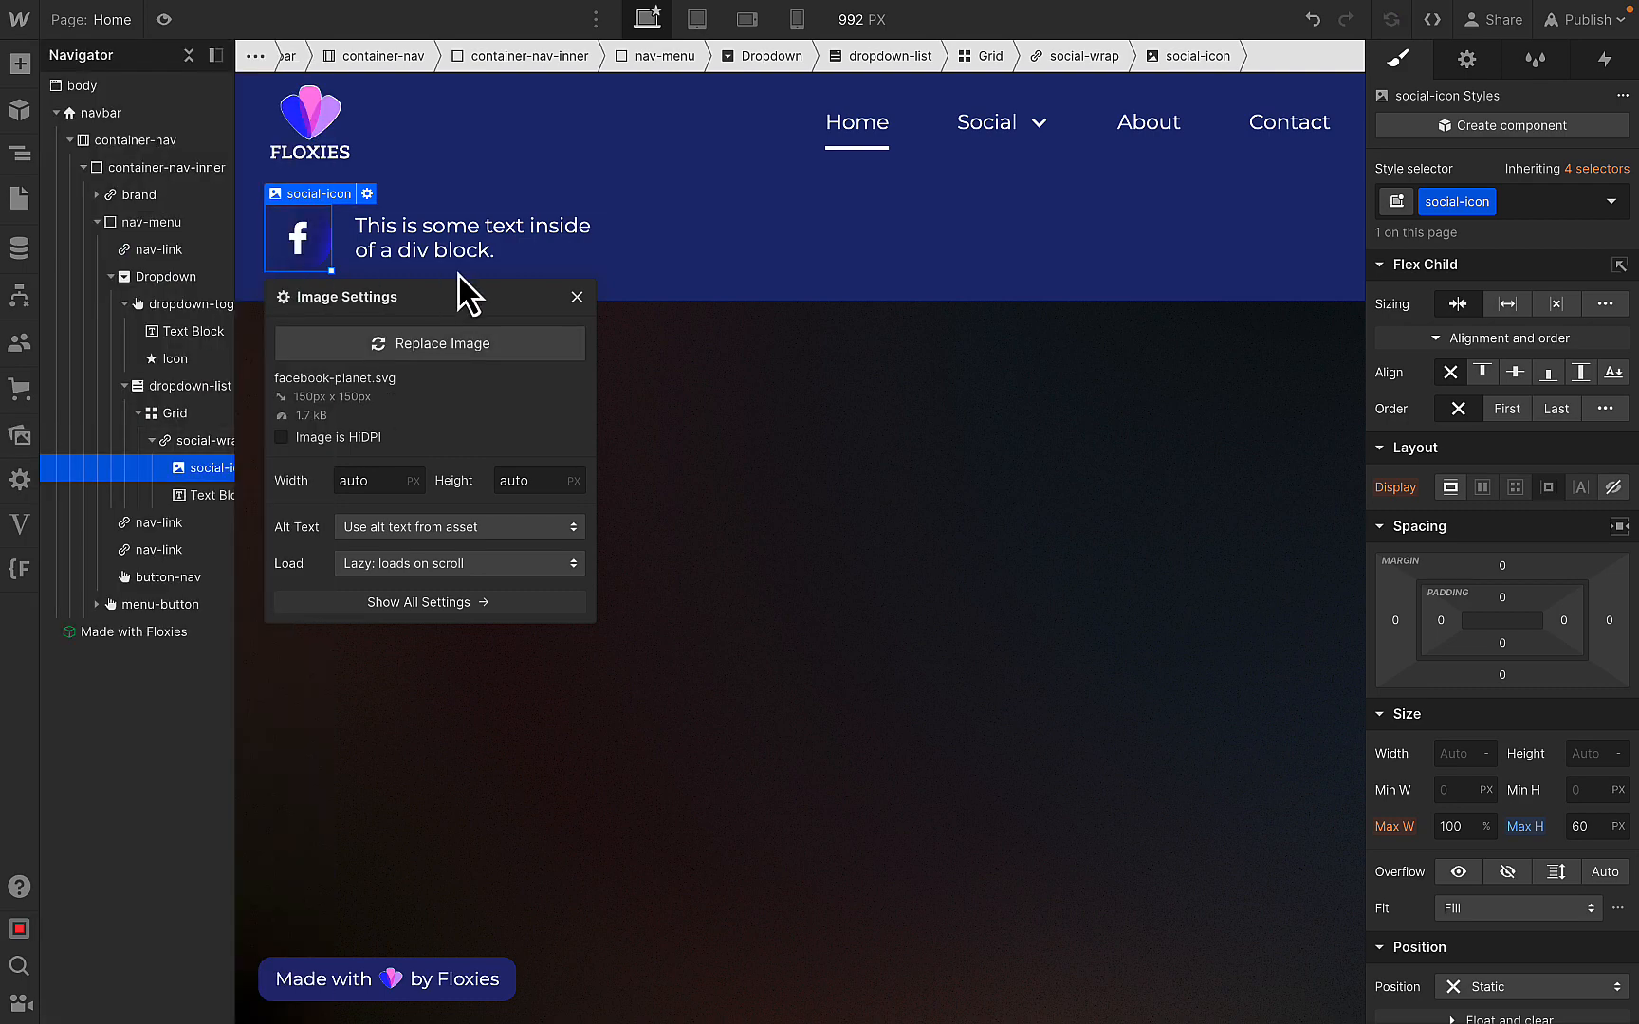
{"action": "left_click", "coordinate": [590, 299]}
- Replace the placeholder text beside the social icon with "Facebook"
{"action": "left_click", "coordinate": [541, 269]}
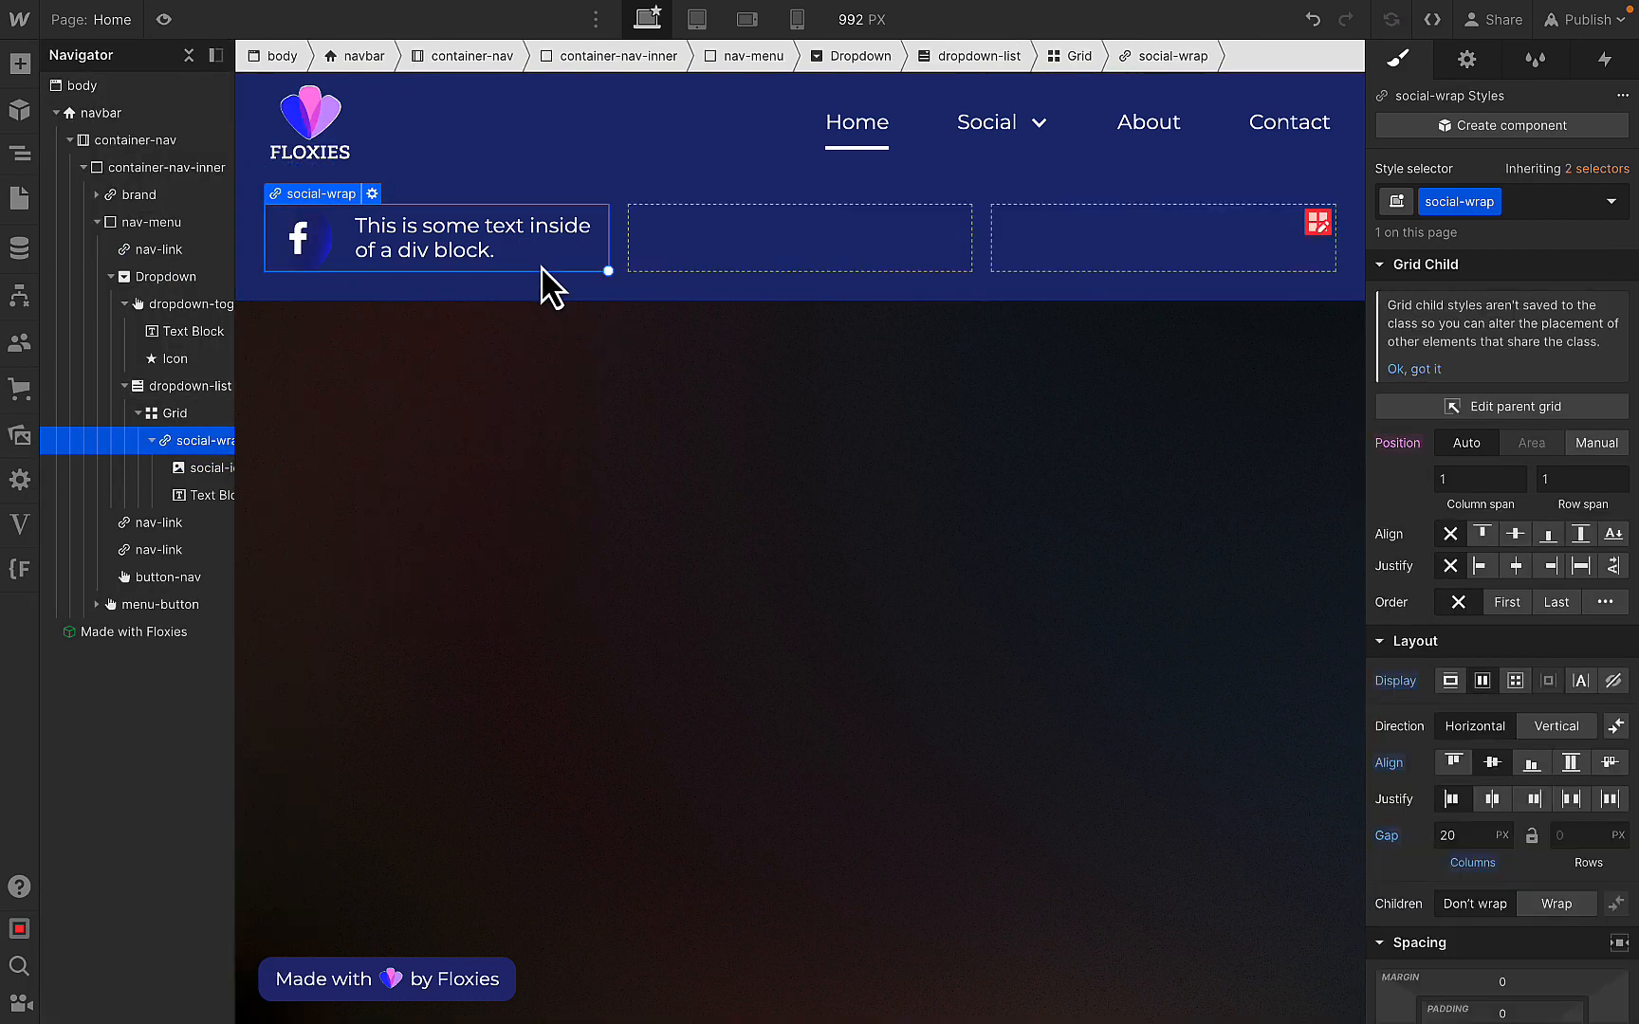
{"action": "left_click", "coordinate": [459, 262]}
{"action": "double_click", "coordinate": [459, 262]}
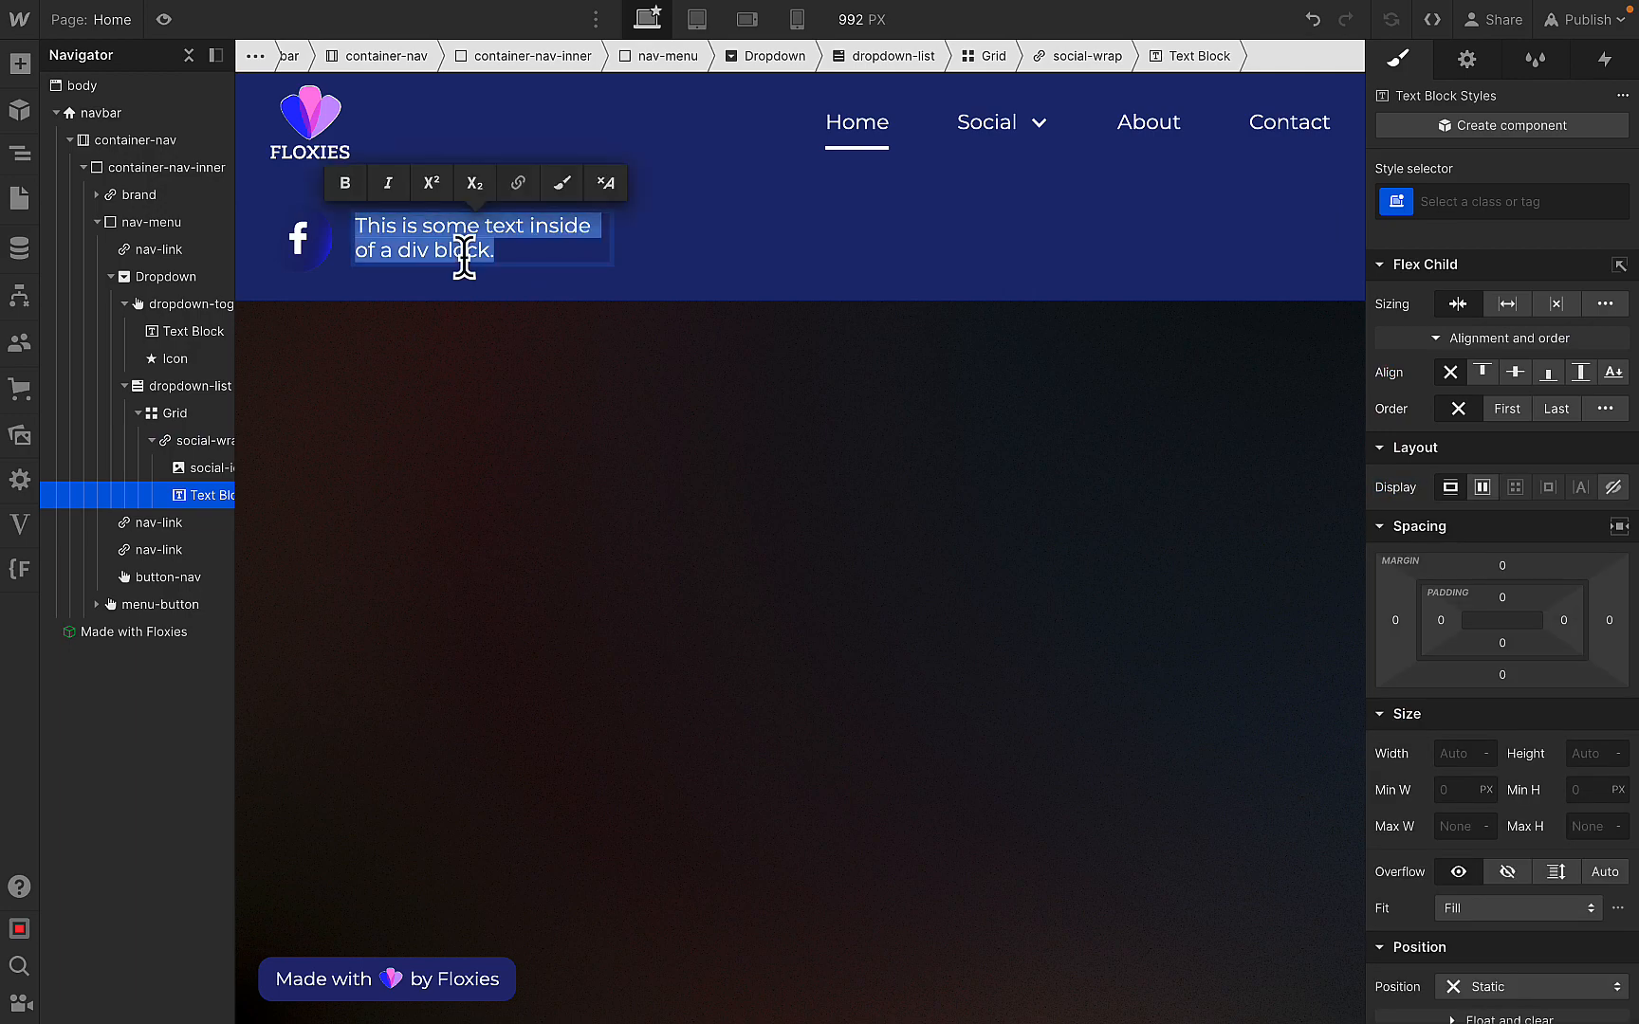
{"action": "type", "text": "Facebook"}
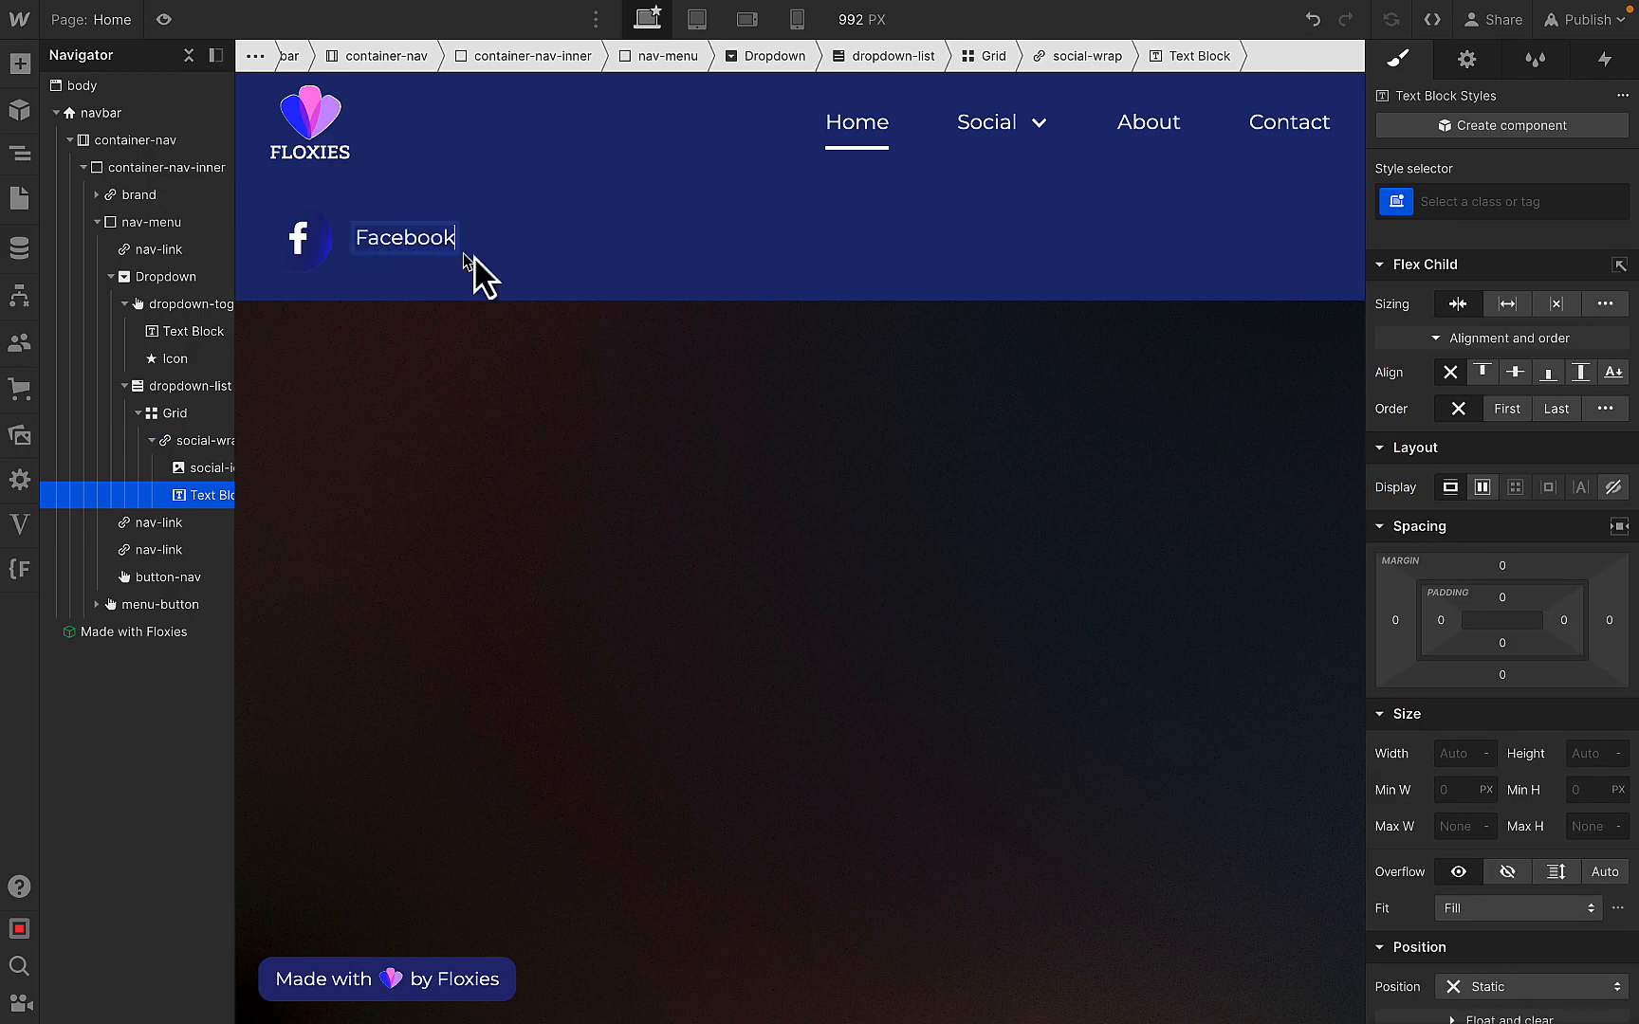
{"action": "key", "text": "Escape"}
- Justify social-wrap's contents to the center, set its column gap to 30 px, and add inner padding
{"action": "left_click", "coordinate": [593, 275]}
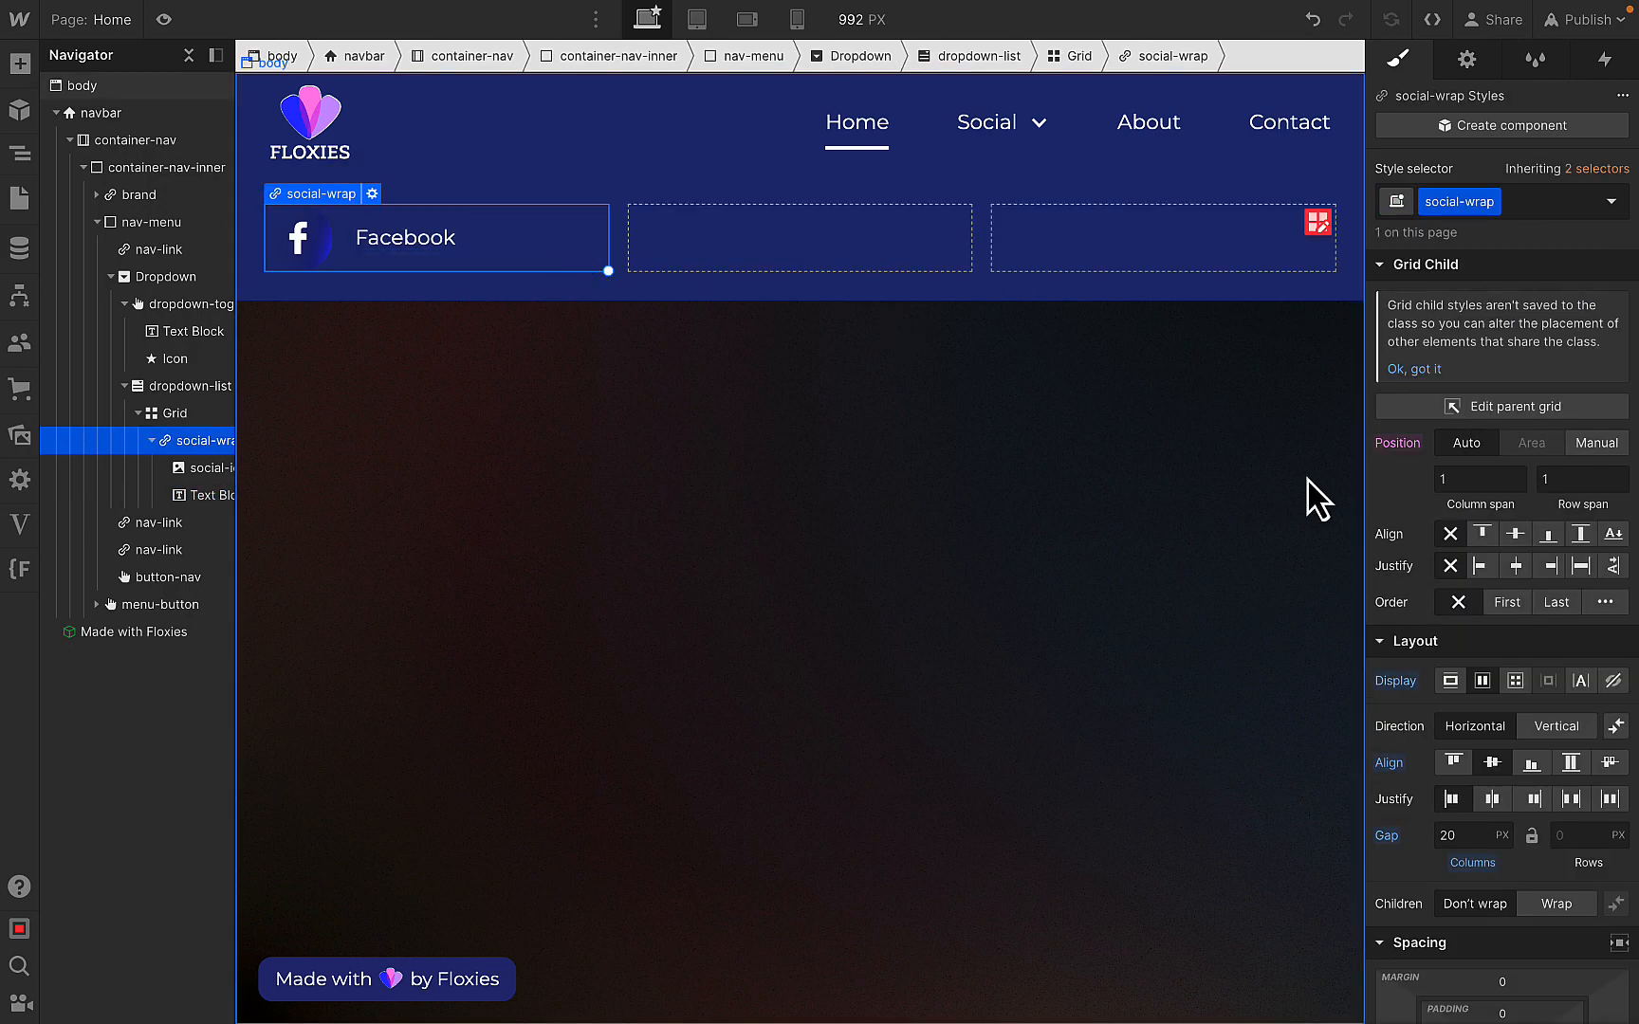
{"action": "scroll", "coordinate": [1583, 621], "scroll_direction": "down", "scroll_amount": 2}
{"action": "scroll", "coordinate": [1415, 637], "scroll_direction": "down", "scroll_amount": 1}
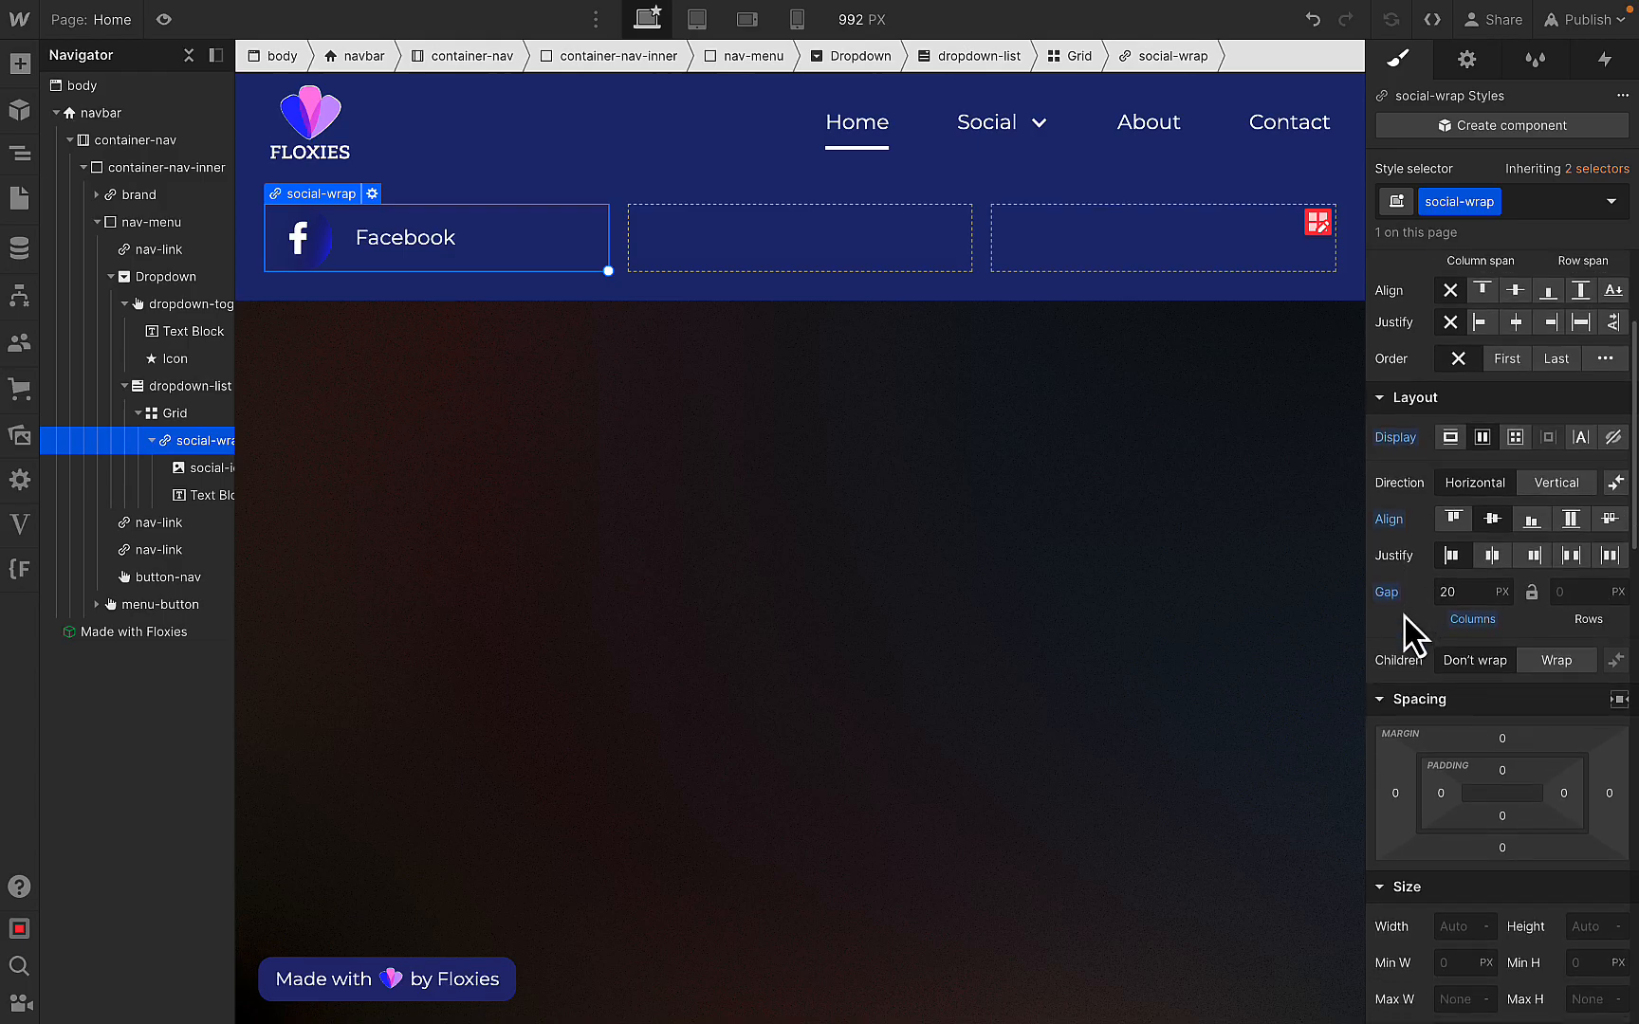
{"action": "left_click", "coordinate": [1492, 558]}
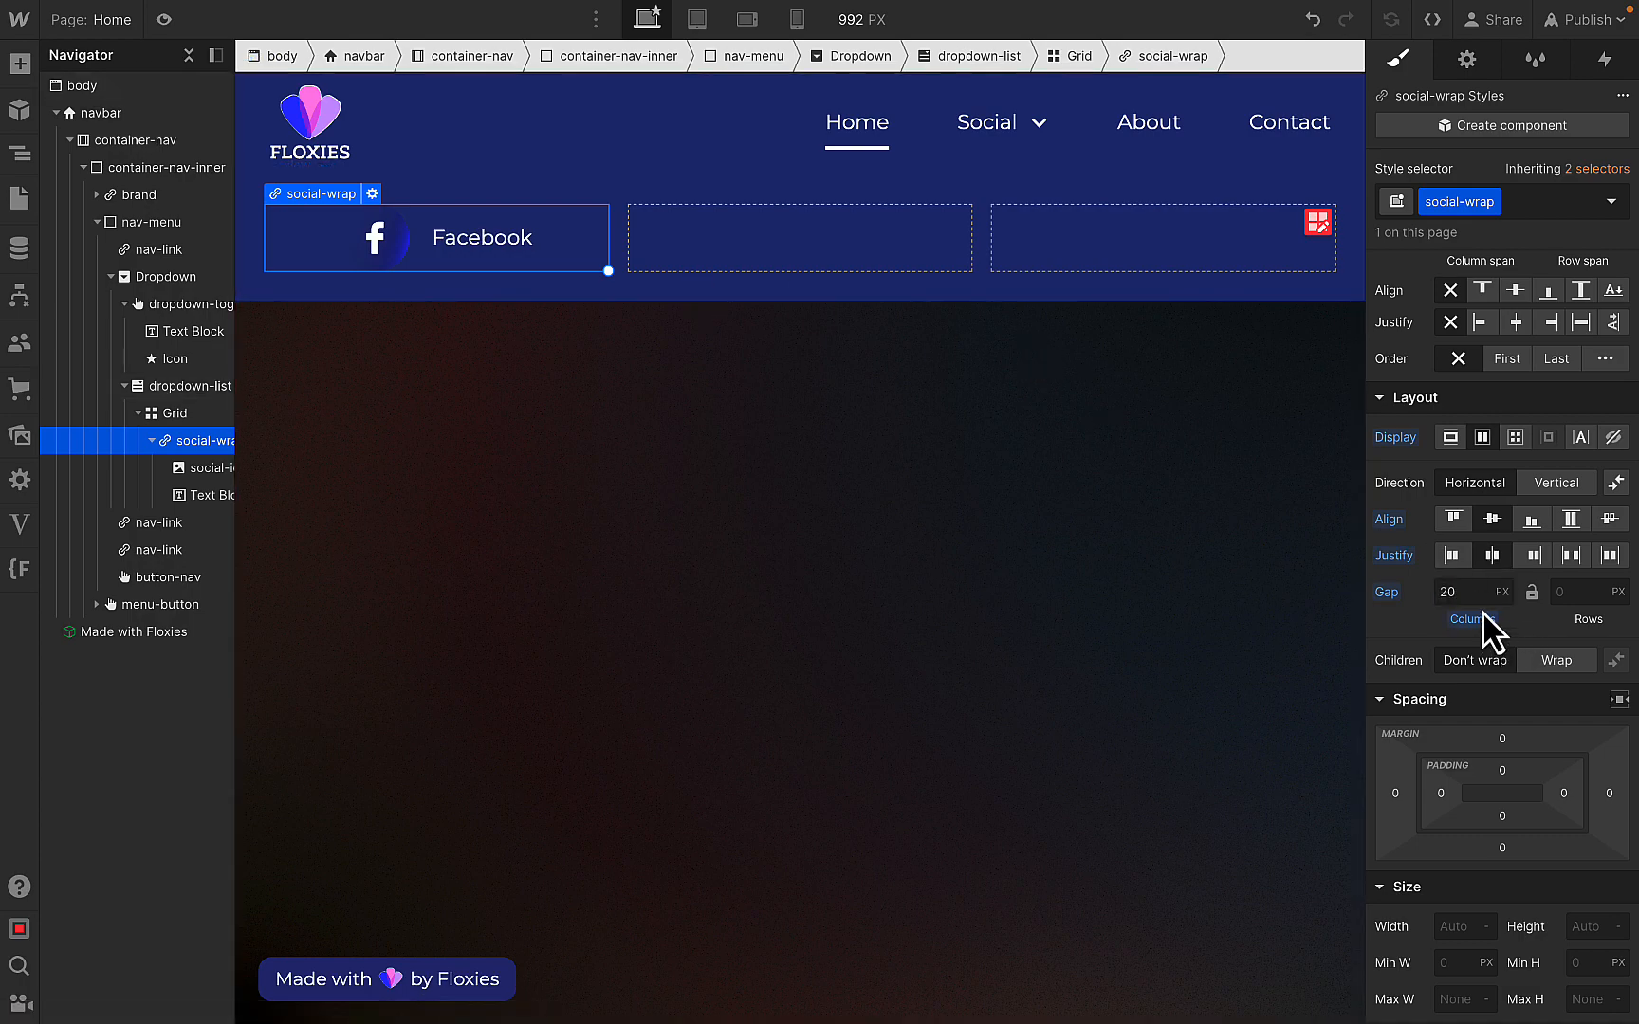
{"action": "type", "text": "30"}
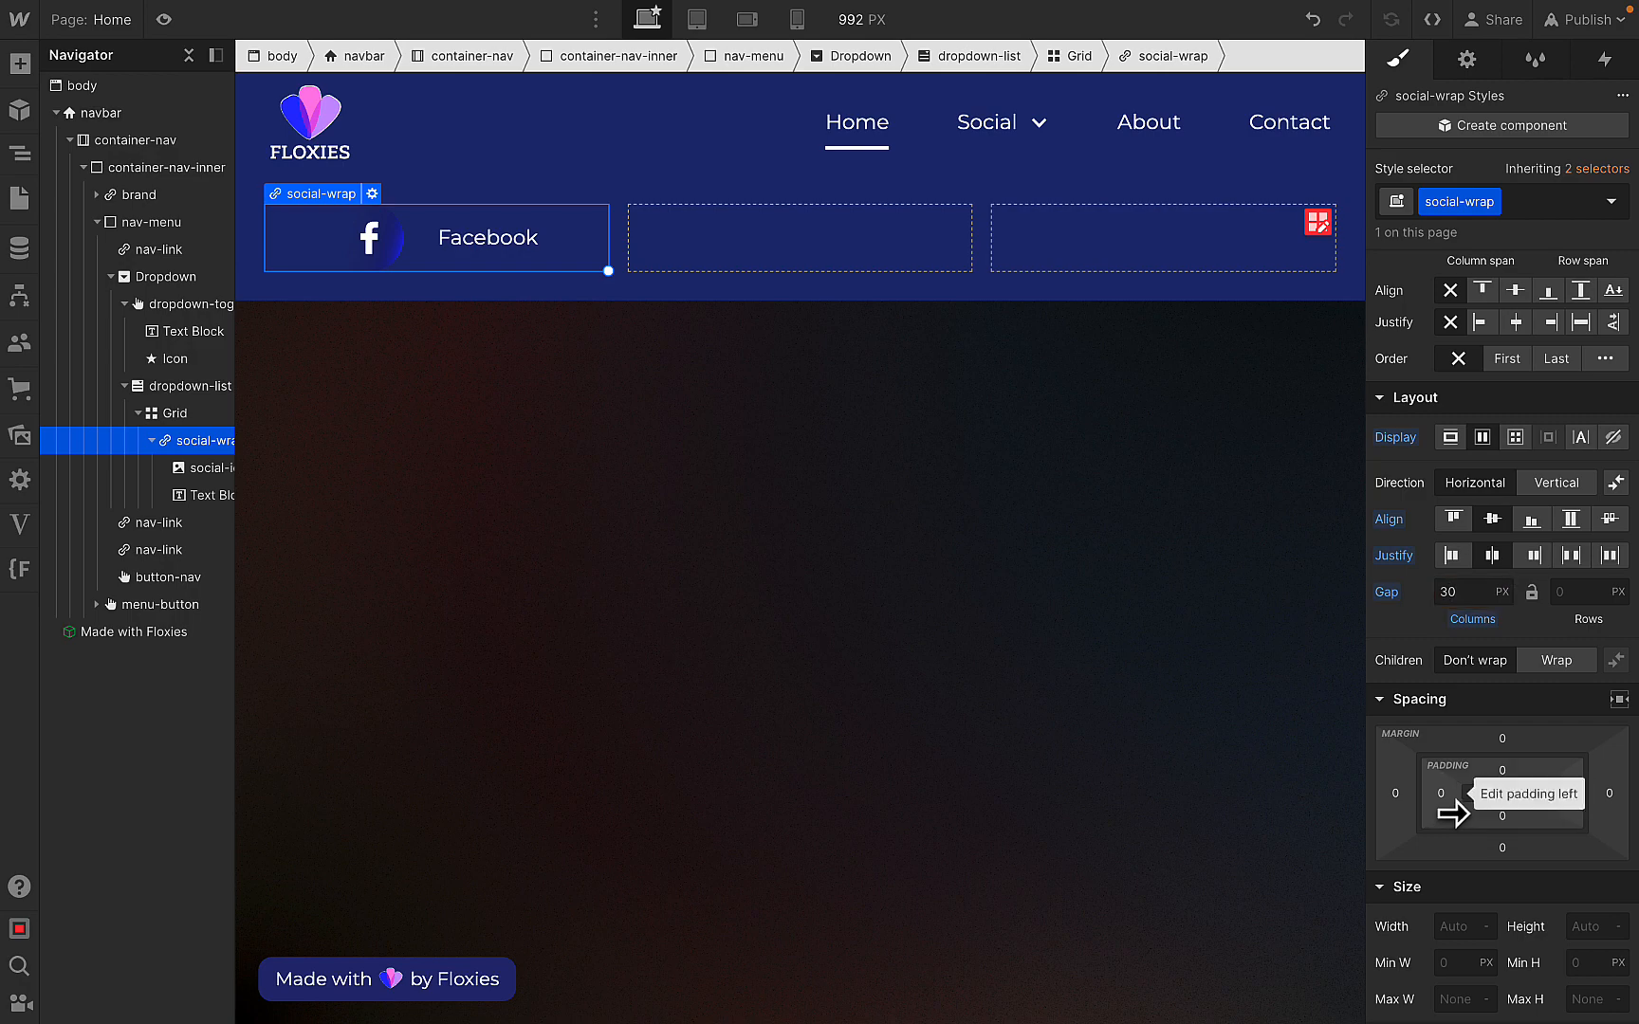
{"action": "left_click_drag", "start_coordinate": [1448, 812], "coordinate": [1456, 806]}
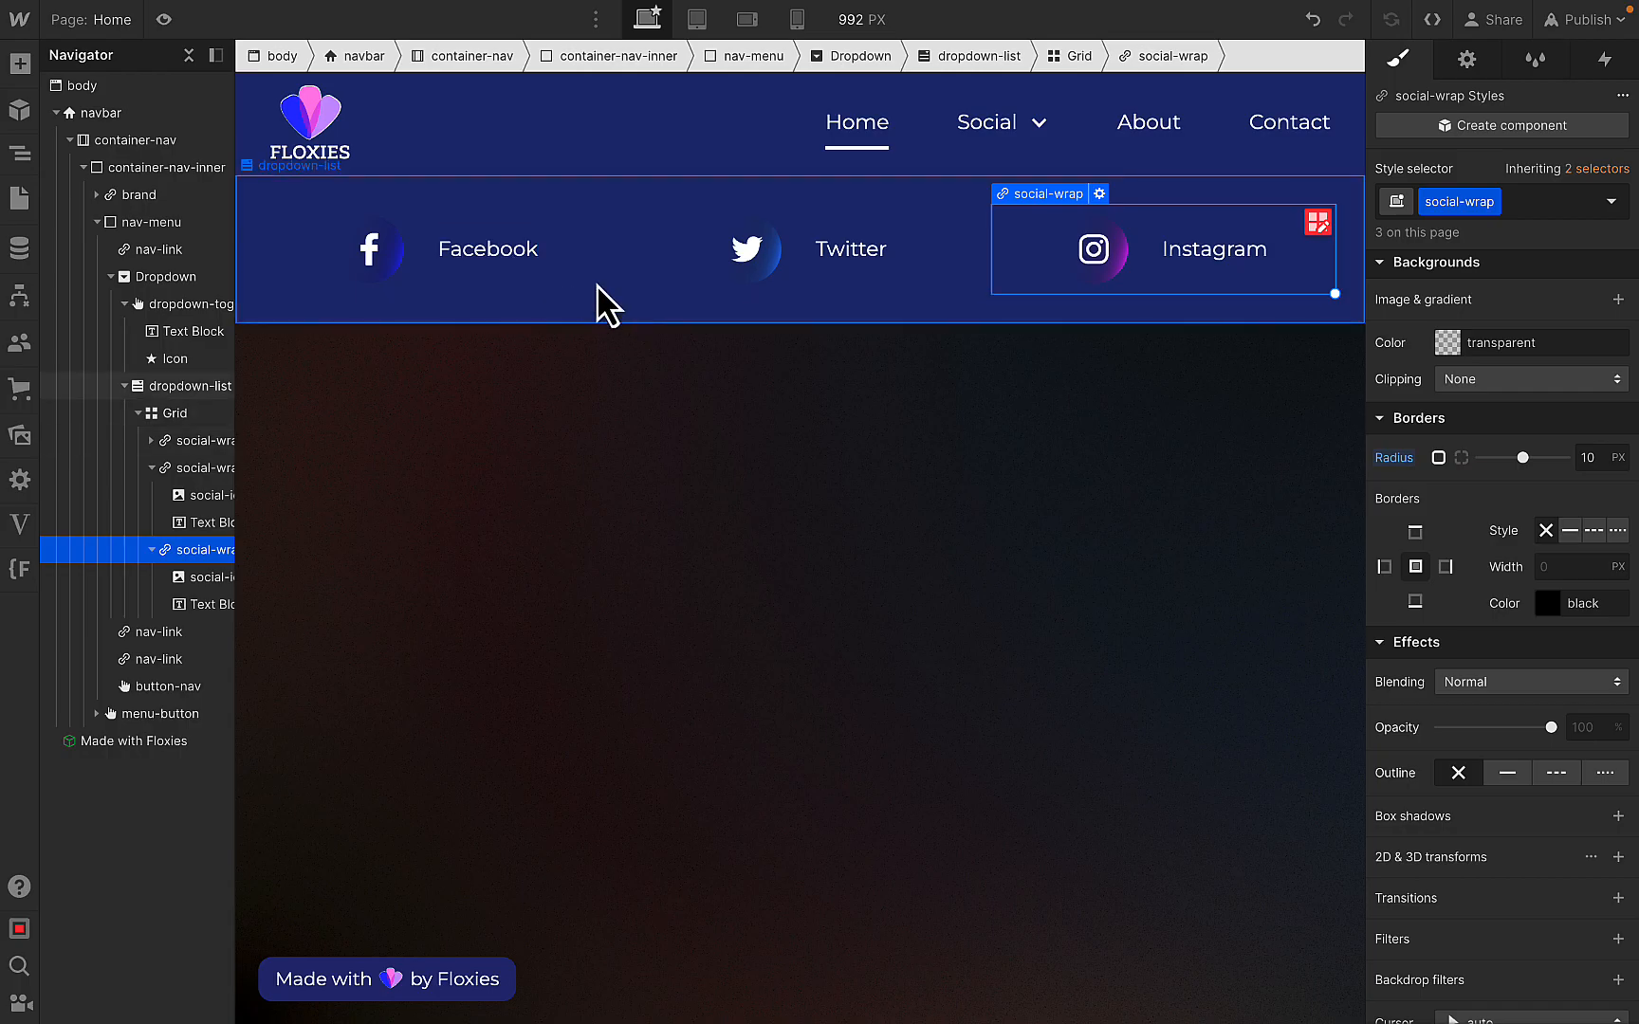
{"action": "left_click", "coordinate": [653, 279]}
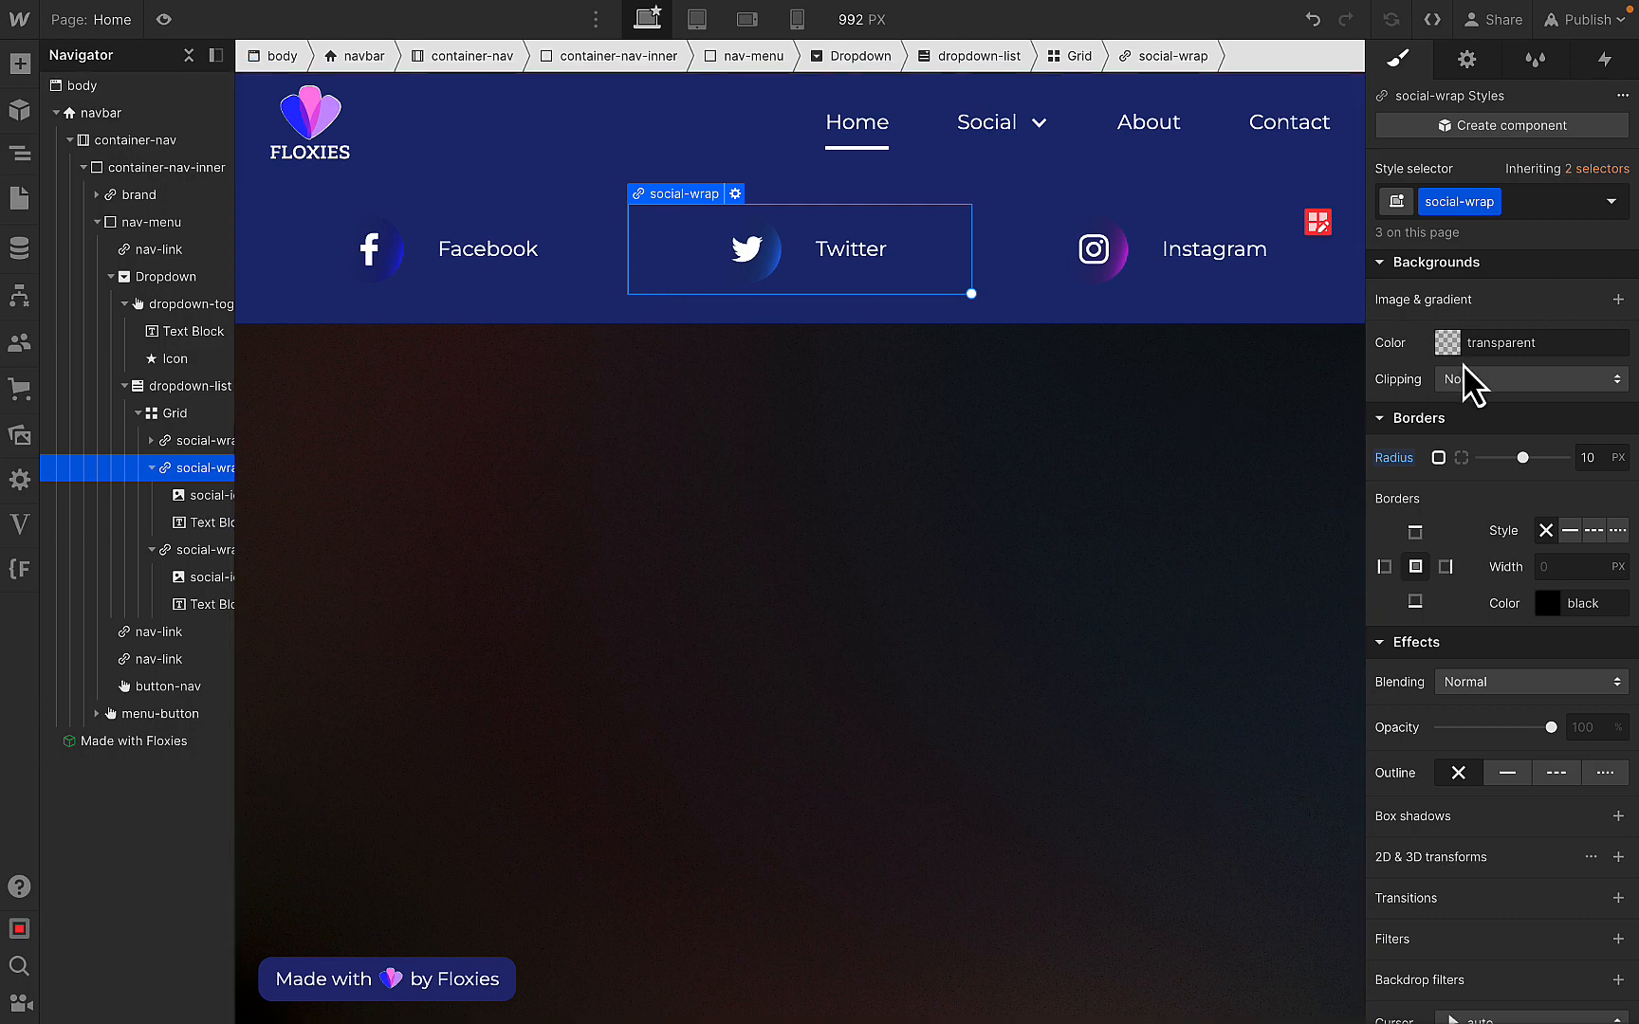
{"action": "left_click", "coordinate": [1611, 201]}
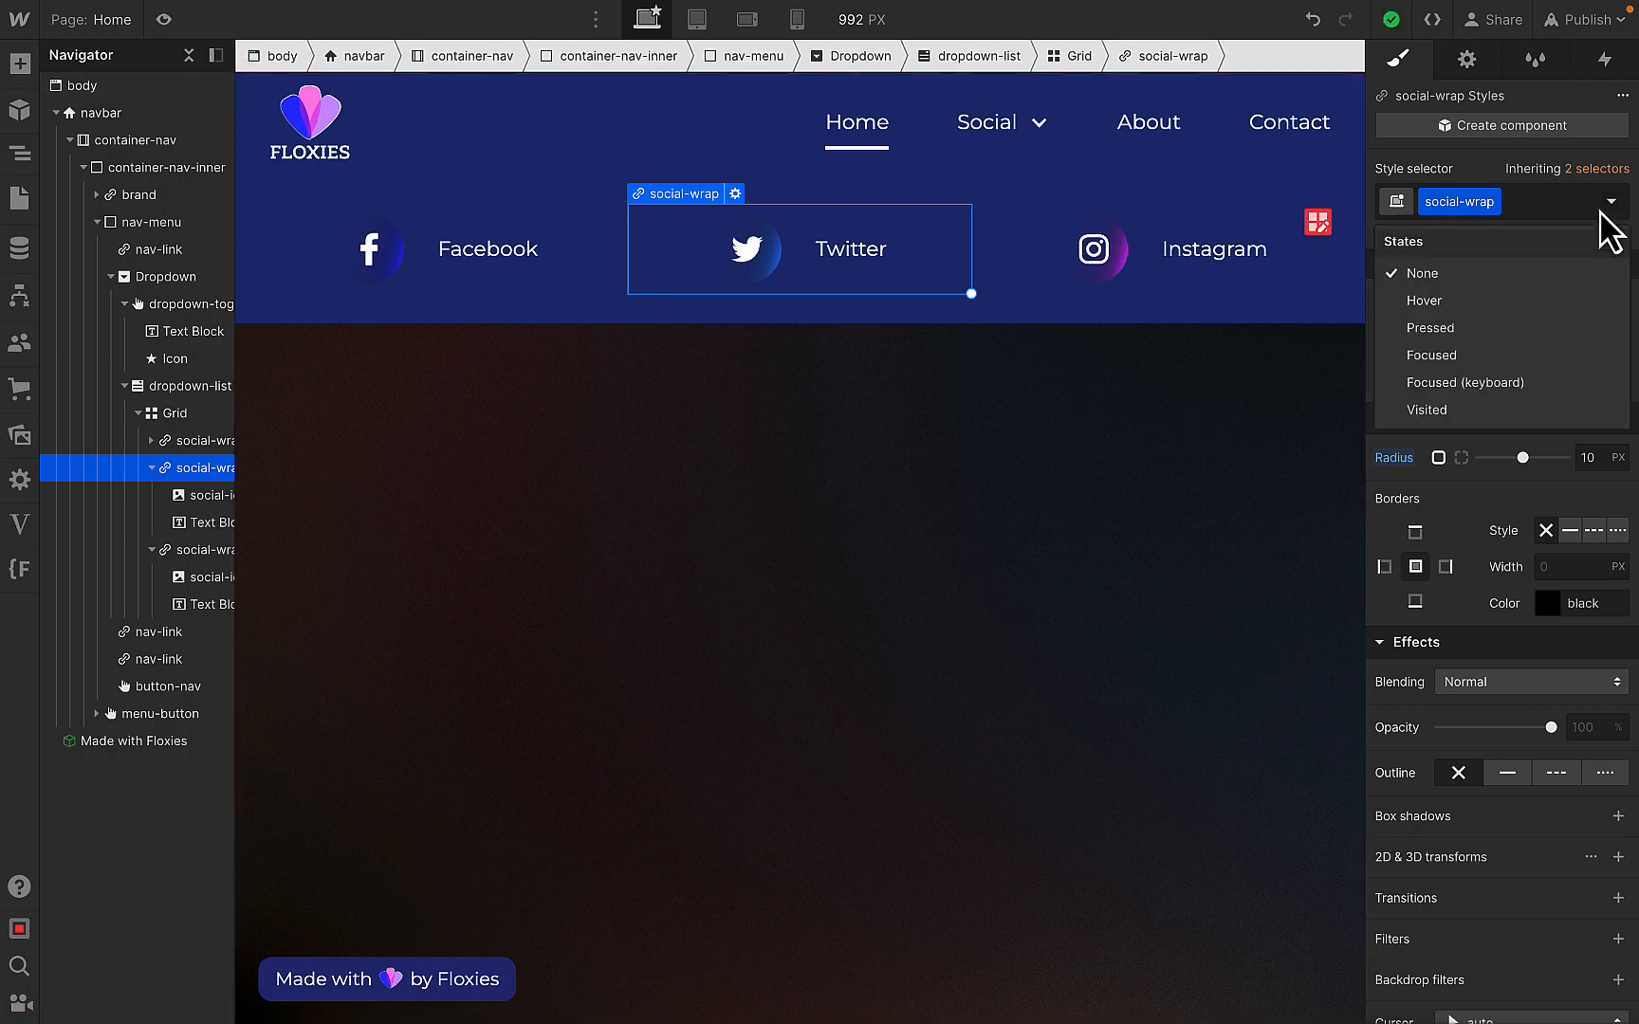
{"action": "left_click", "coordinate": [1429, 306]}
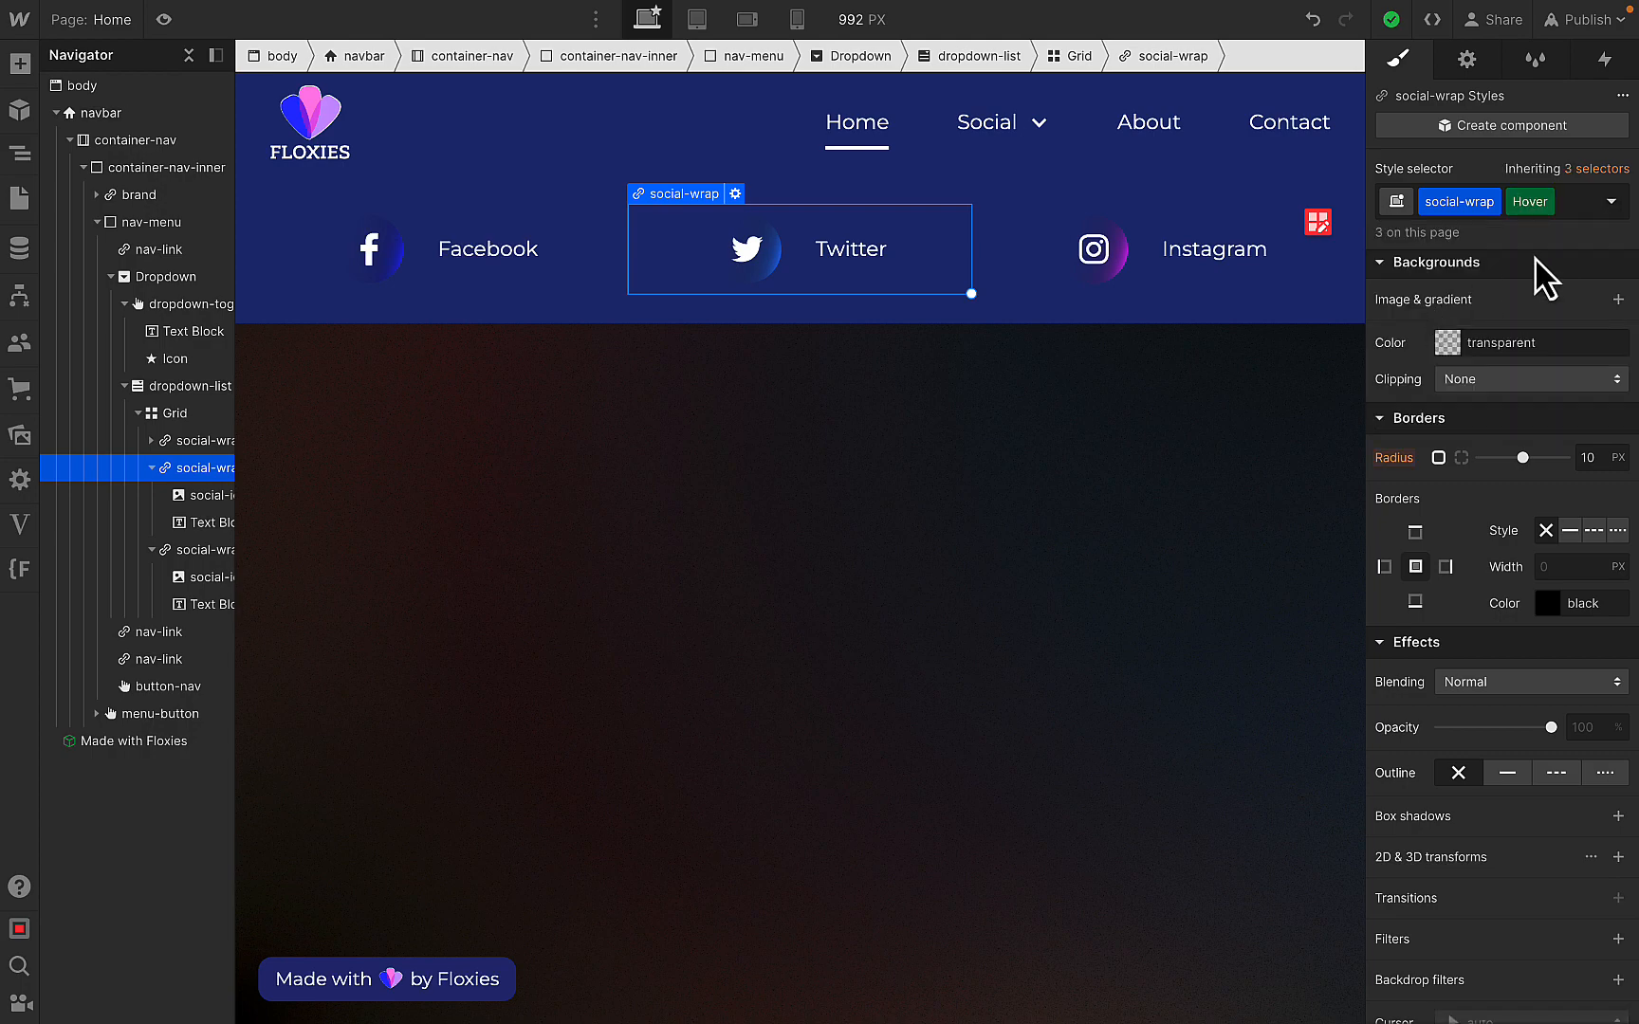
{"action": "left_click", "coordinate": [1610, 201]}
{"action": "left_click", "coordinate": [1461, 271]}
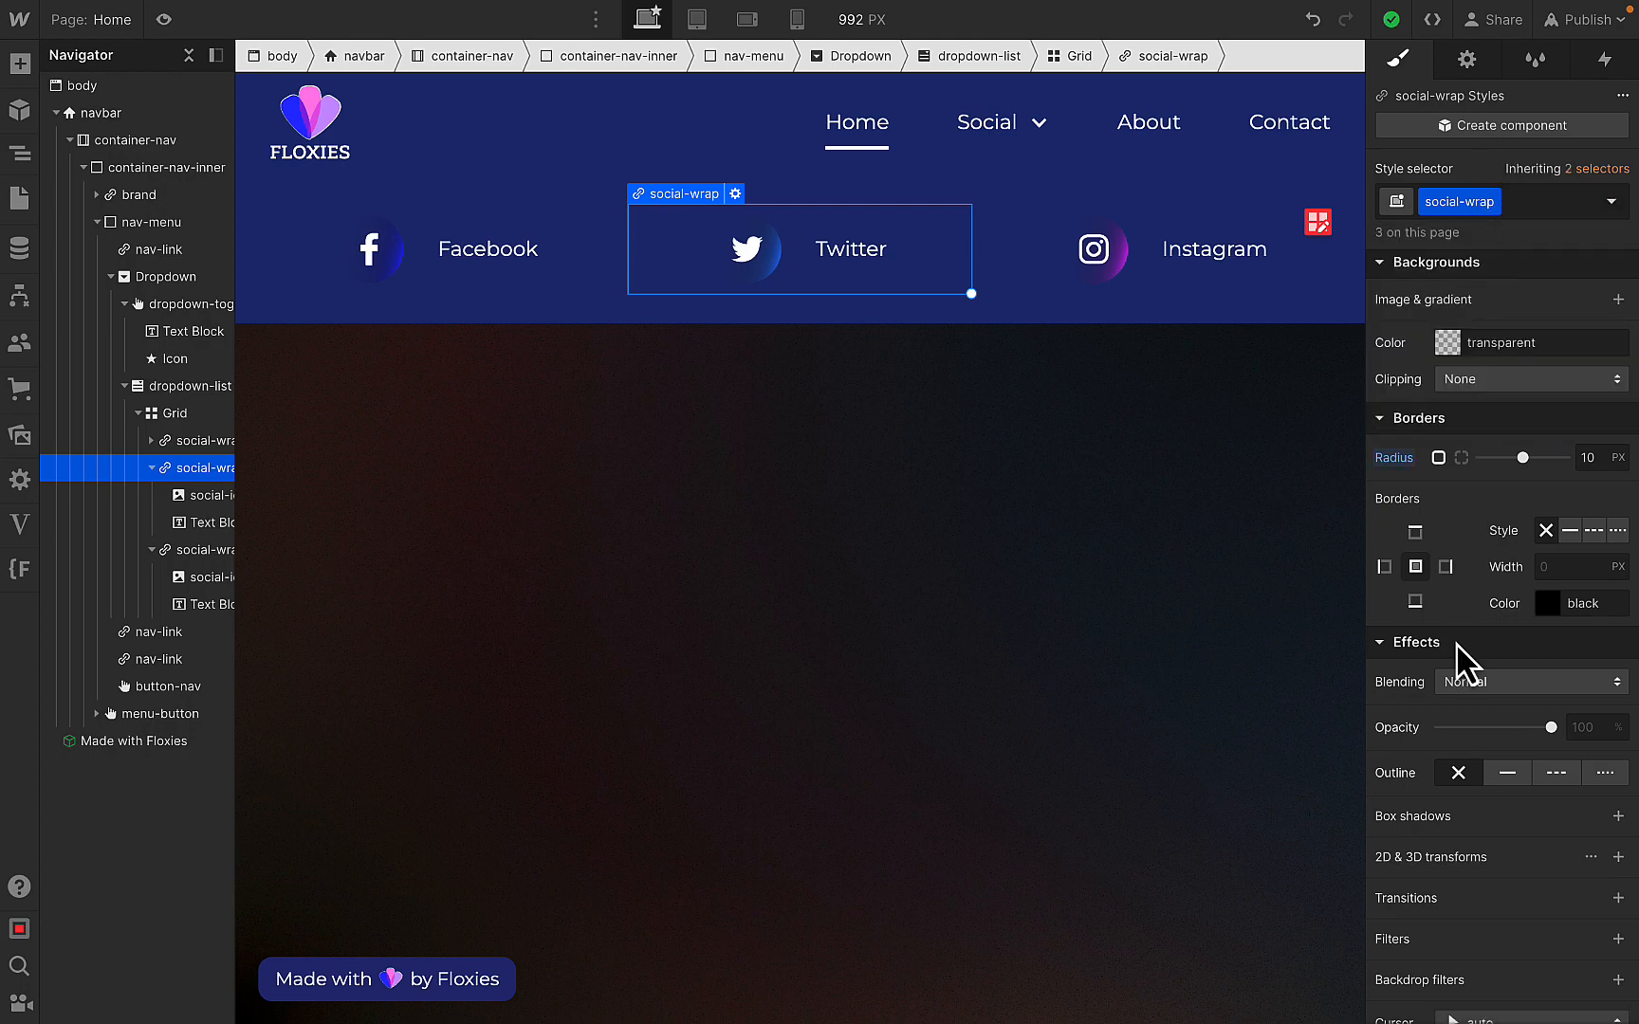
- Add a White outside box shadow to social-wrap with angle 131 degrees, distance 9 px and blur 0
{"action": "scroll", "coordinate": [1470, 701], "scroll_direction": "down", "scroll_amount": 2}
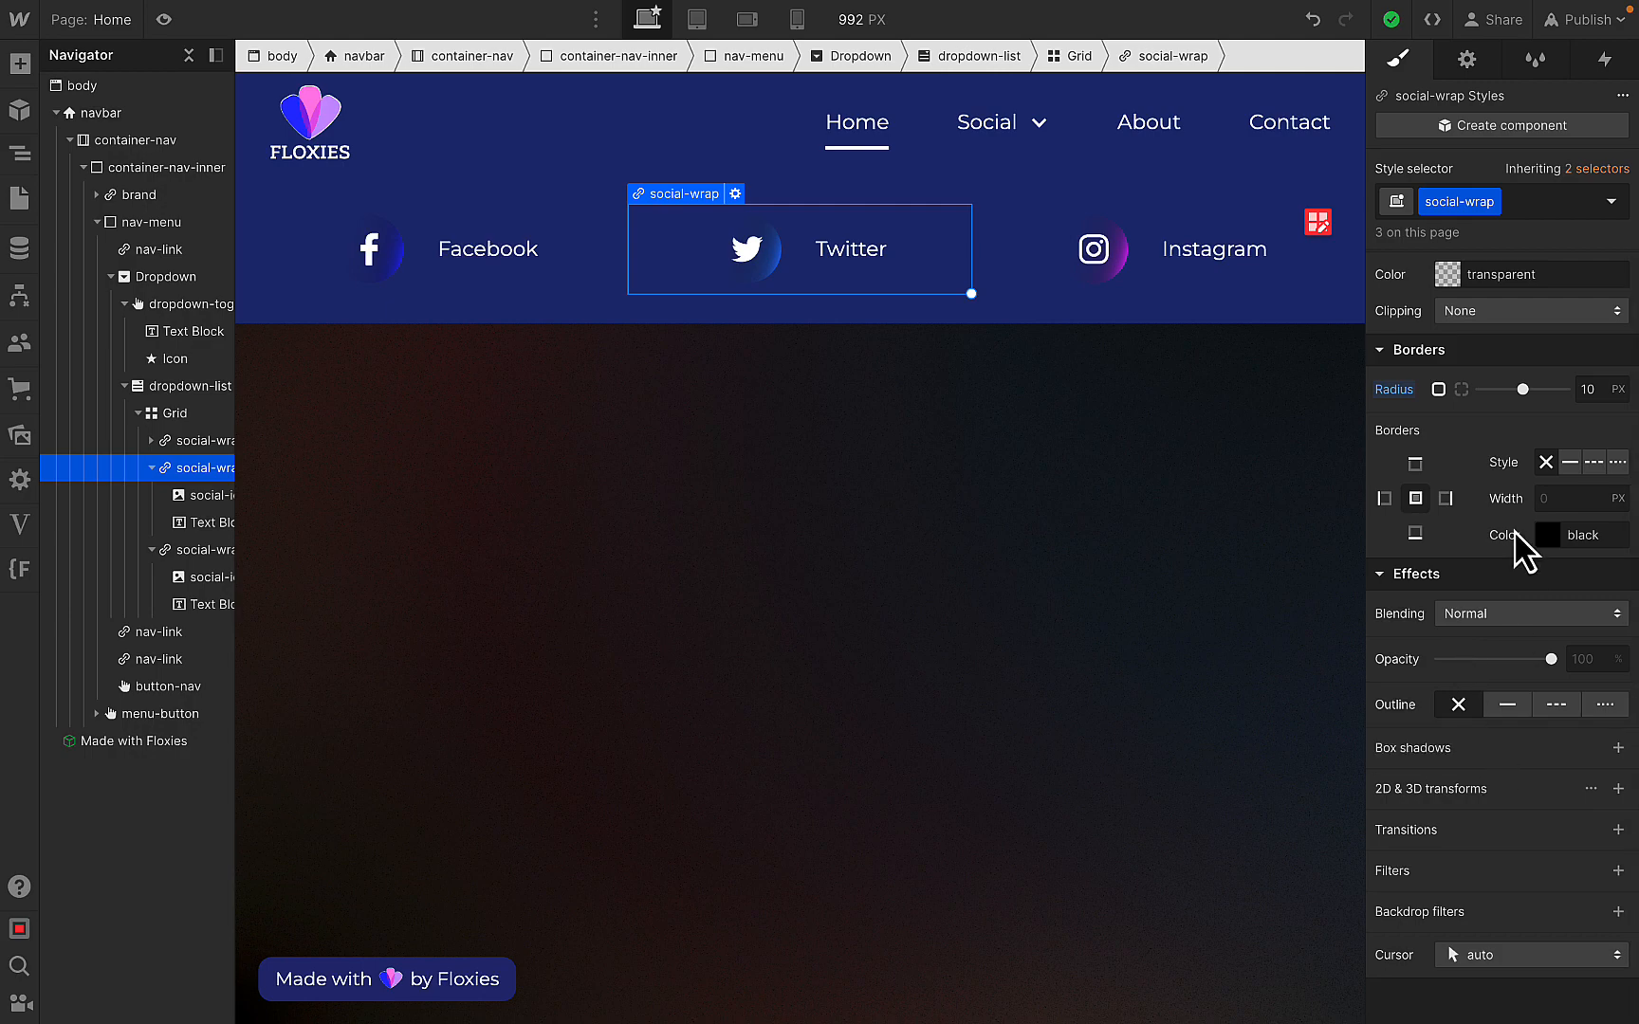
{"action": "left_click", "coordinate": [1617, 748]}
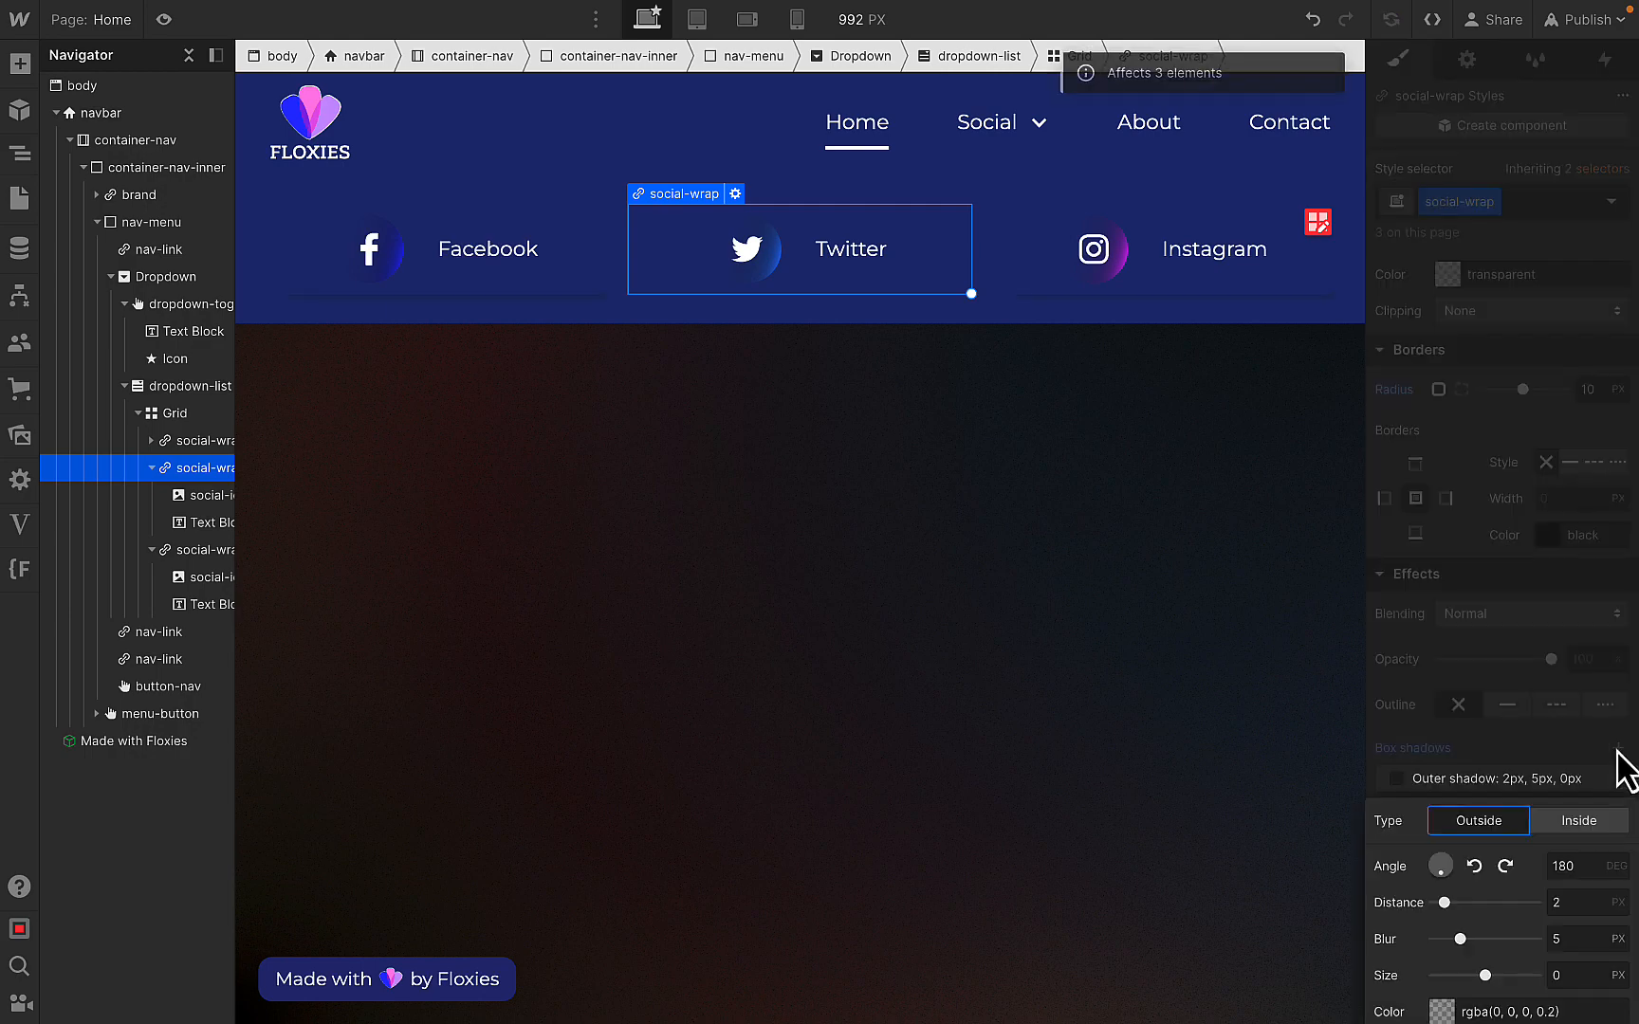
{"action": "left_click", "coordinate": [1440, 1013]}
{"action": "left_click", "coordinate": [1425, 974]}
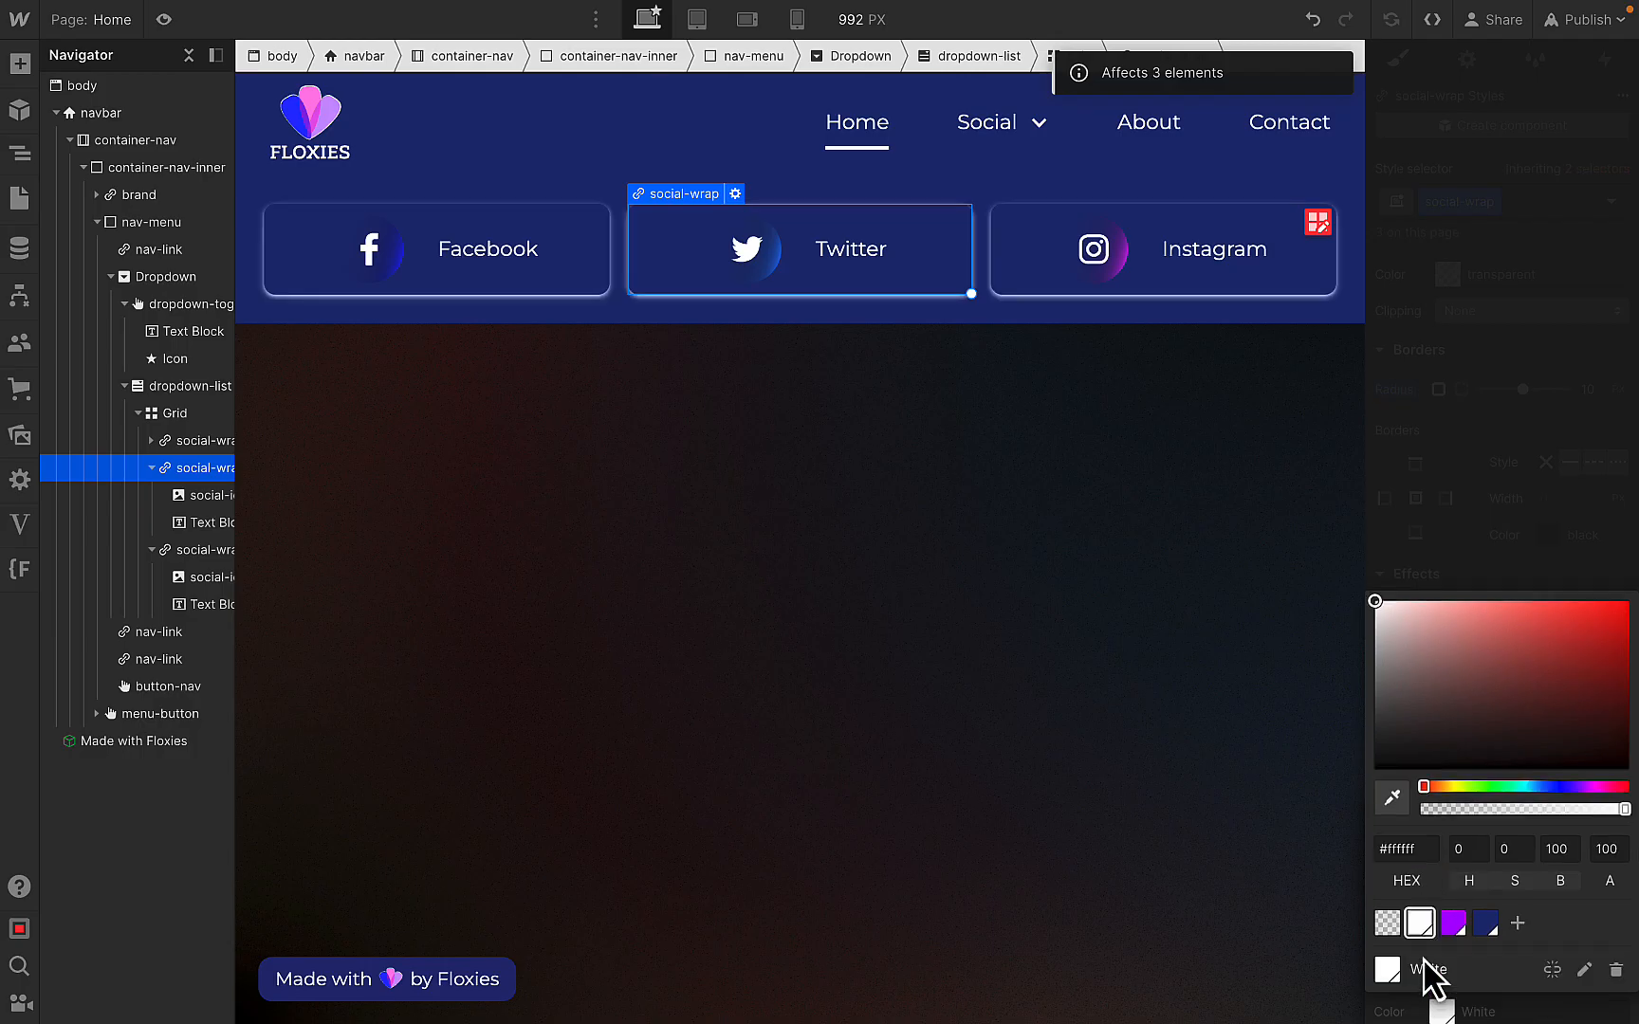
{"action": "left_click", "coordinate": [1521, 533]}
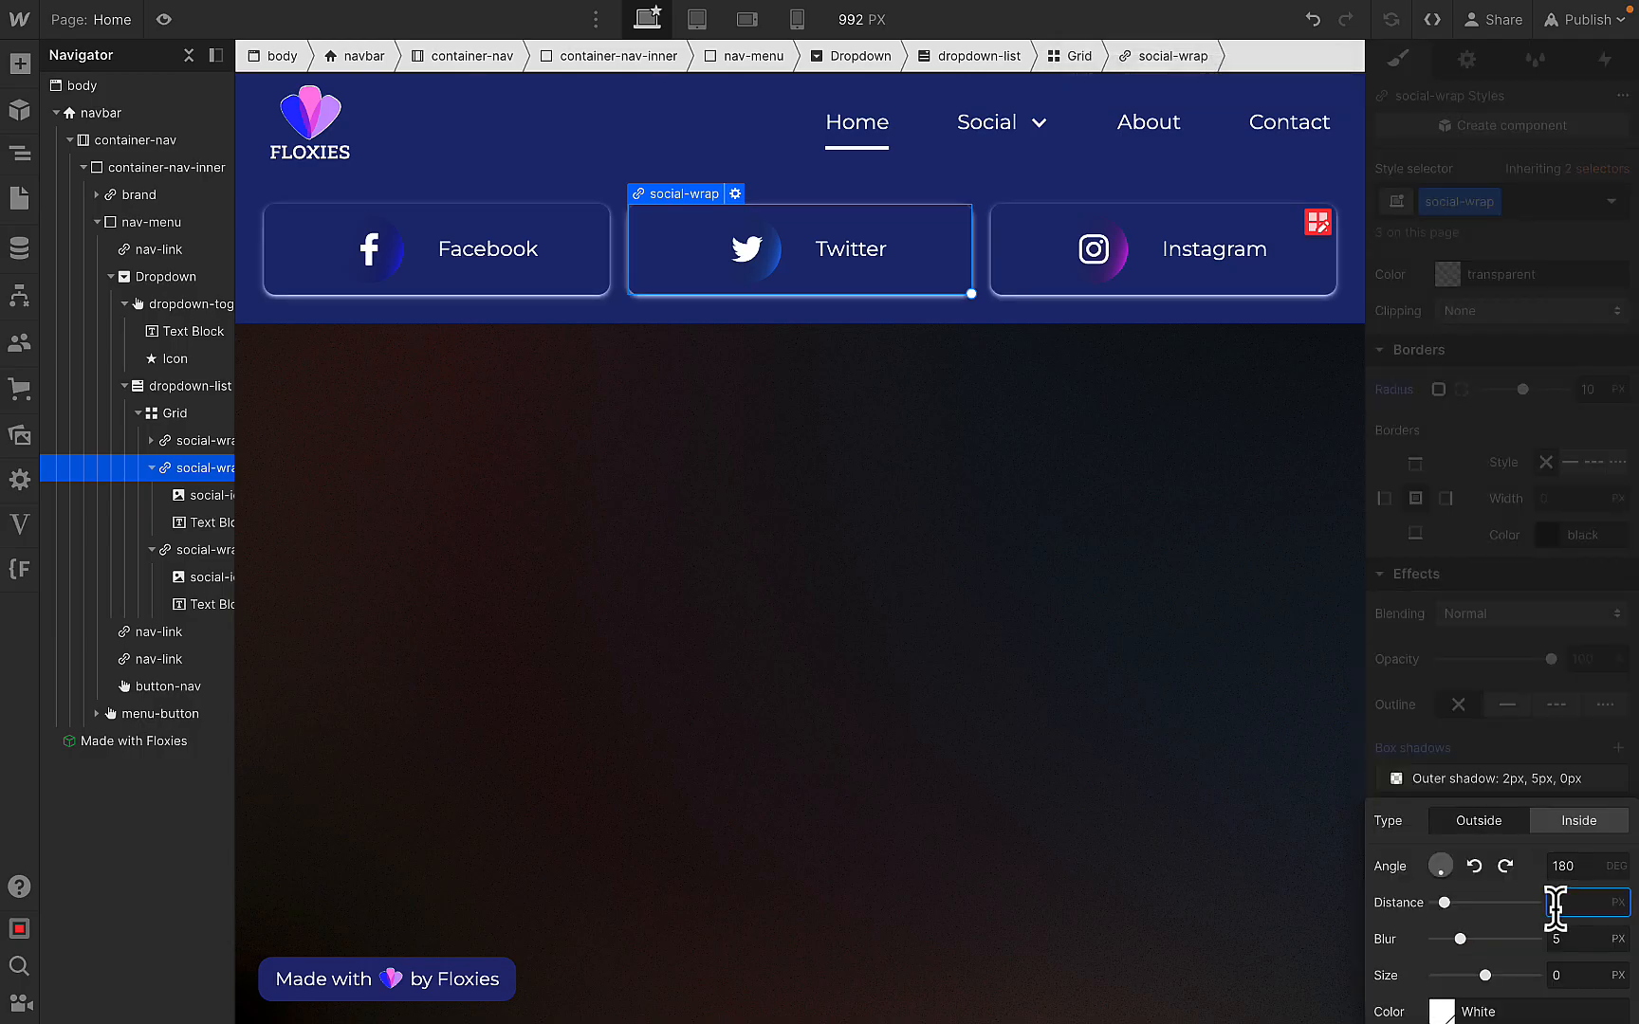
{"action": "key", "text": "Return"}
{"action": "left_click", "coordinate": [1562, 939]}
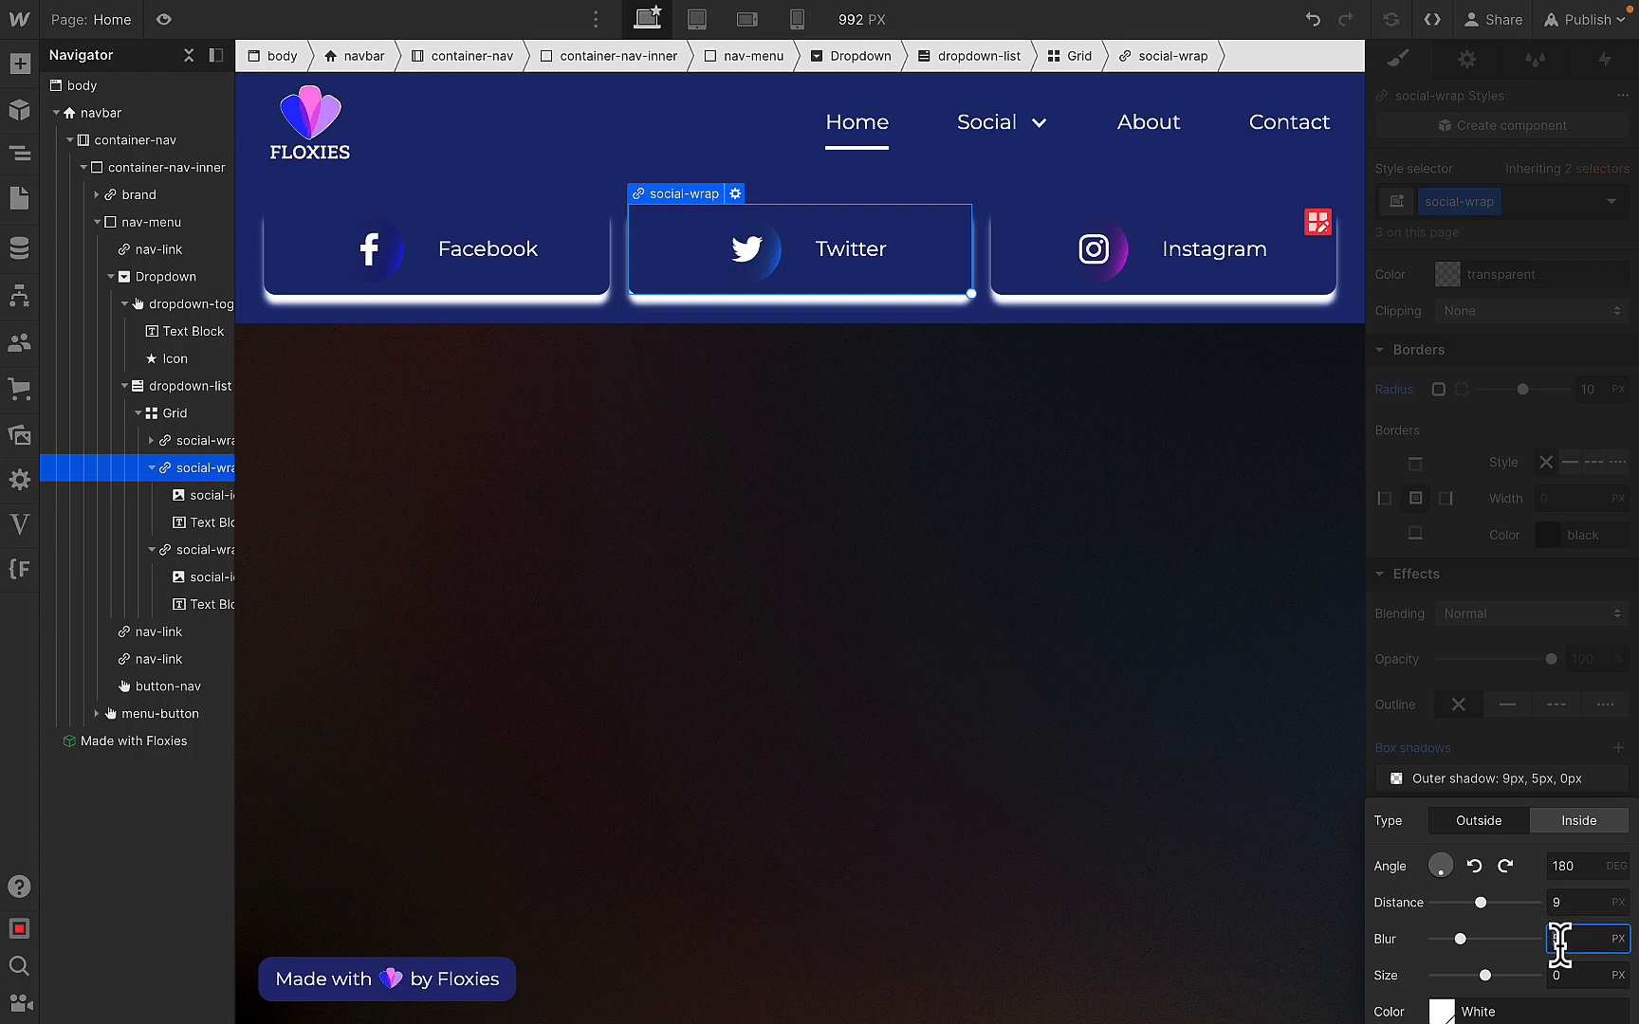
{"action": "type", "text": "0"}
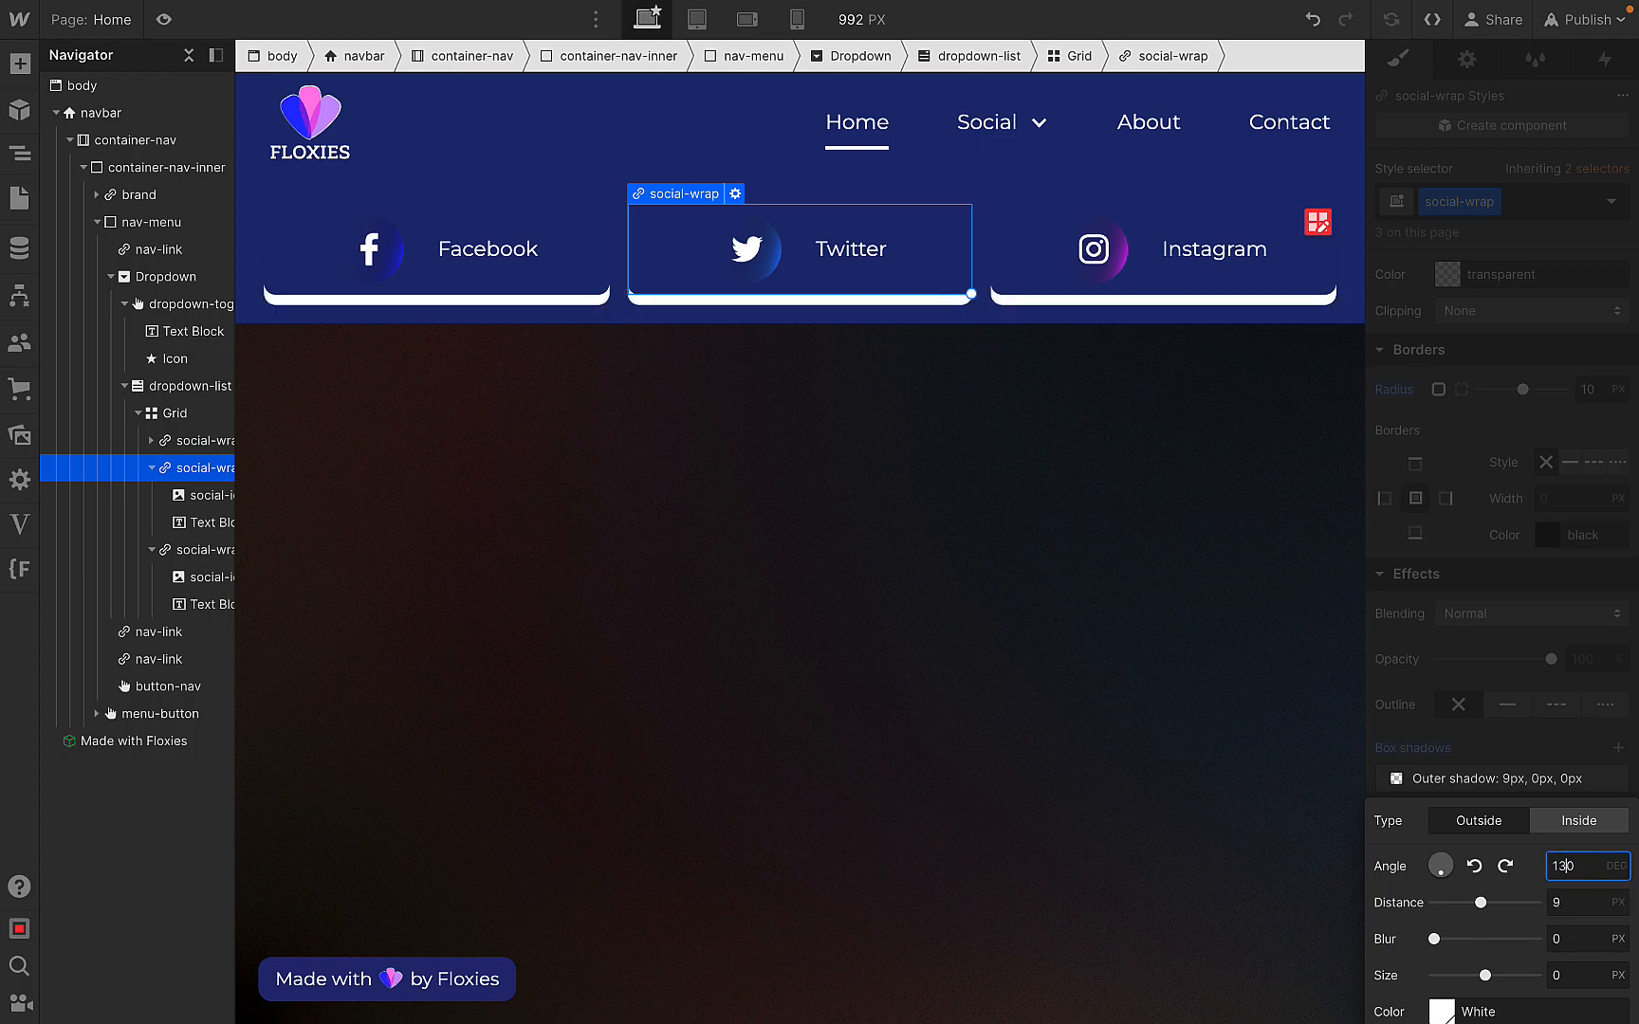
{"action": "key", "text": "Up"}
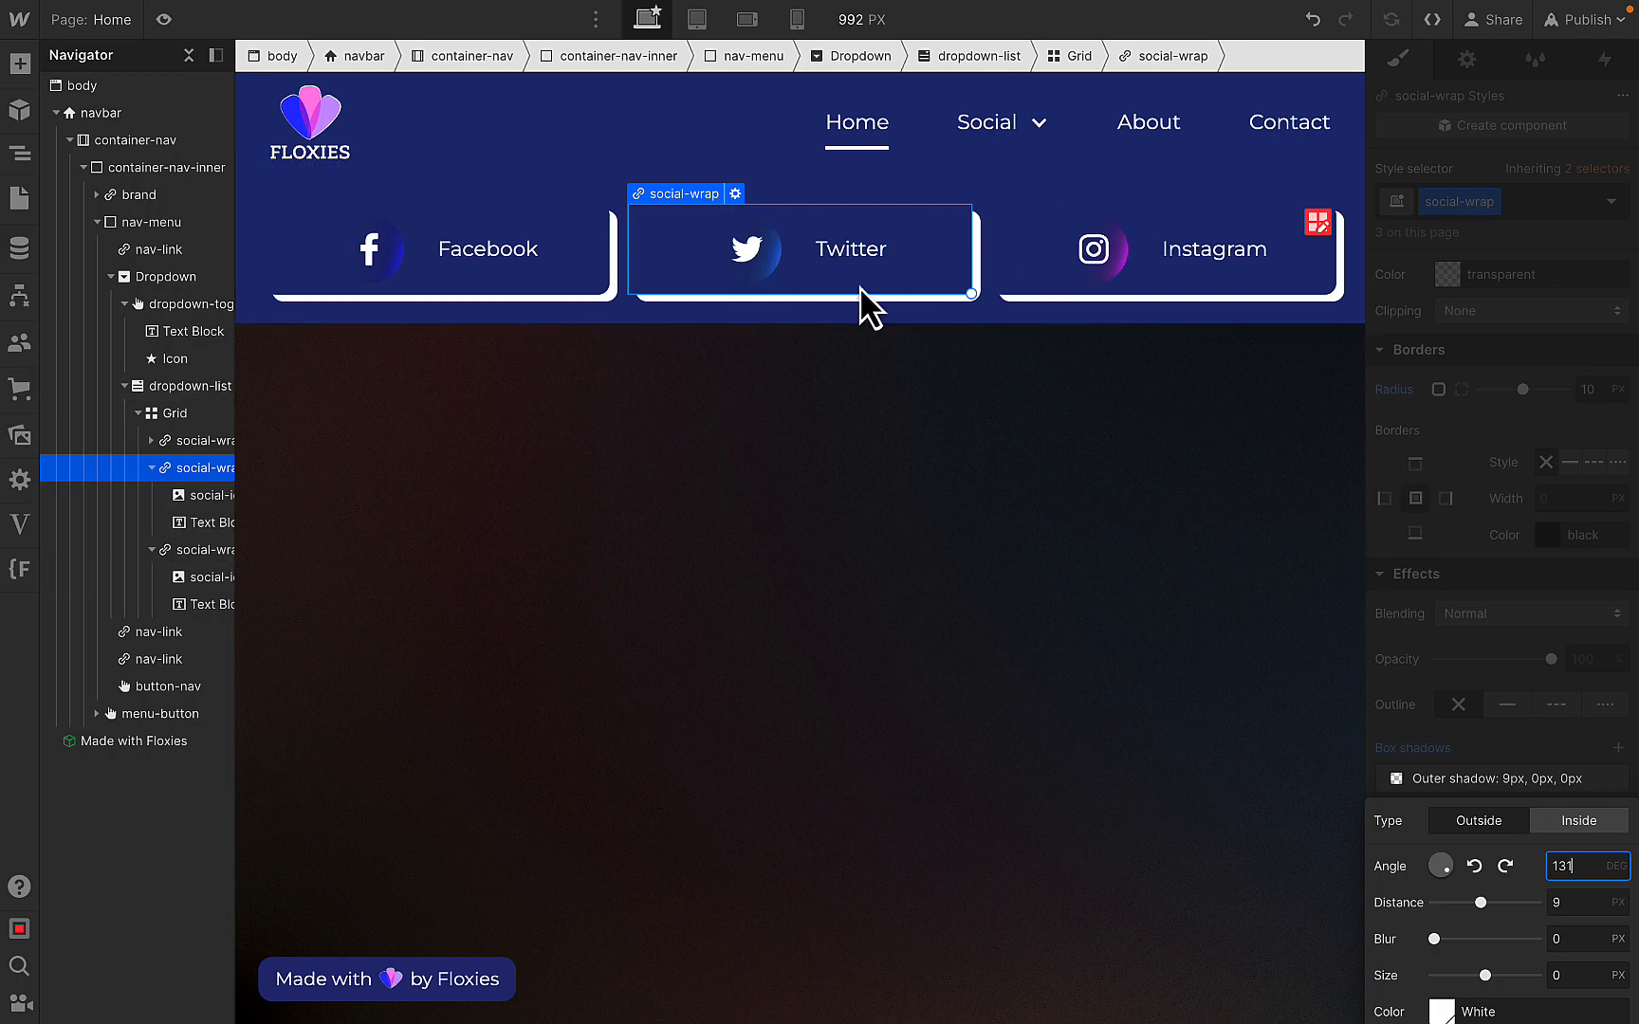
- Set the social-wrap box shadow's distance to 0 px and its angle to 90 degrees
{"action": "scroll", "coordinate": [1556, 868], "scroll_direction": "down", "scroll_amount": 1}
{"action": "left_click", "coordinate": [1570, 902]}
{"action": "type", "text": "0"}
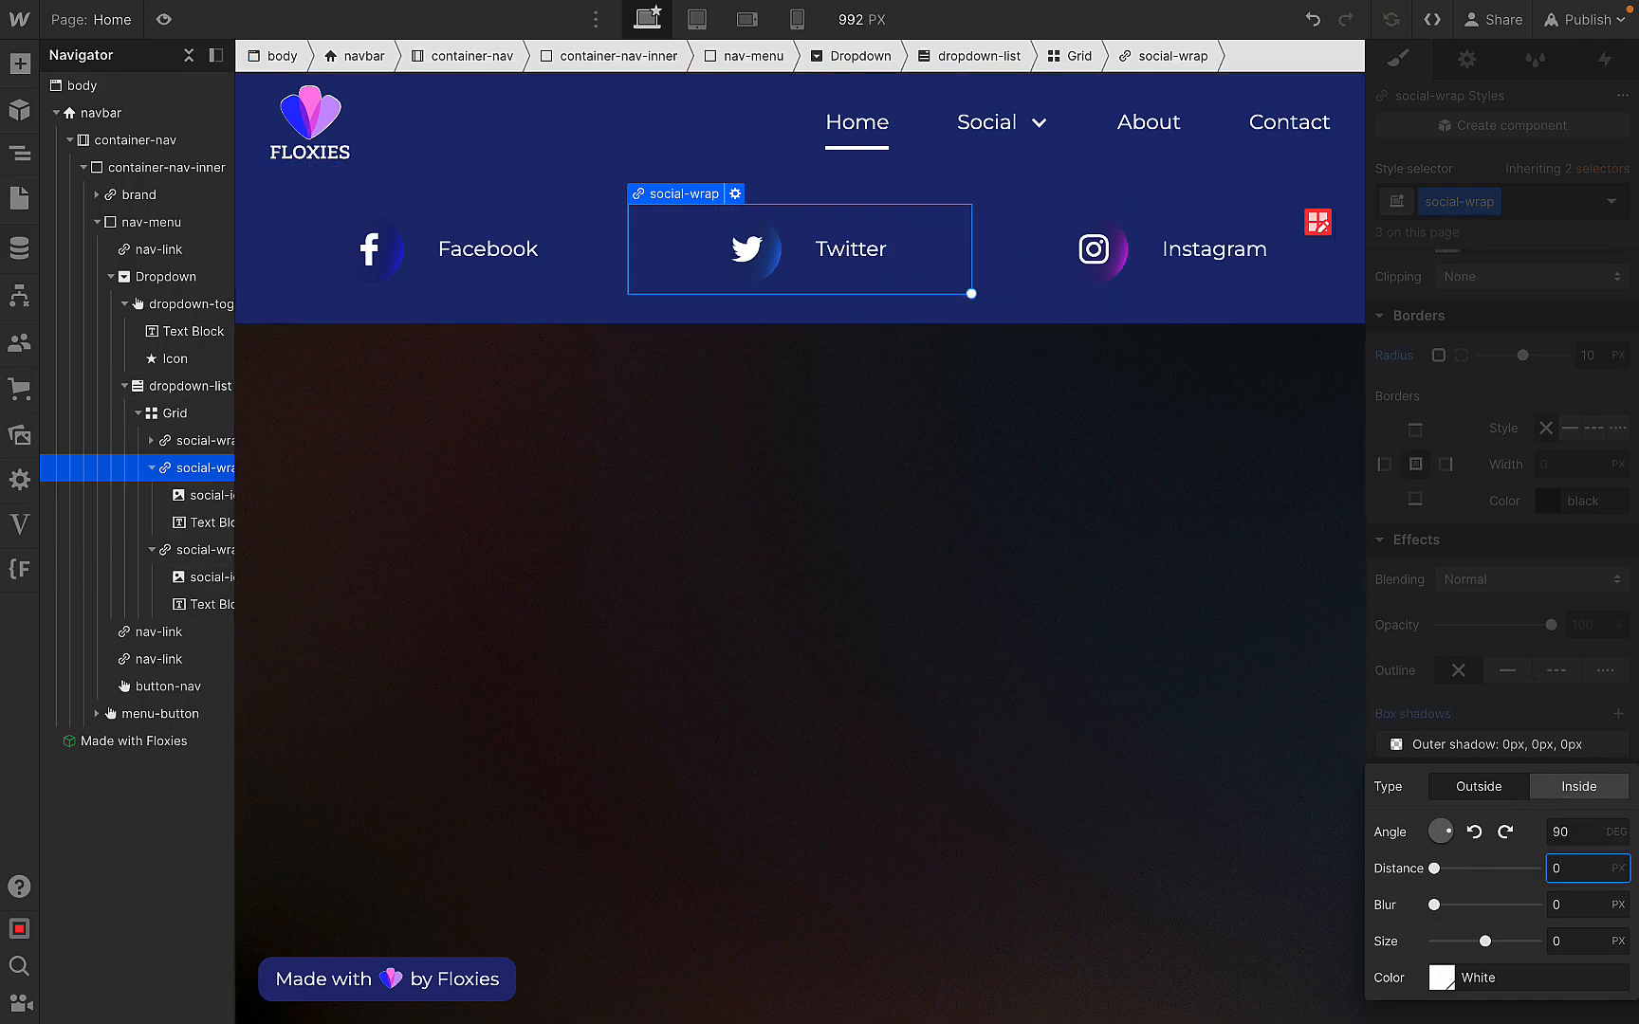
{"action": "left_click", "coordinate": [1563, 358]}
- In social-wrap's Hover state, set the box shadow's distance to 9 px and its angle to 131 degrees
{"action": "left_click", "coordinate": [1610, 201]}
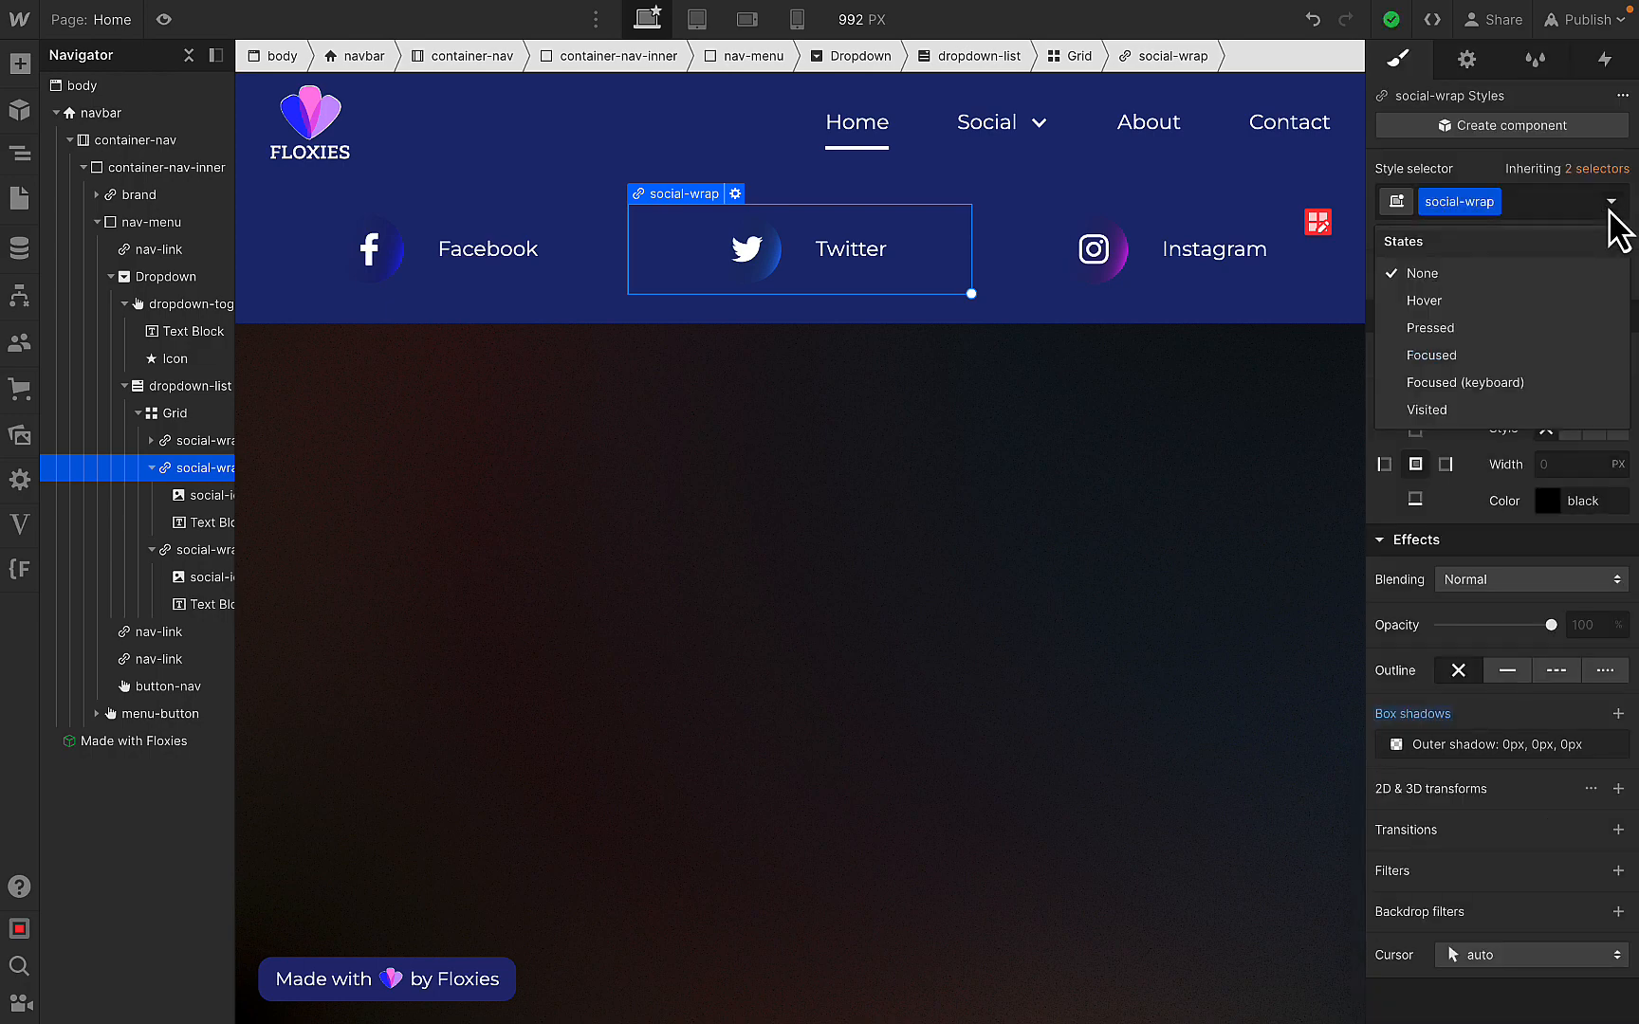
{"action": "left_click", "coordinate": [1498, 302]}
{"action": "left_click", "coordinate": [1475, 744]}
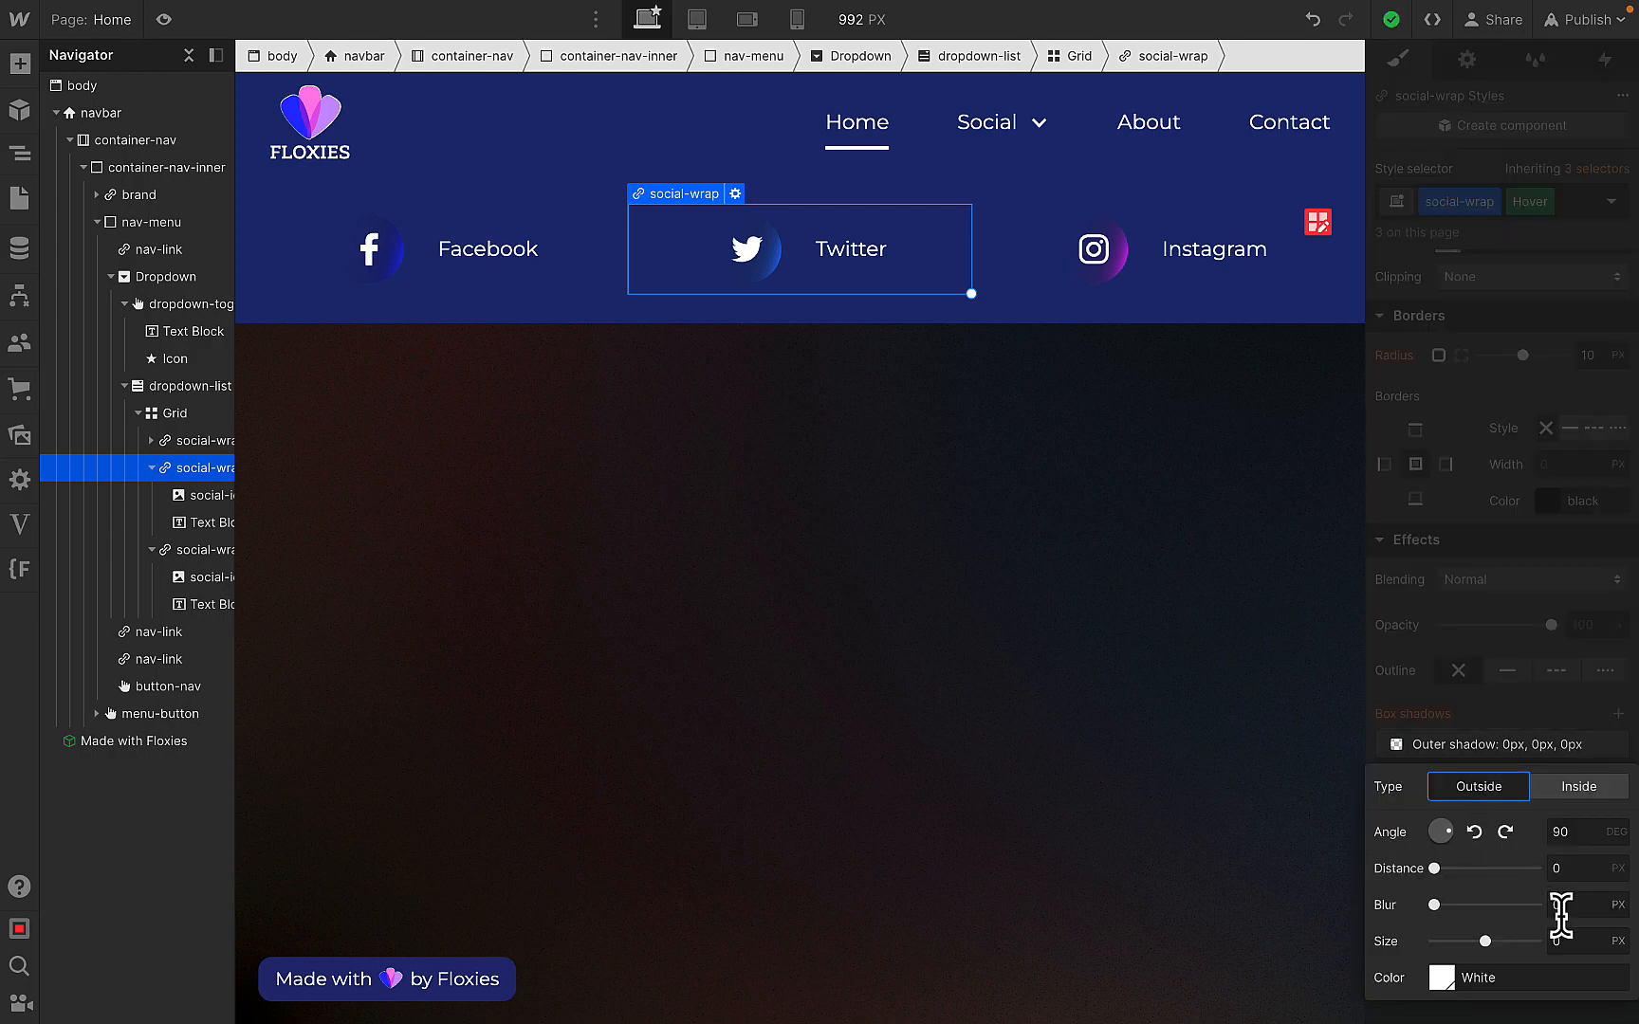
{"action": "key", "text": "Return"}
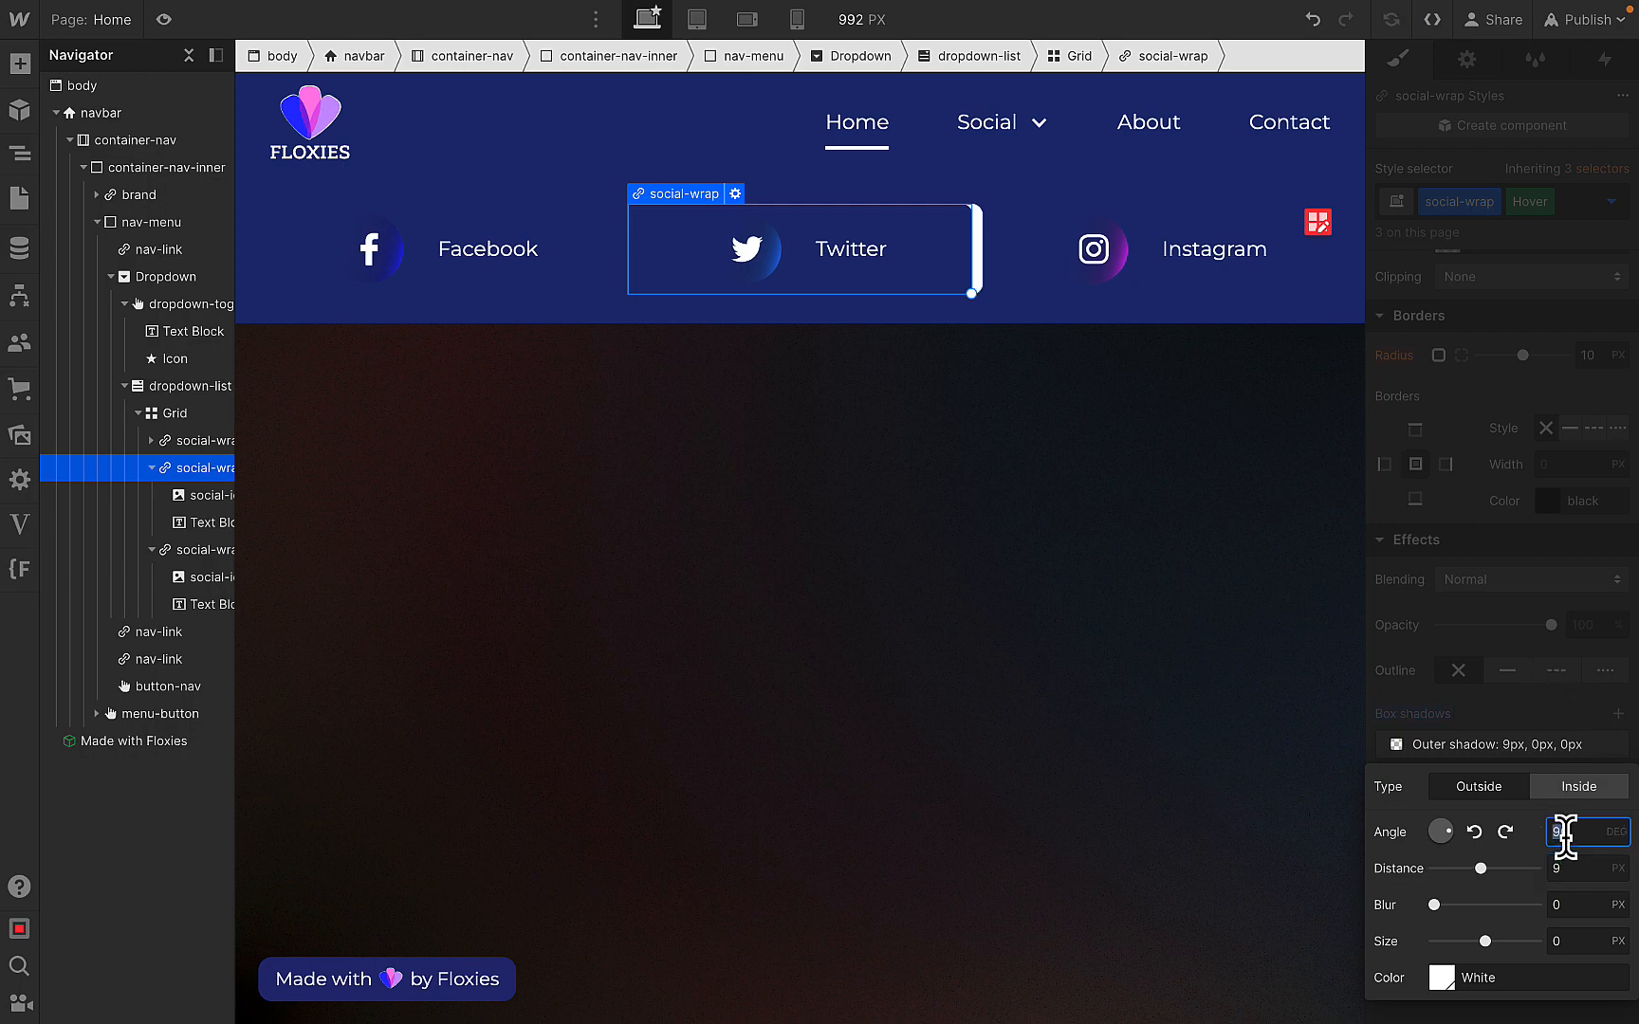
{"action": "type", "text": "131"}
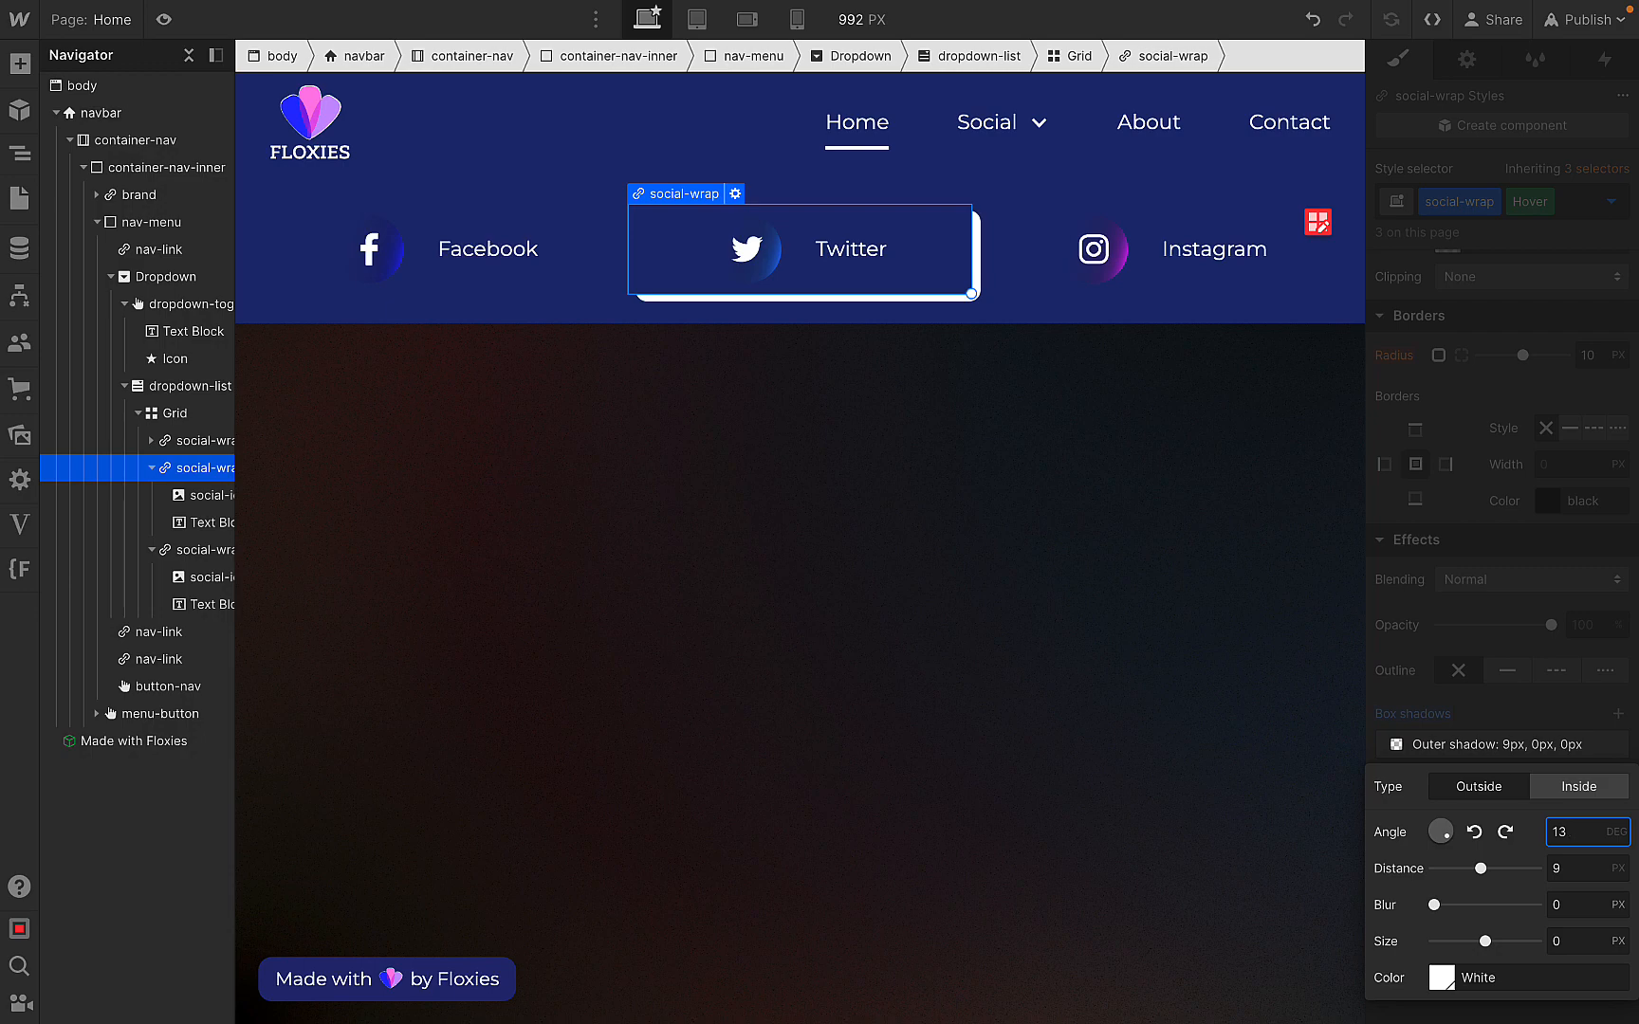
{"action": "left_click", "coordinate": [1541, 564]}
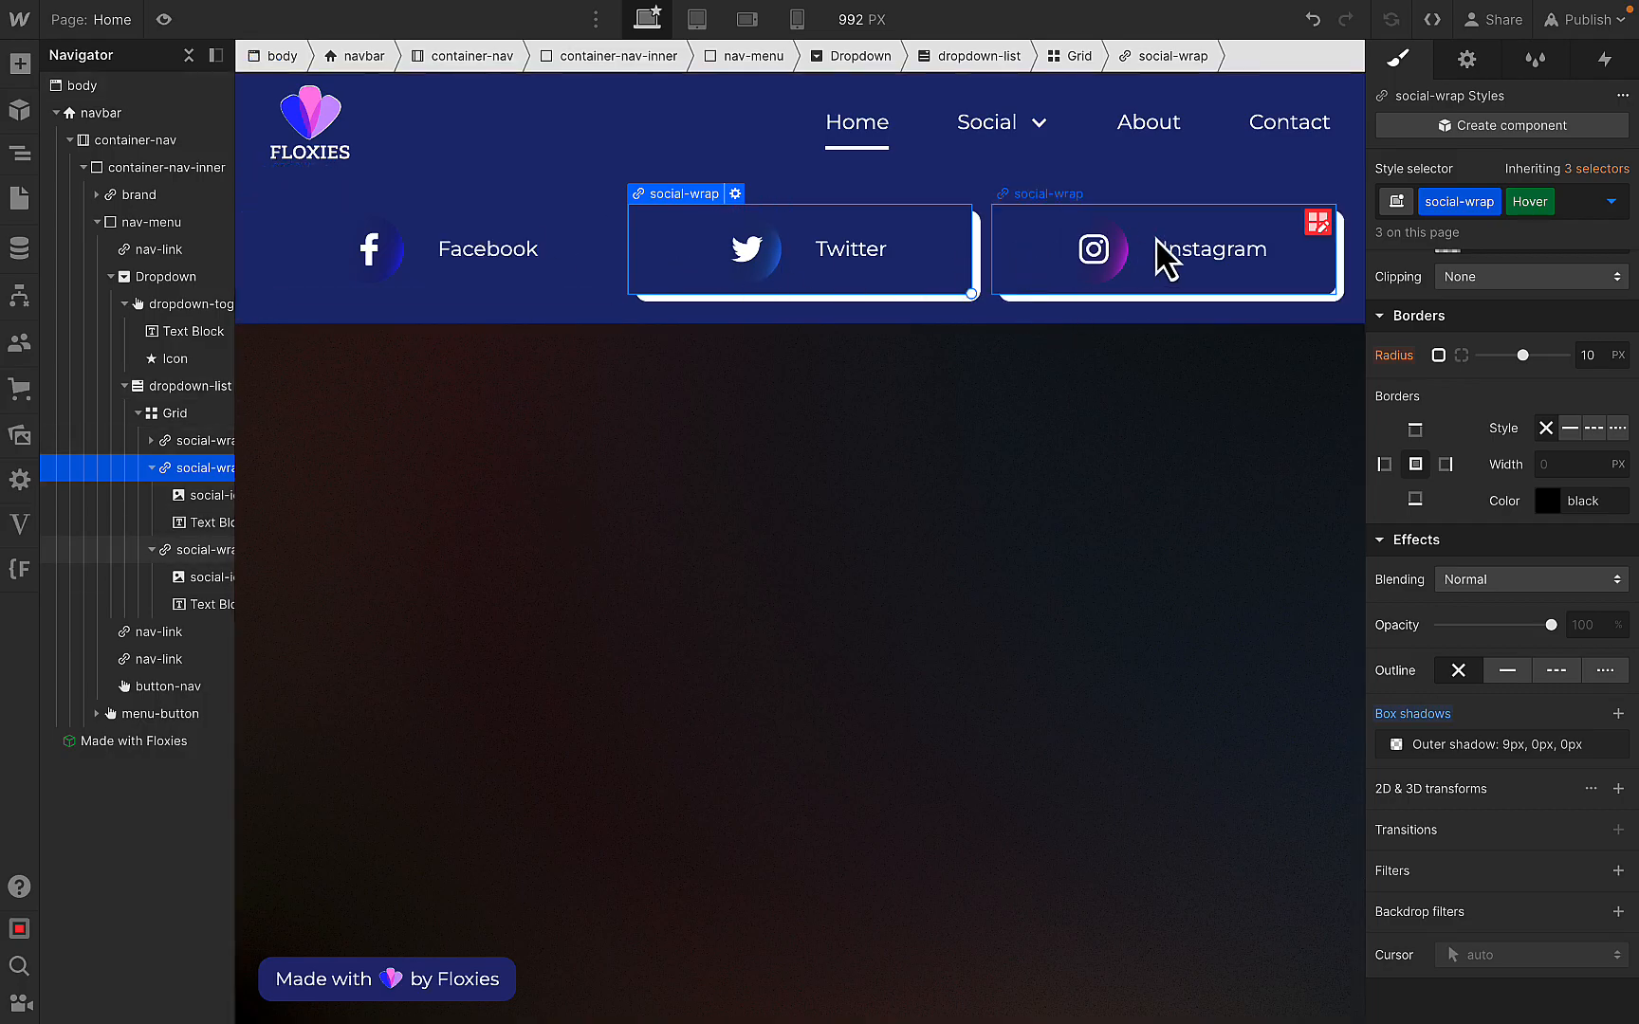
- Return social-wrap to its base state and add an All Properties transition with a 350 ms duration
{"action": "left_click", "coordinate": [1611, 201]}
{"action": "left_click", "coordinate": [1422, 273]}
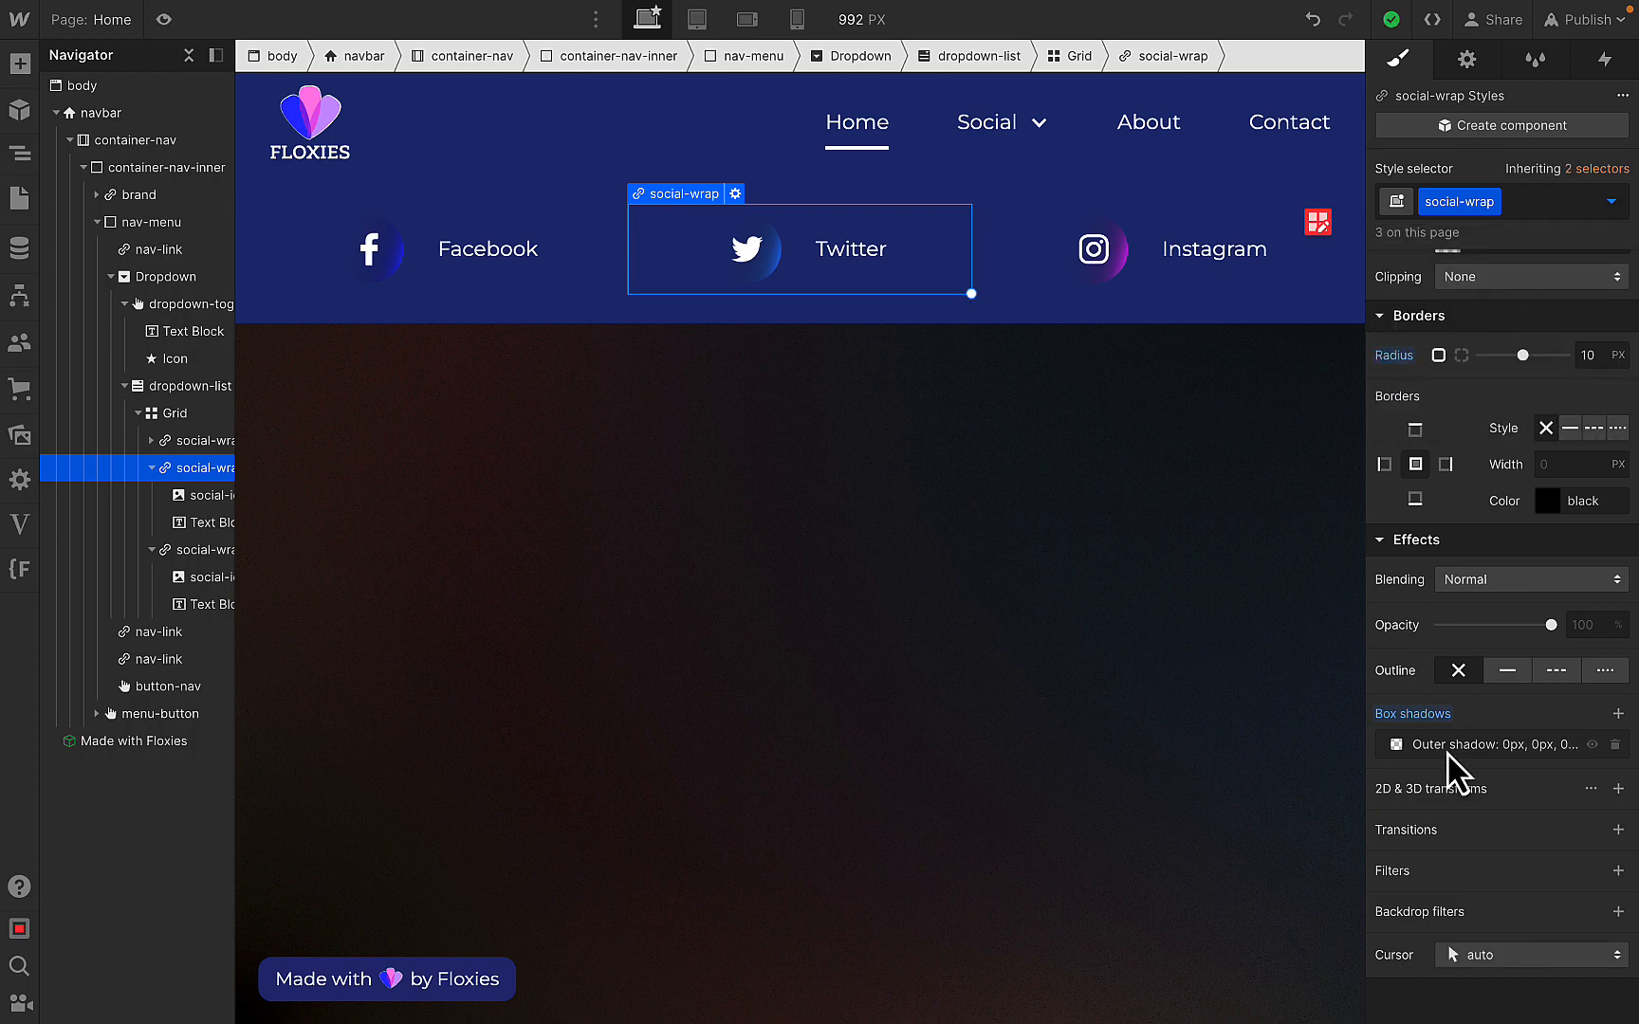
{"action": "left_click", "coordinate": [1618, 830]}
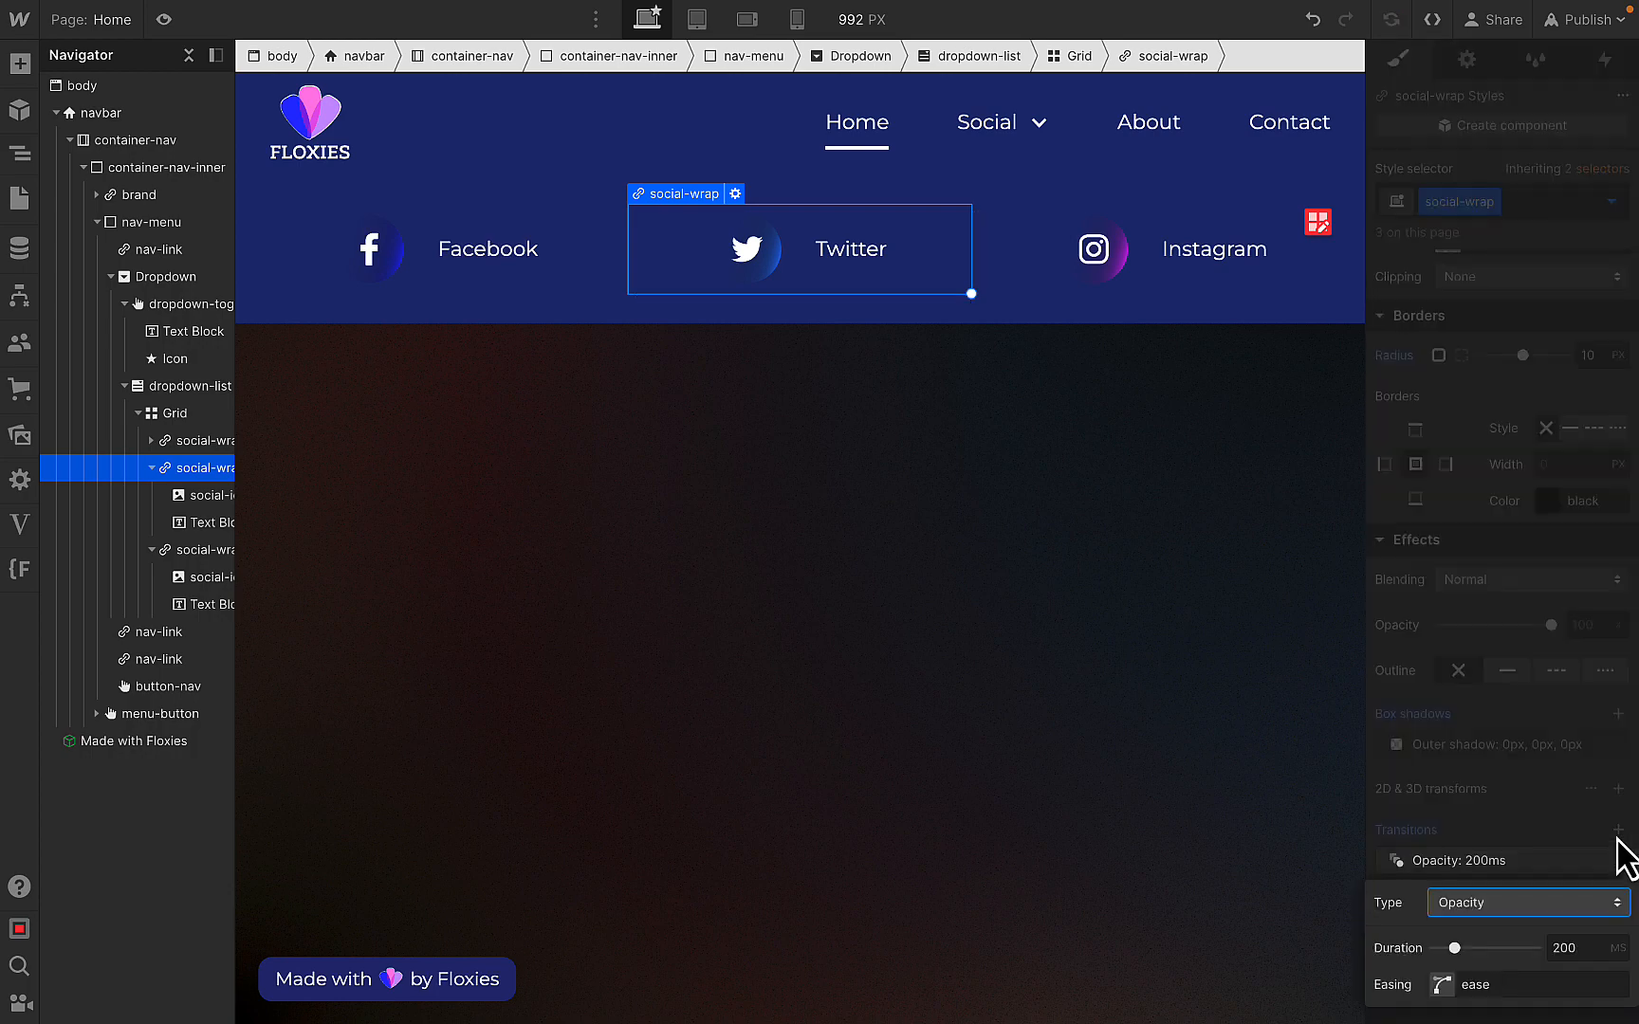
{"action": "left_click", "coordinate": [1490, 901]}
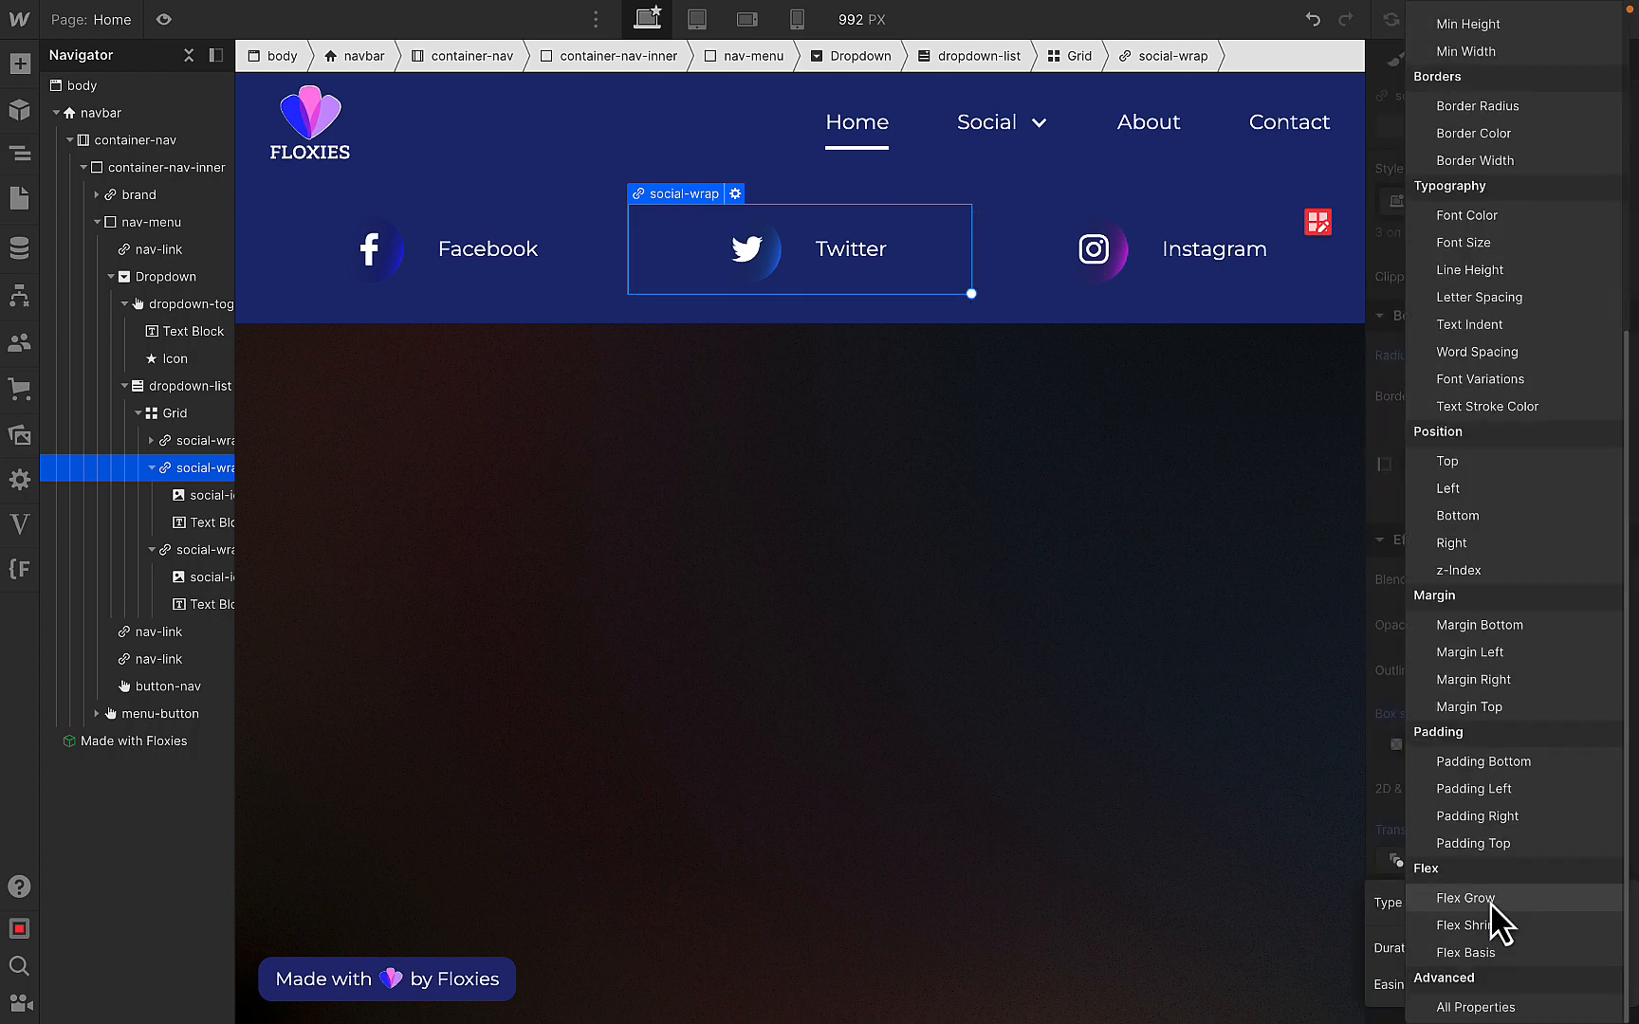
{"action": "left_click", "coordinate": [1476, 1007]}
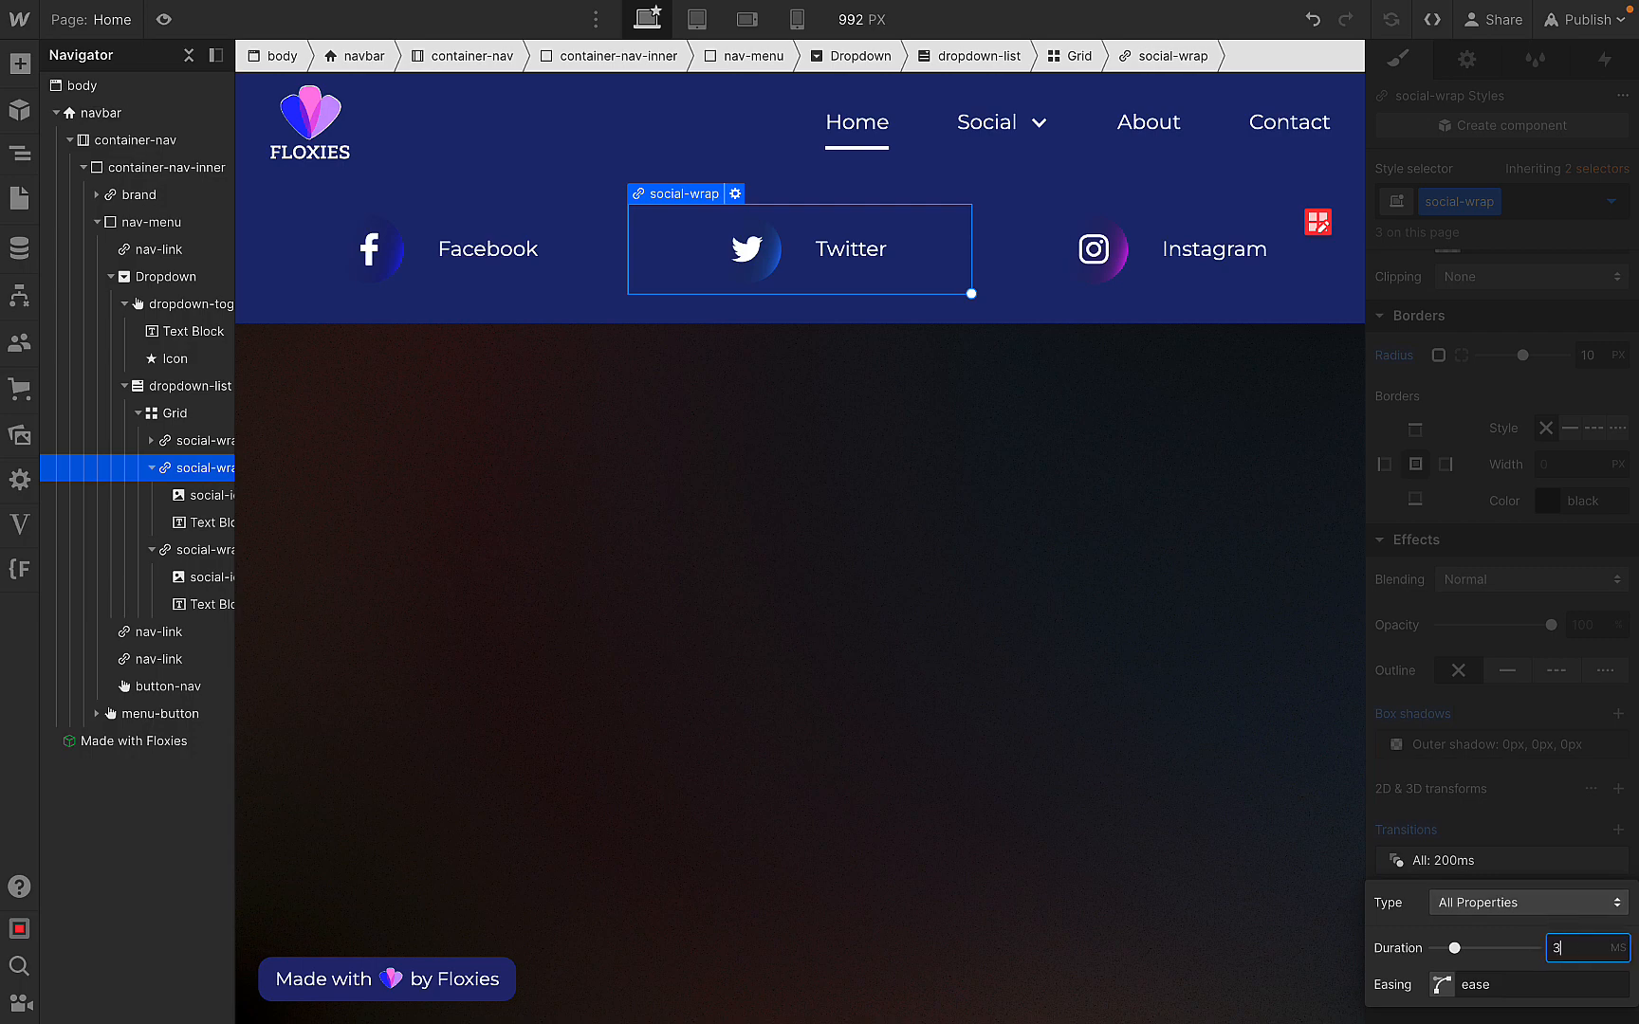
{"action": "left_click", "coordinate": [1537, 778]}
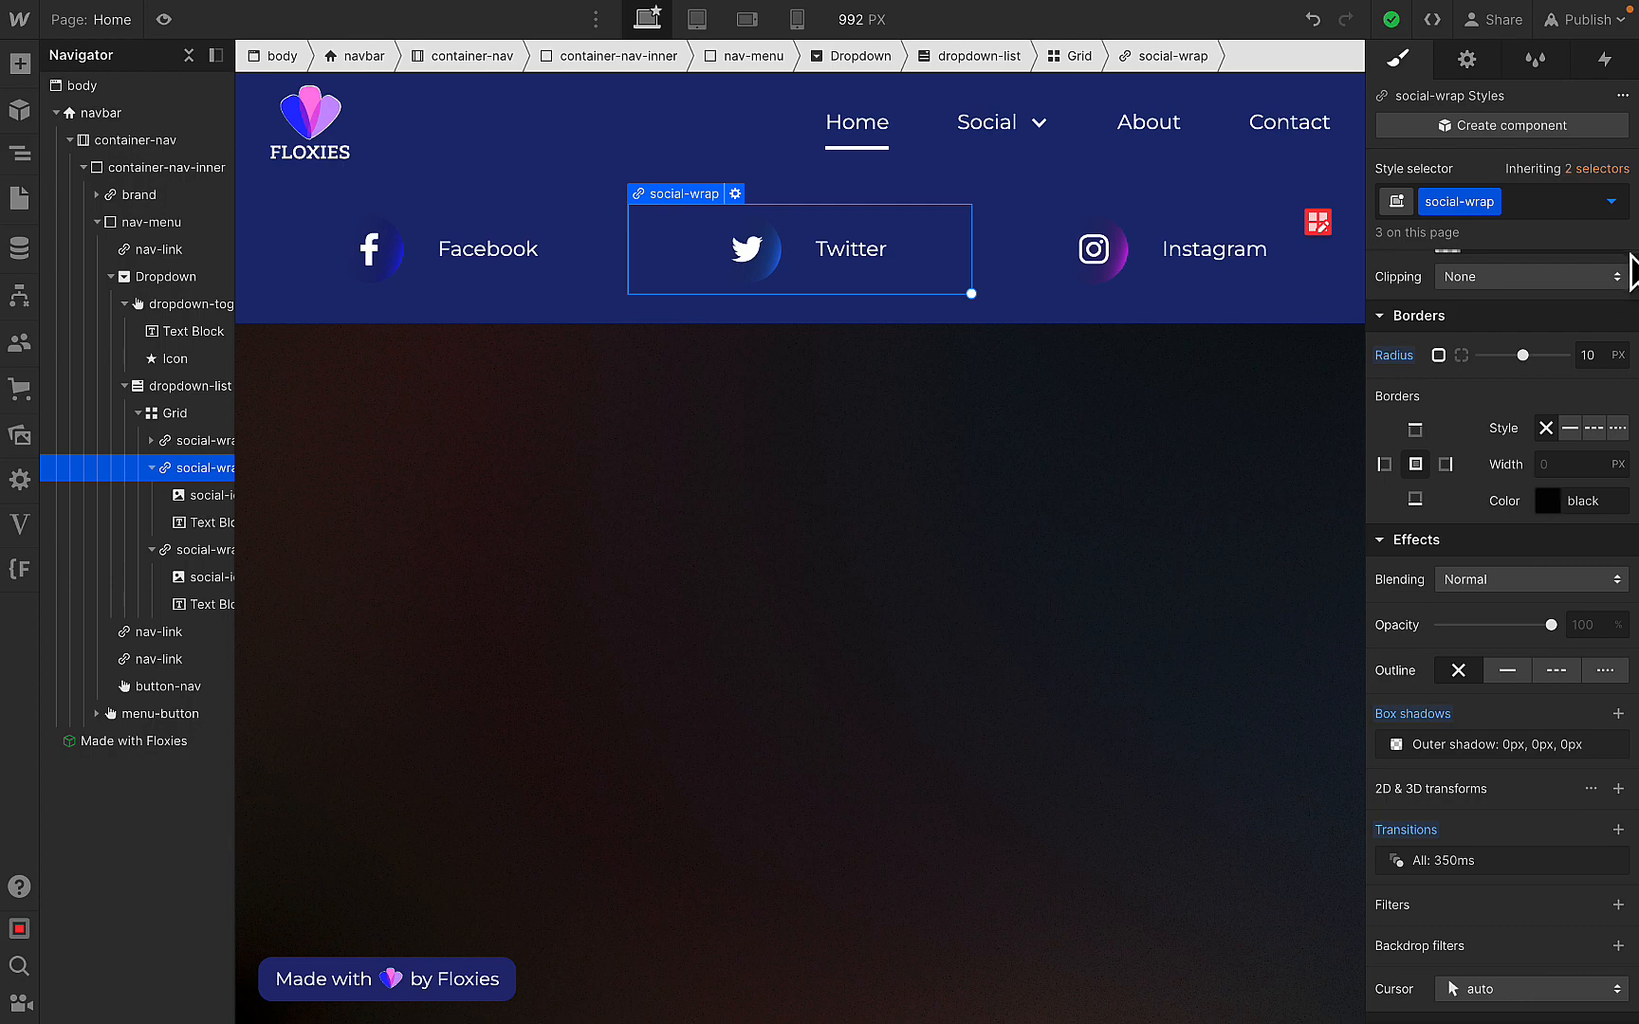
- In social-wrap's Hover state, add a Move transform of -5 px on the Y axis
{"action": "left_click", "coordinate": [1612, 201]}
{"action": "left_click", "coordinate": [1497, 298]}
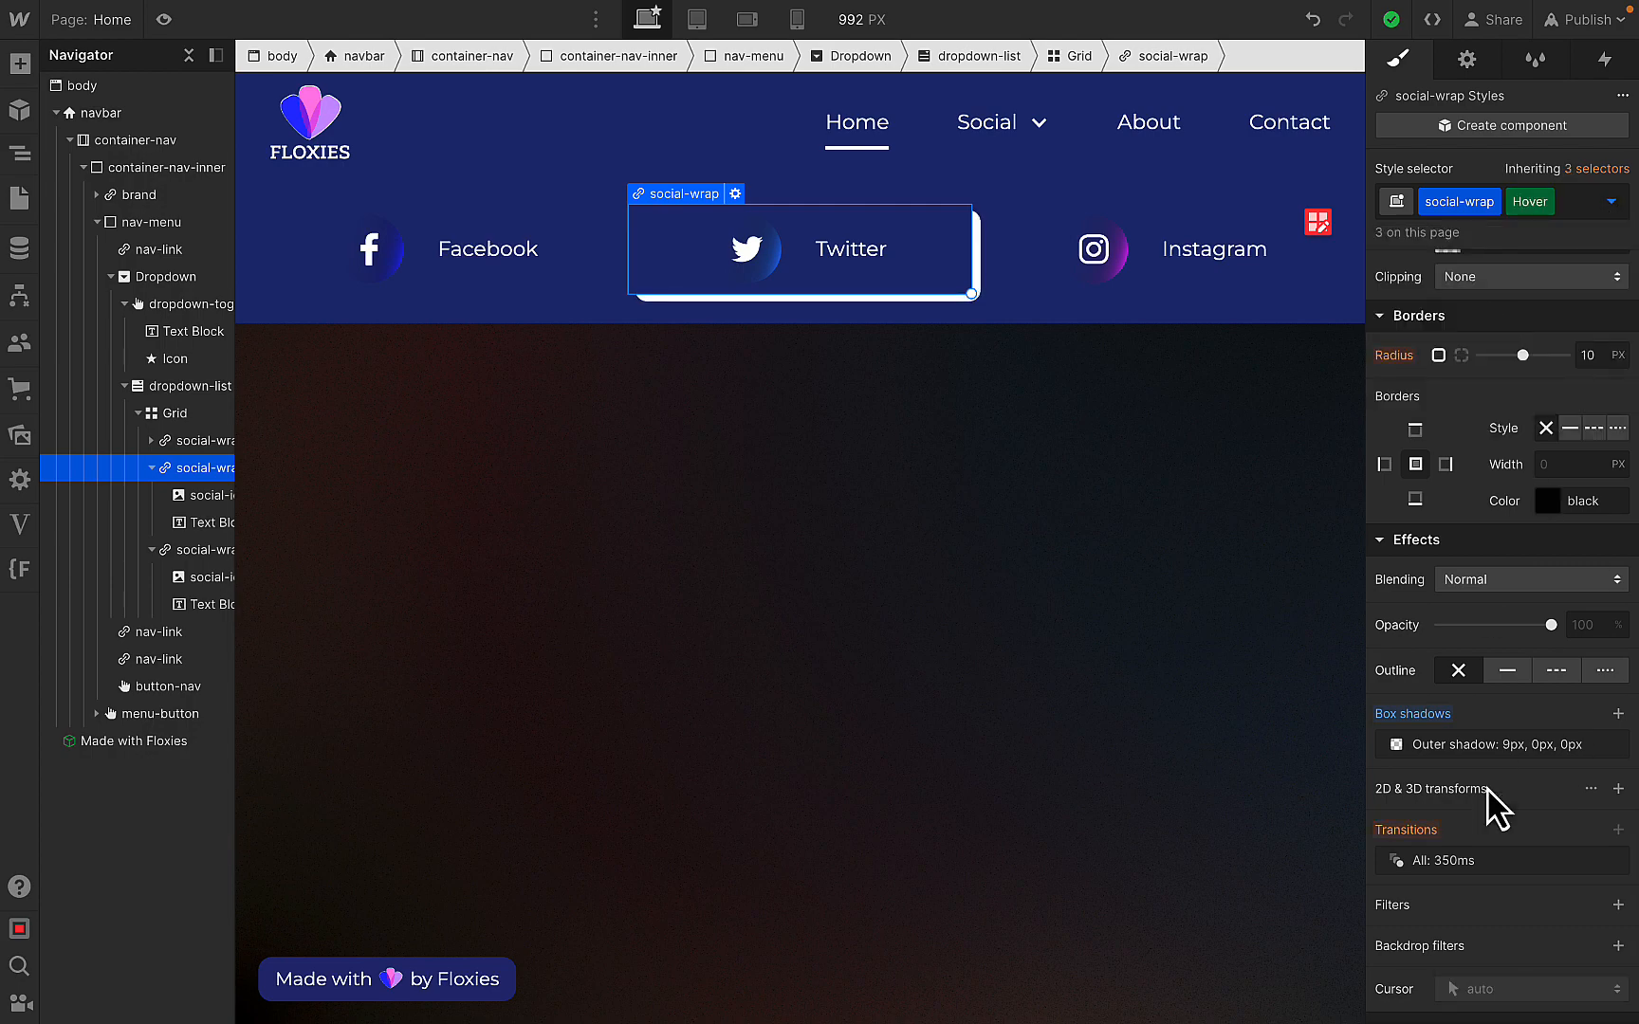
{"action": "left_click", "coordinate": [1616, 790]}
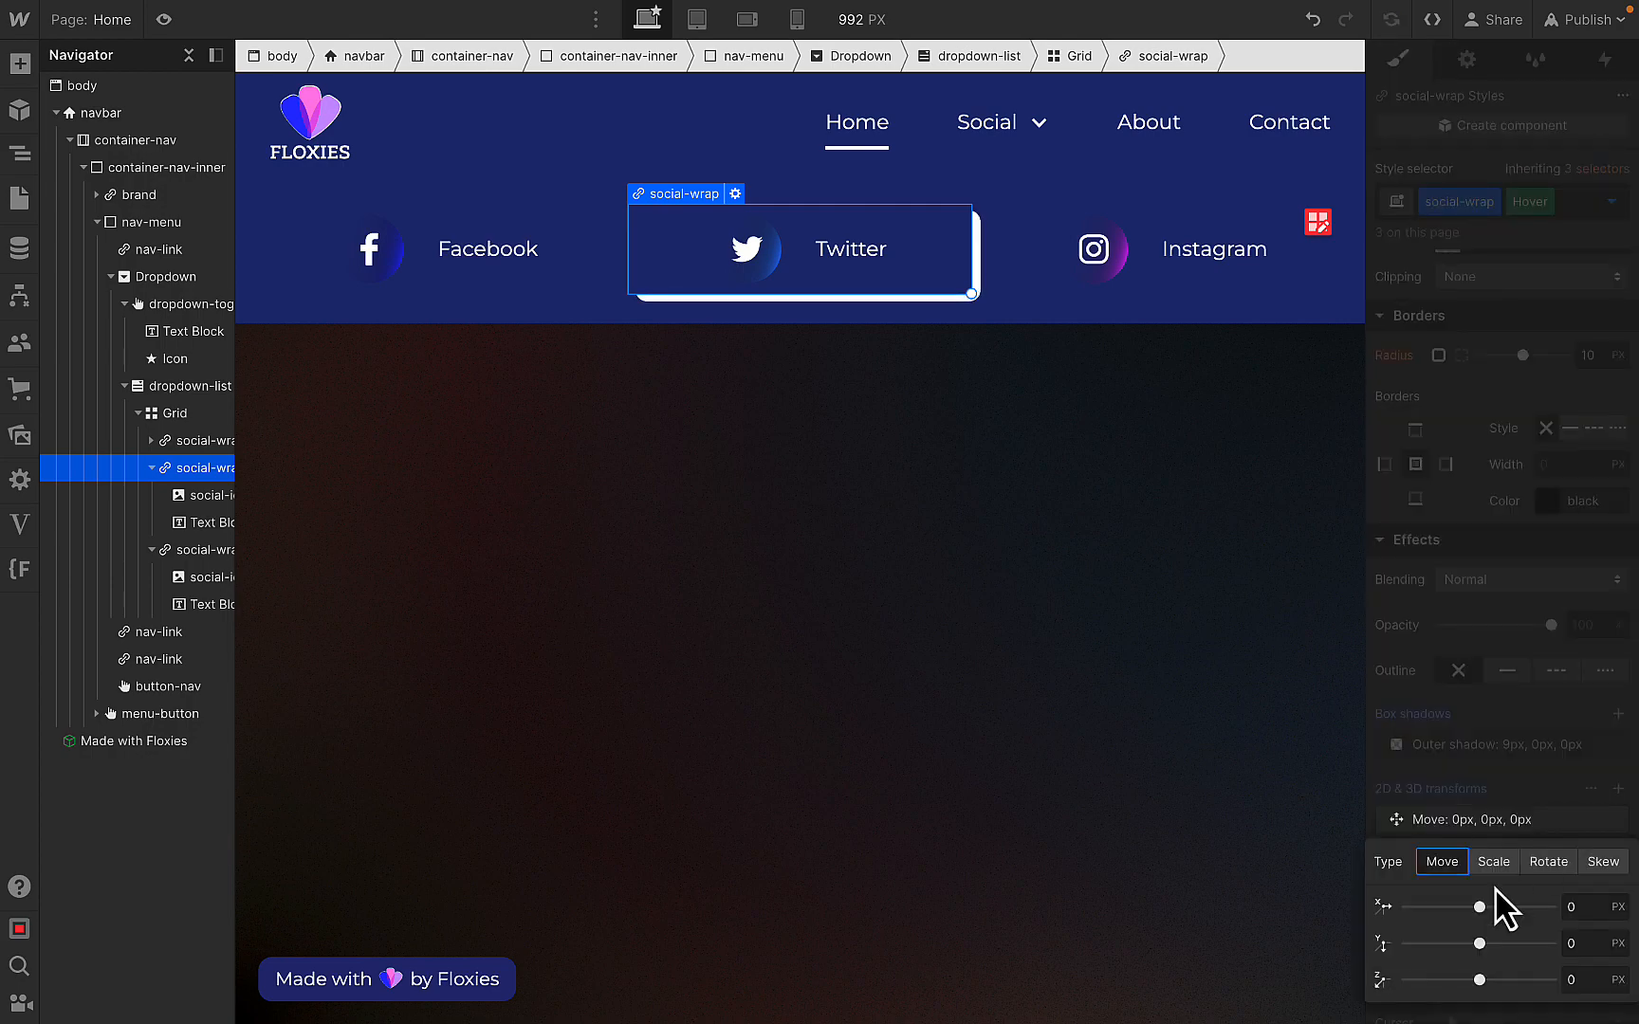
{"action": "left_click", "coordinate": [1591, 944]}
{"action": "type", "text": "-"}
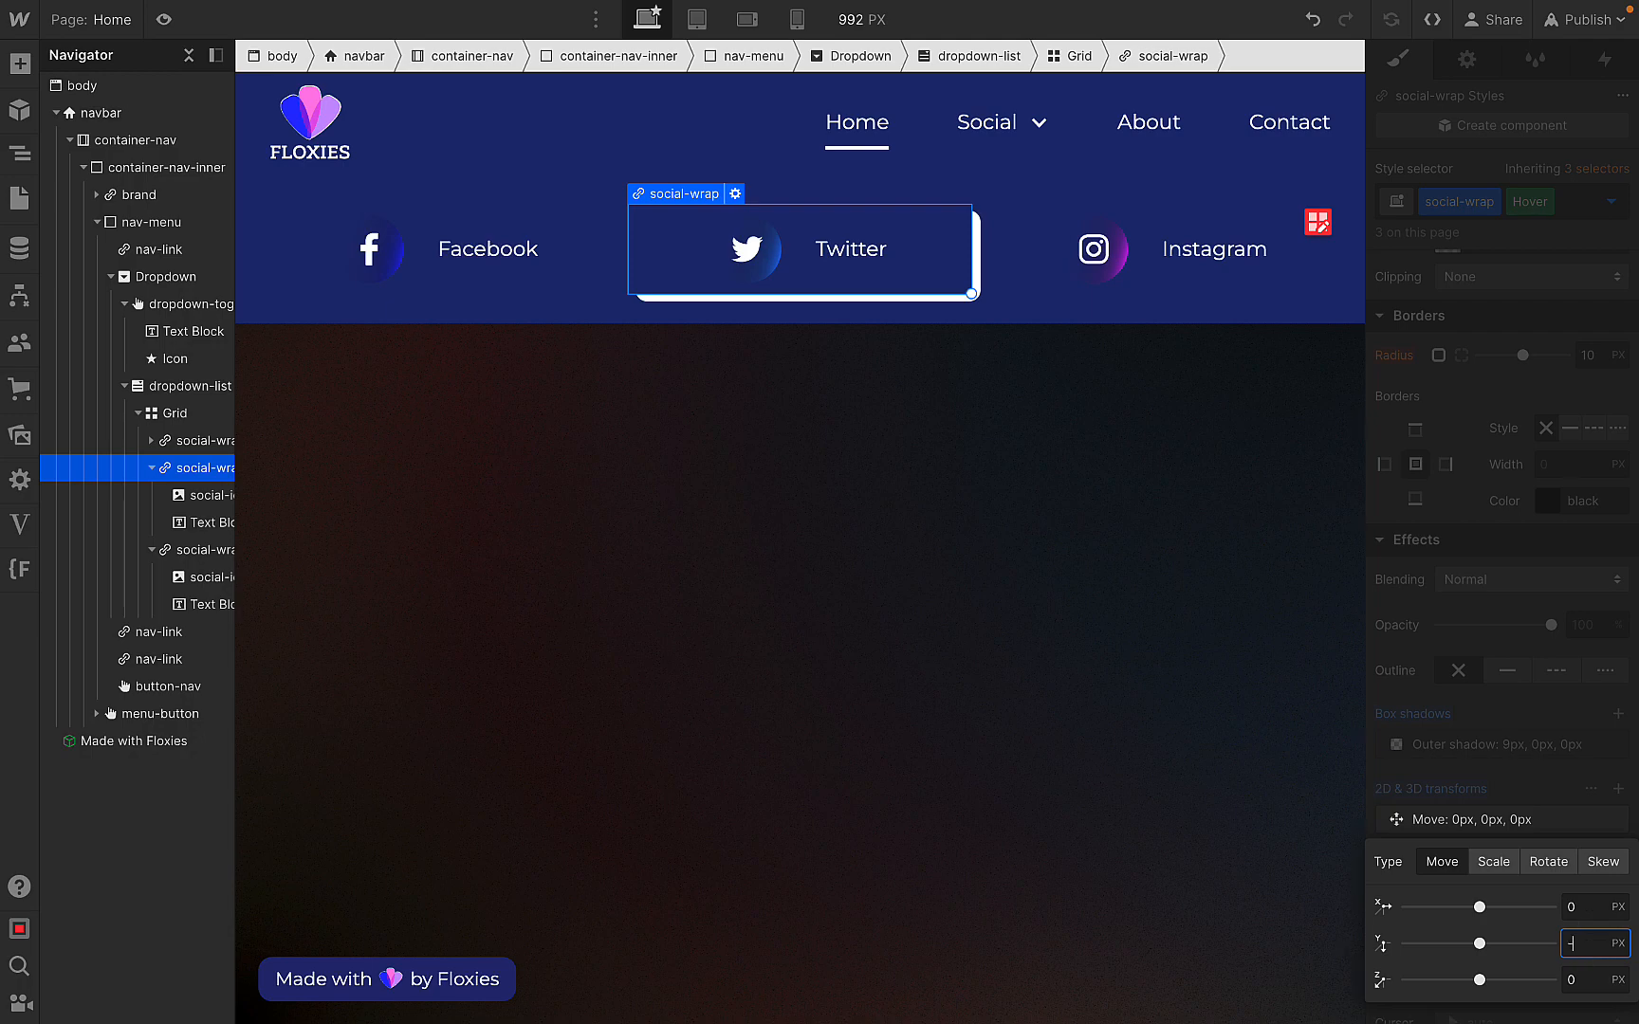
{"action": "type", "text": "5"}
{"action": "left_click", "coordinate": [1512, 682]}
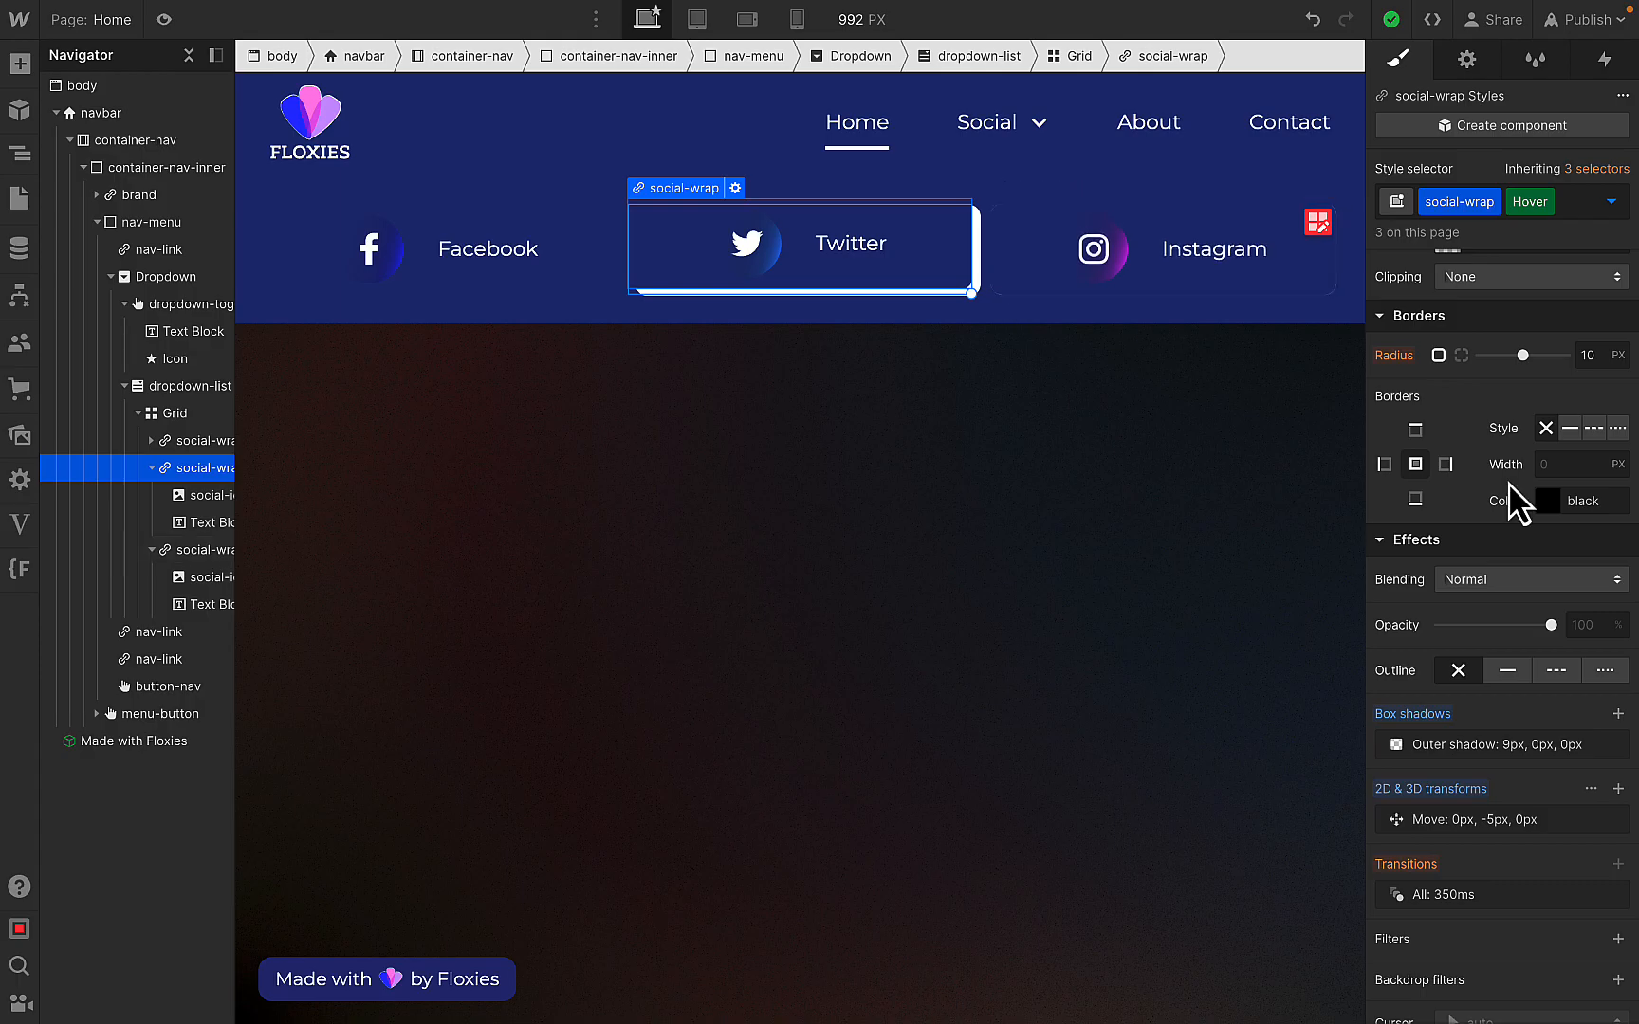
- Set social-wrap's Hover background color to the purple #780f9e
{"action": "scroll", "coordinate": [1518, 541], "scroll_direction": "up", "scroll_amount": 4}
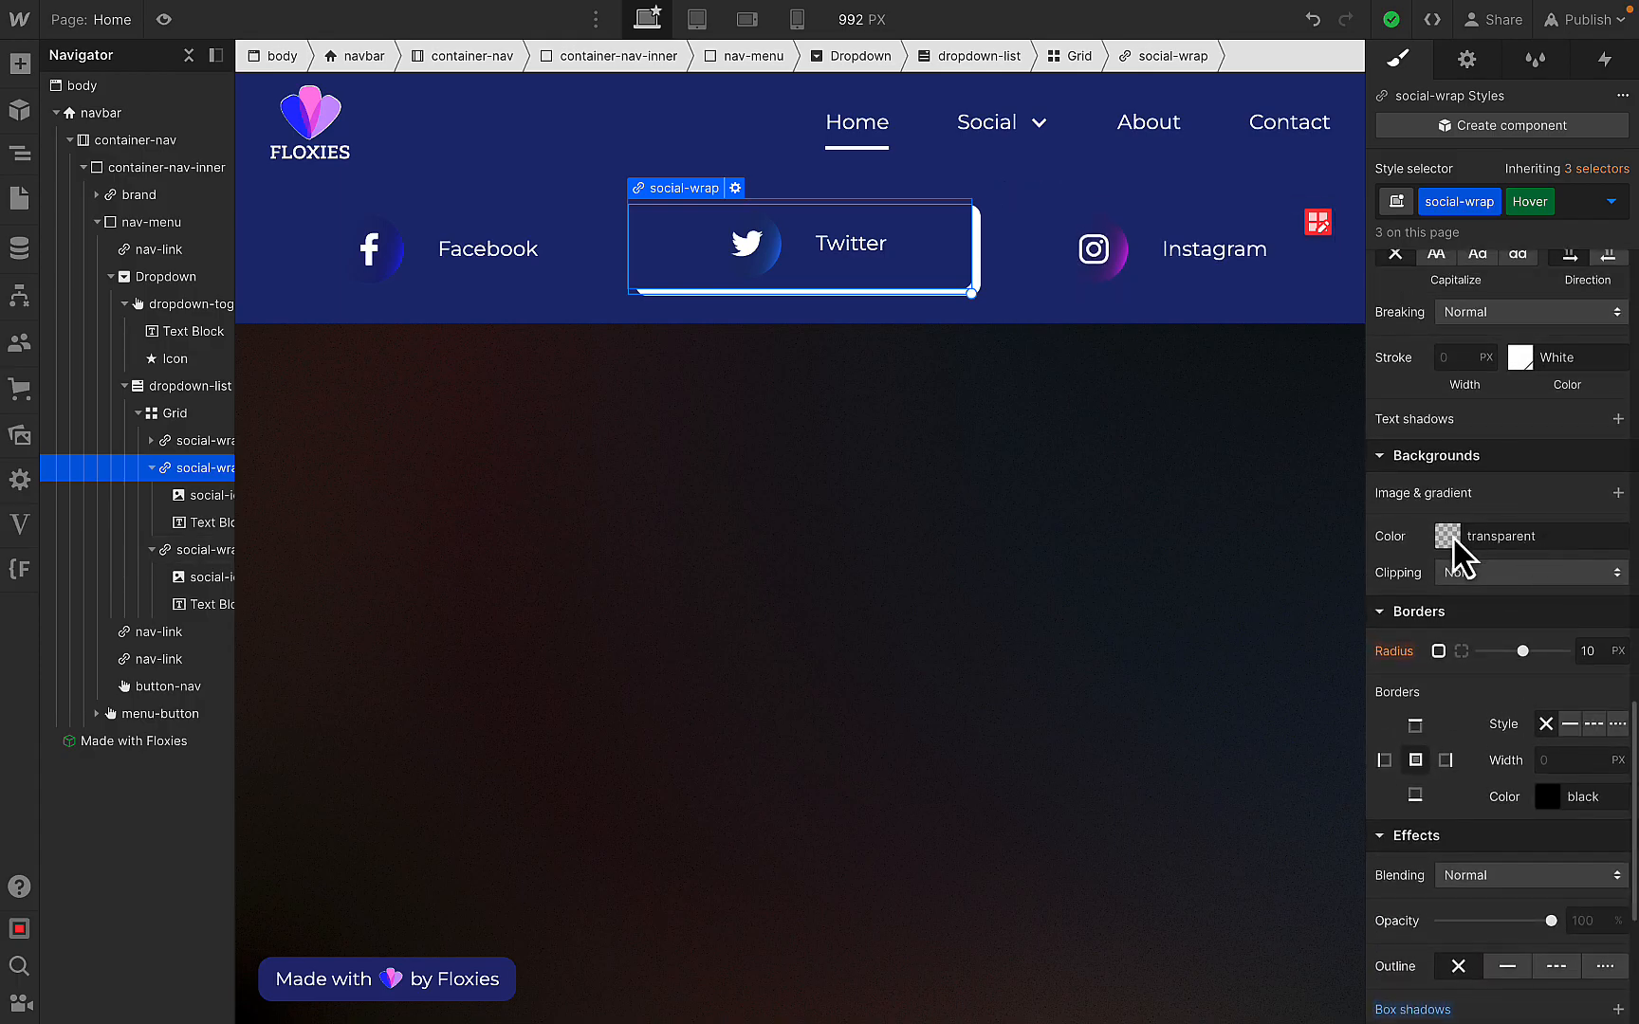
{"action": "left_click", "coordinate": [1449, 535]}
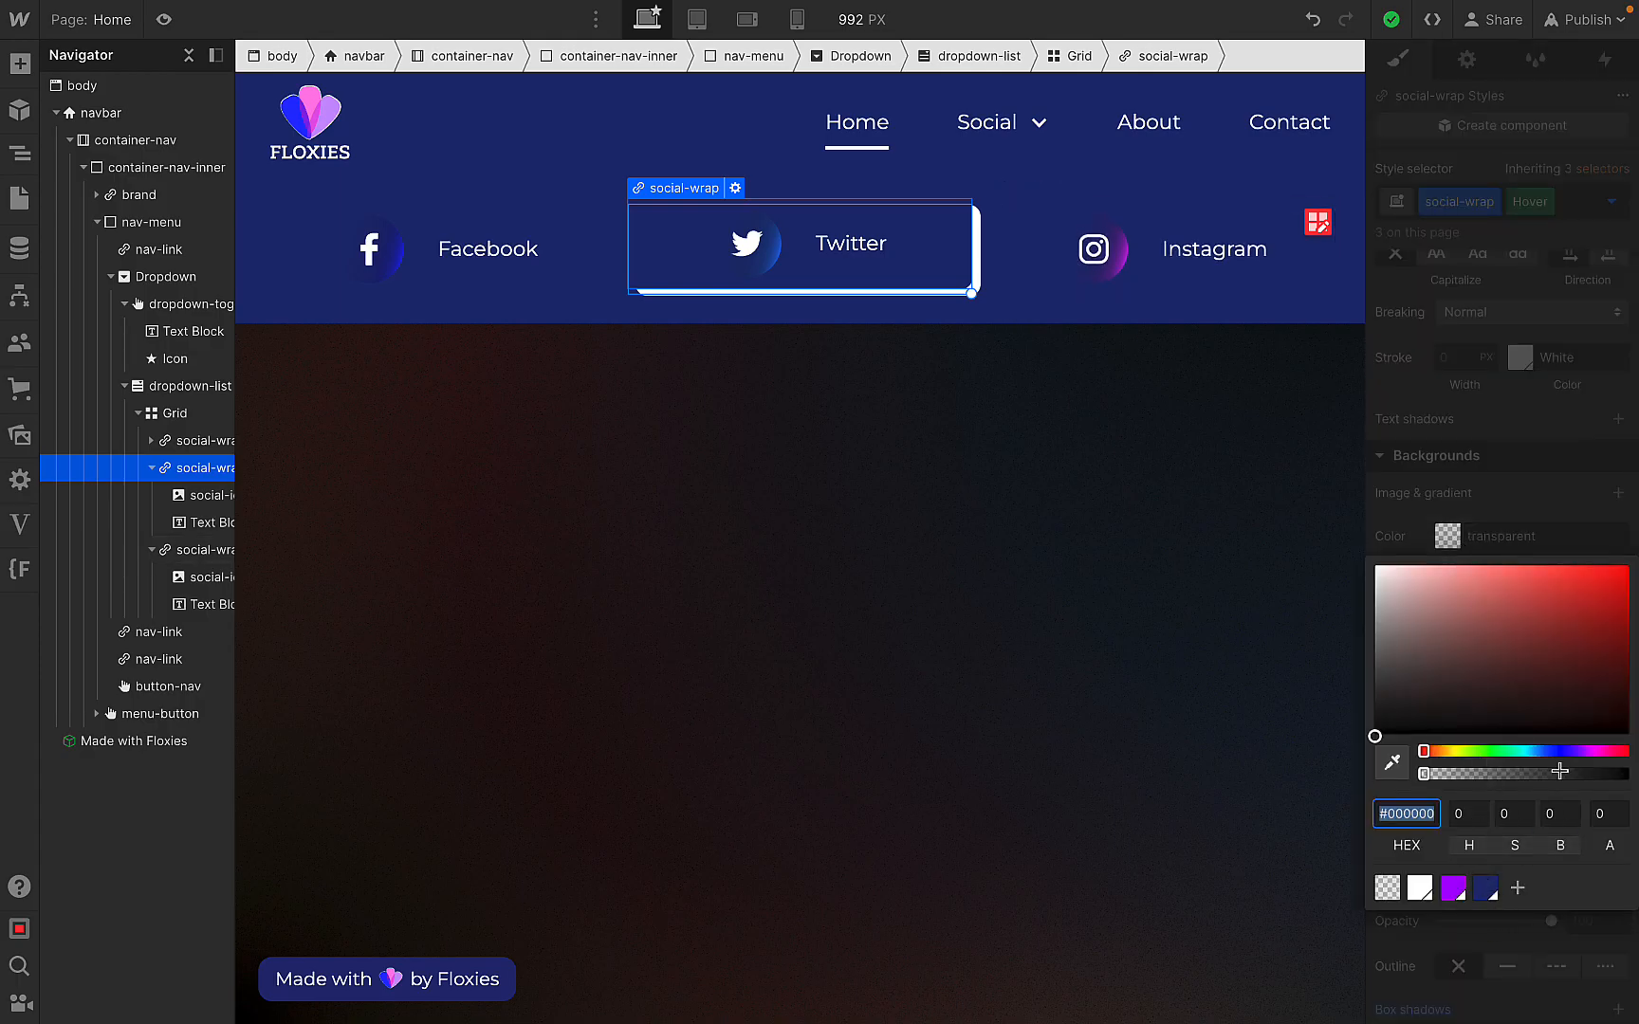
{"action": "left_click", "coordinate": [1581, 751]}
{"action": "left_click_drag", "start_coordinate": [1580, 674], "coordinate": [1605, 634]}
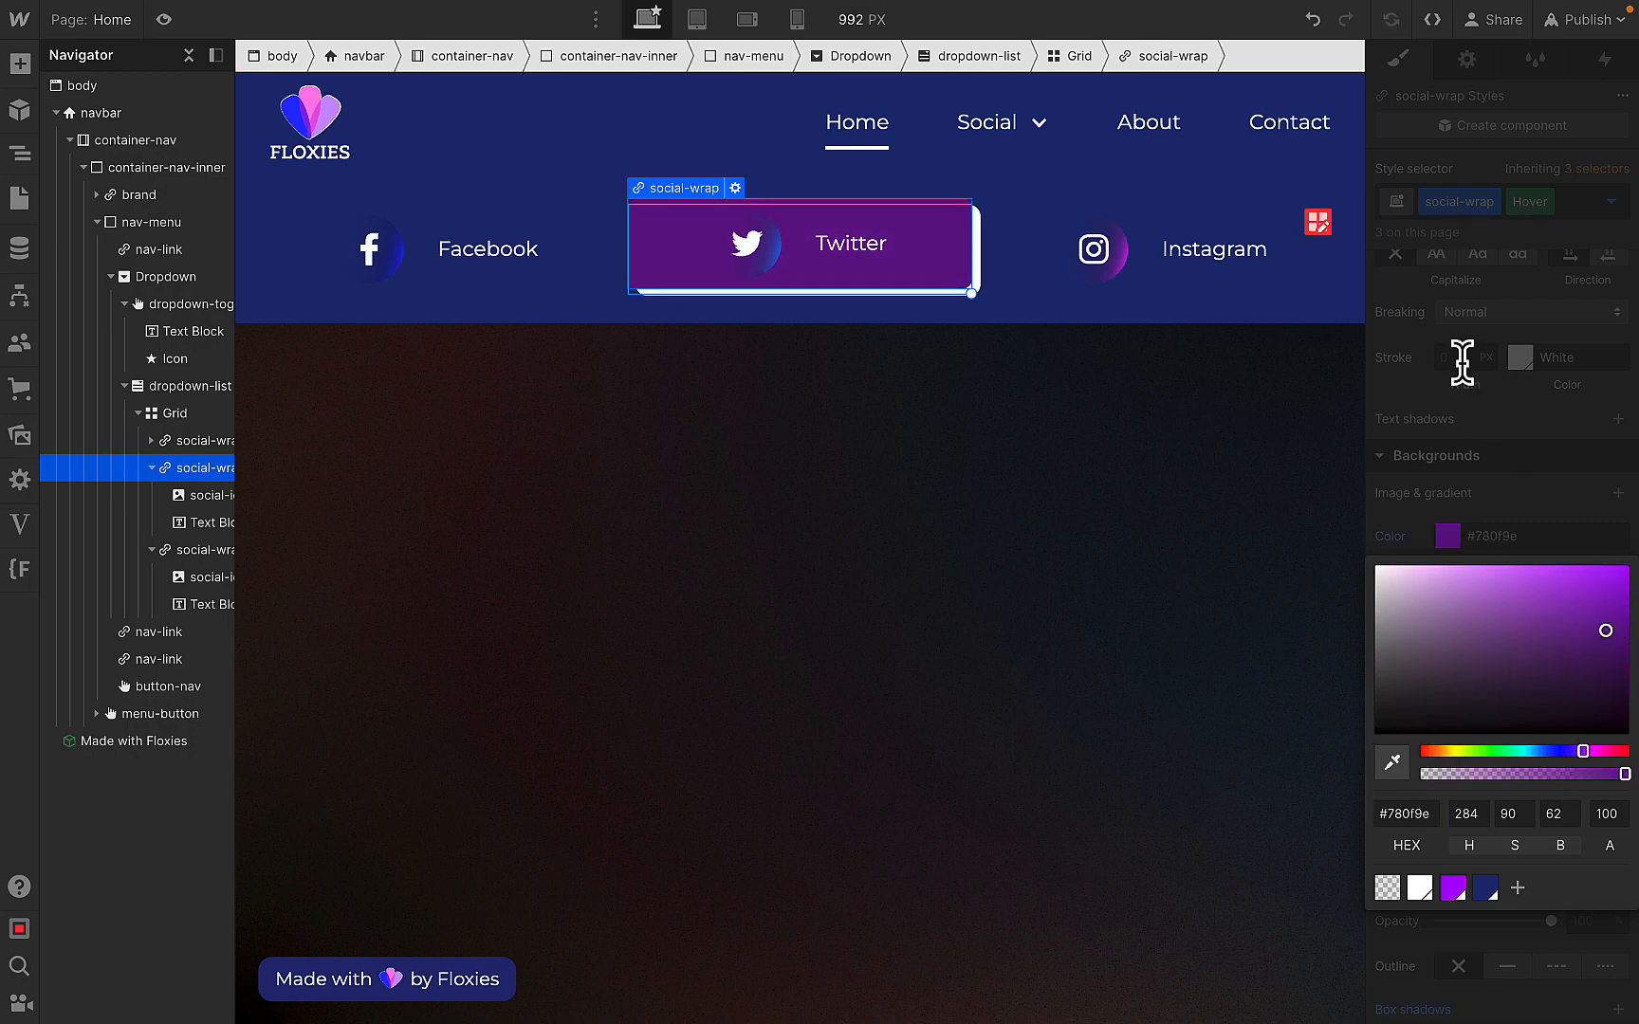
{"action": "left_click", "coordinate": [1462, 360]}
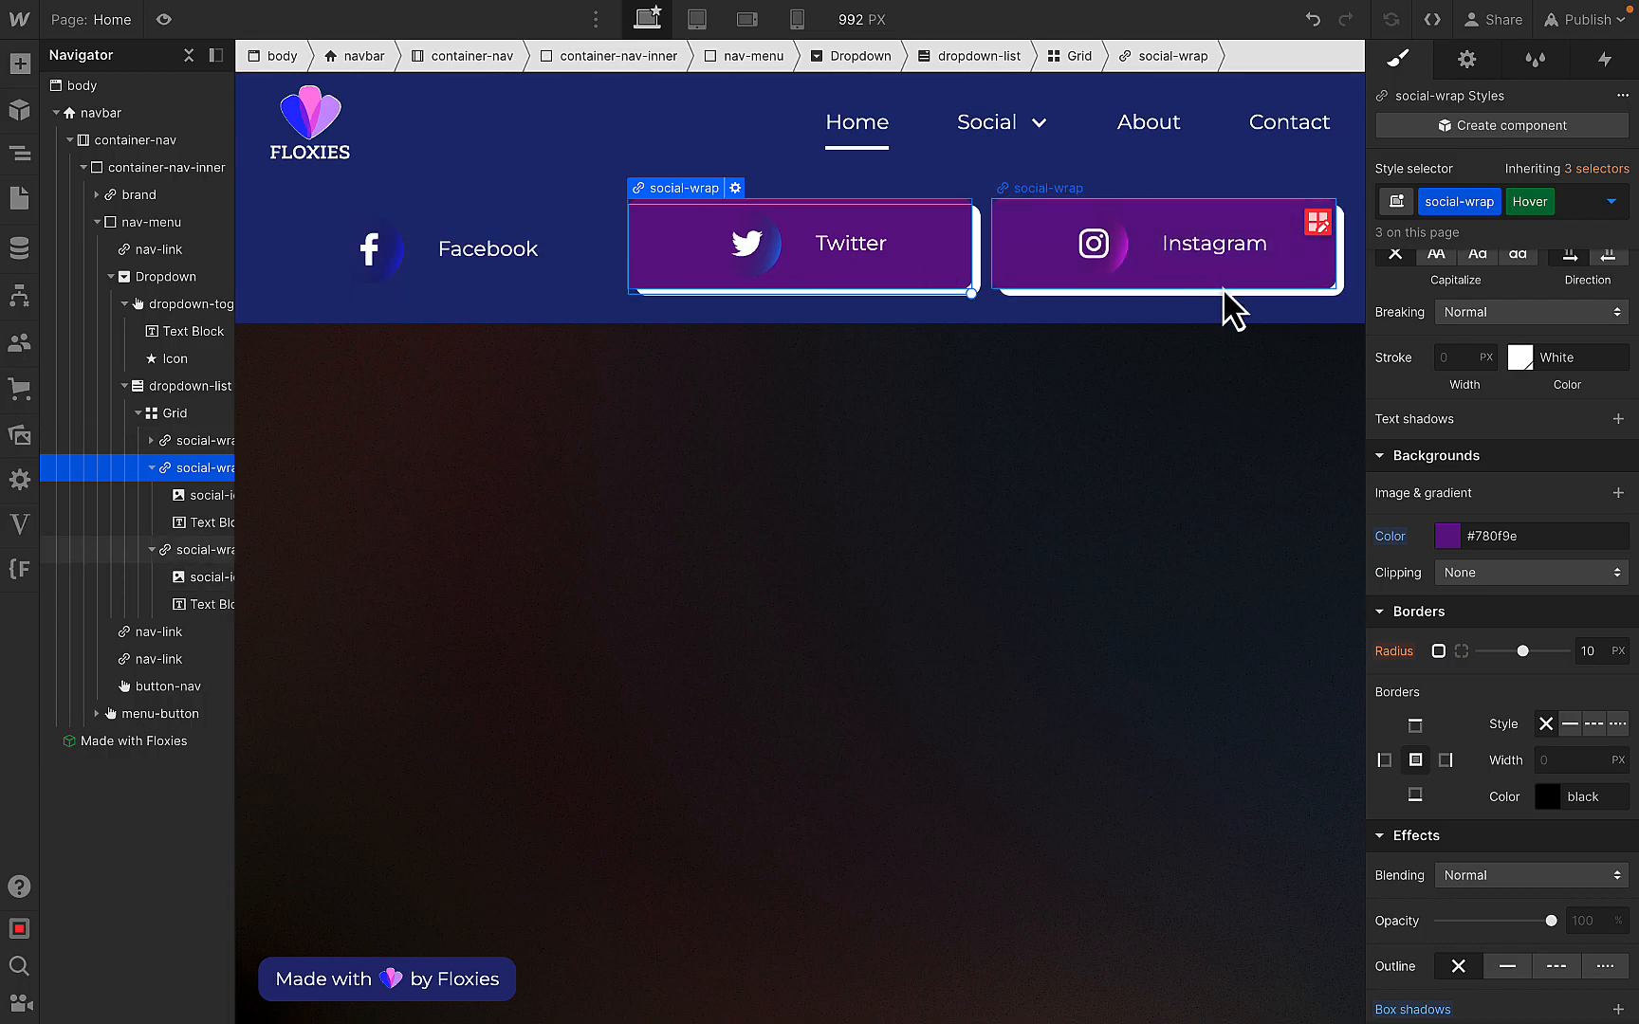
{"action": "left_click", "coordinate": [1206, 317]}
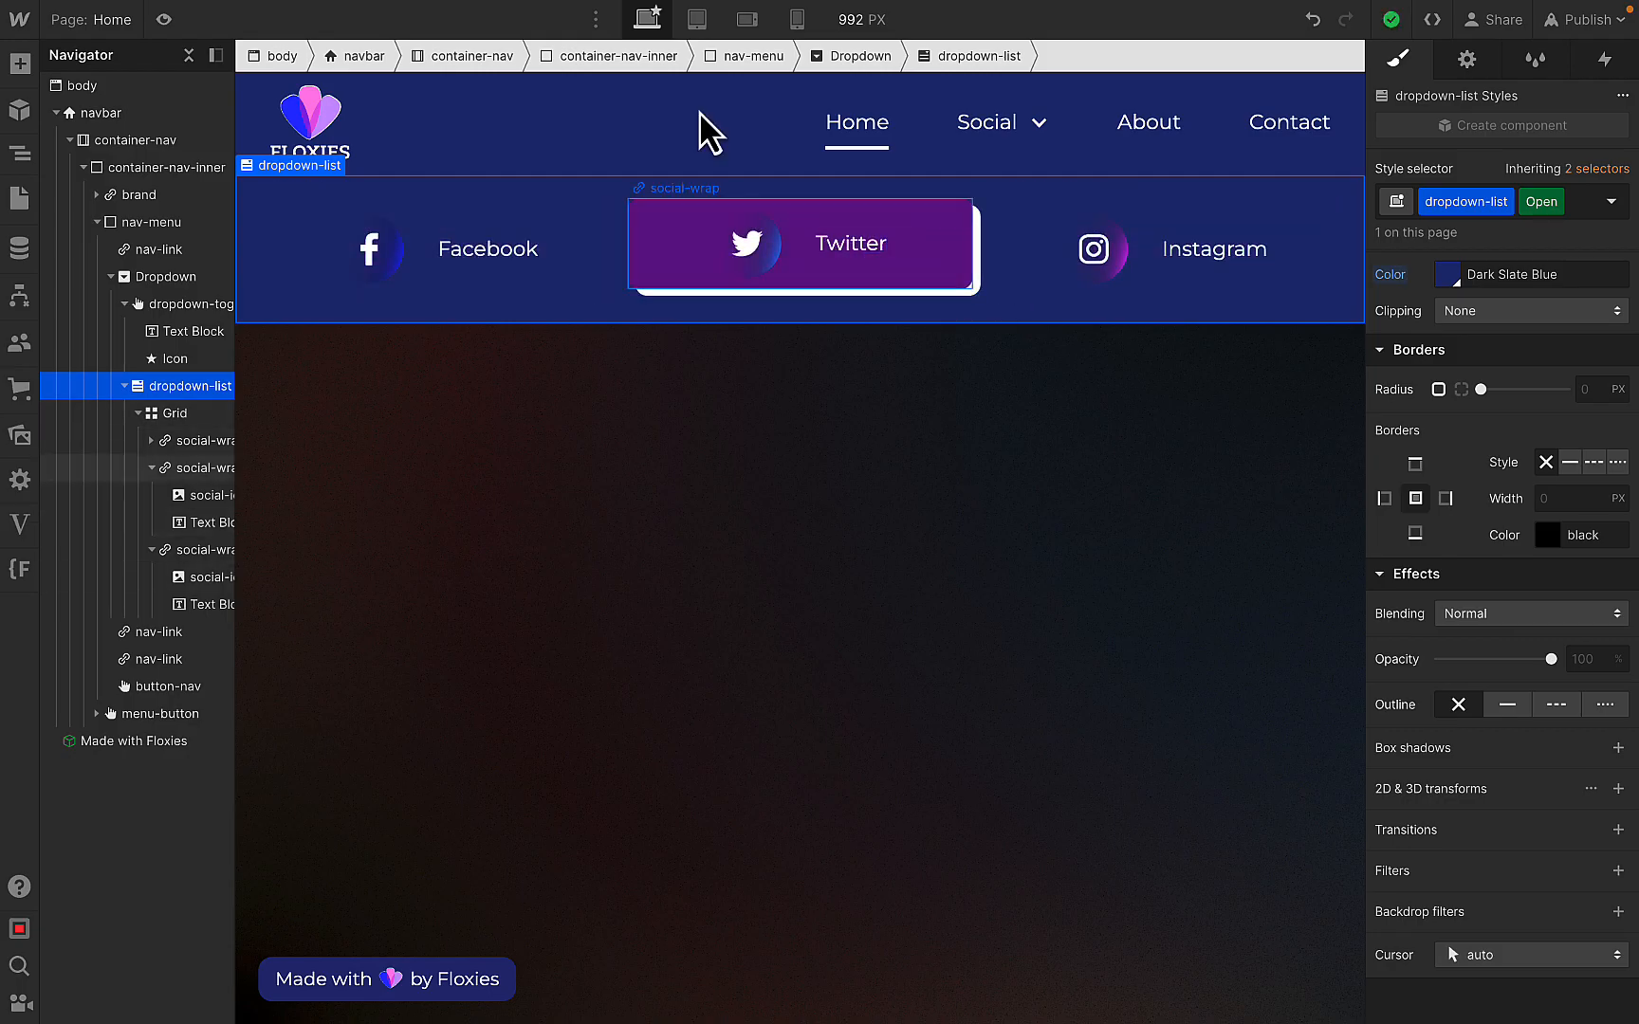
- Switch to the Tablet breakpoint and show the navbar's menu-button menu on the canvas
{"action": "left_click", "coordinate": [690, 21]}
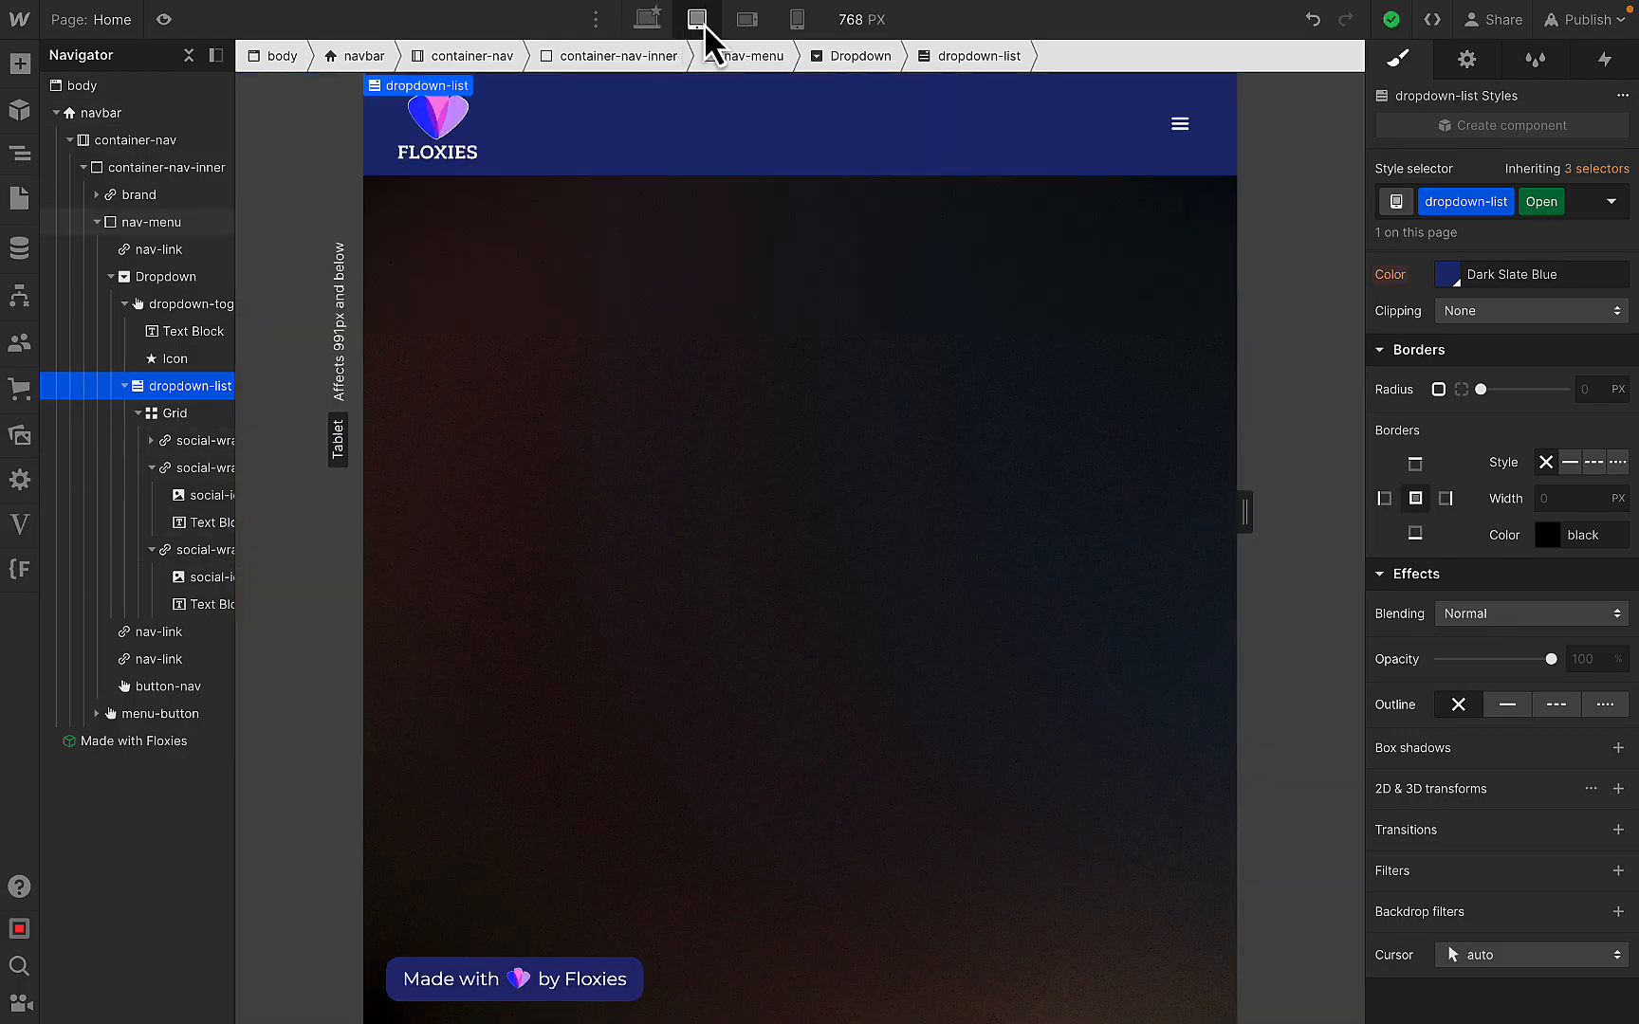
{"action": "left_click", "coordinate": [1175, 152]}
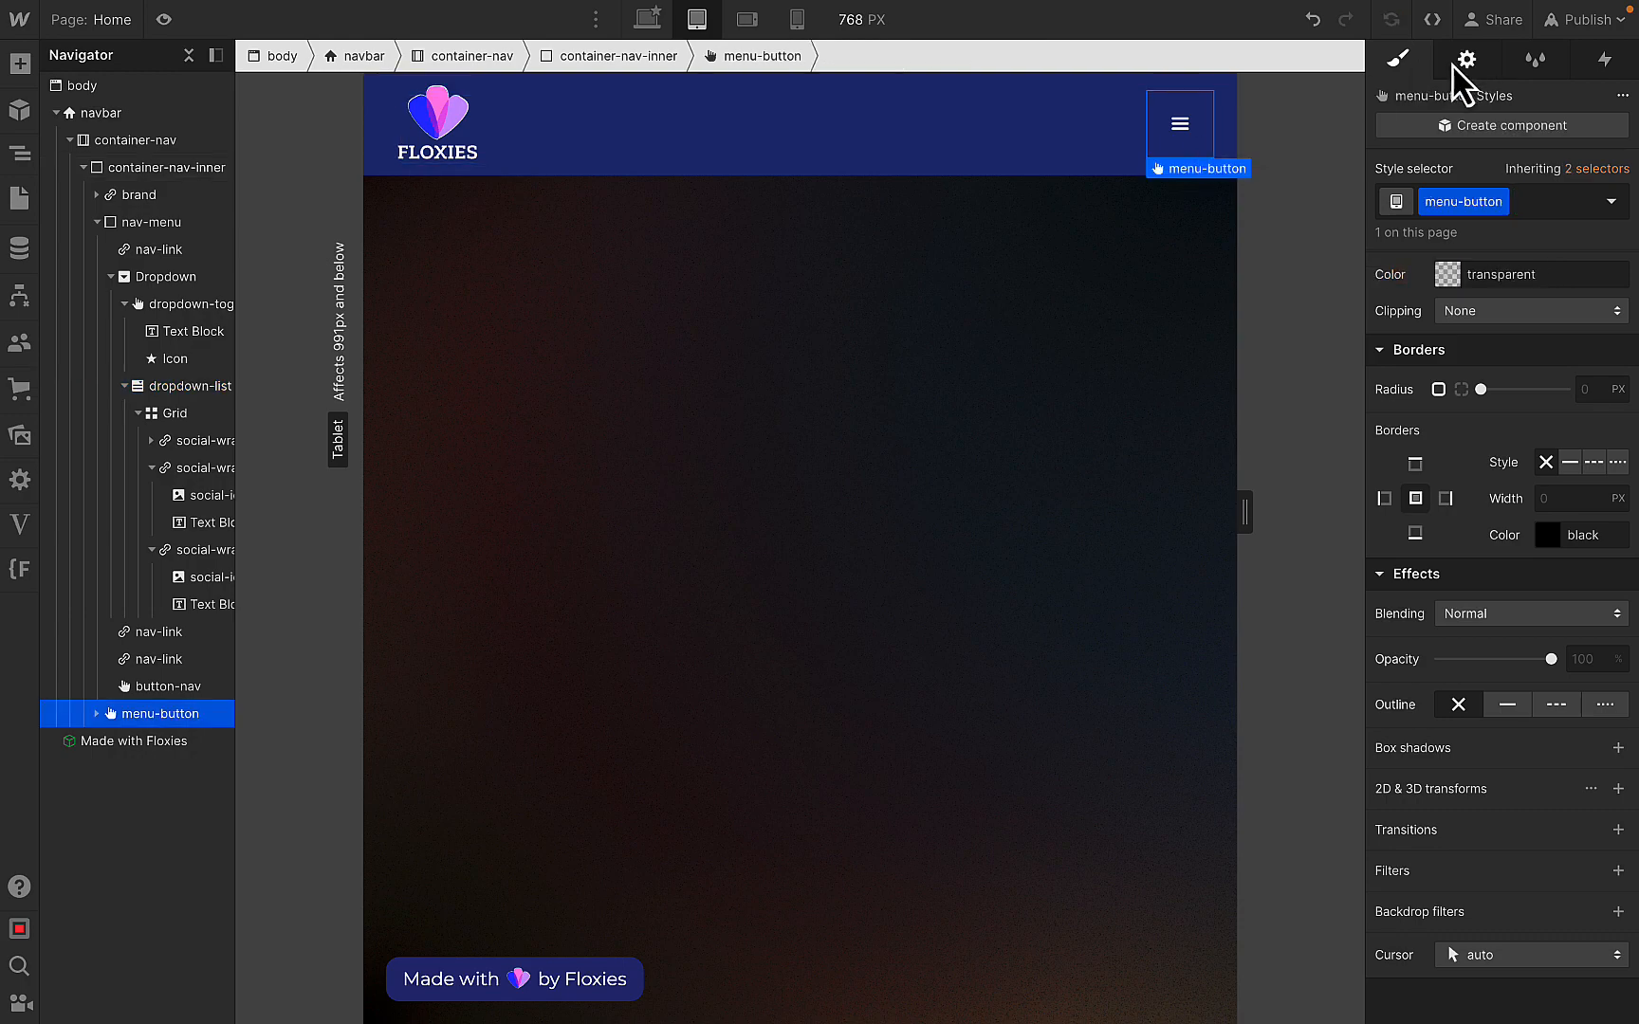
{"action": "left_click", "coordinate": [1466, 61]}
{"action": "left_click", "coordinate": [1384, 69]}
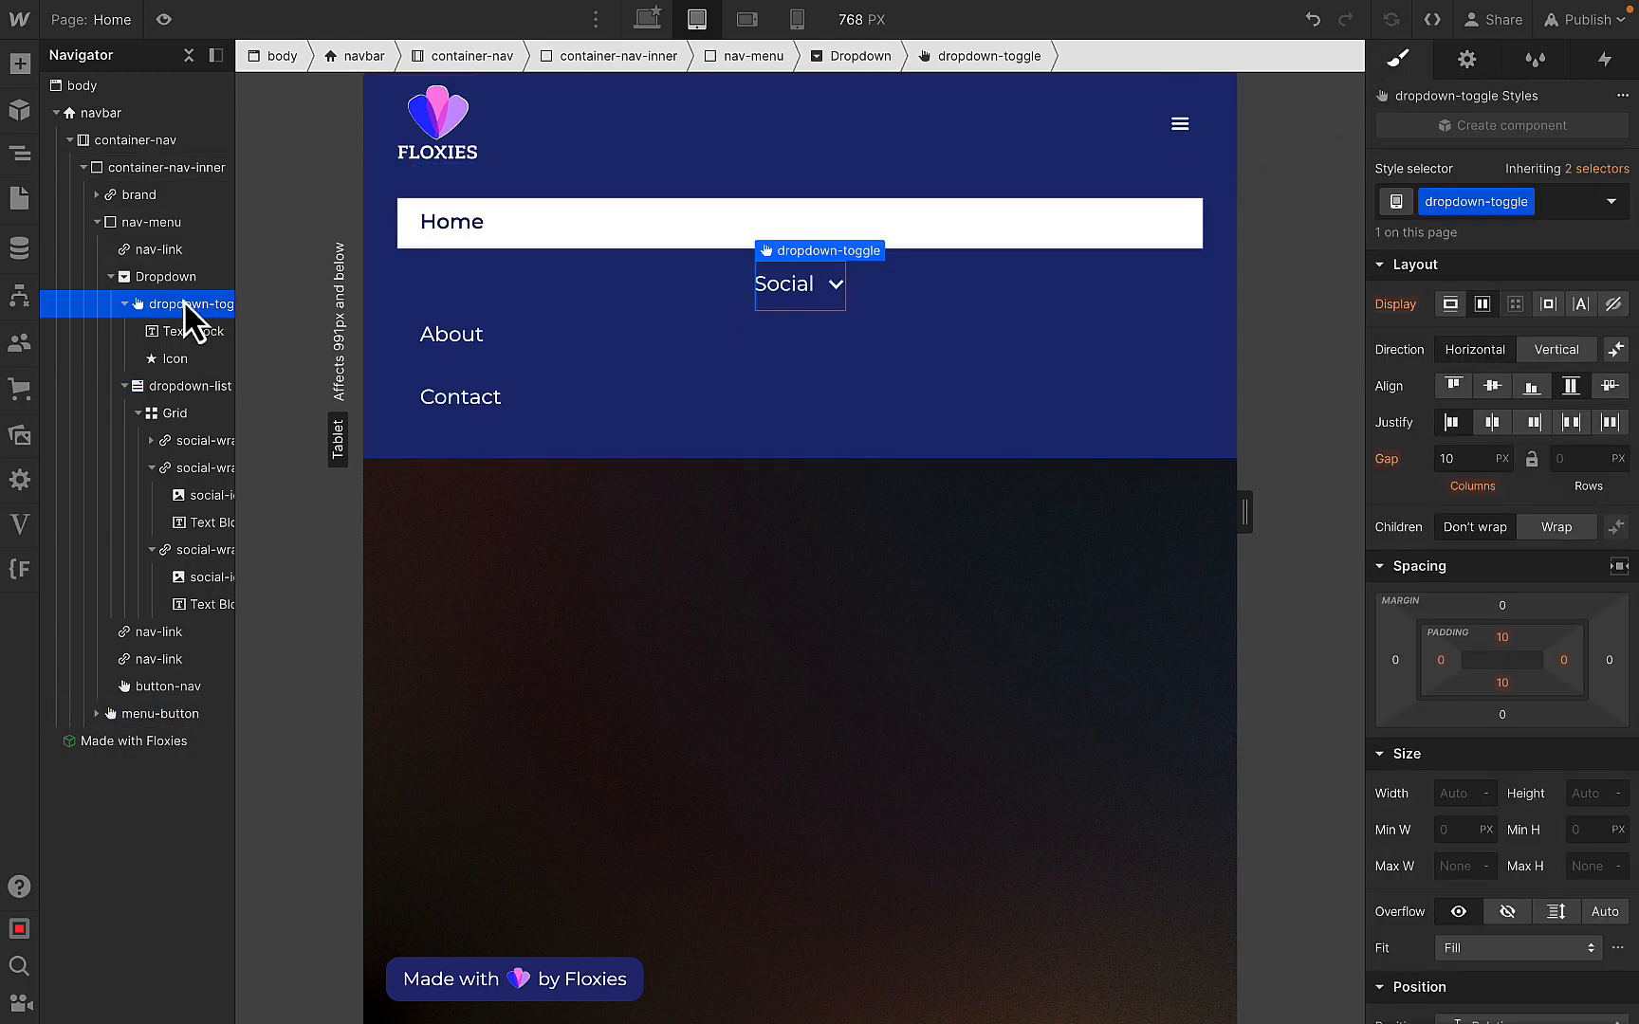
- Give the Dropdown element the class "dropdown" and set its width to 100%
{"action": "left_click", "coordinate": [160, 278]}
{"action": "left_click", "coordinate": [1434, 203]}
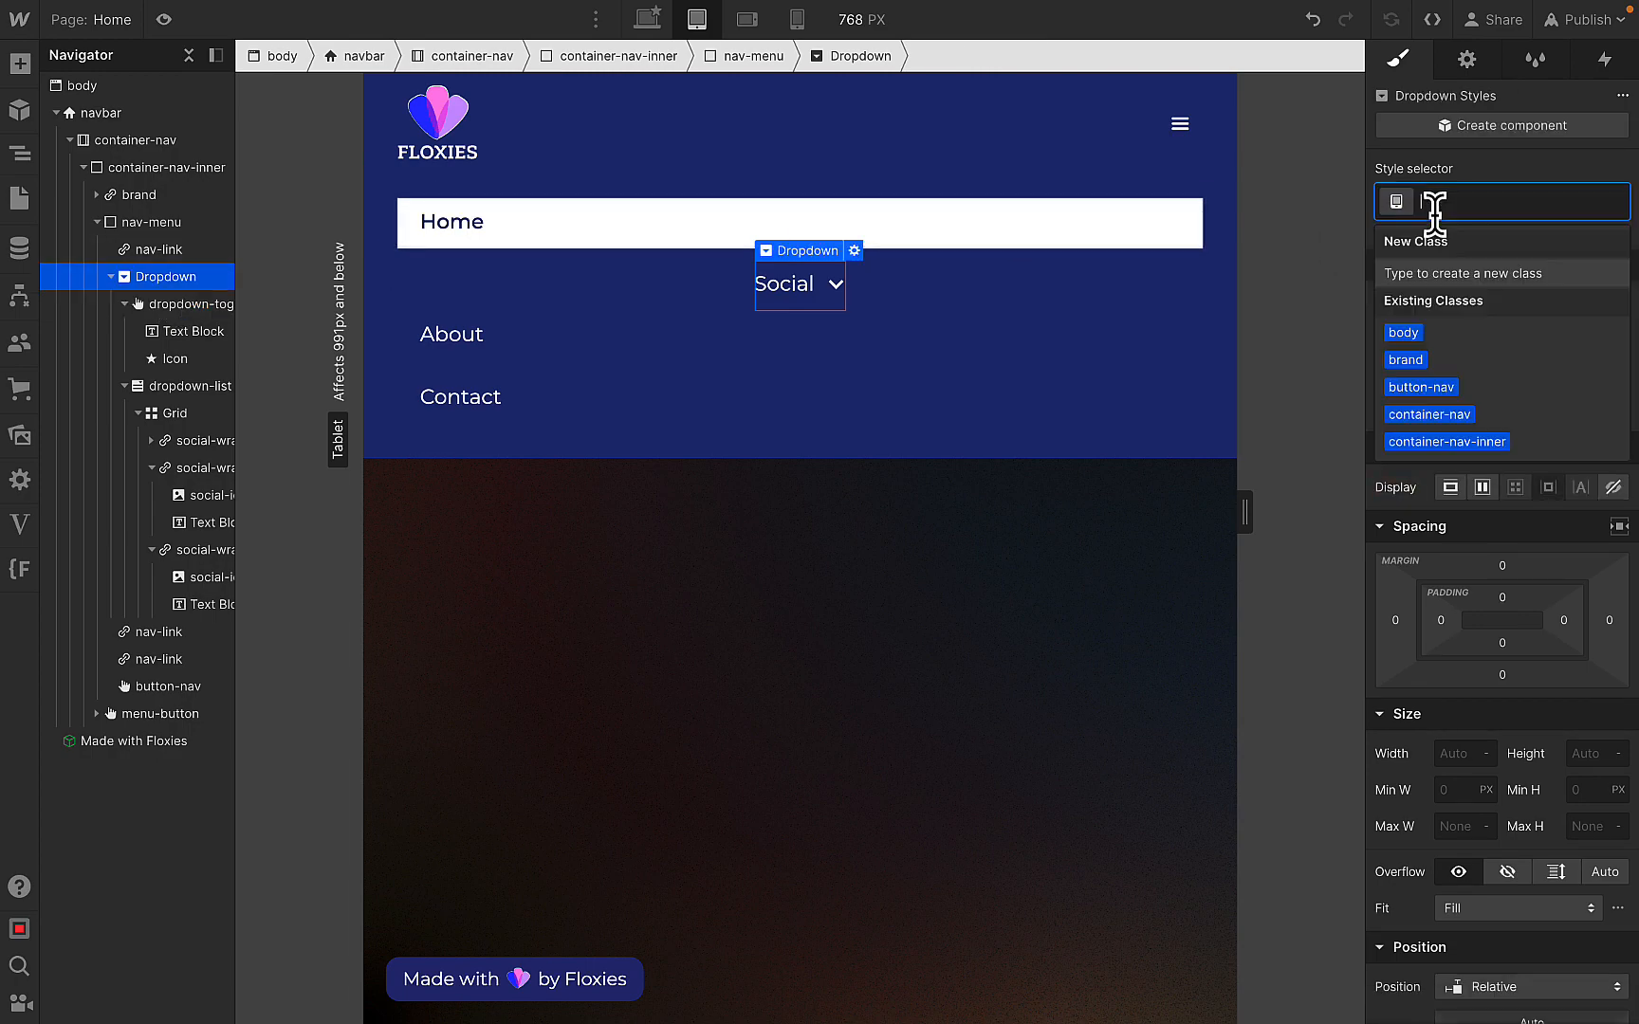
{"action": "type", "text": "dropdown"}
{"action": "key", "text": "Return"}
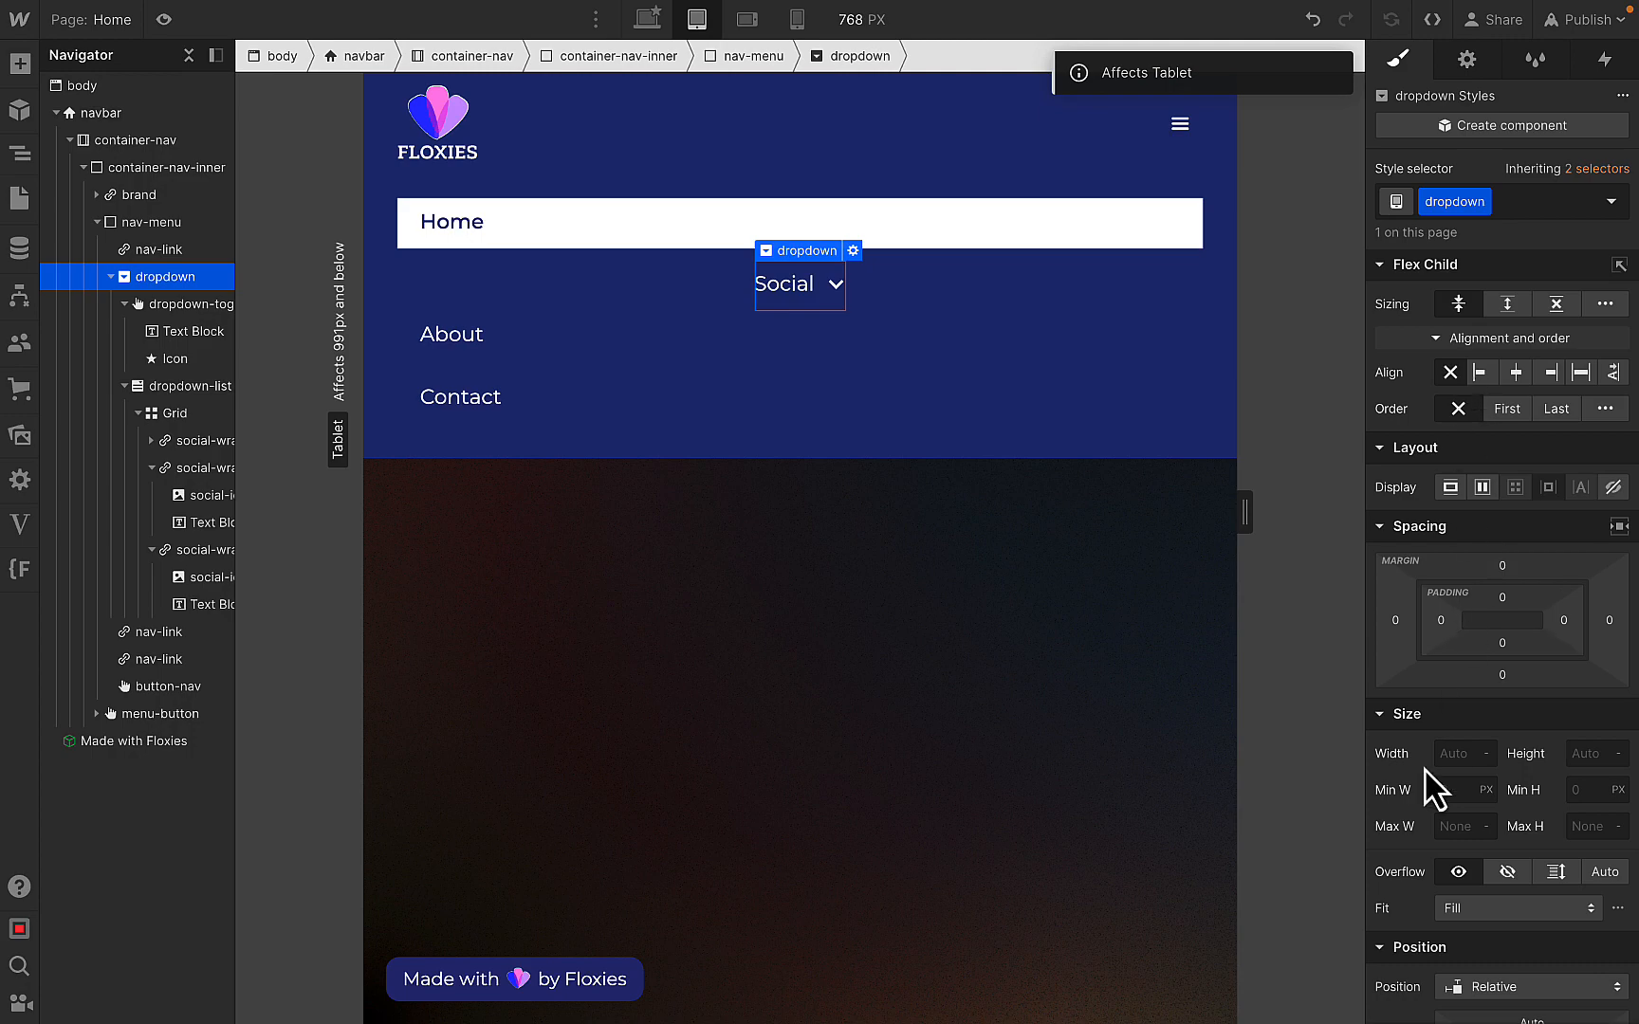
{"action": "type", "text": "100%"}
{"action": "key", "text": "Return"}
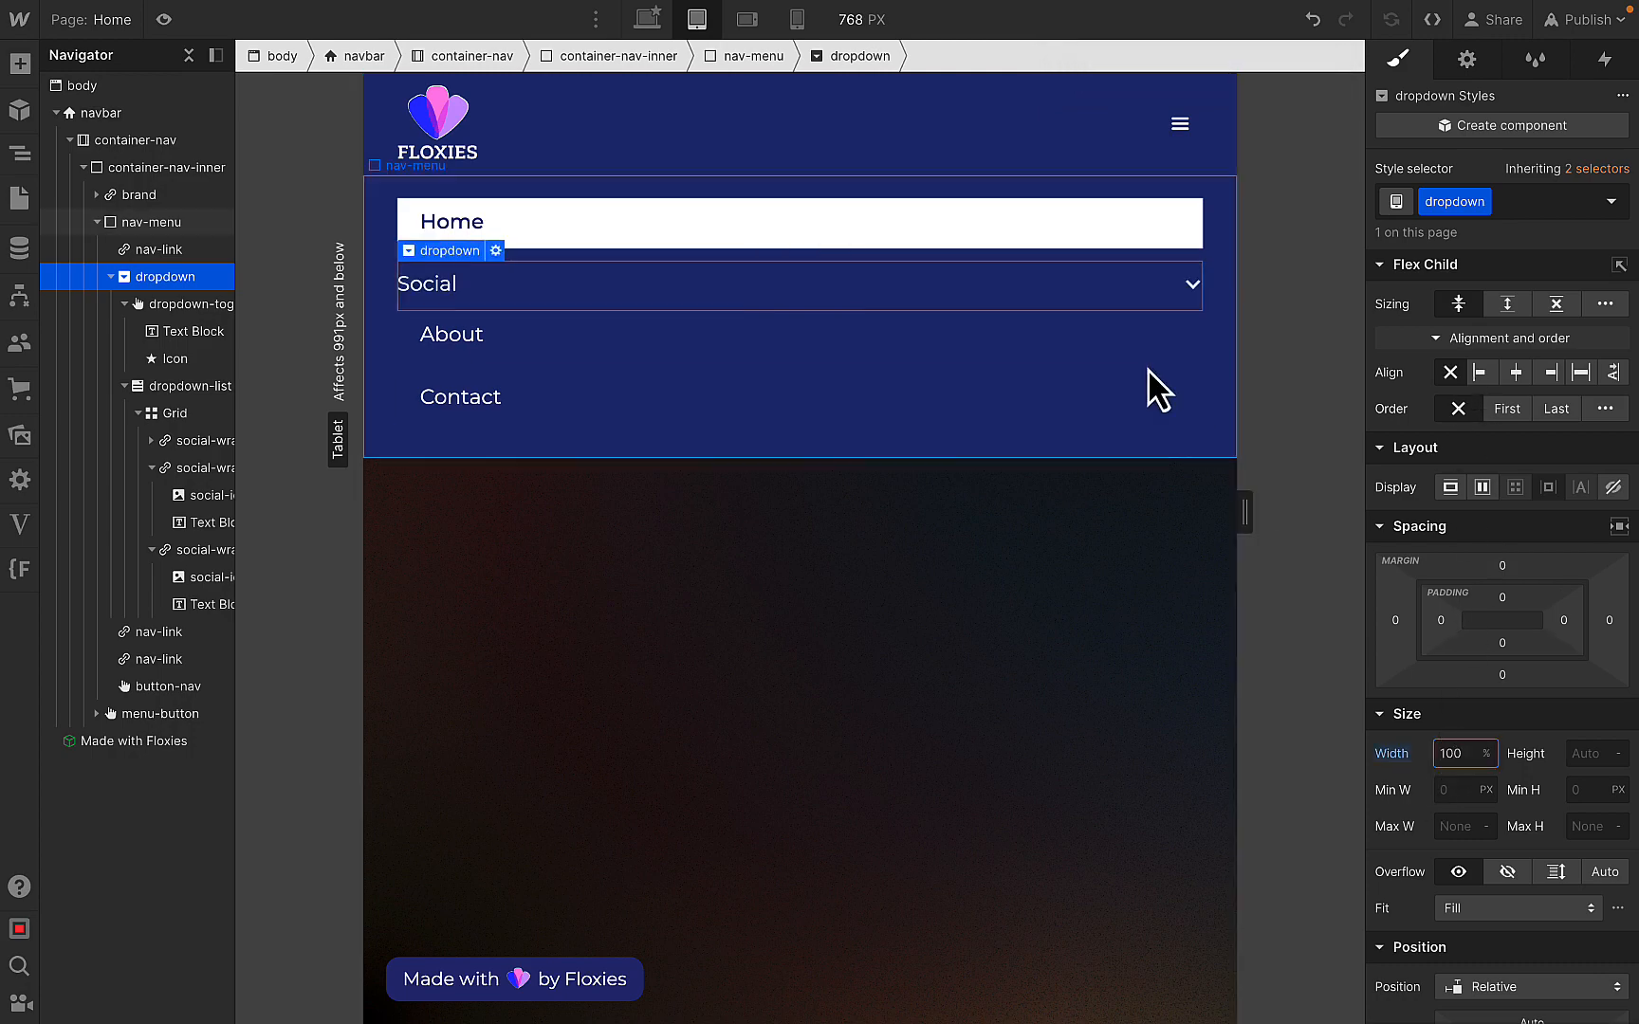
- Set the dropdown-toggle's left and right padding to 20 px on tablet, matching the nav-link padding
{"action": "left_click", "coordinate": [556, 371]}
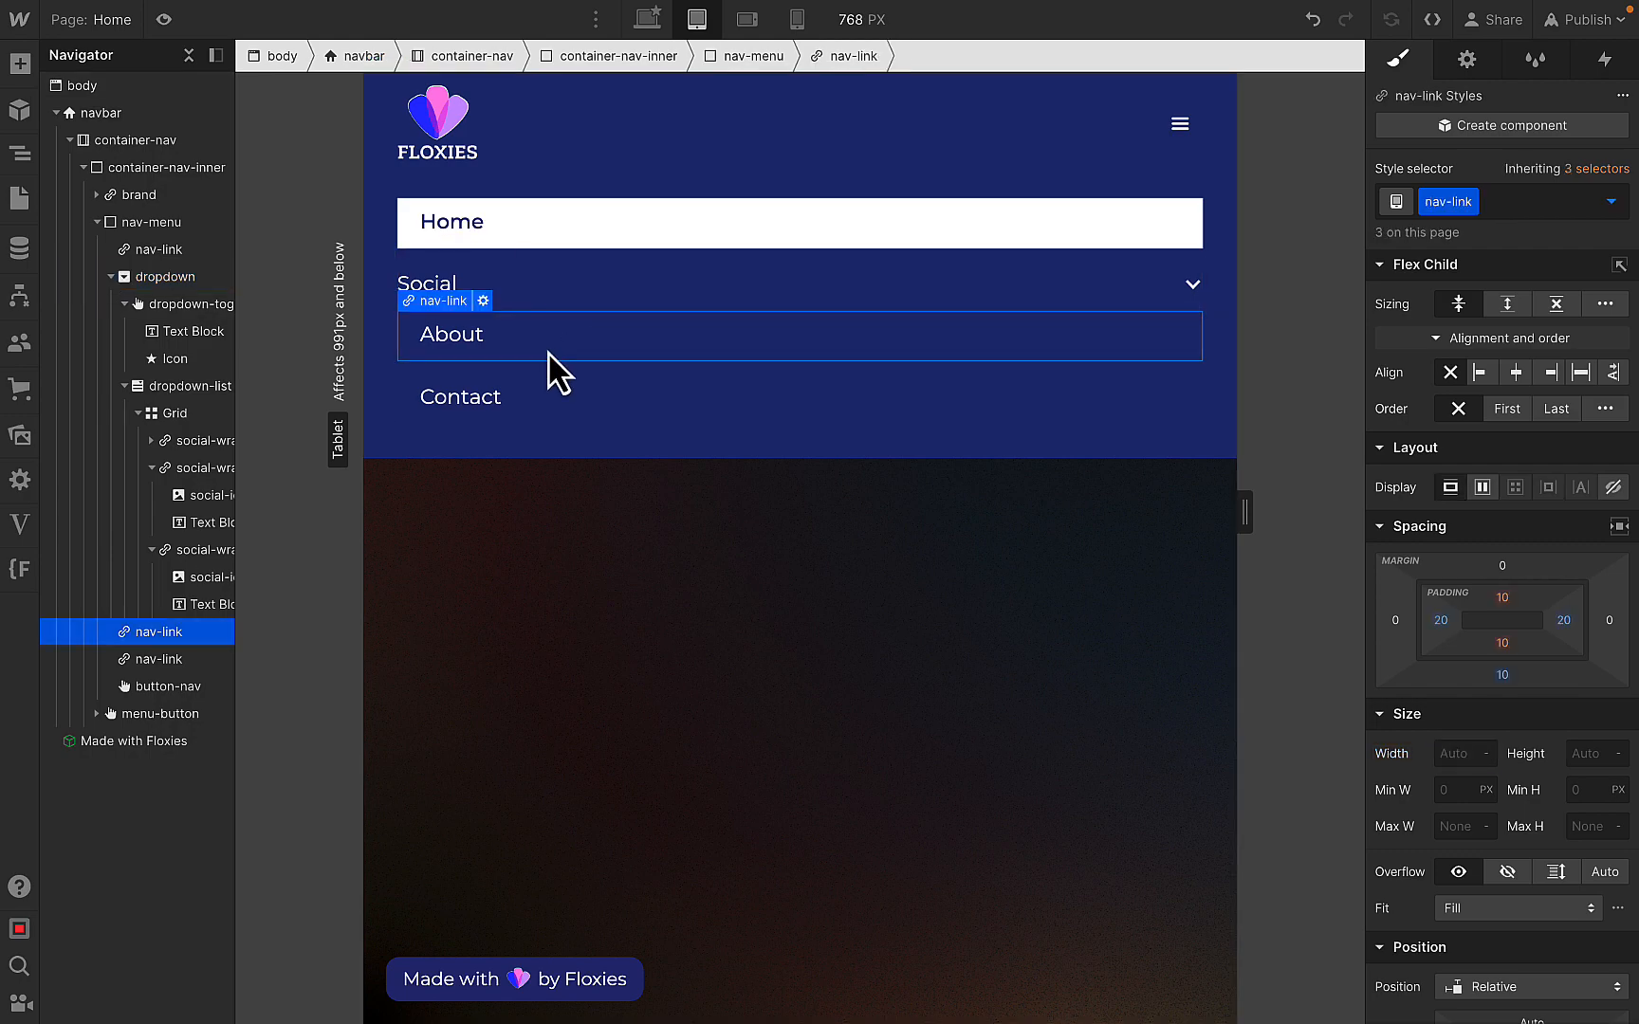
{"action": "left_click", "coordinate": [598, 306]}
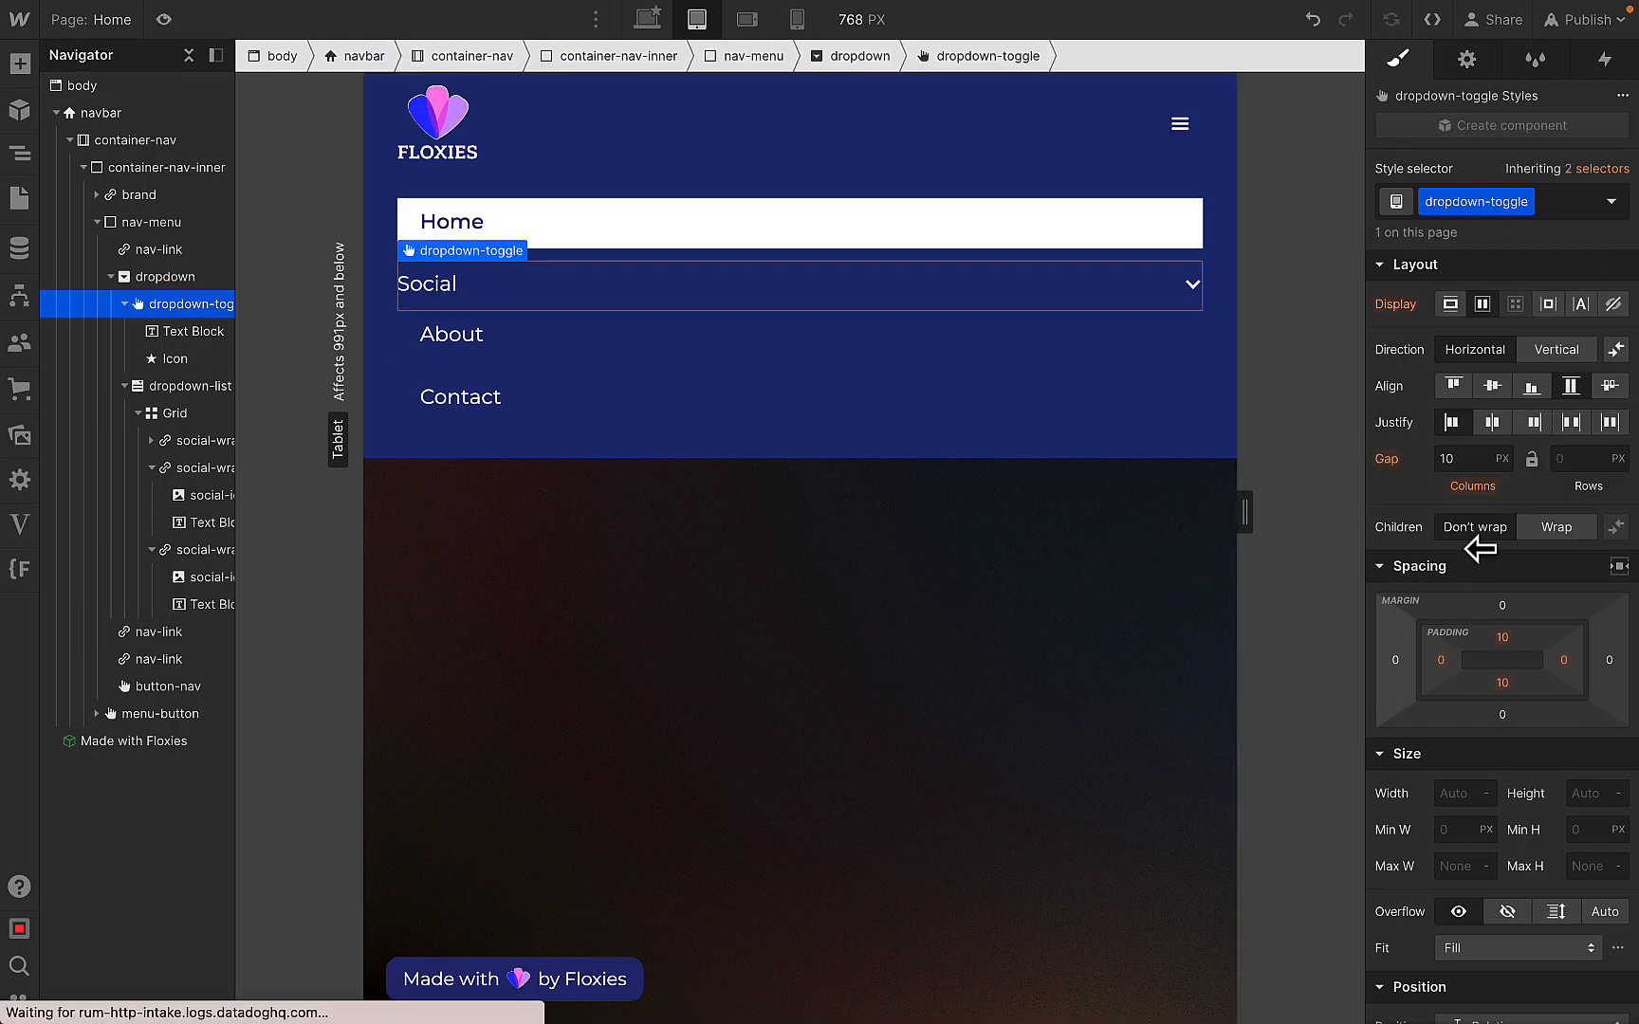
{"action": "scroll", "coordinate": [1459, 538], "scroll_direction": "down", "scroll_amount": 2}
{"action": "left_click", "coordinate": [1441, 531]}
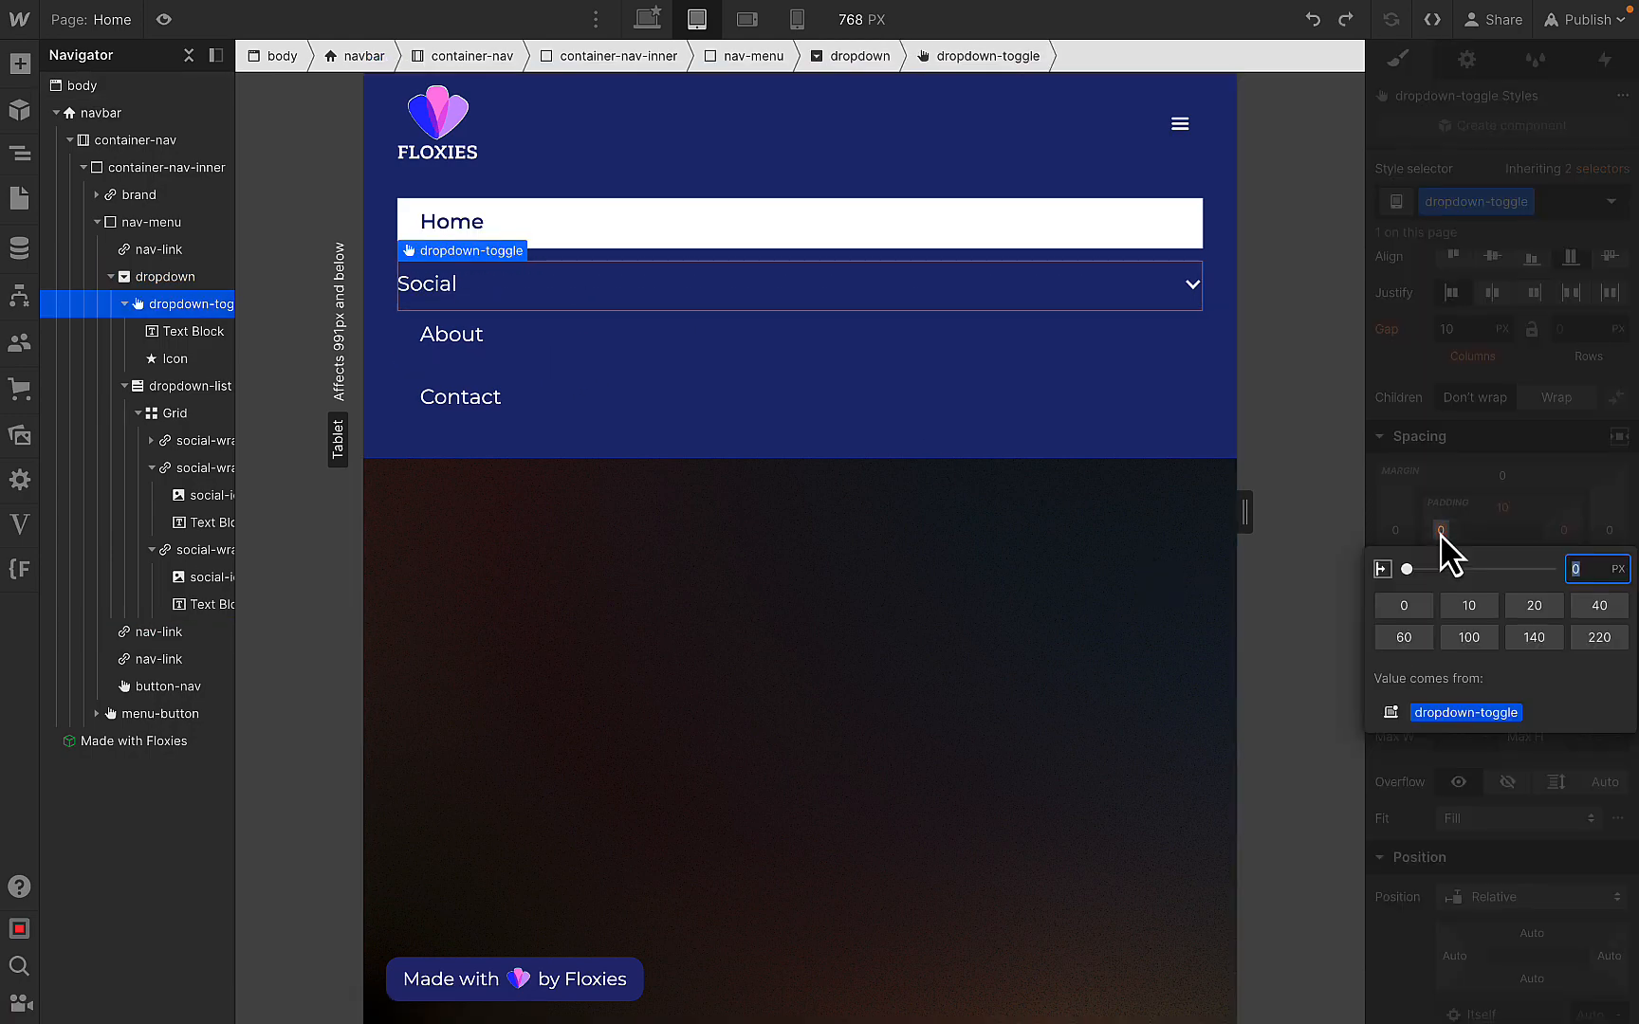
{"action": "type", "text": "20"}
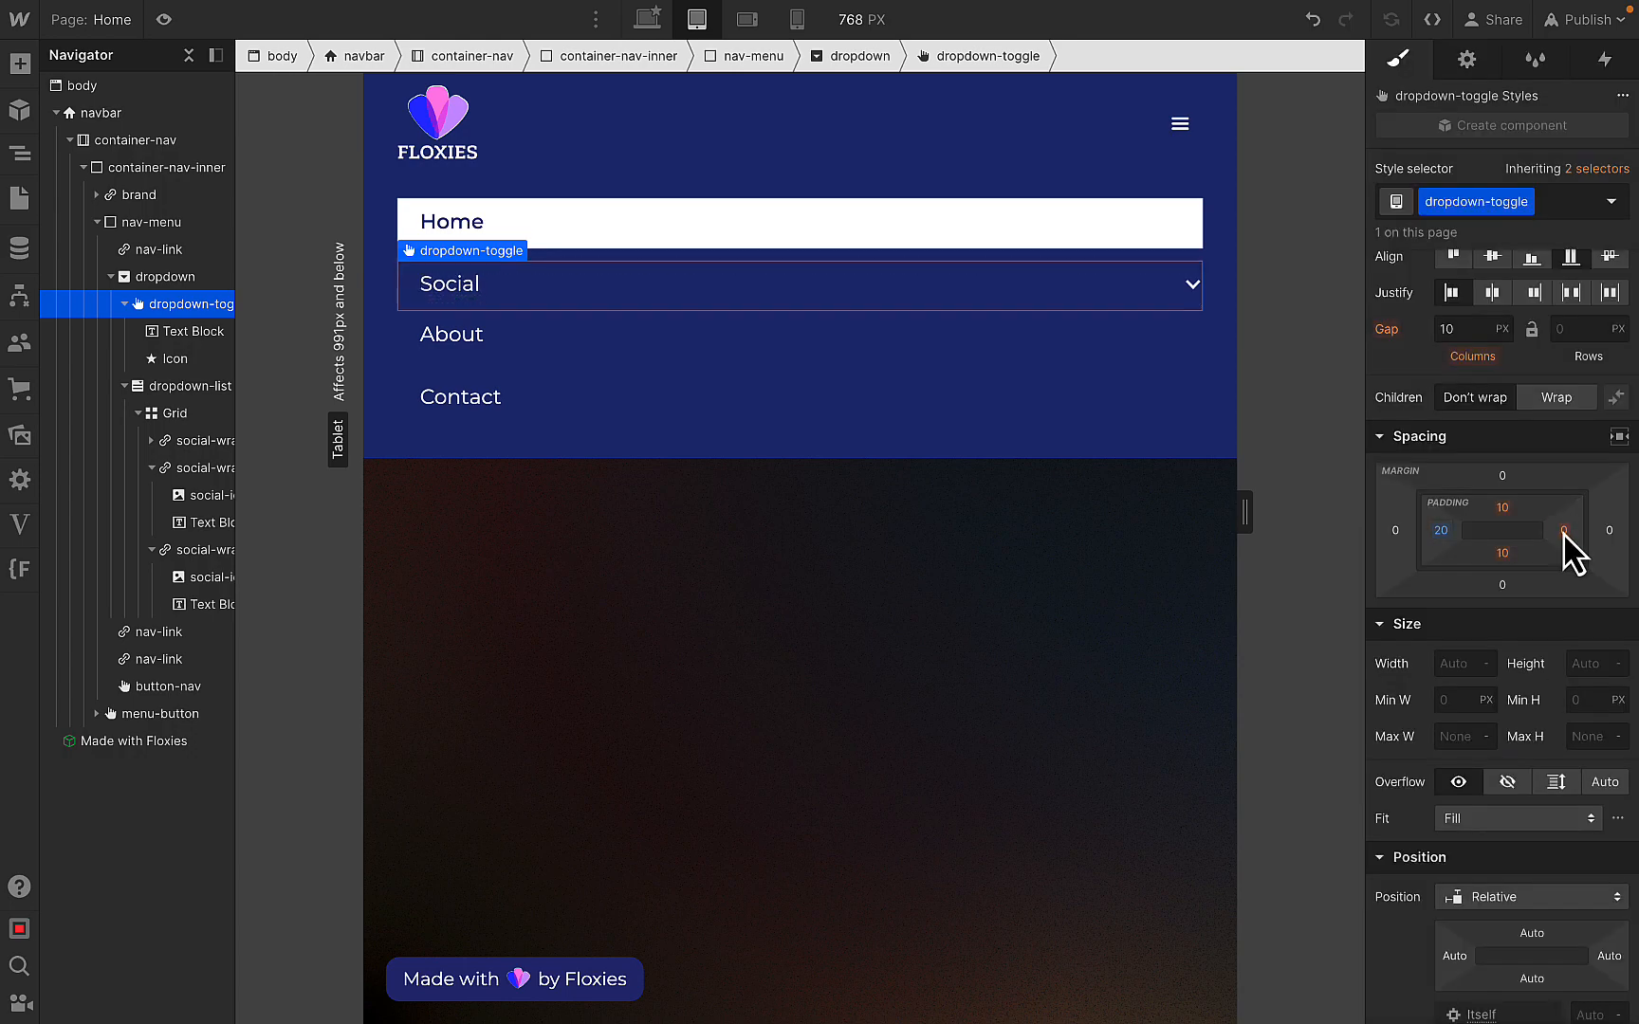
{"action": "left_click", "coordinate": [1563, 531]}
{"action": "type", "text": "10"}
{"action": "left_click", "coordinate": [1503, 507]}
- Set the dropdown element's bottom margin to 10 px on tablet
{"action": "left_click", "coordinate": [168, 279]}
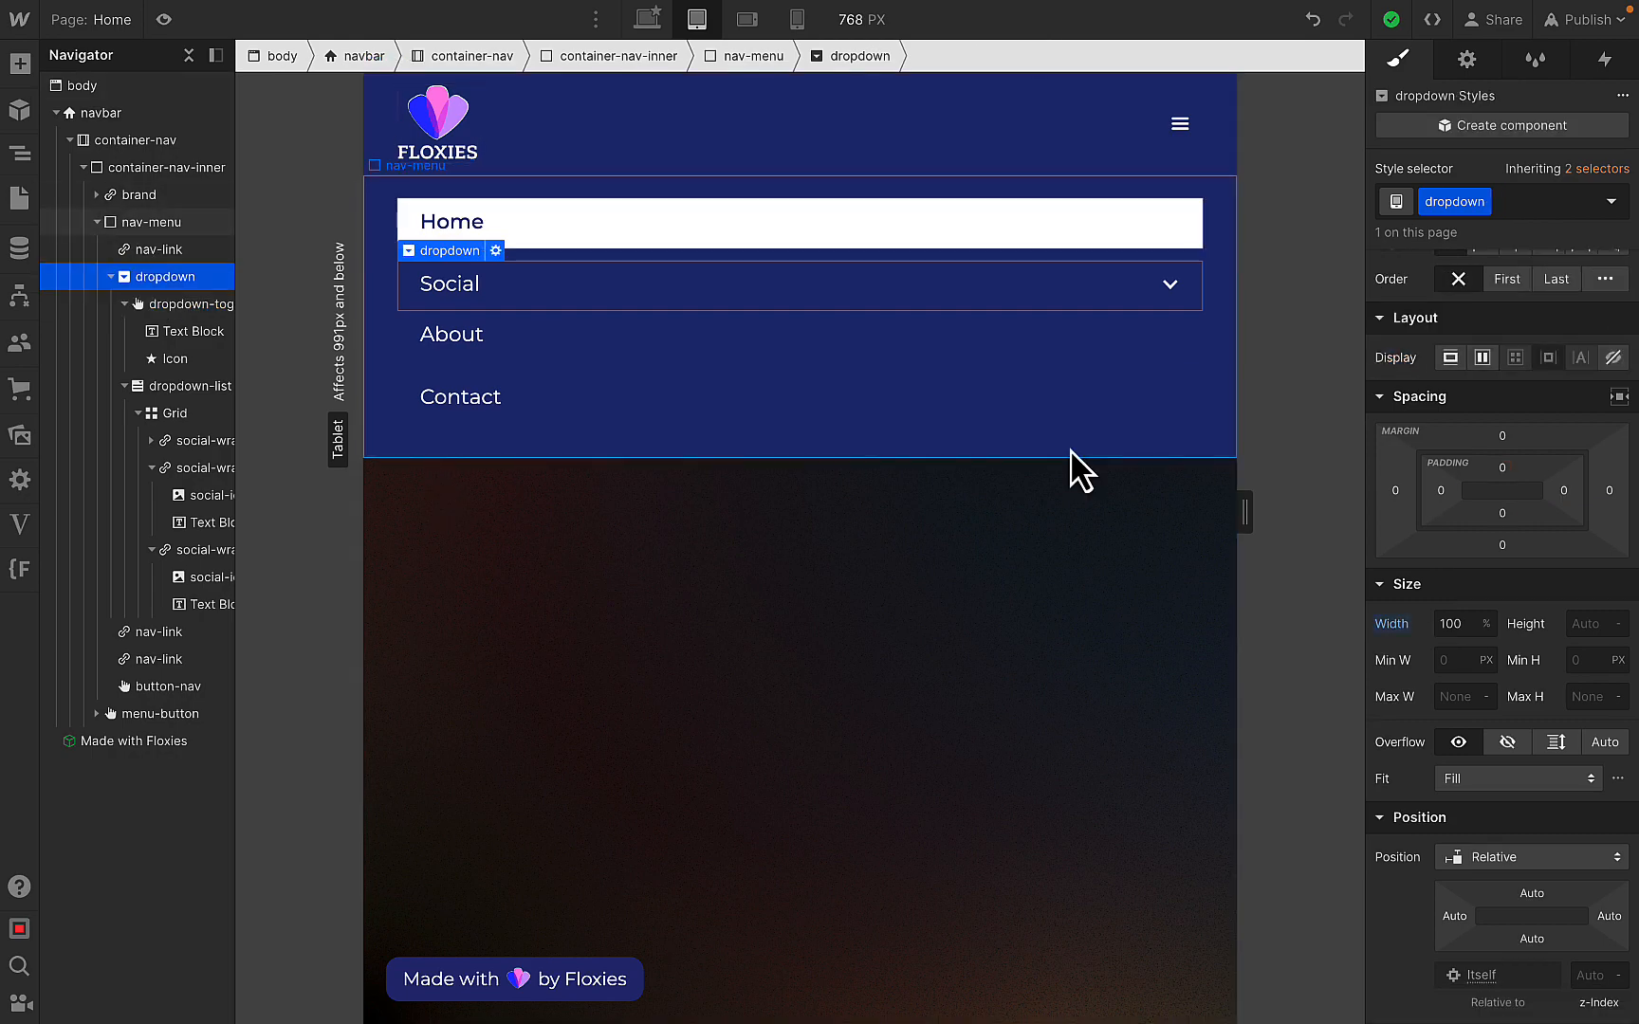
{"action": "left_click", "coordinate": [1501, 546]}
{"action": "type", "text": "10"}
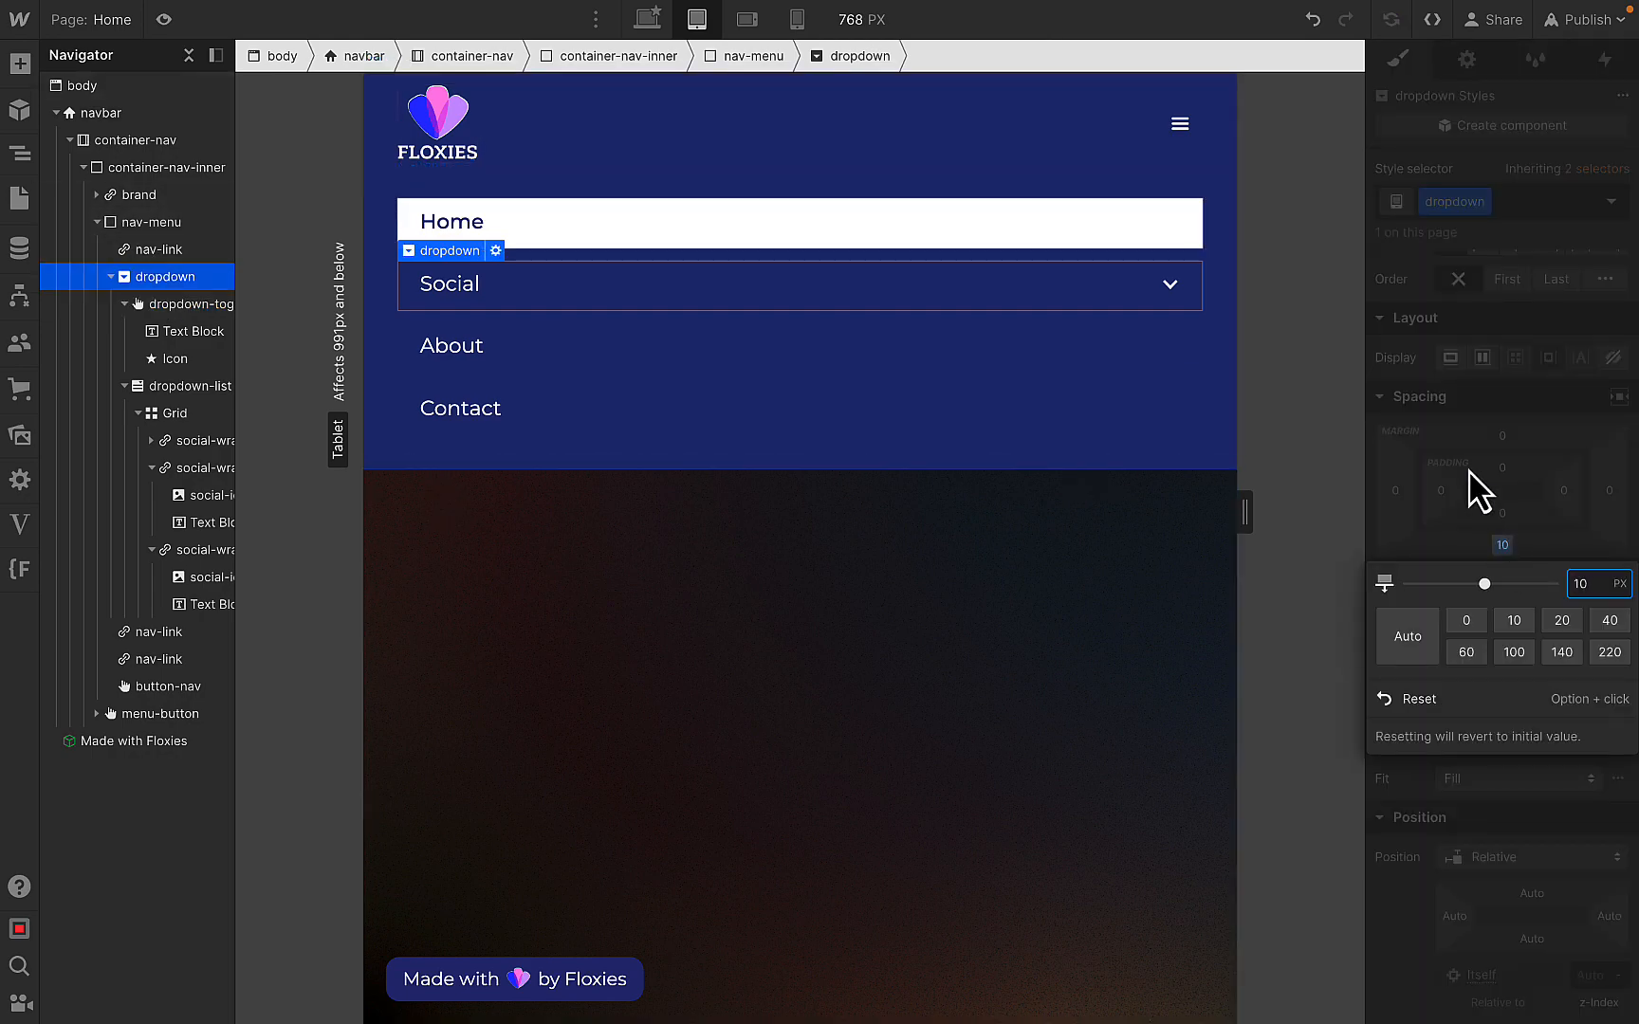
- Show the Social dropdown's menu on the tablet canvas through the dropdown-toggle's settings
{"action": "left_click", "coordinate": [915, 289]}
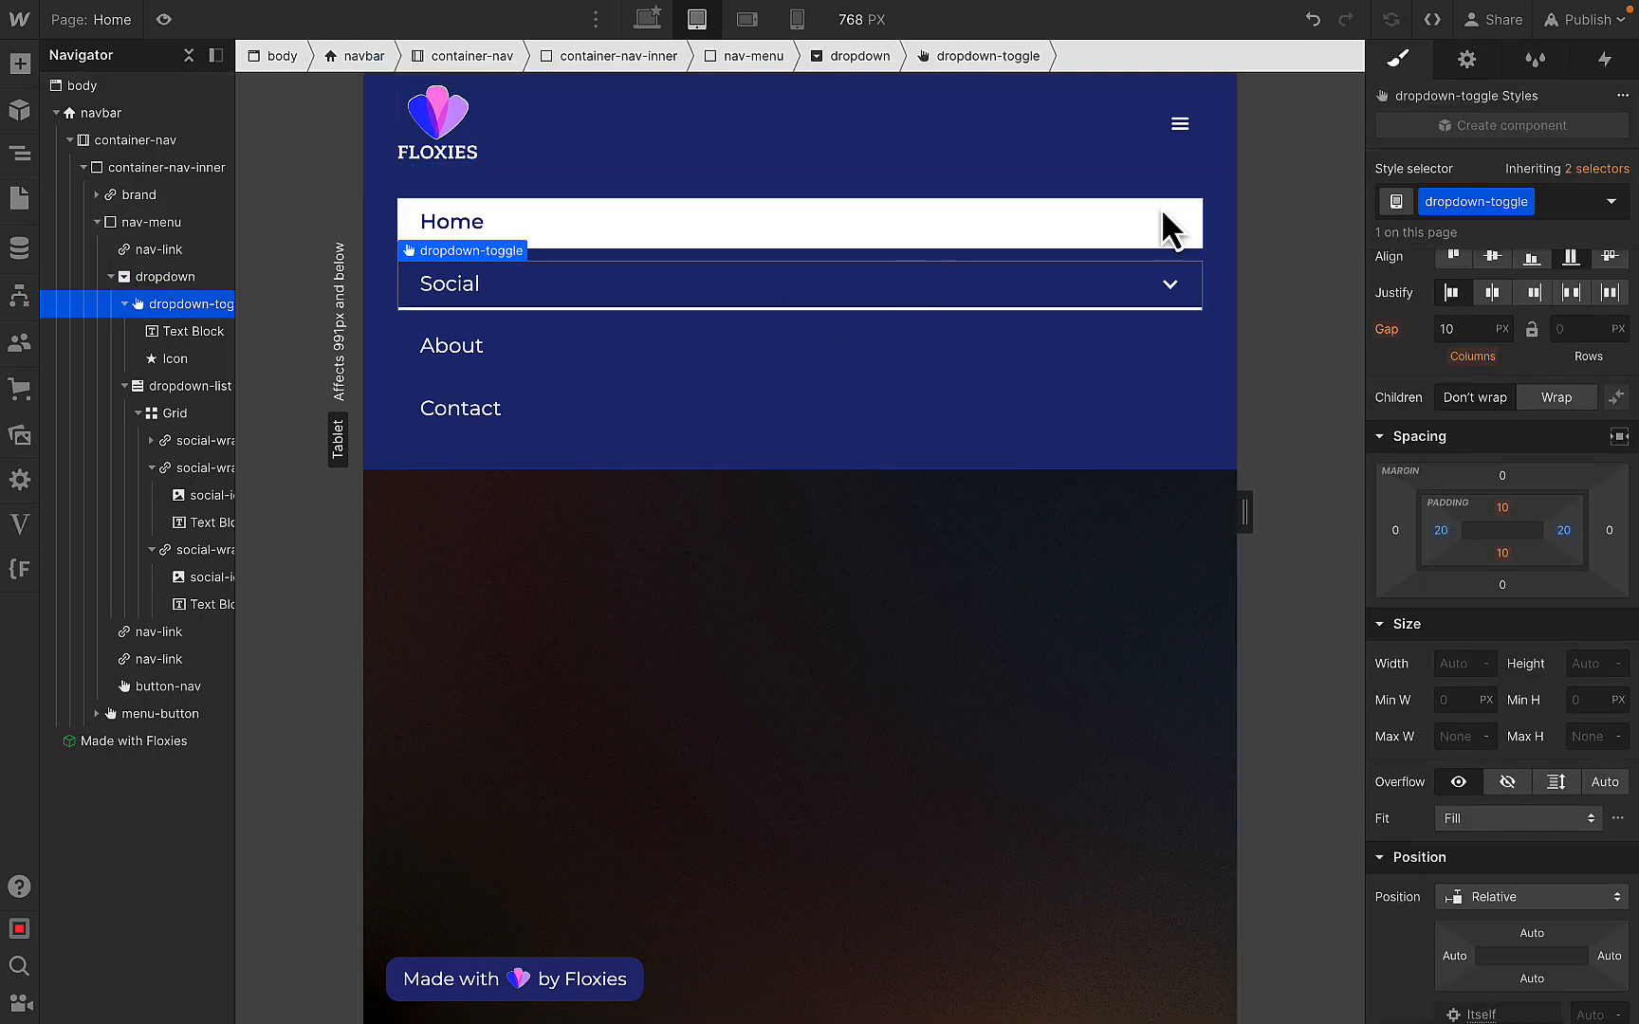
{"action": "left_click", "coordinate": [1467, 60]}
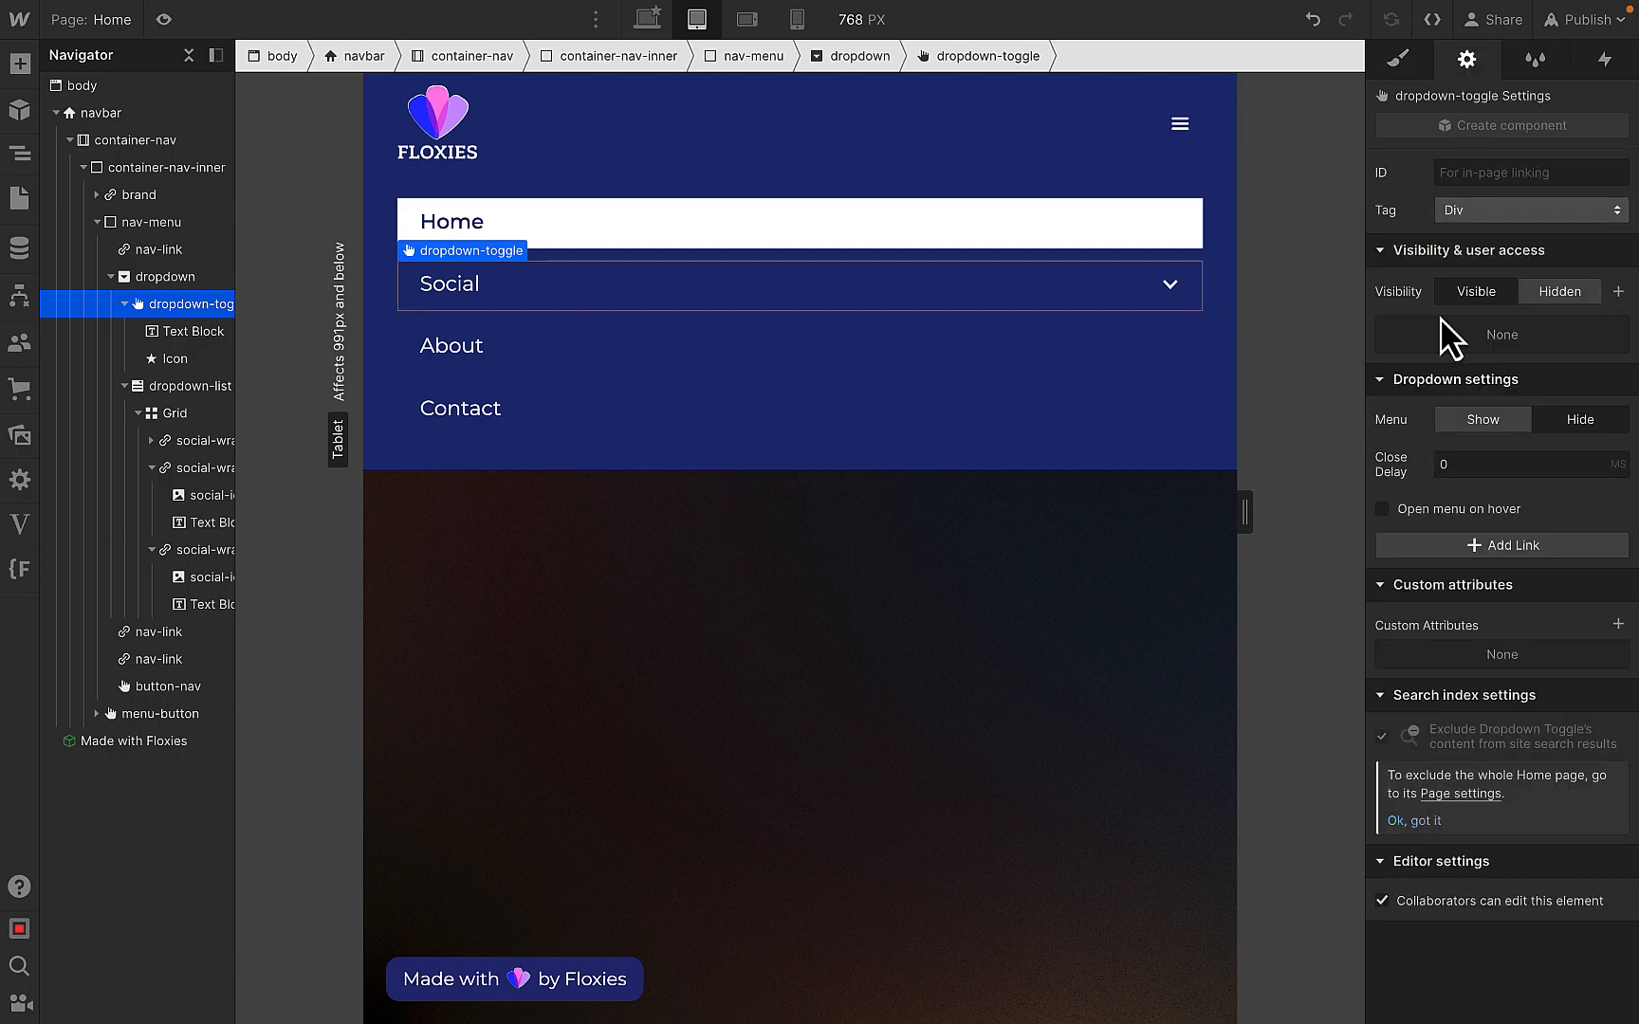
{"action": "left_click", "coordinate": [1483, 429]}
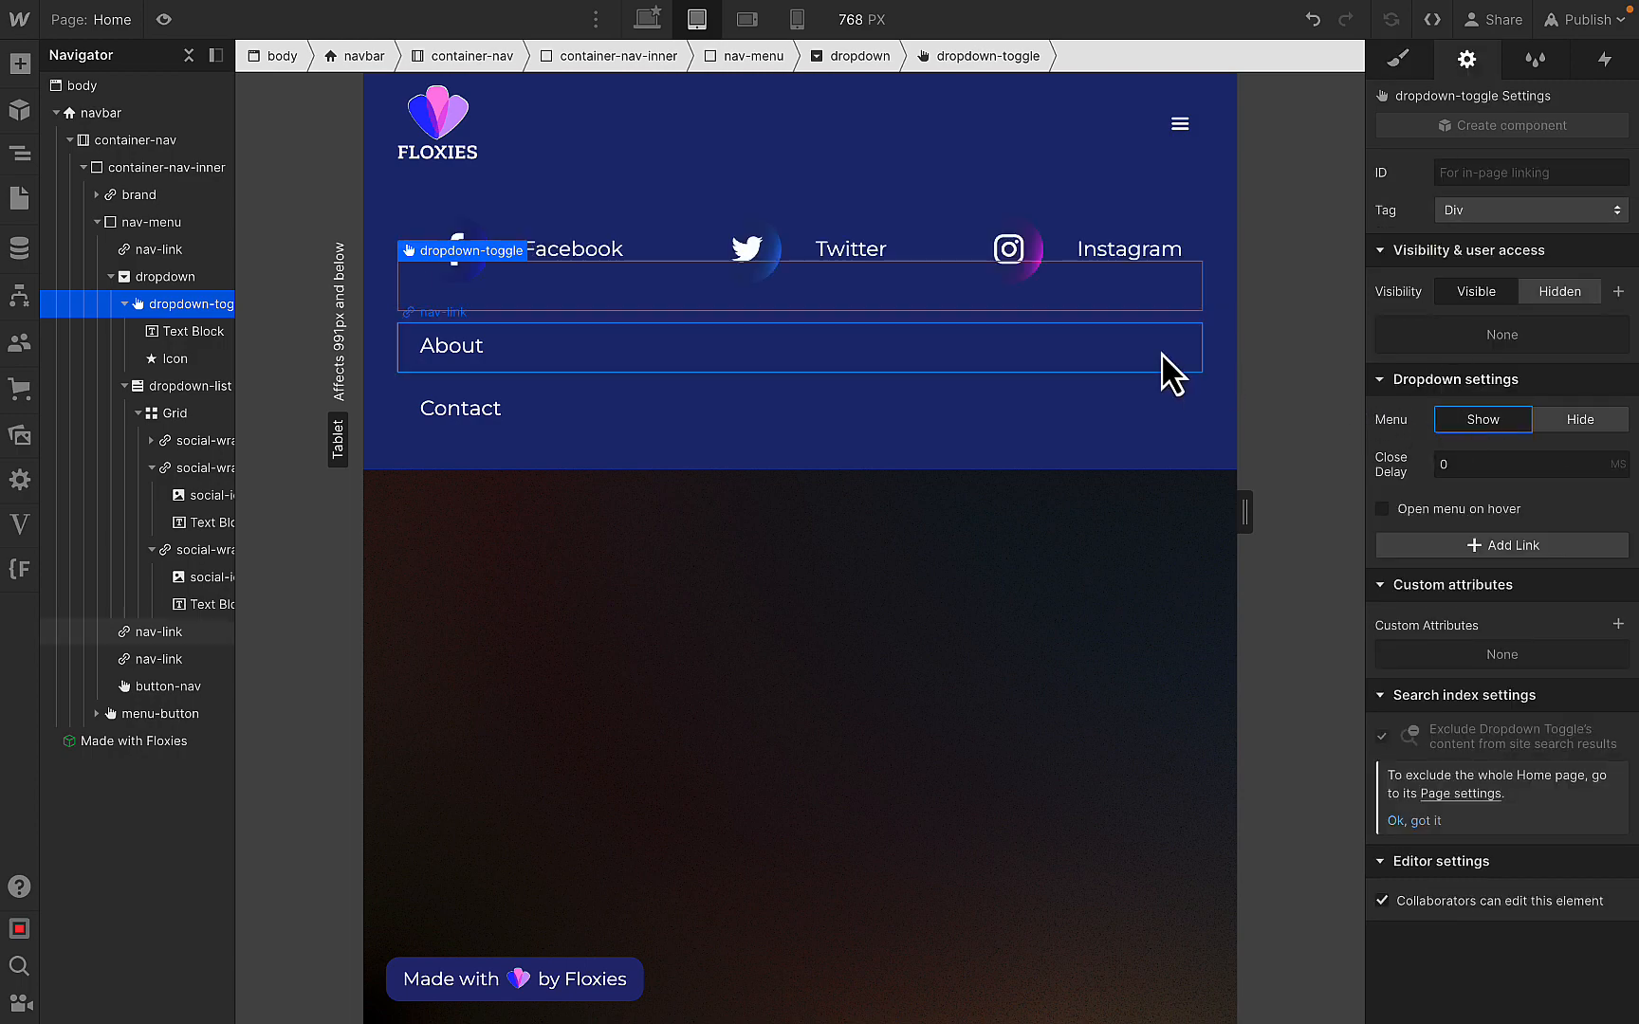
- Change the open dropdown-list's position from Fixed to Relative on tablet
{"action": "left_click", "coordinate": [874, 178]}
{"action": "left_click", "coordinate": [1398, 59]}
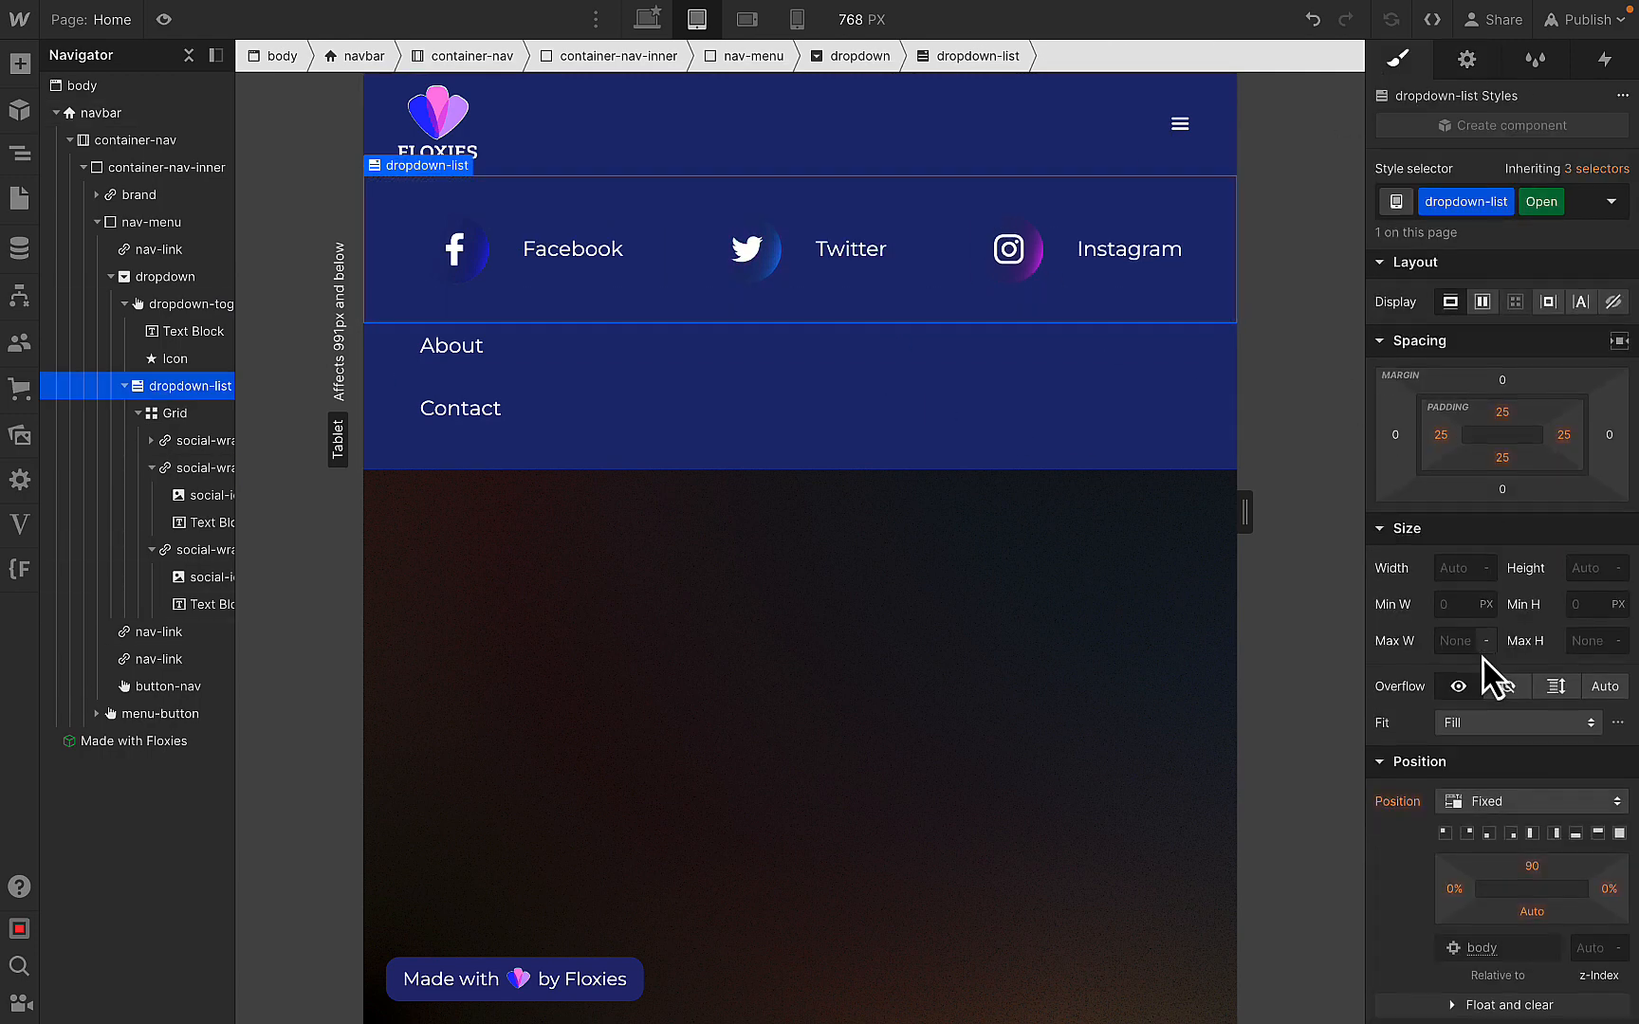
{"action": "scroll", "coordinate": [1482, 676], "scroll_direction": "down", "scroll_amount": 3}
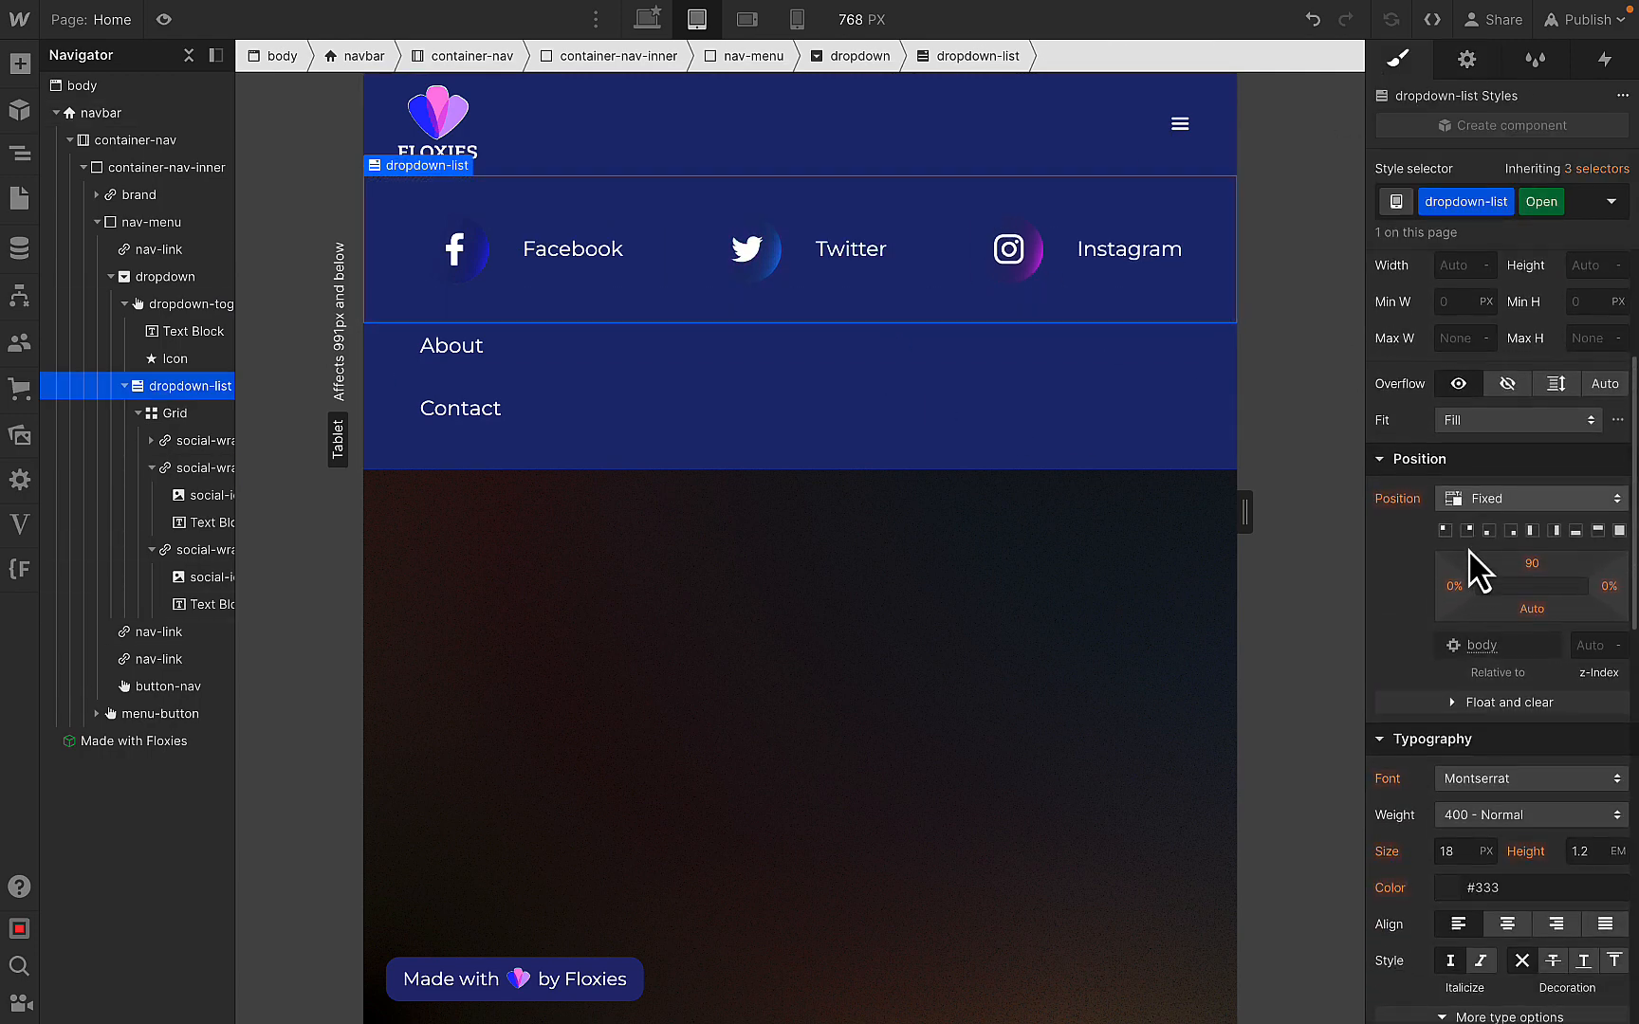
{"action": "left_click", "coordinate": [1469, 500]}
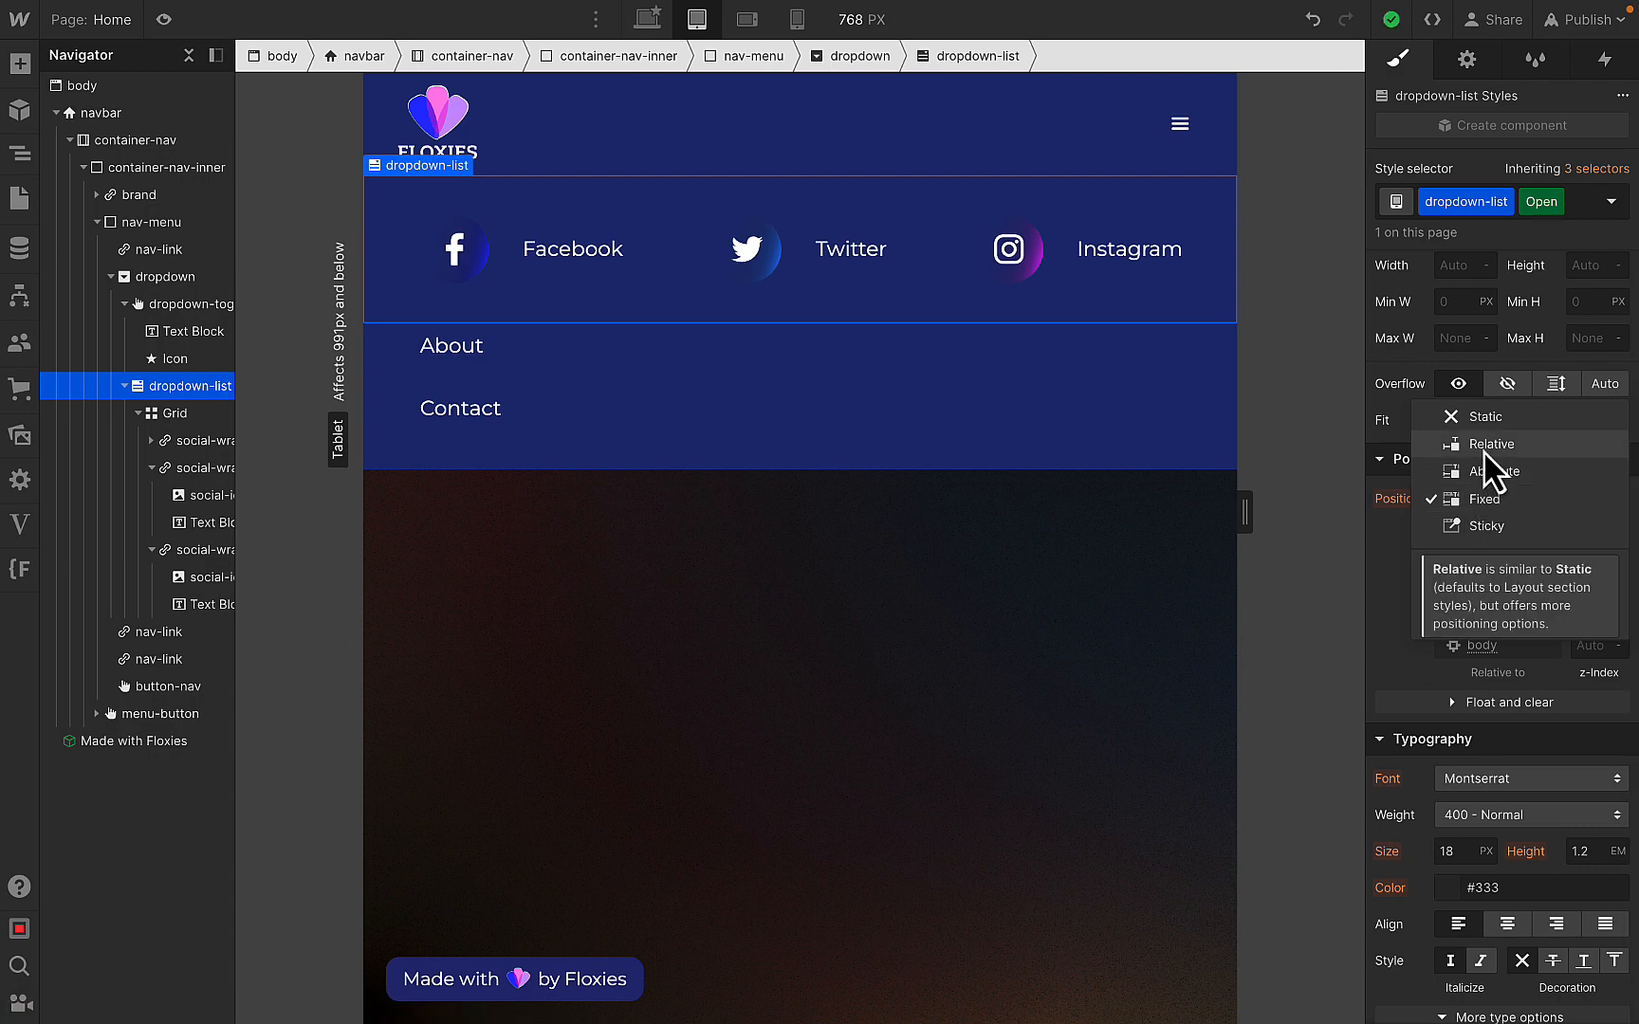
{"action": "left_click", "coordinate": [1485, 453]}
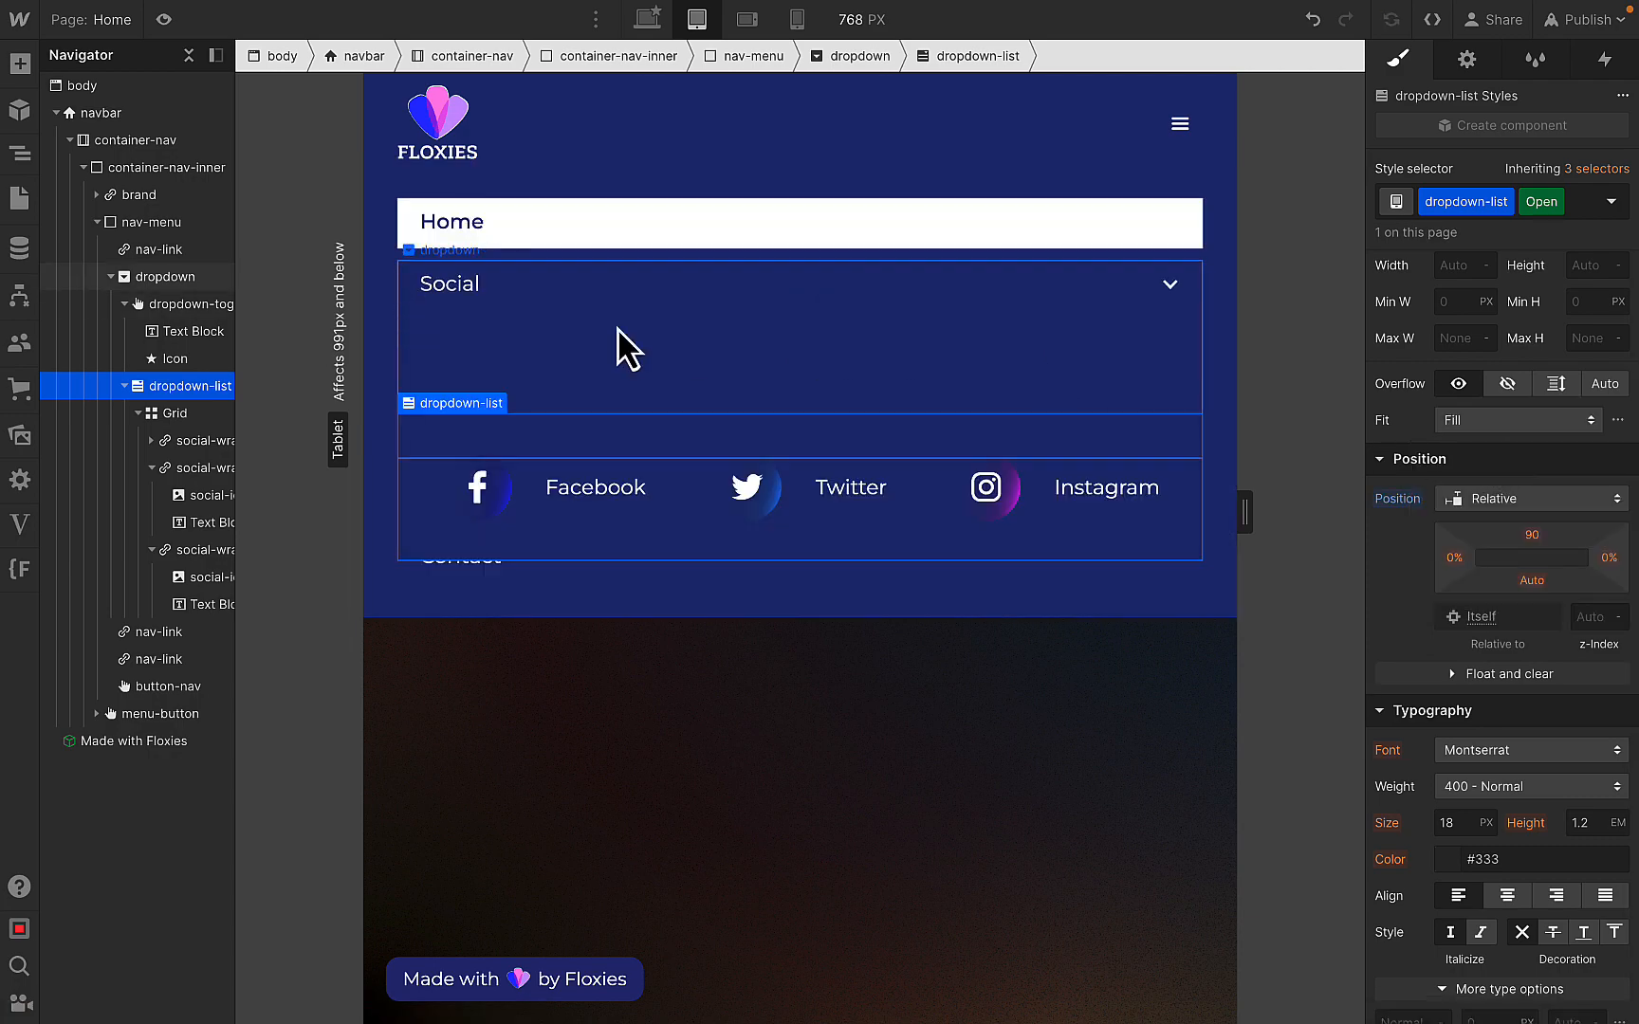
{"action": "left_click", "coordinate": [1145, 15]}
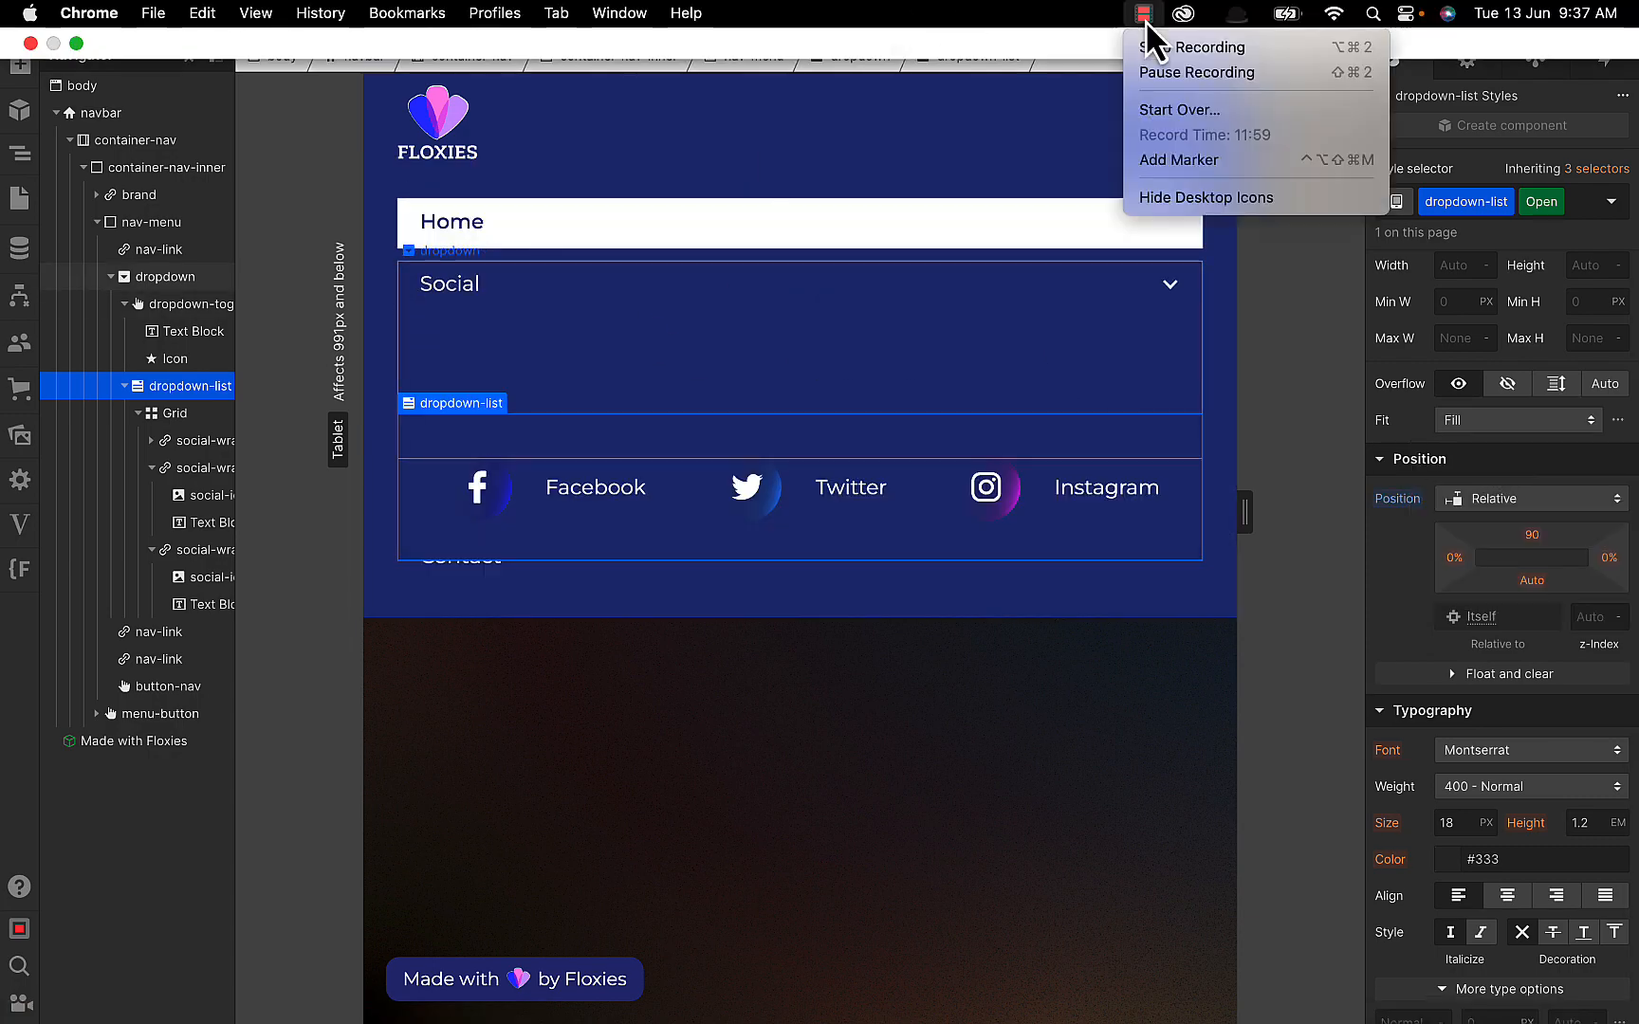
{"action": "left_click", "coordinate": [1157, 82]}
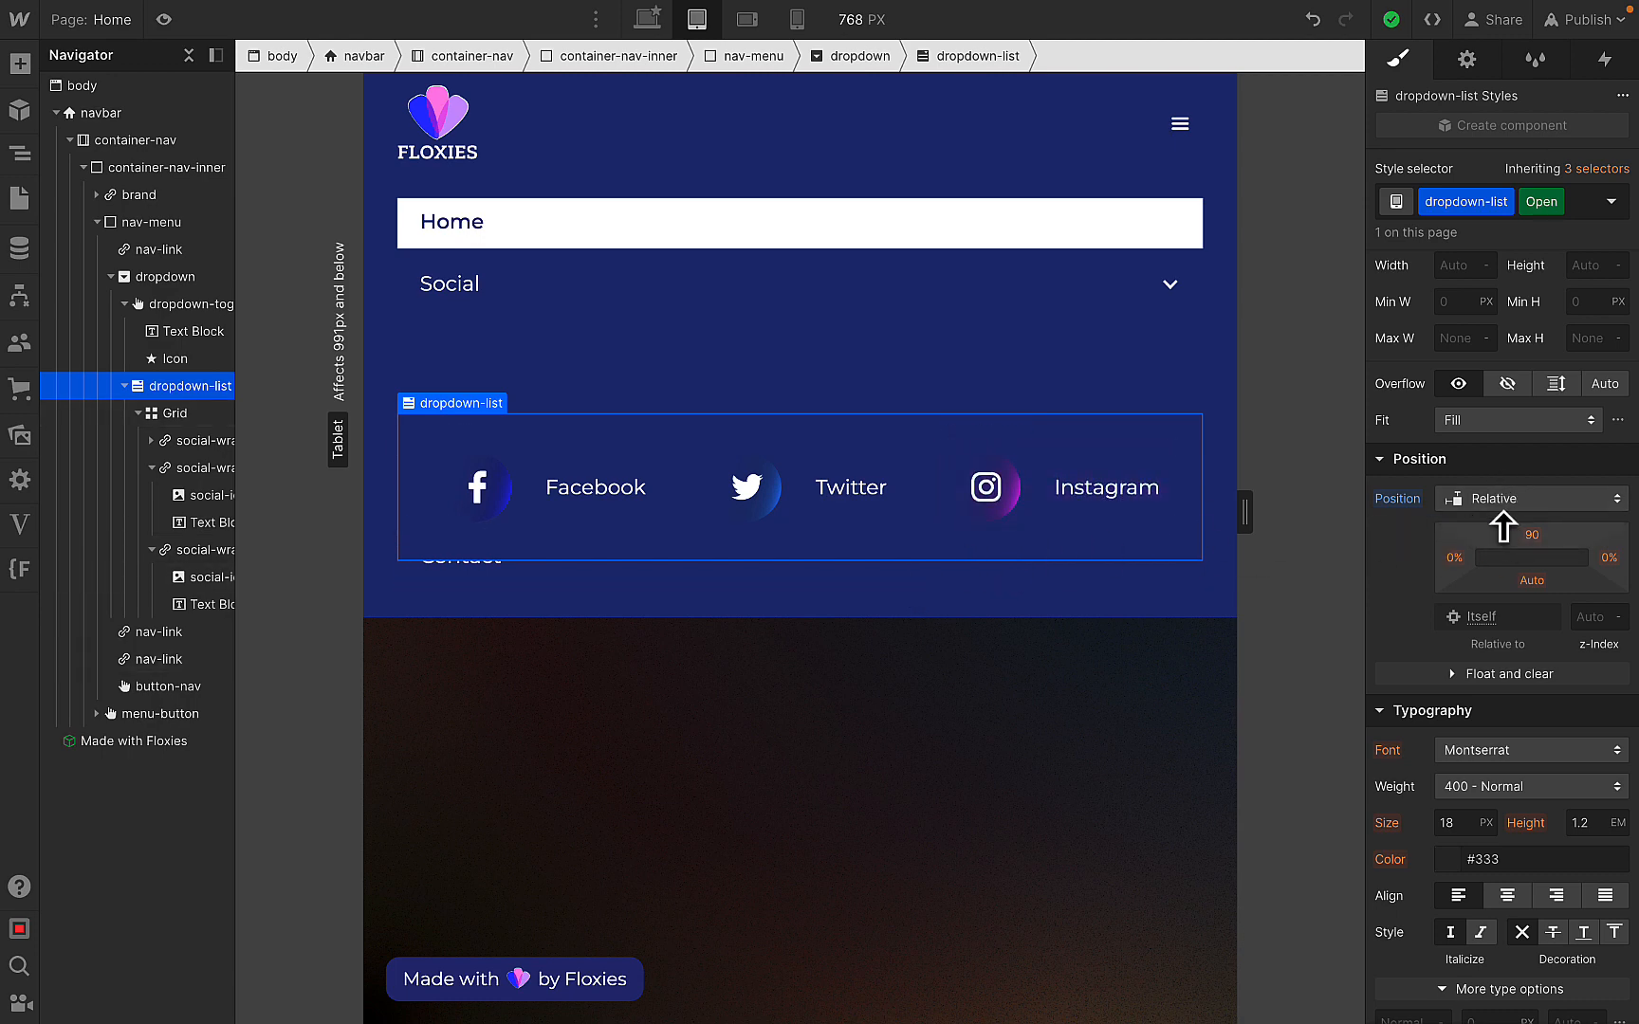
- Set the open dropdown-list's top position offset to 0 px at the tablet breakpoint
{"action": "left_click", "coordinate": [1537, 537]}
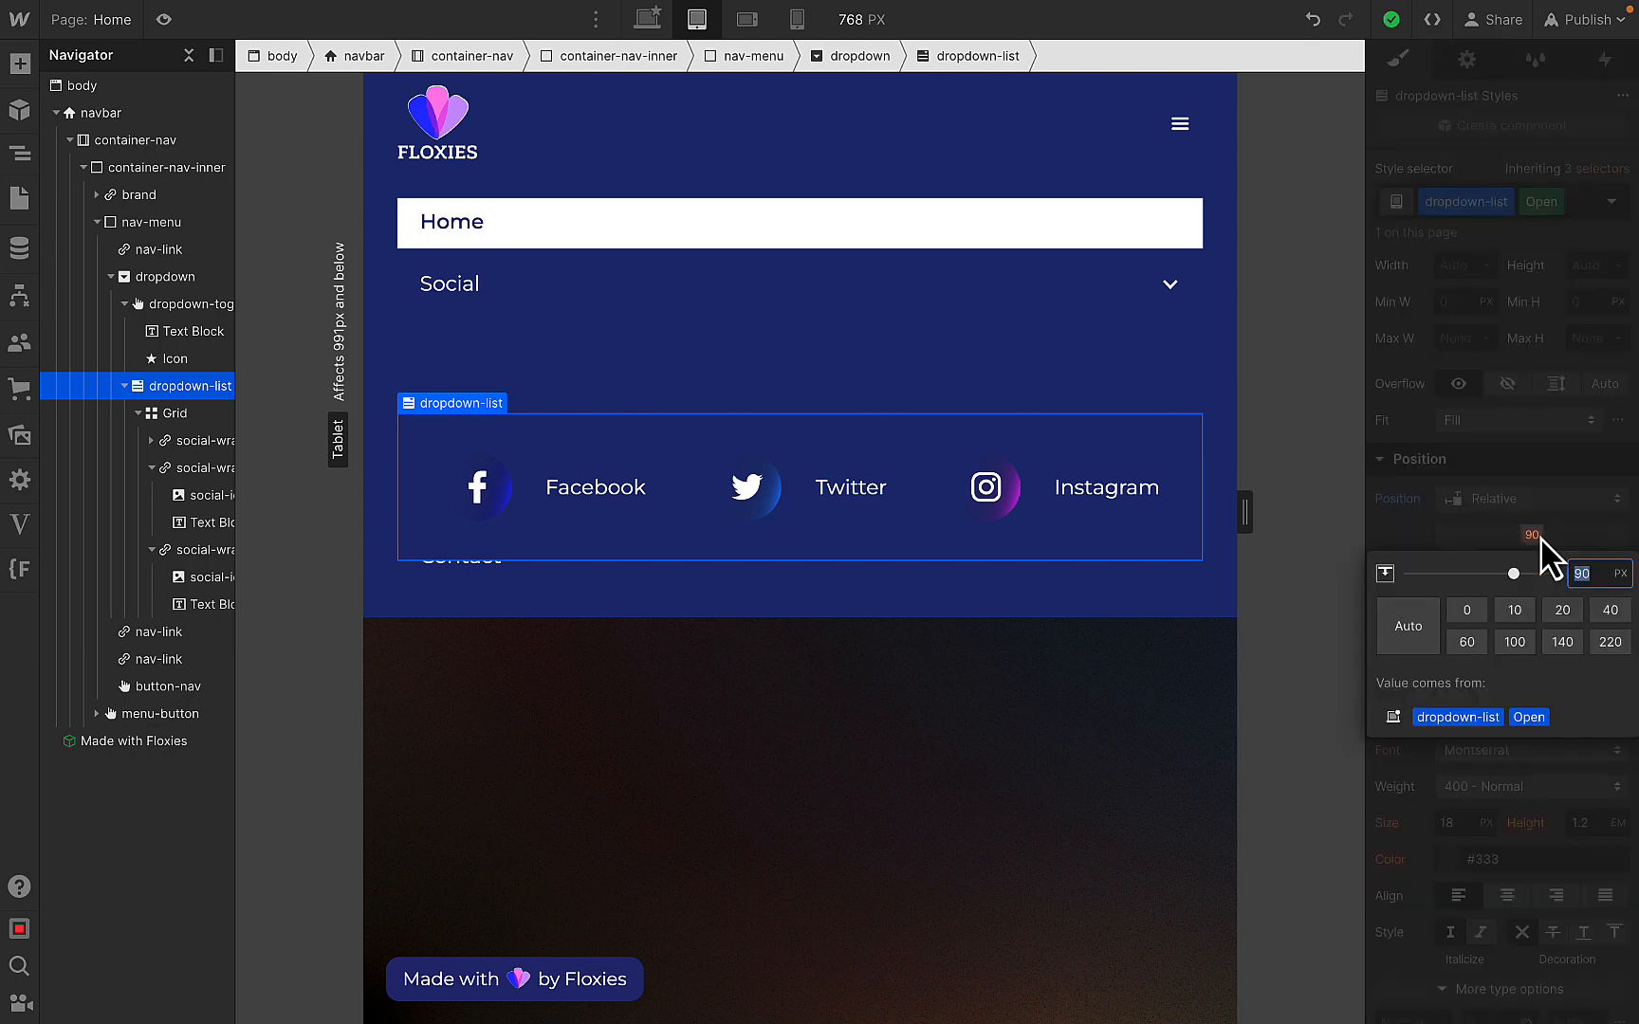
{"action": "type", "text": "0"}
{"action": "key", "text": "Return"}
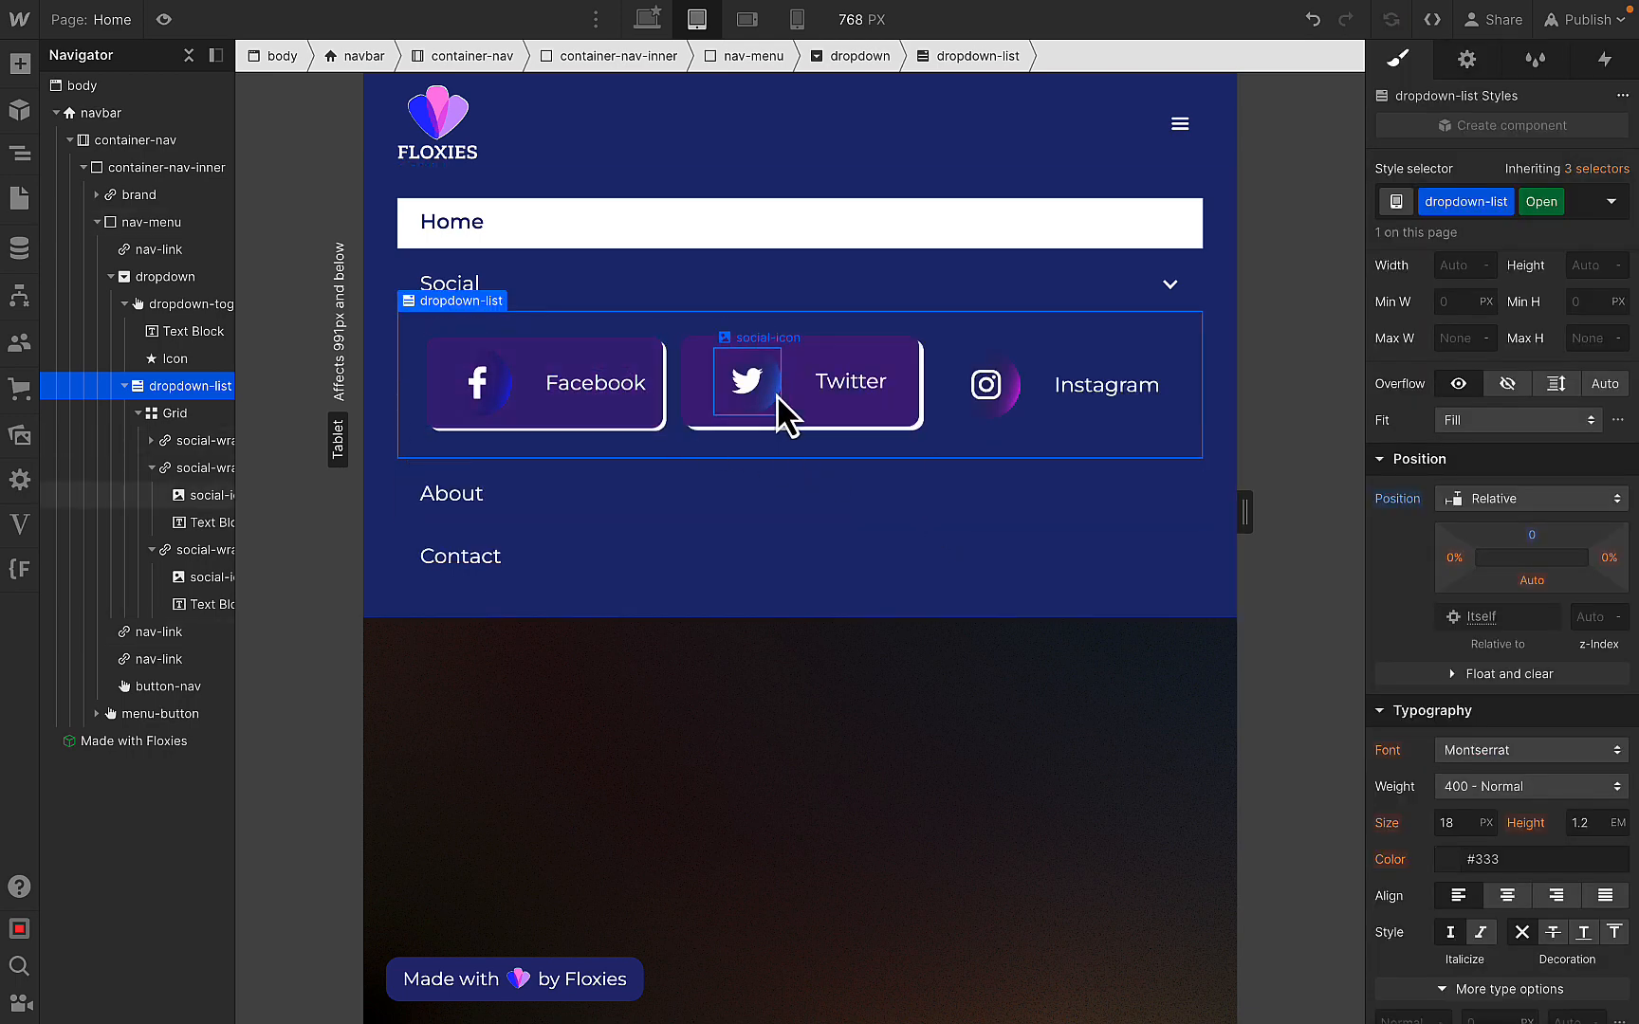
- At the mobile portrait breakpoint, remove two columns from the dropdown's social link grid, leaving a single 1fr column
{"action": "left_click", "coordinate": [745, 19]}
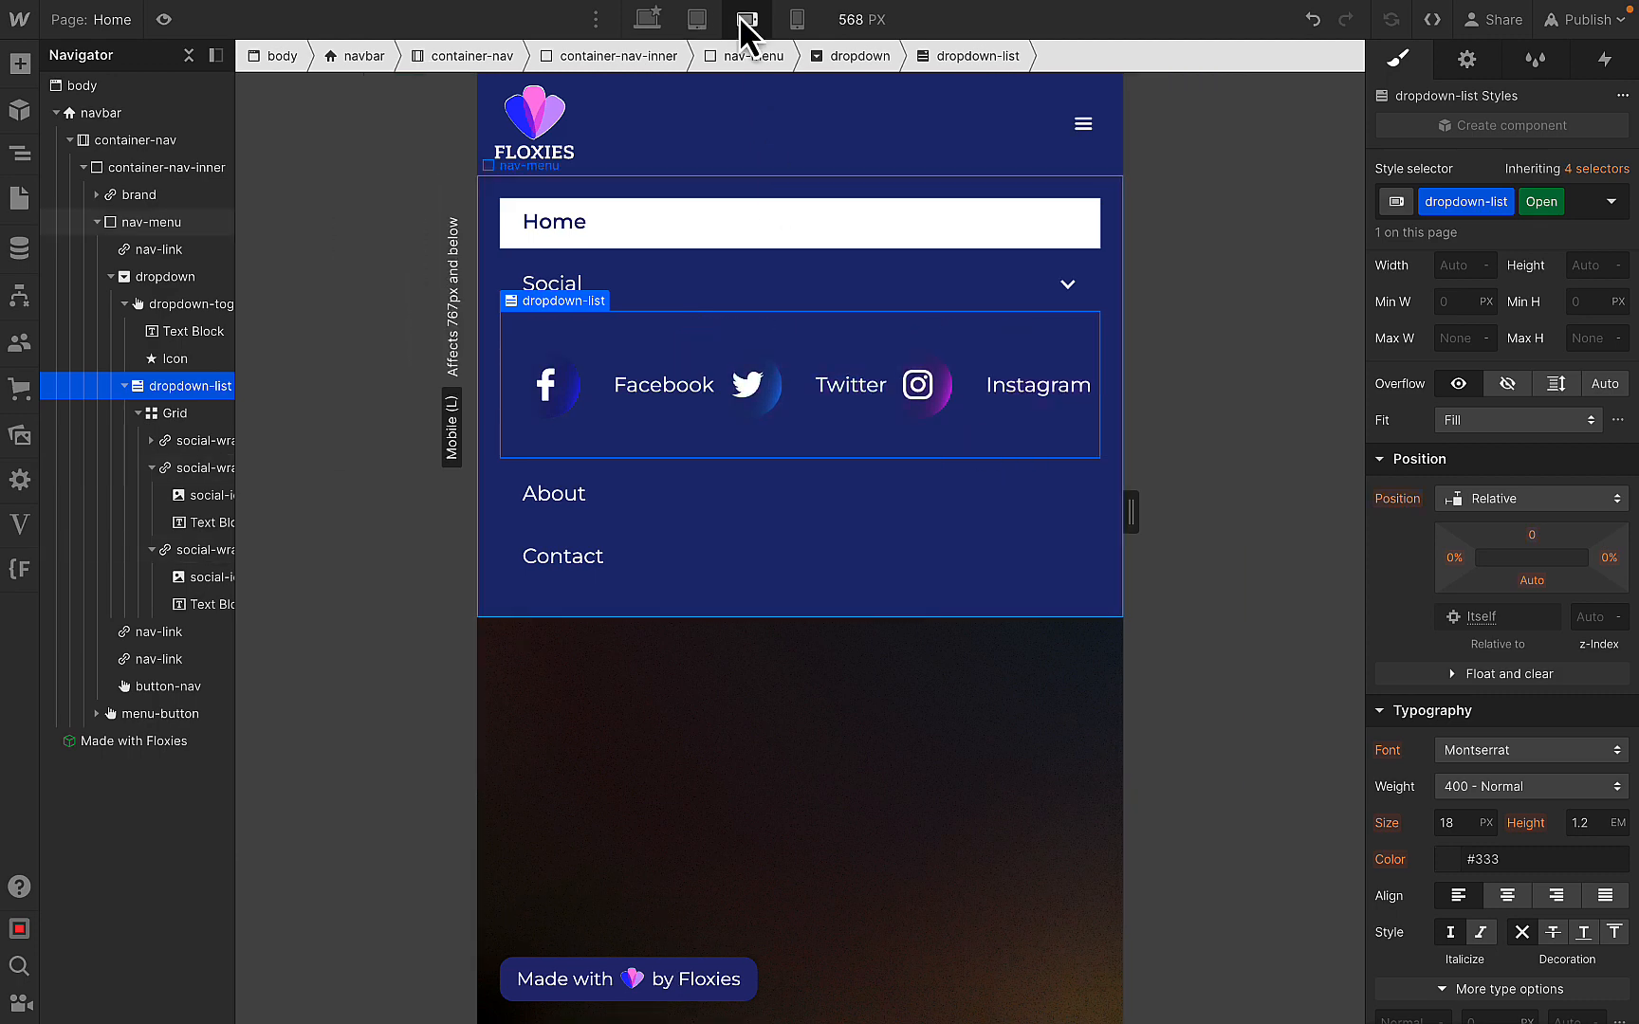
{"action": "left_click", "coordinate": [796, 19]}
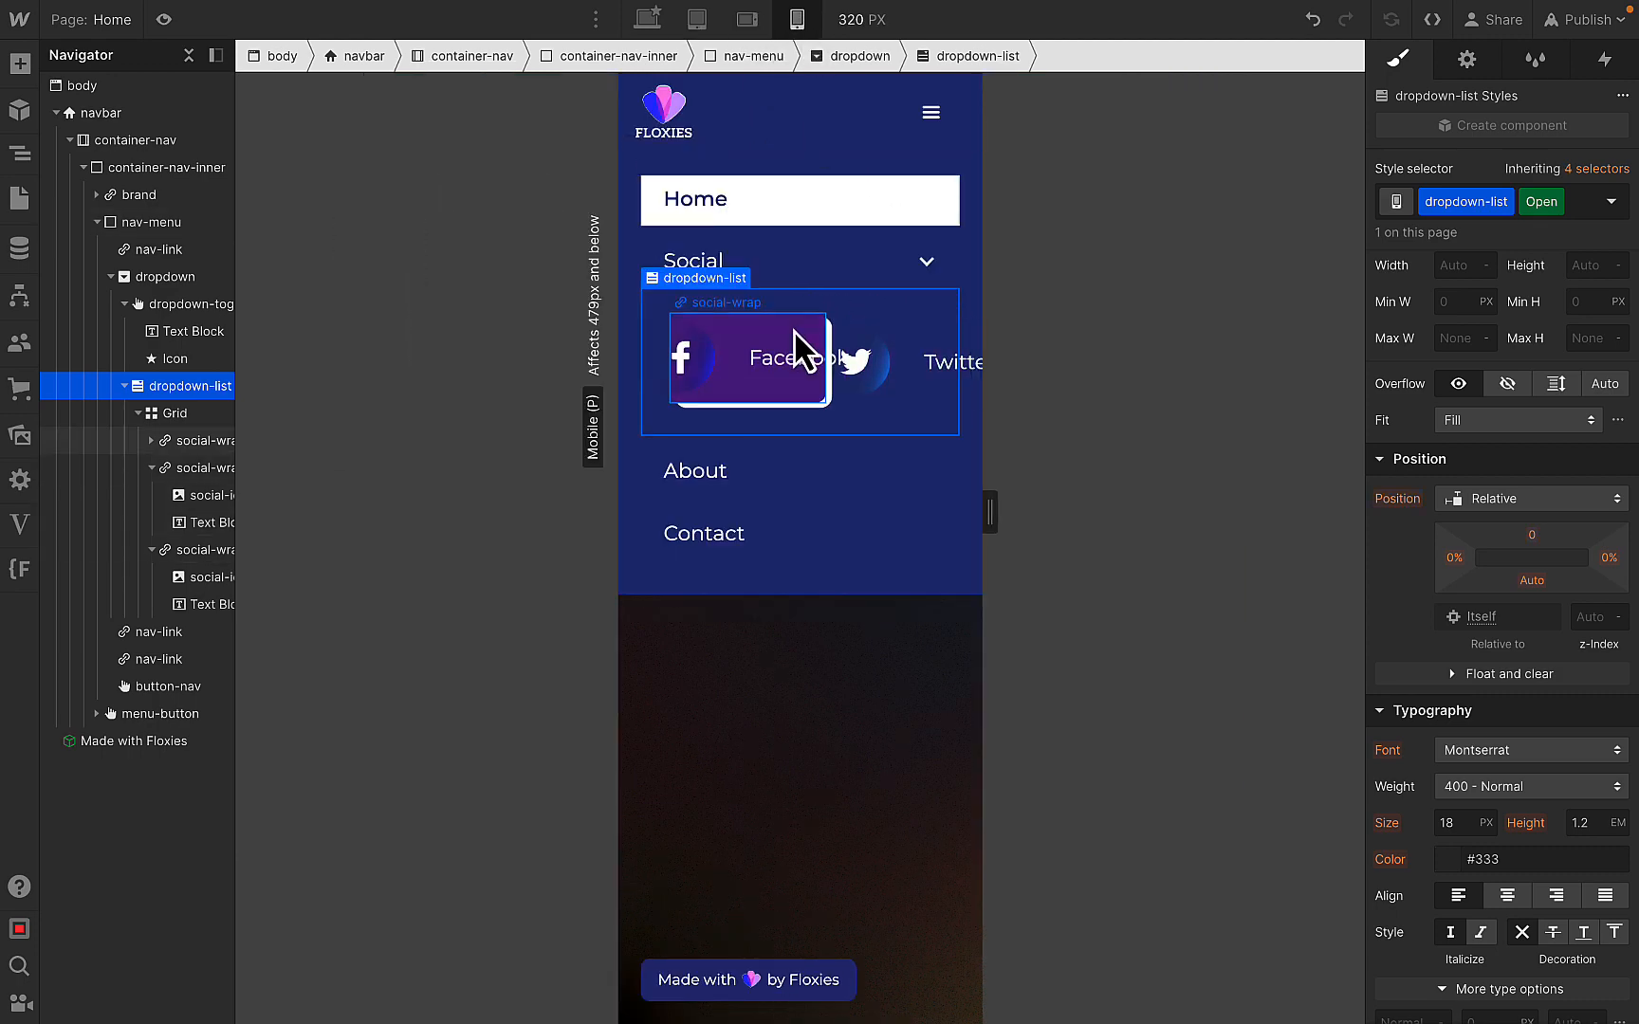
{"action": "left_click", "coordinate": [874, 322]}
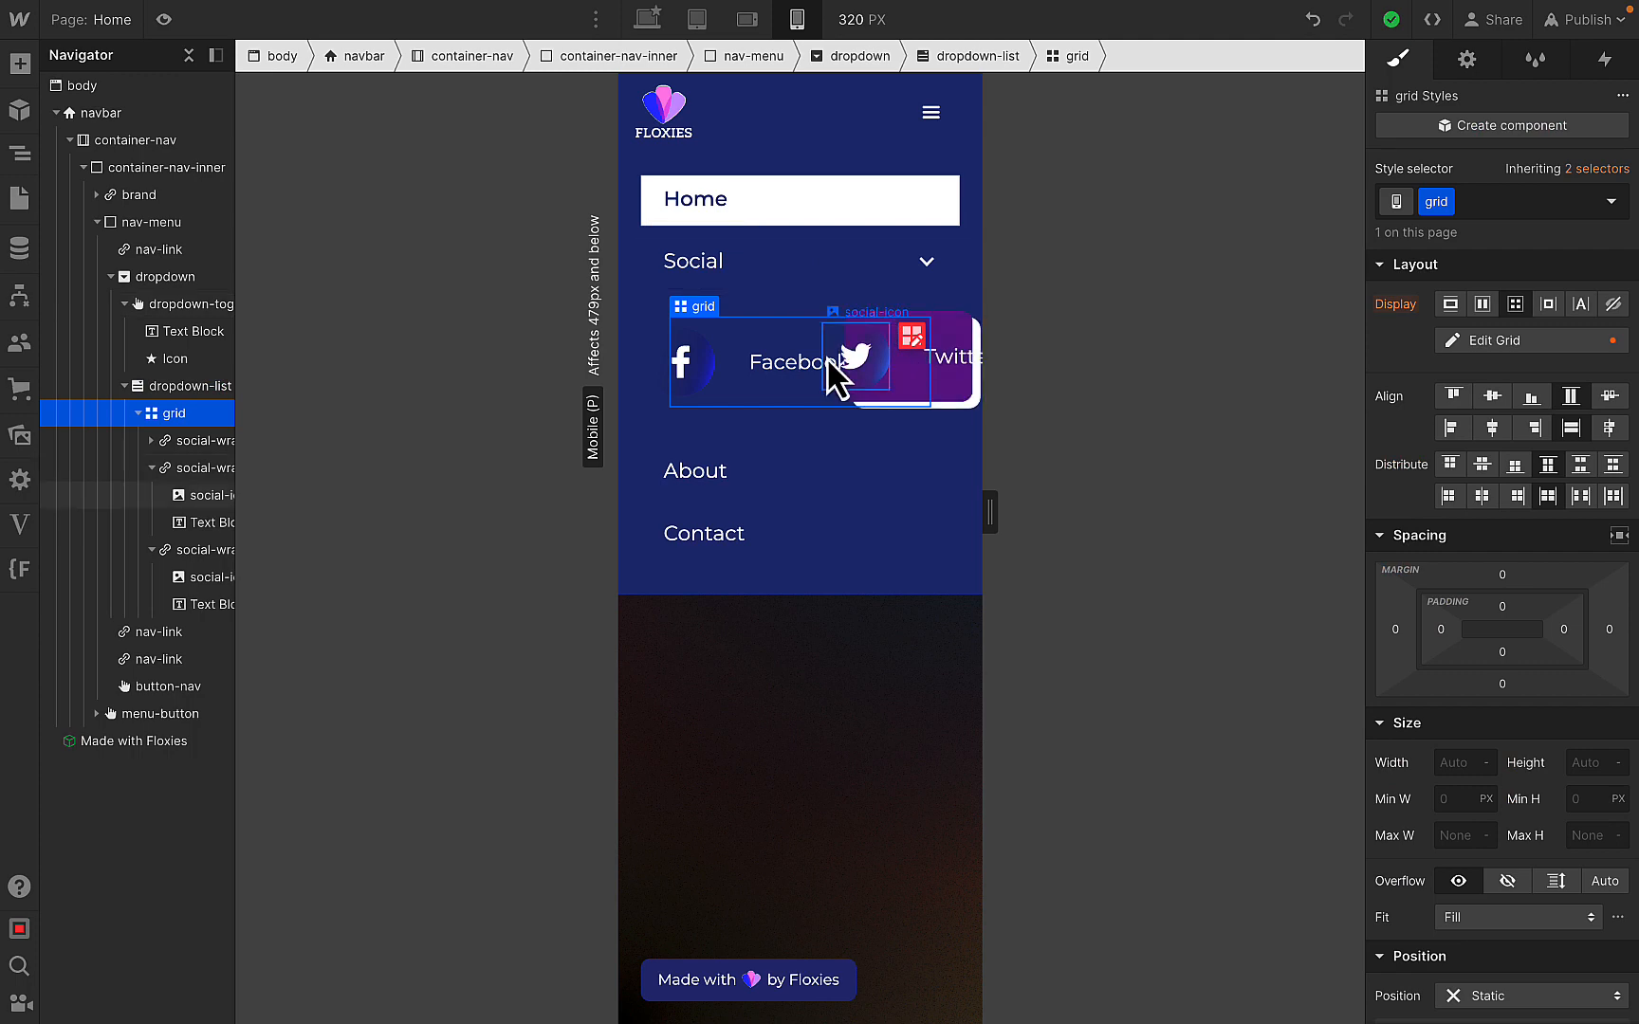
{"action": "left_click", "coordinate": [1499, 344]}
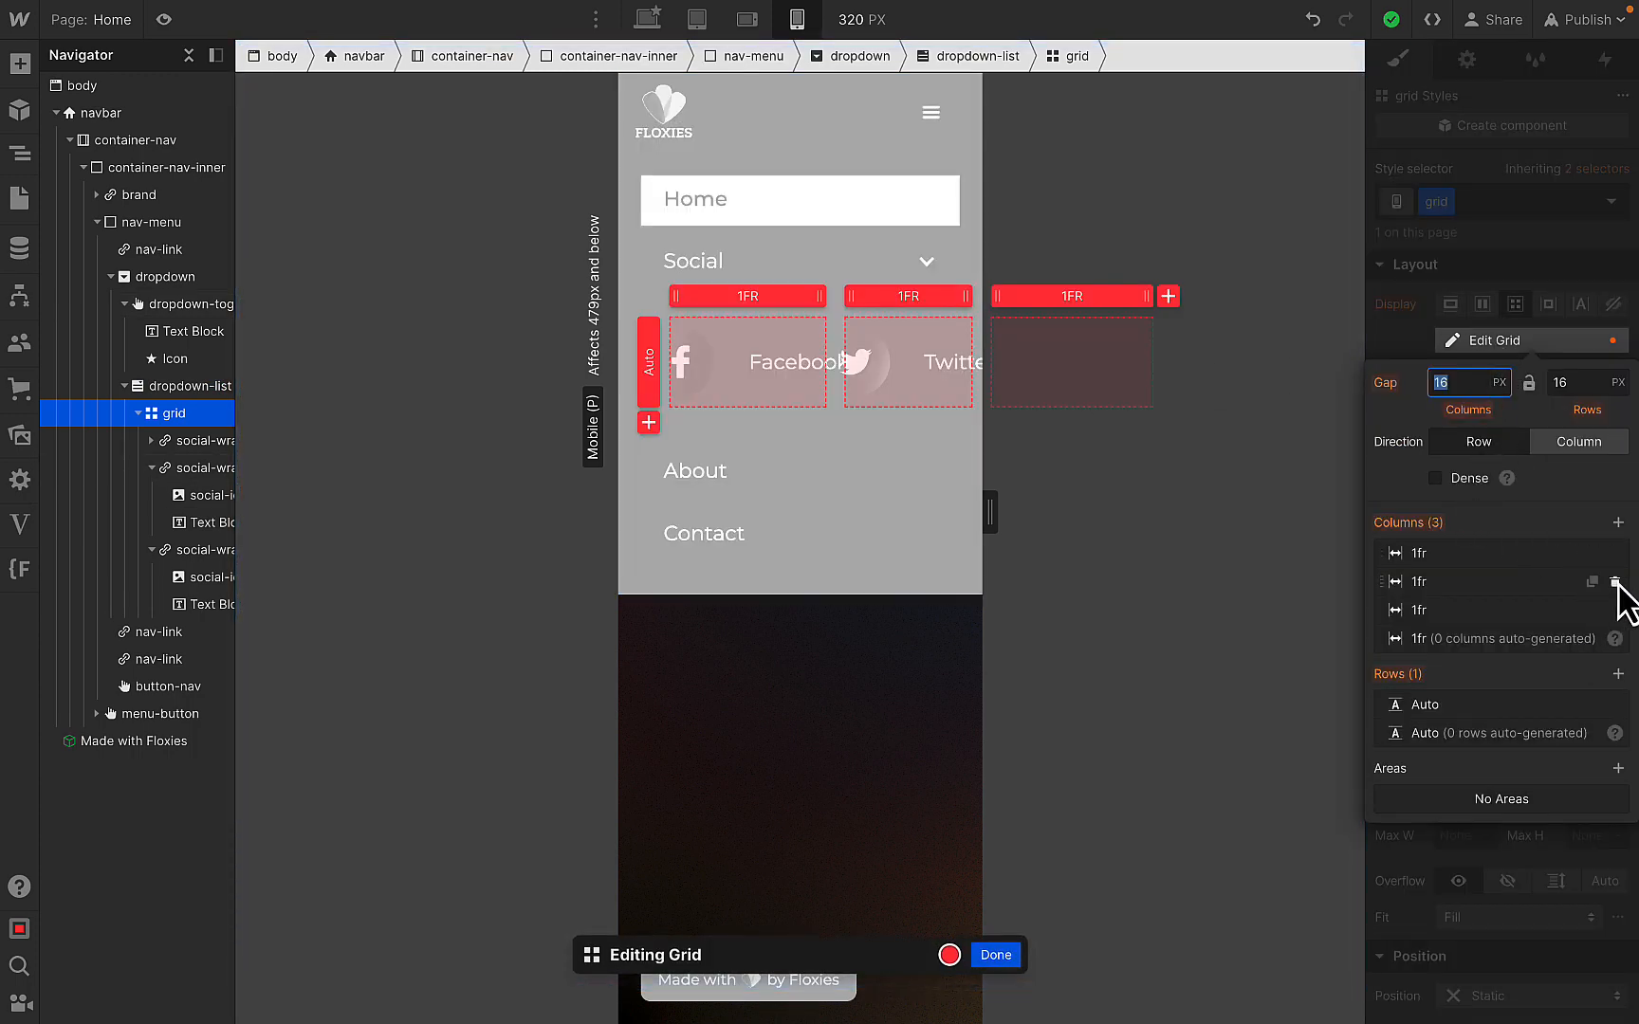
{"action": "left_click", "coordinate": [1615, 610]}
{"action": "left_click", "coordinate": [1615, 582]}
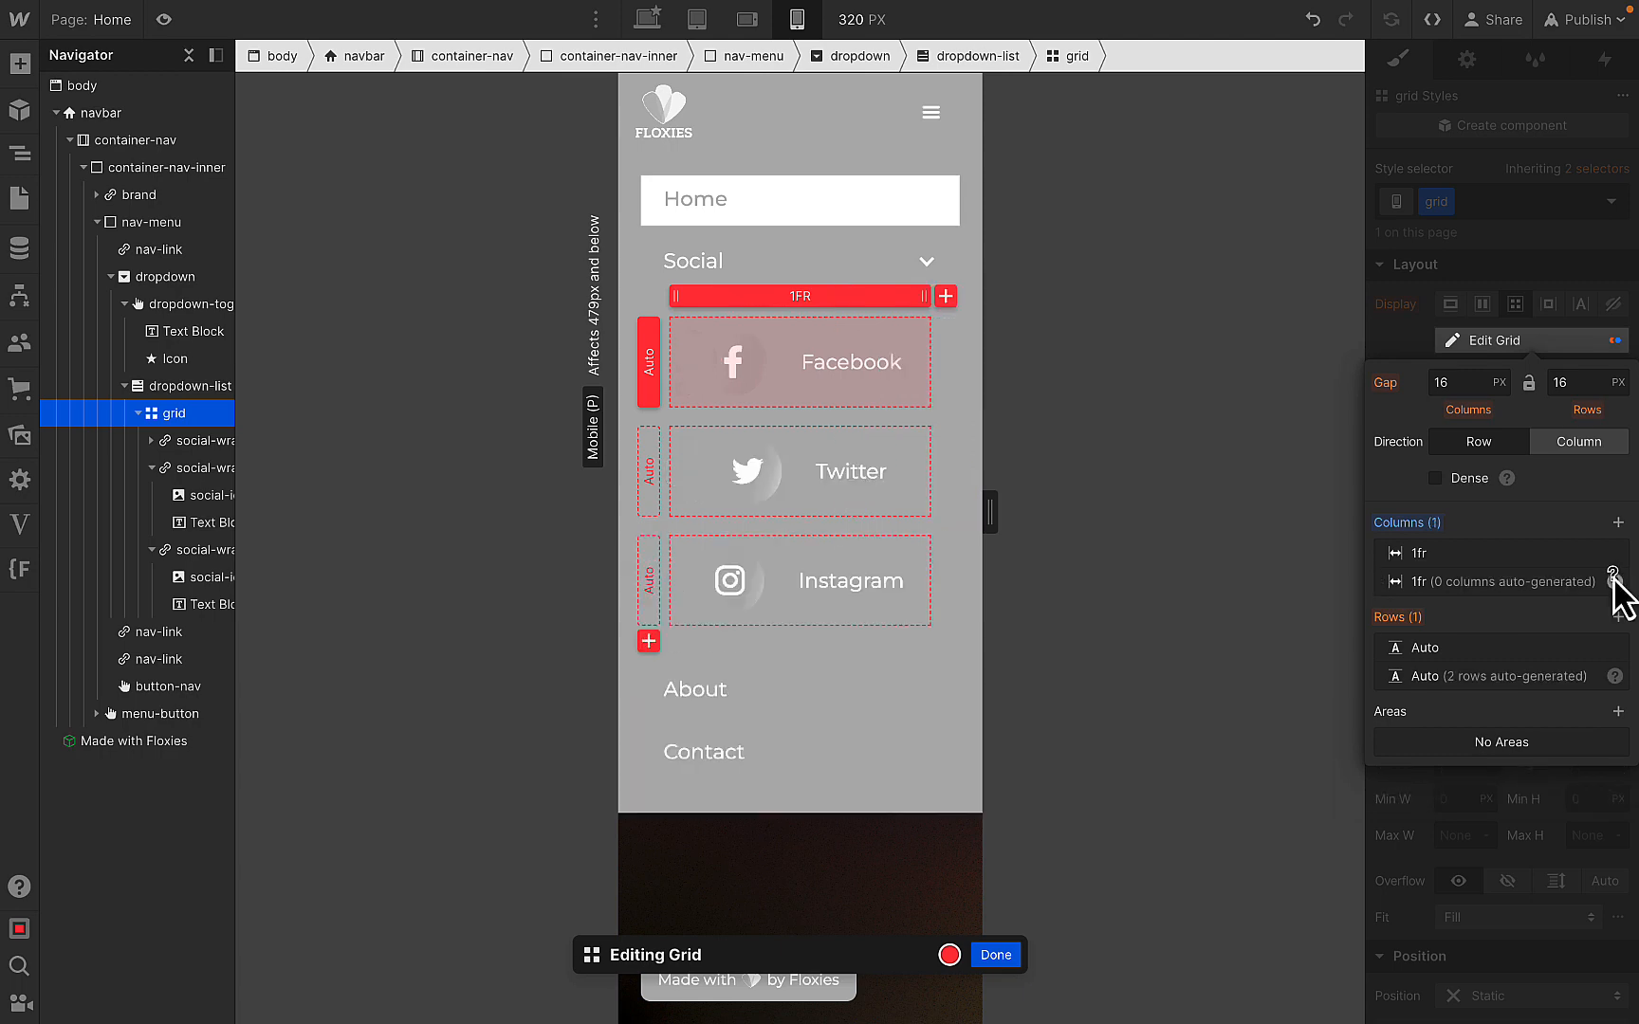
{"action": "left_click", "coordinate": [1549, 256]}
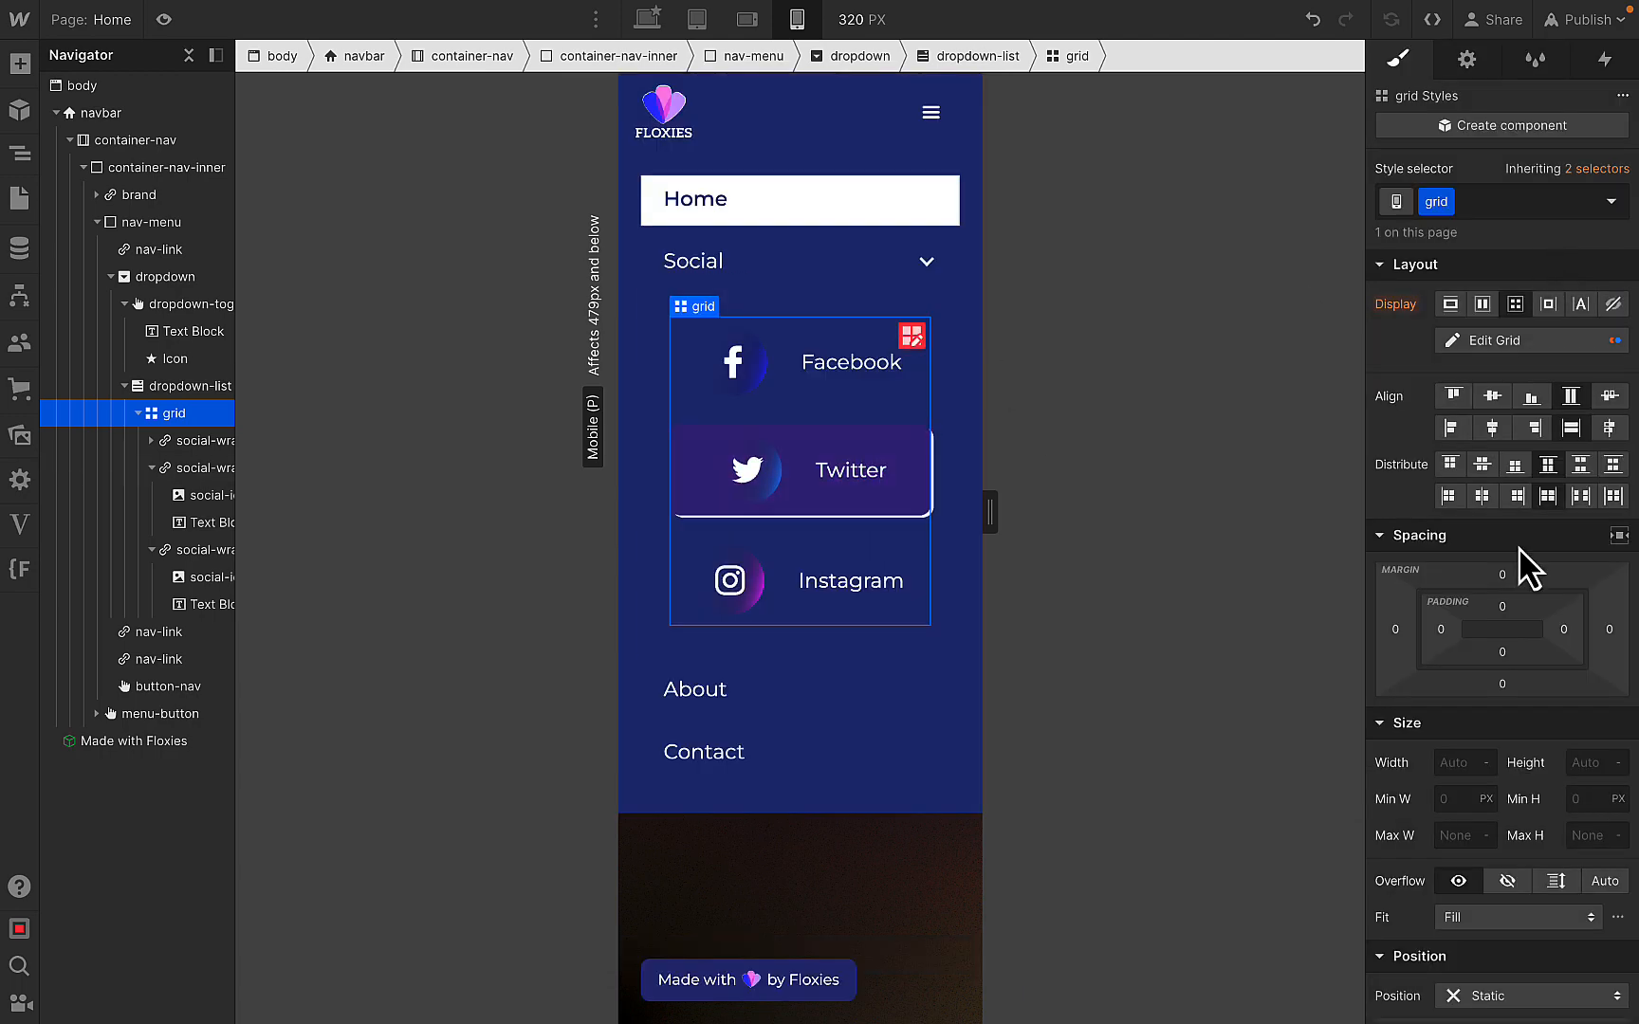
- Justify the contents of the social-wrap links to the start at the mobile portrait breakpoint, keeping the grid's own alignment
{"action": "left_click", "coordinate": [1452, 427]}
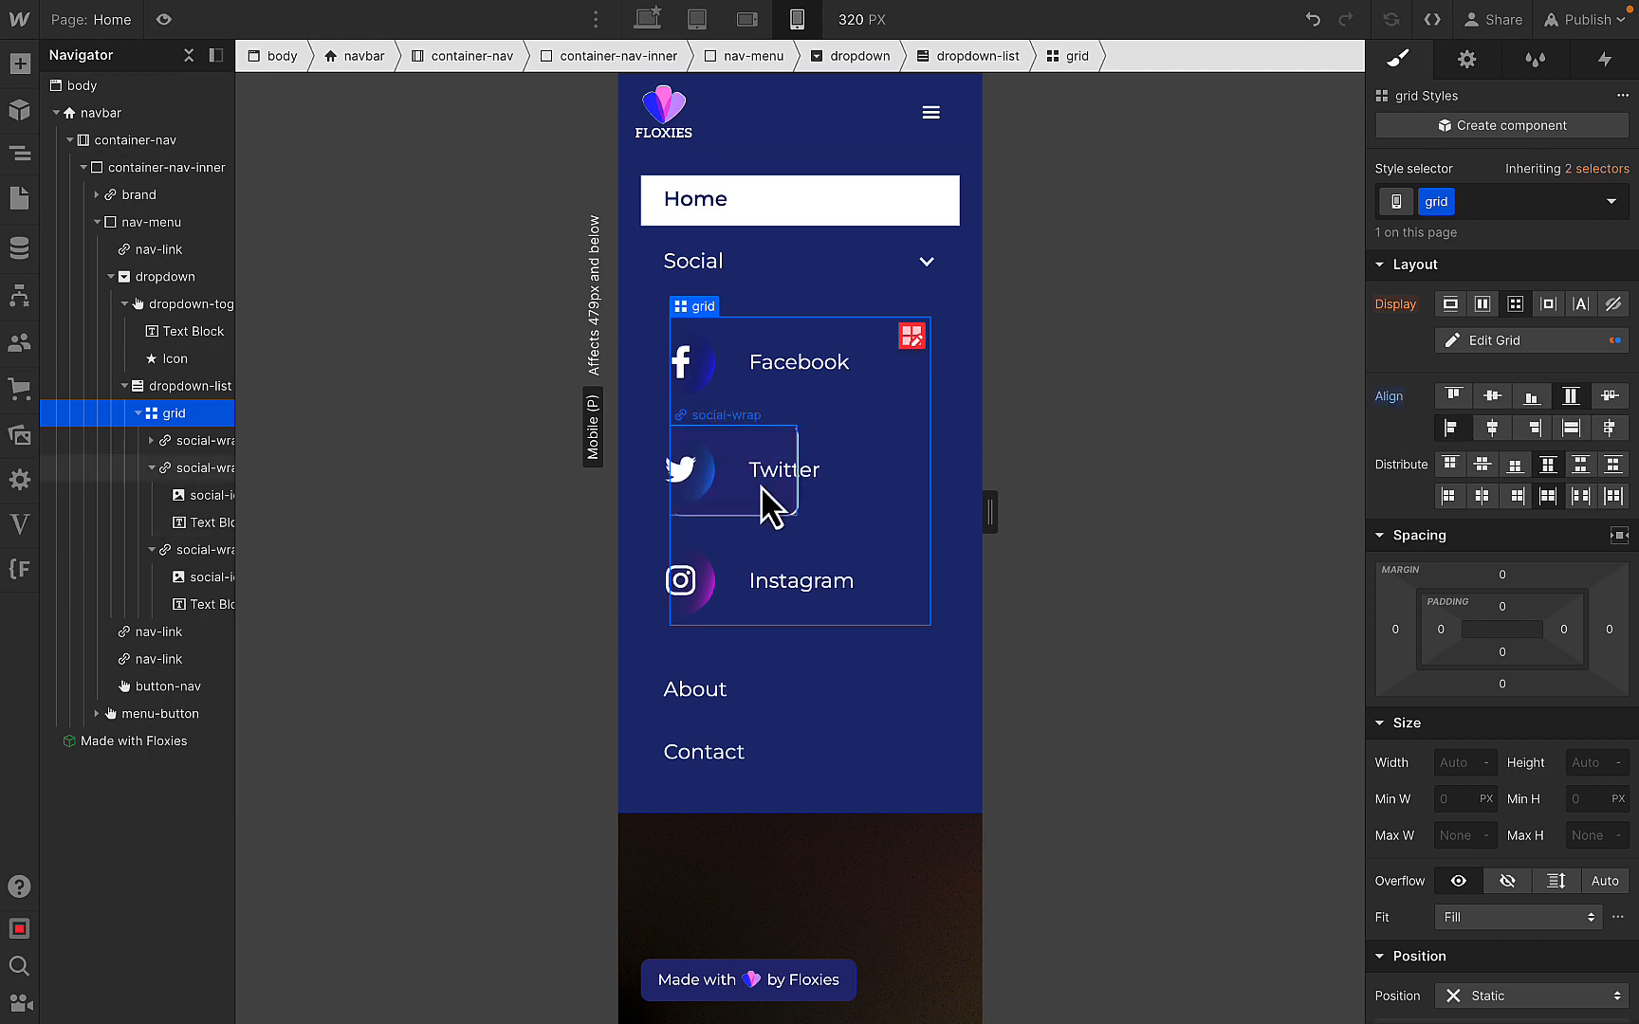
{"action": "key", "text": "ctrl+z"}
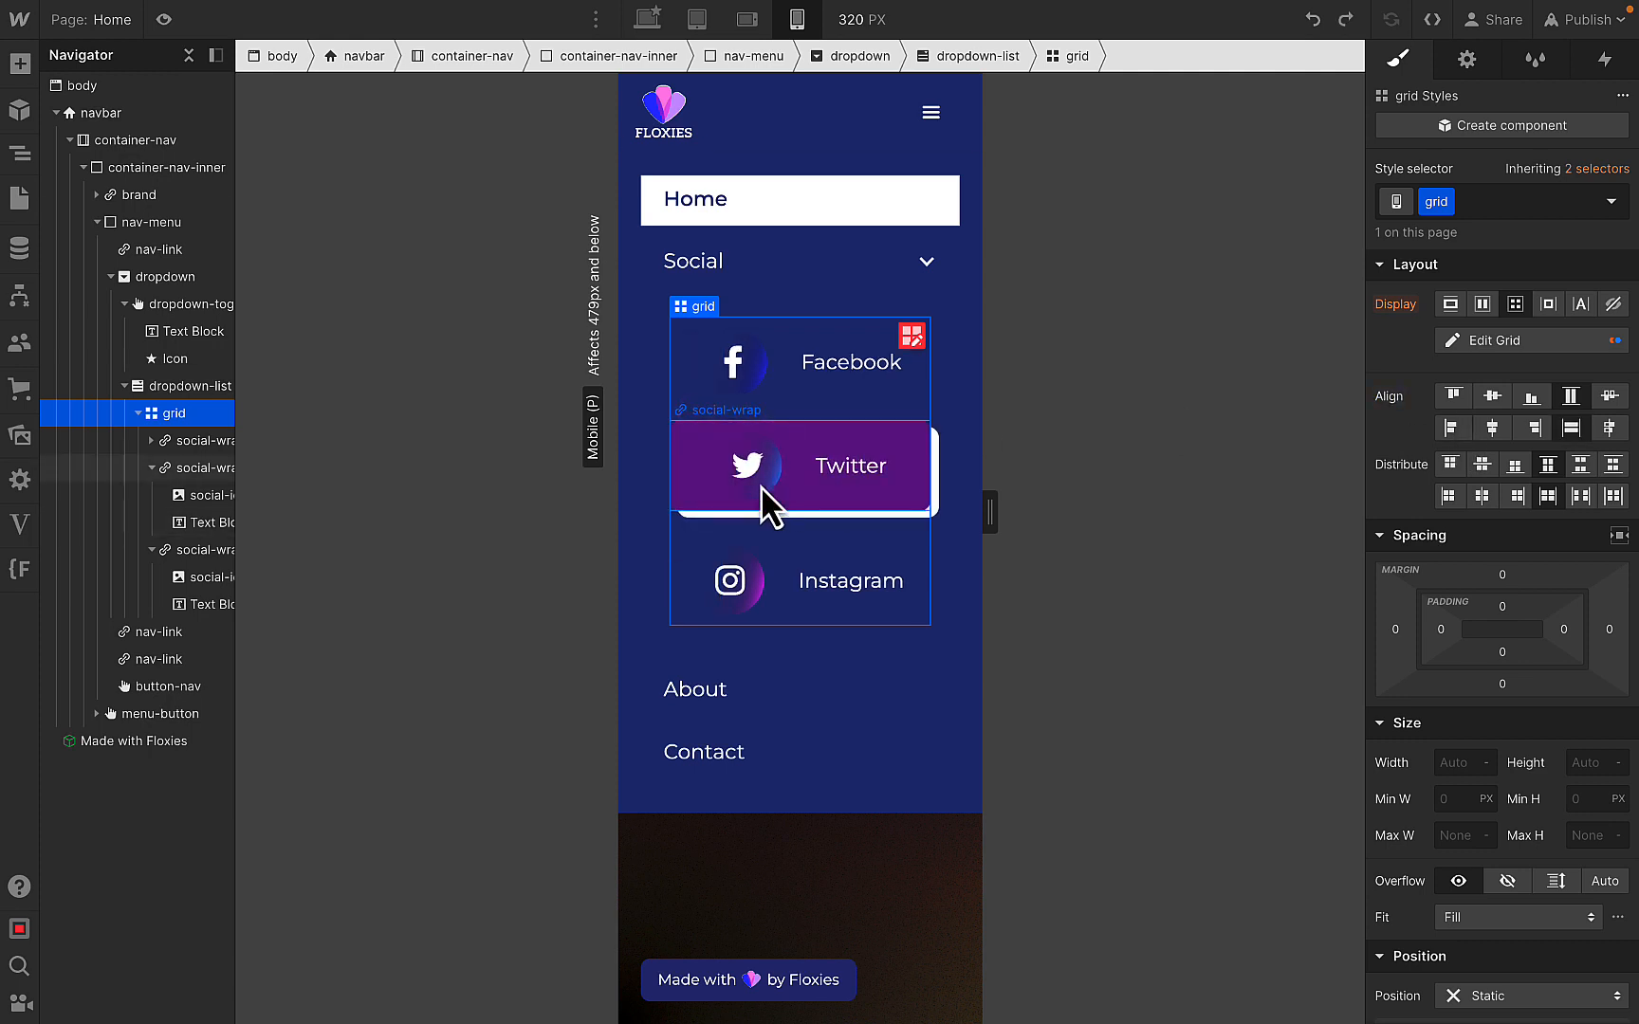
{"action": "left_click", "coordinate": [907, 509]}
{"action": "scroll", "coordinate": [1441, 634], "scroll_direction": "down", "scroll_amount": 2}
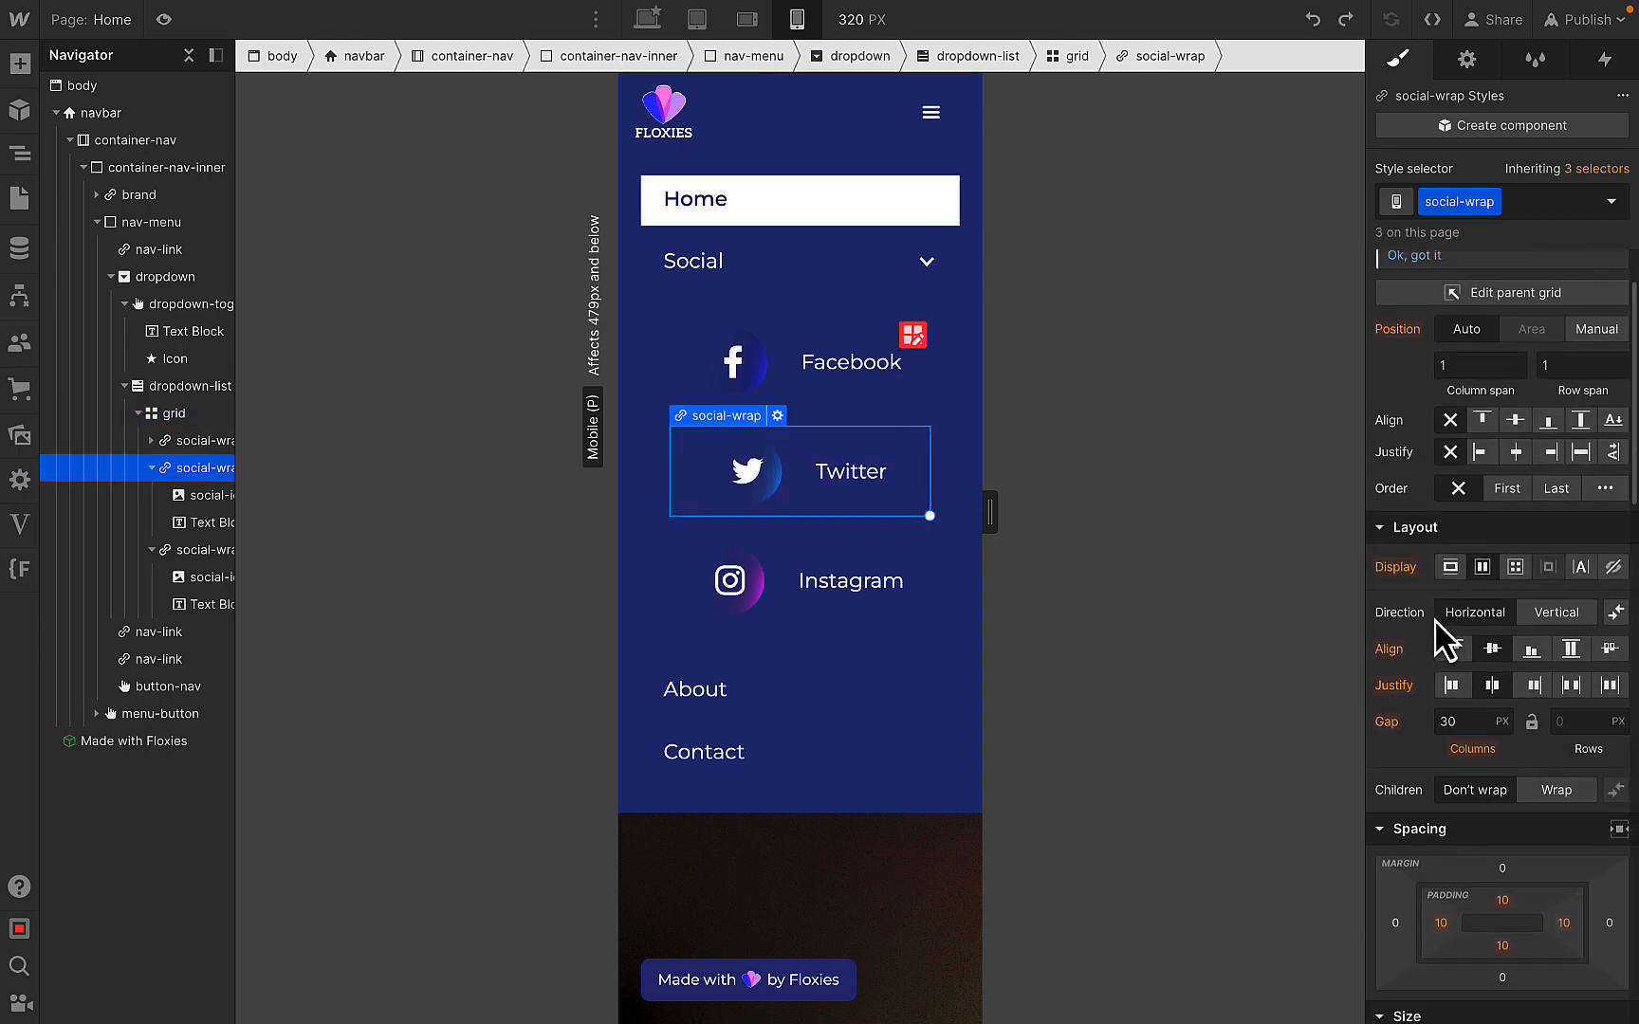
{"action": "left_click", "coordinate": [1450, 685]}
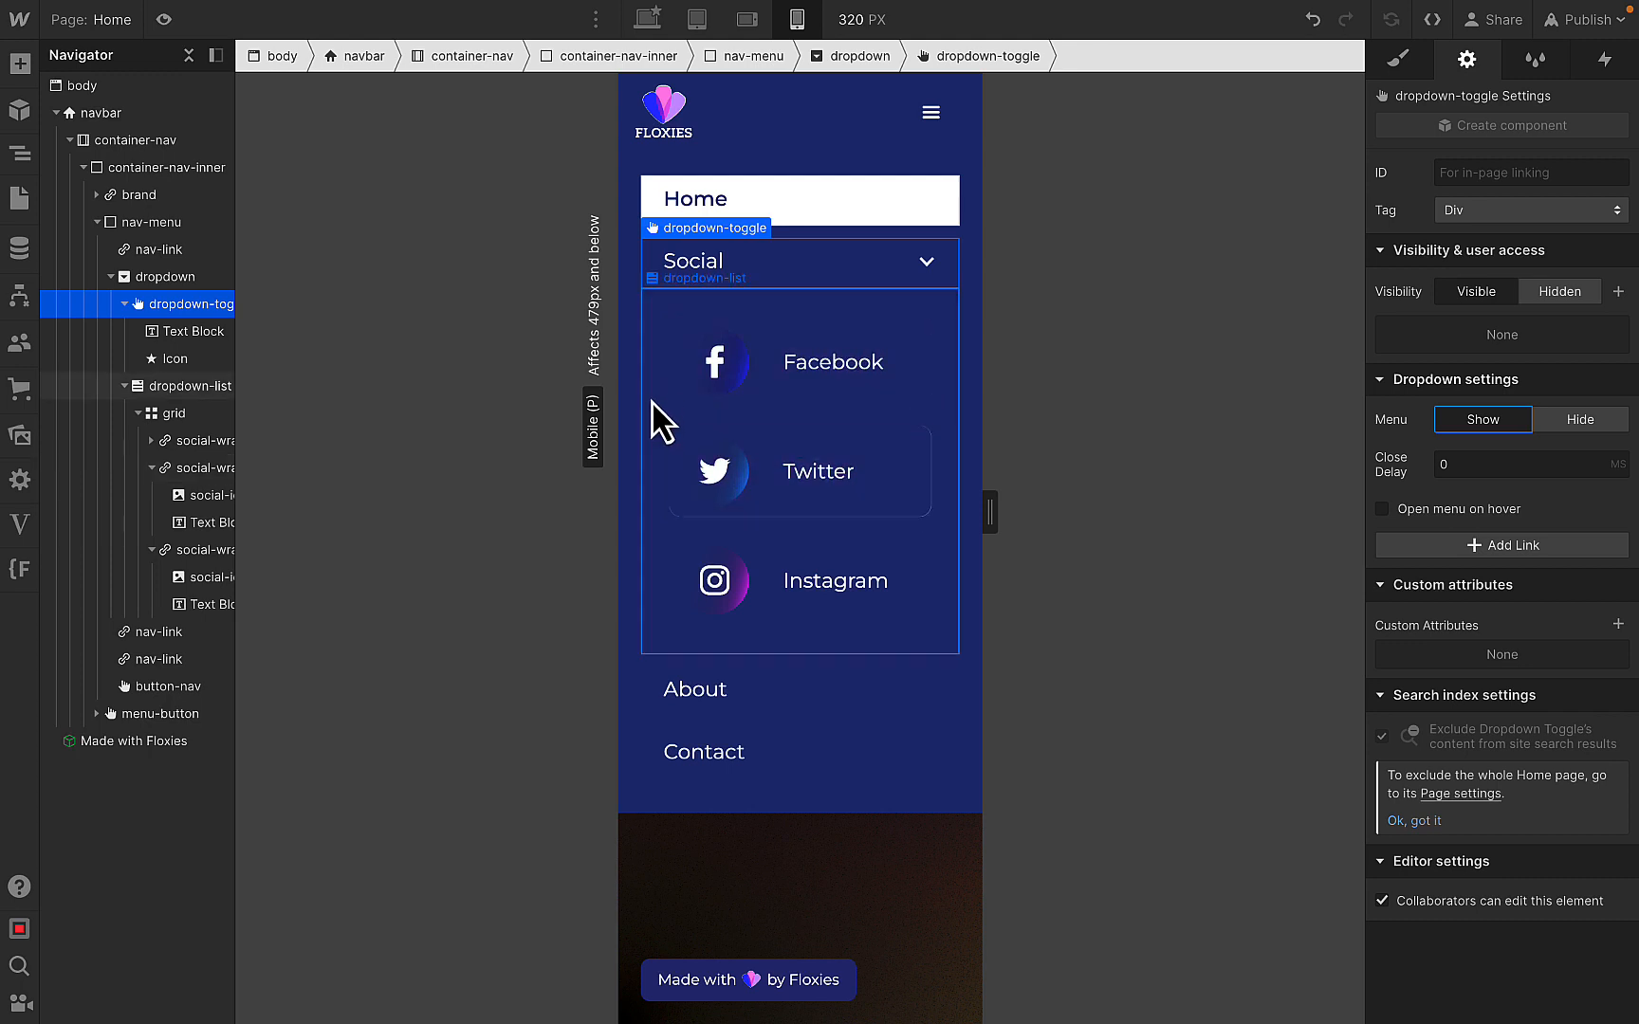
- Set the open dropdown-list's padding to 15 px on all four sides at the mobile portrait breakpoint
{"action": "left_click", "coordinate": [658, 409]}
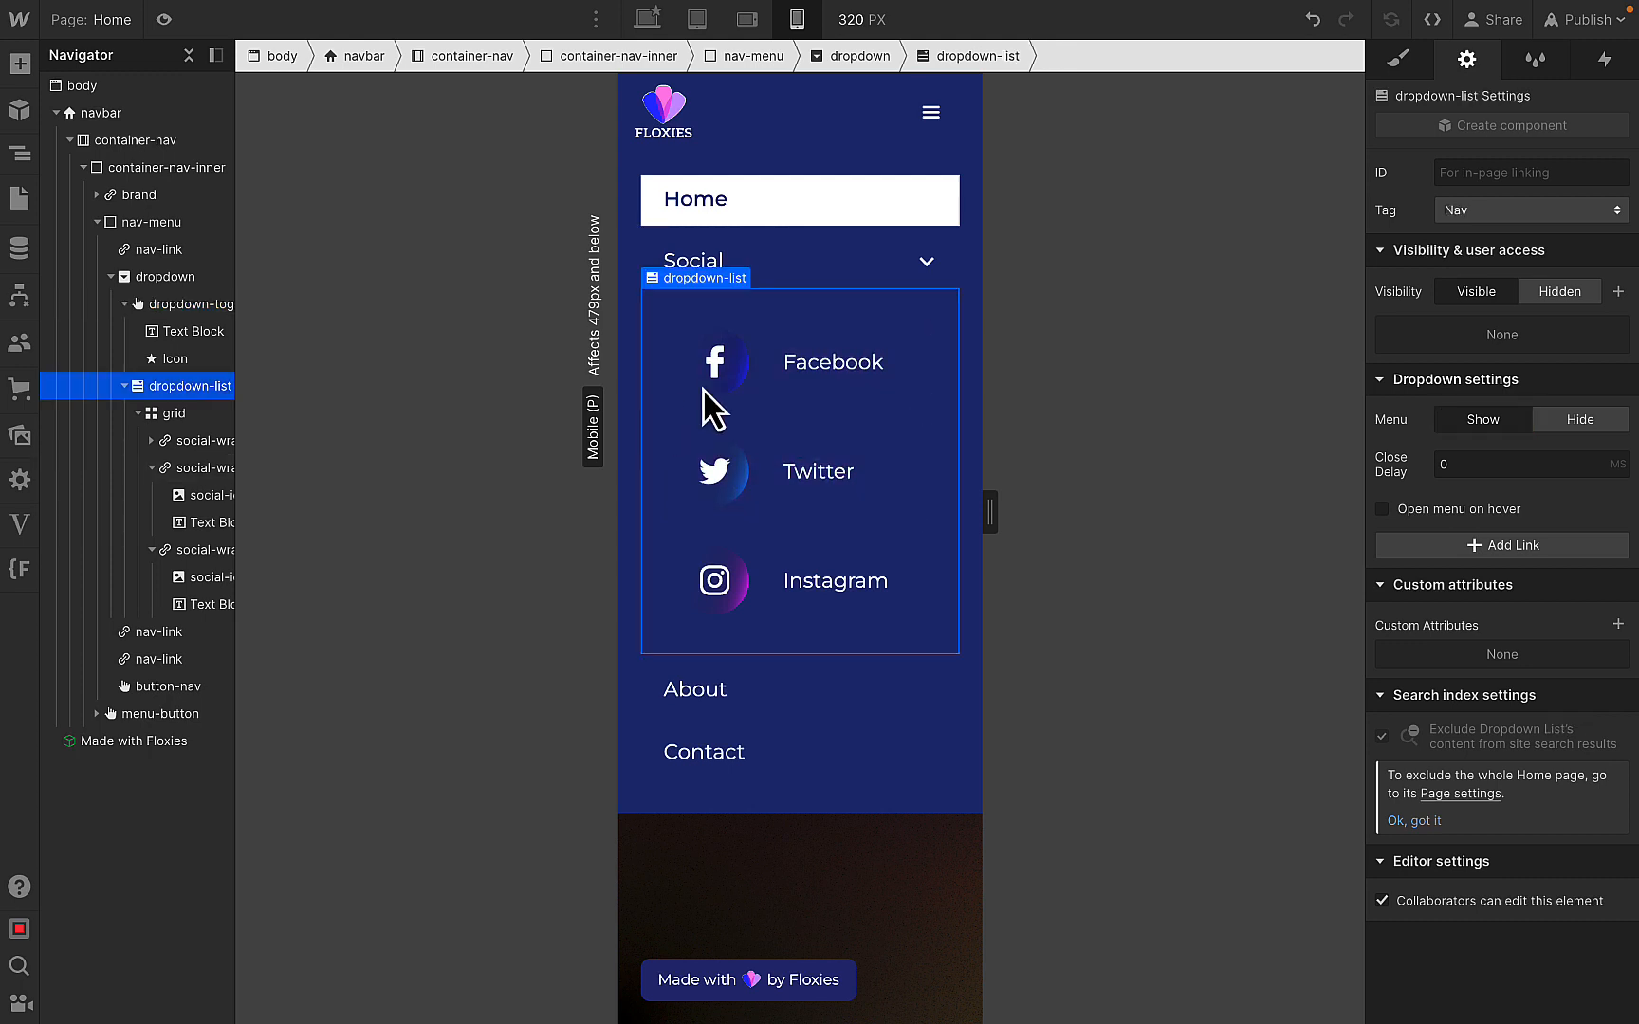
{"action": "left_click", "coordinate": [1398, 59]}
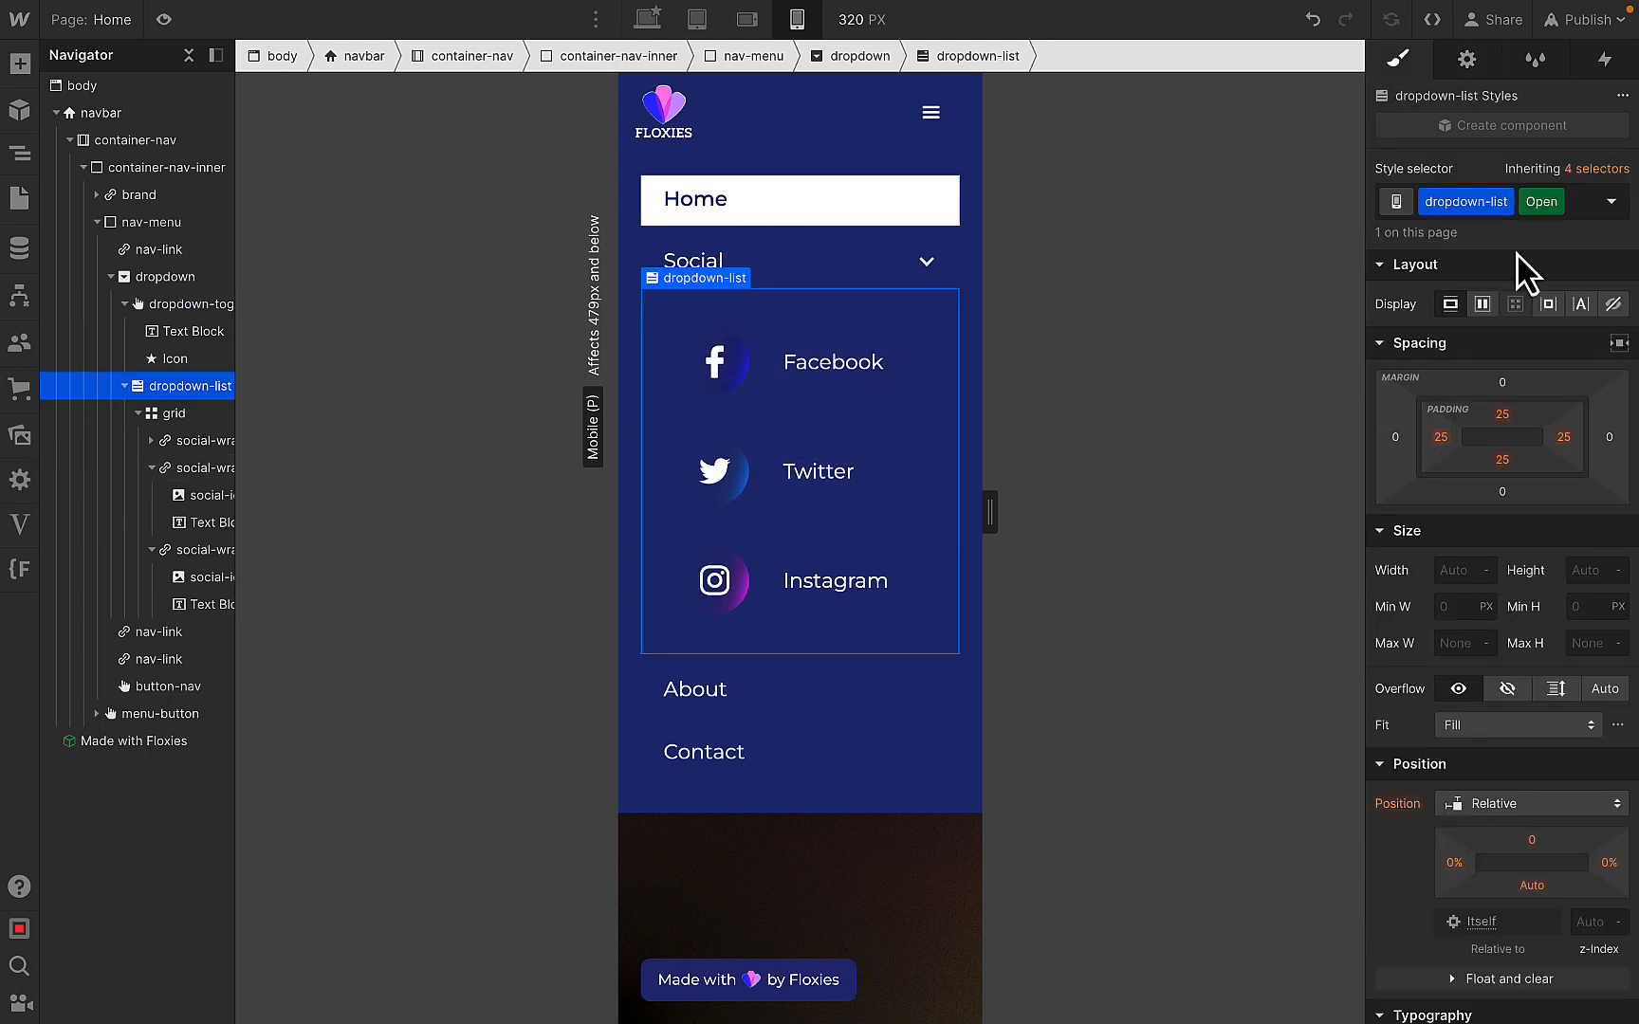
{"action": "left_click_drag", "start_coordinate": [1438, 457], "coordinate": [1422, 465]}
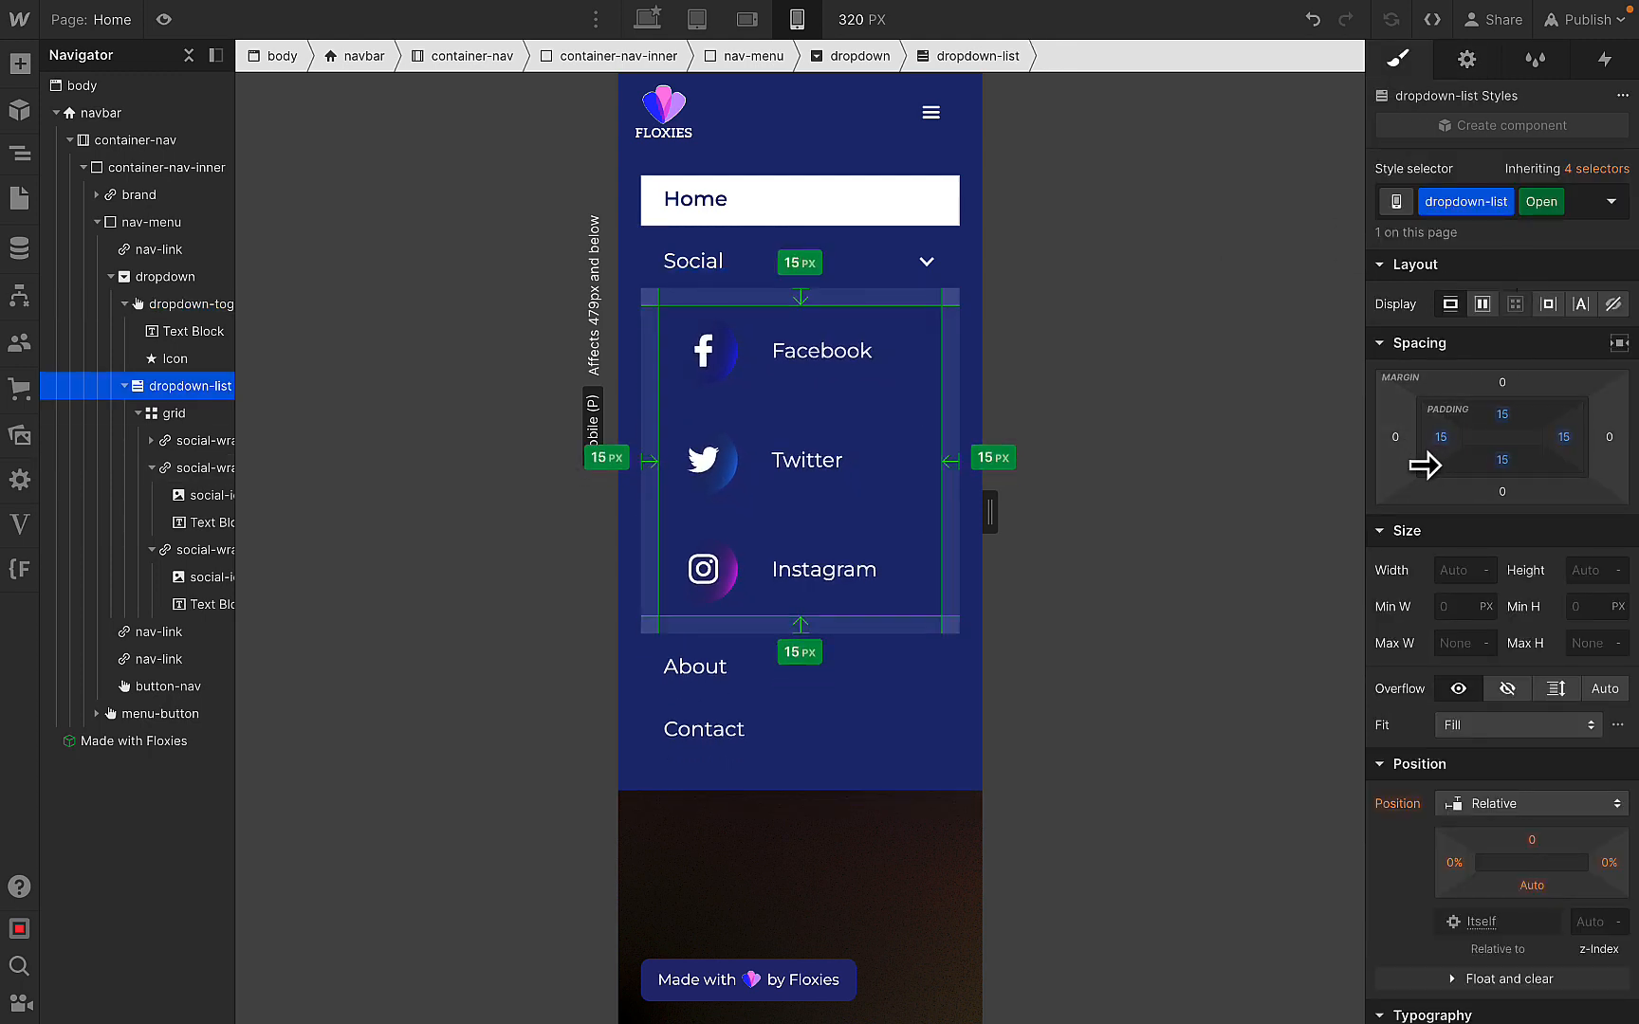
- Limit the social-icon's size to 50 px at the mobile portrait breakpoint
{"action": "left_click", "coordinate": [713, 376]}
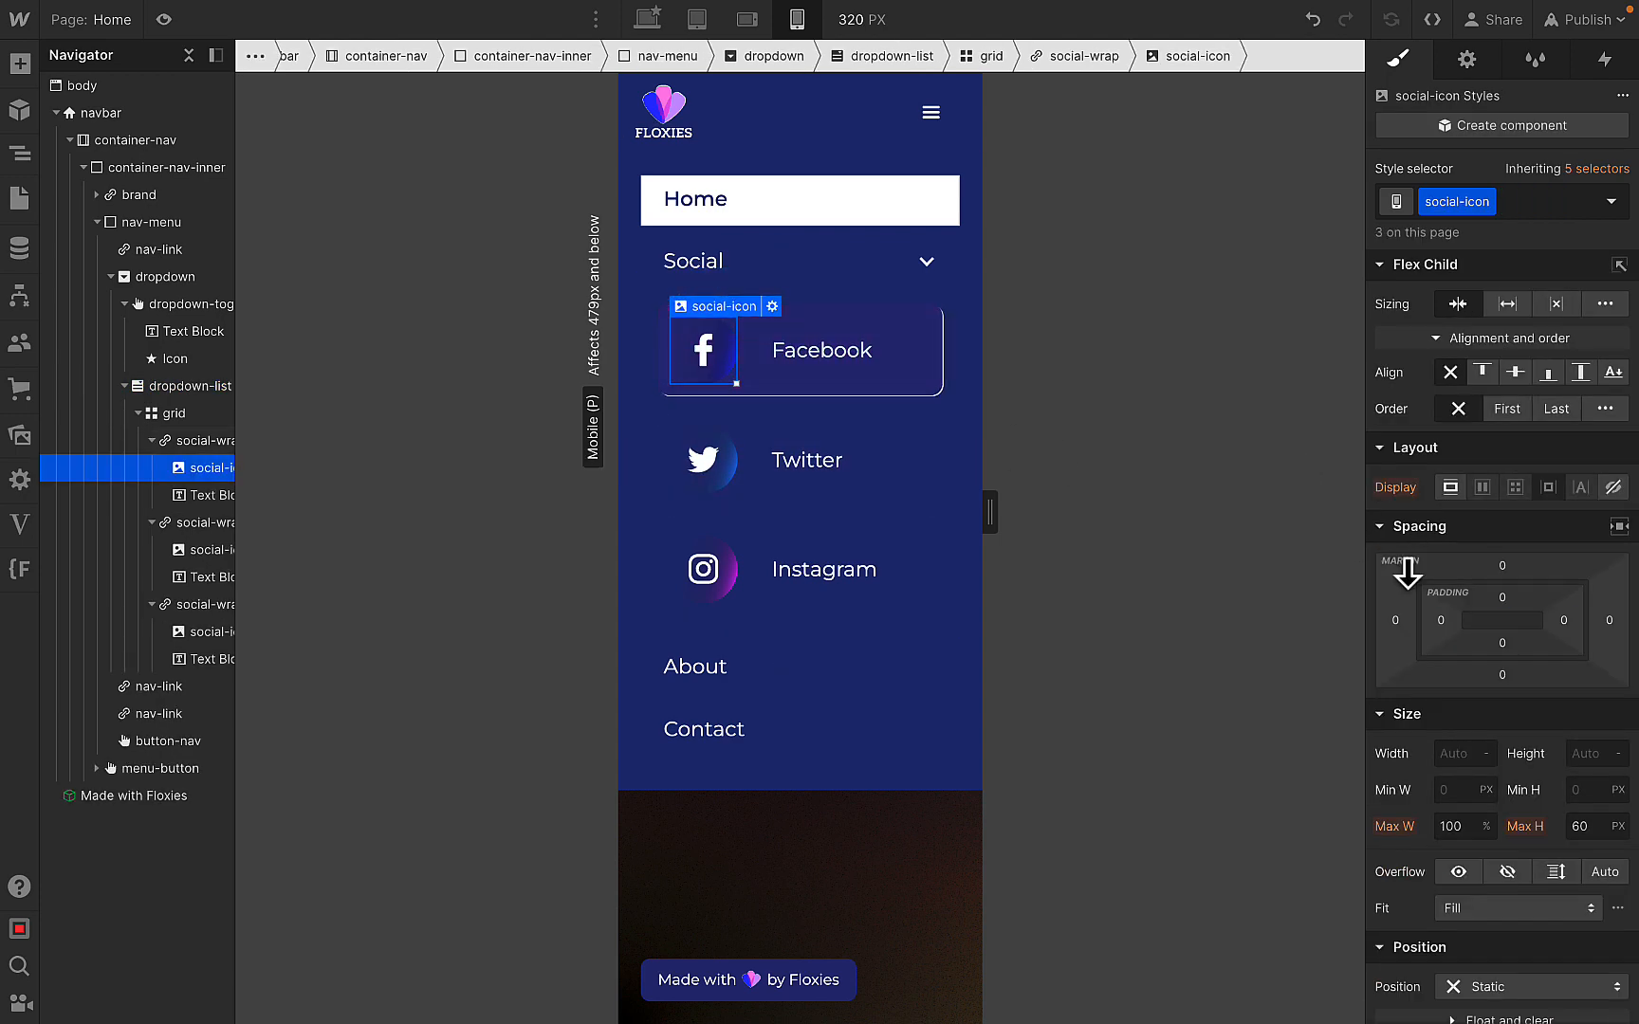
{"action": "type", "text": "50"}
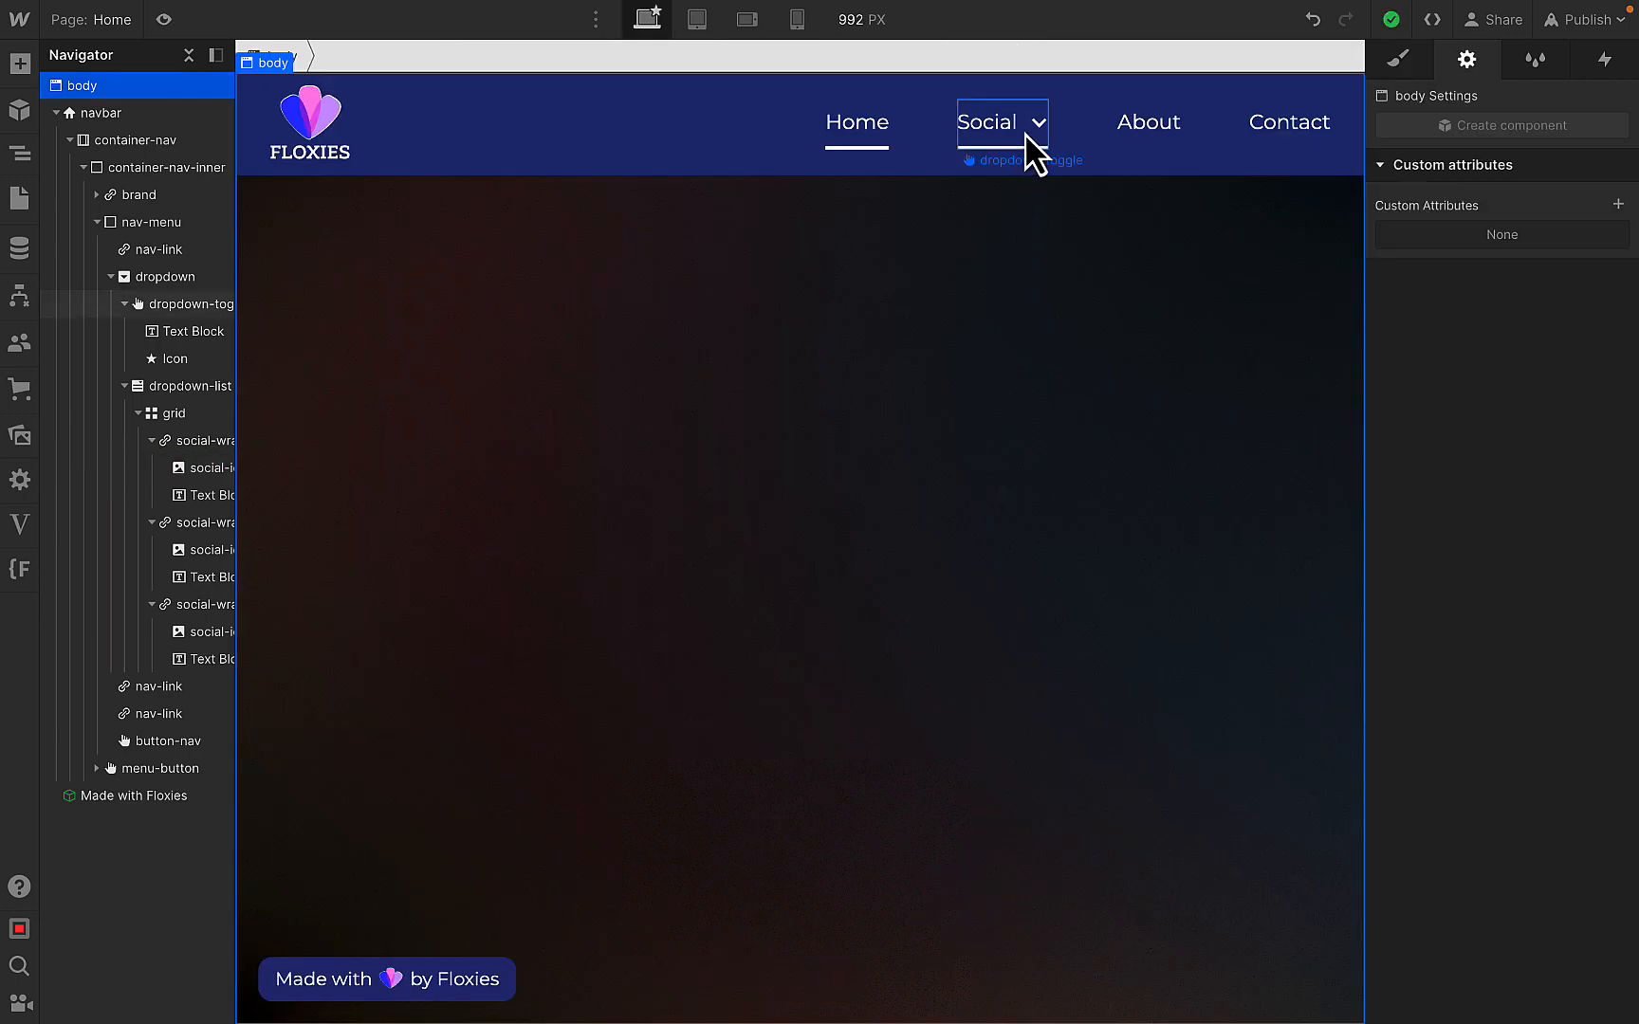
- Add a Dropdown opens element trigger to the navbar's dropdown element at the desktop breakpoint
{"action": "left_click", "coordinate": [167, 277]}
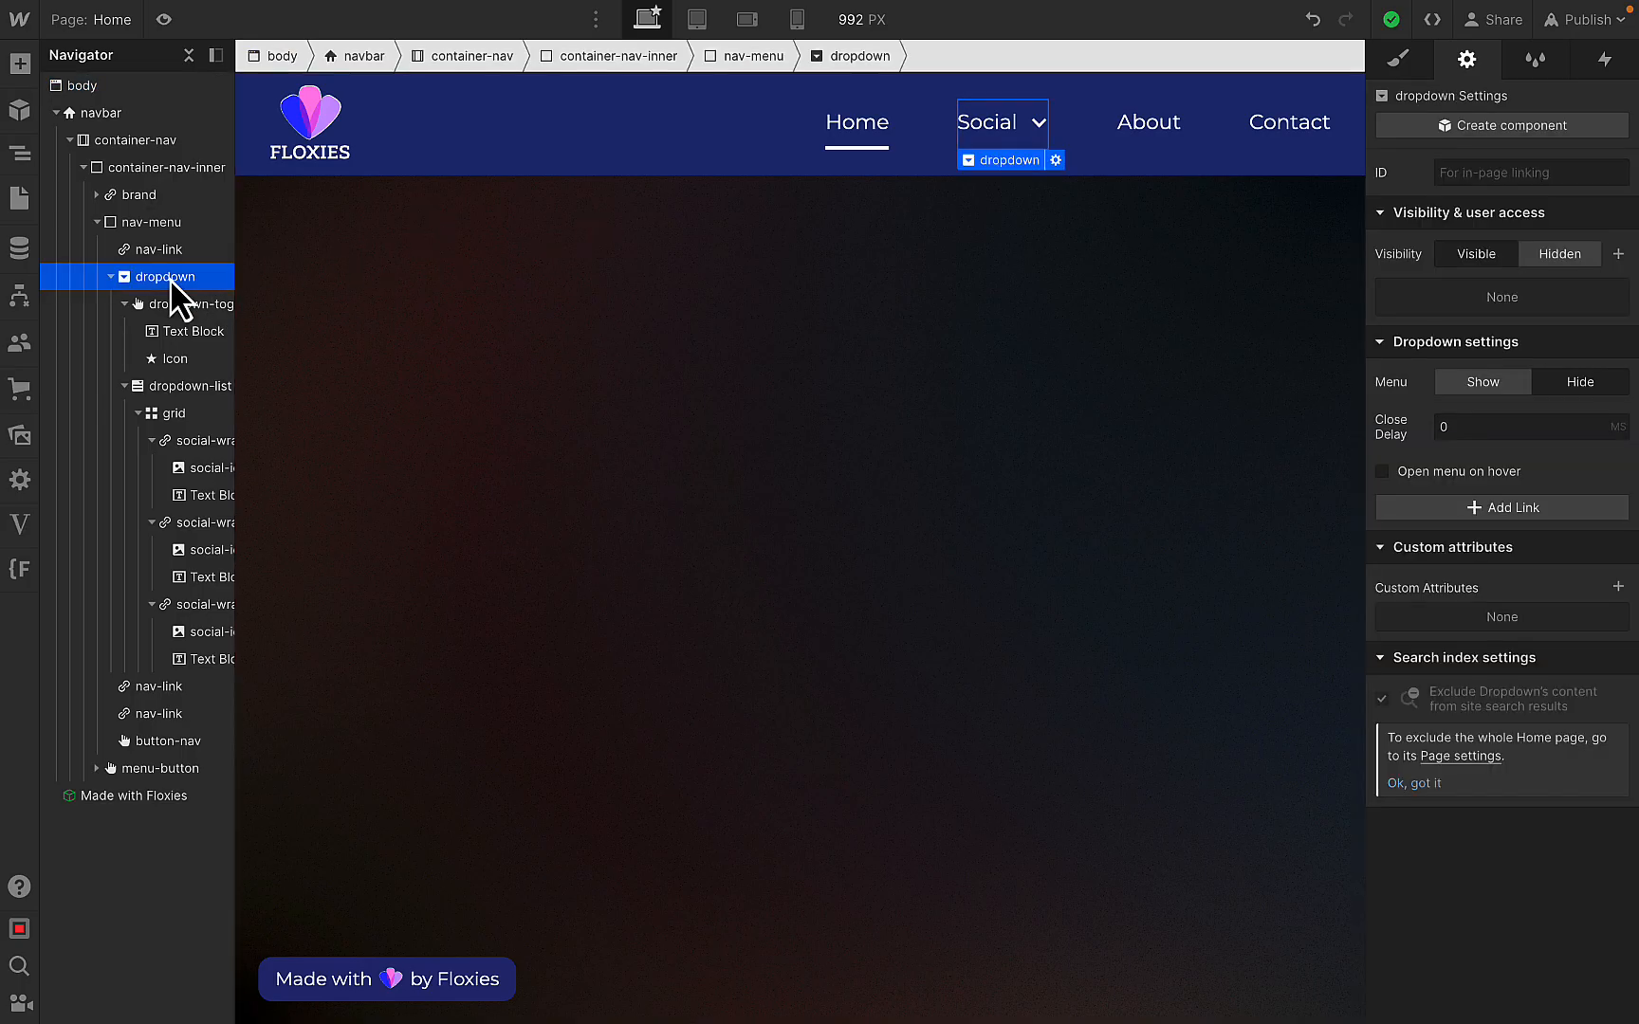
{"action": "left_click", "coordinate": [1603, 62]}
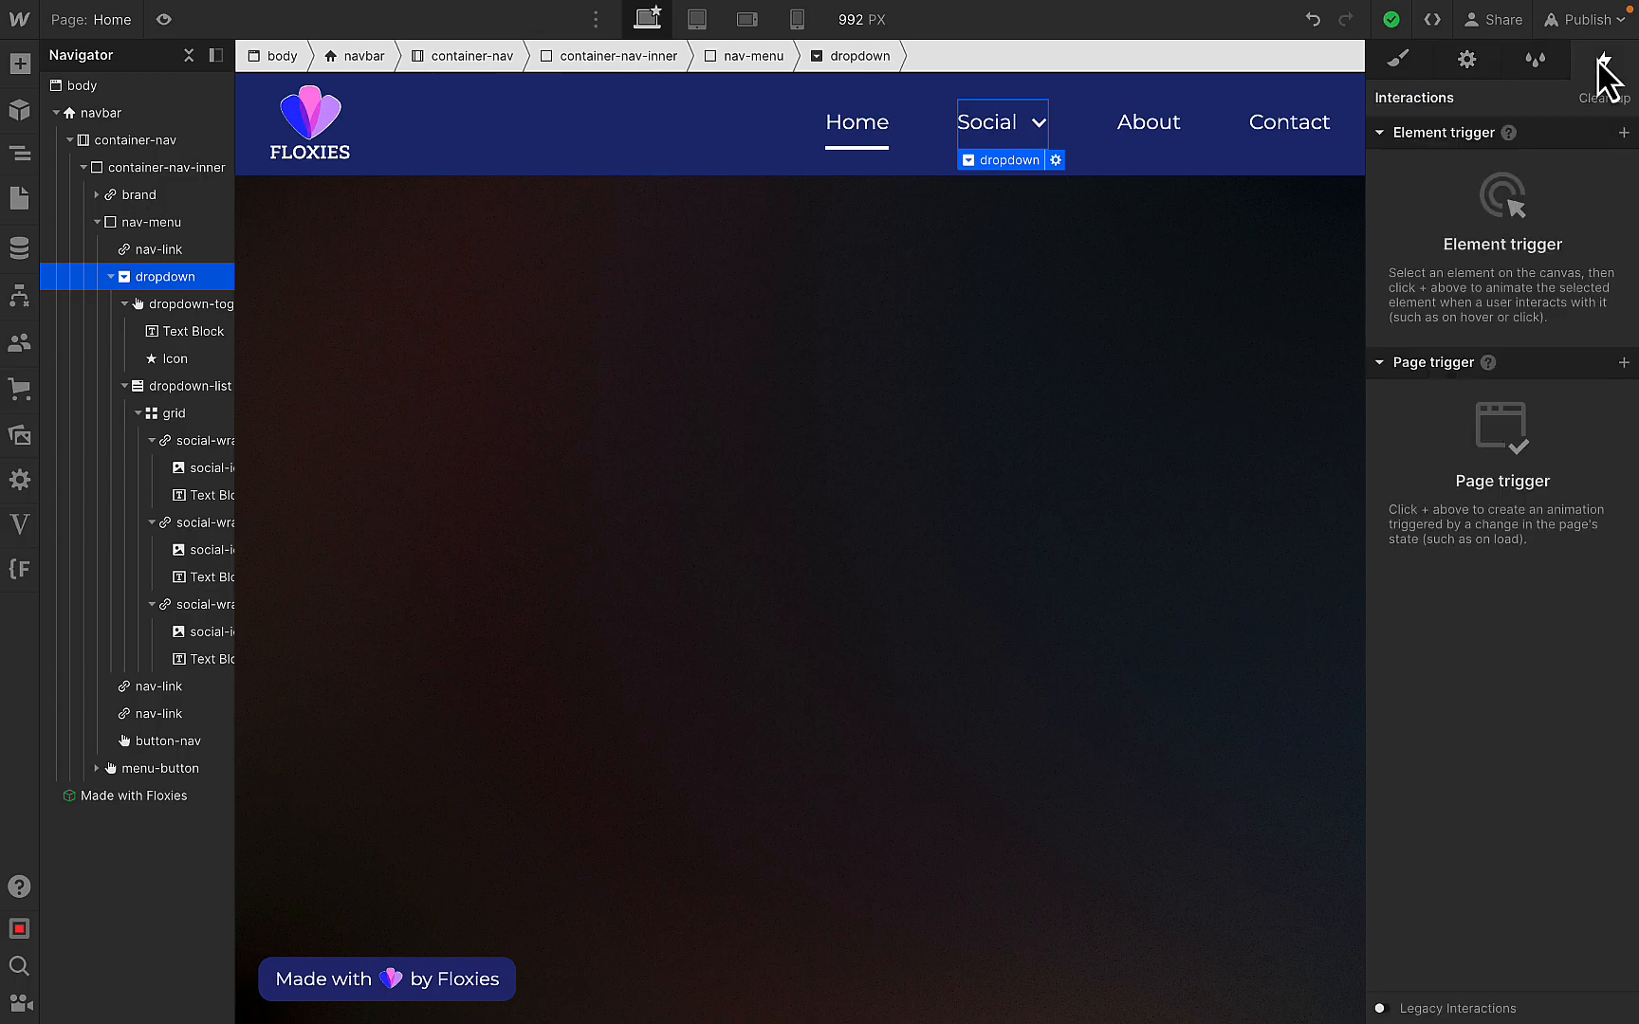
{"action": "left_click", "coordinate": [1623, 134]}
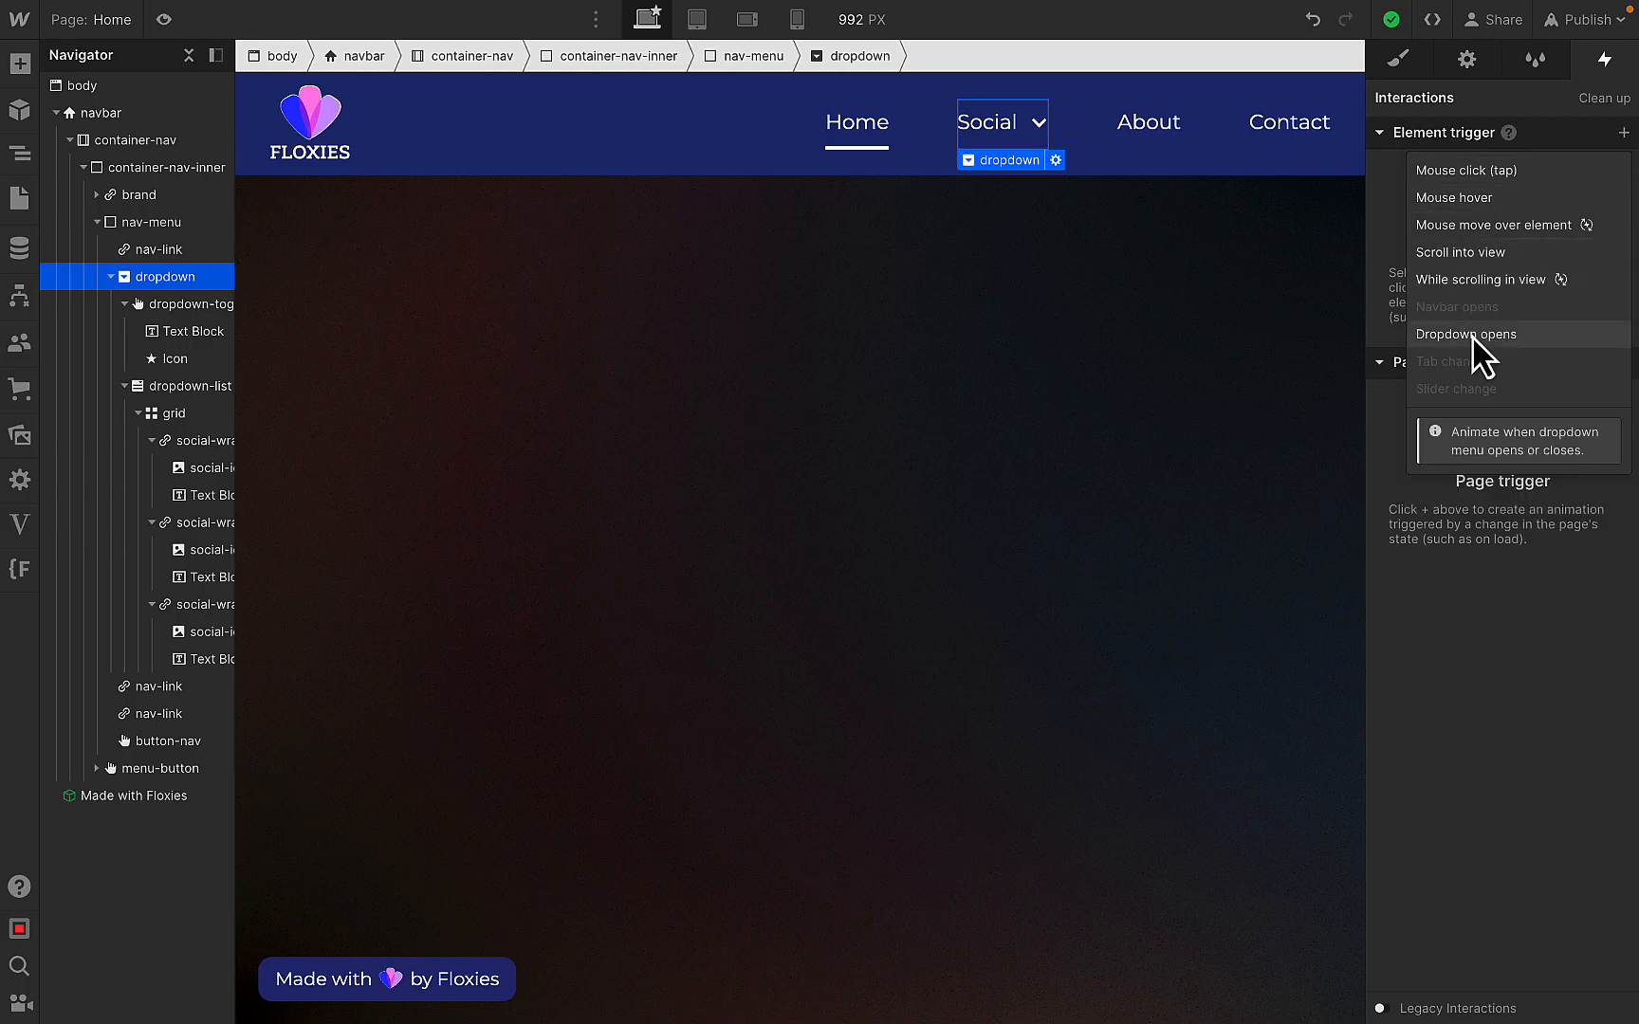
{"action": "left_click", "coordinate": [1499, 340]}
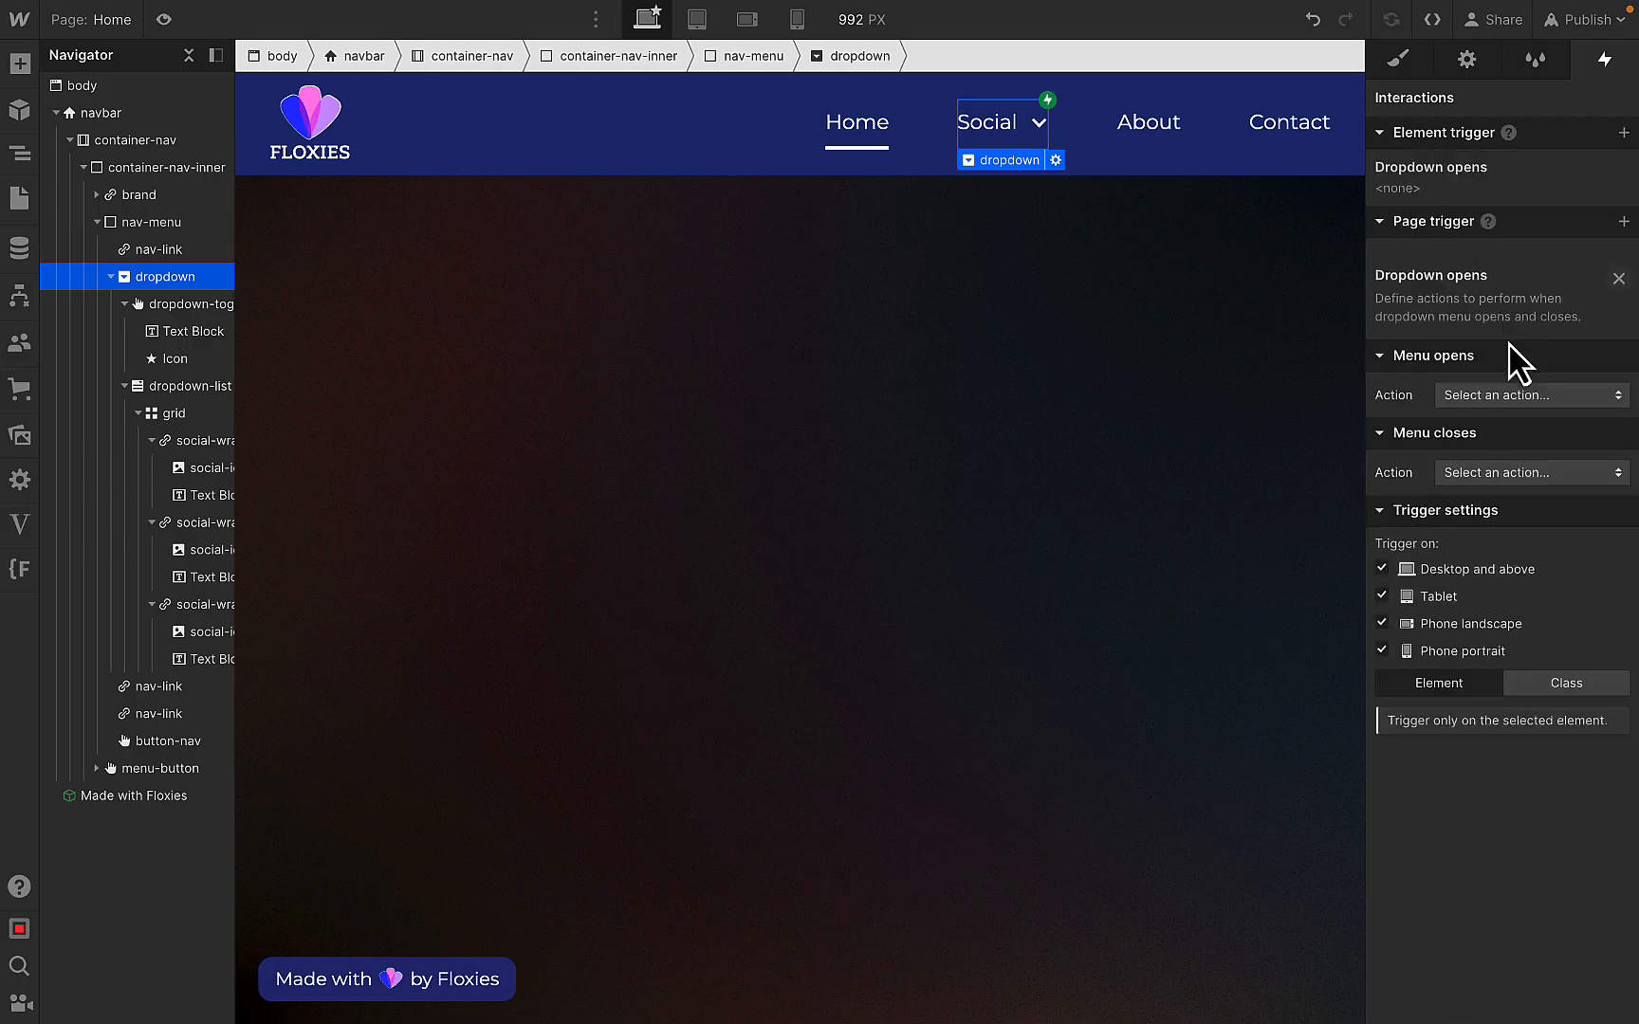
- Make the Menu opens action start a new timed animation named "dropdown"
{"action": "left_click", "coordinate": [1541, 281]}
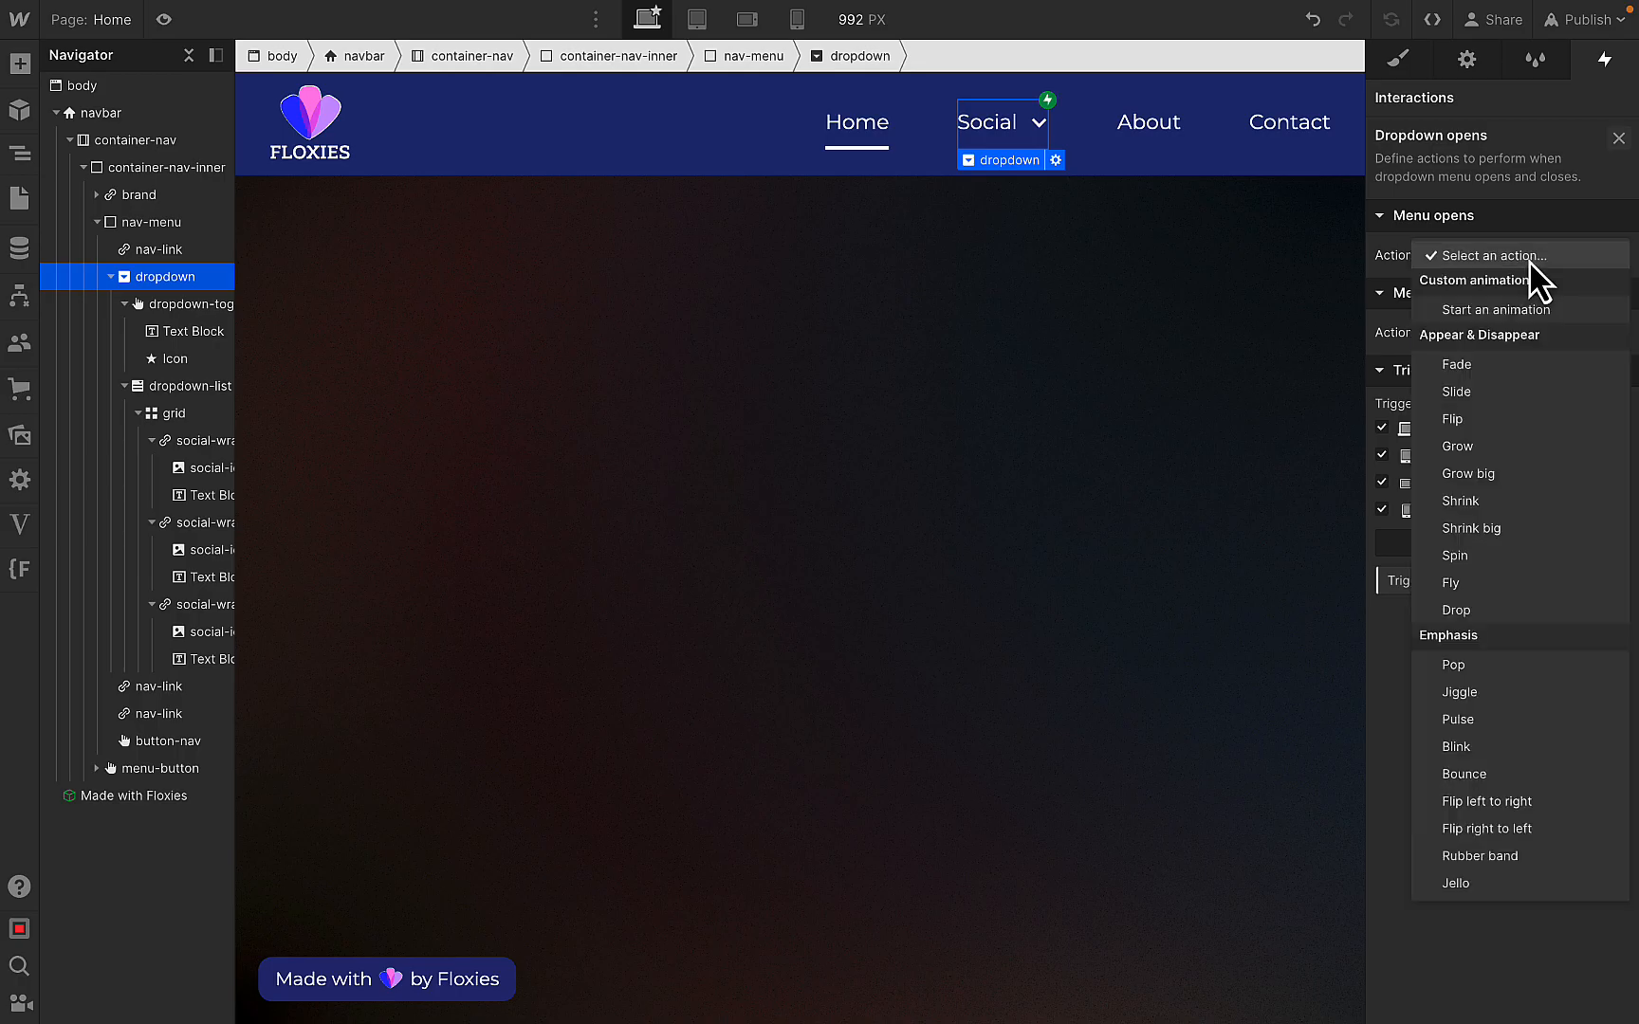
{"action": "left_click", "coordinate": [1485, 313]}
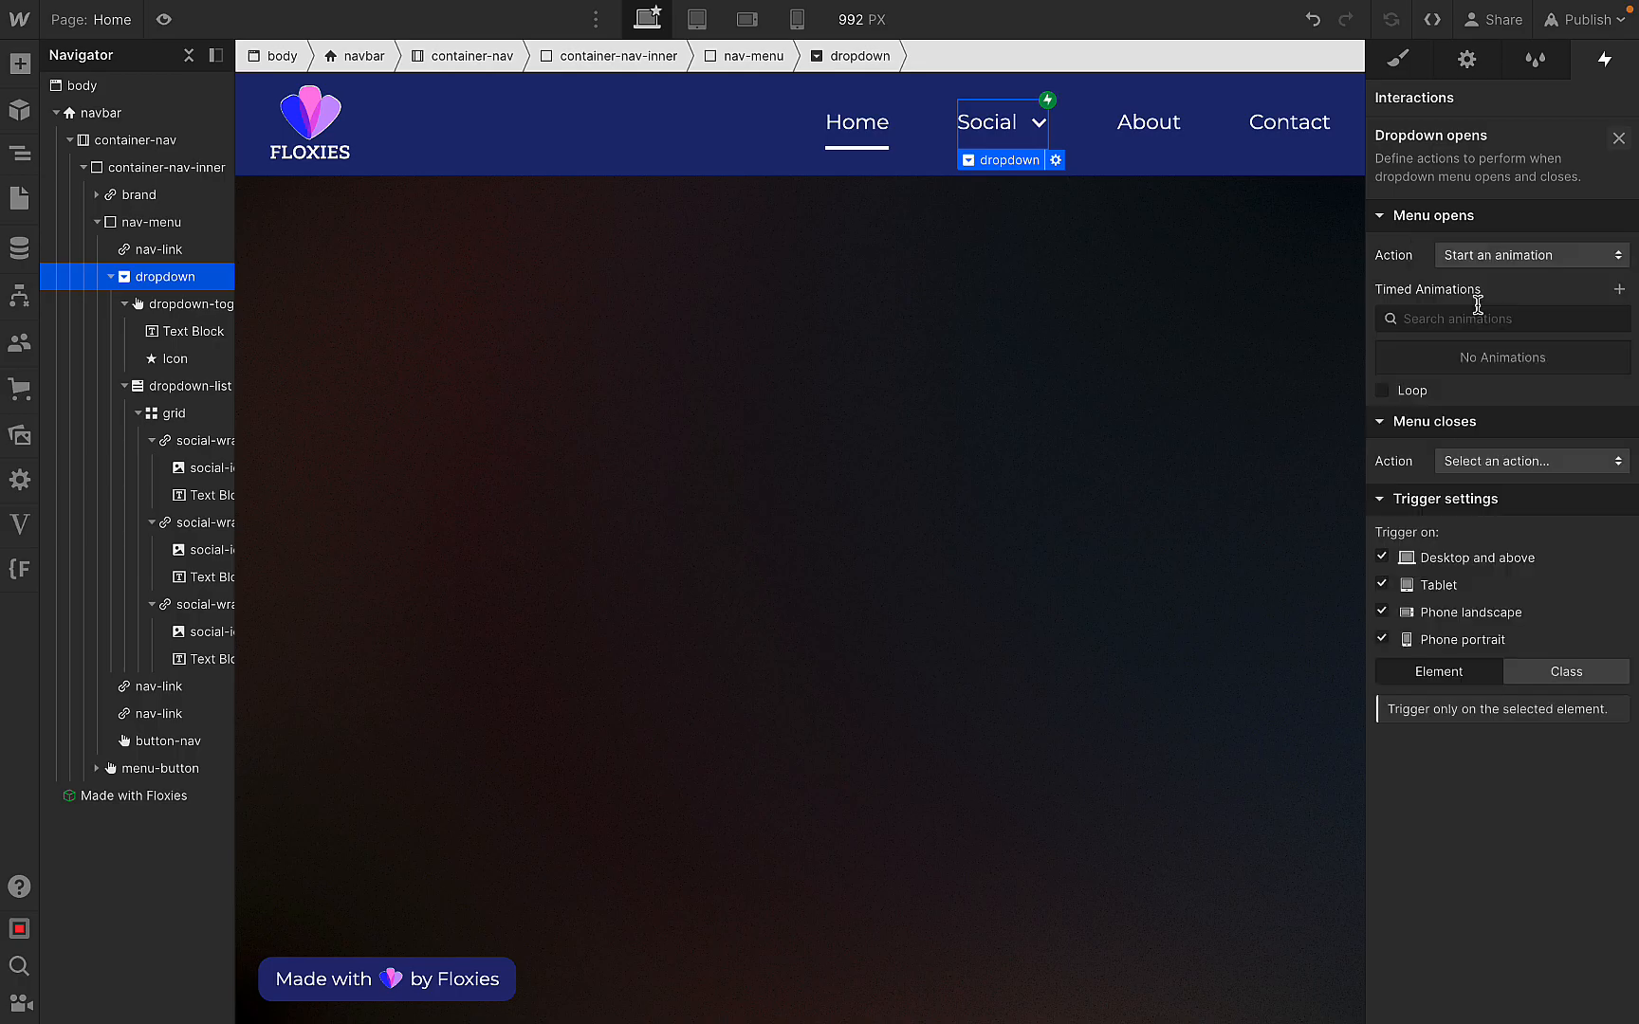
{"action": "left_click", "coordinate": [1619, 290]}
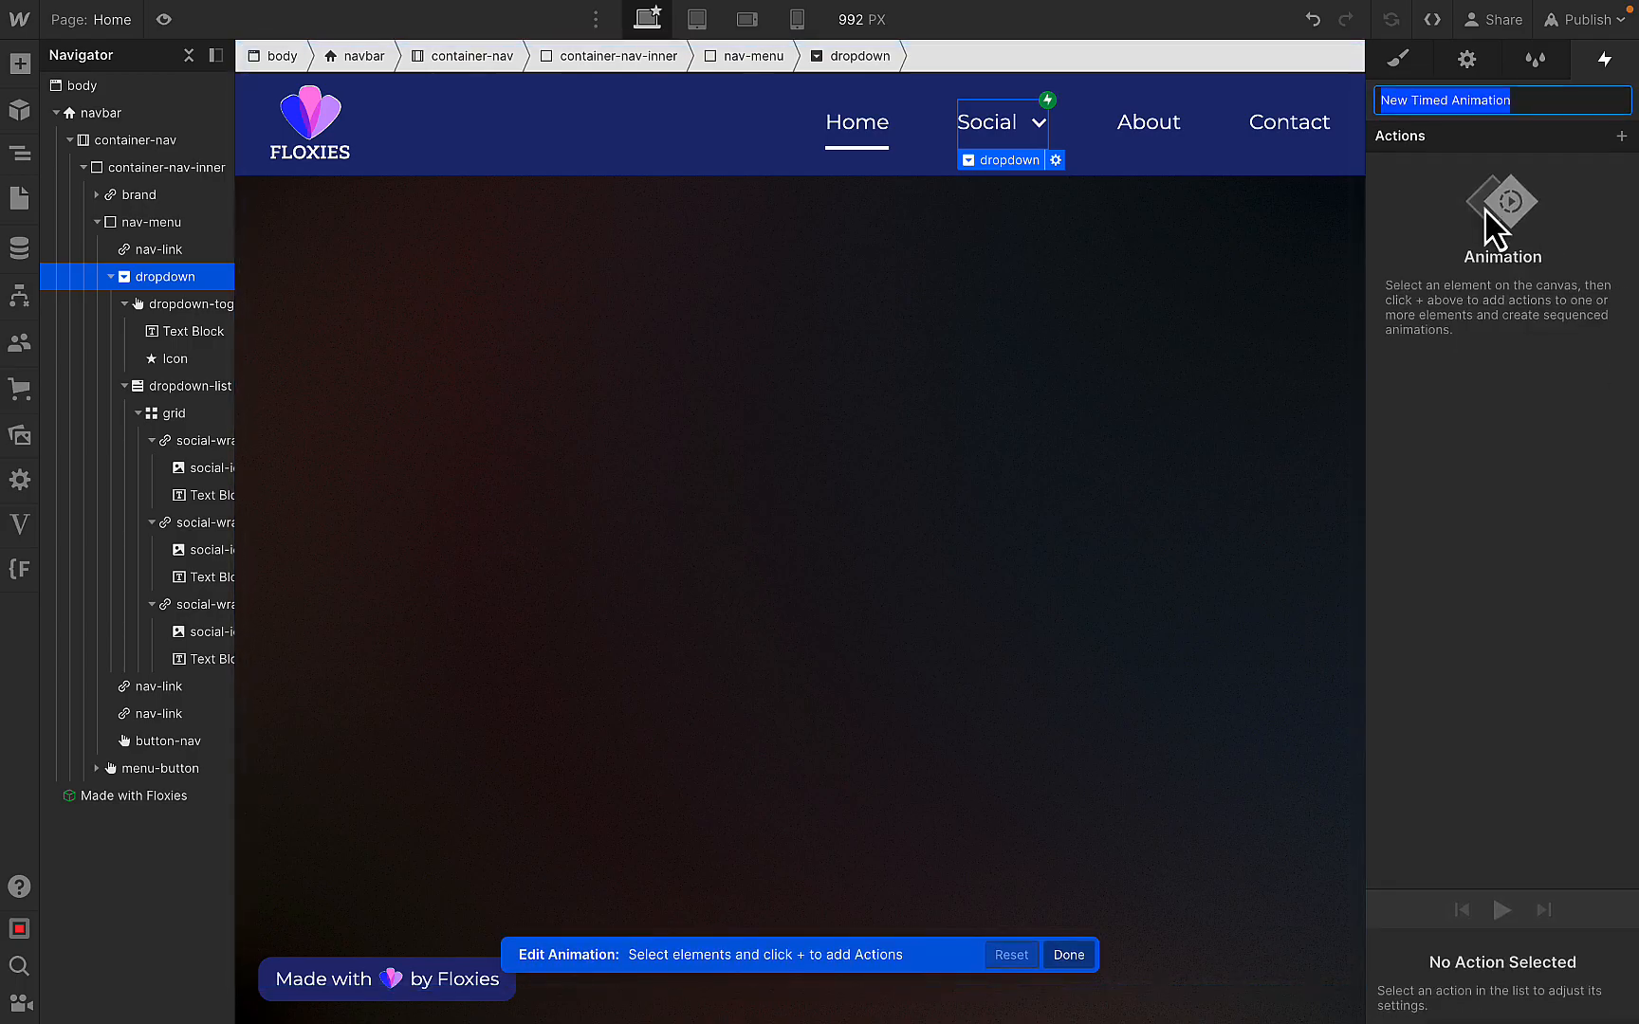
{"action": "type", "text": "dropdown"}
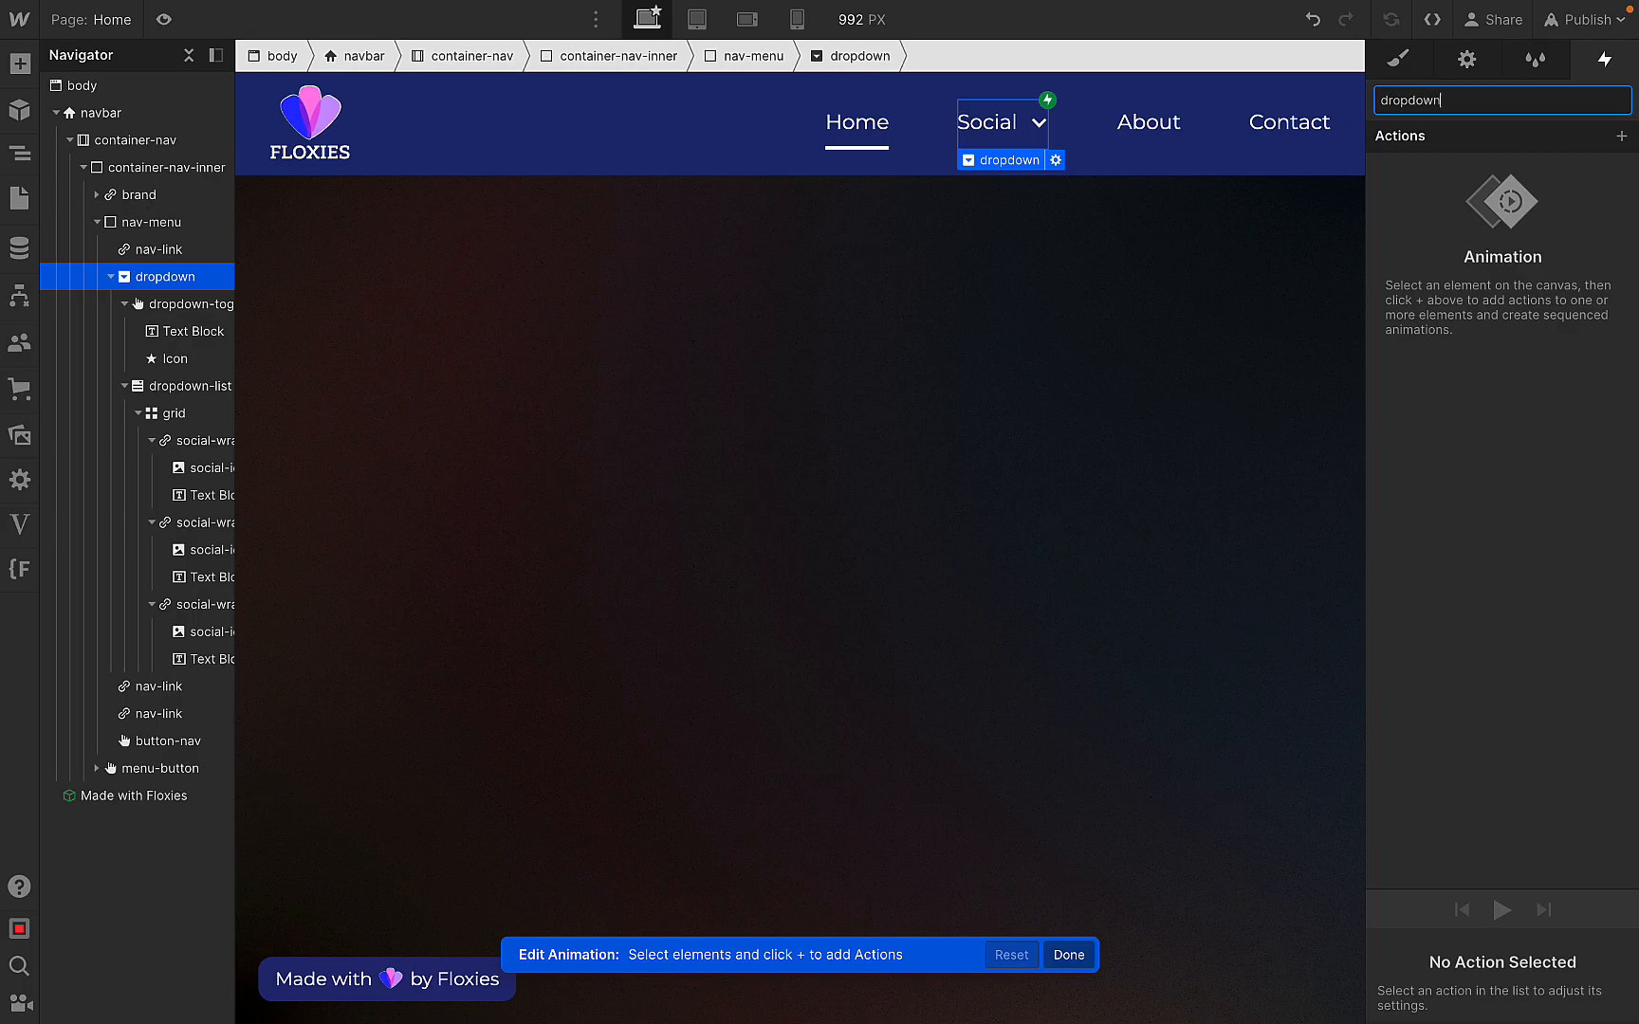
{"action": "key", "text": "Return"}
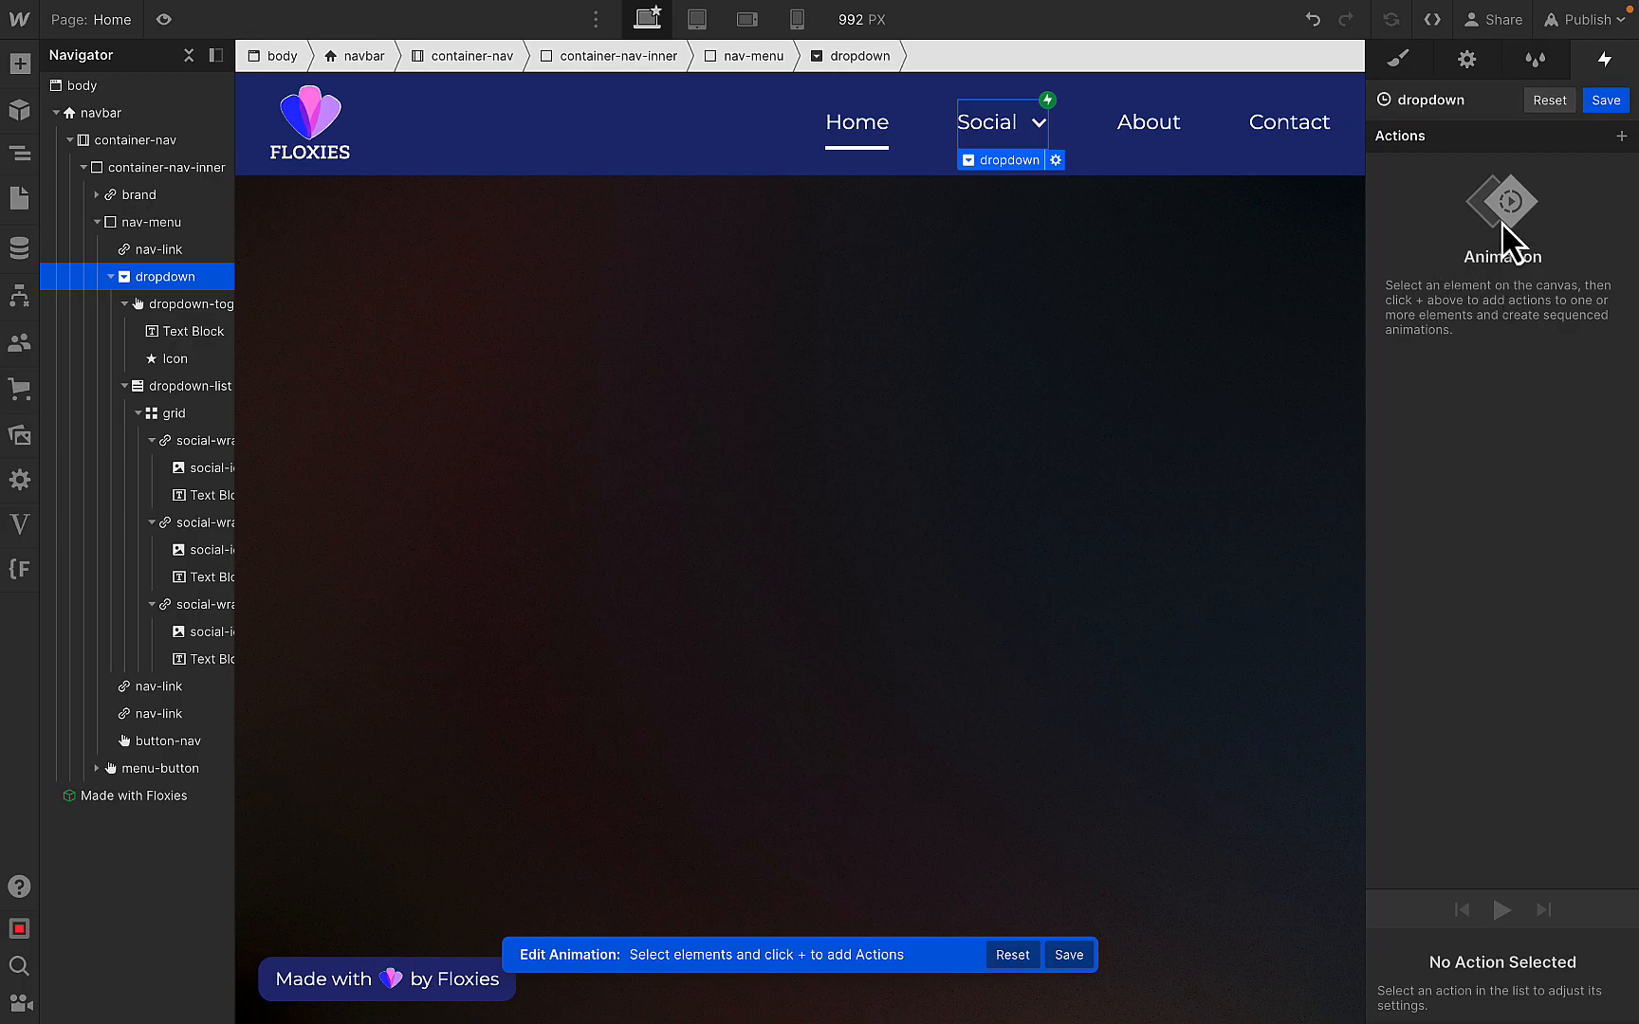
- Add a BG Color action to the dropdown animation and retarget it to the navbar element
{"action": "left_click", "coordinate": [1621, 137]}
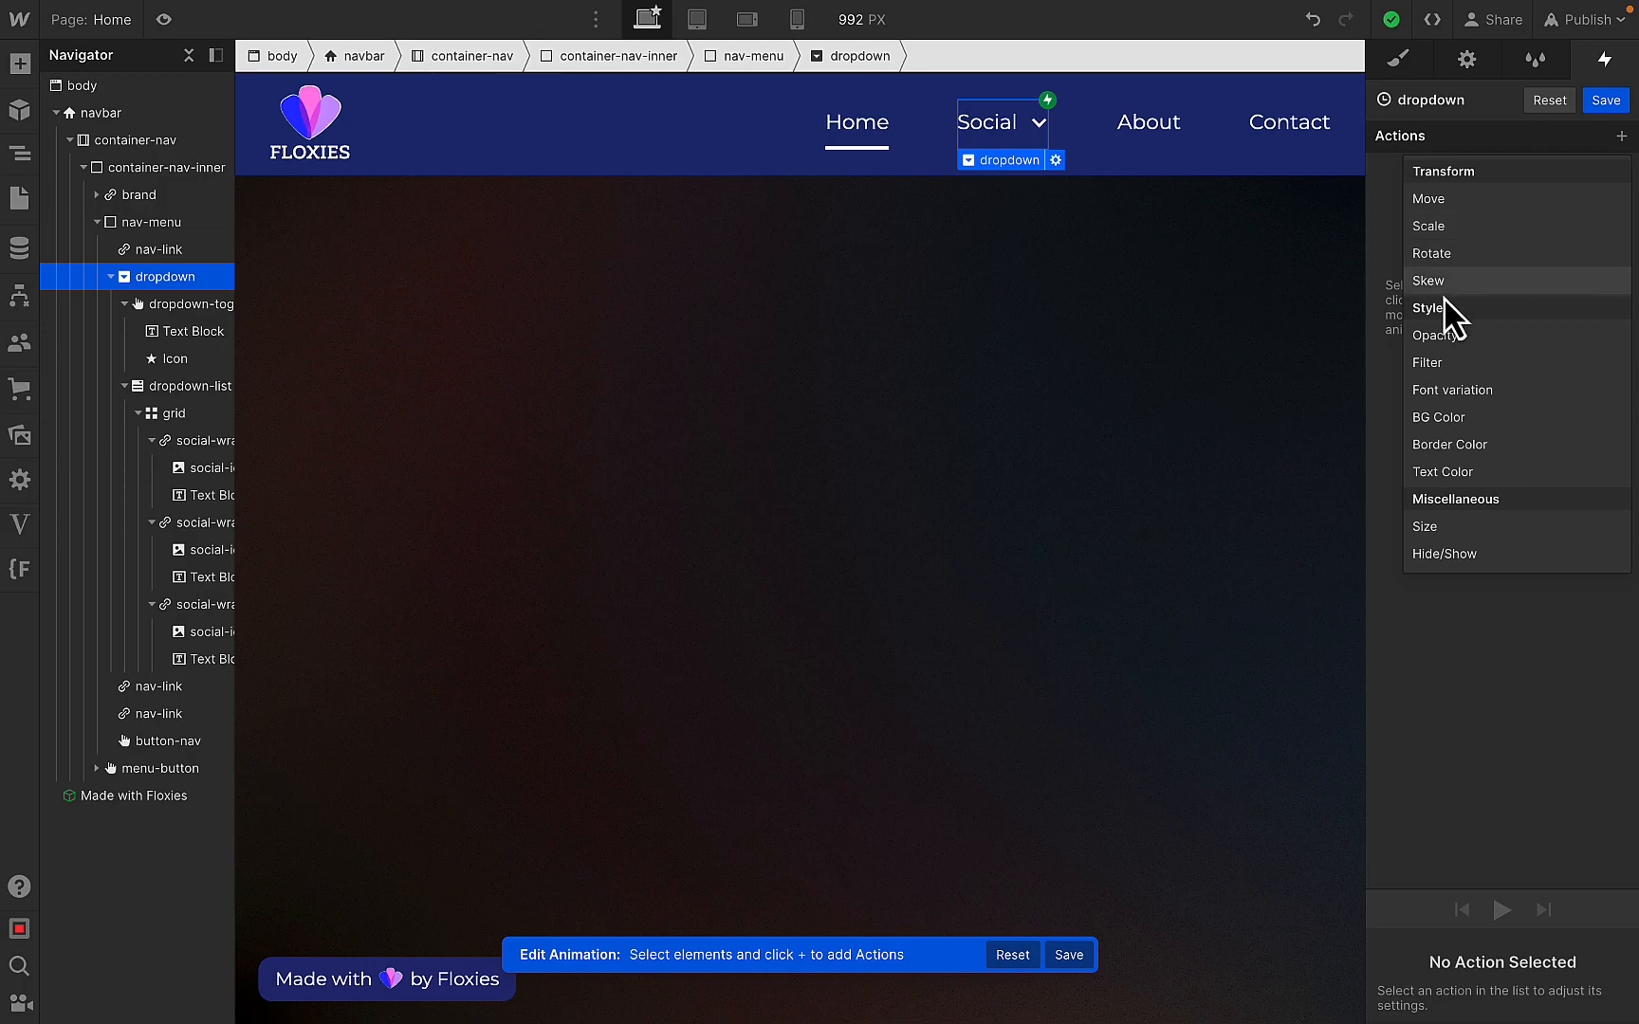
{"action": "left_click", "coordinate": [1437, 417]}
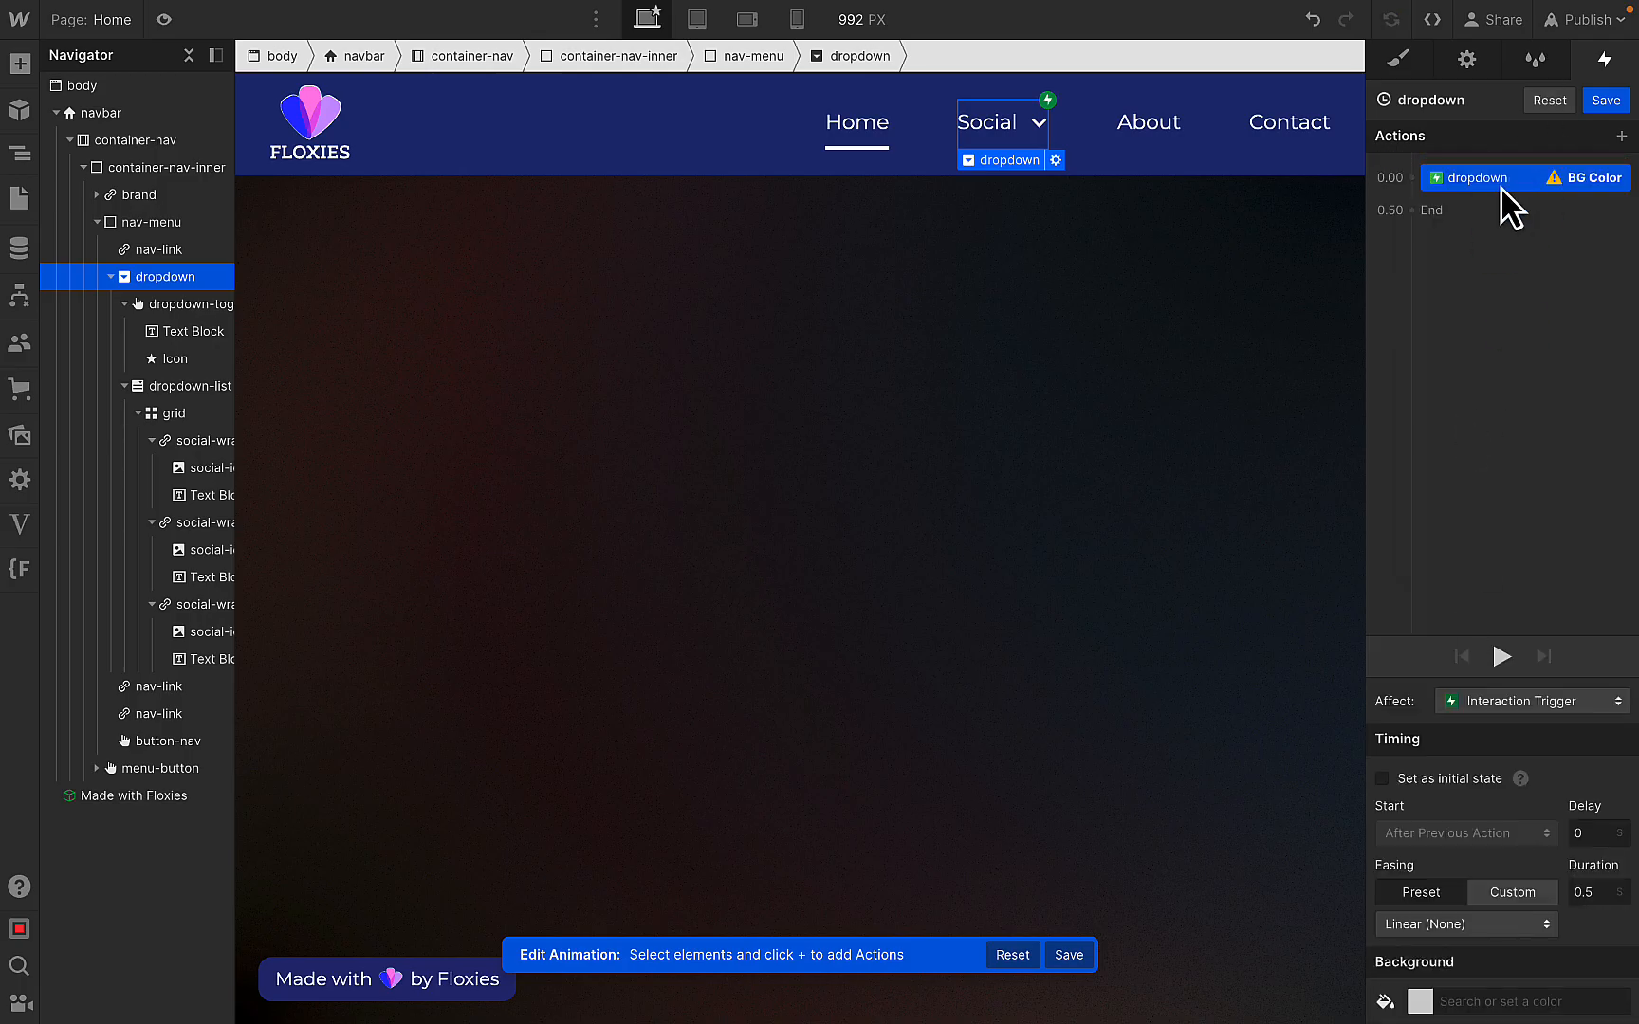
{"action": "right_click", "coordinate": [1501, 187]}
{"action": "left_click", "coordinate": [1498, 245]}
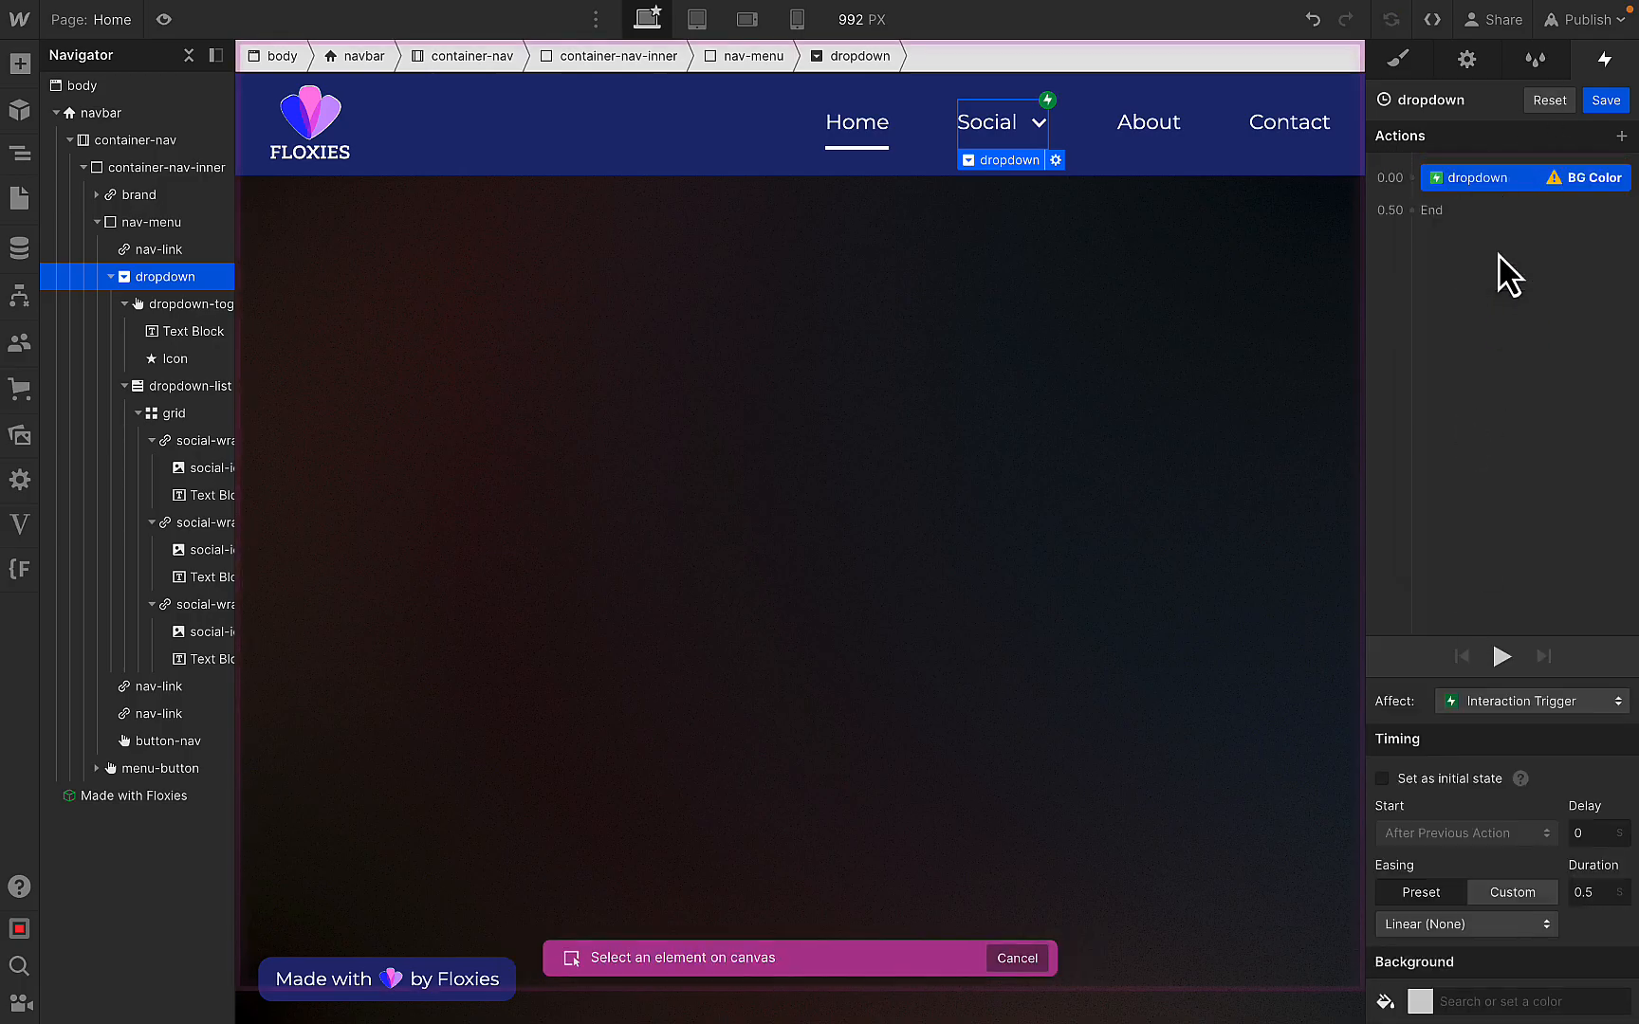
{"action": "left_click", "coordinate": [476, 173]}
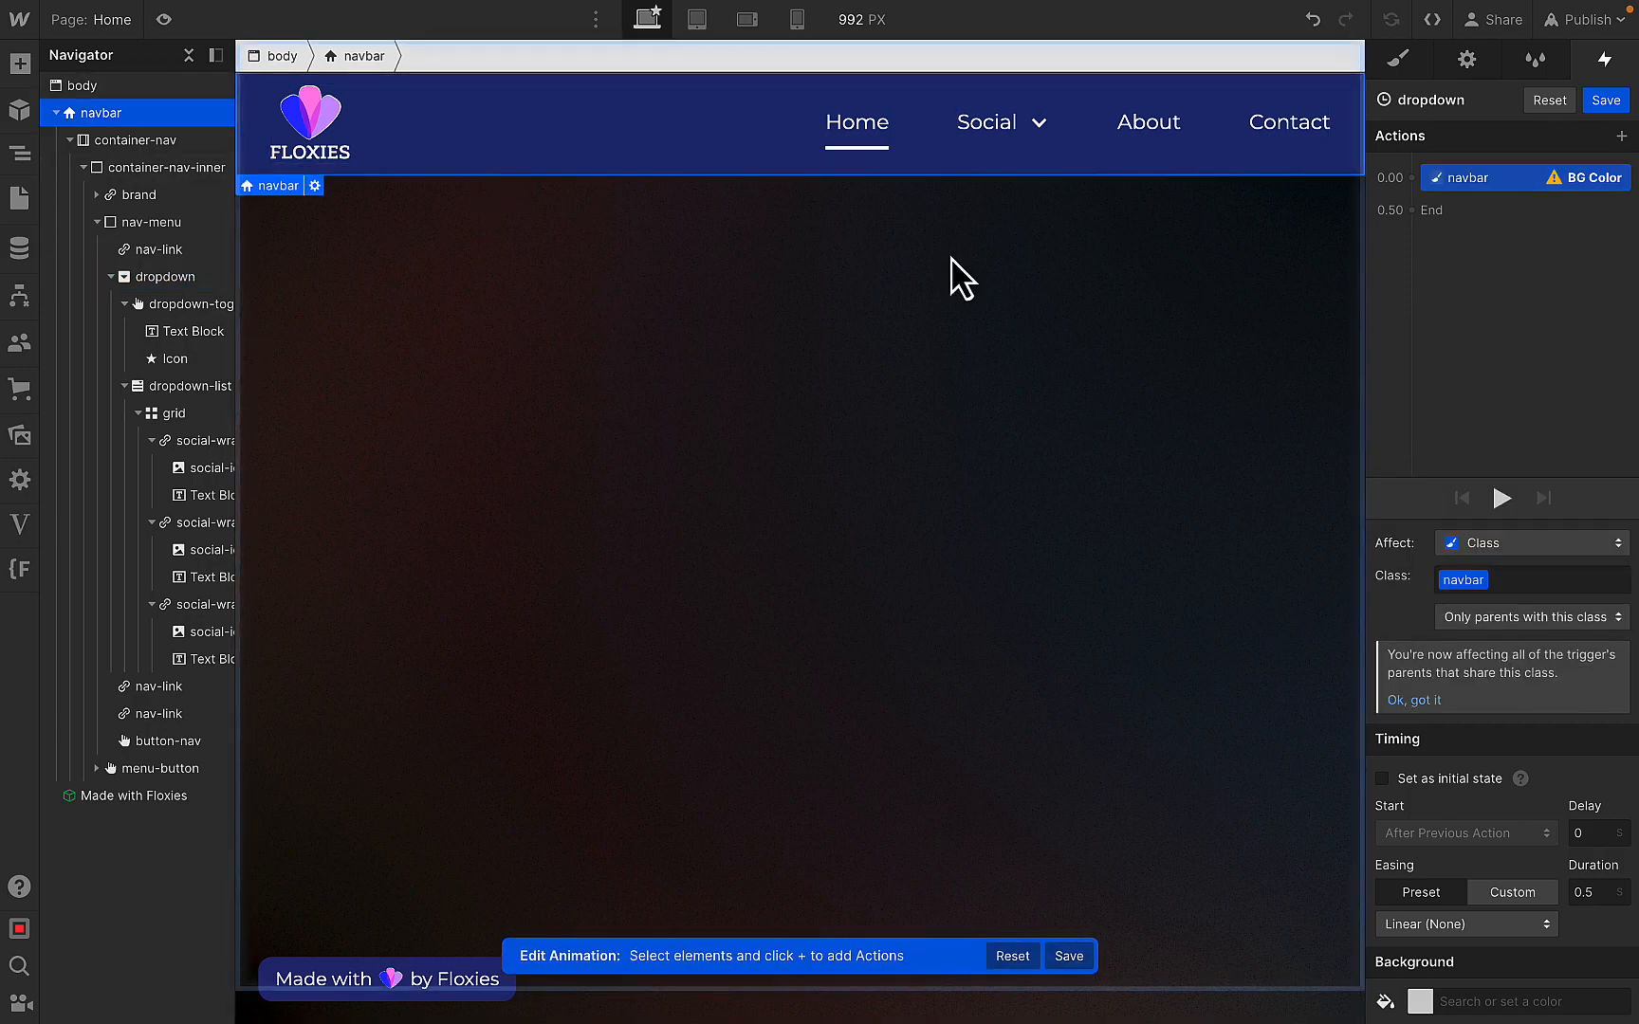
- Set the navbar action's background color to dark purple #5b027c, starting from the Dark Orchid swatch
{"action": "left_click", "coordinate": [1418, 1003]}
{"action": "left_click", "coordinate": [1452, 958]}
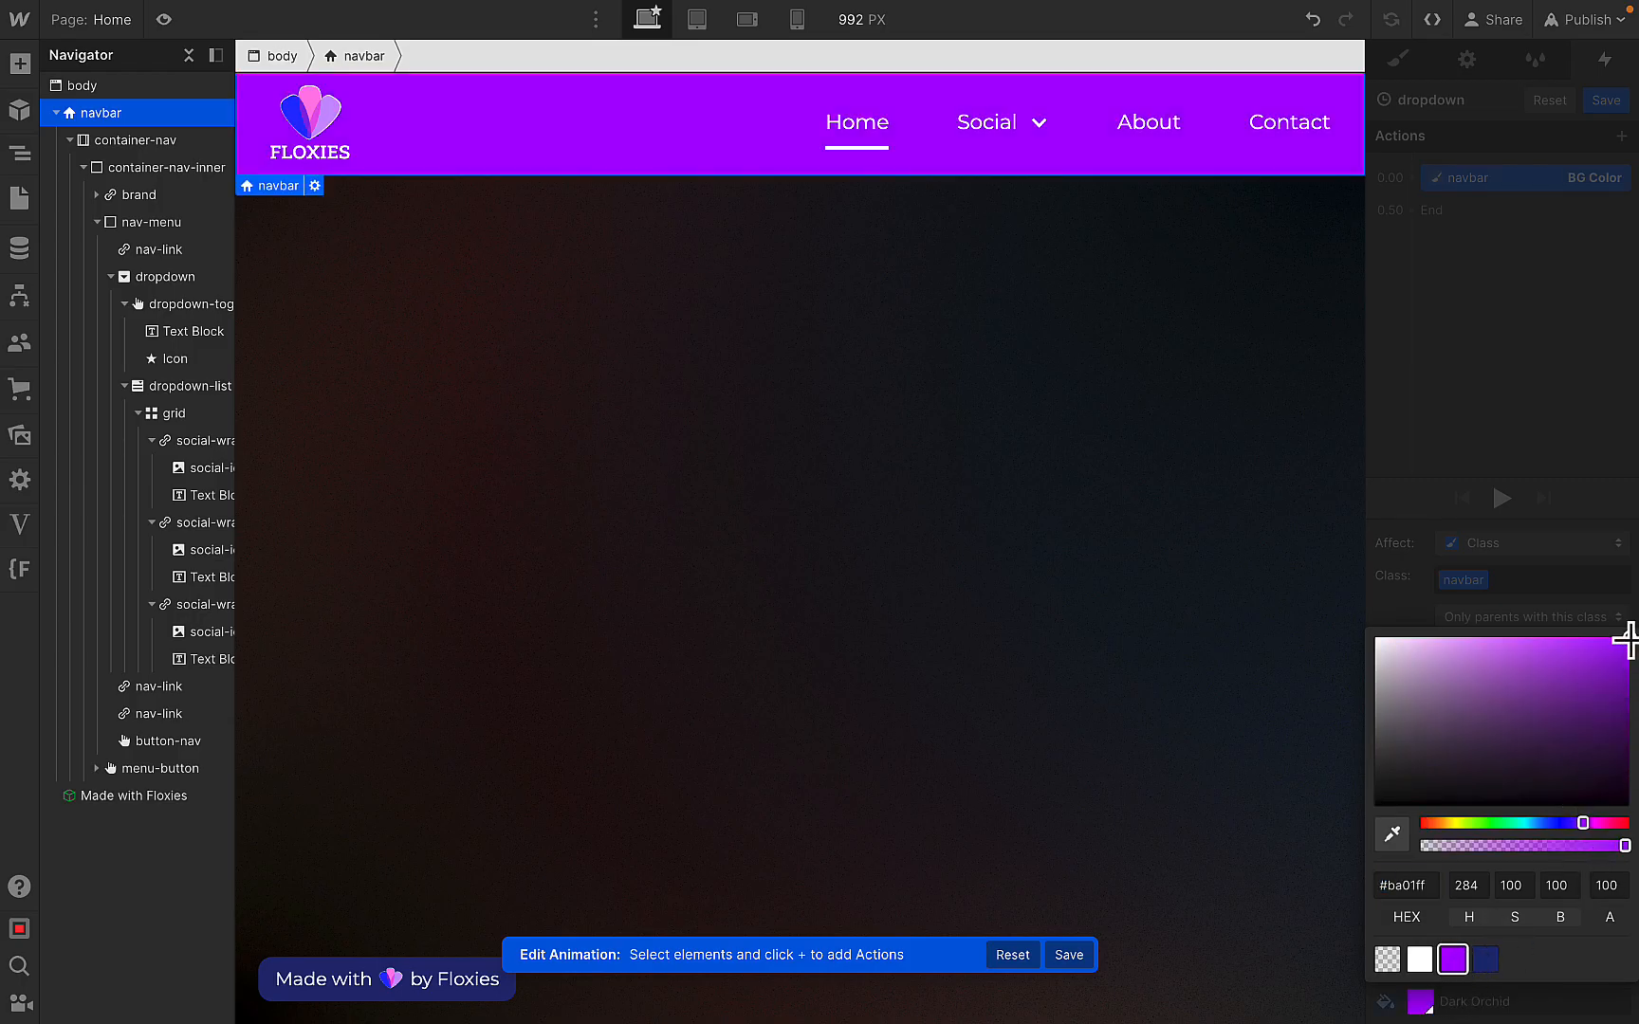
{"action": "left_click_drag", "start_coordinate": [1625, 642], "coordinate": [1626, 728]}
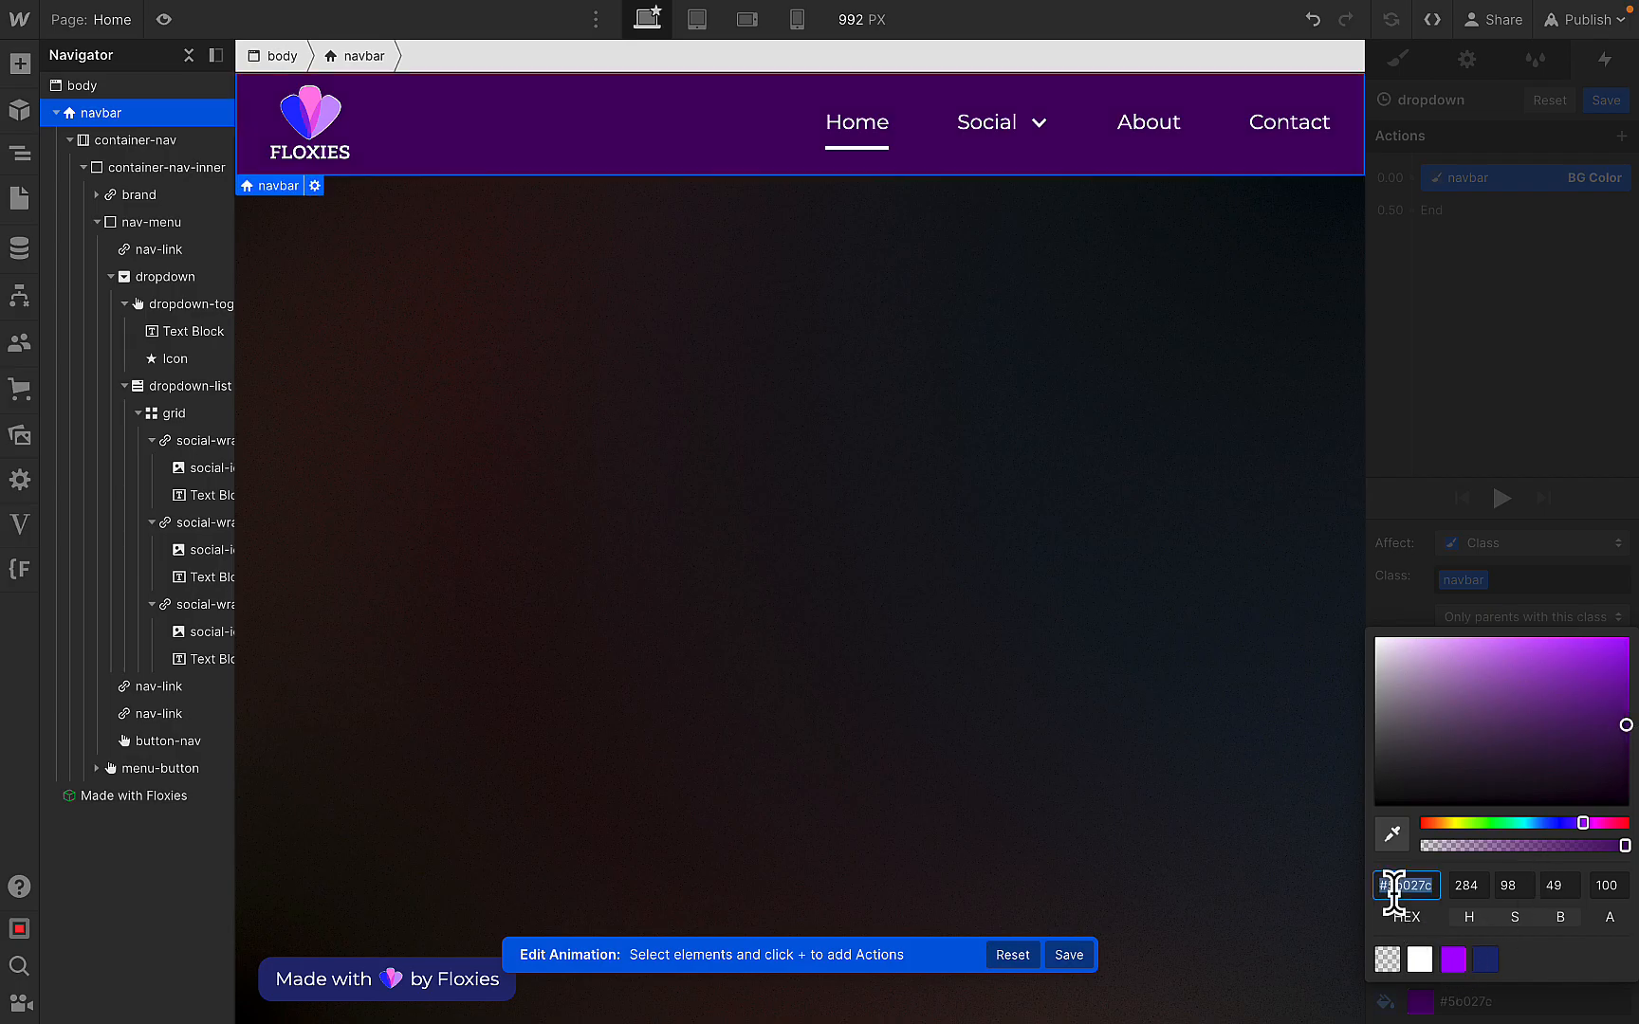
{"action": "left_click", "coordinate": [1483, 438]}
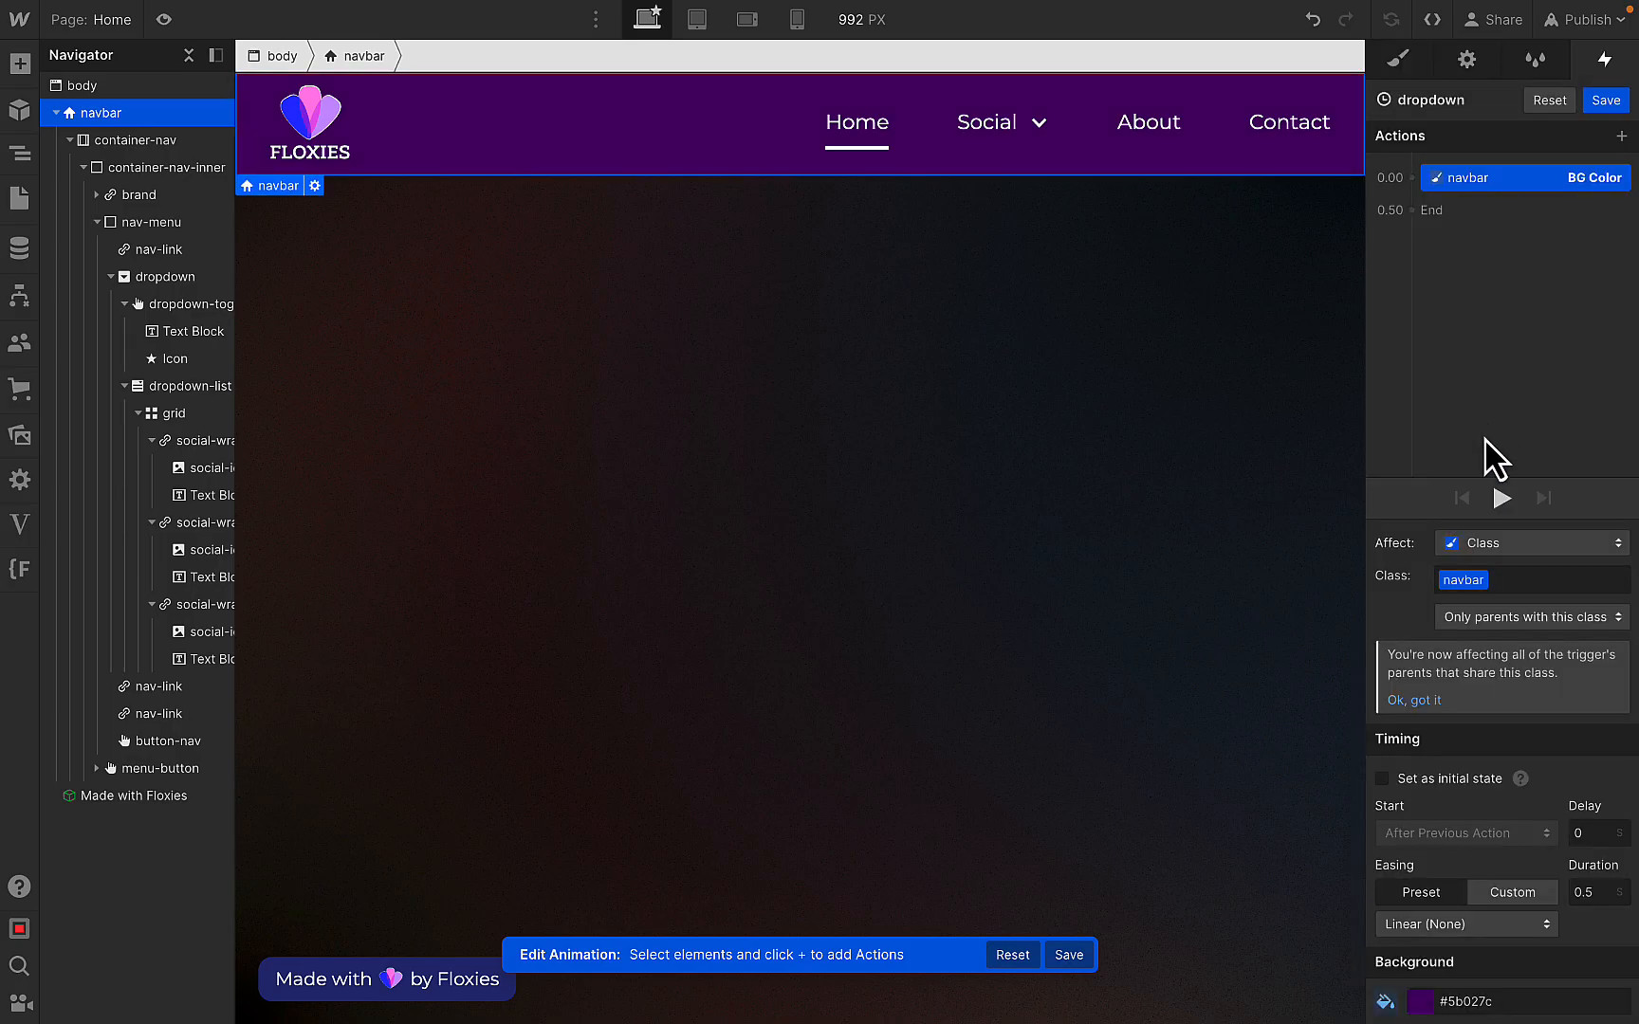
{"action": "left_click", "coordinate": [1414, 932]}
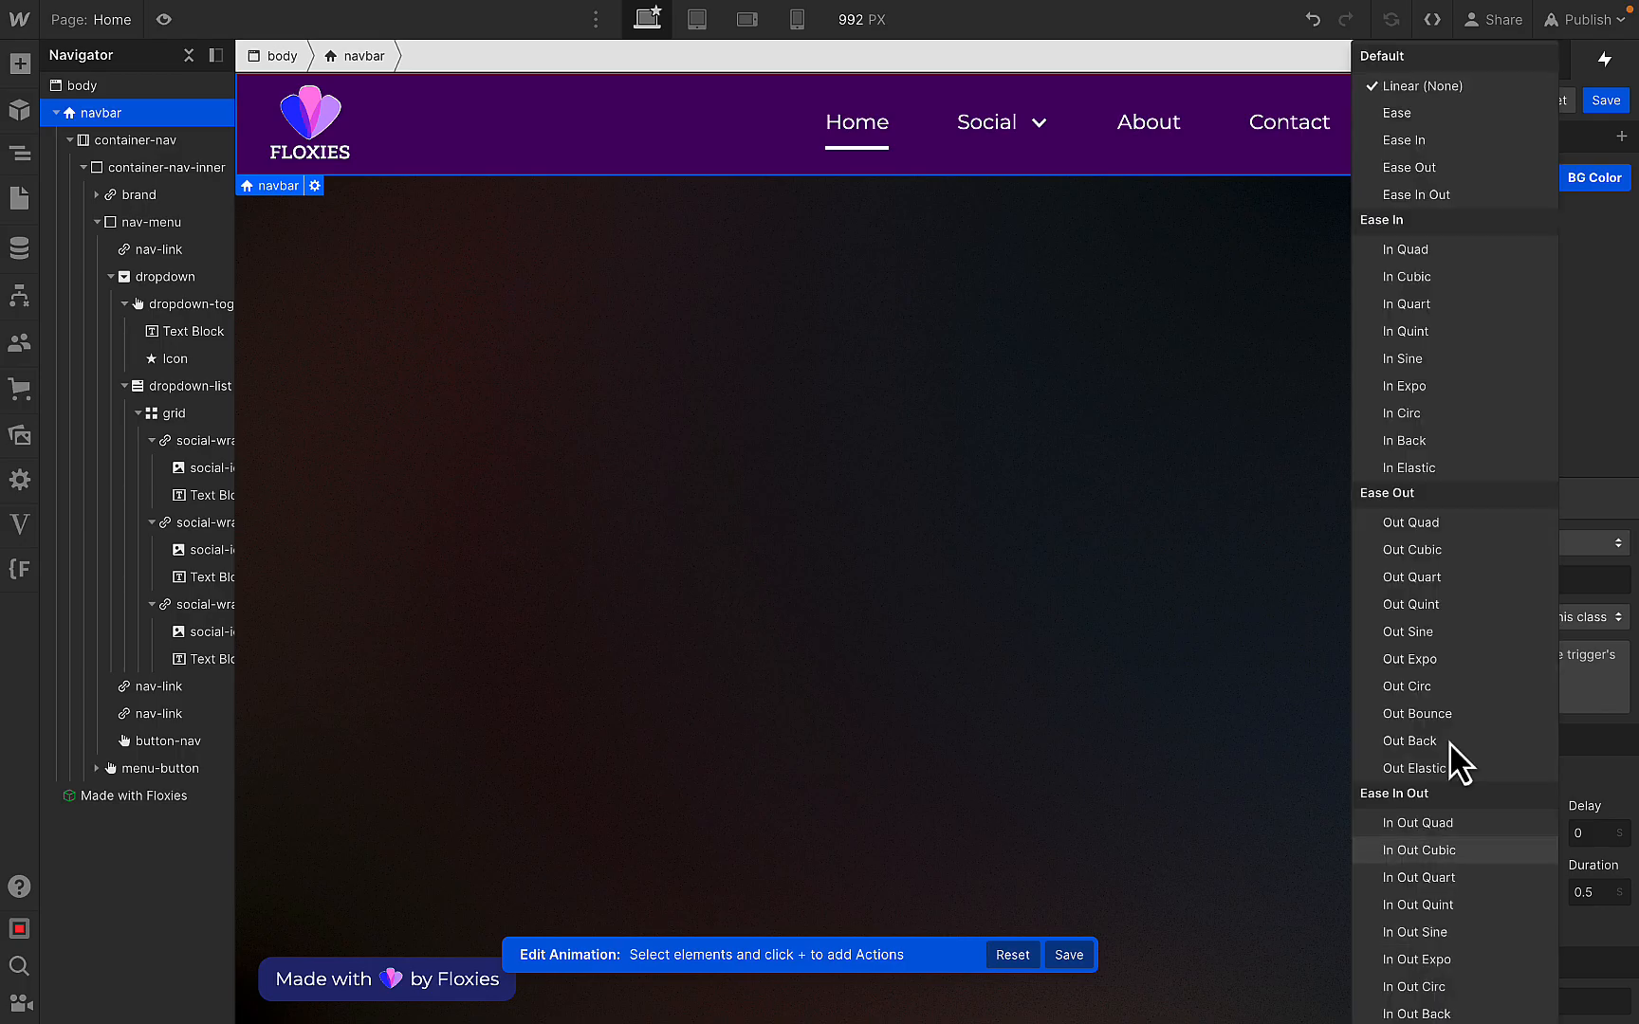
{"action": "left_click", "coordinate": [1564, 931]}
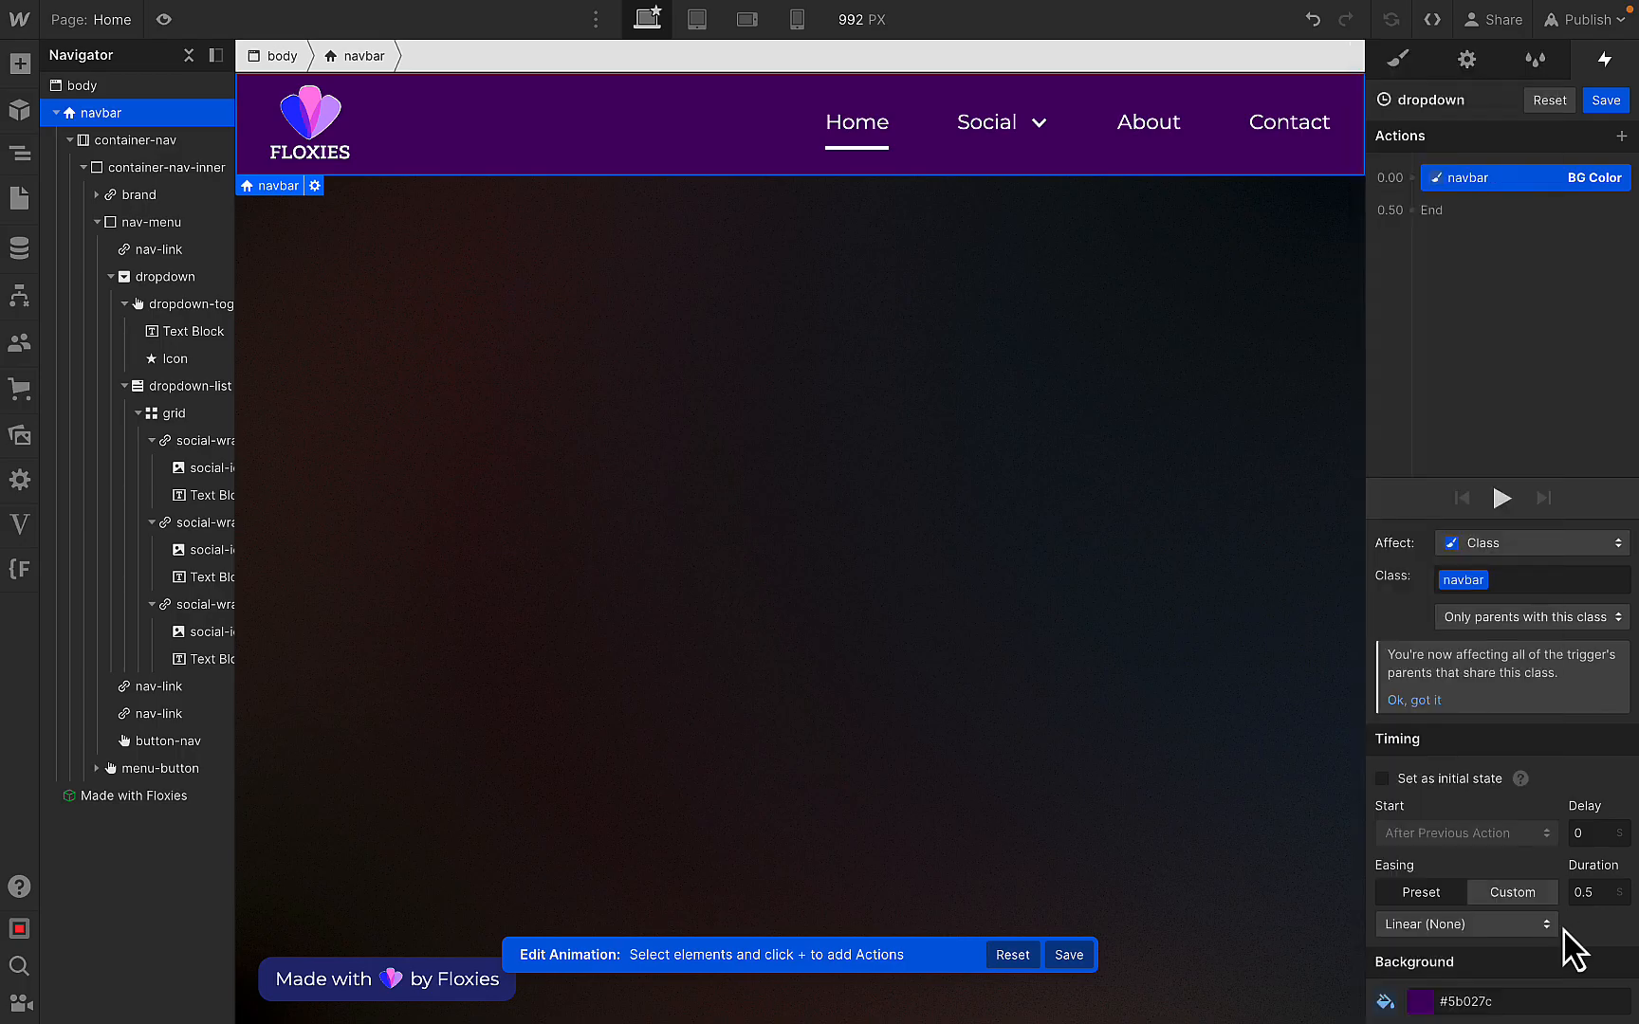
- Set the navbar BG Color action's easing to Out Quad and duplicate the action
{"action": "left_click", "coordinate": [1433, 926]}
{"action": "left_click", "coordinate": [1423, 524]}
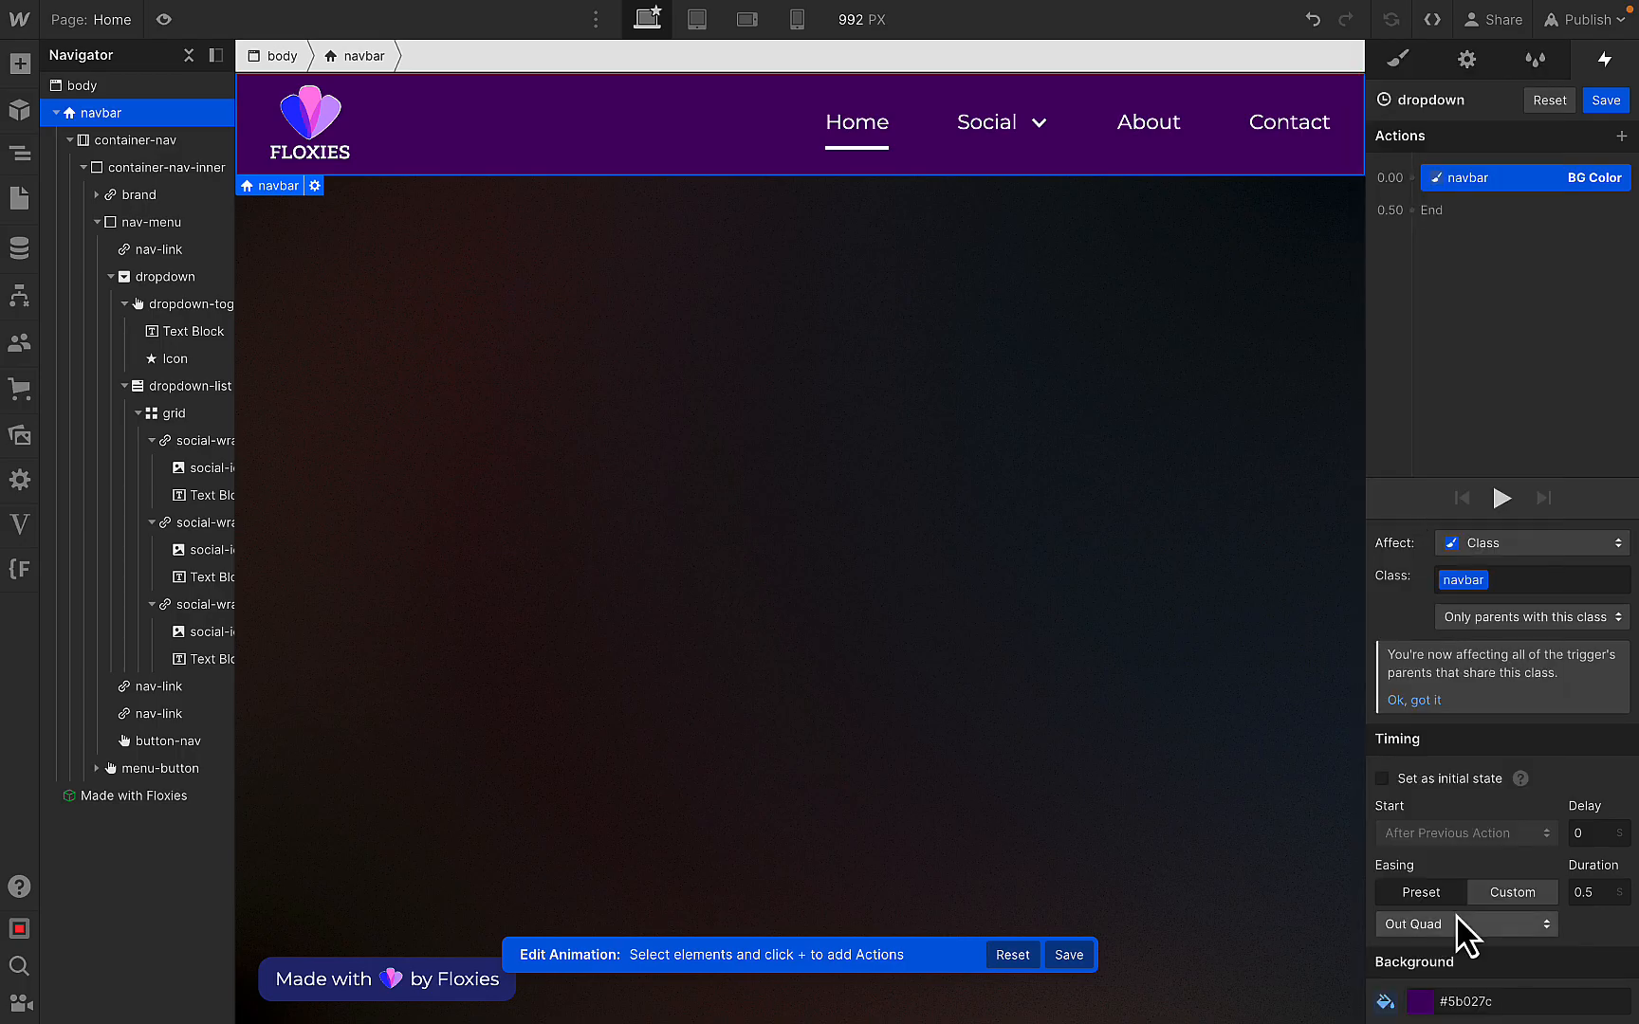
{"action": "right_click", "coordinate": [1487, 190]}
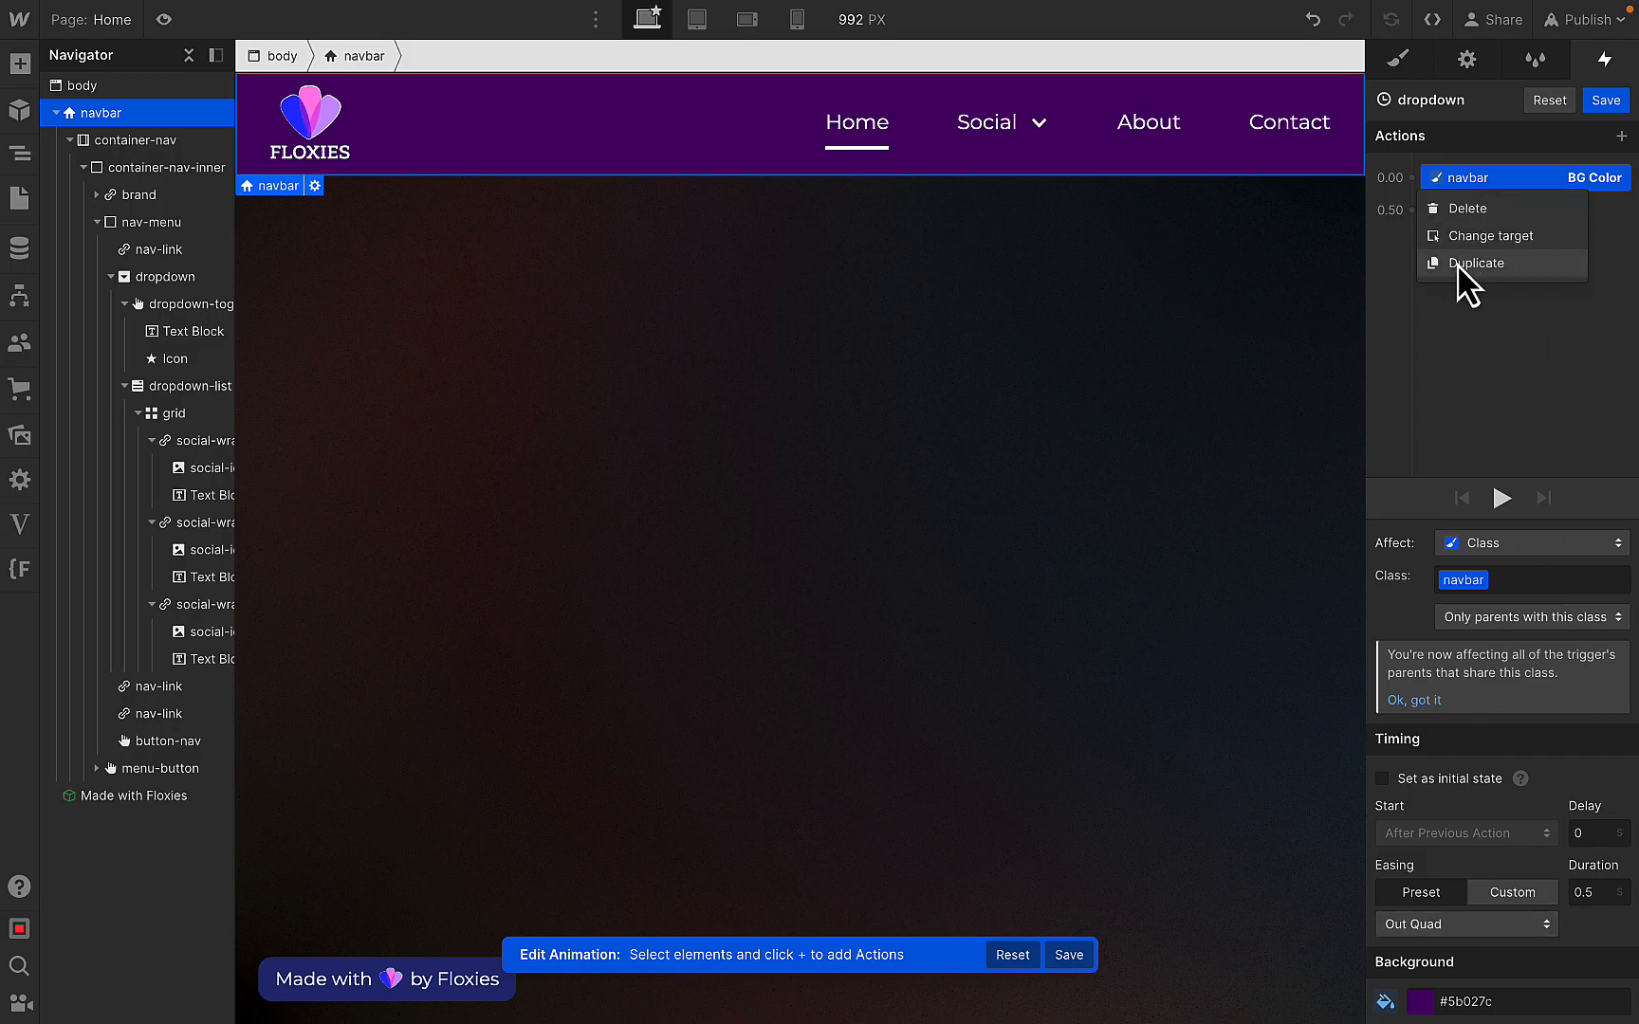
{"action": "left_click", "coordinate": [1459, 262]}
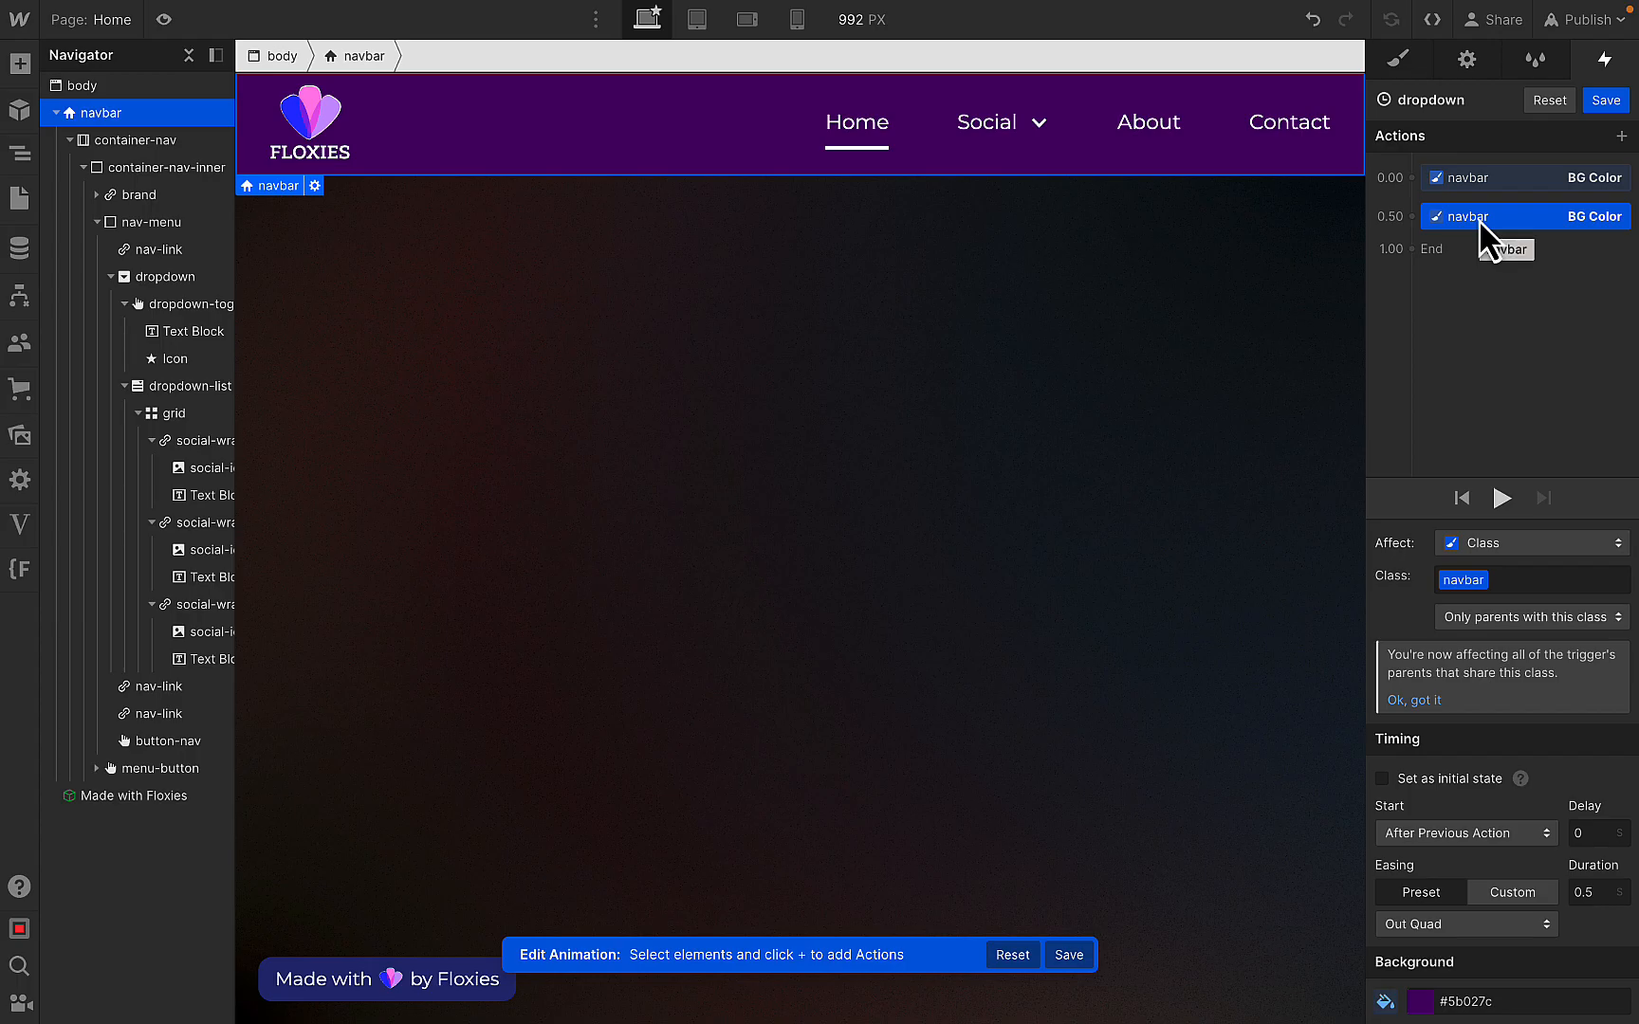
- Preview the page and open the Social dropdown to check the navbar's color animation
{"action": "right_click", "coordinate": [1478, 219]}
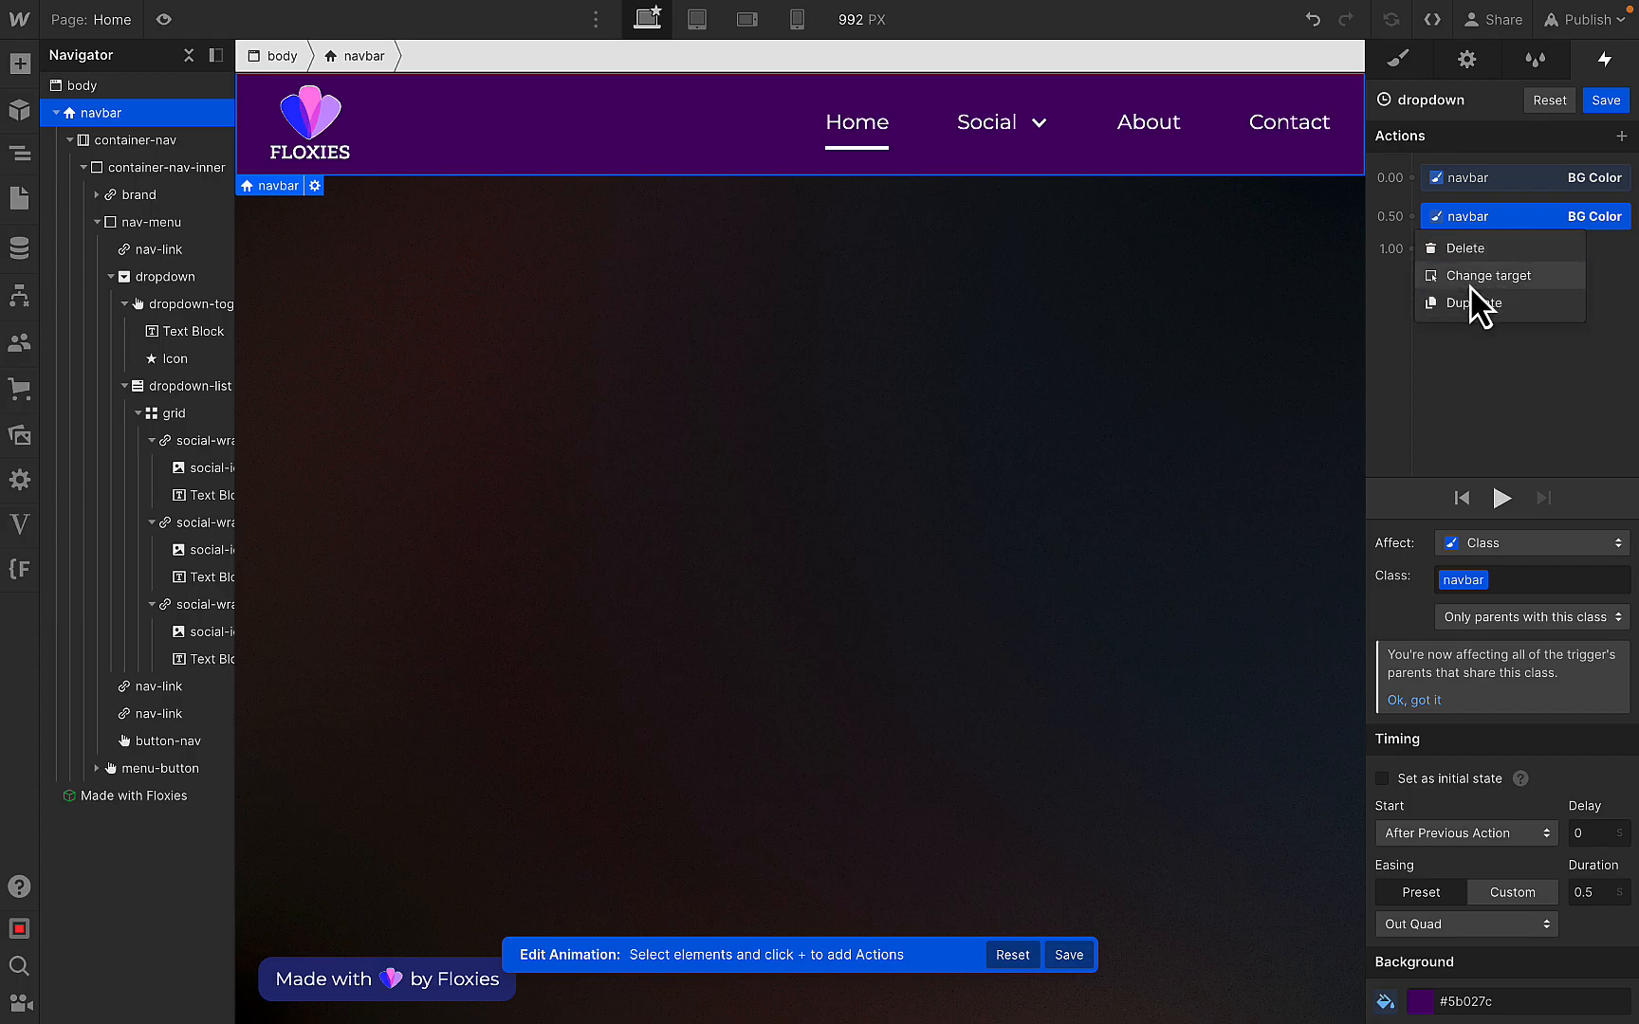
{"action": "left_click", "coordinate": [1470, 285]}
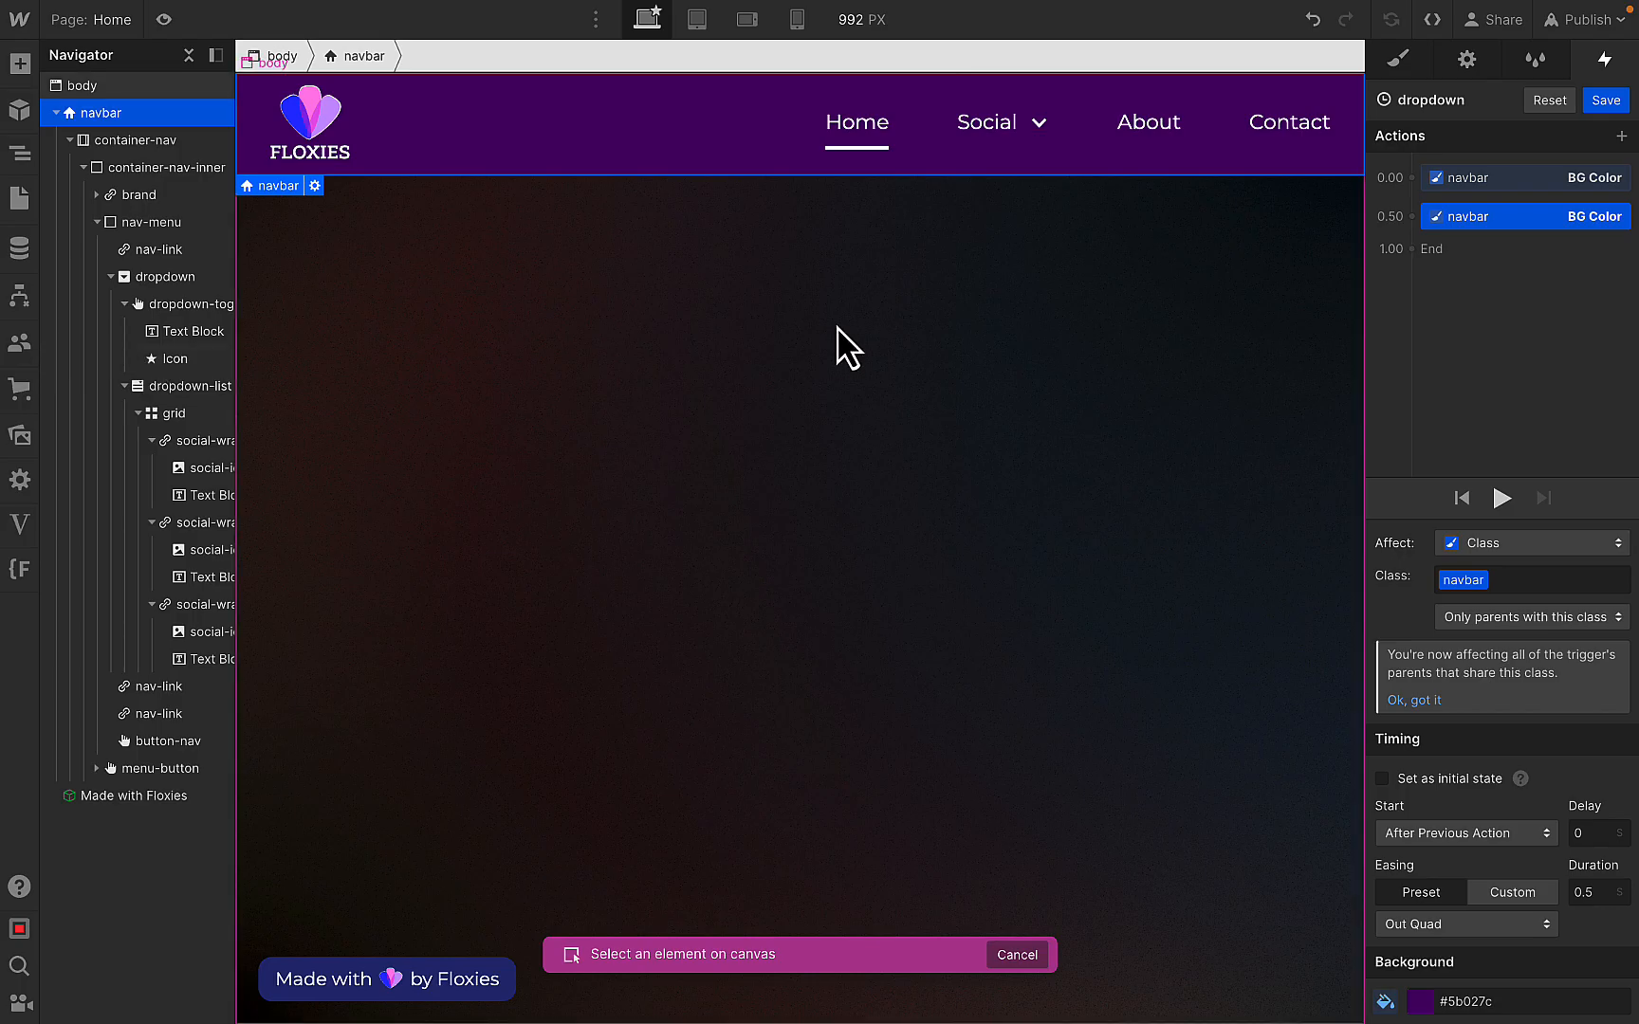
{"action": "left_click", "coordinate": [164, 19]}
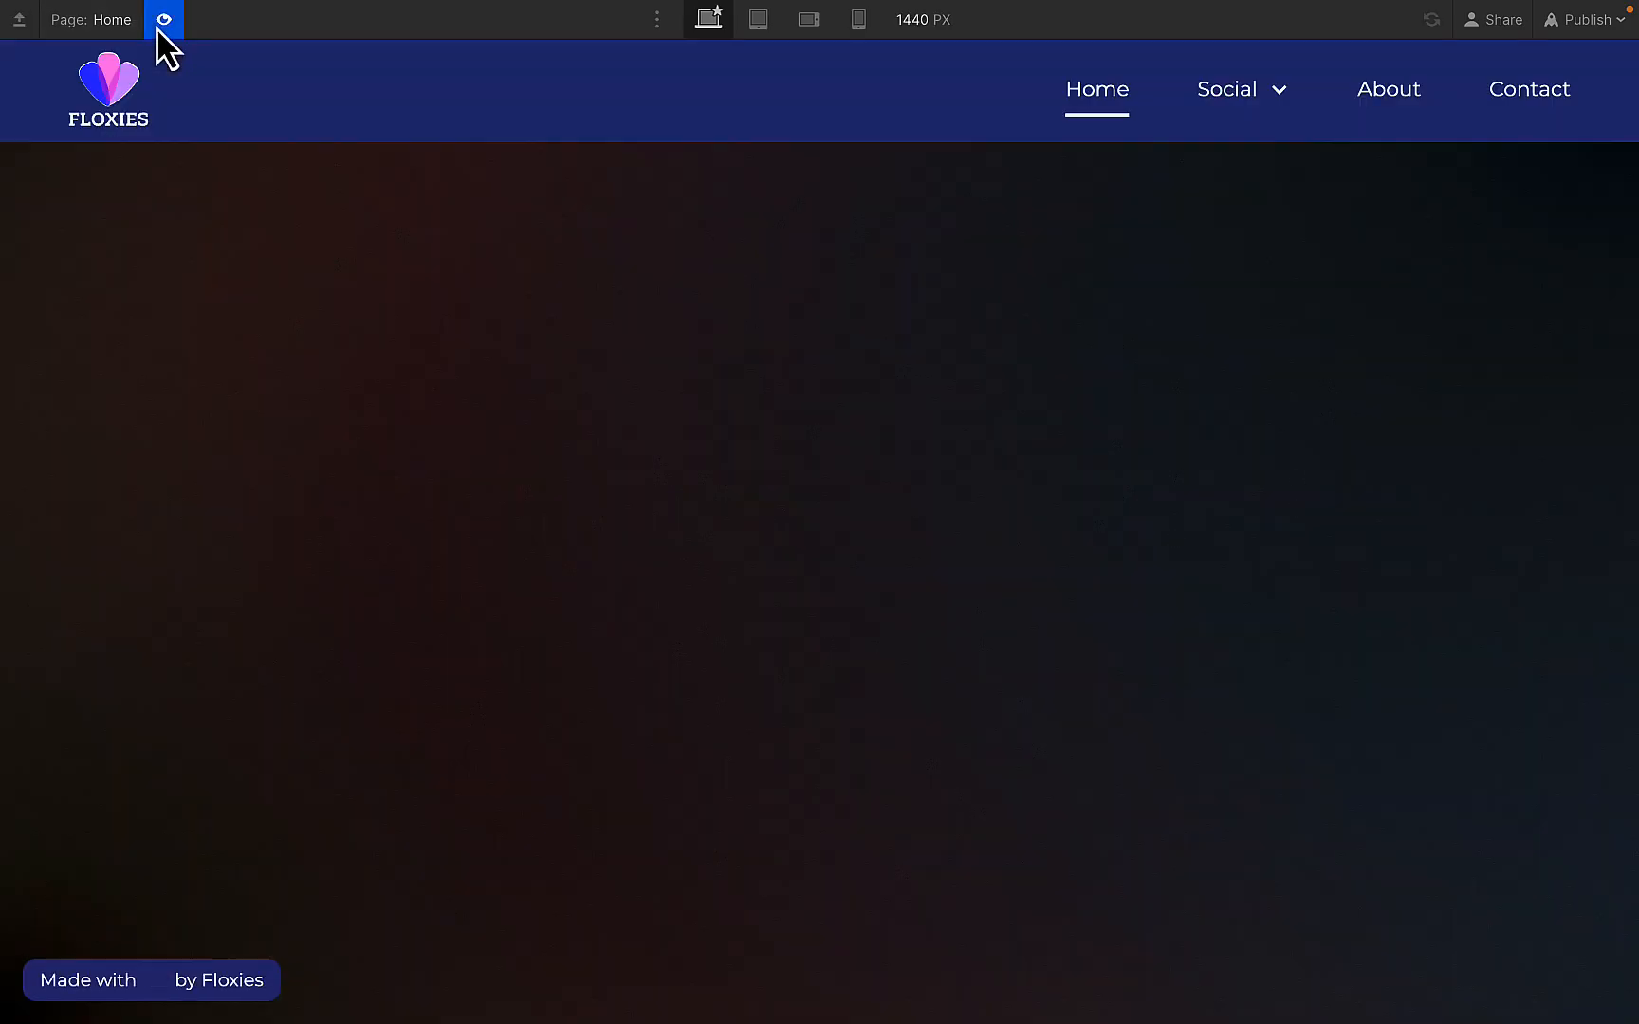
{"action": "left_click", "coordinate": [1223, 112]}
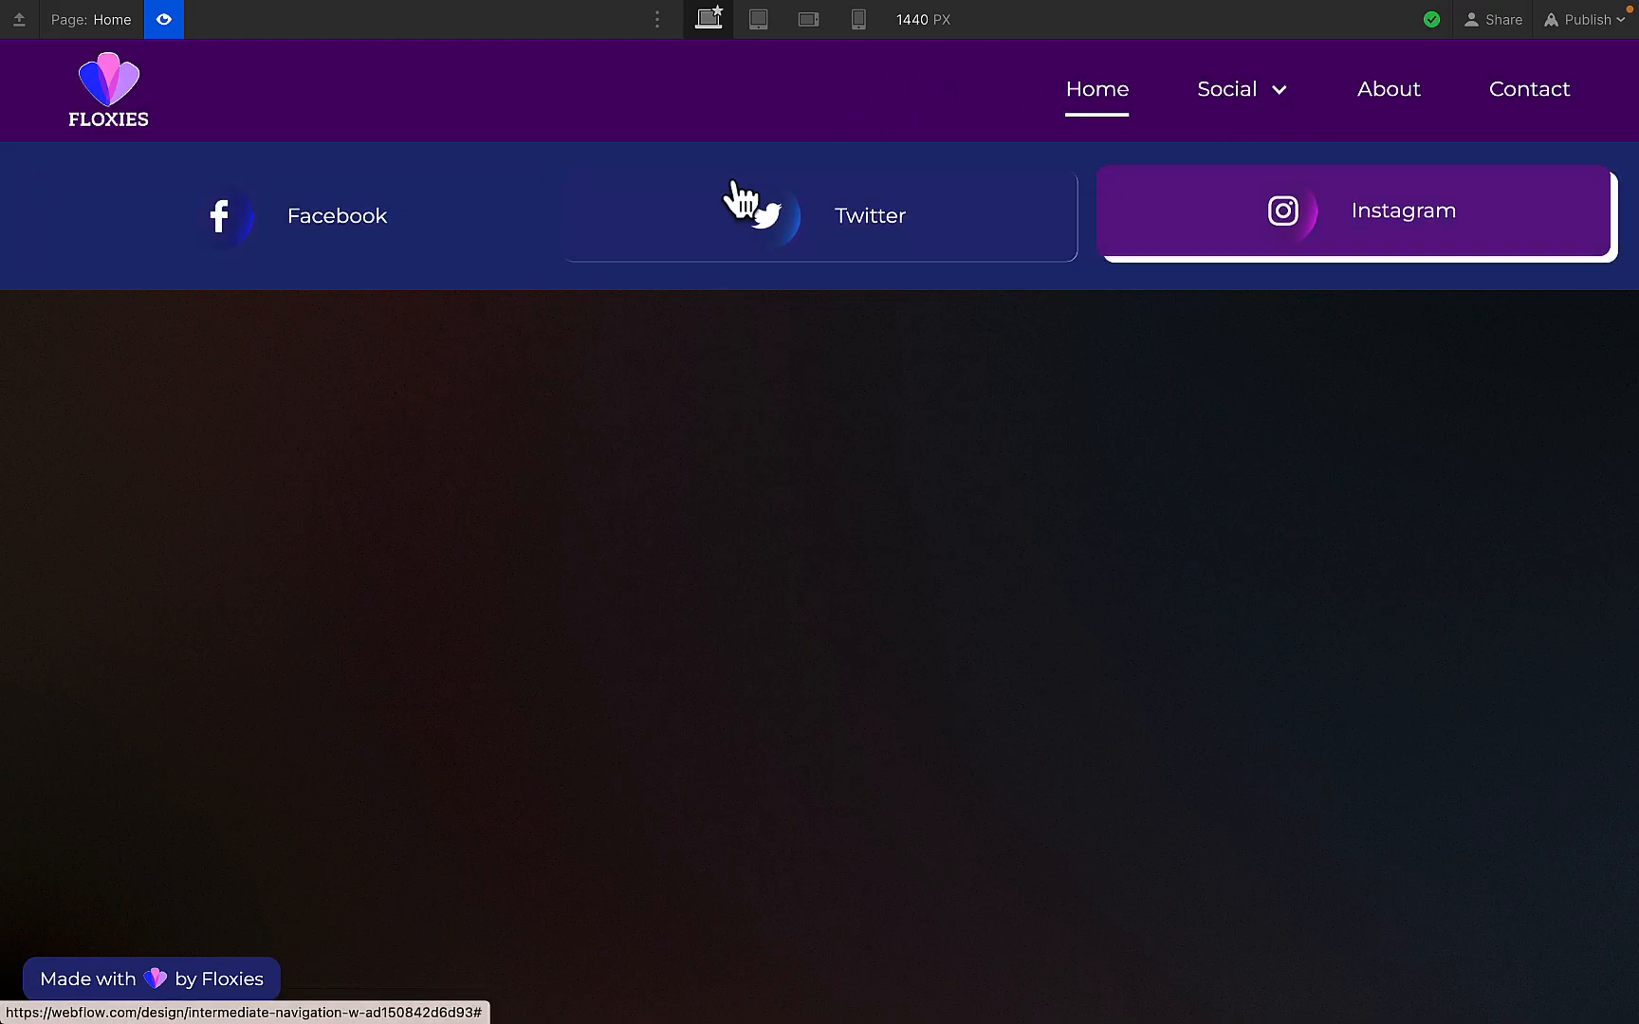
{"action": "left_click", "coordinate": [167, 19]}
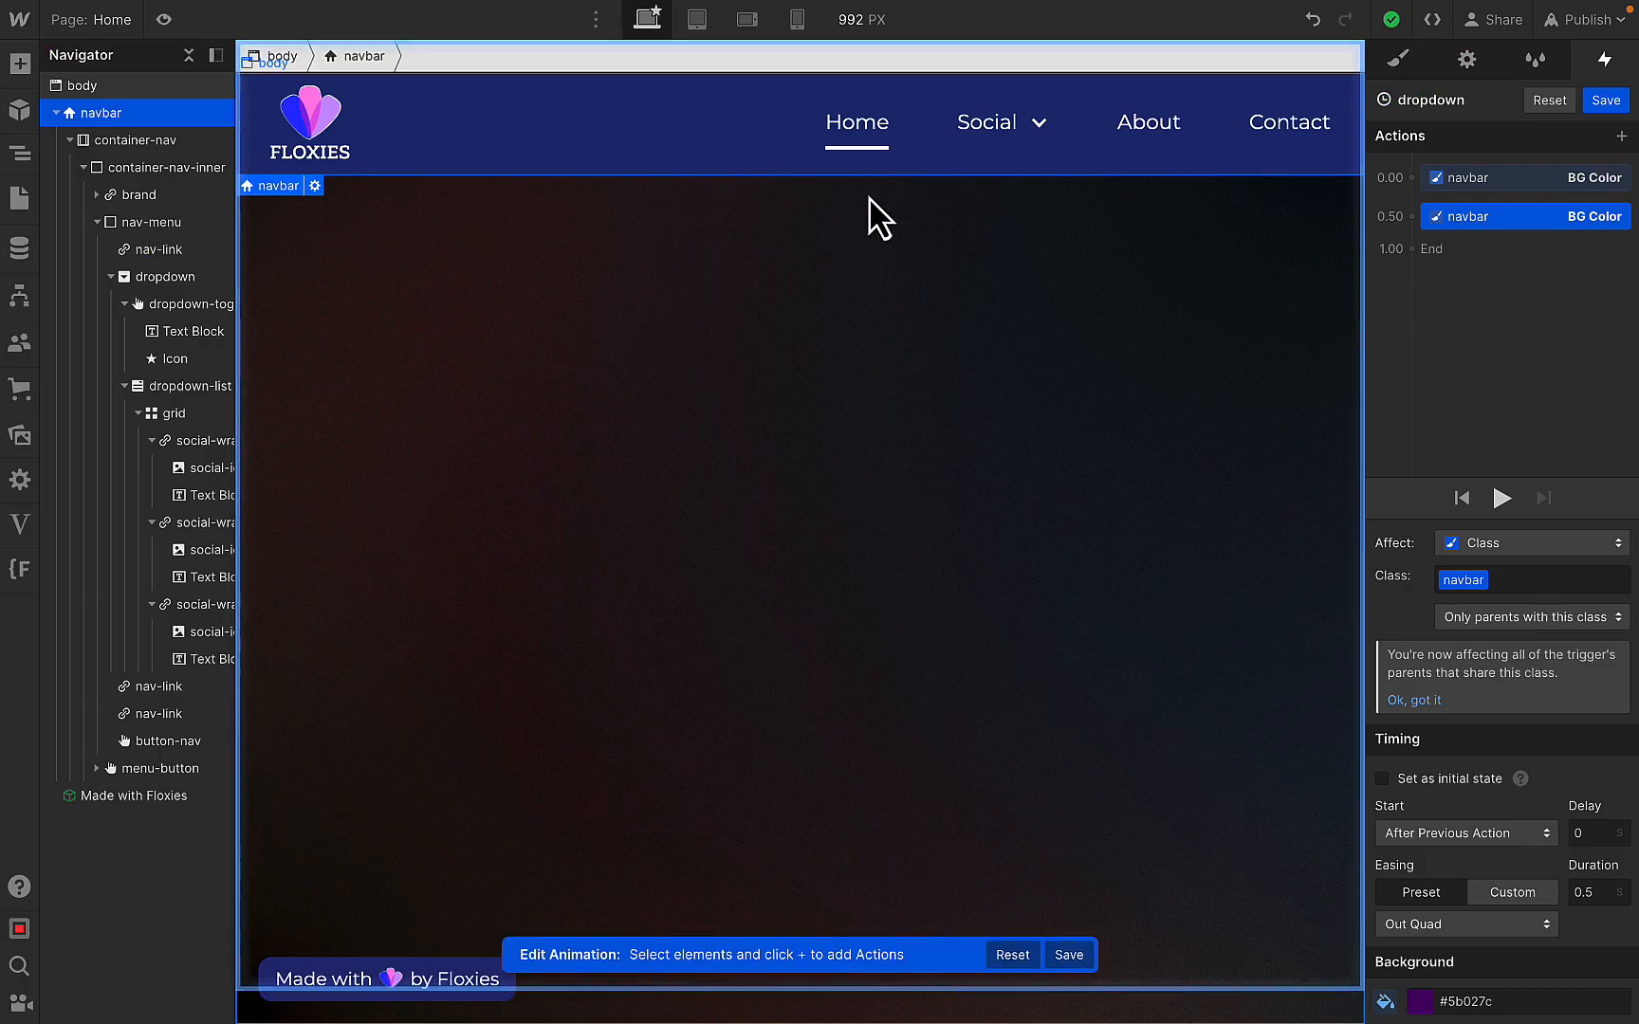
- Retarget the duplicated BG Color action to dropdown-list and make it start together with the navbar action
{"action": "right_click", "coordinate": [1489, 228]}
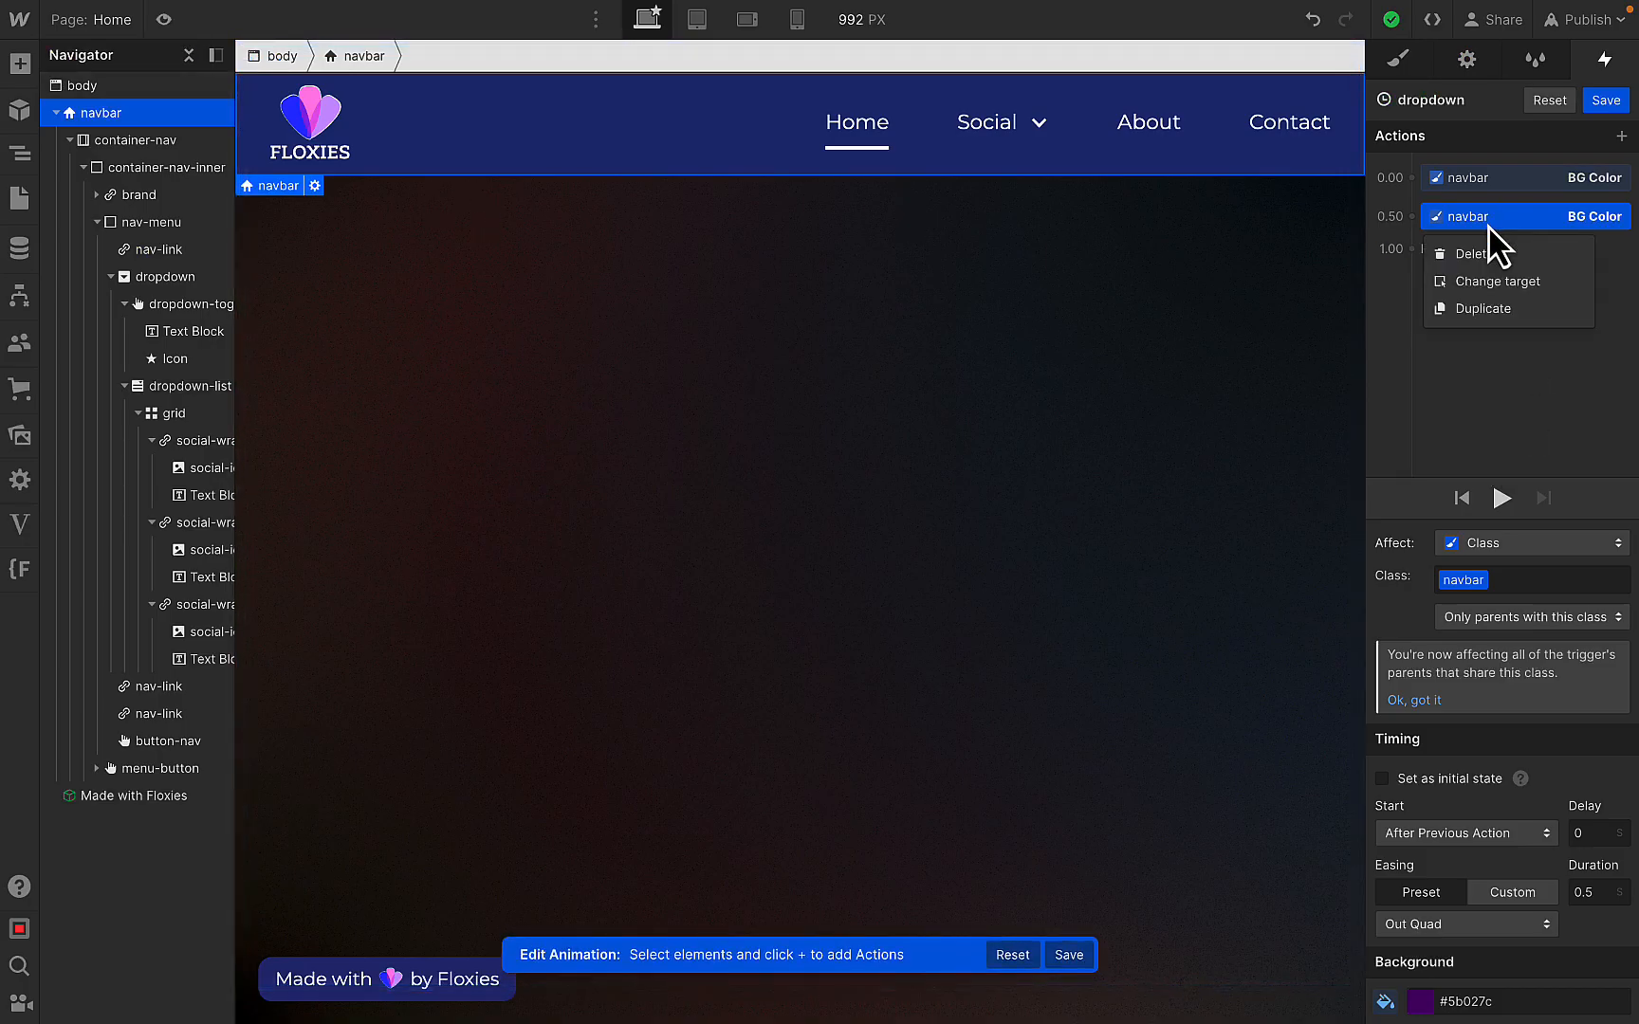
{"action": "left_click", "coordinate": [1484, 281]}
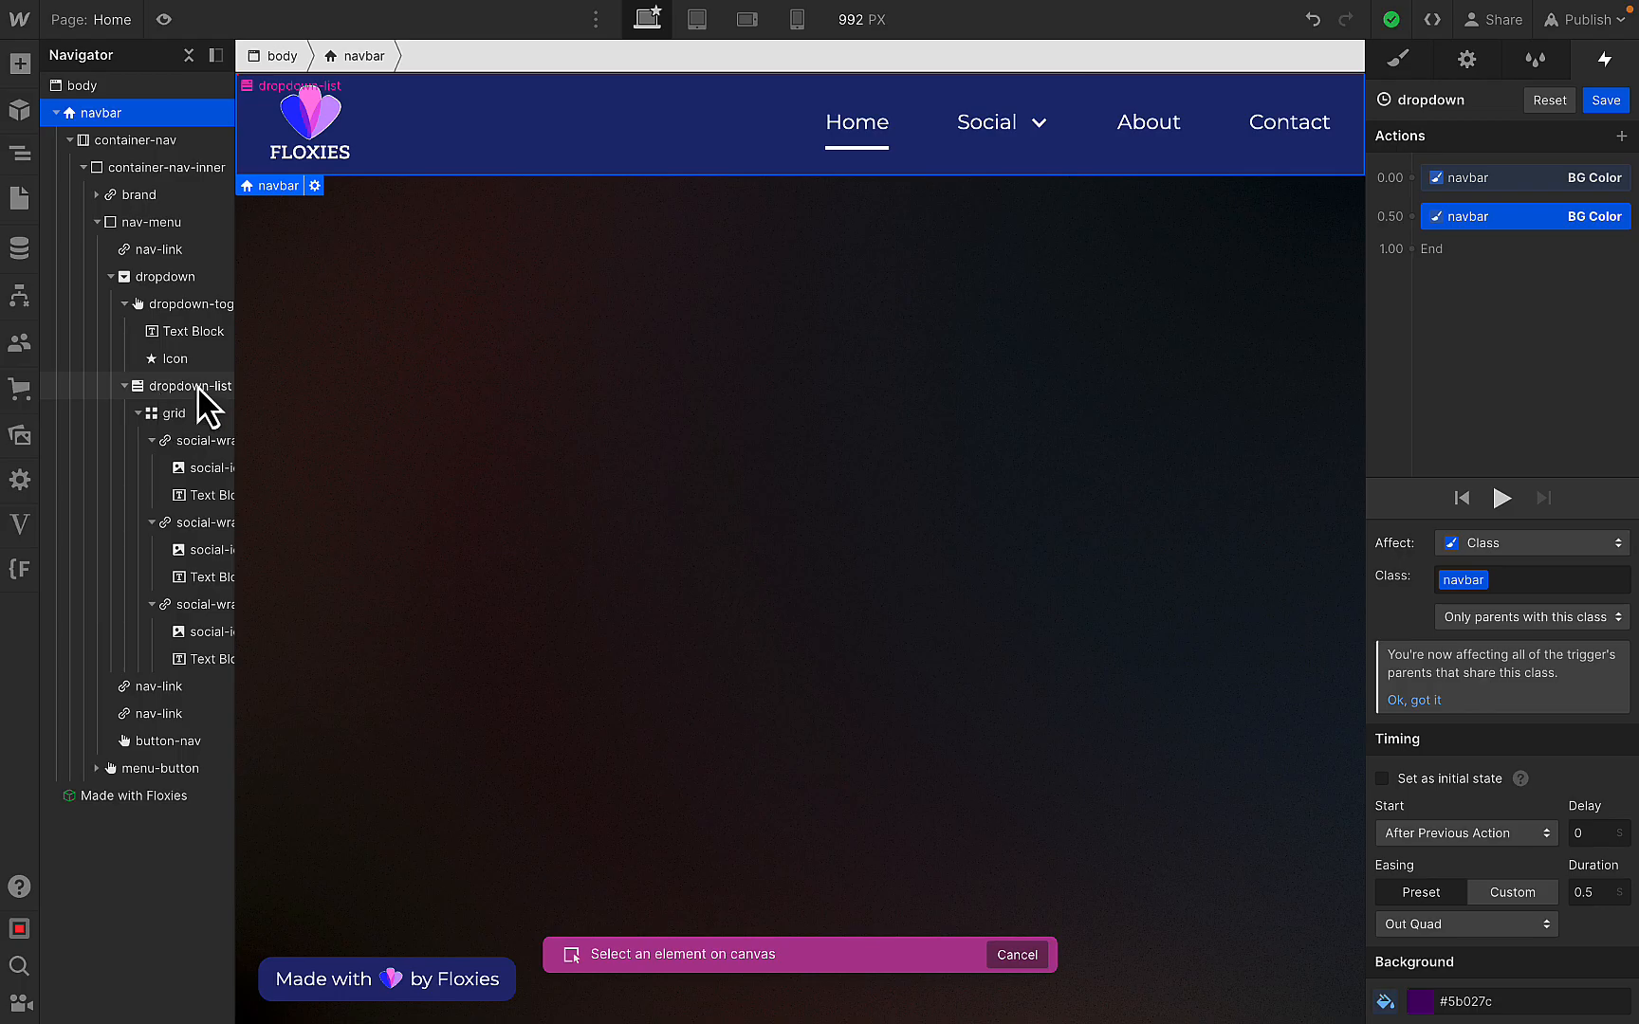
{"action": "left_click", "coordinate": [173, 390]}
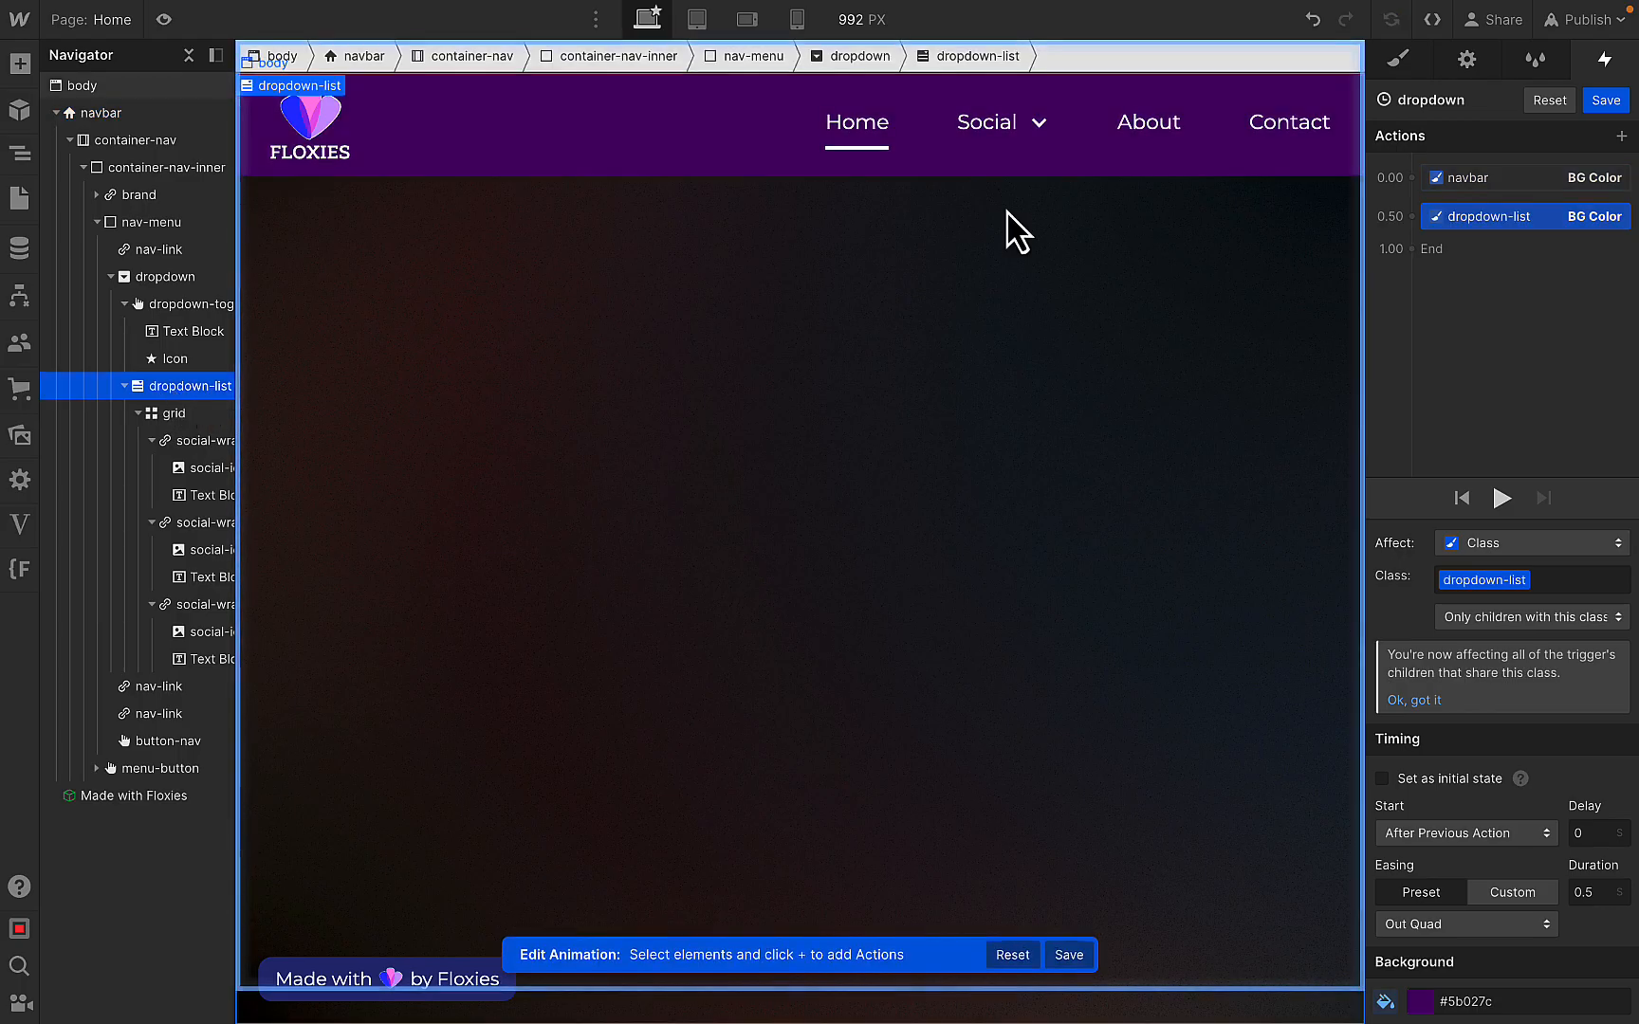
{"action": "left_click_drag", "start_coordinate": [1496, 223], "coordinate": [1499, 197]}
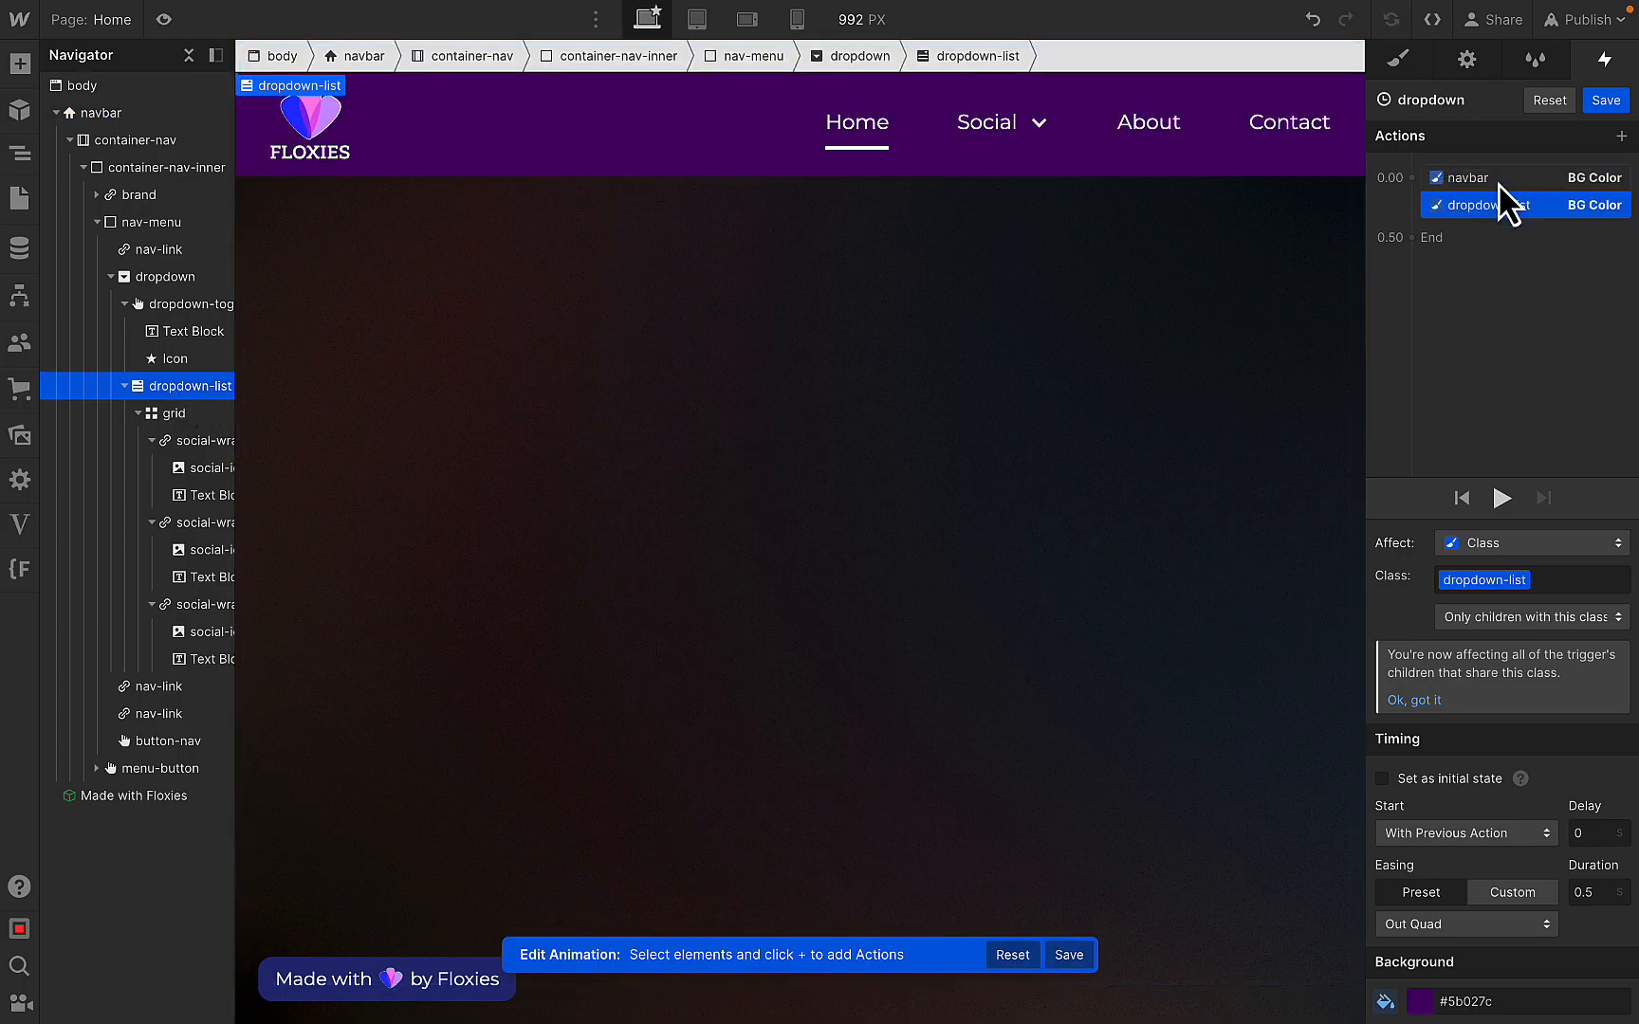
{"action": "left_click", "coordinate": [1448, 323]}
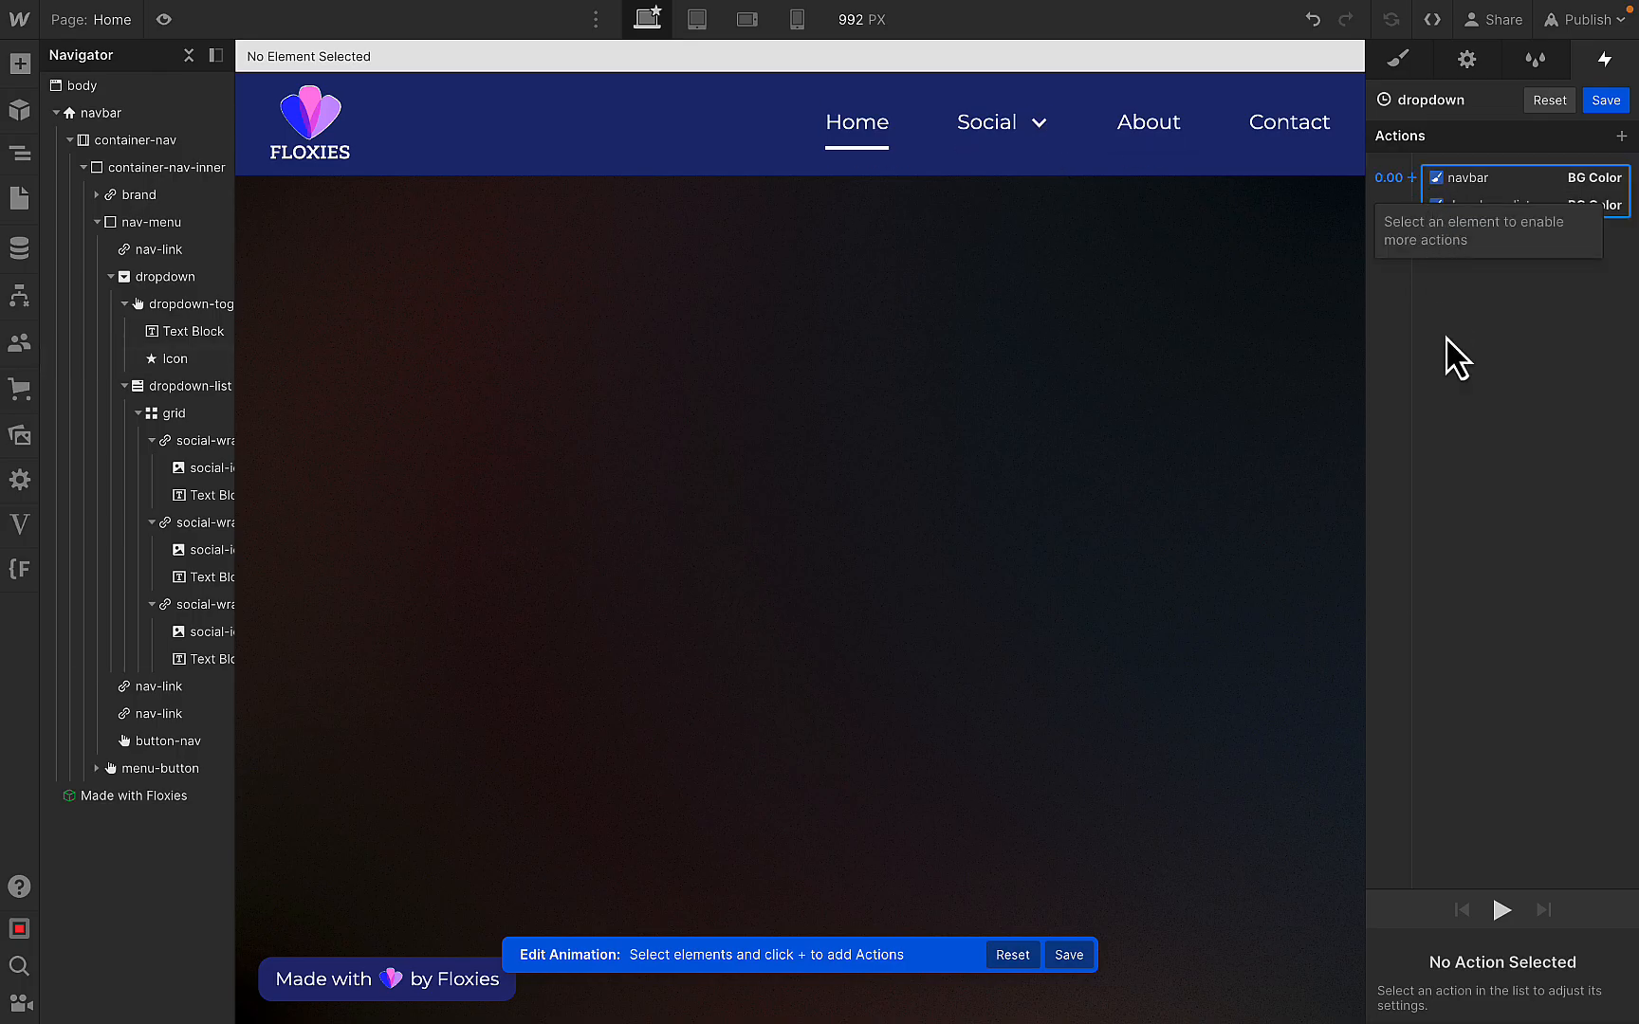
- Add a Rotate action at 0.00 in the dropdown animation and retarget it to the Social dropdown's arrow icon
{"action": "left_click", "coordinate": [165, 276]}
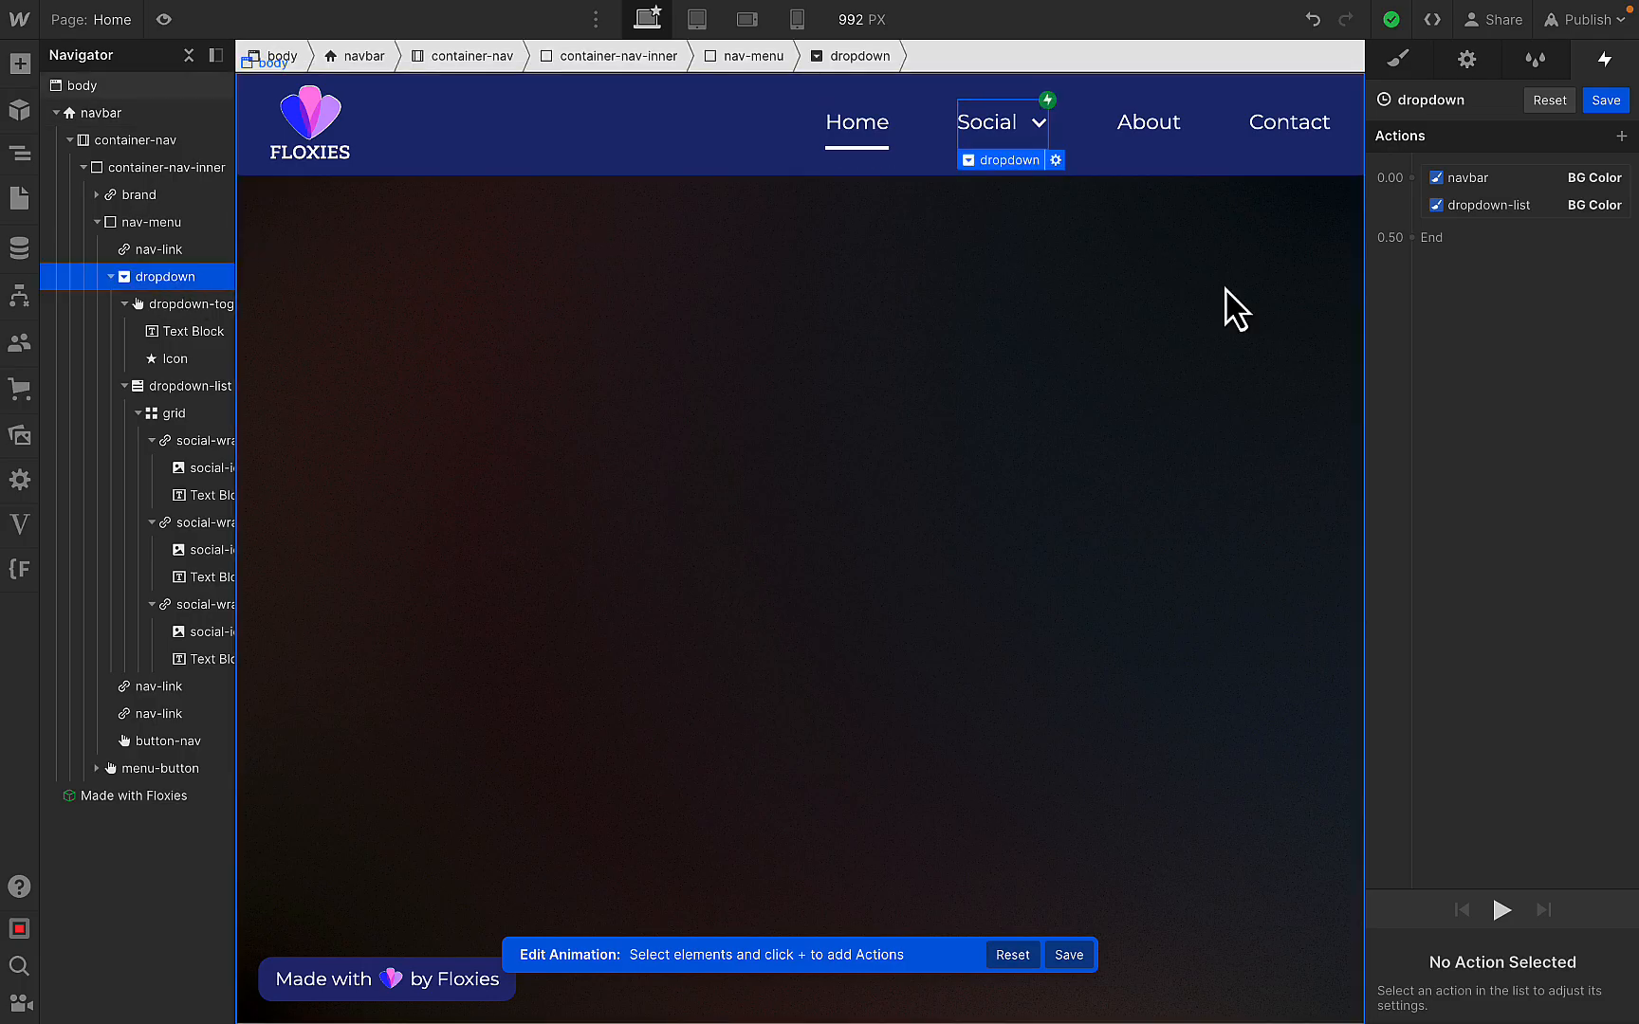
{"action": "left_click", "coordinate": [1412, 178]}
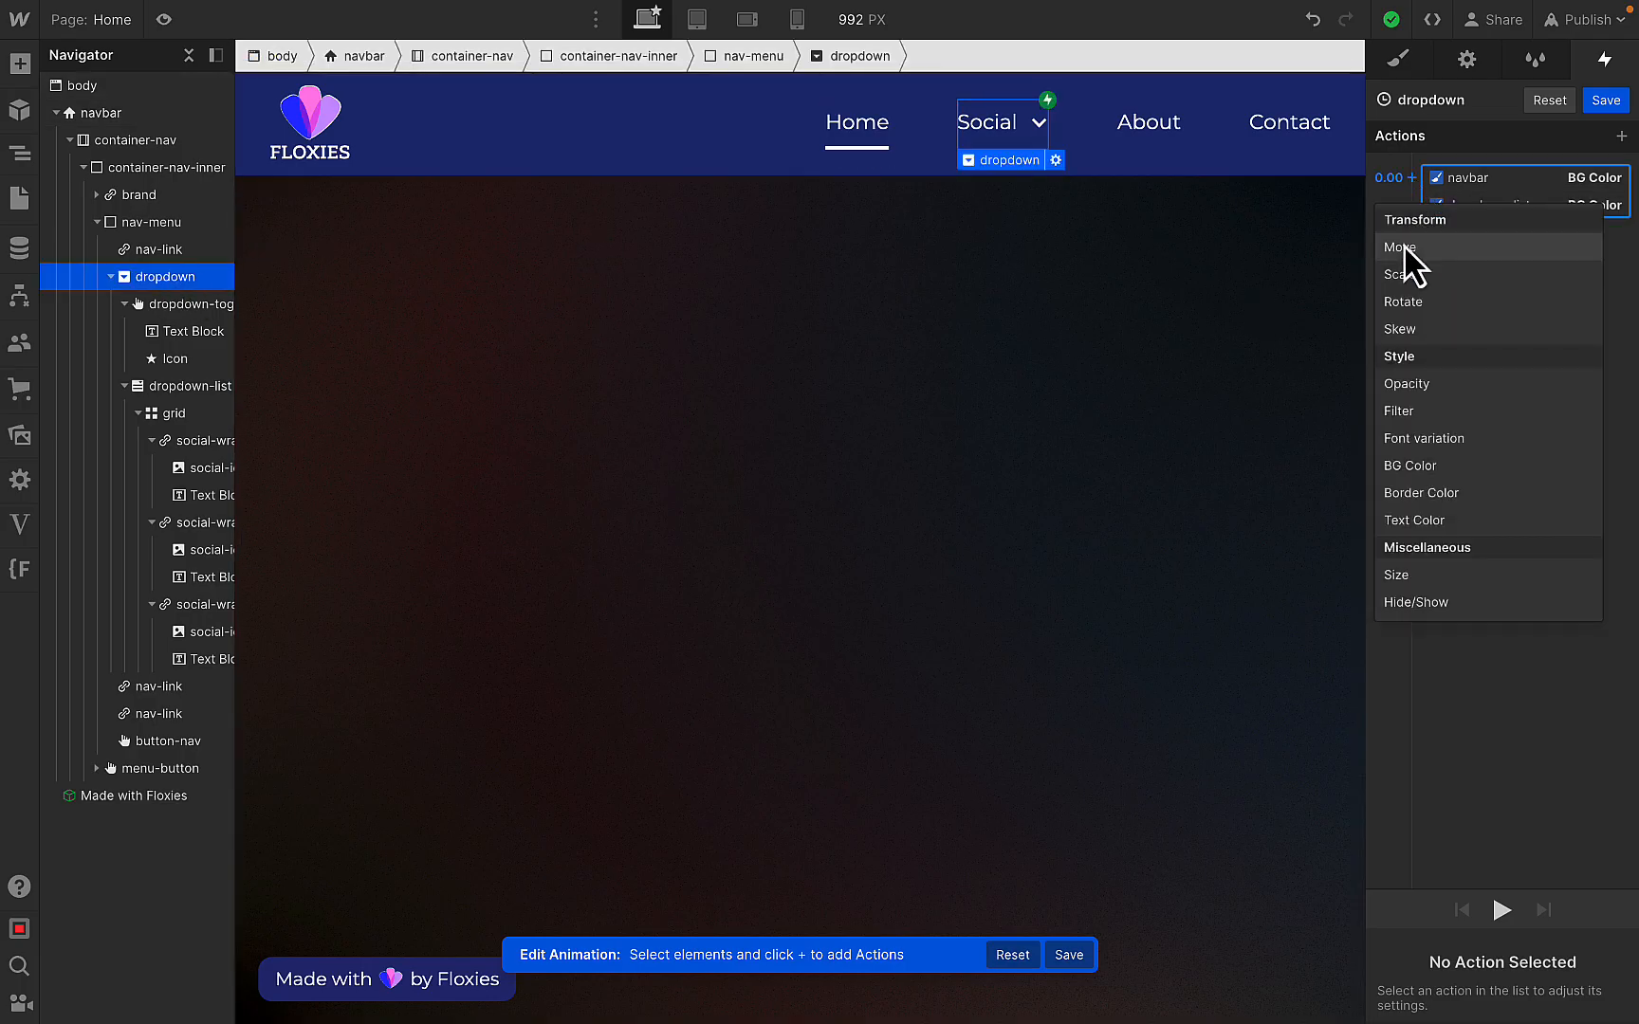
{"action": "left_click", "coordinate": [1403, 301]}
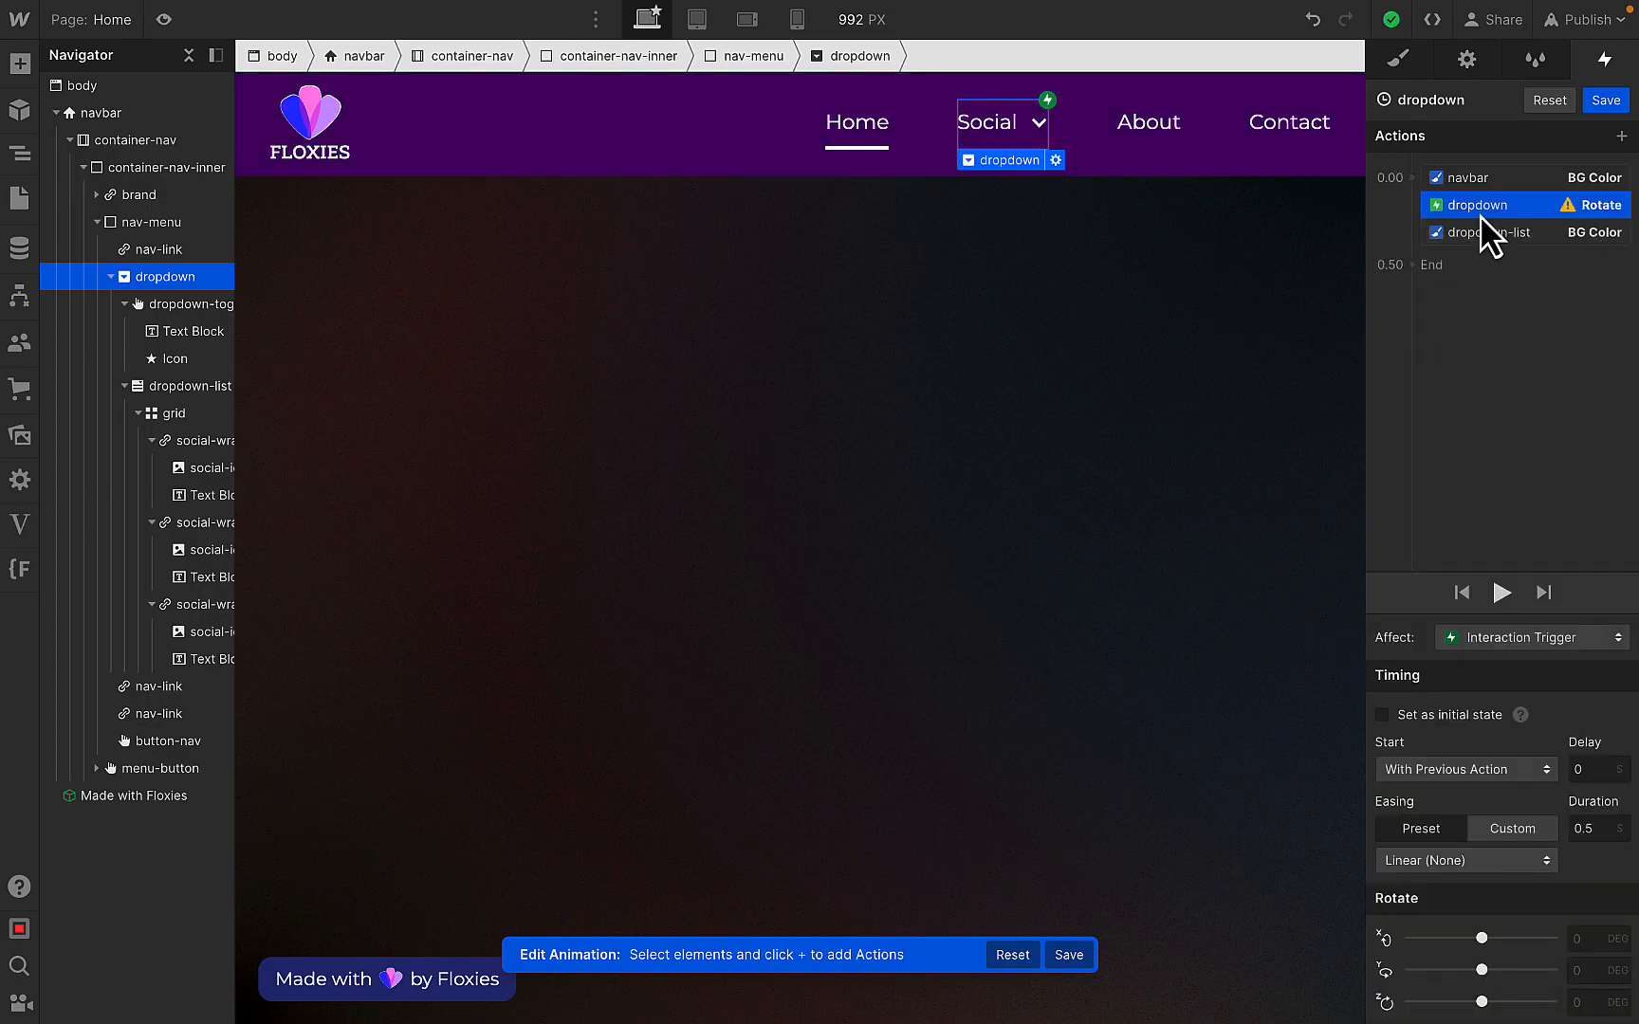
{"action": "right_click", "coordinate": [1490, 235]}
{"action": "left_click", "coordinate": [1502, 265]}
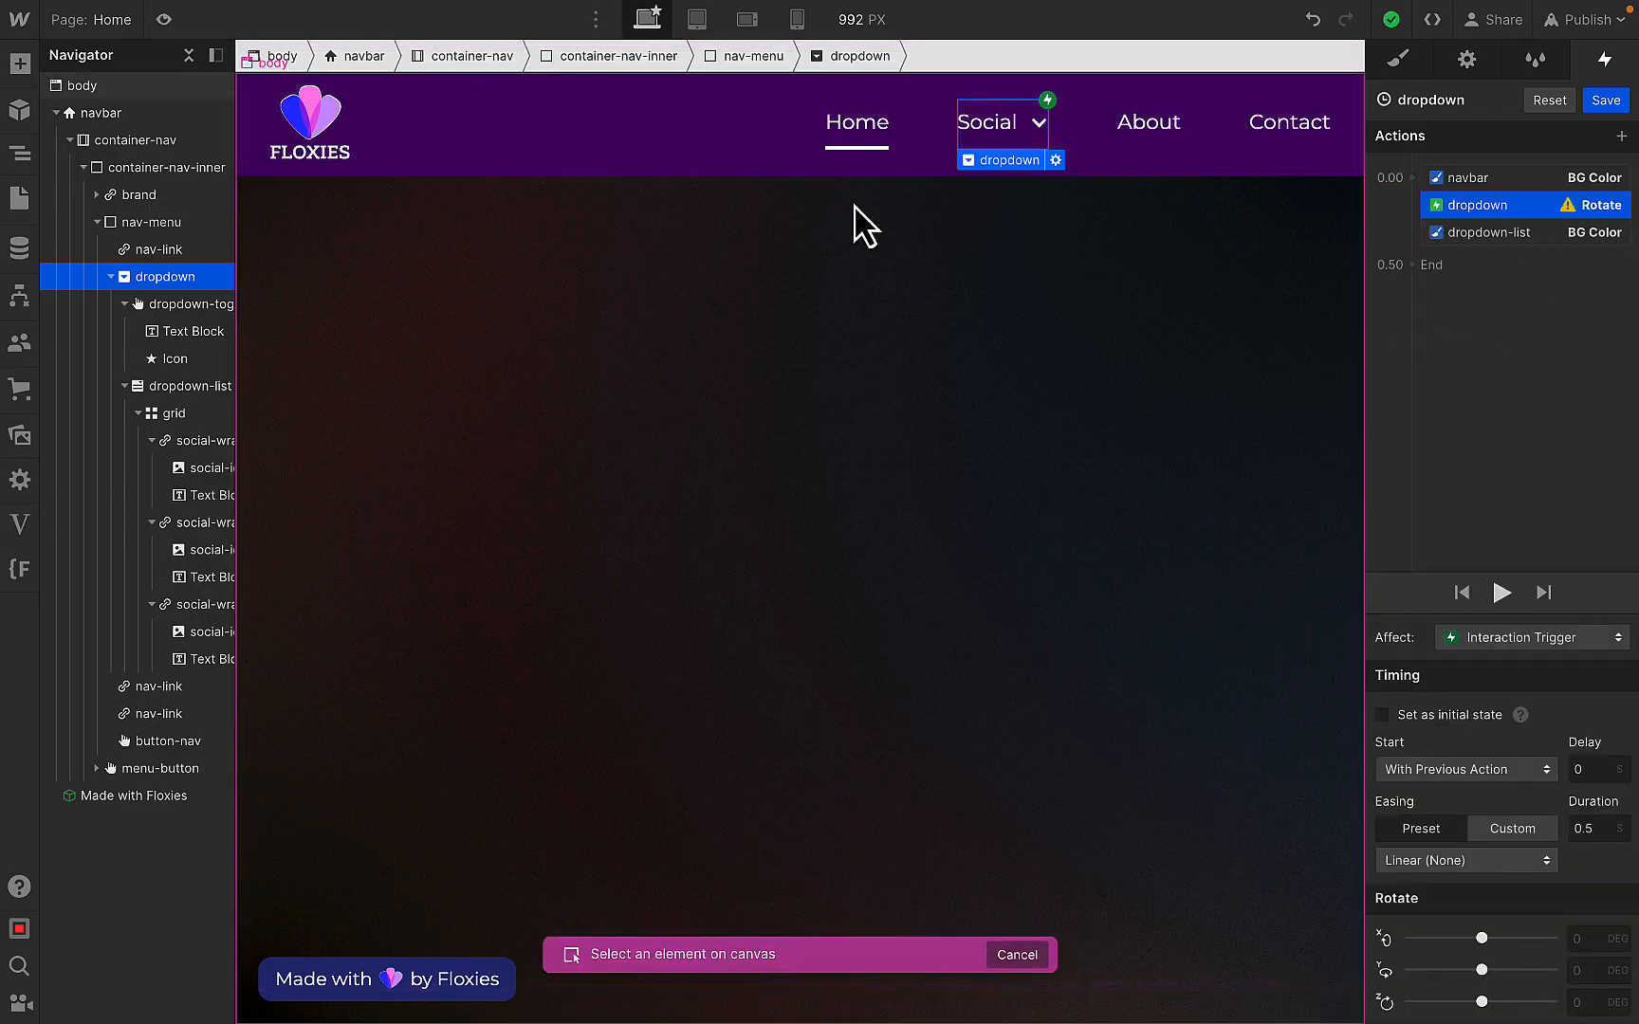
{"action": "left_click", "coordinate": [1040, 124]}
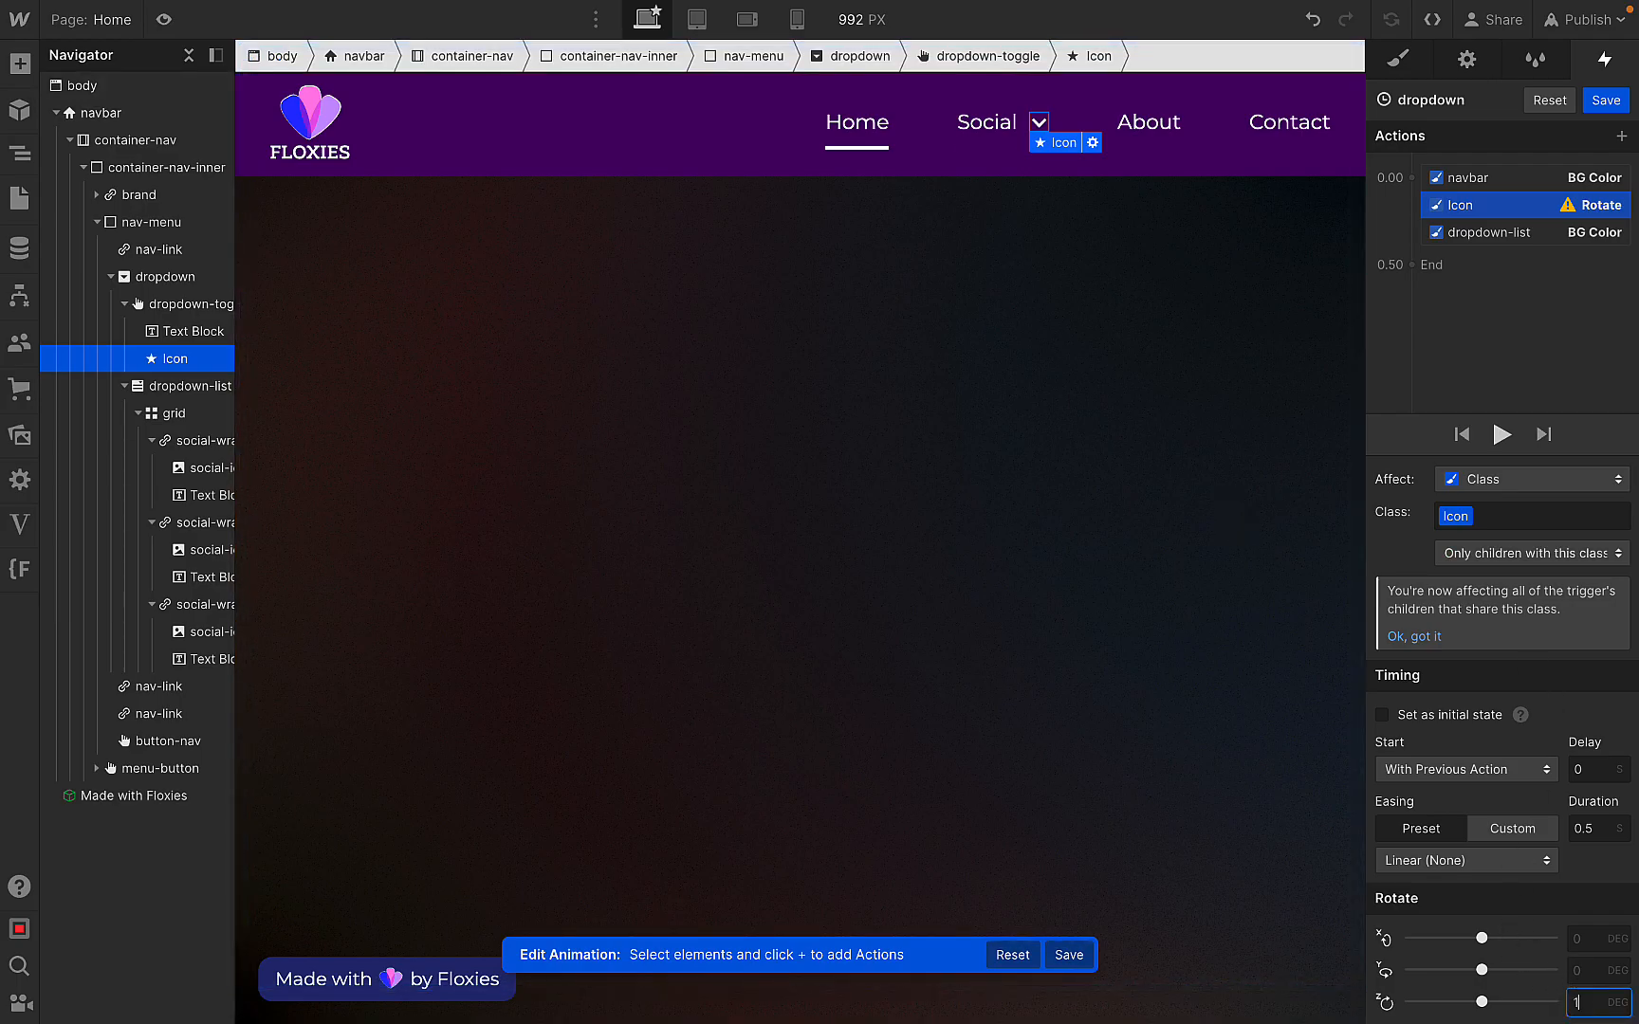
- Set the icon's Rotate action to 180 degrees on the Z axis with Out Quad easing
{"action": "left_click", "coordinate": [1480, 865]}
{"action": "left_click", "coordinate": [1410, 520]}
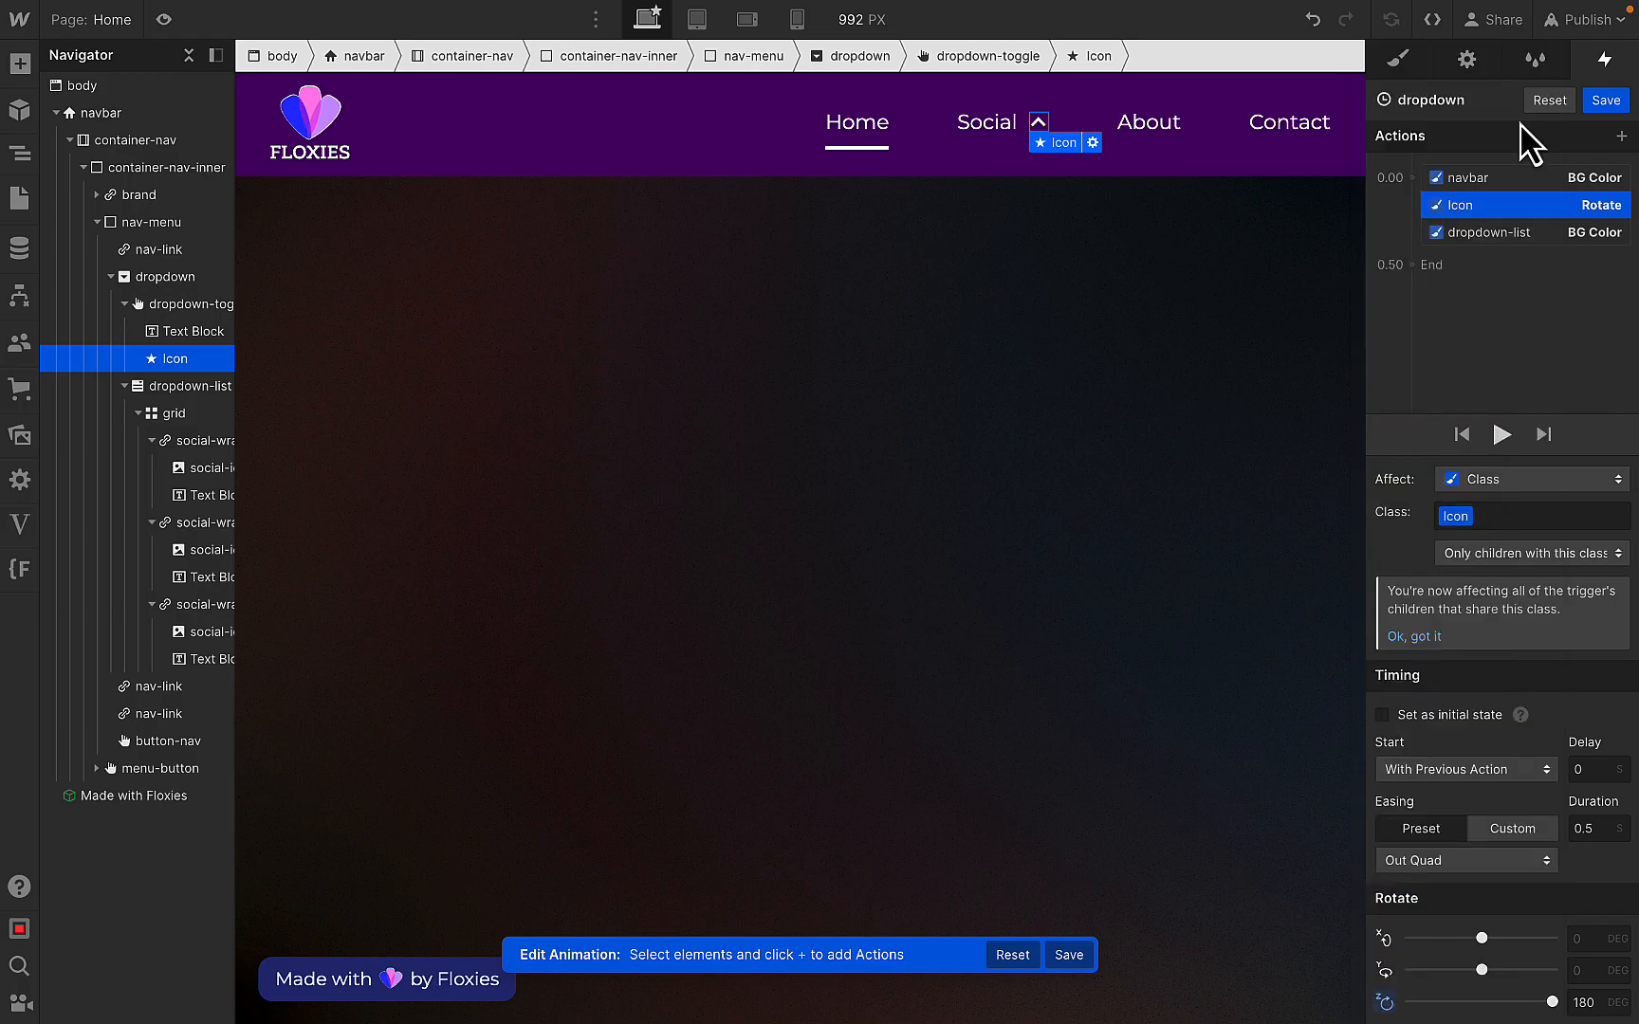
{"action": "left_click", "coordinate": [1485, 302]}
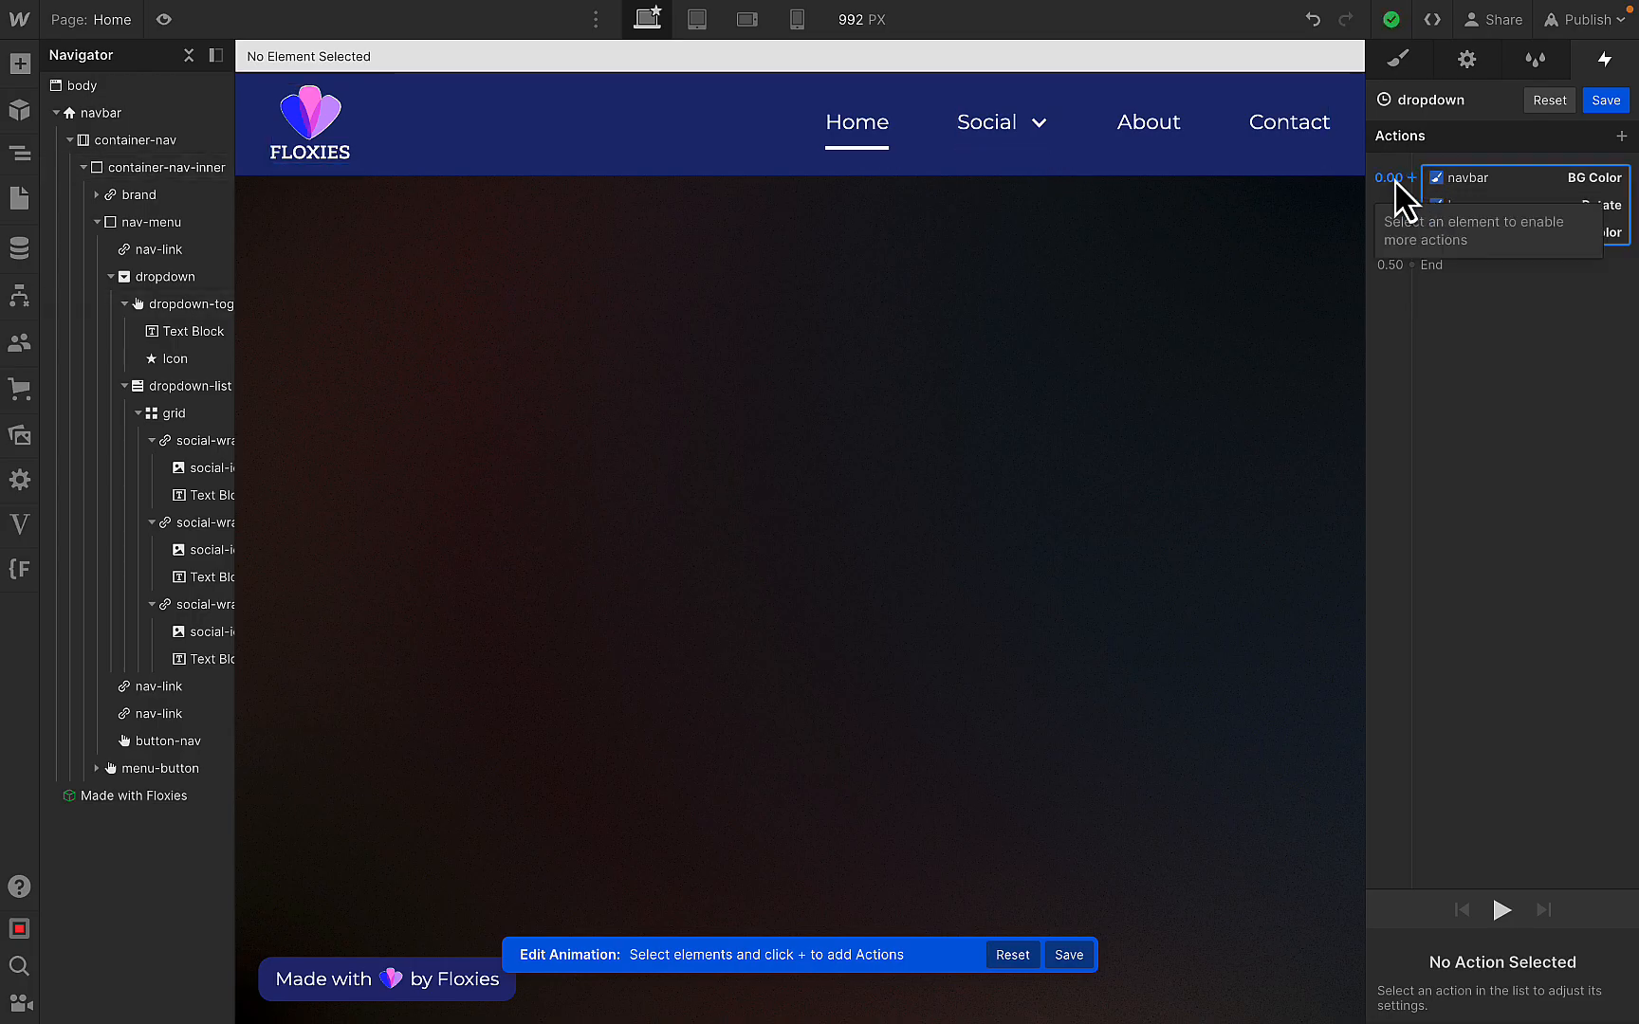
- Add a Border Color action for the dropdown element at 0.00, using White with Out Quad easing
{"action": "left_click", "coordinate": [157, 280]}
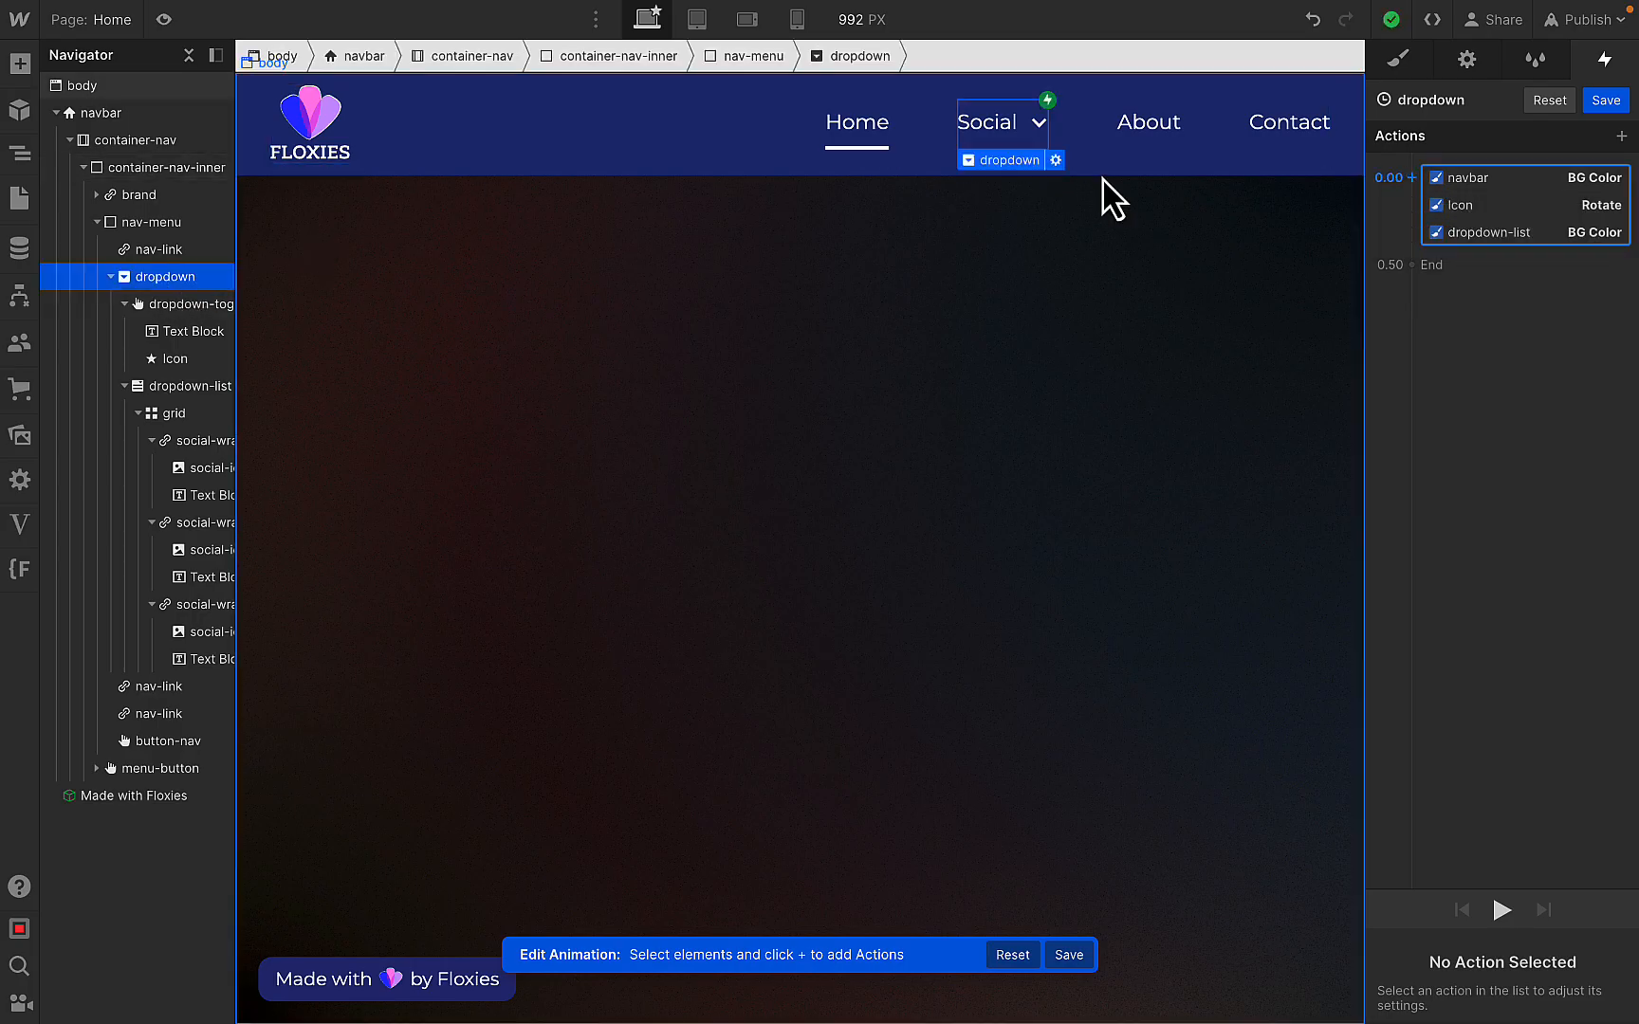
{"action": "left_click", "coordinate": [1413, 185]}
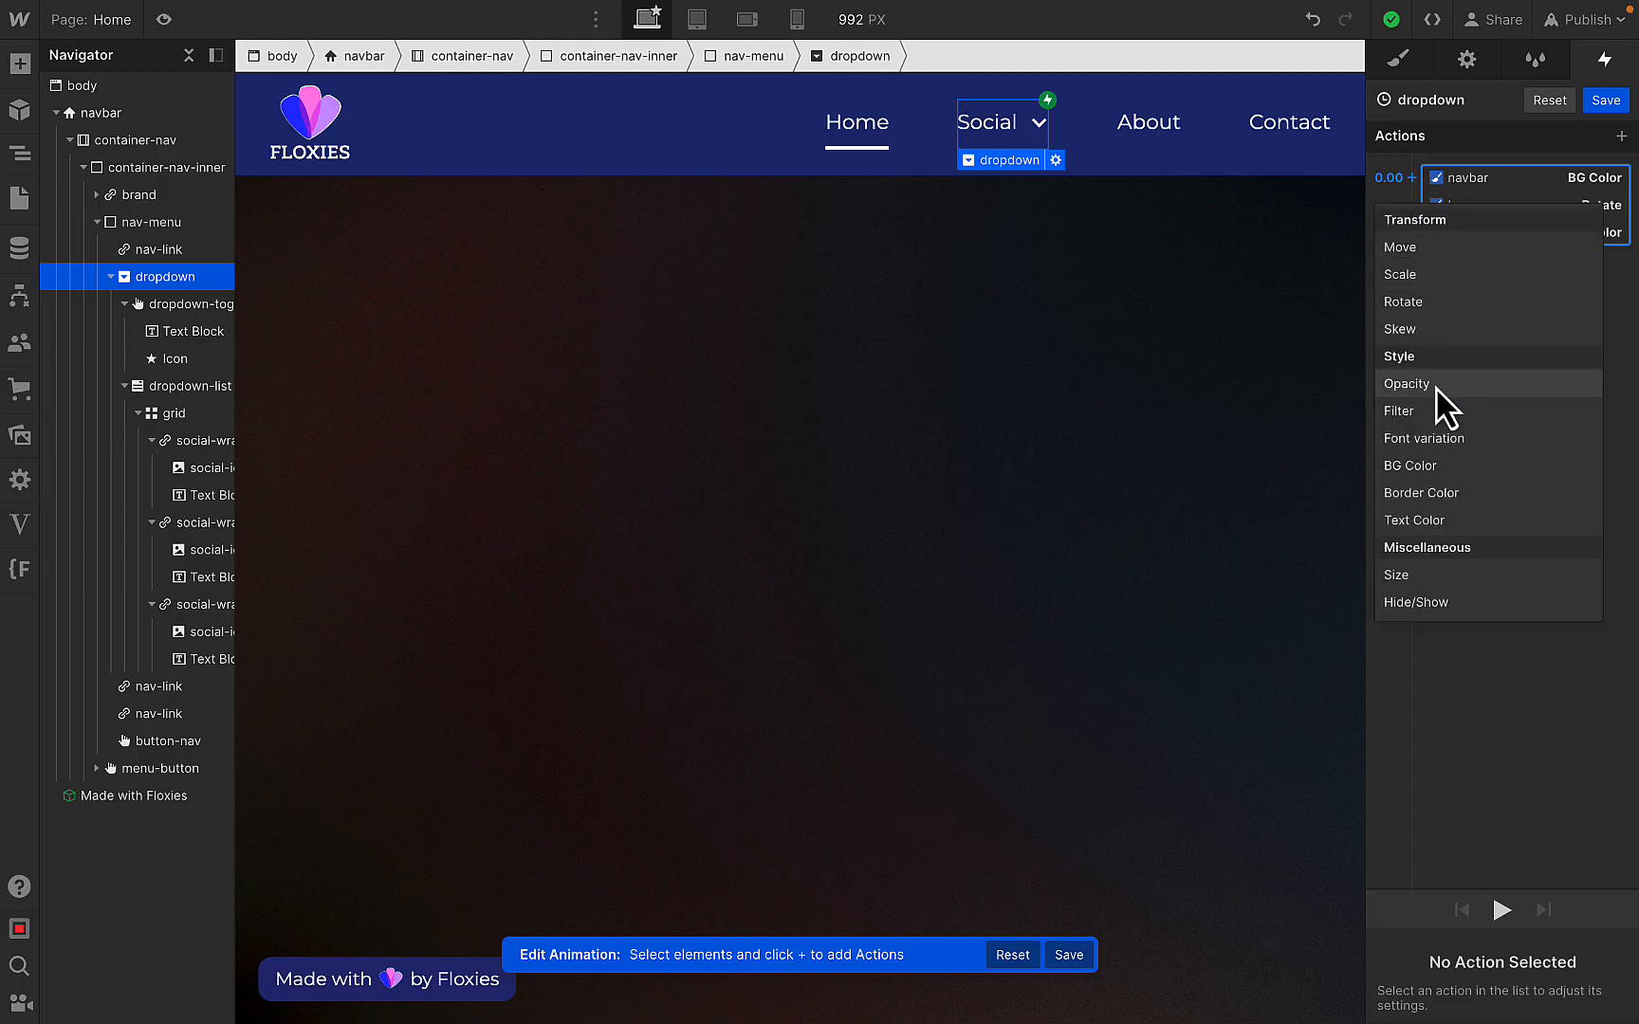
{"action": "left_click", "coordinate": [1420, 492]}
{"action": "left_click", "coordinate": [1416, 1001]}
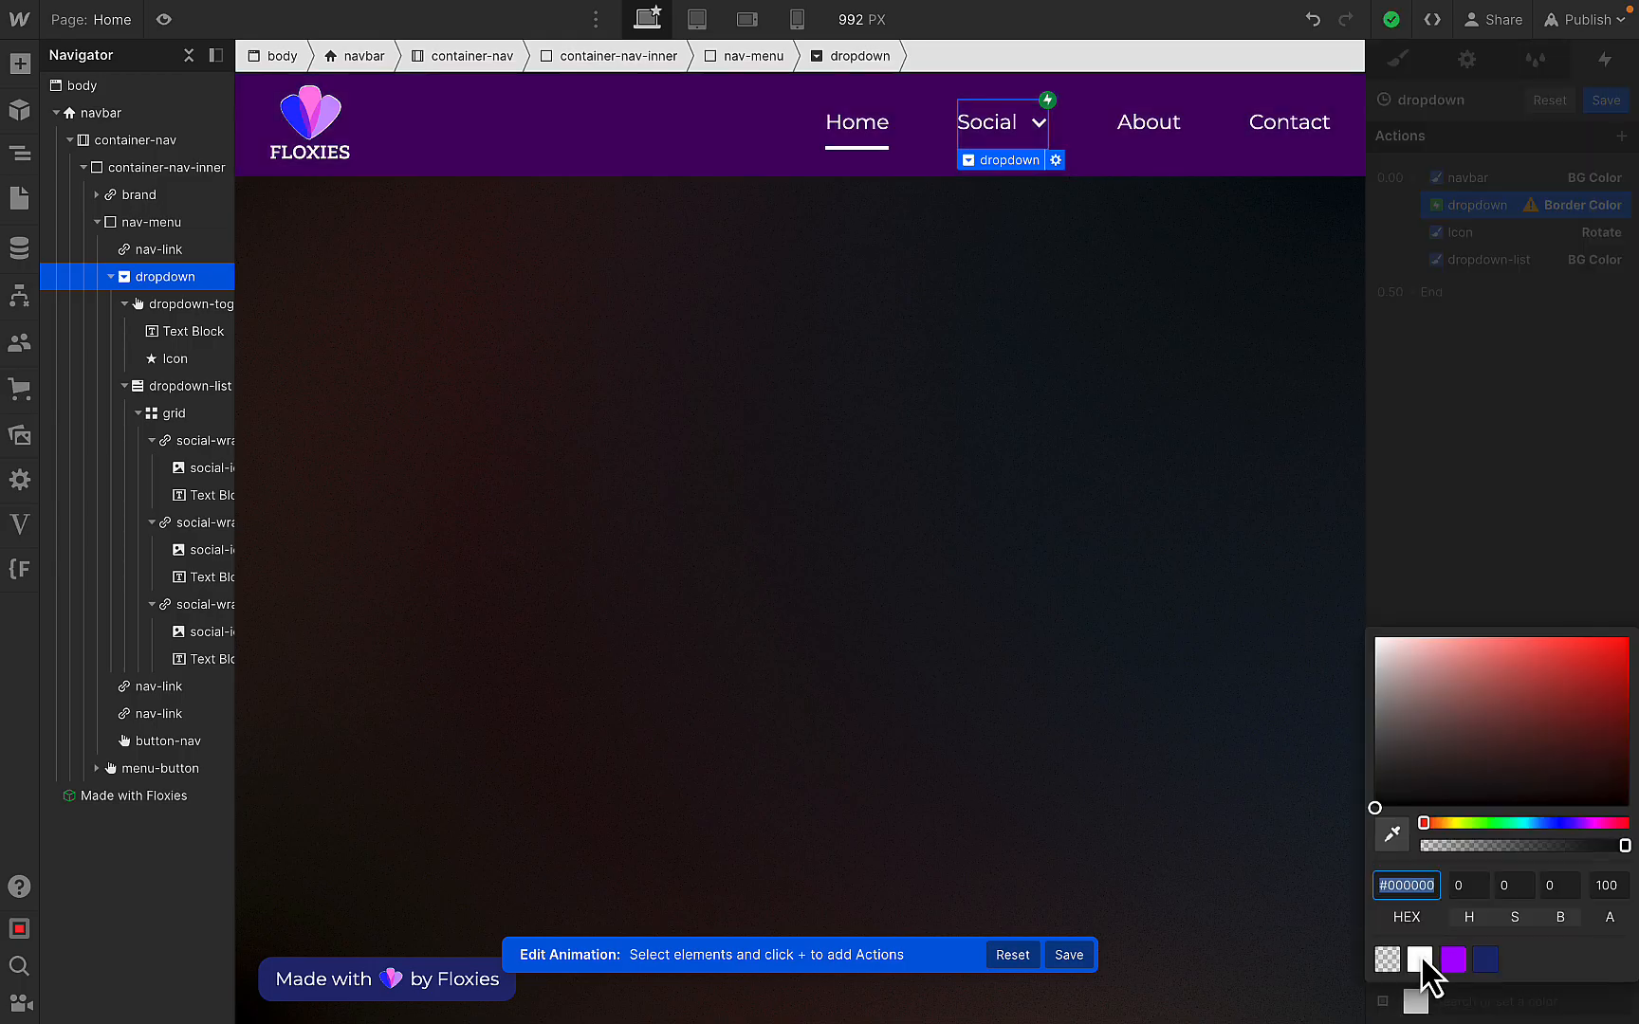
{"action": "left_click", "coordinate": [1420, 960]}
{"action": "left_click", "coordinate": [1441, 476]}
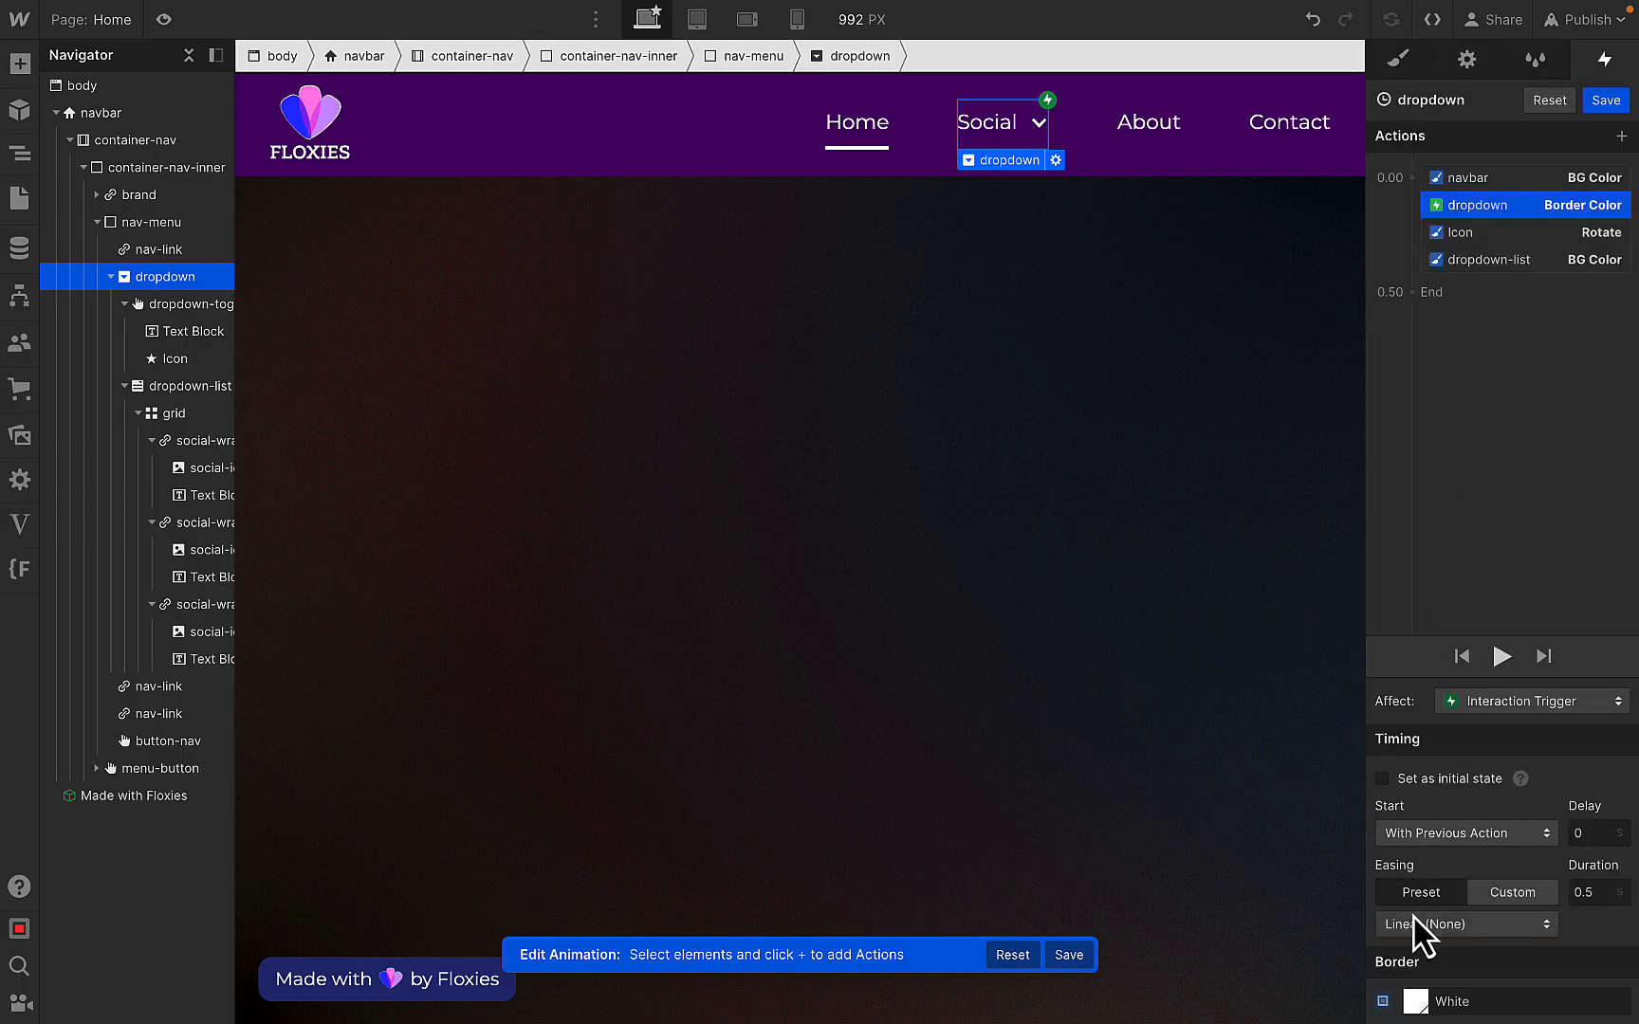
{"action": "left_click", "coordinate": [1412, 929]}
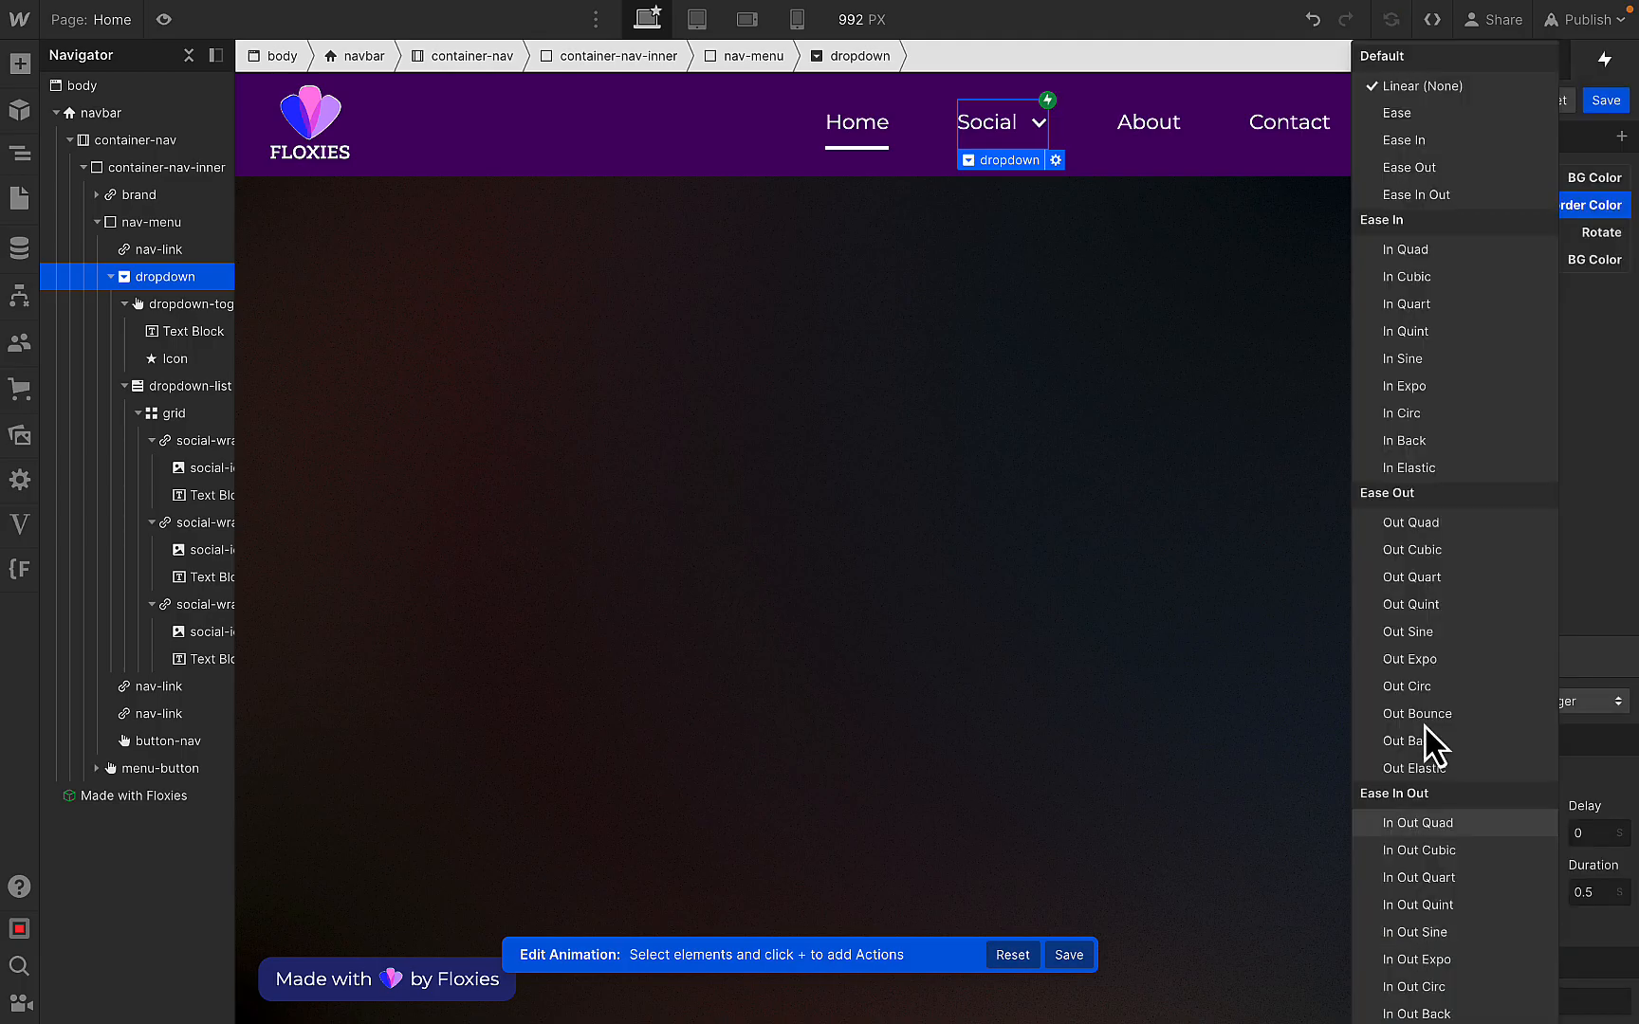
{"action": "left_click", "coordinate": [1412, 548]}
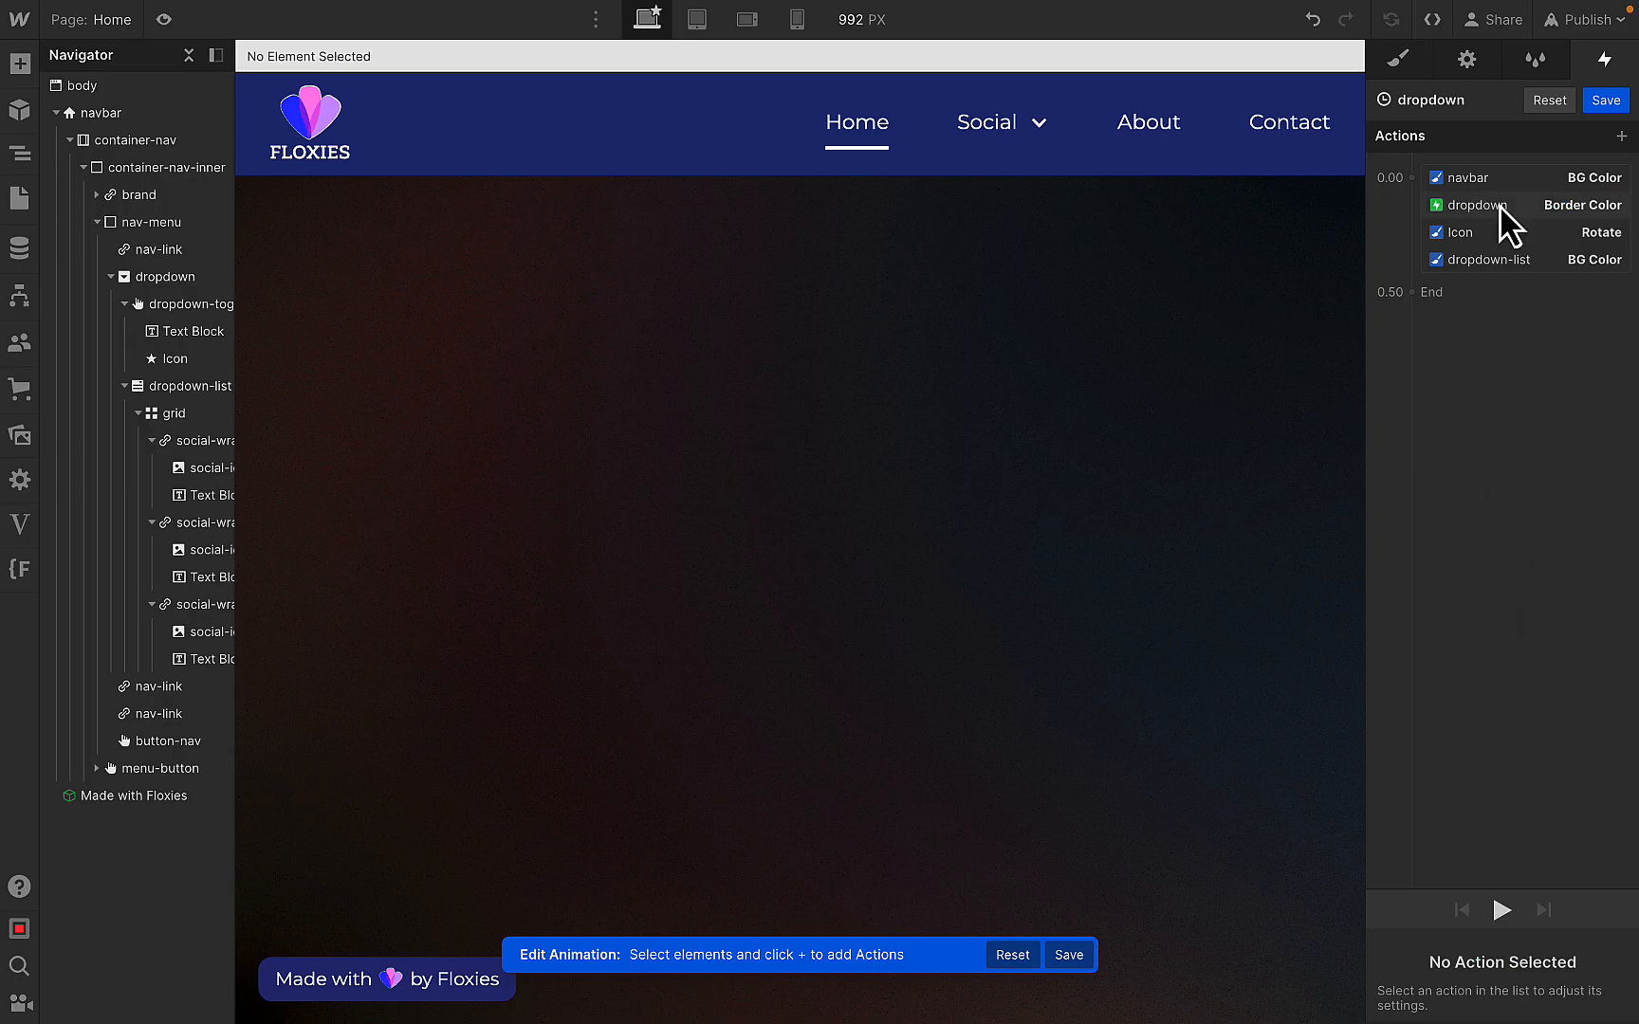
- Retarget the Border Color action to the dropdown-toggle and play the animation to check it
{"action": "left_click", "coordinate": [1479, 210]}
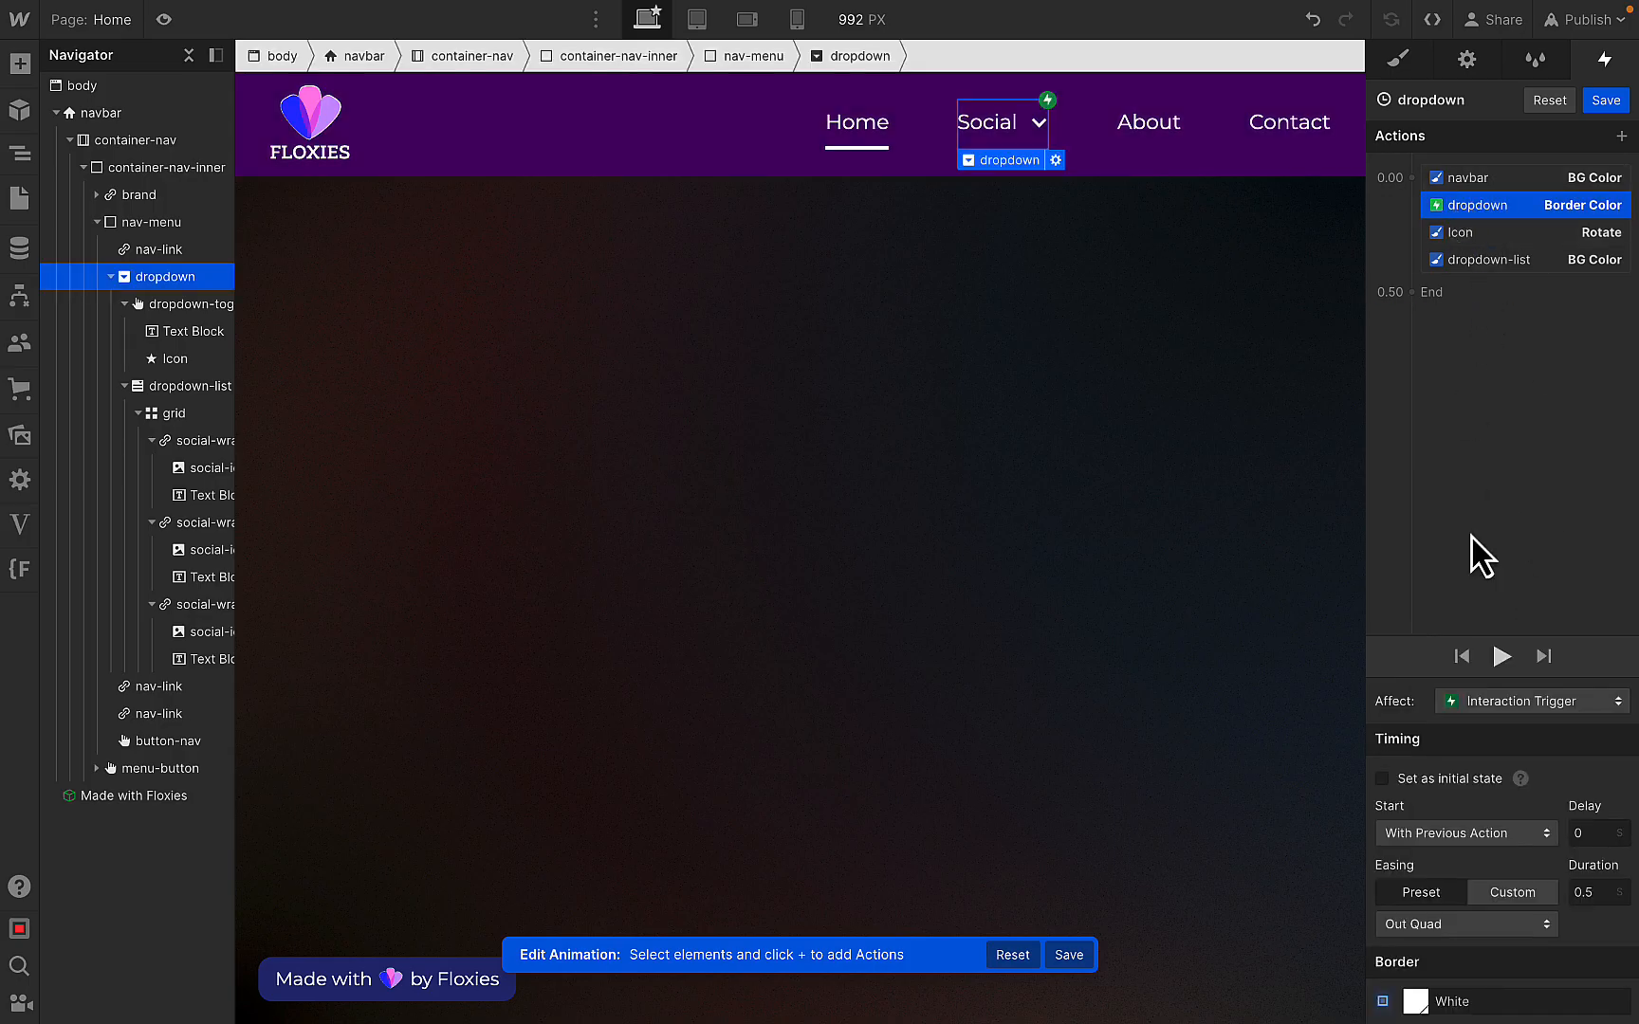
{"action": "left_click", "coordinate": [1502, 656]}
{"action": "right_click", "coordinate": [1482, 213]}
{"action": "left_click", "coordinate": [1497, 270]}
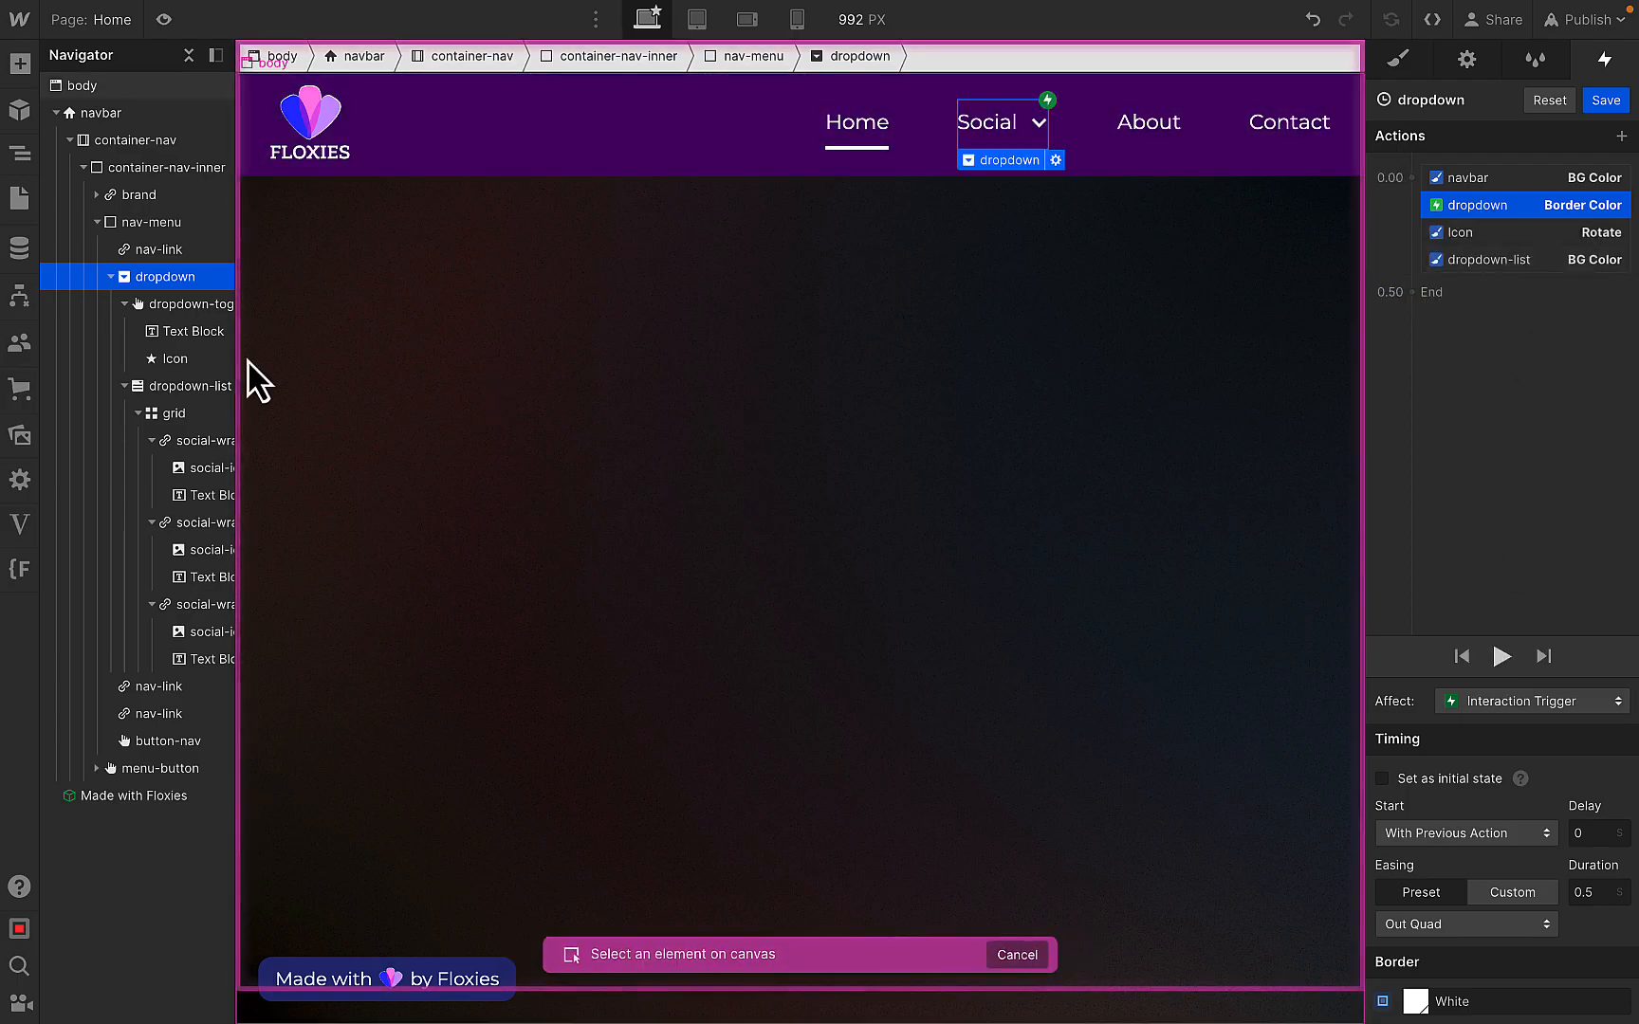
{"action": "left_click", "coordinate": [186, 311]}
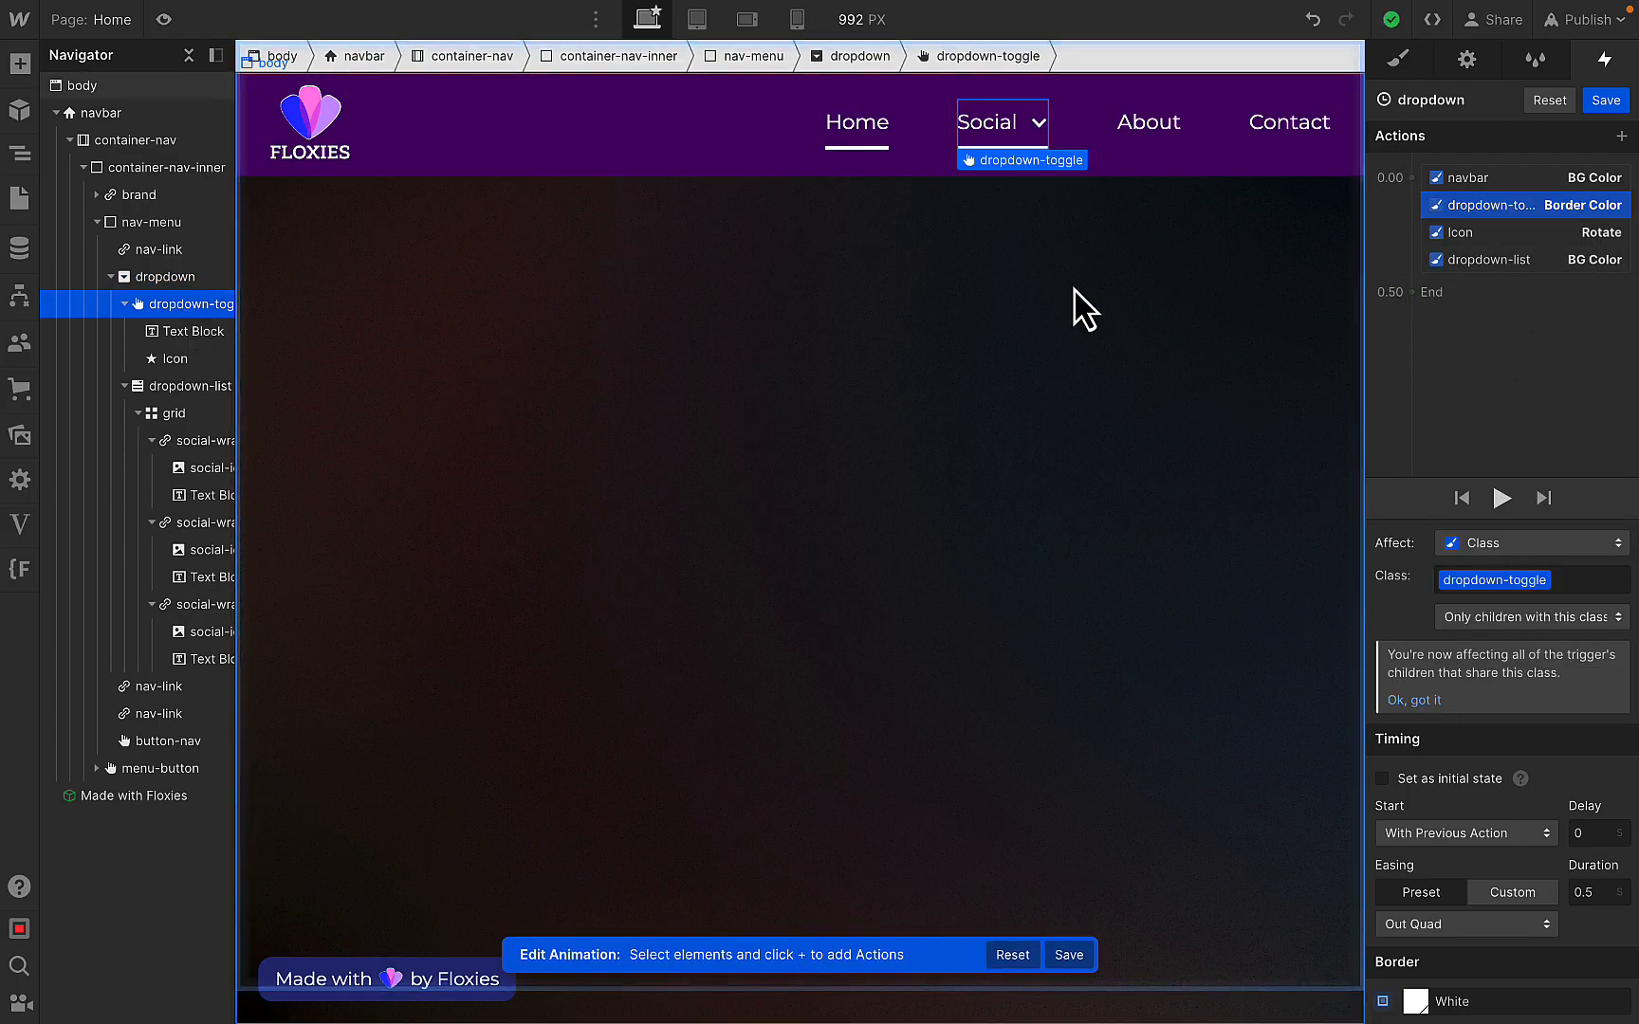
{"action": "left_click", "coordinate": [1501, 497]}
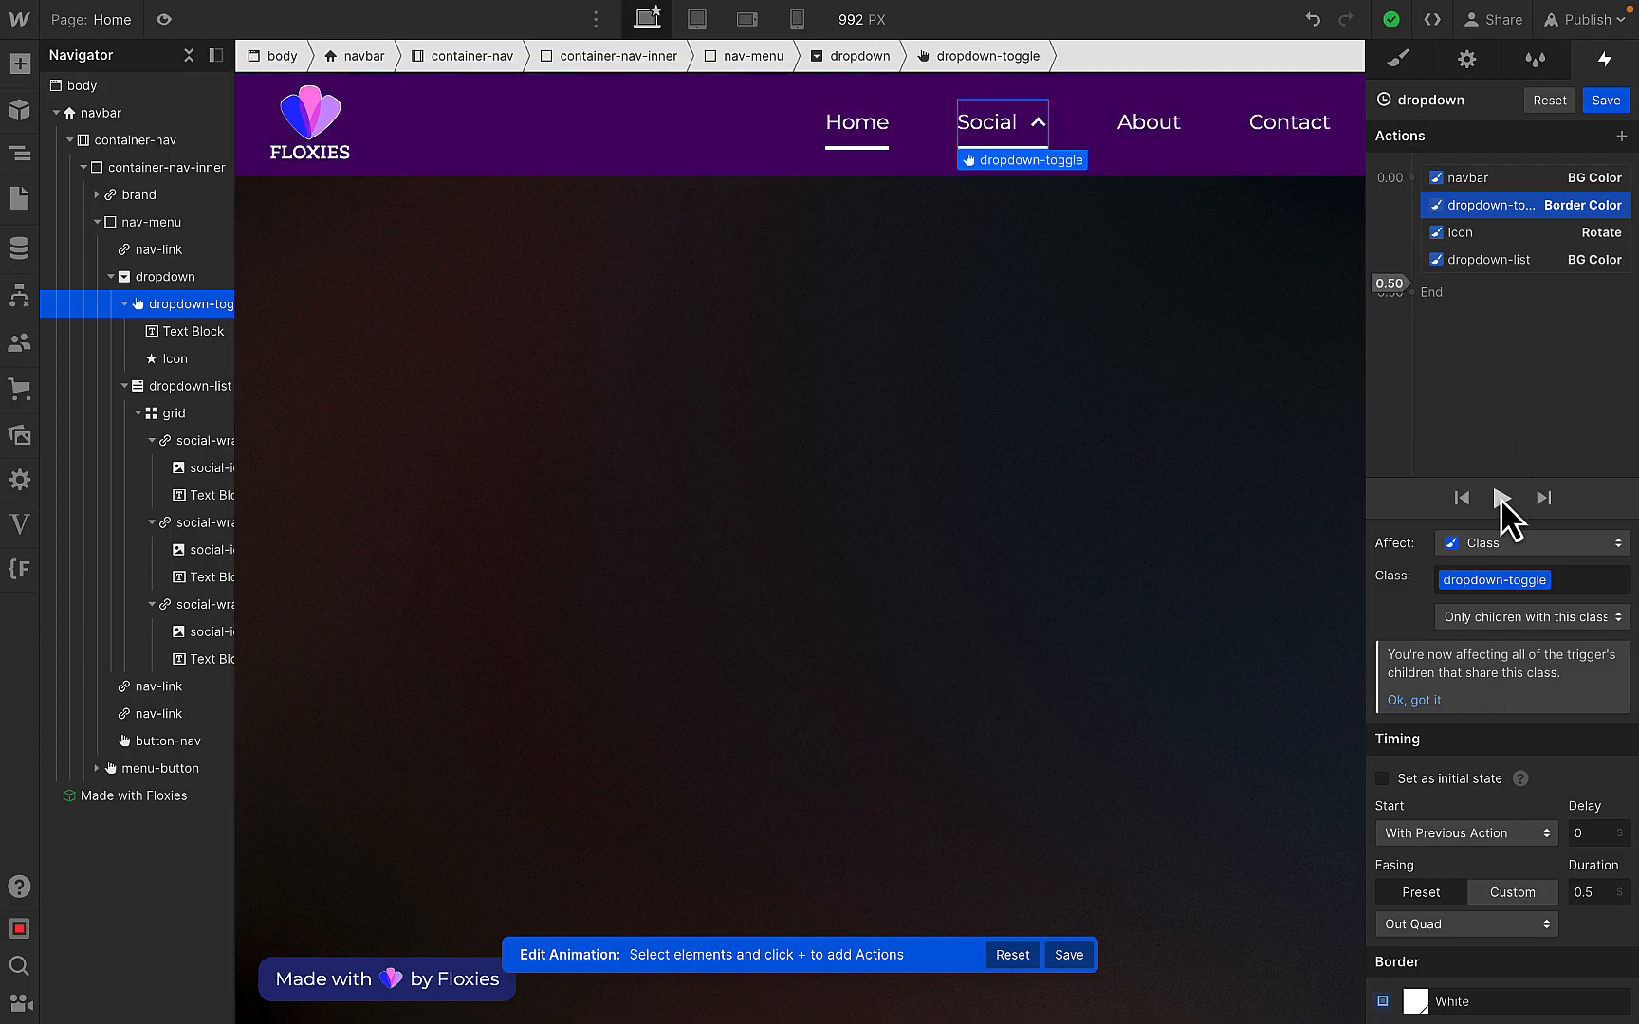
{"action": "left_click", "coordinate": [1516, 384]}
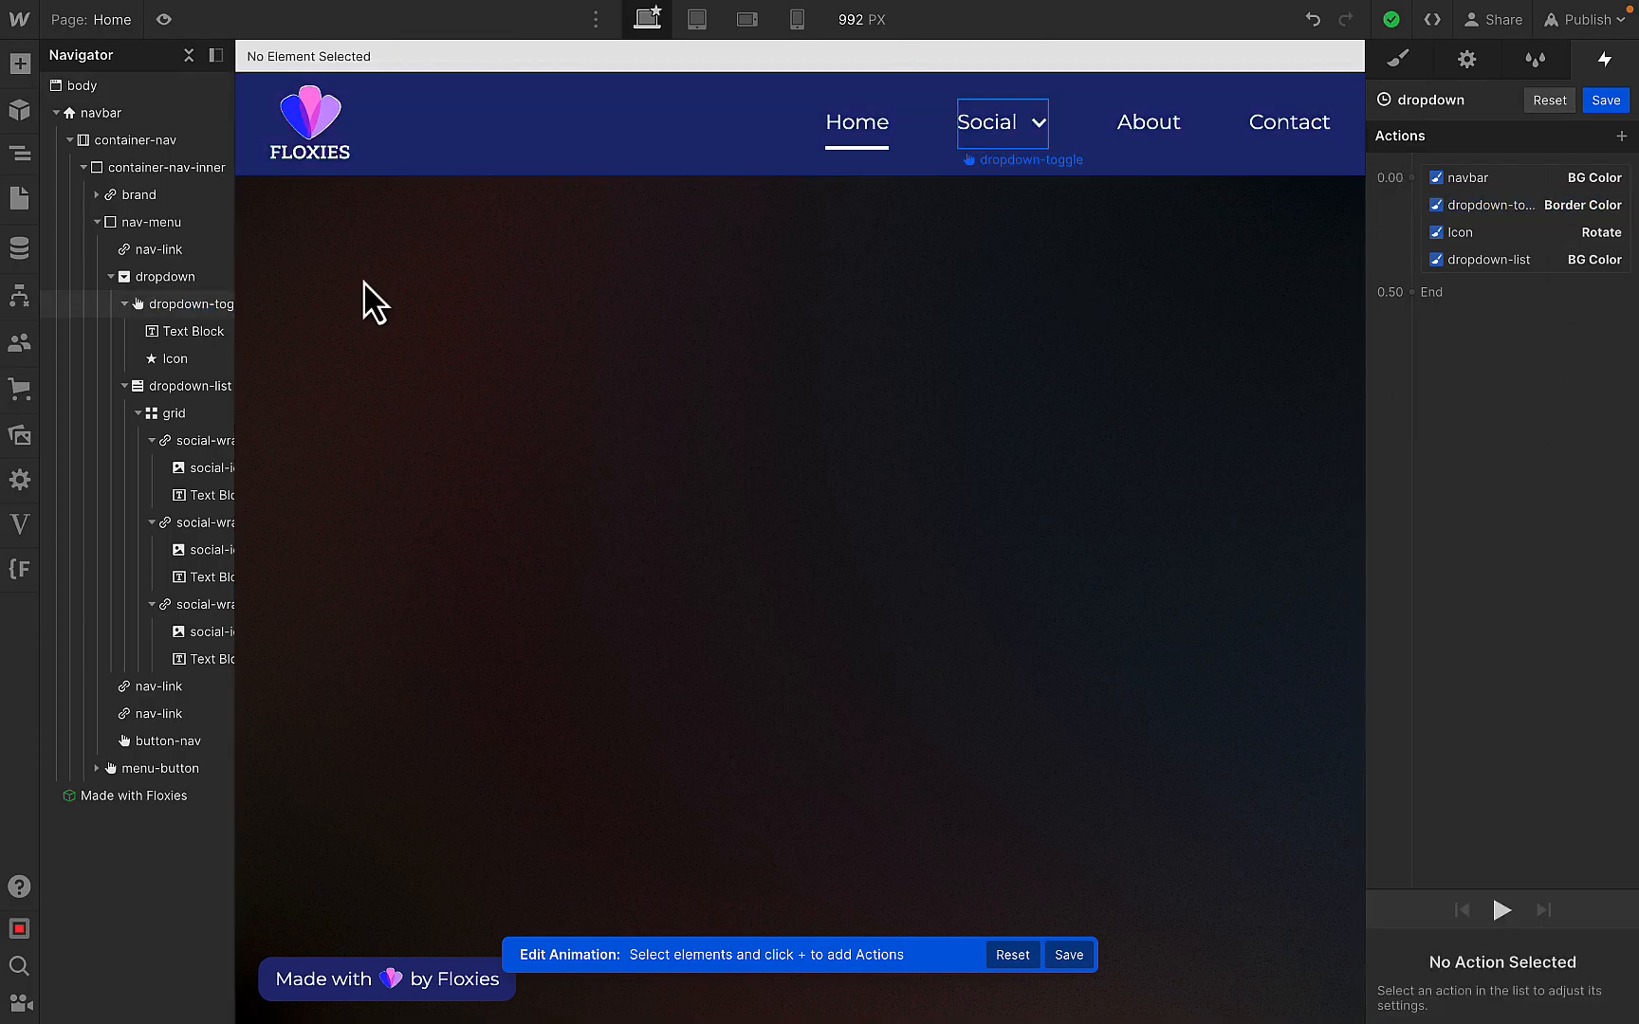
- Preview the page and open and close the Social dropdown to test the complete opening animation
{"action": "left_click", "coordinate": [163, 19]}
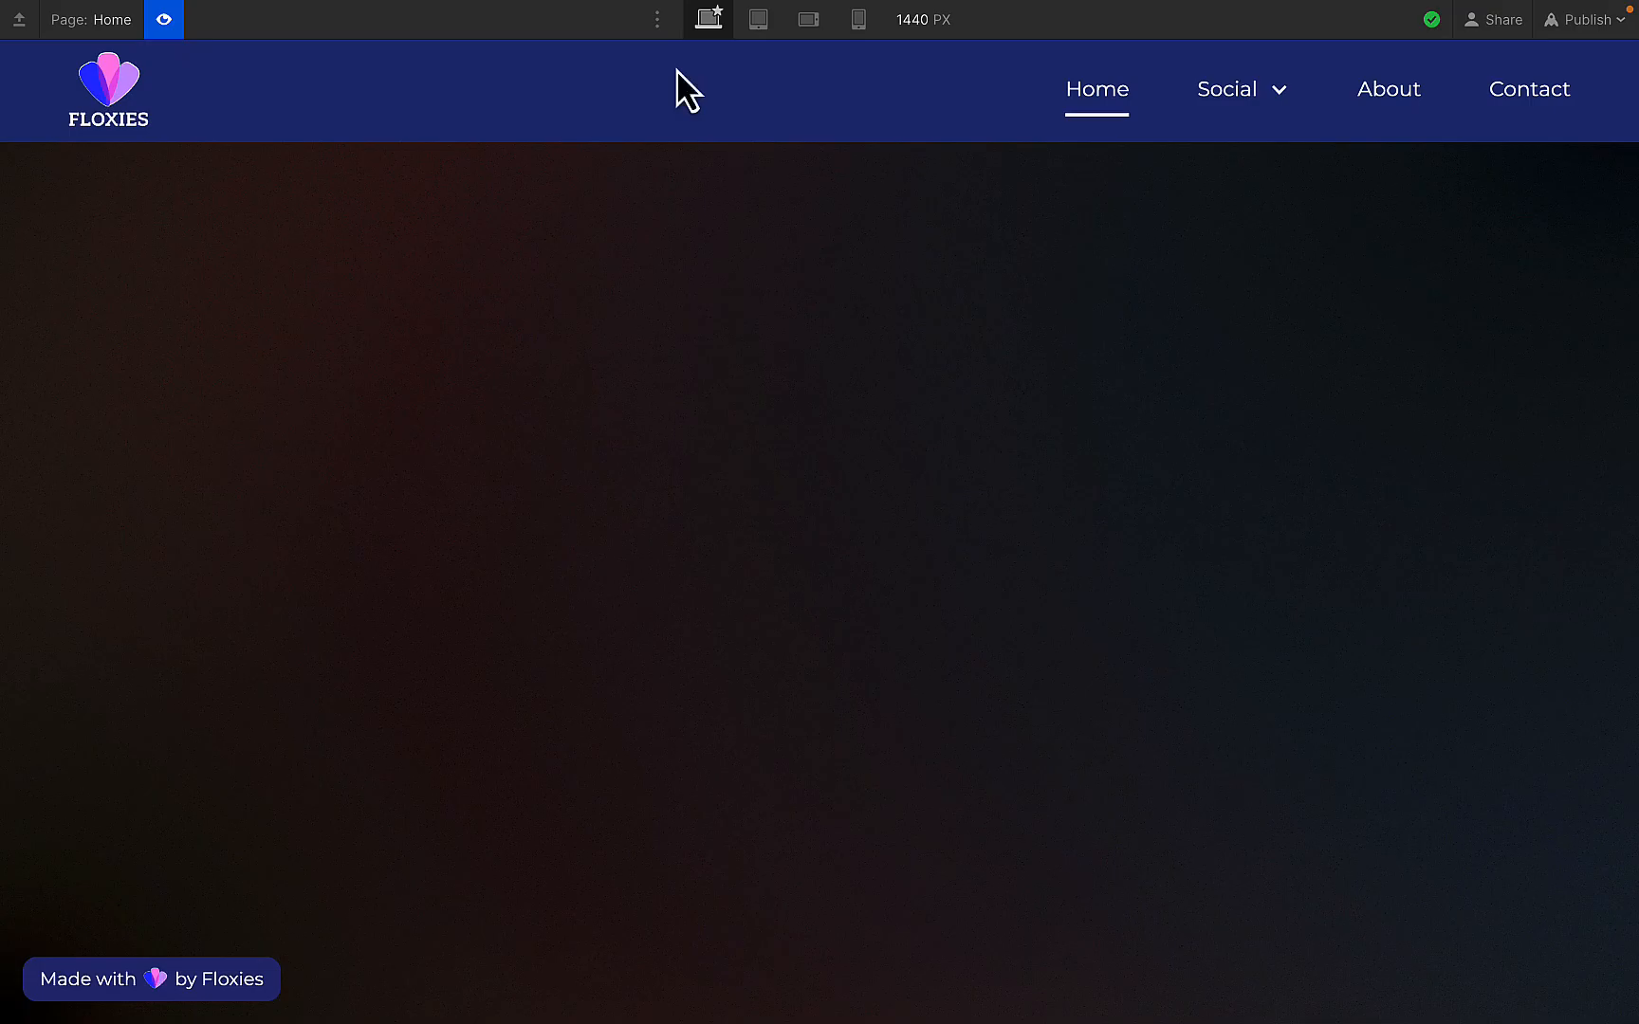
{"action": "left_click", "coordinate": [1279, 118]}
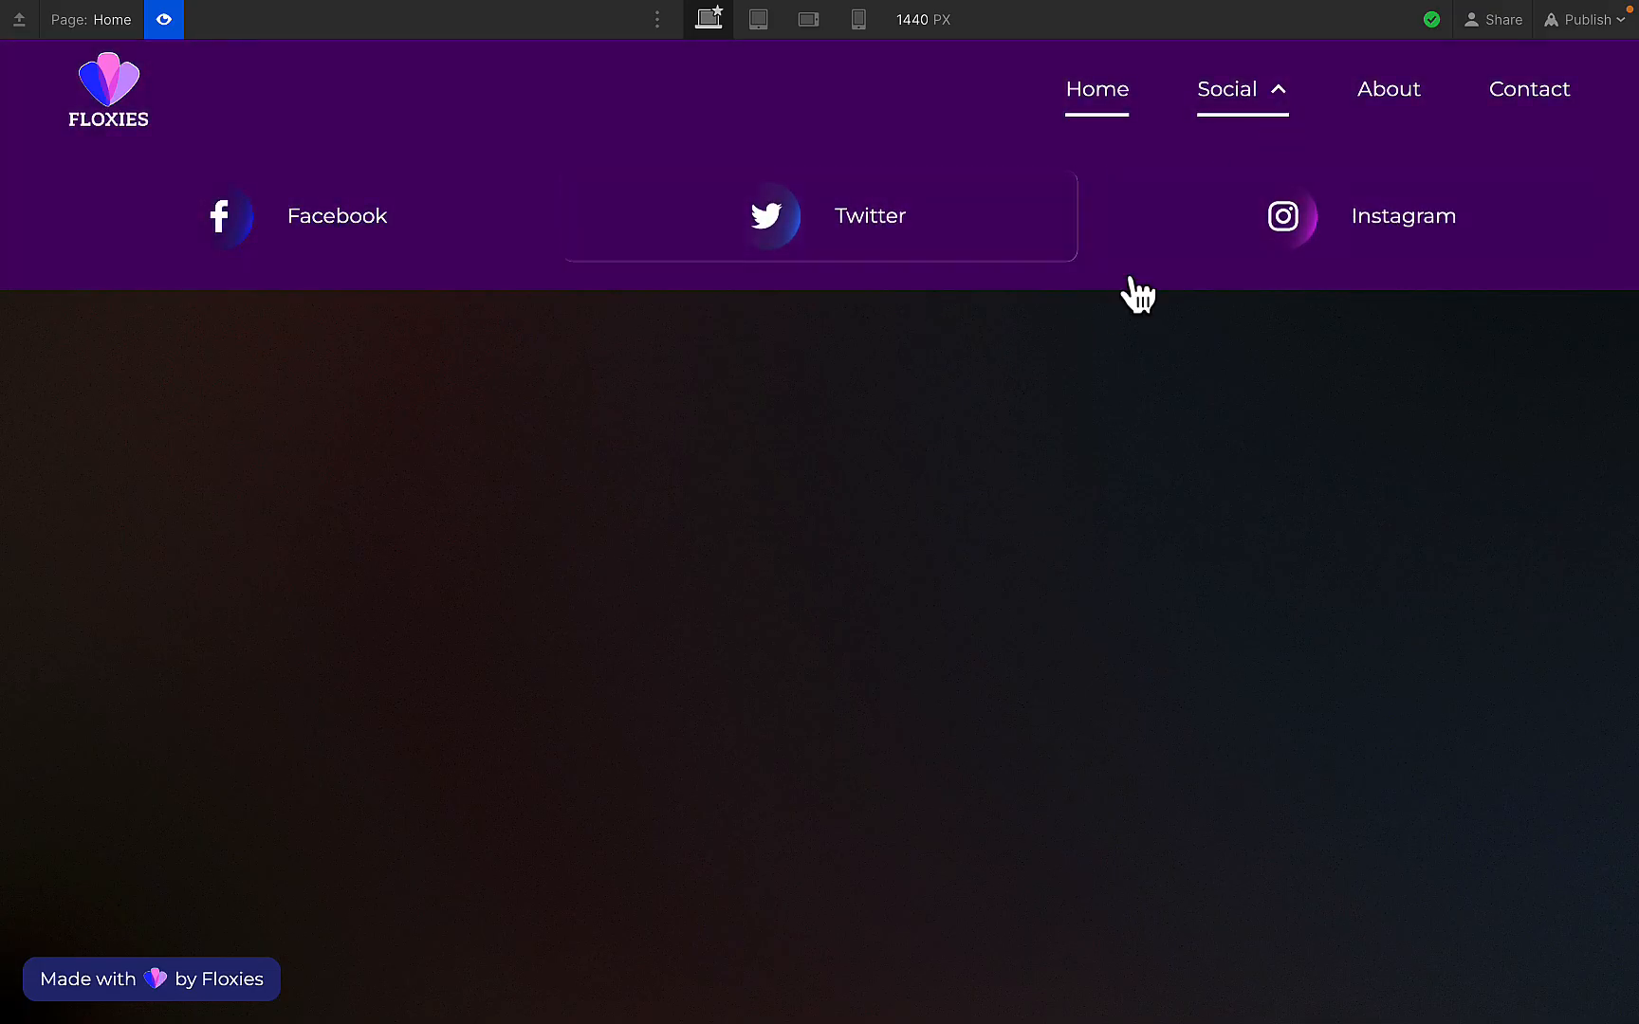
{"action": "left_click", "coordinate": [1232, 129]}
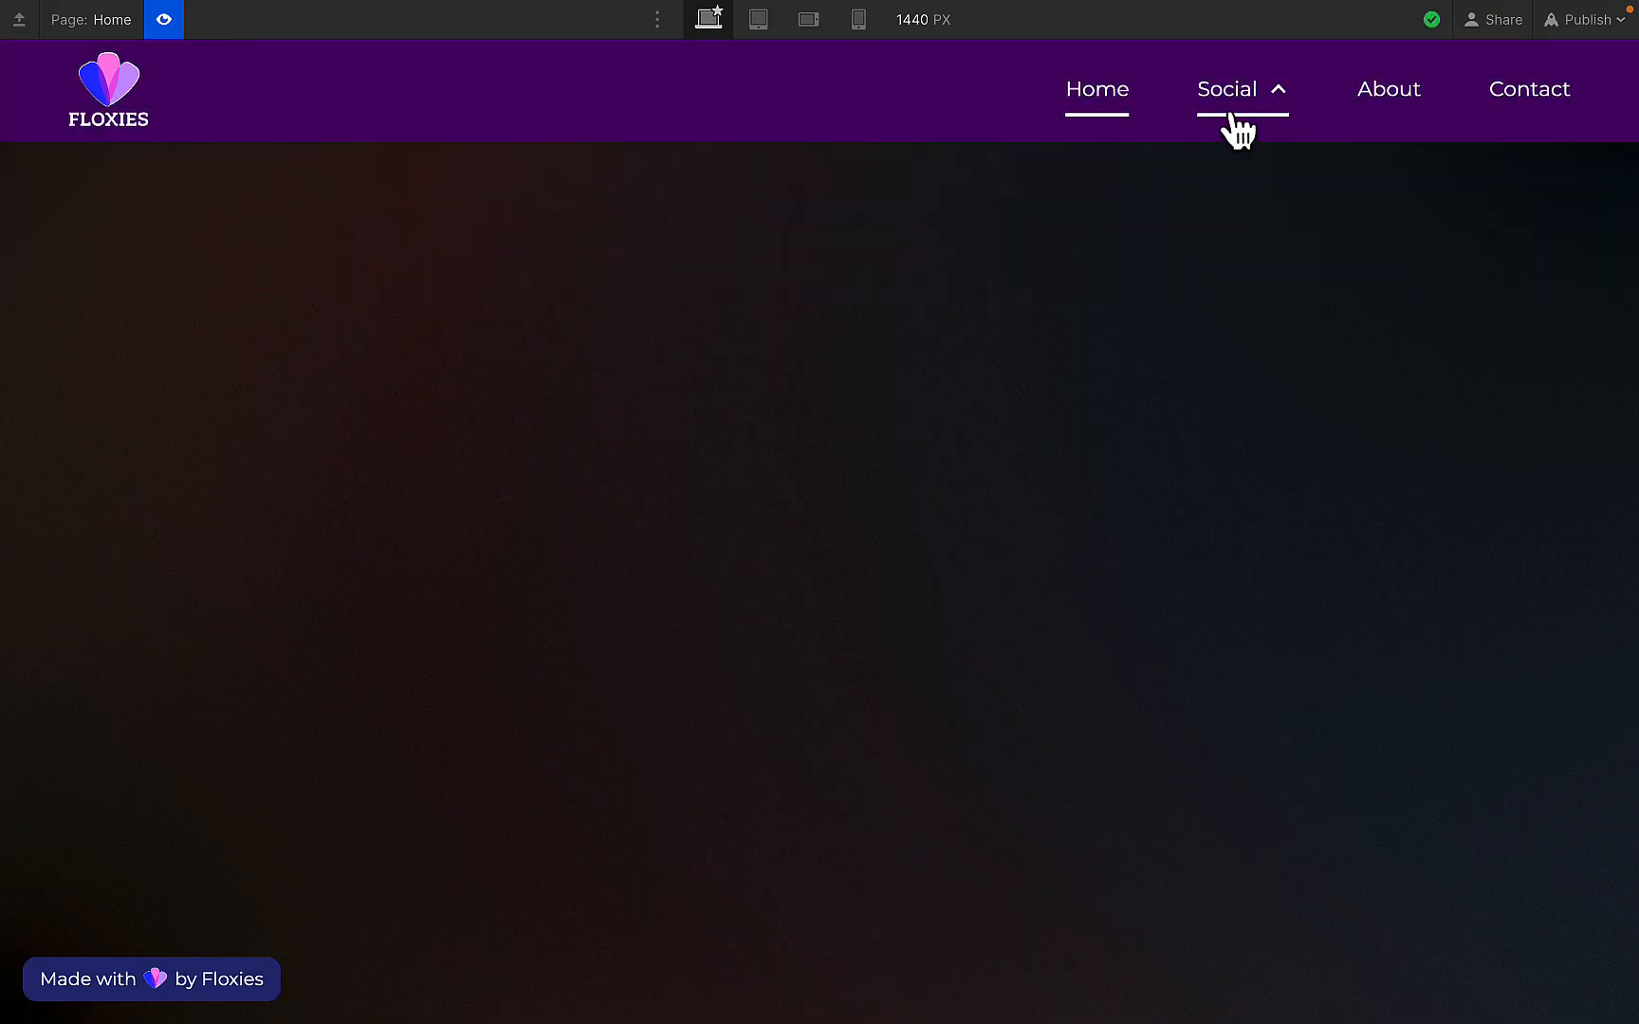
{"action": "left_click", "coordinate": [1254, 111]}
{"action": "left_click", "coordinate": [1257, 112]}
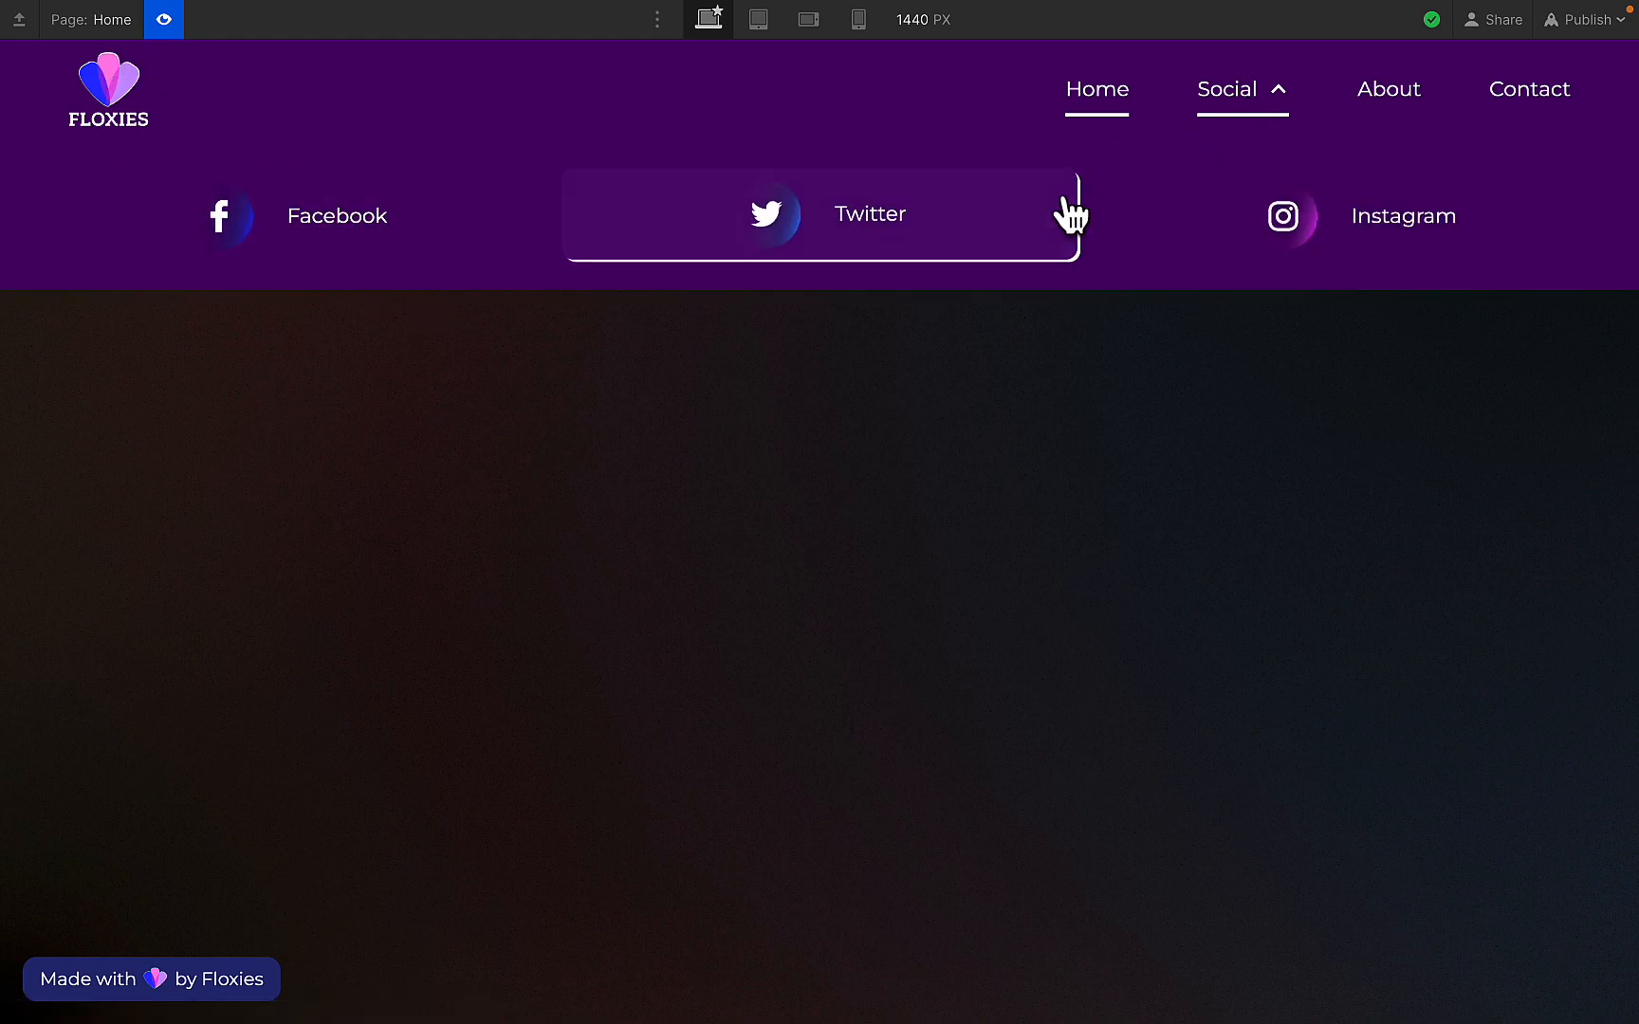
- Save the opening animation, leave preview, and assign a duplicate of the dropdown animation to the Menu closes action
{"action": "left_click", "coordinate": [166, 20]}
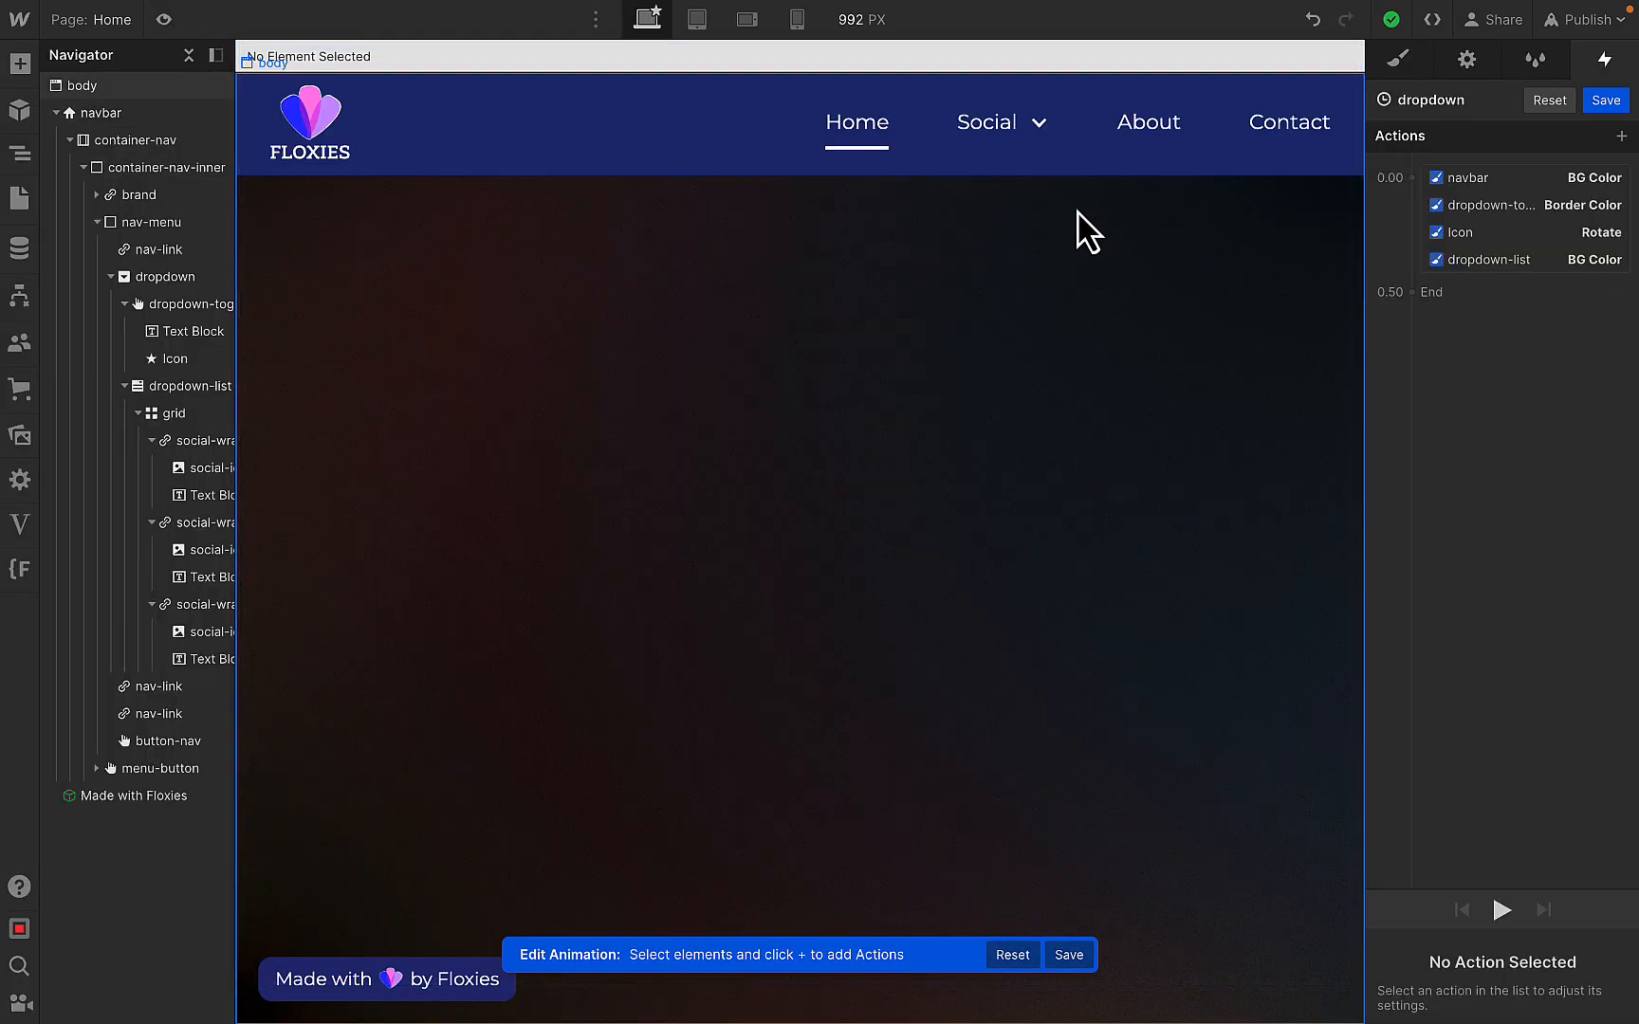
{"action": "left_click", "coordinate": [1606, 100]}
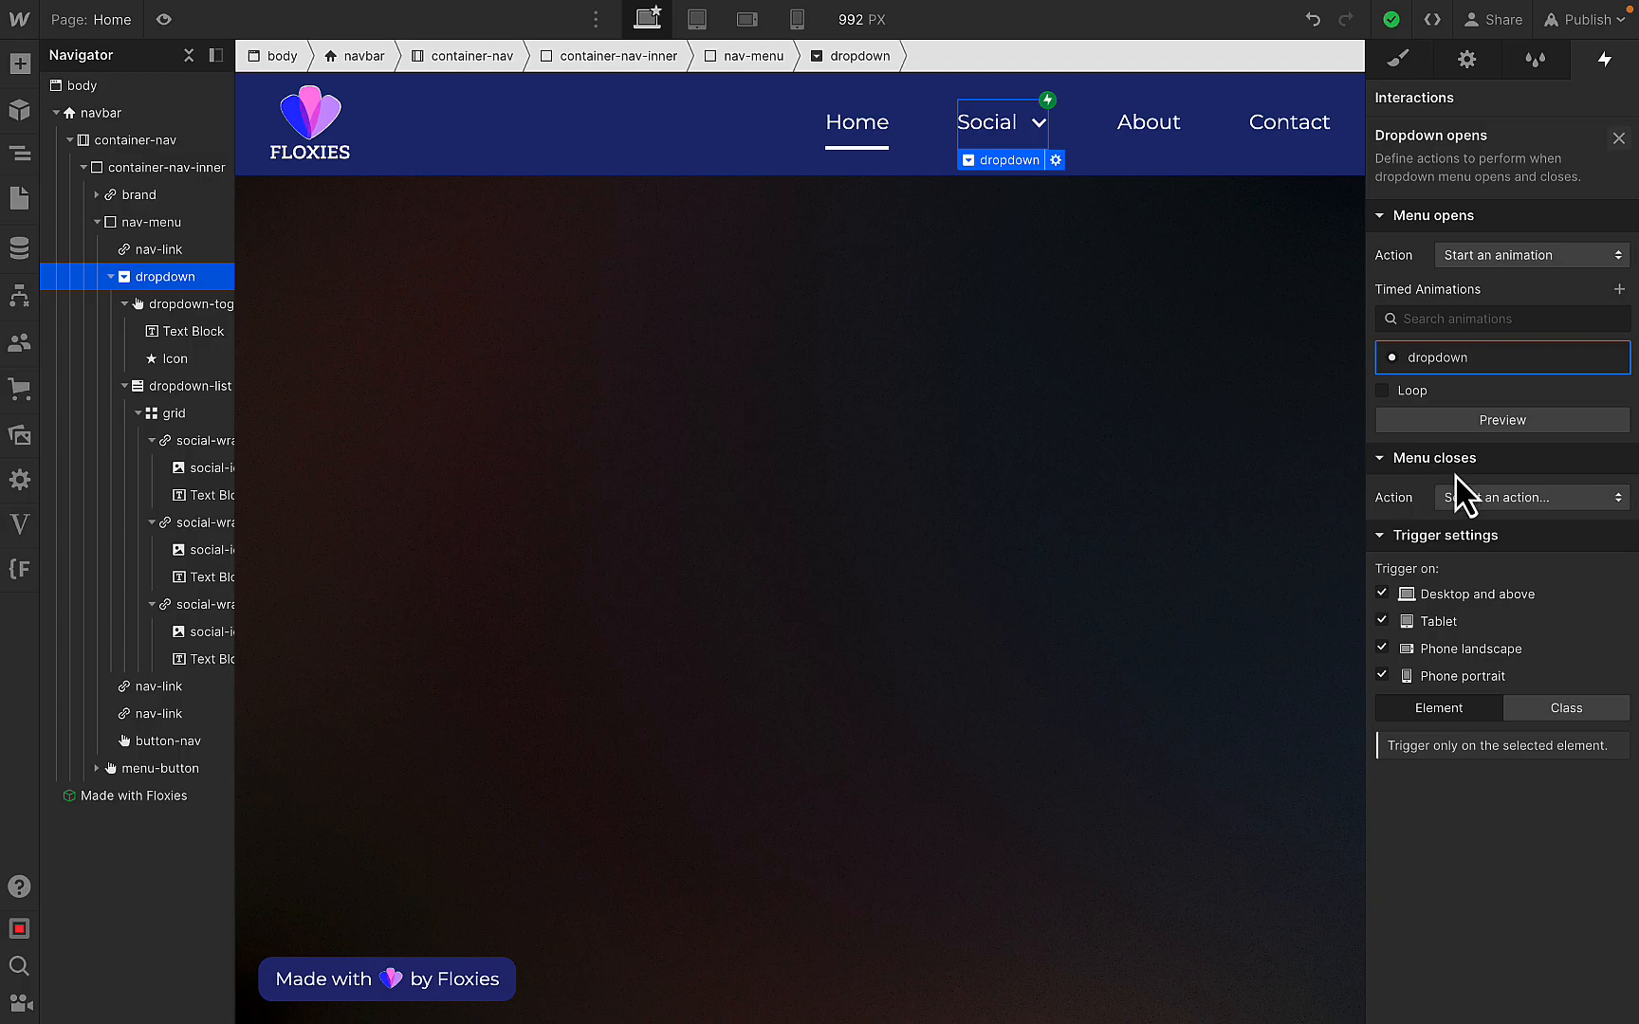
{"action": "left_click", "coordinate": [1467, 498]}
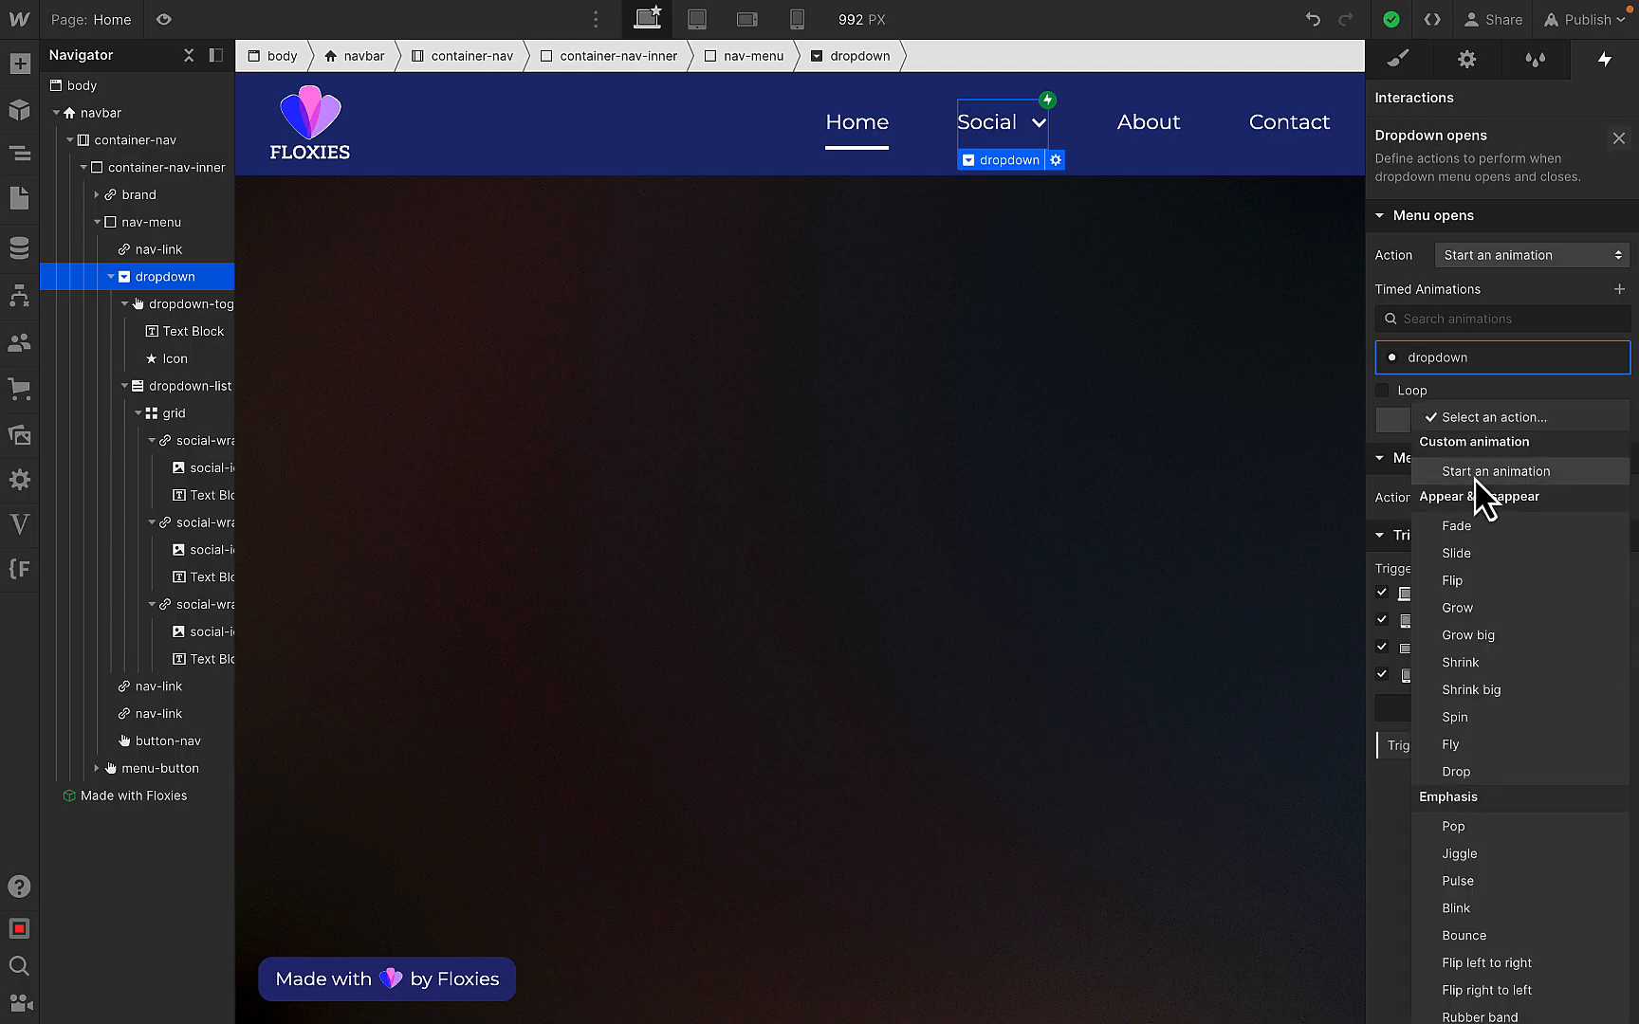
{"action": "left_click", "coordinate": [1479, 479]}
{"action": "left_click", "coordinate": [1611, 599]}
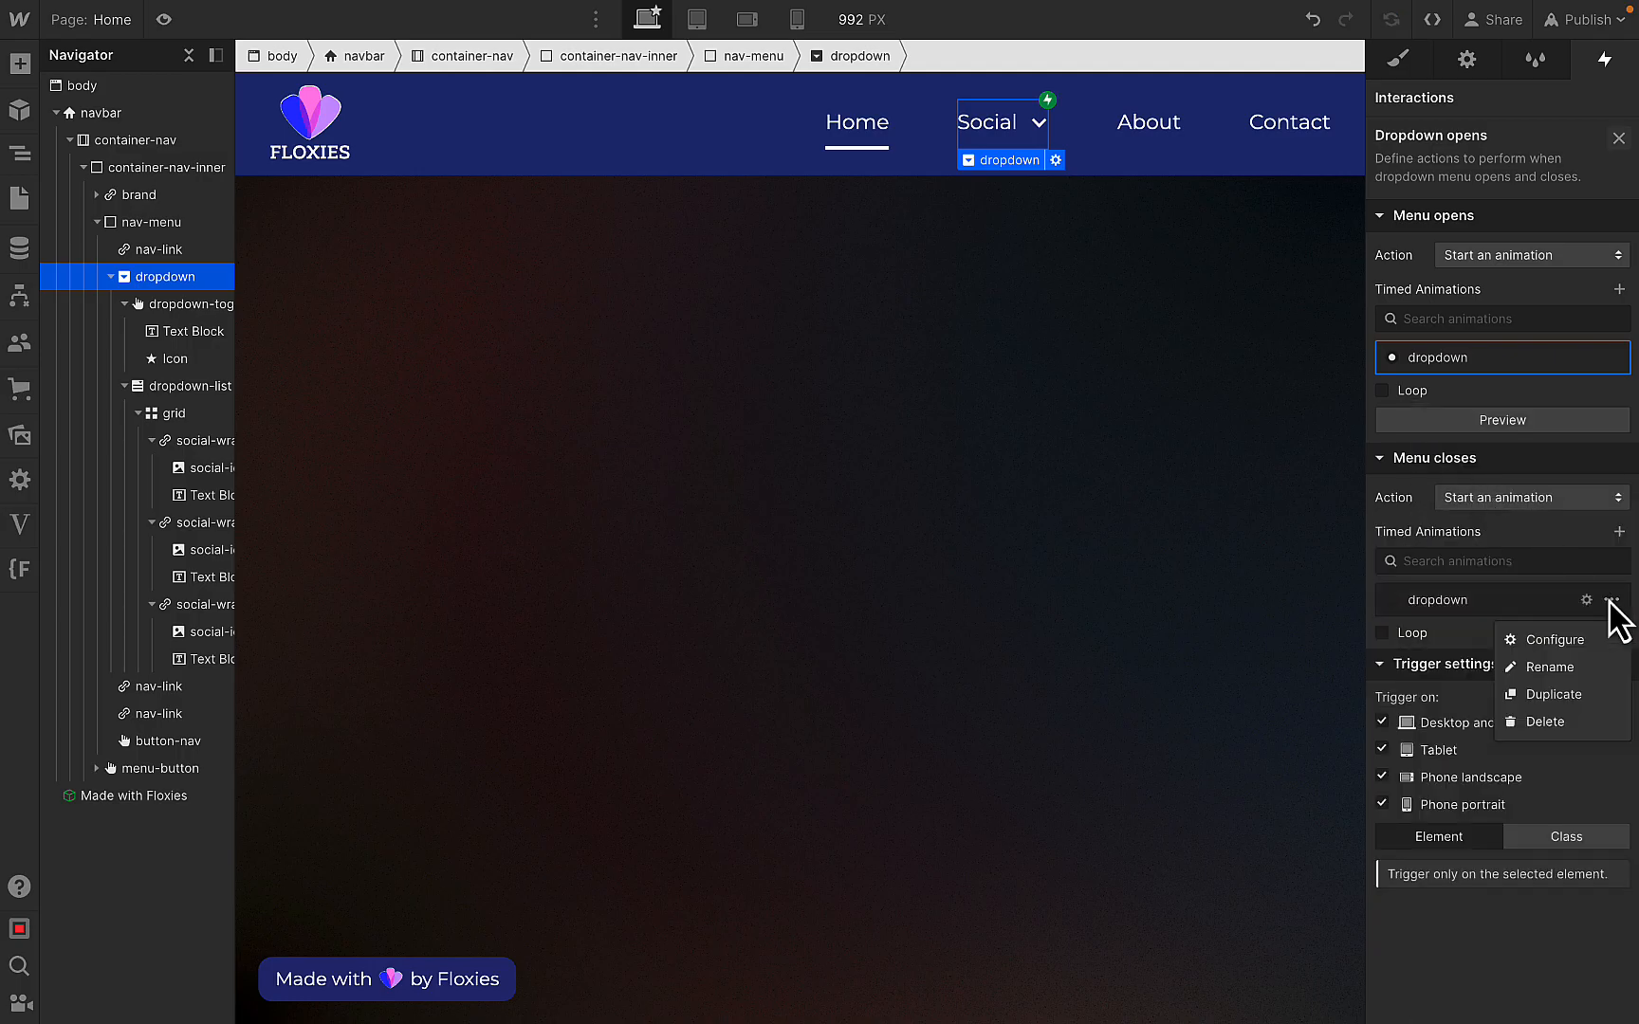
{"action": "left_click", "coordinate": [1569, 695]}
{"action": "left_click", "coordinate": [1475, 668]}
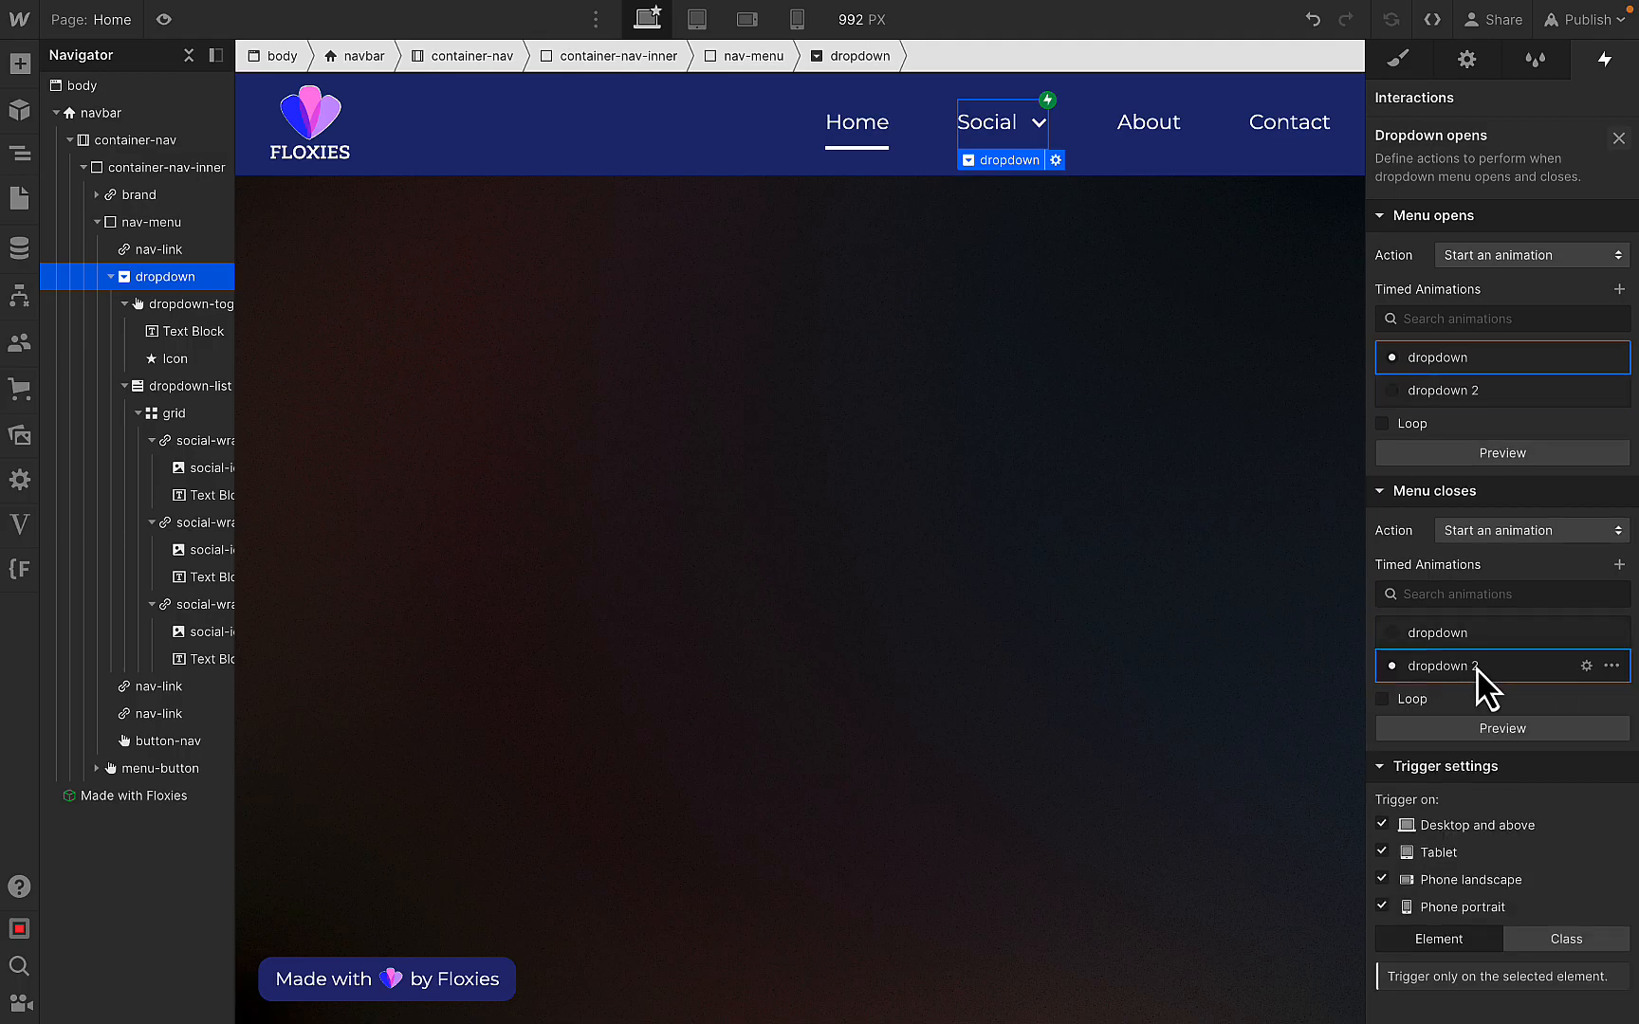
- Open the duplicated closing animation for editing and rename it "dropdown - close"
{"action": "left_click", "coordinate": [1586, 666]}
{"action": "left_click", "coordinate": [1483, 100]}
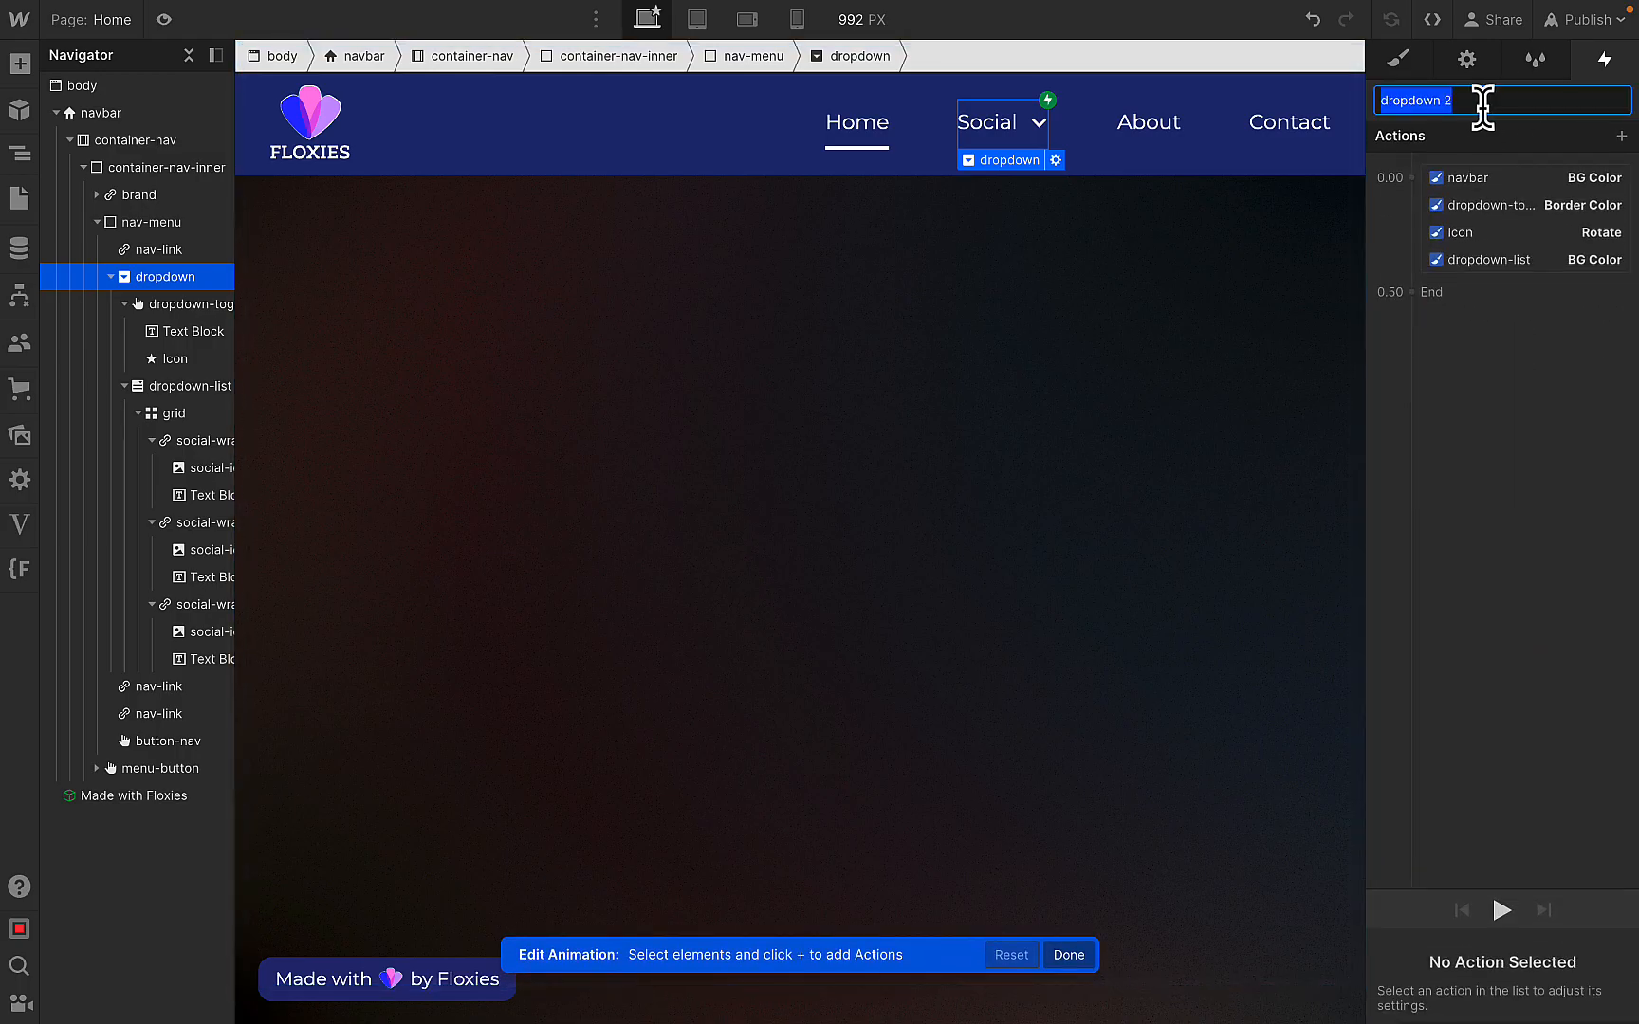
{"action": "key", "text": "Right"}
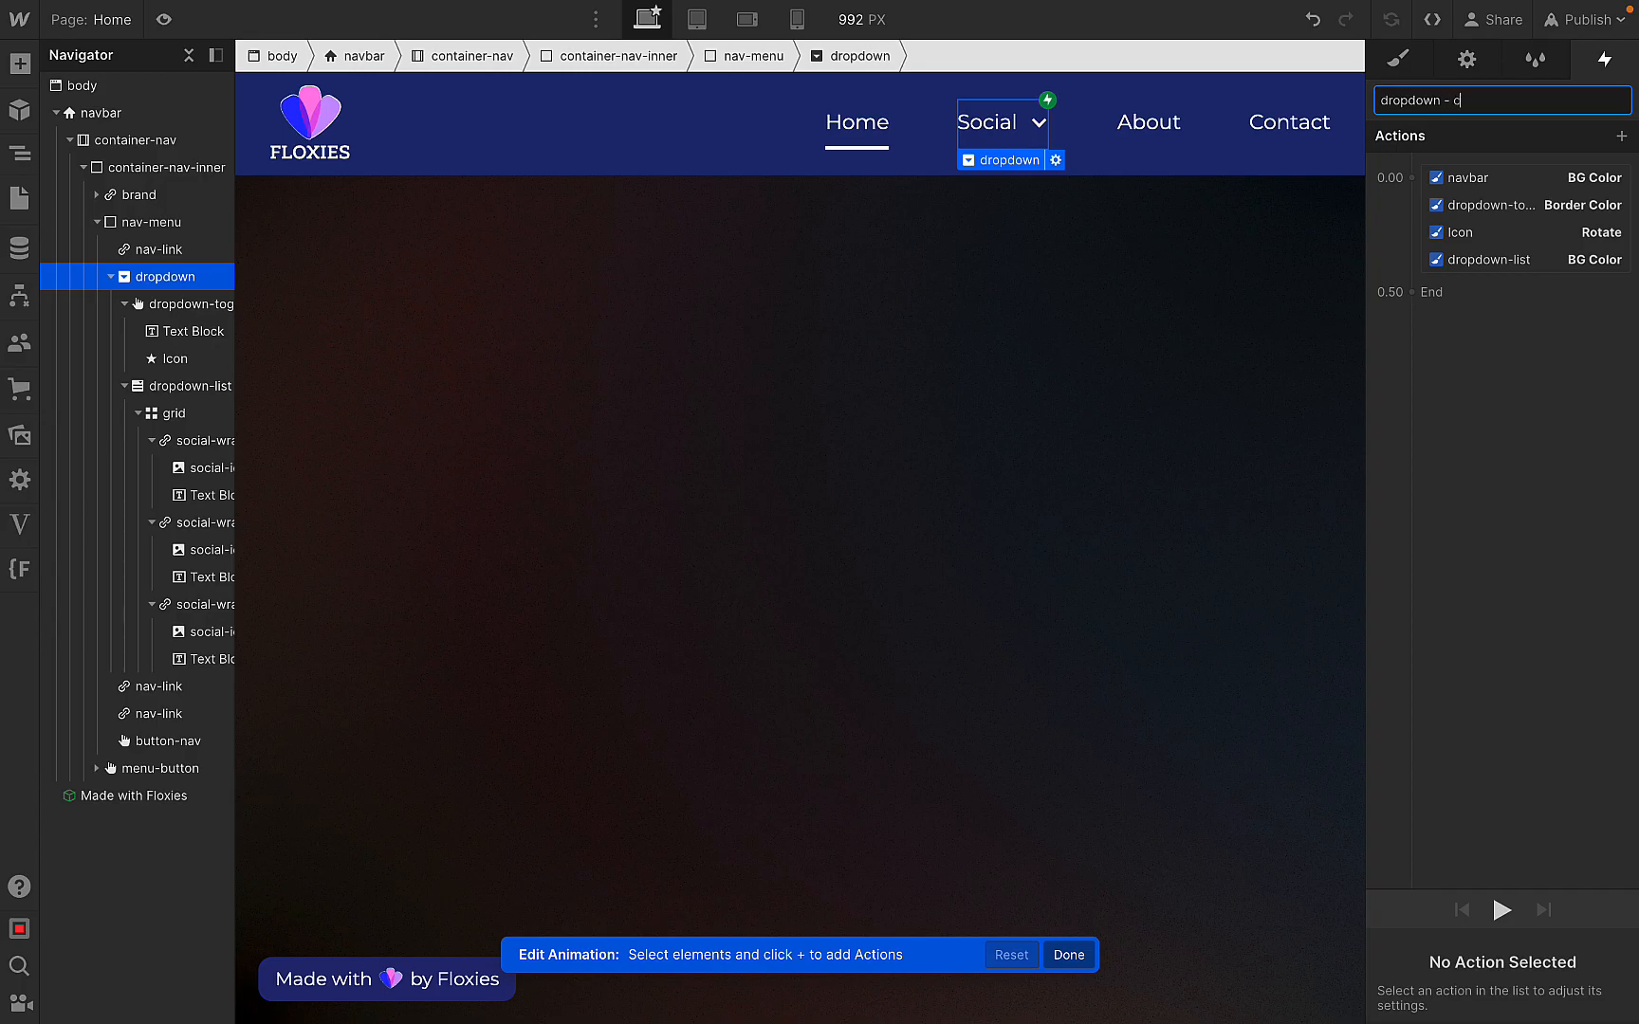
{"action": "left_click", "coordinate": [1487, 471]}
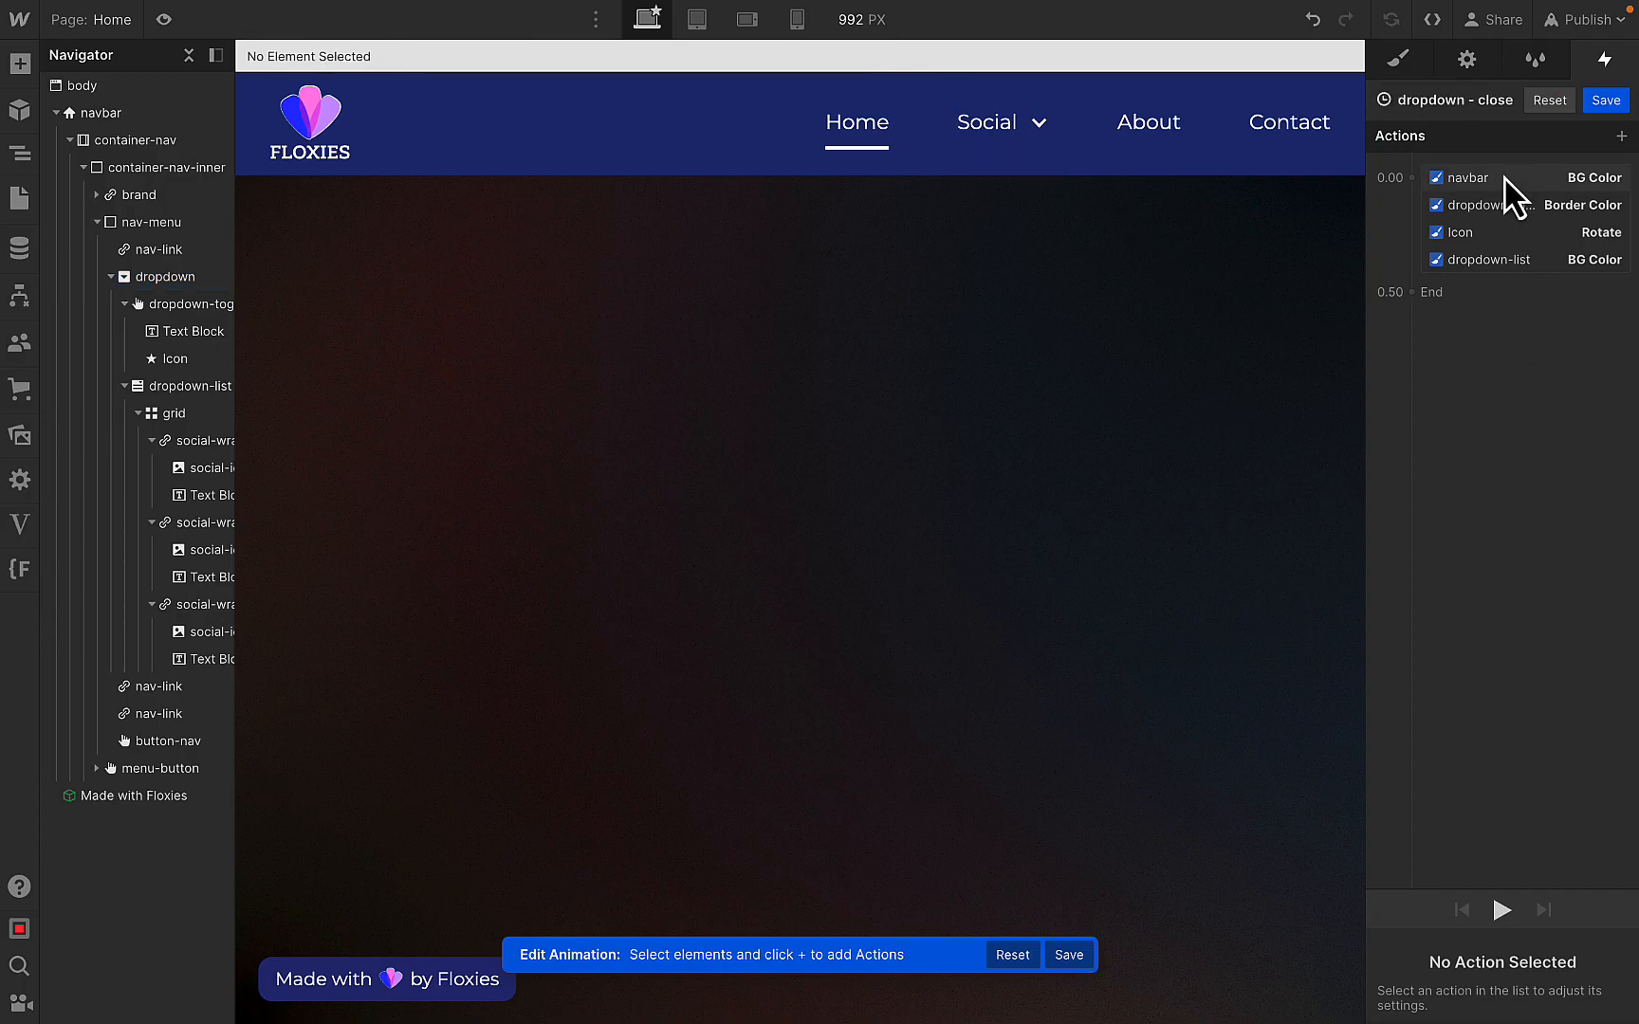
- Set the navbar's BG Color action in the closing animation to the Dark Slate Blue swatch
{"action": "left_click", "coordinate": [1505, 178]}
{"action": "left_click", "coordinate": [1419, 1009]}
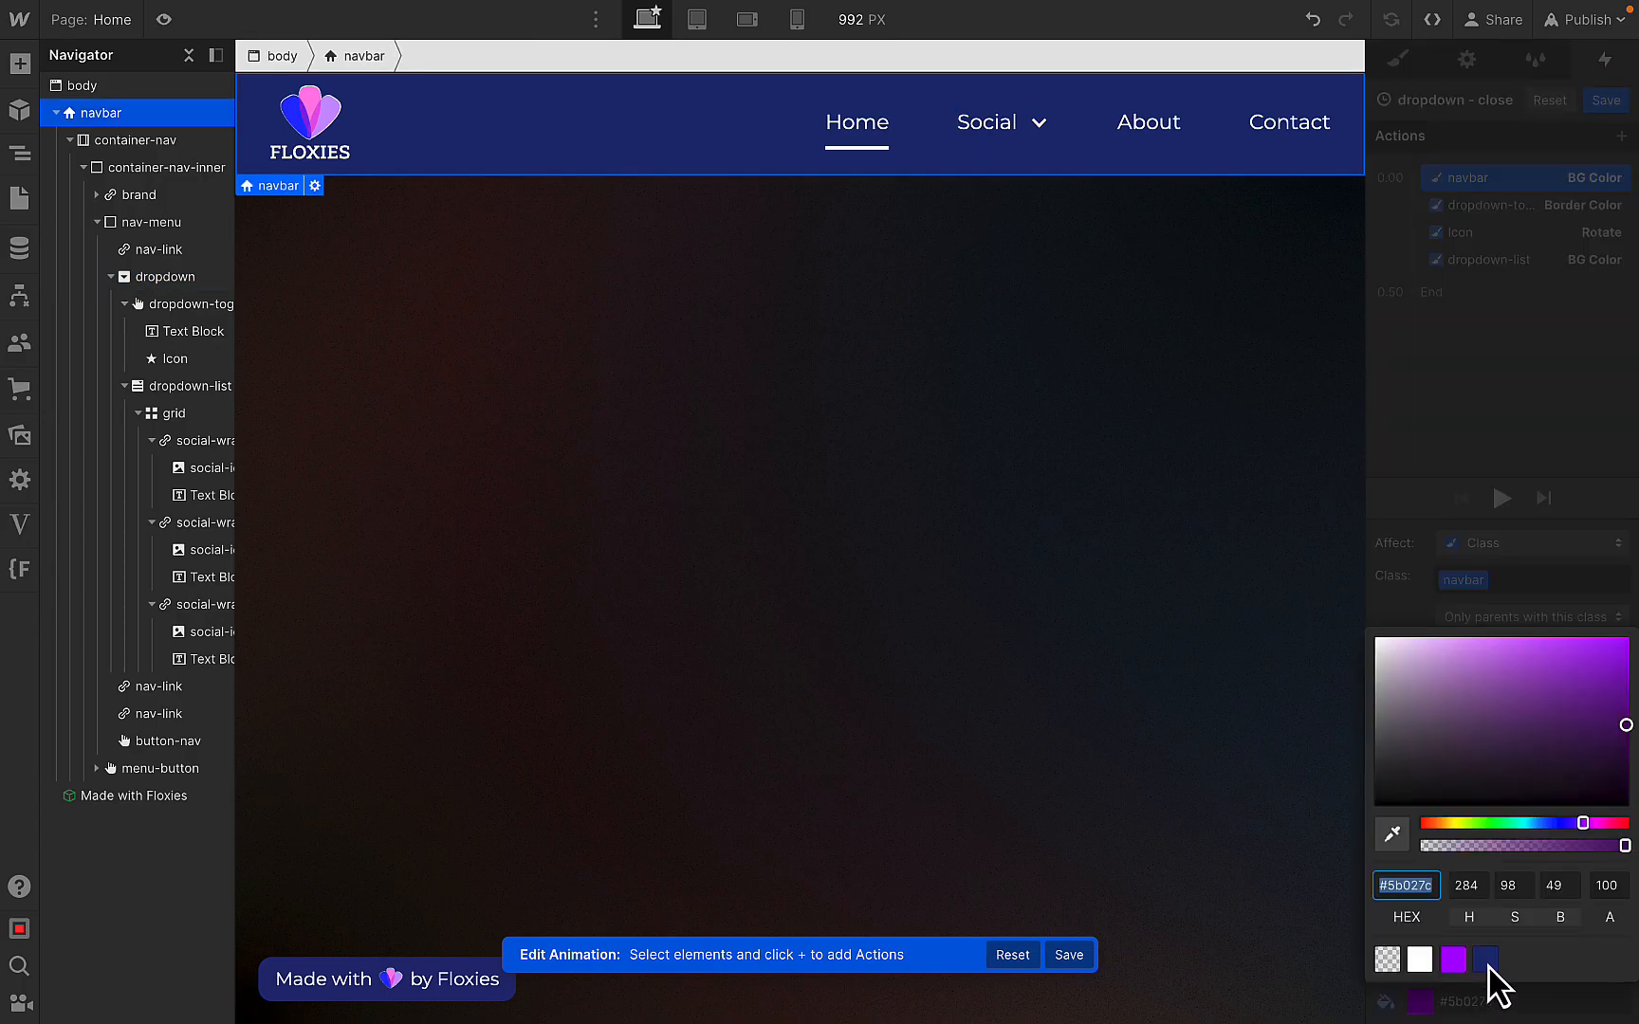
{"action": "left_click", "coordinate": [1472, 366]}
- Set the alpha of the dropdown-toggle's white Border Color action to 0 in the closing animation
{"action": "left_click", "coordinate": [1479, 207]}
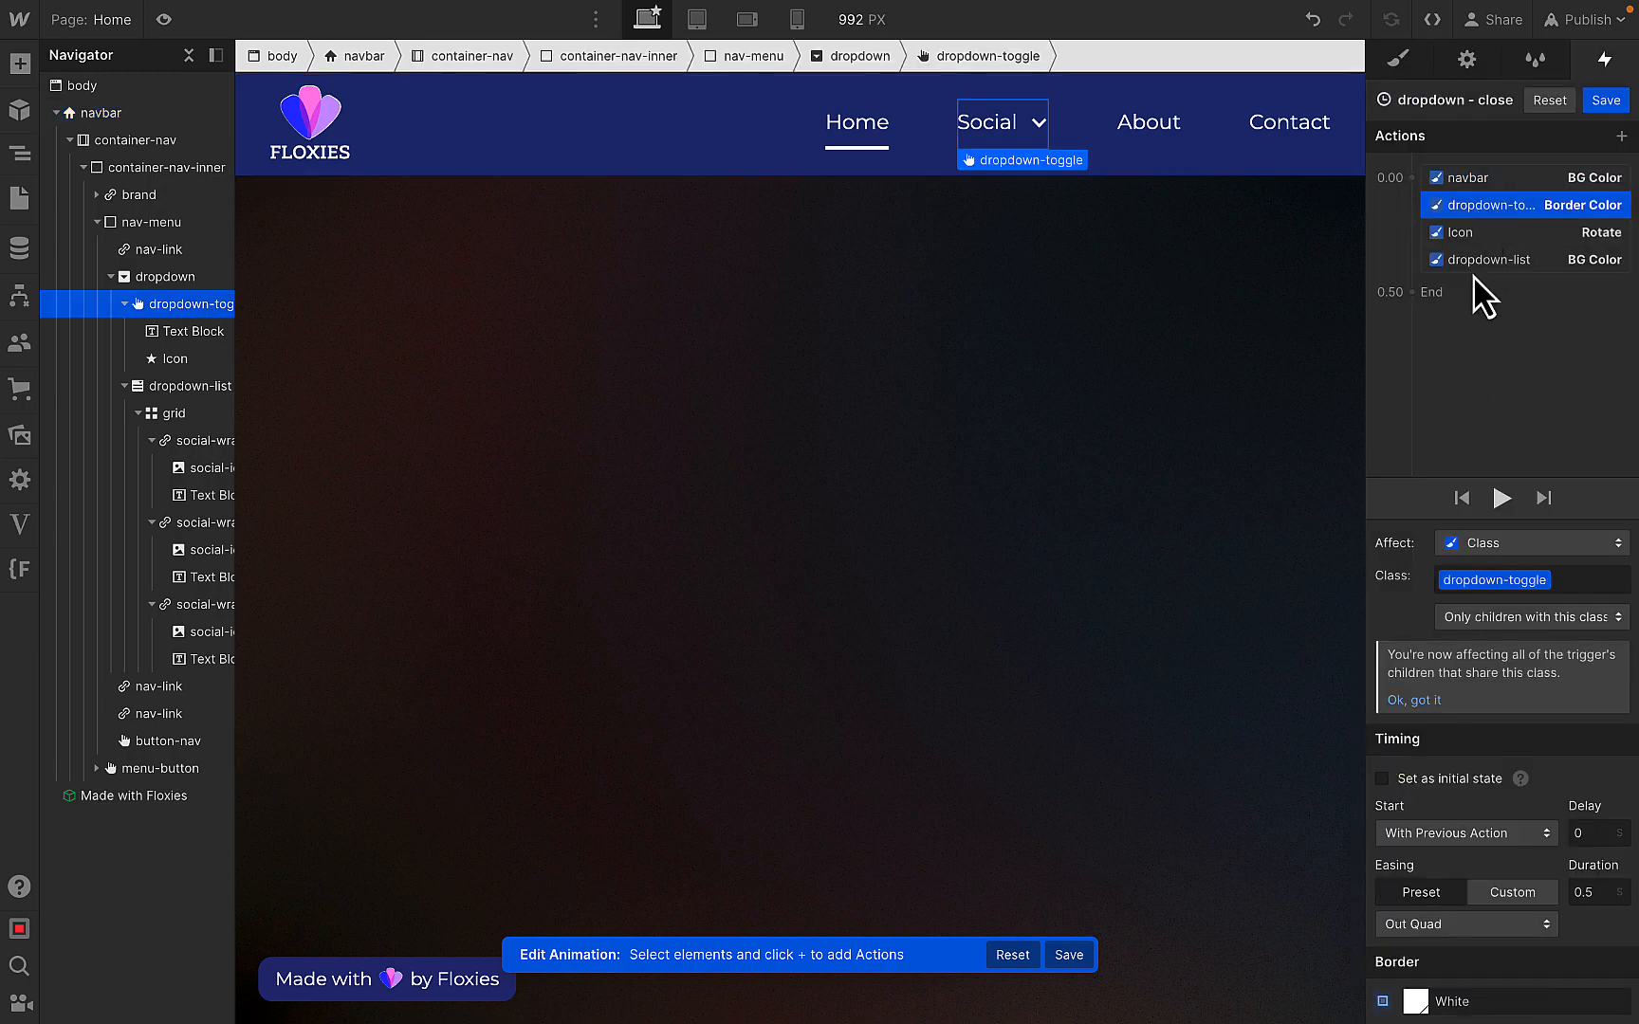
{"action": "left_click", "coordinate": [1417, 1003]}
{"action": "left_click", "coordinate": [1608, 885]}
{"action": "type", "text": "0"}
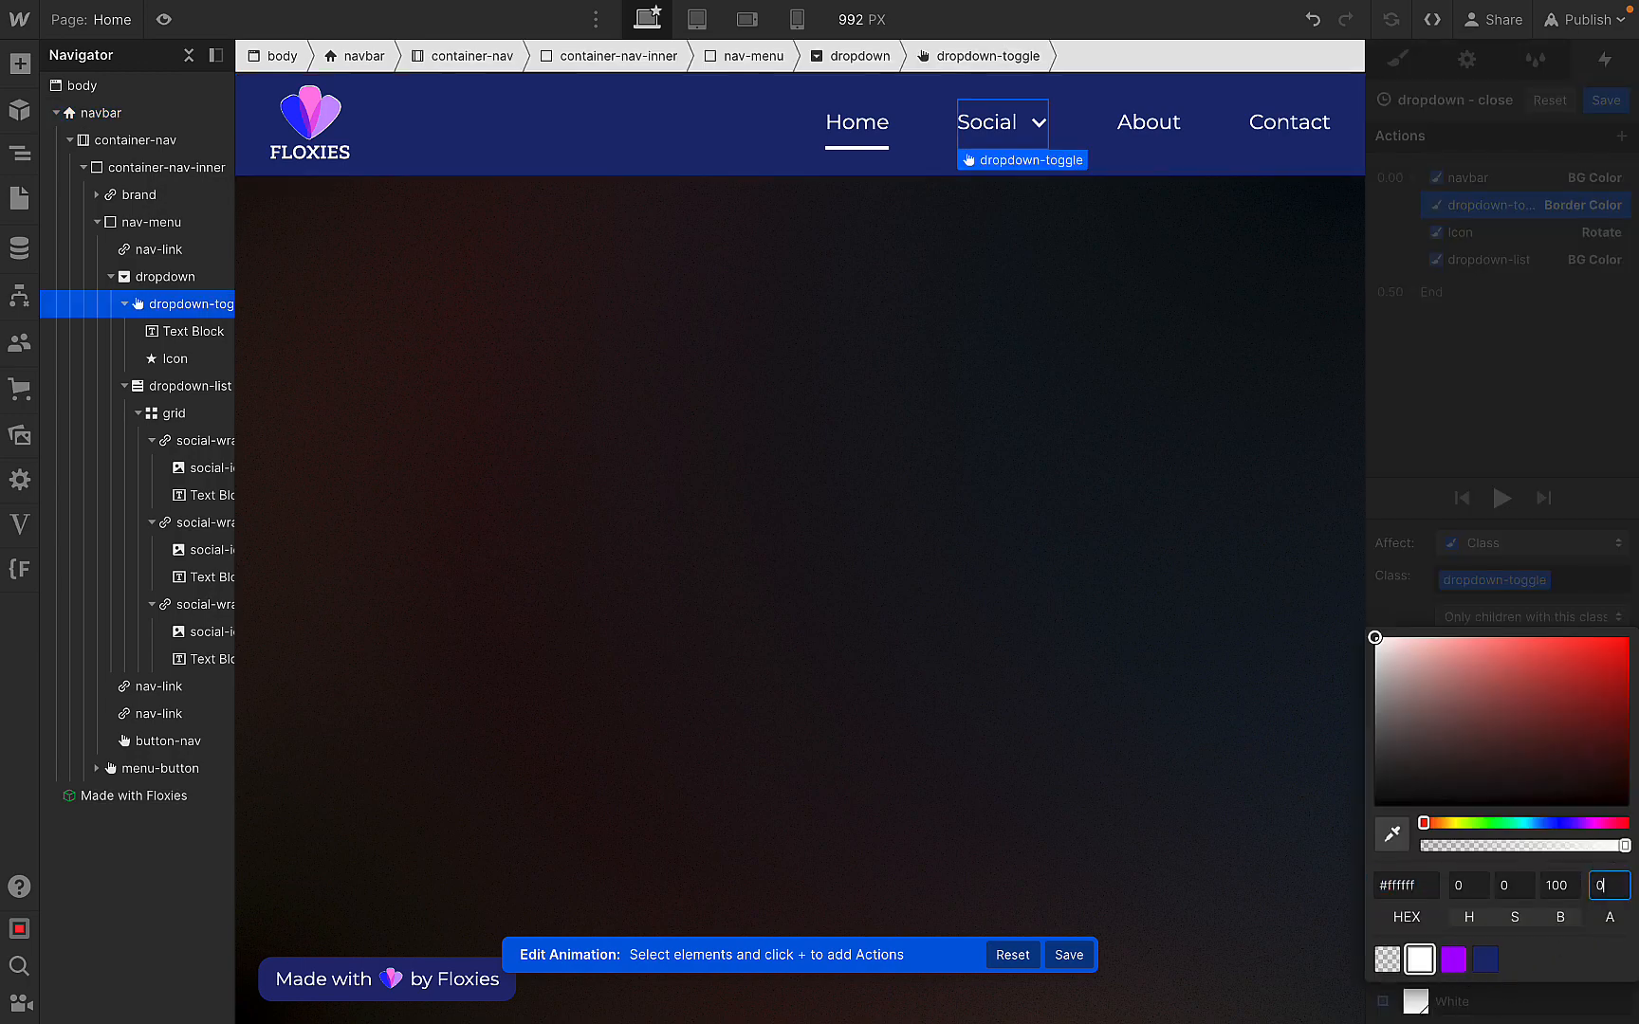
{"action": "left_click", "coordinate": [1486, 195]}
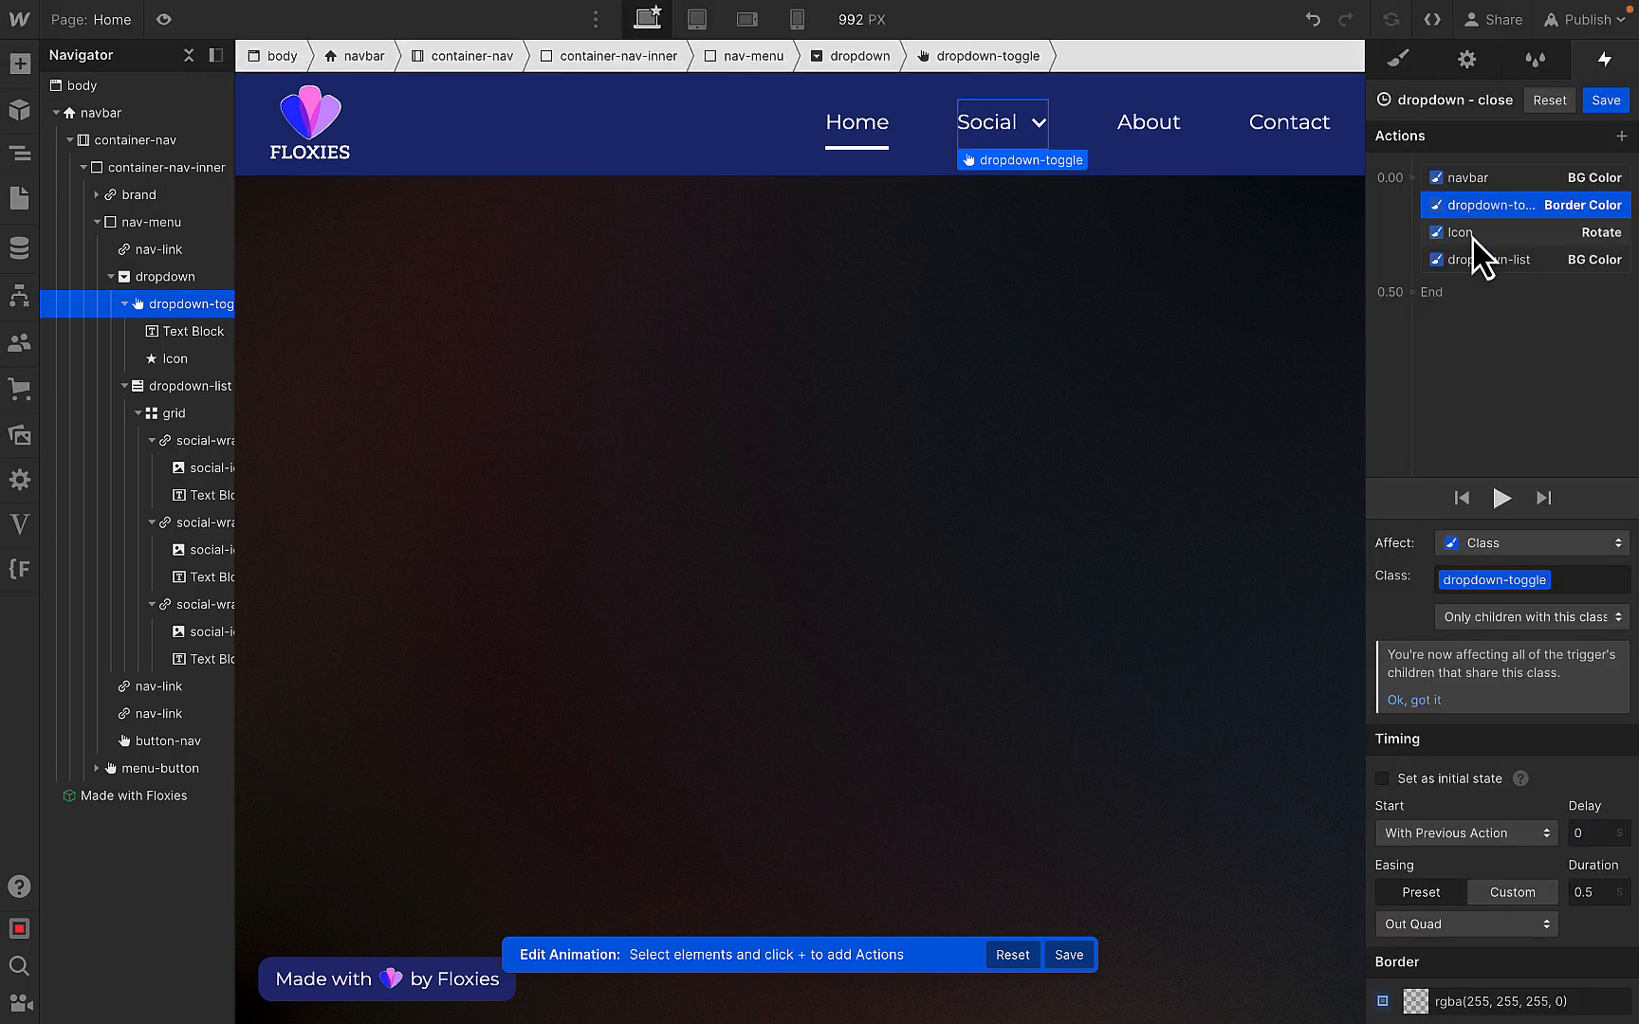
- Set the icon's Rotate action to 0 degrees on the Z axis in the closing animation
{"action": "left_click", "coordinate": [1474, 233]}
{"action": "type", "text": "0"}
{"action": "key", "text": "Return"}
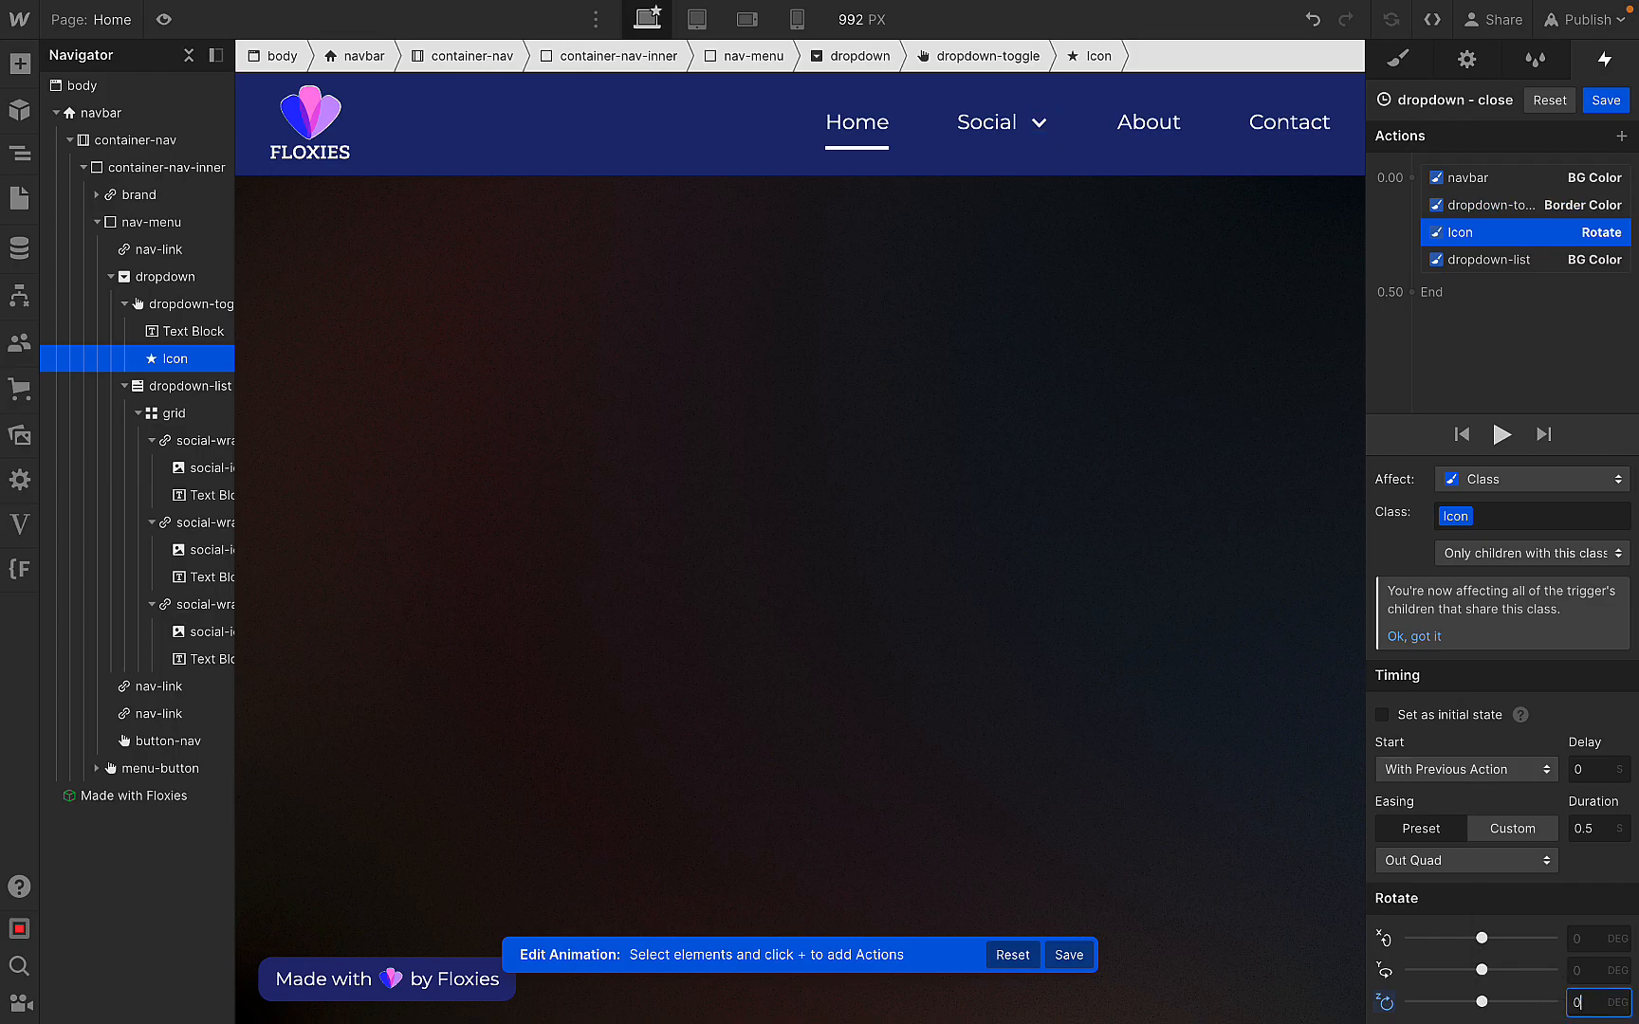
- Set the dropdown-list's BG Color action to the Dark Slate Blue swatch and save the closing animation
{"action": "left_click", "coordinate": [1486, 268]}
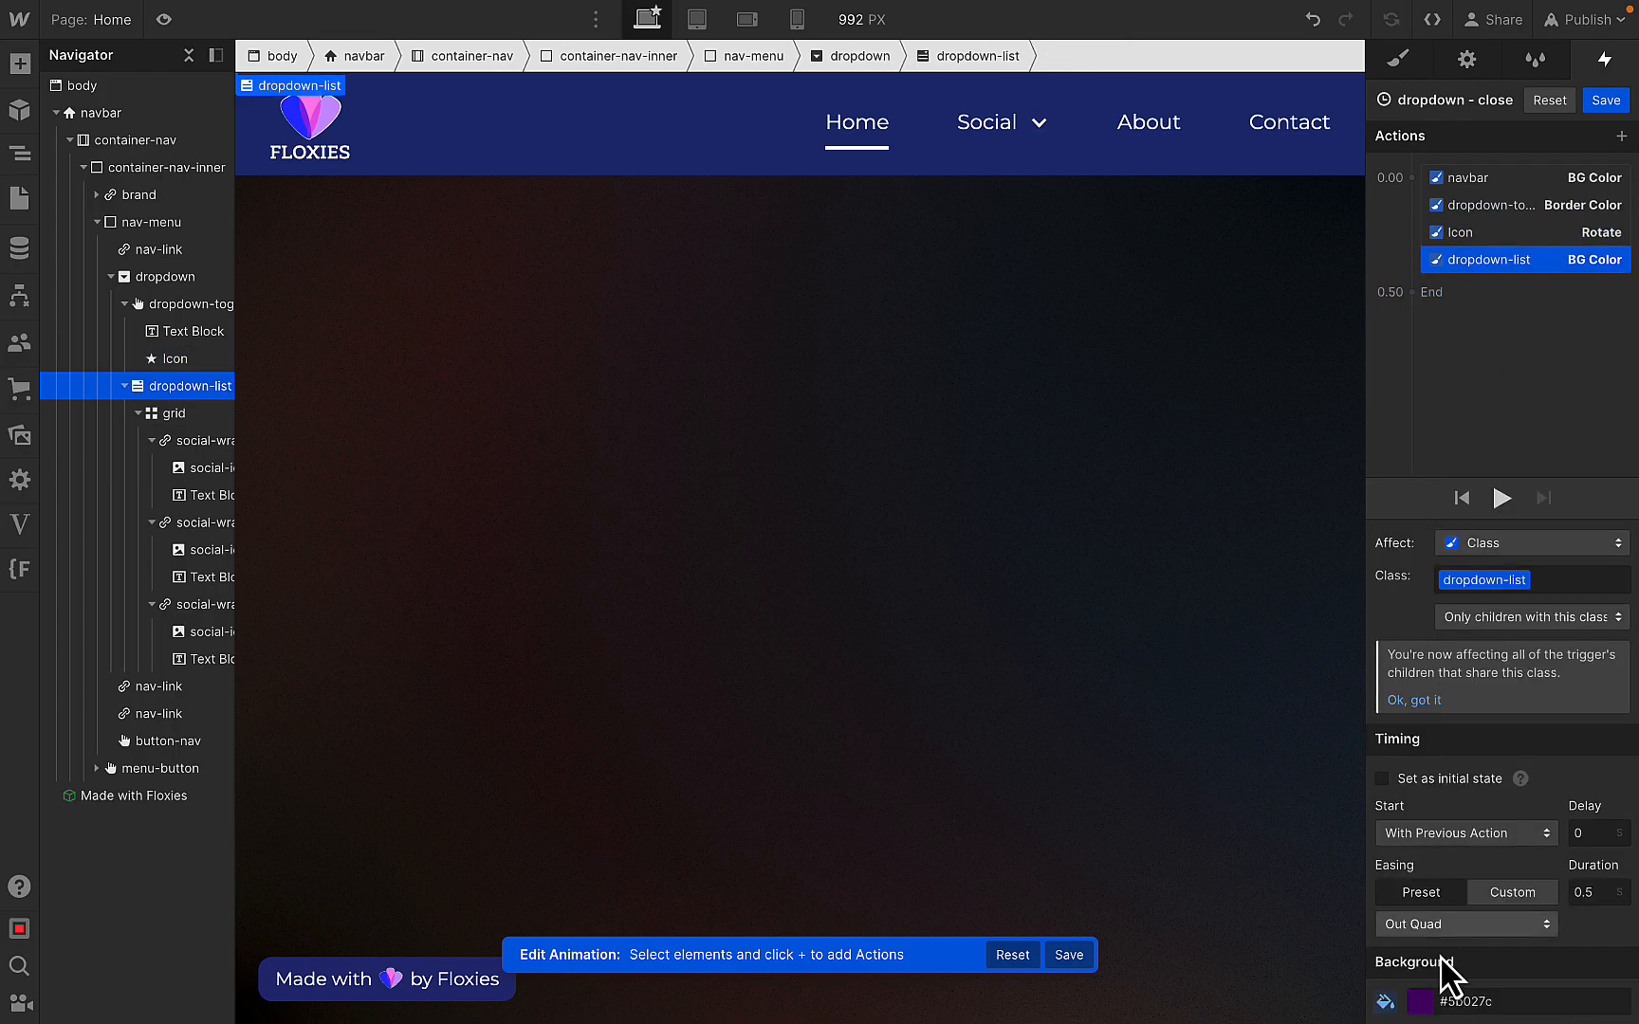
{"action": "left_click", "coordinate": [1421, 1002]}
{"action": "left_click", "coordinate": [1486, 959]}
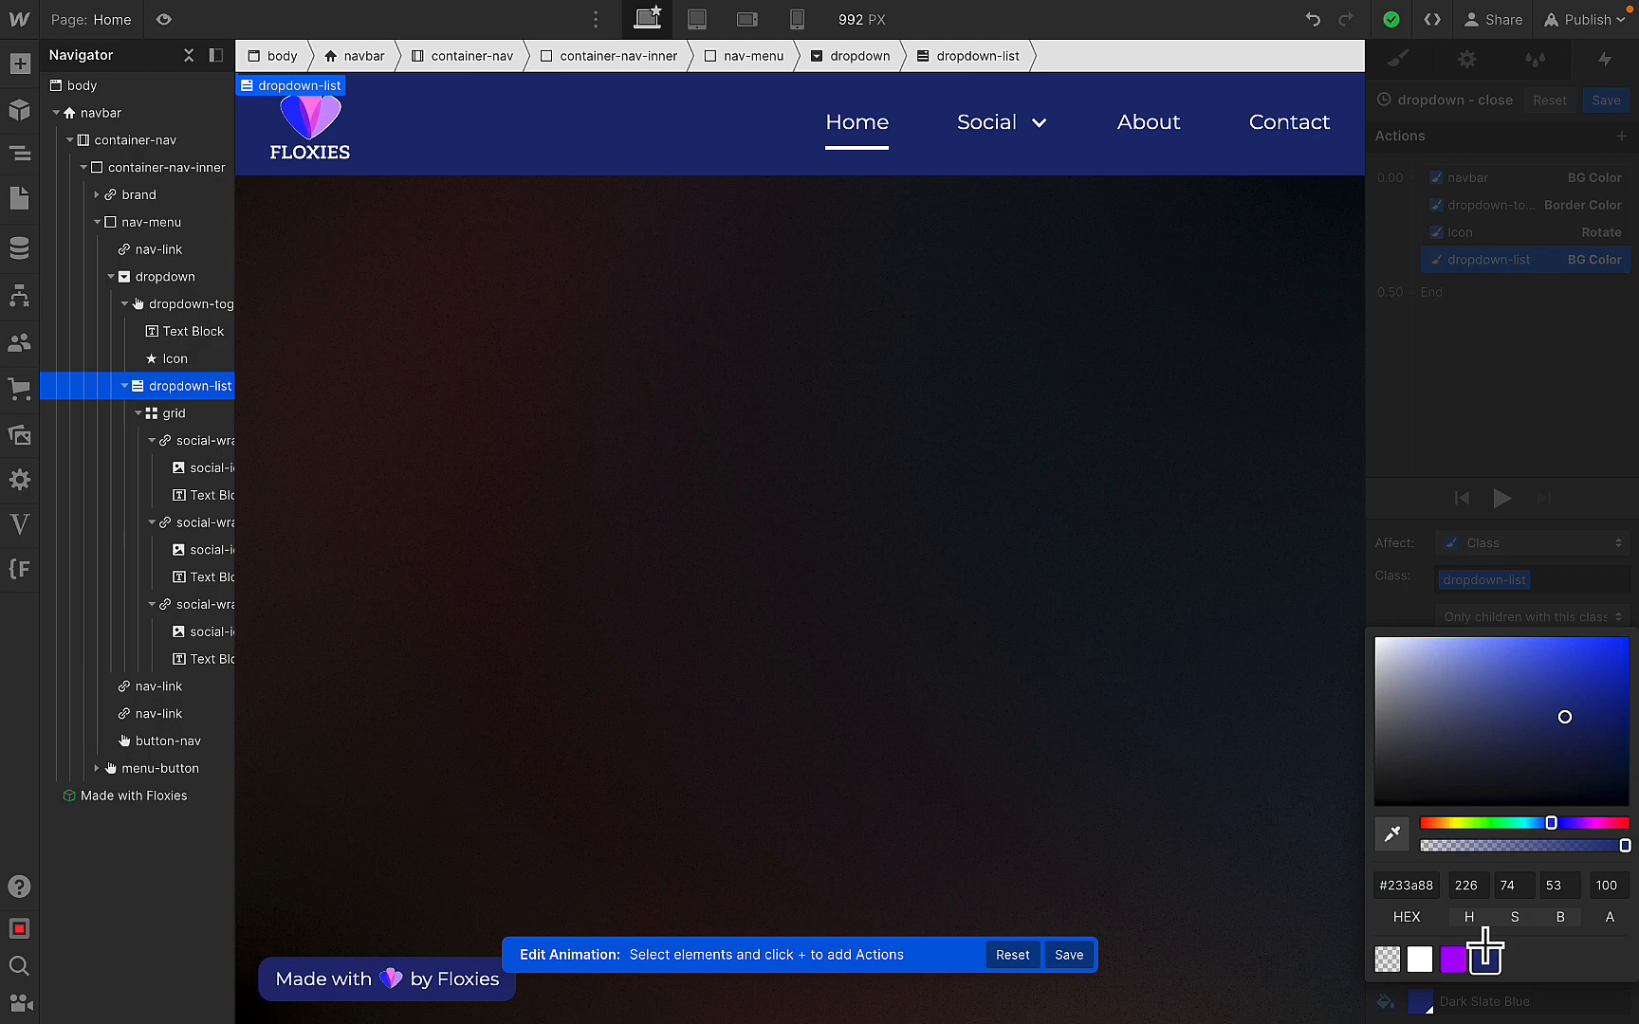
{"action": "left_click", "coordinate": [1534, 389]}
{"action": "left_click", "coordinate": [1606, 100]}
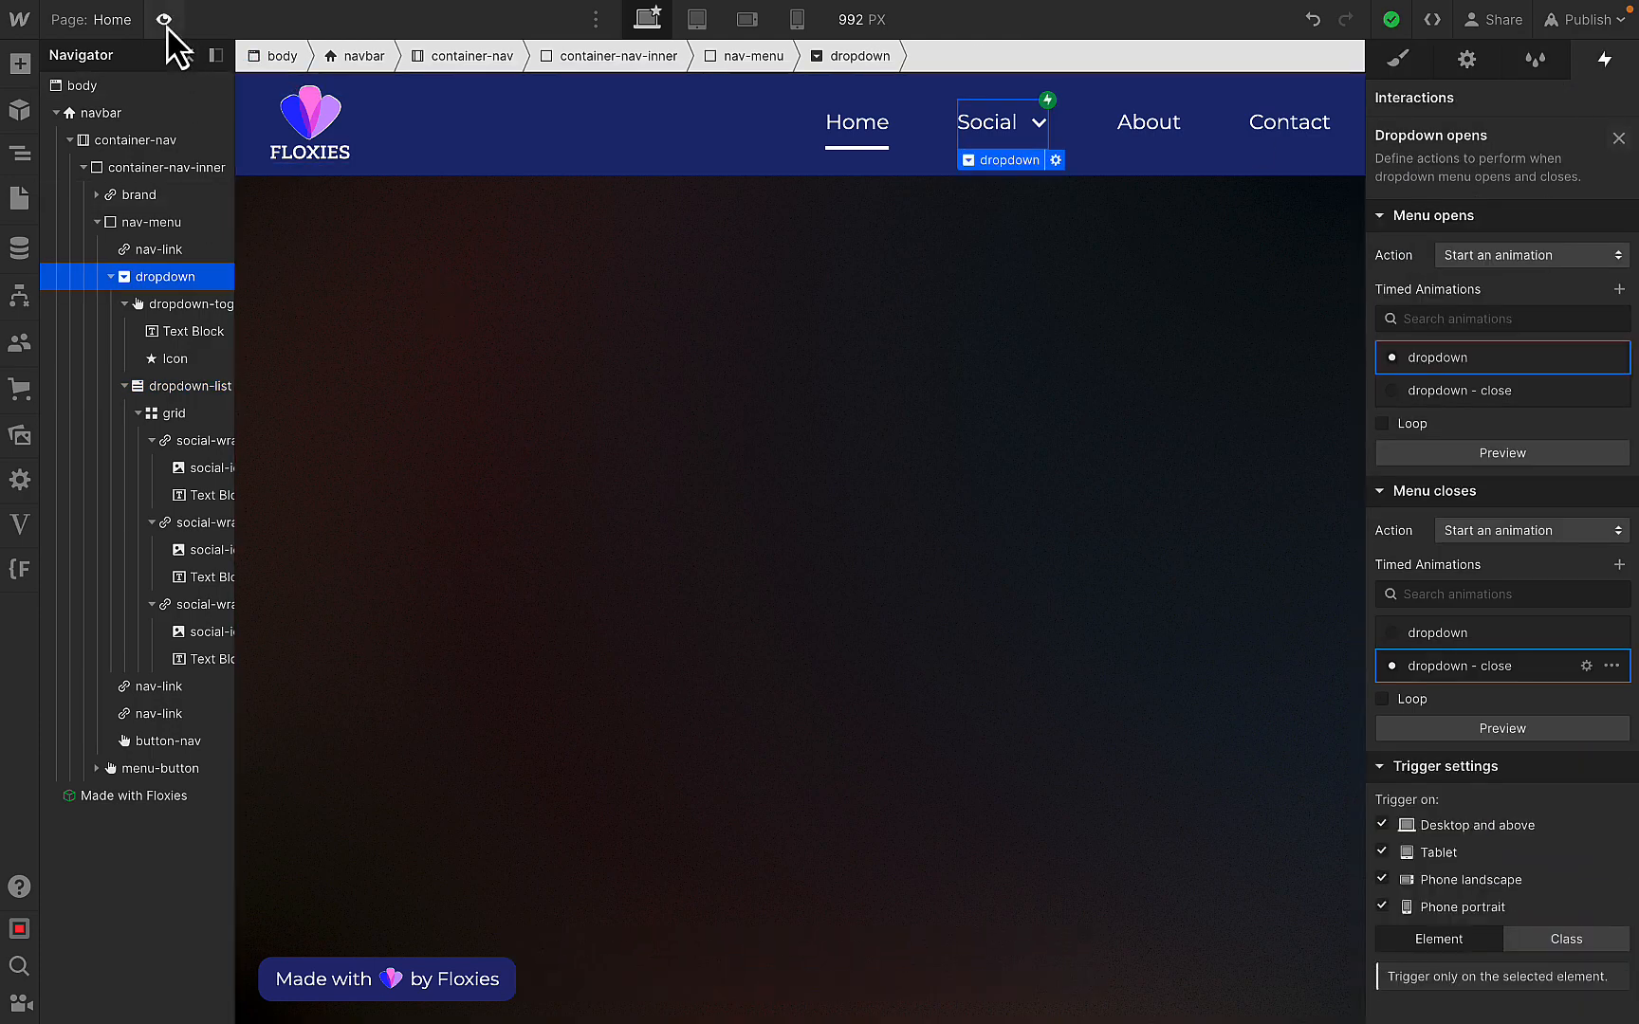
- Preview the desktop page and open and close the Social dropdown repeatedly to test both animations
{"action": "left_click", "coordinate": [164, 20]}
{"action": "left_click", "coordinate": [1233, 114]}
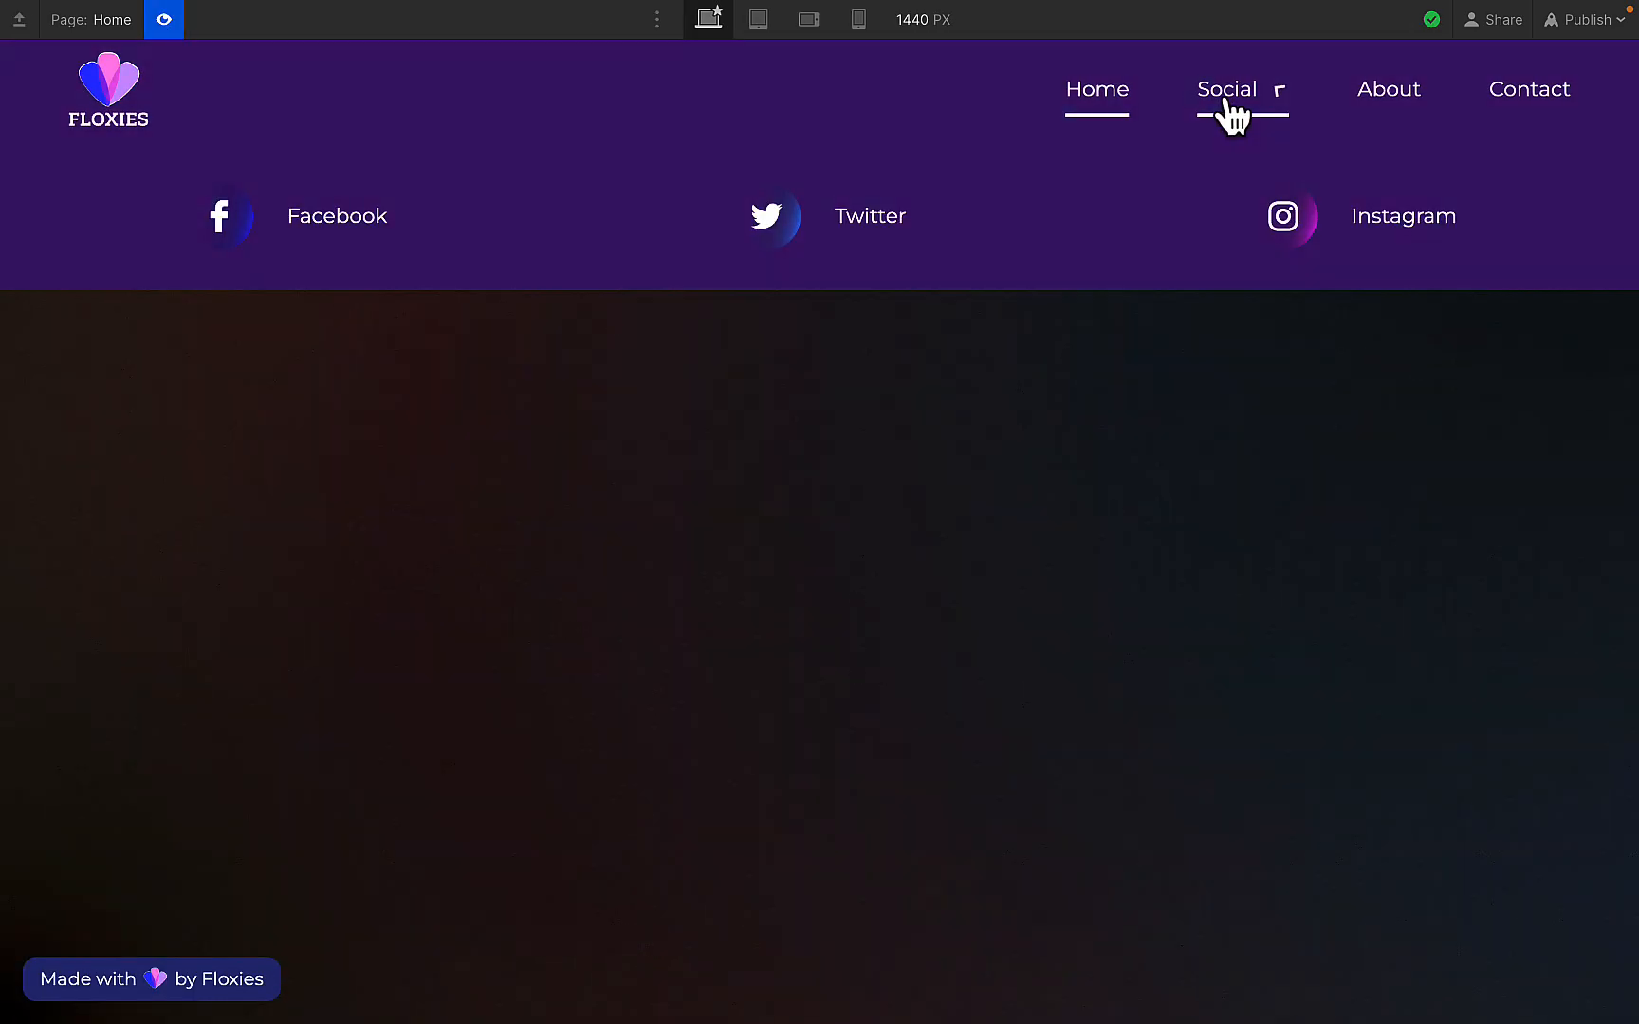
{"action": "left_click", "coordinate": [1233, 113]}
{"action": "left_click", "coordinate": [1233, 114]}
{"action": "left_click", "coordinate": [1233, 114]}
{"action": "left_click", "coordinate": [1227, 111]}
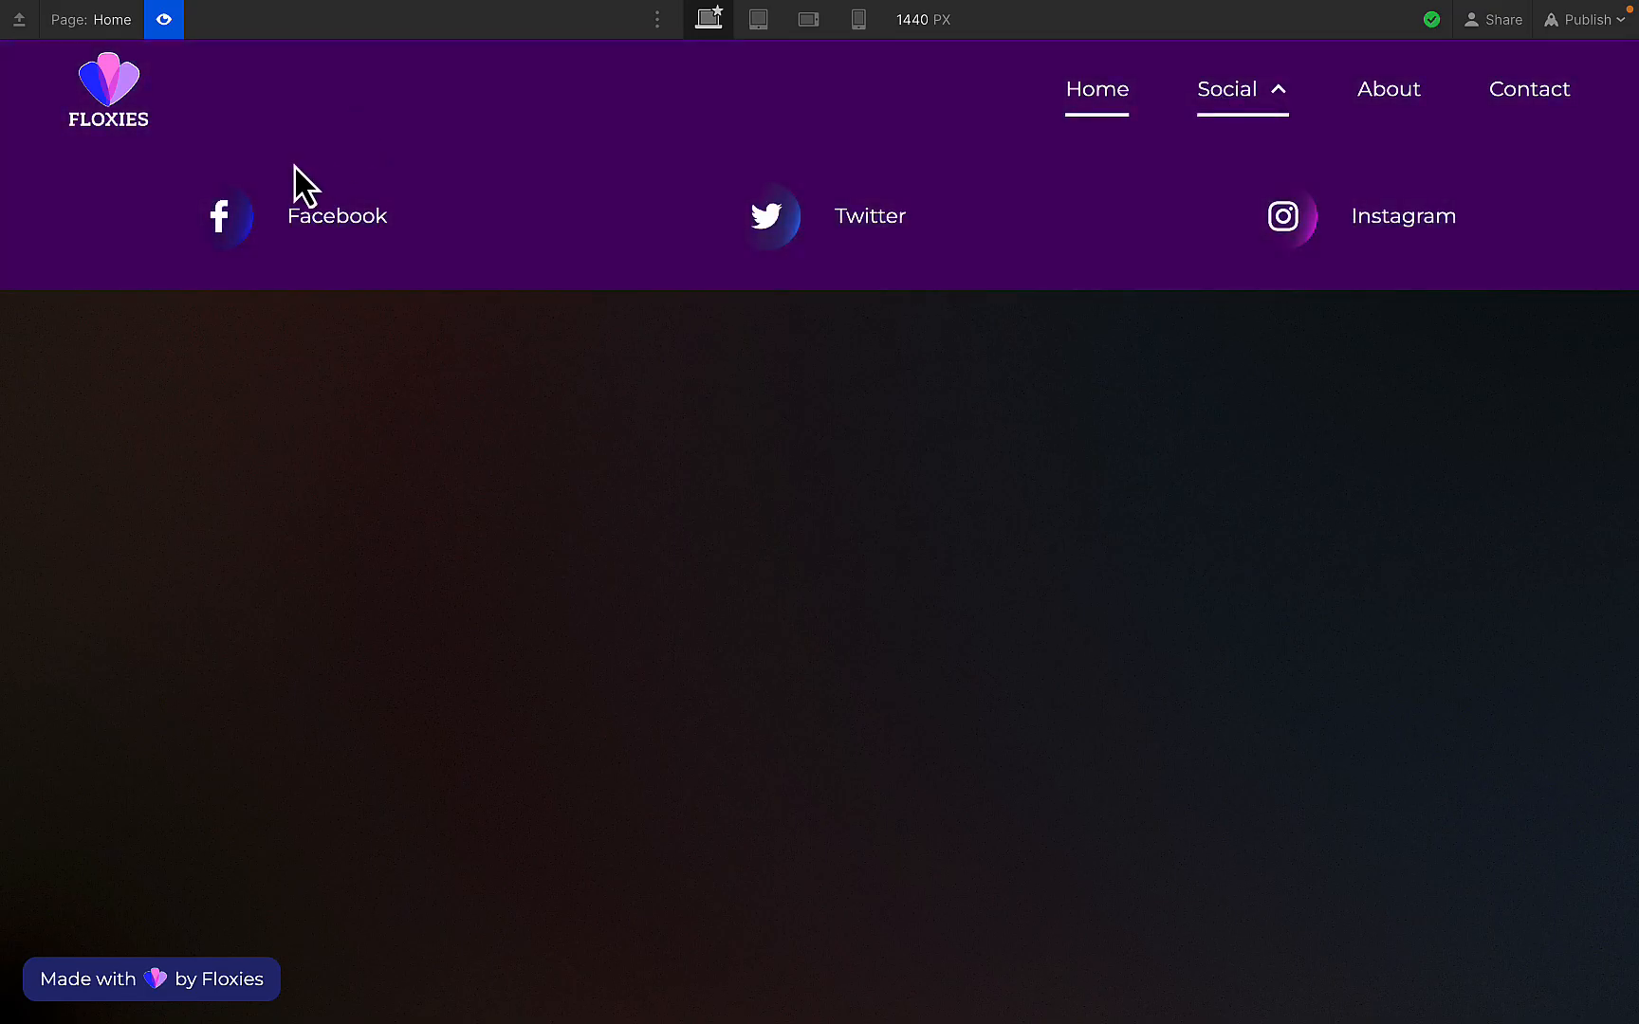
{"action": "mouse_move", "coordinate": [195, 19]}
{"action": "left_click", "coordinate": [214, 98]}
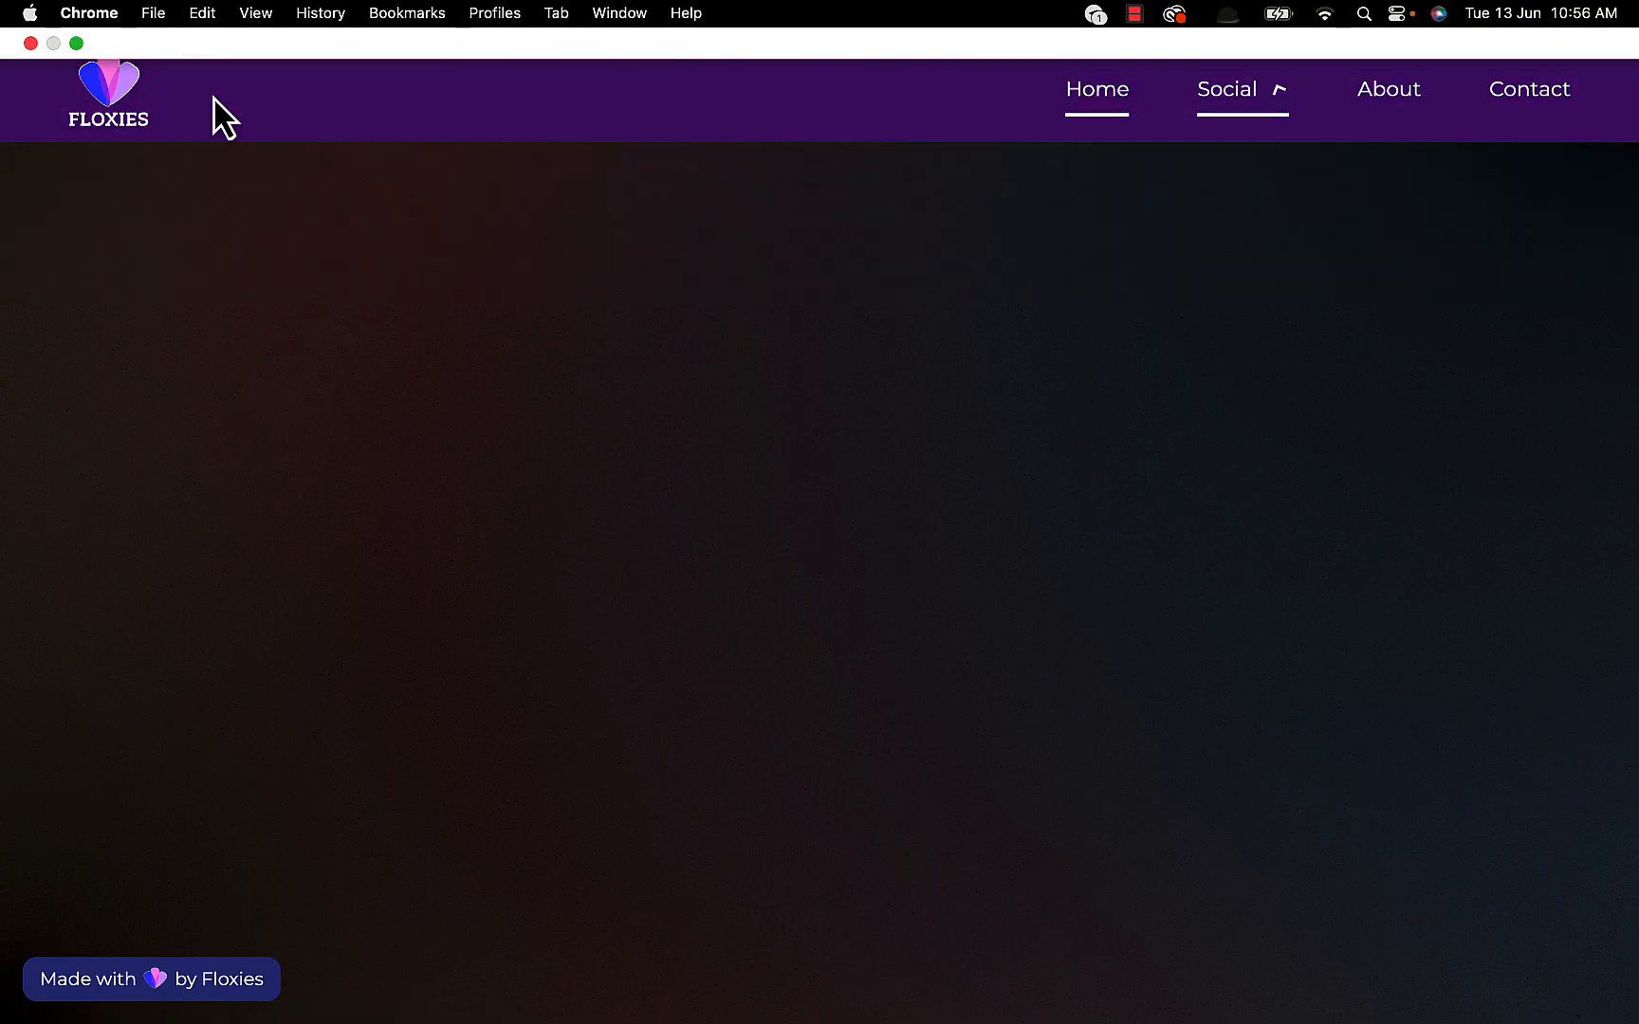
{"action": "left_click", "coordinate": [164, 19]}
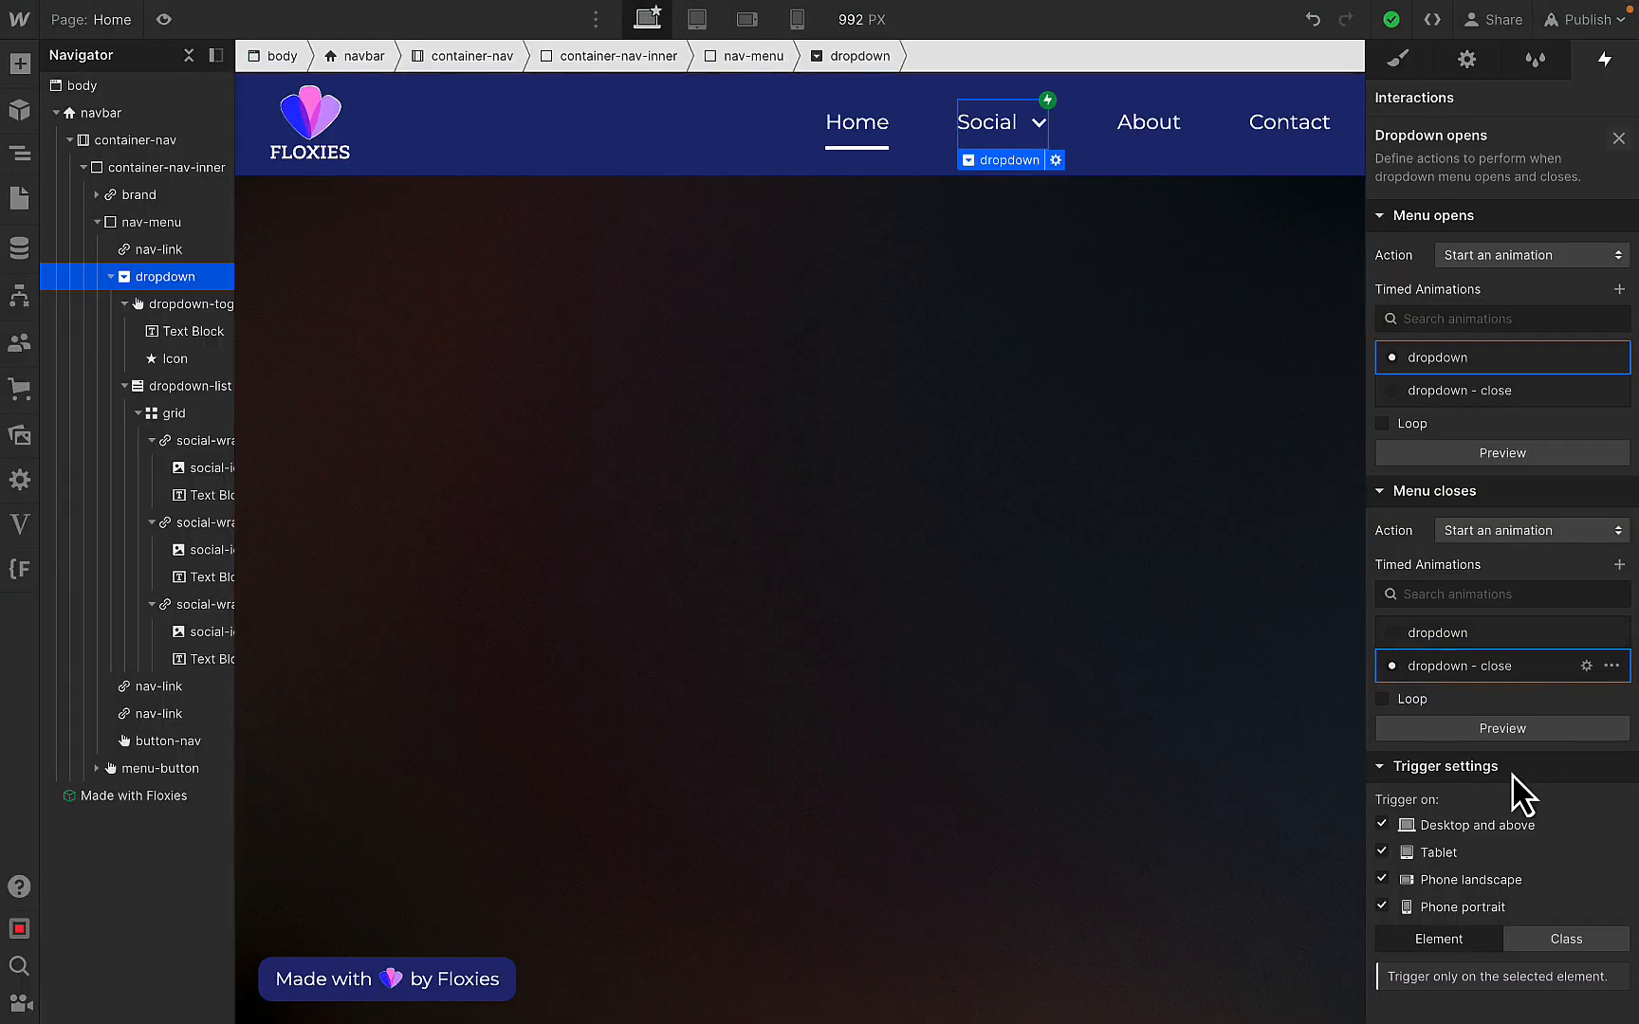
- Preview the tablet breakpoint and expand the hamburger menu and Social dropdown to check the animated colors
{"action": "left_click", "coordinate": [698, 31]}
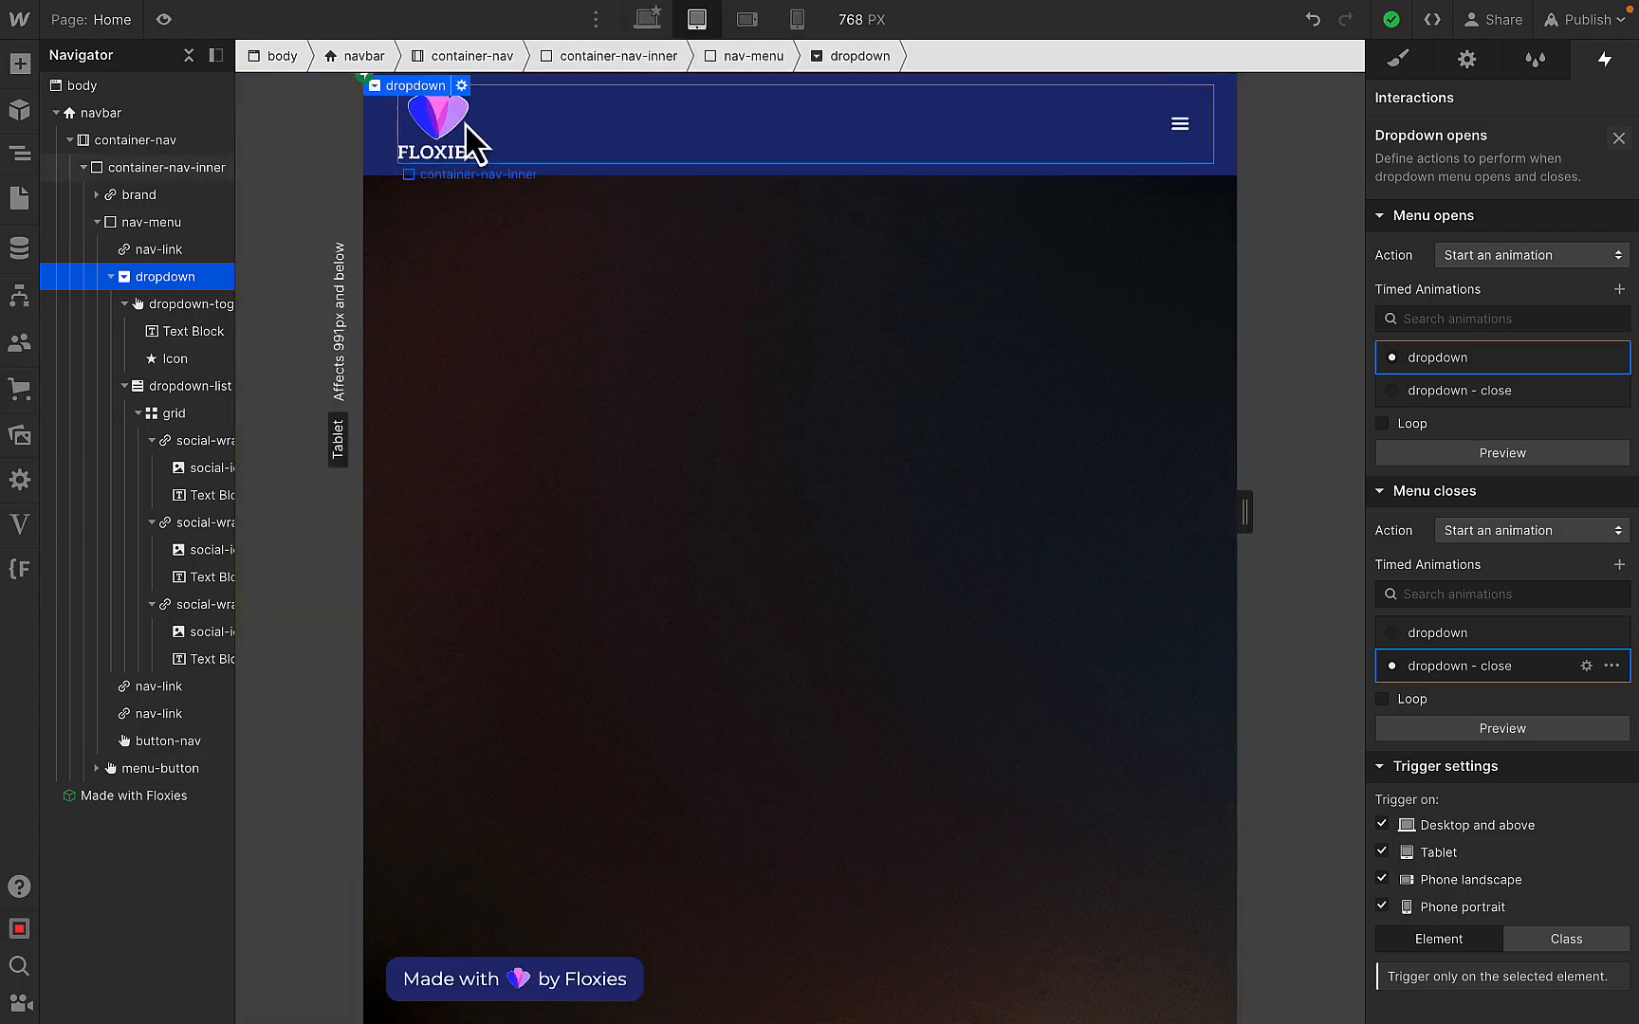
{"action": "left_click", "coordinate": [164, 19]}
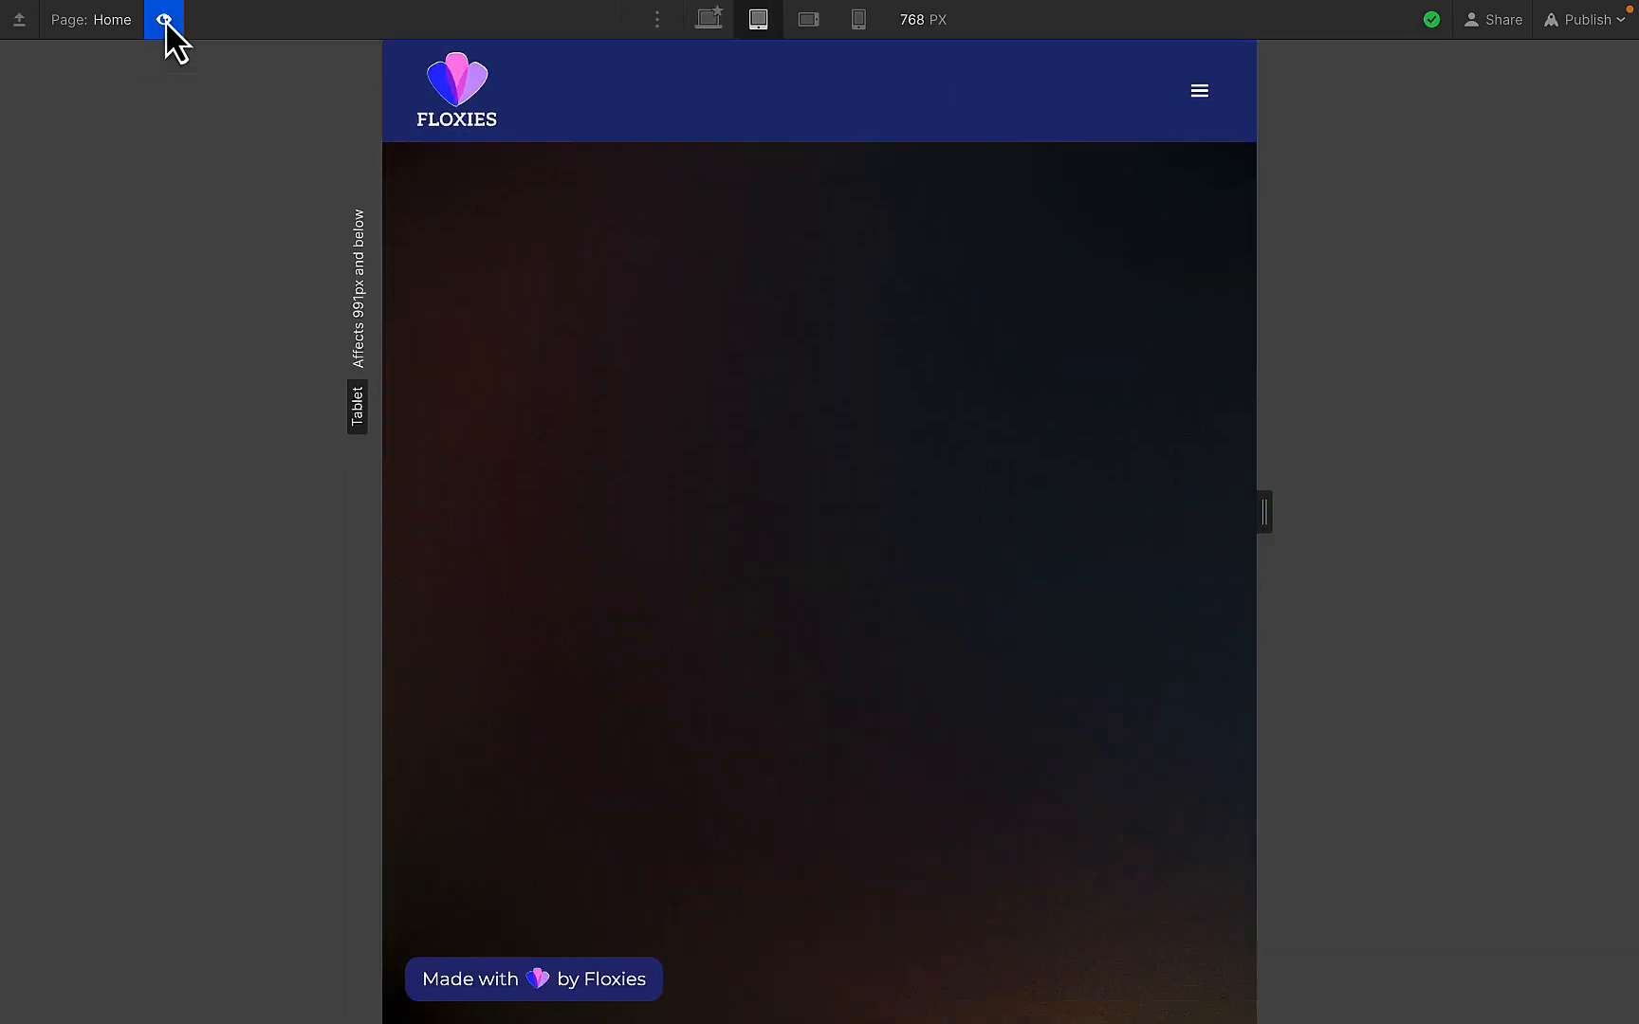
{"action": "left_click", "coordinate": [1197, 95]}
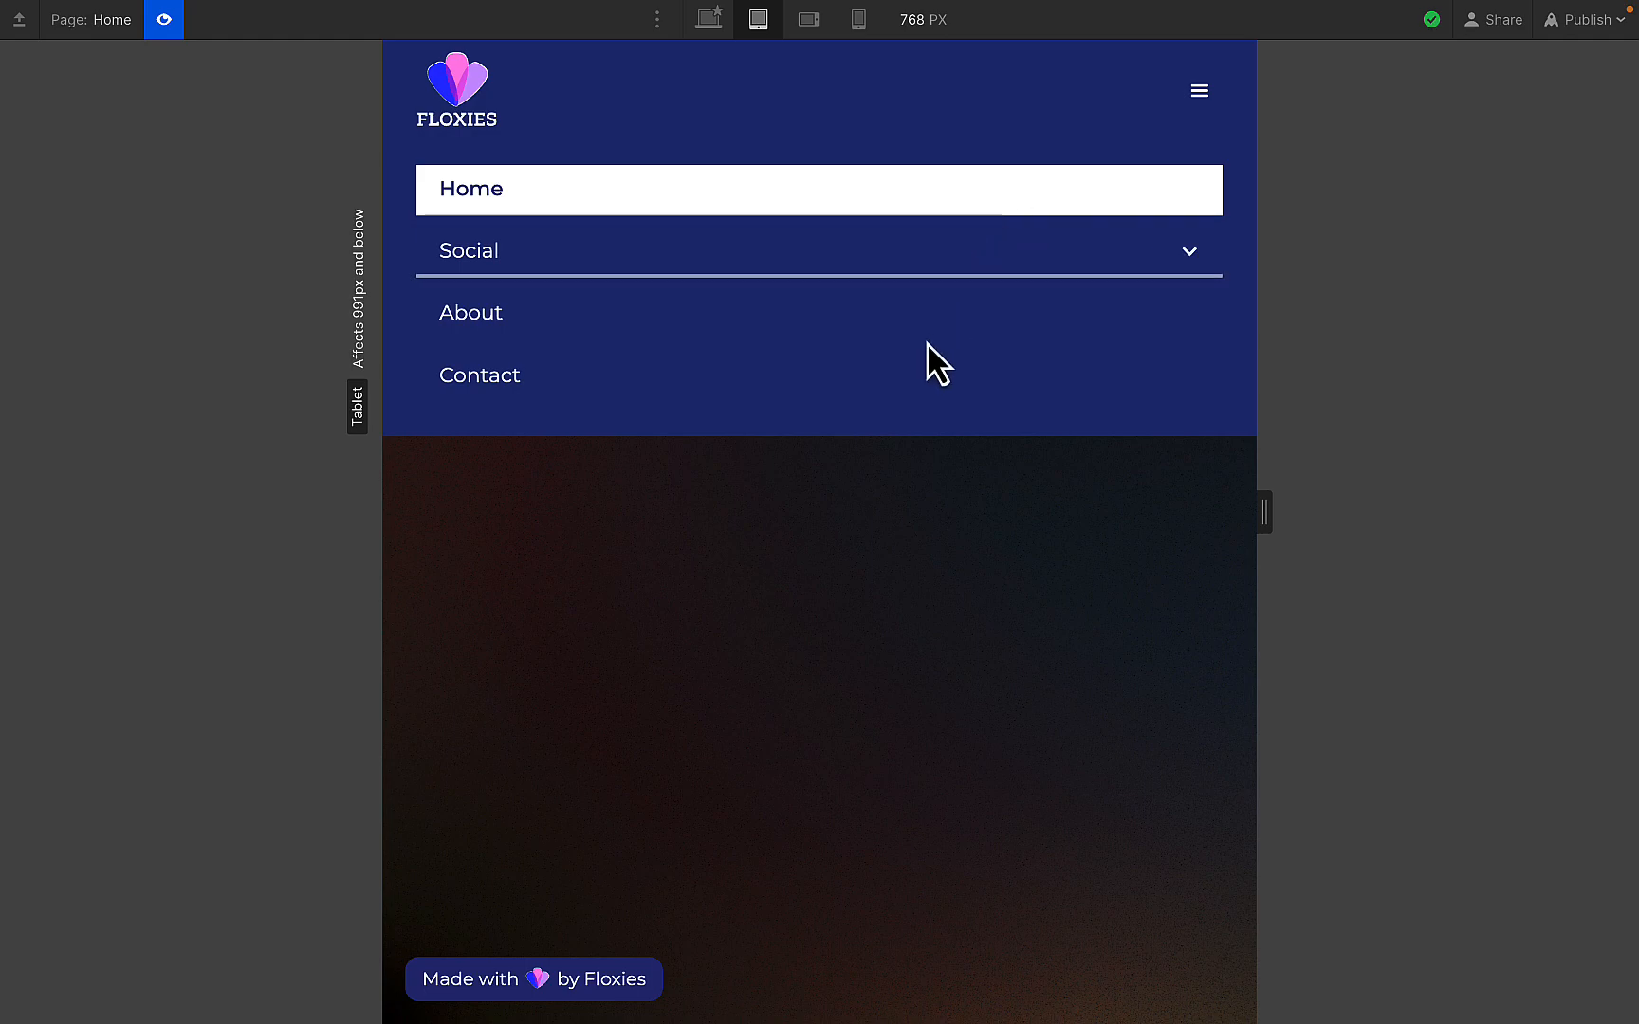
{"action": "left_click", "coordinate": [916, 267]}
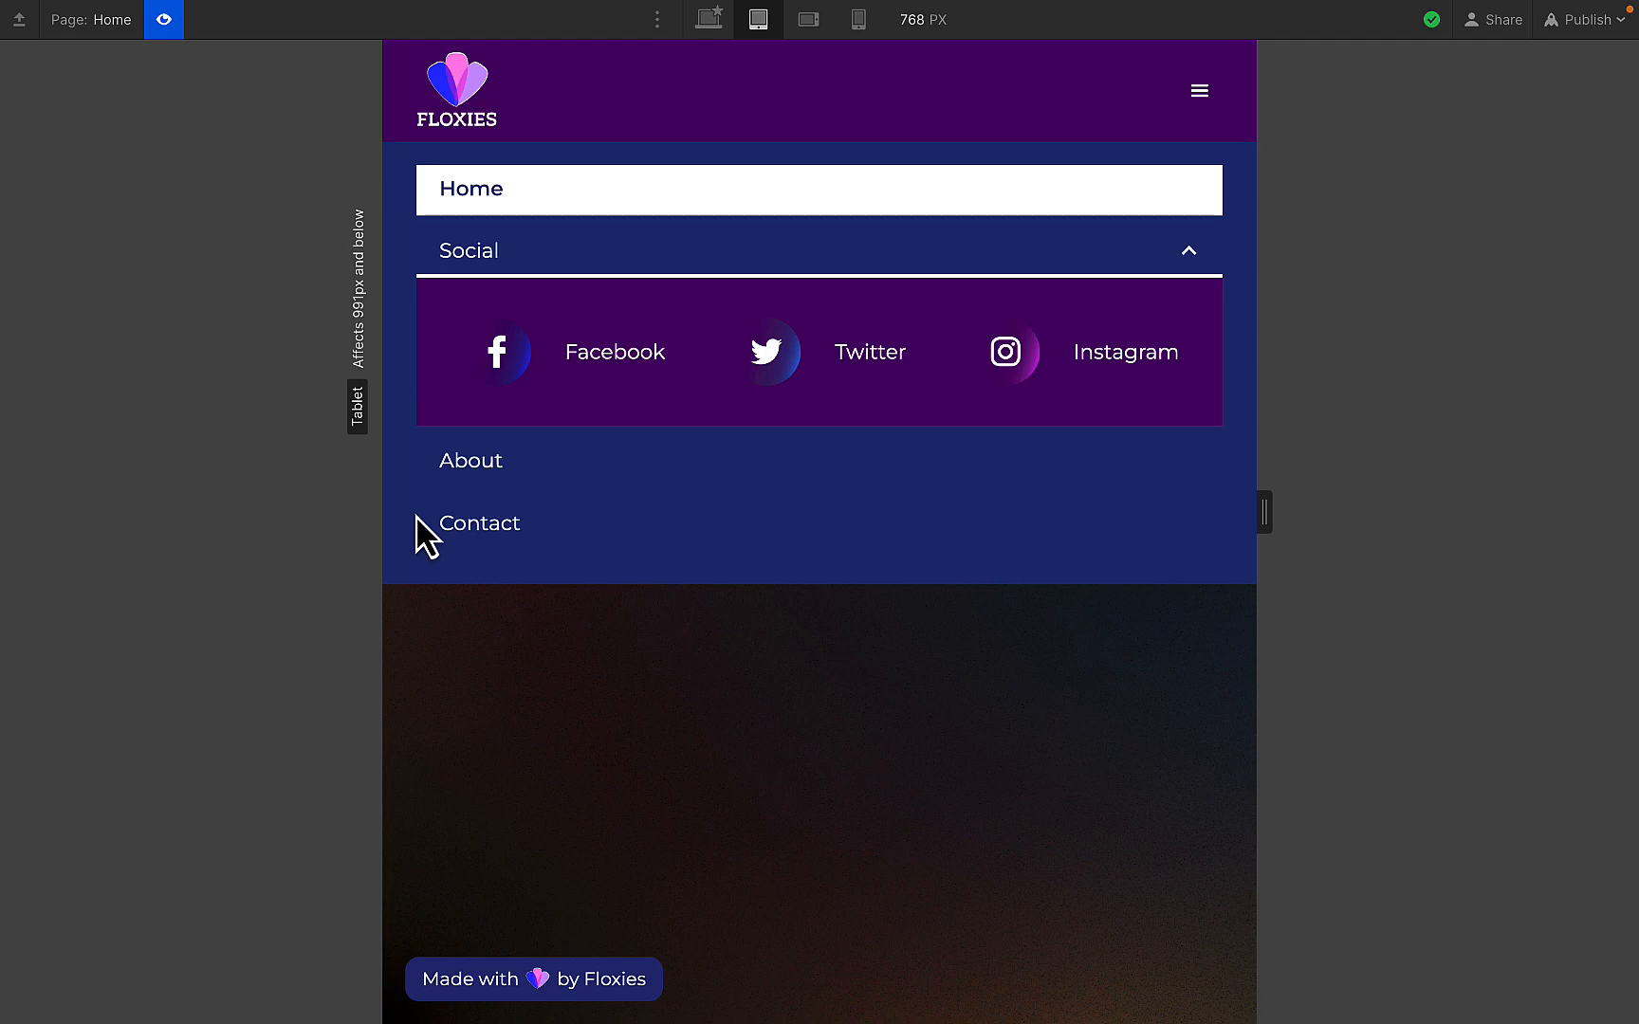
{"action": "left_click", "coordinate": [164, 20]}
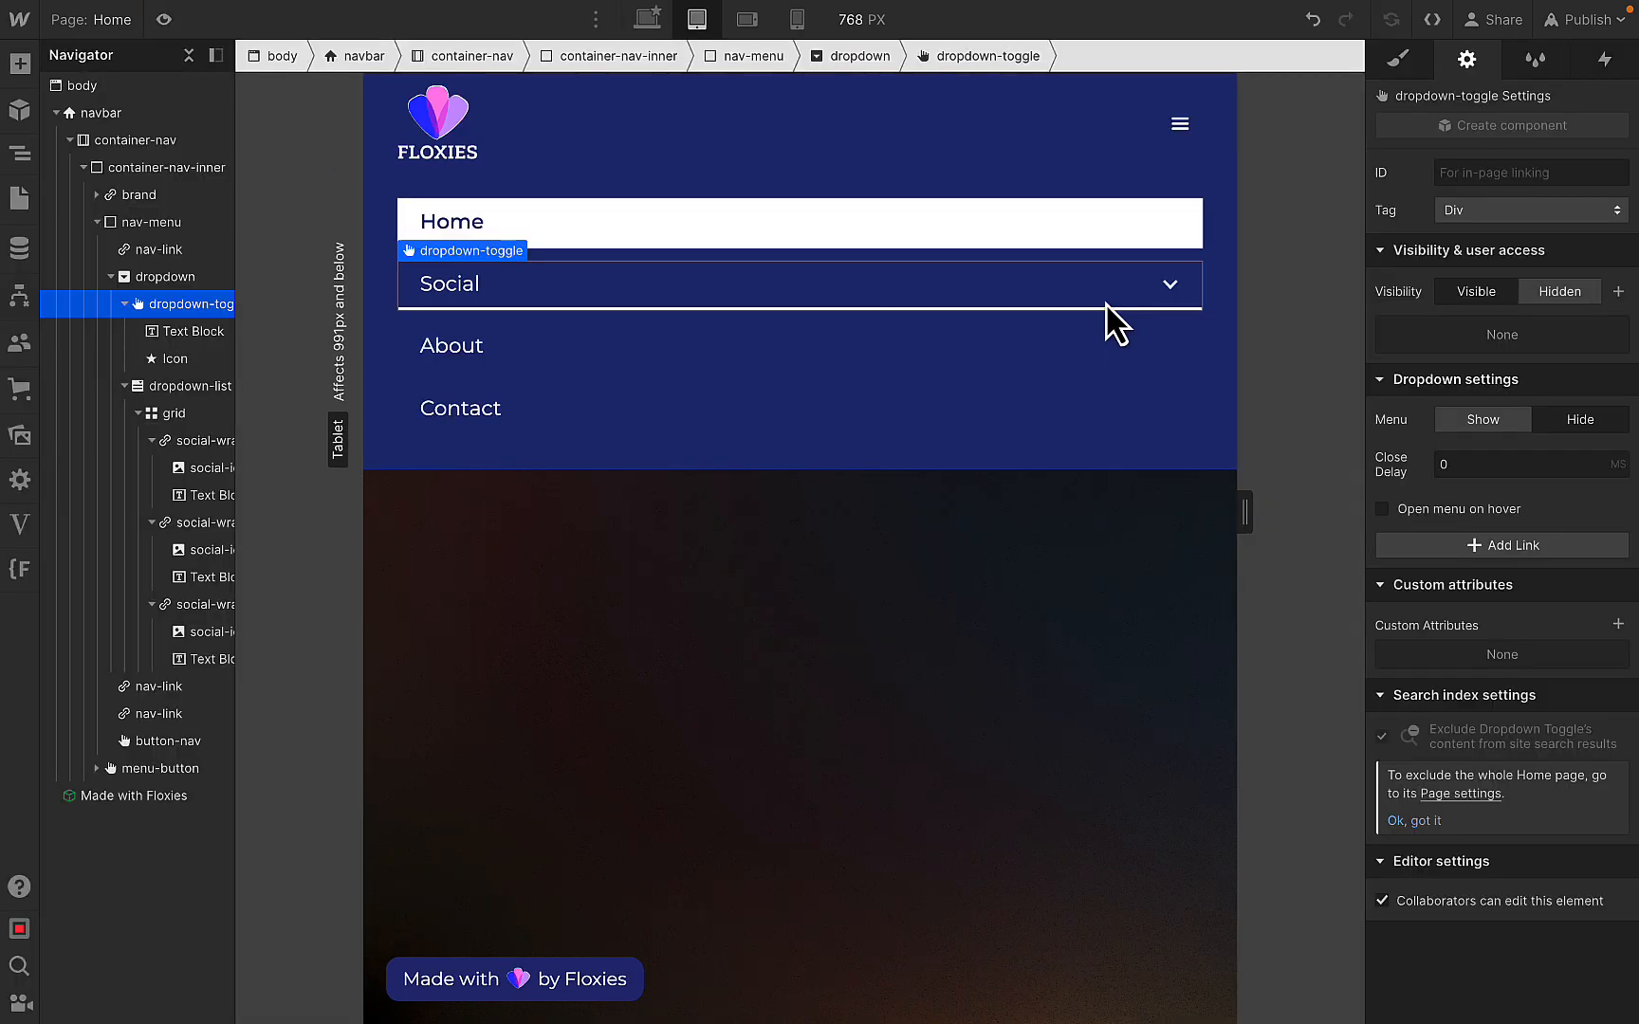
- Open the dropdown element's opening animation and duplicate its navbar BG Color action
{"action": "left_click", "coordinate": [1605, 61]}
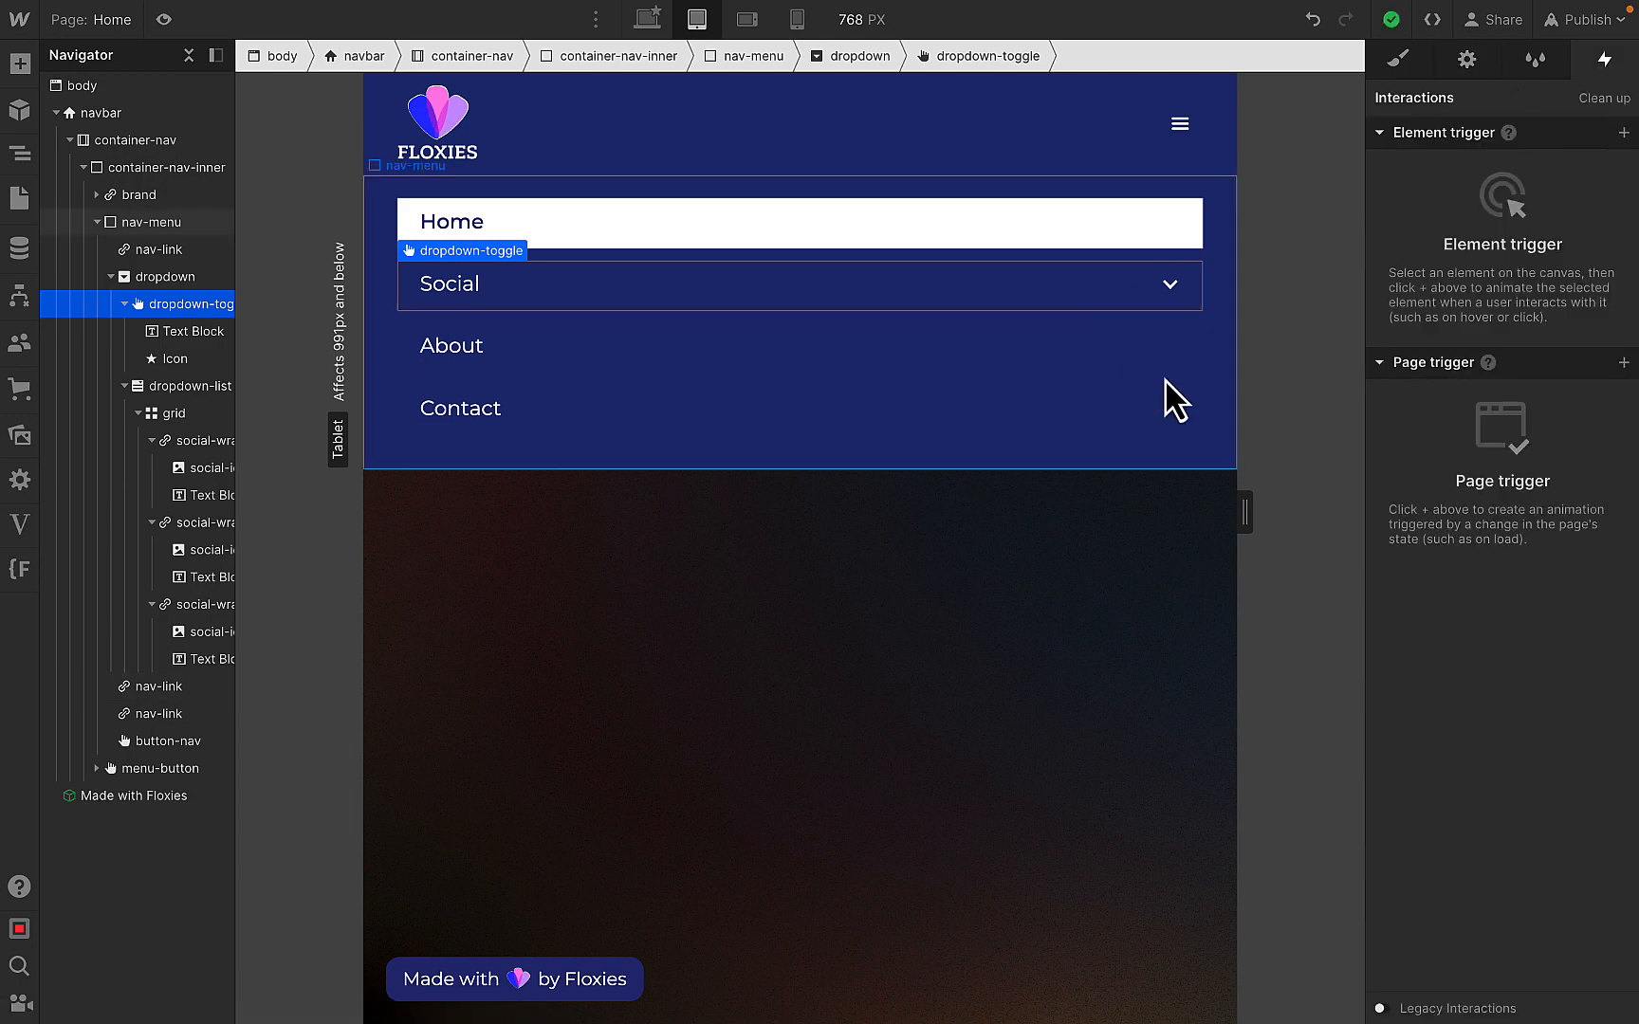
{"action": "left_click", "coordinate": [174, 277]}
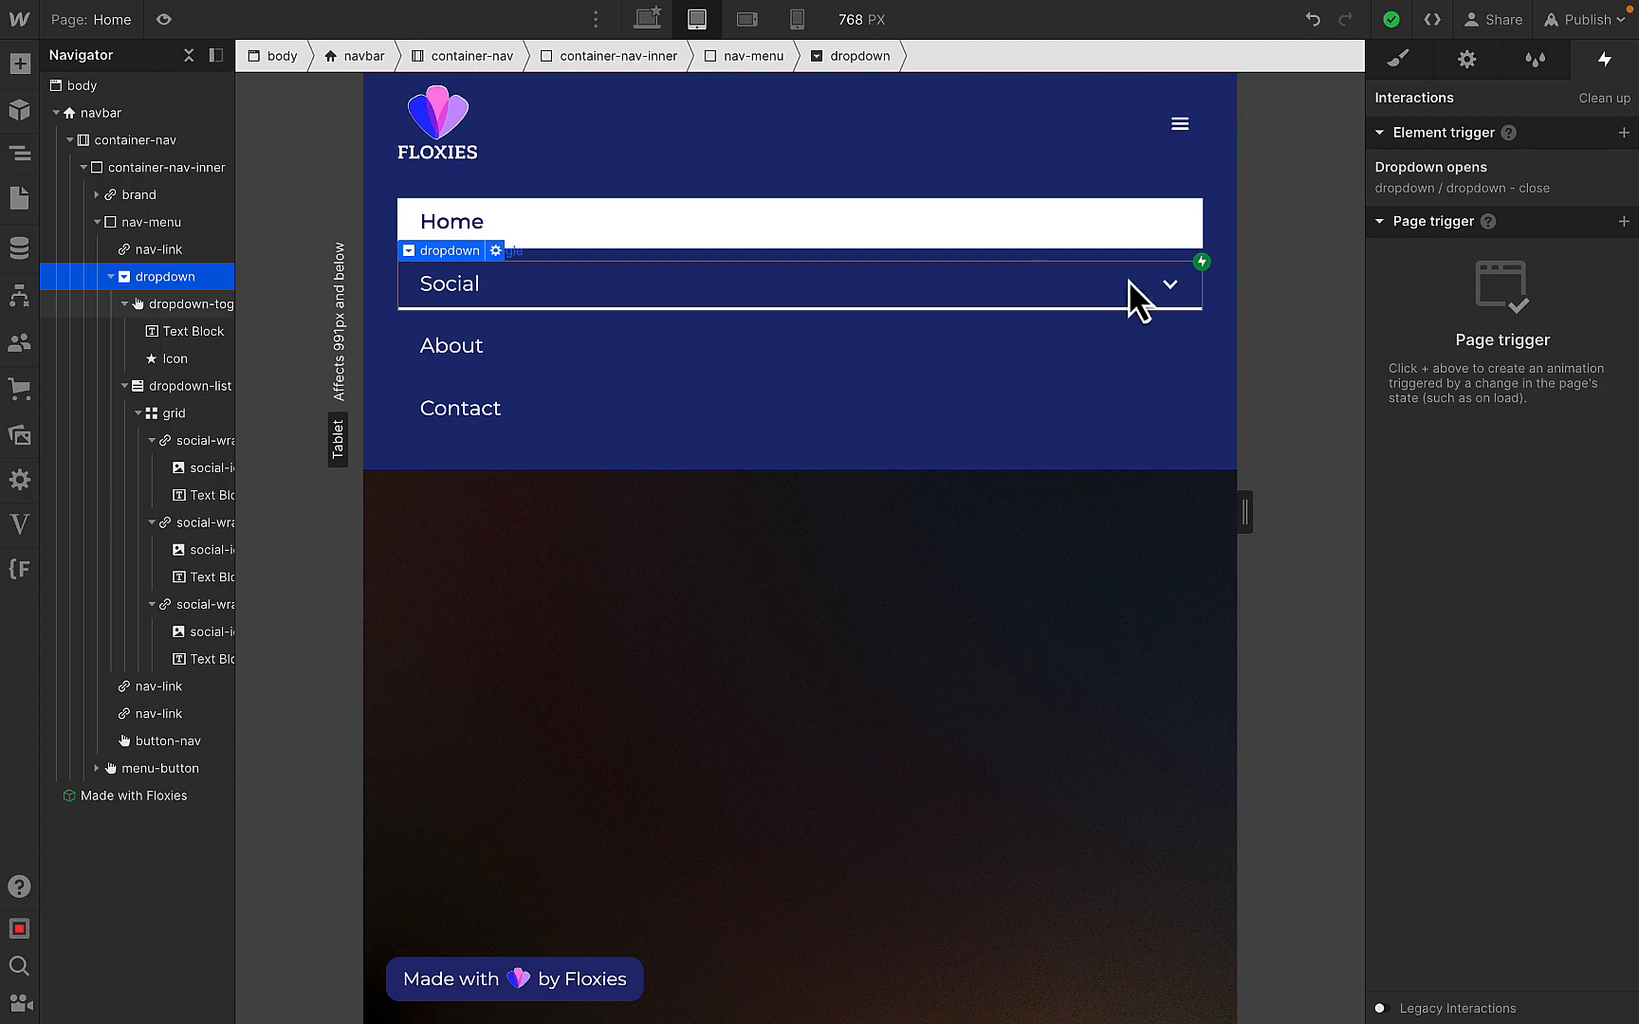
{"action": "left_click", "coordinate": [1502, 190]}
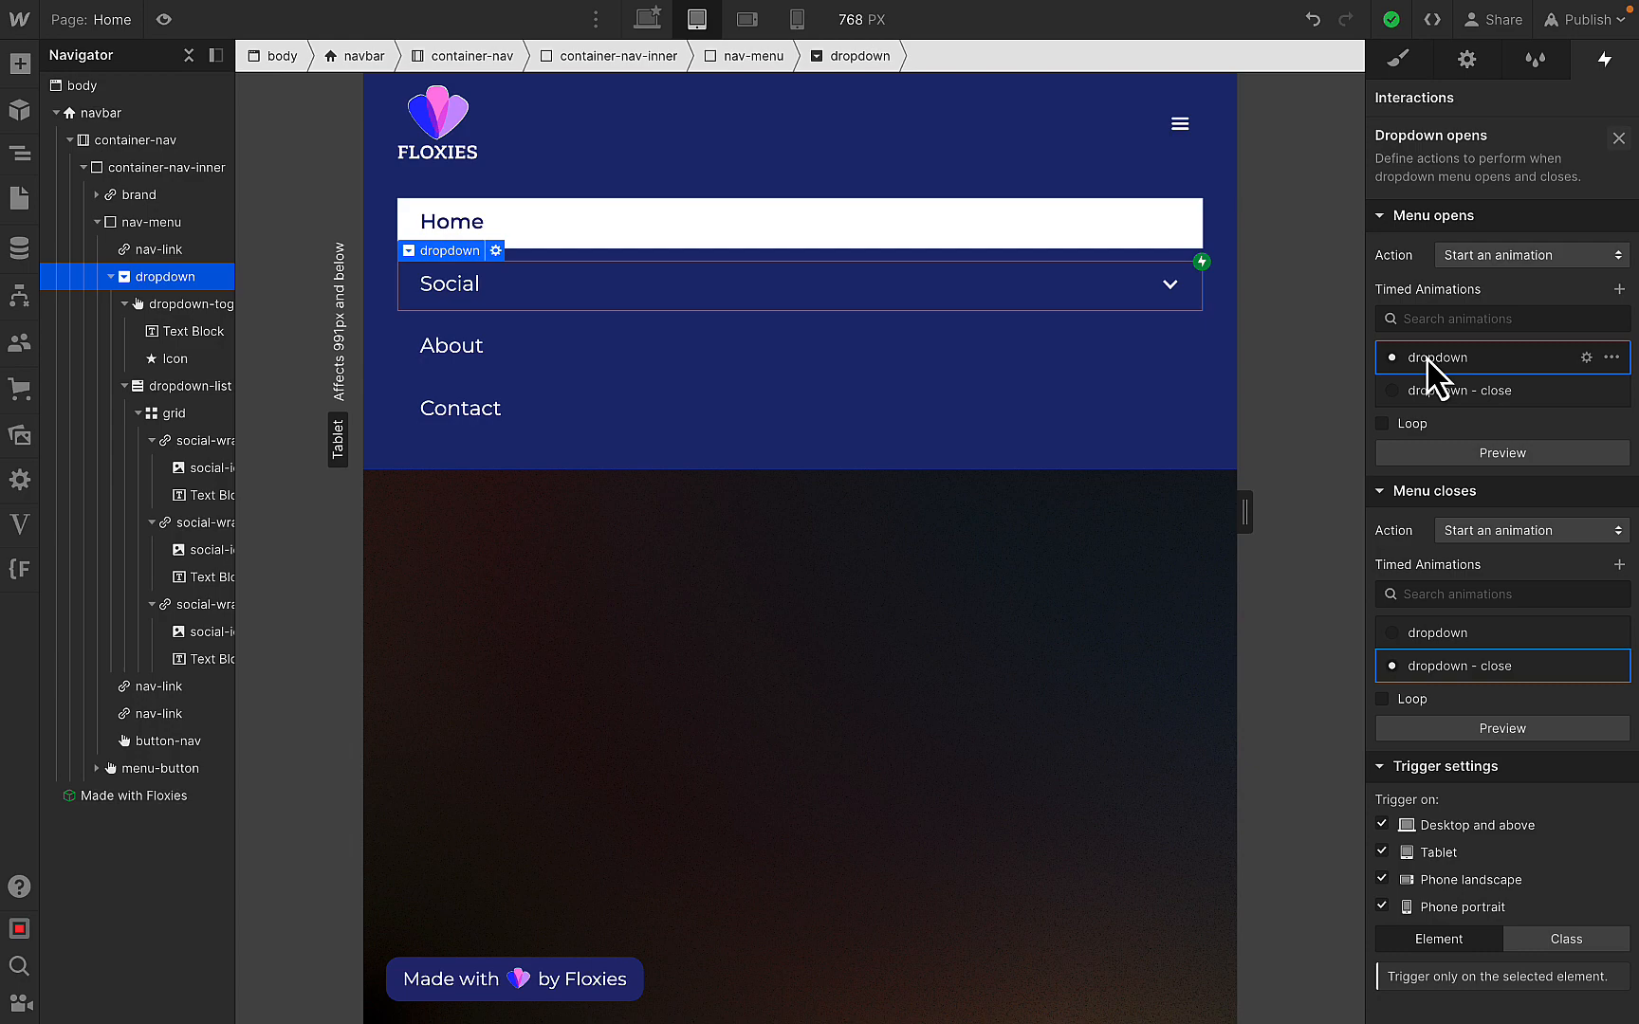
{"action": "left_click", "coordinate": [1432, 365]}
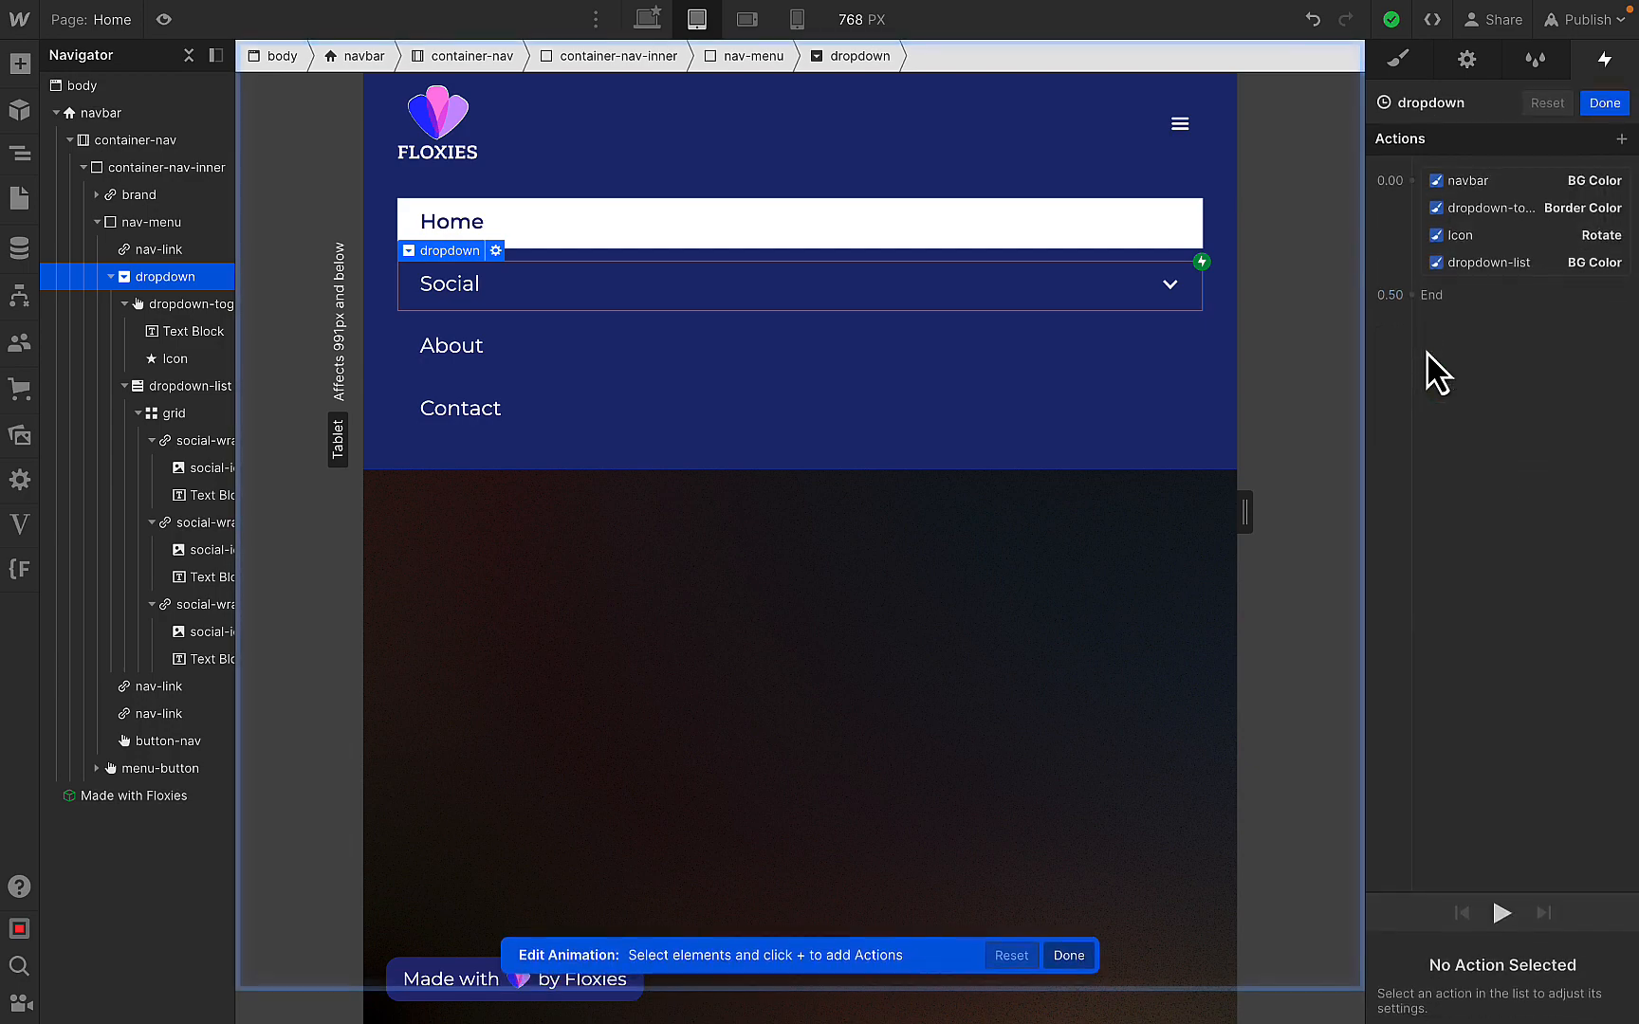
{"action": "left_click", "coordinate": [1469, 182]}
{"action": "right_click", "coordinate": [1475, 197]}
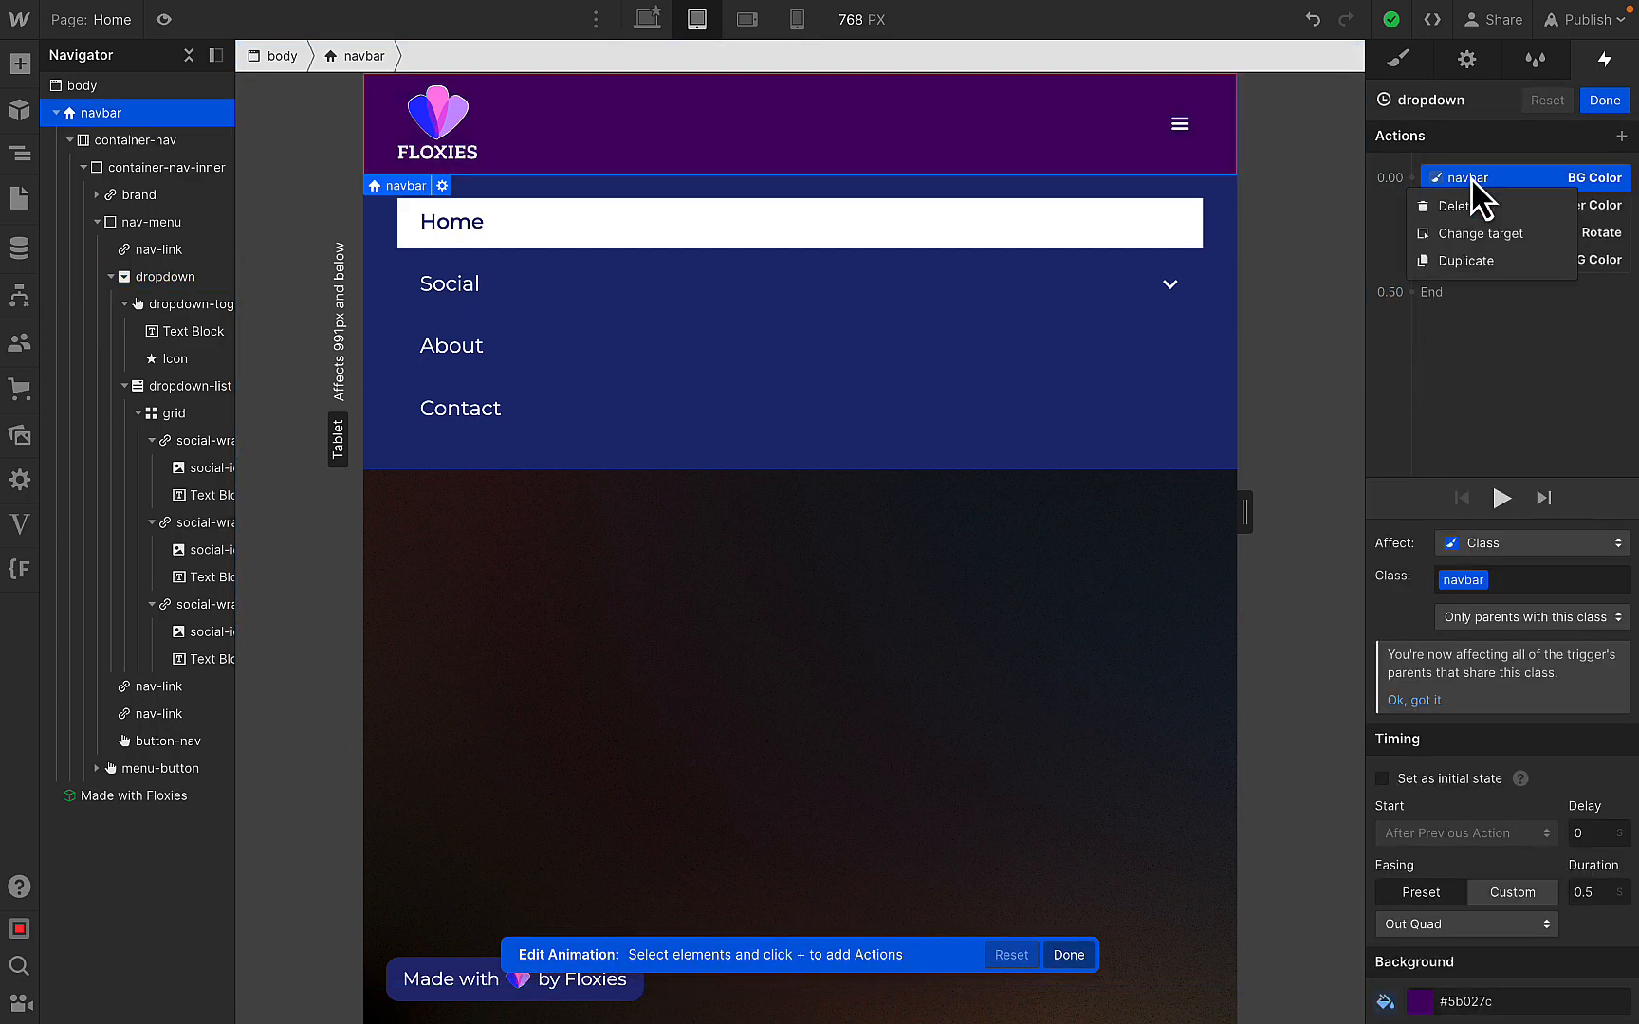
{"action": "left_click", "coordinate": [1461, 261]}
- Retarget the duplicated BG Color action to the nav-menu, group it with the actions at 0.00, and save the animation
{"action": "right_click", "coordinate": [1461, 308]}
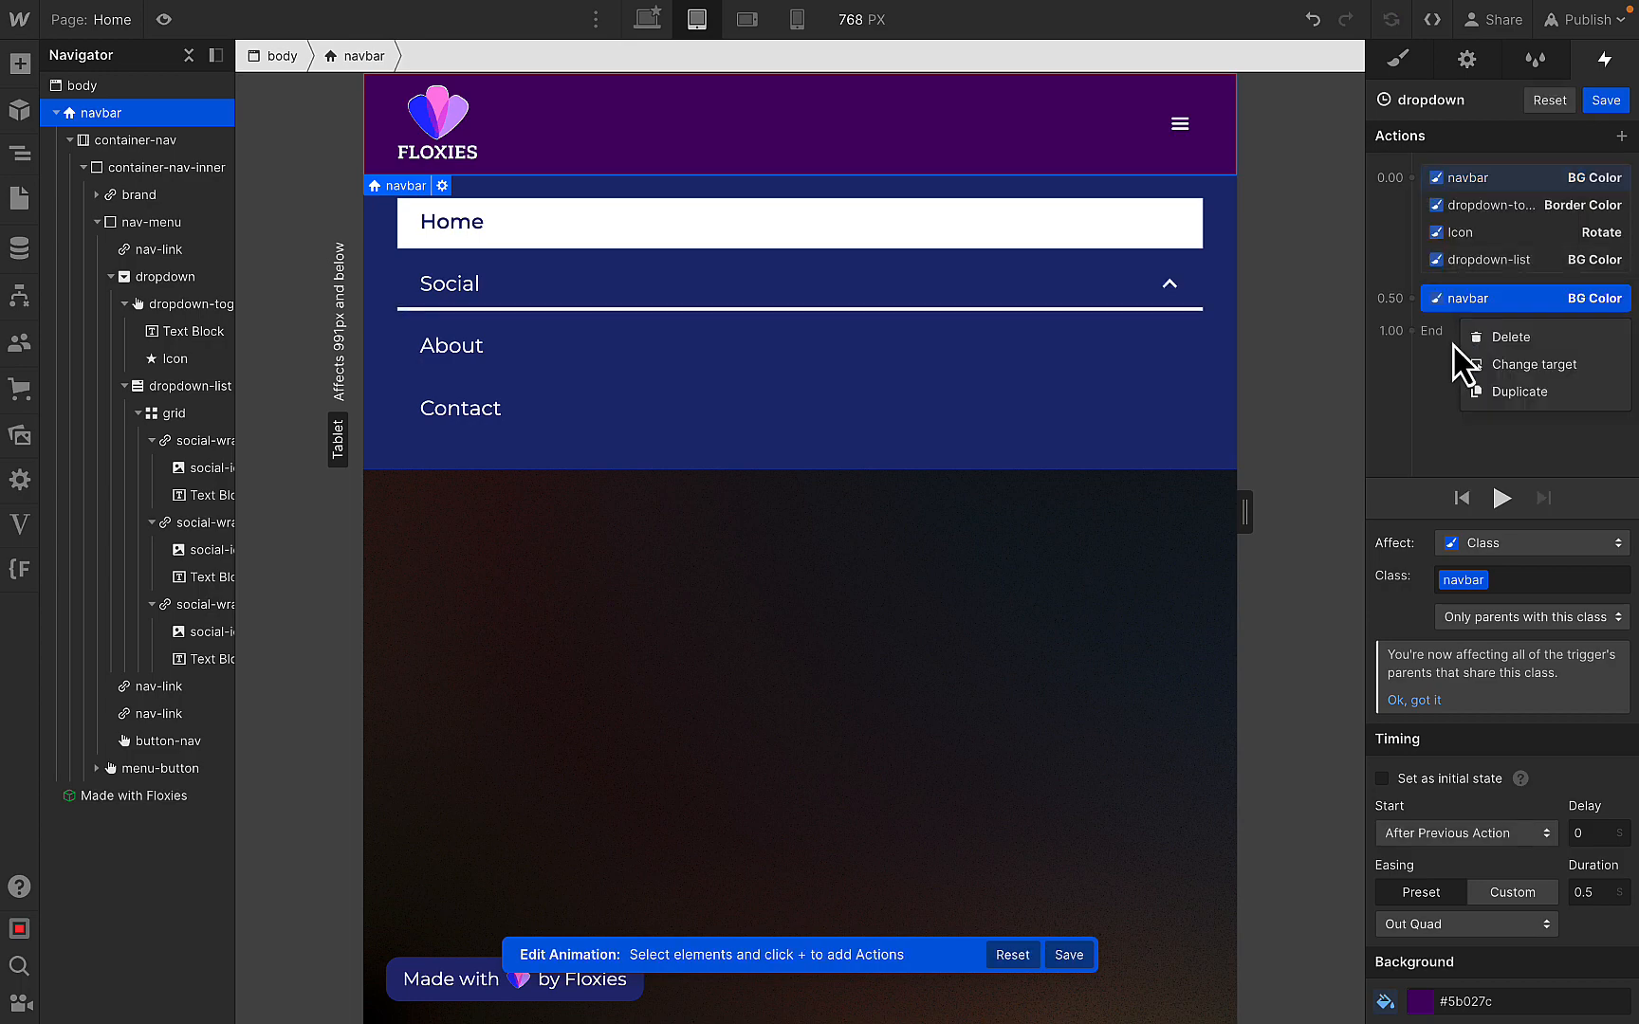
{"action": "left_click", "coordinate": [1482, 365]}
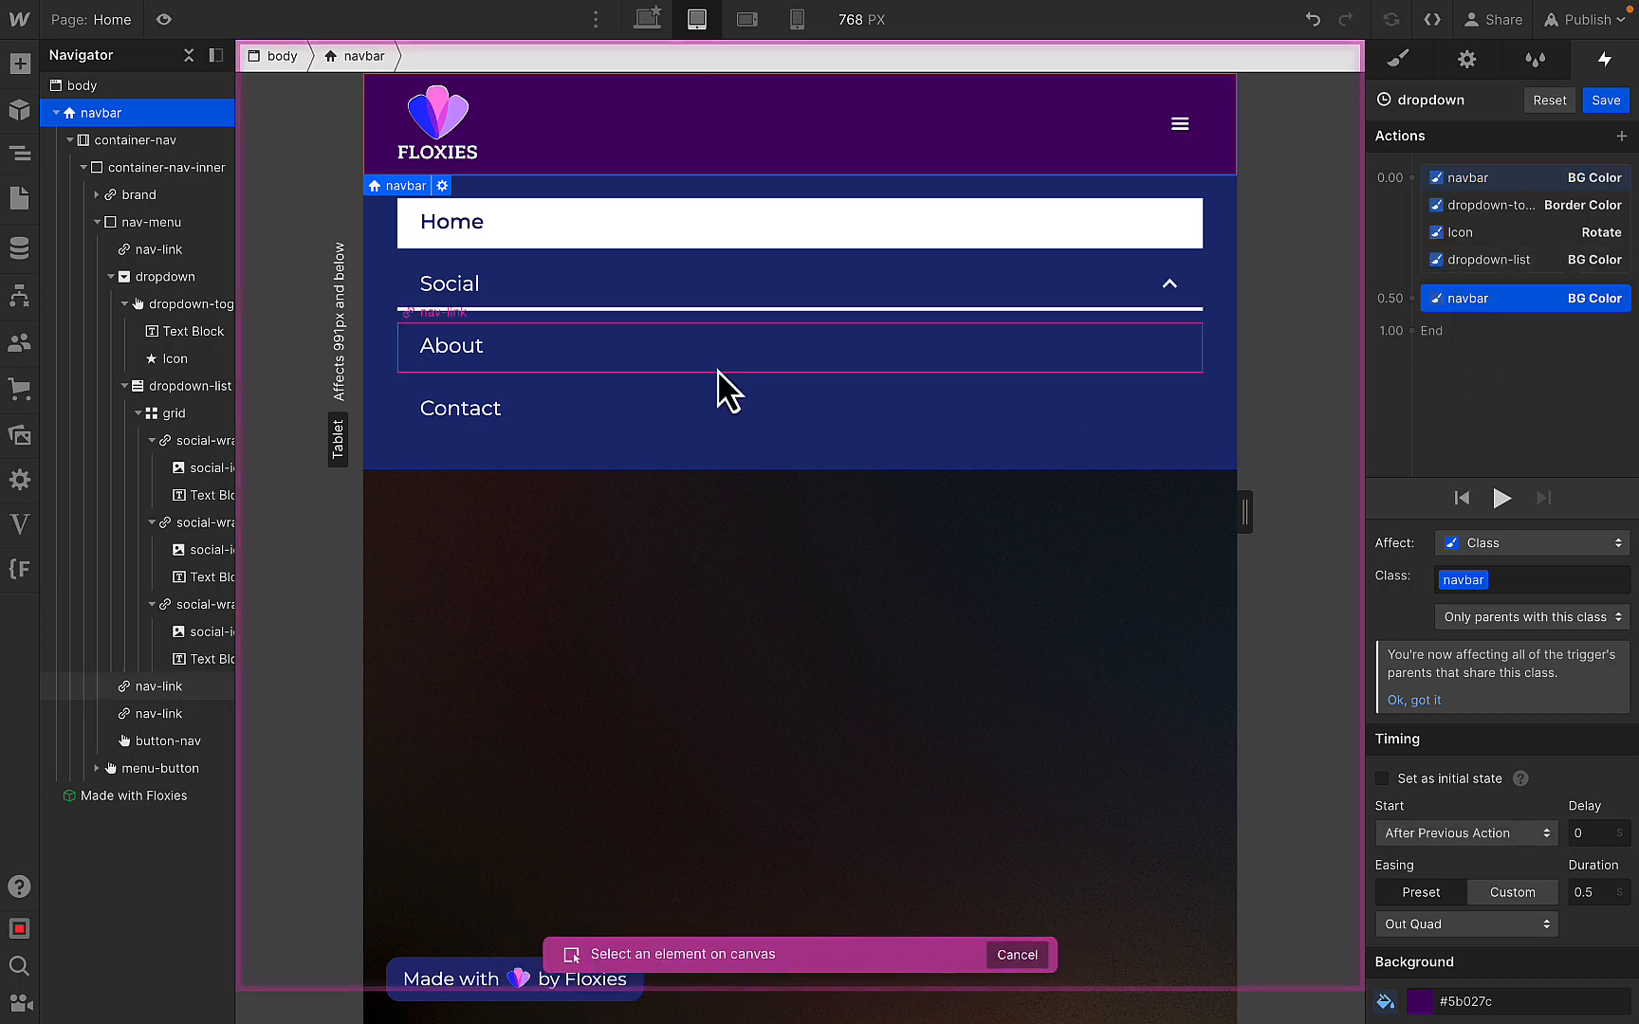
{"action": "left_click", "coordinate": [152, 389]}
{"action": "left_click_drag", "start_coordinate": [1551, 303], "coordinate": [1546, 261]}
{"action": "left_click", "coordinate": [1610, 102]}
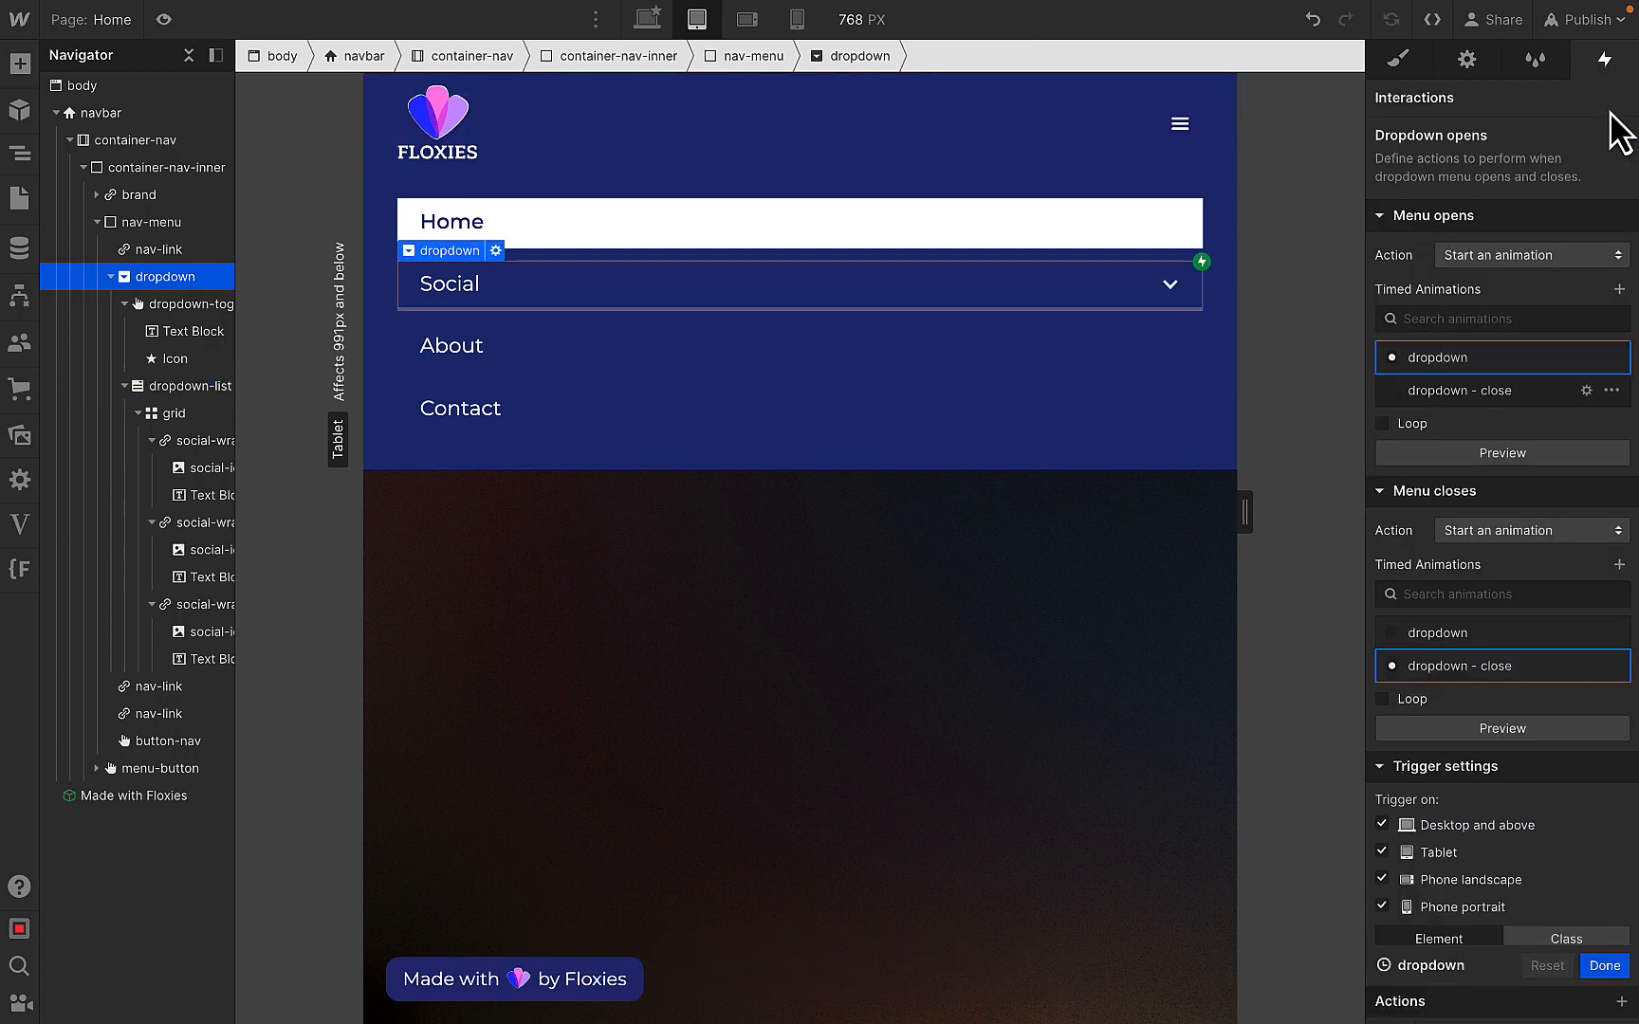
- Open the "dropdown - close" animation and duplicate its navbar BG Color action
{"action": "left_click", "coordinate": [1448, 669]}
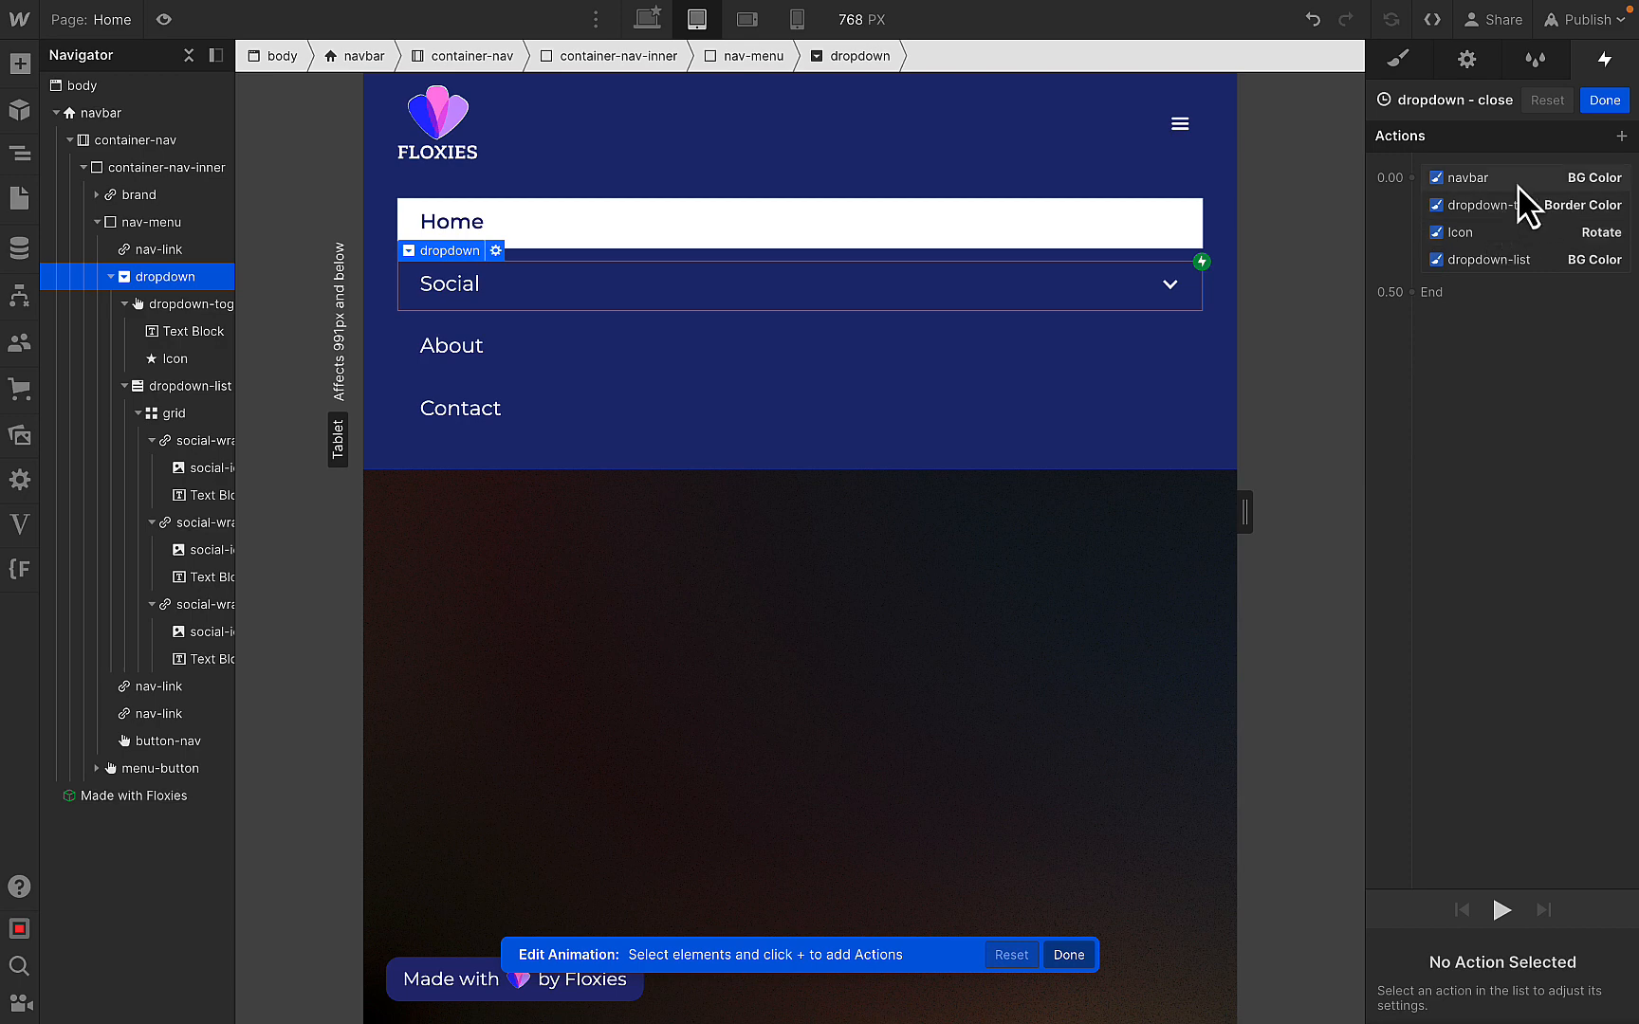
{"action": "left_click", "coordinate": [1522, 180]}
{"action": "right_click", "coordinate": [1529, 194]}
{"action": "left_click", "coordinate": [1529, 268]}
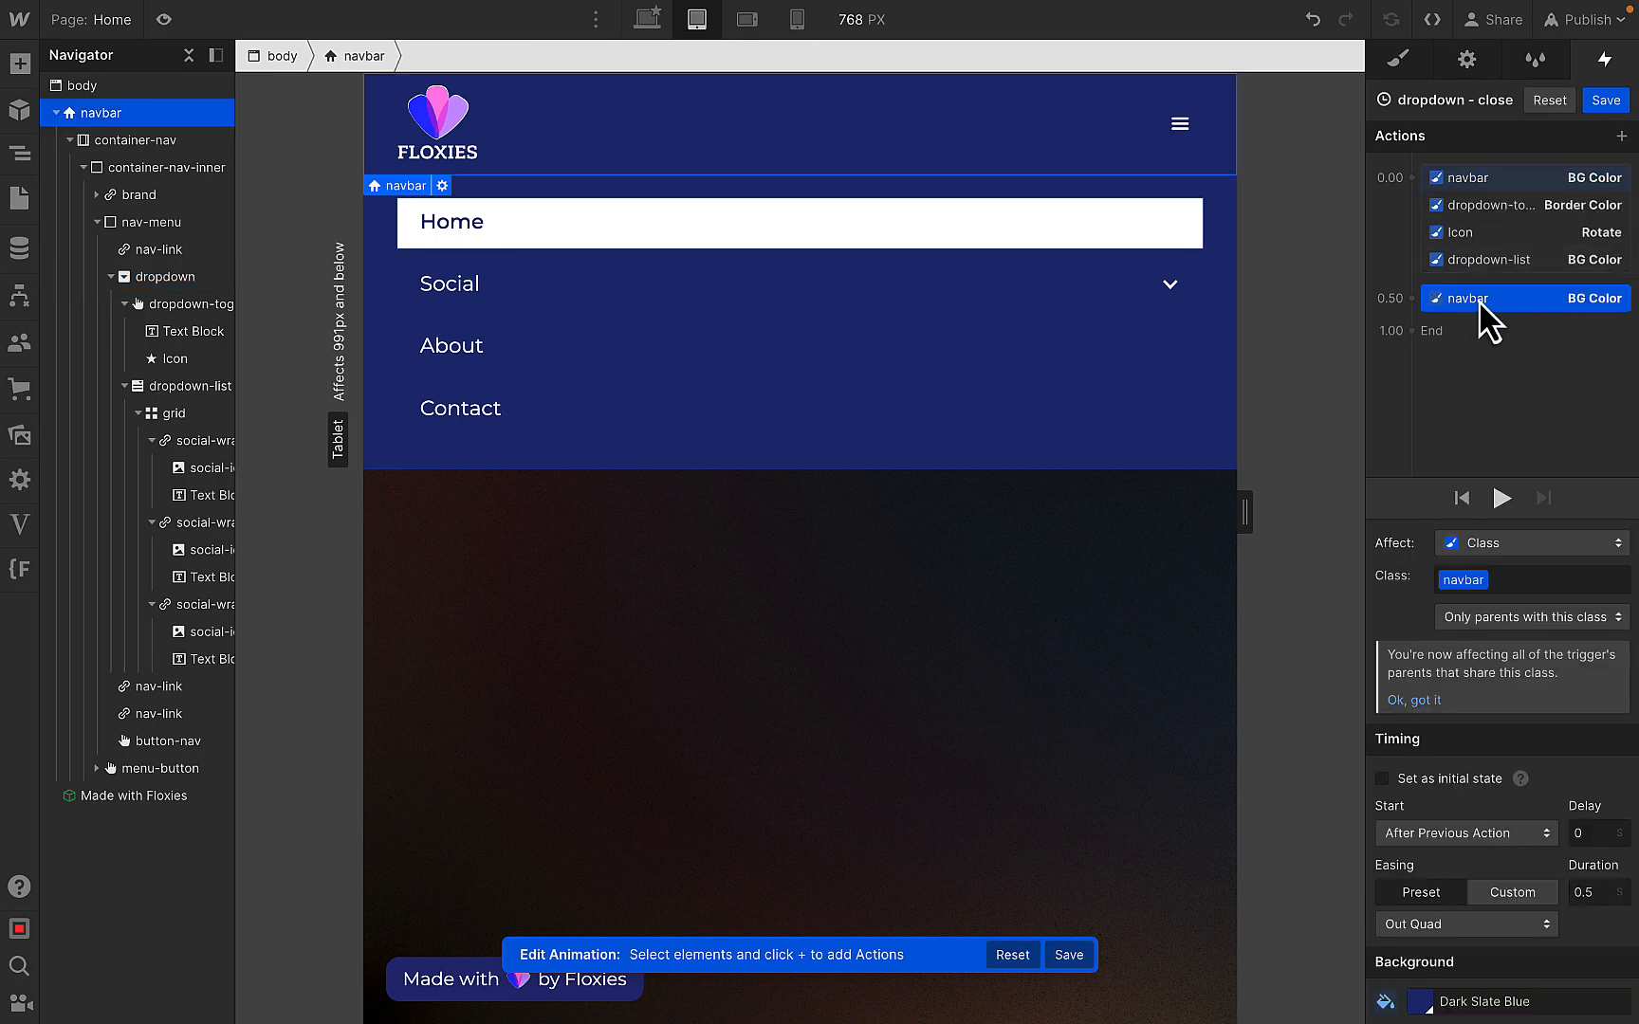
- Retarget the duplicated navbar BG Color action to the dropdown-list and group it with the actions at 0.00
{"action": "right_click", "coordinate": [1474, 304]}
{"action": "left_click", "coordinate": [1491, 363]}
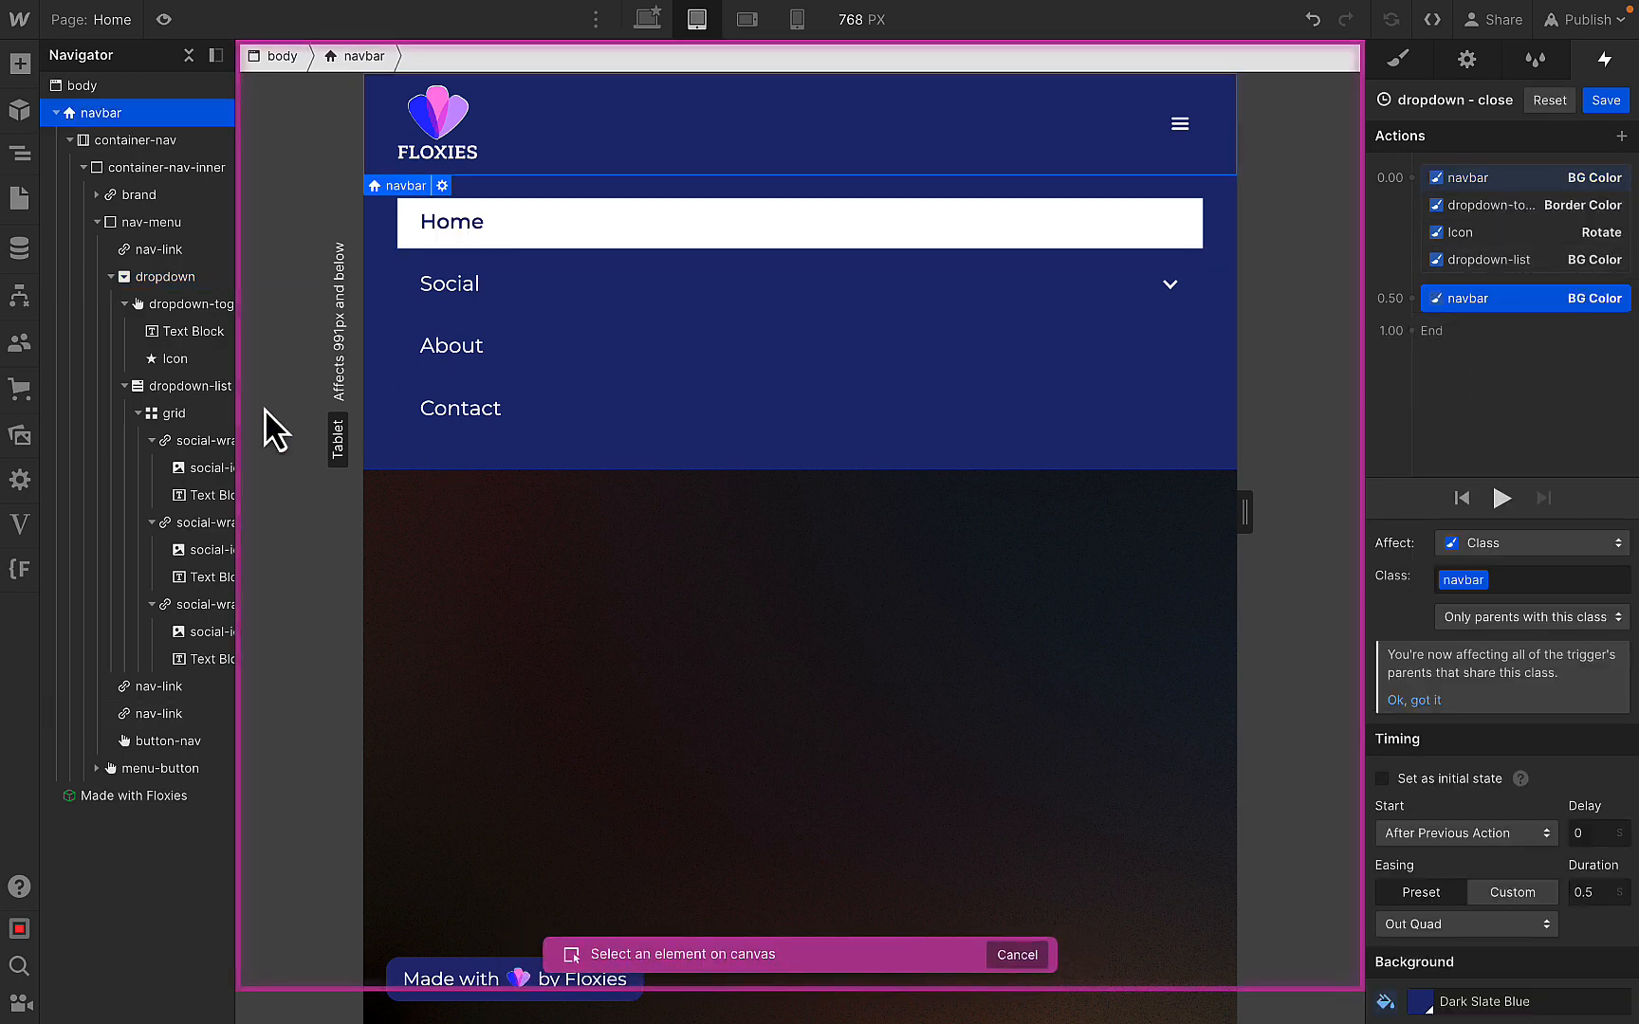
{"action": "left_click", "coordinate": [207, 388]}
{"action": "left_click_drag", "start_coordinate": [1481, 300], "coordinate": [1482, 266]}
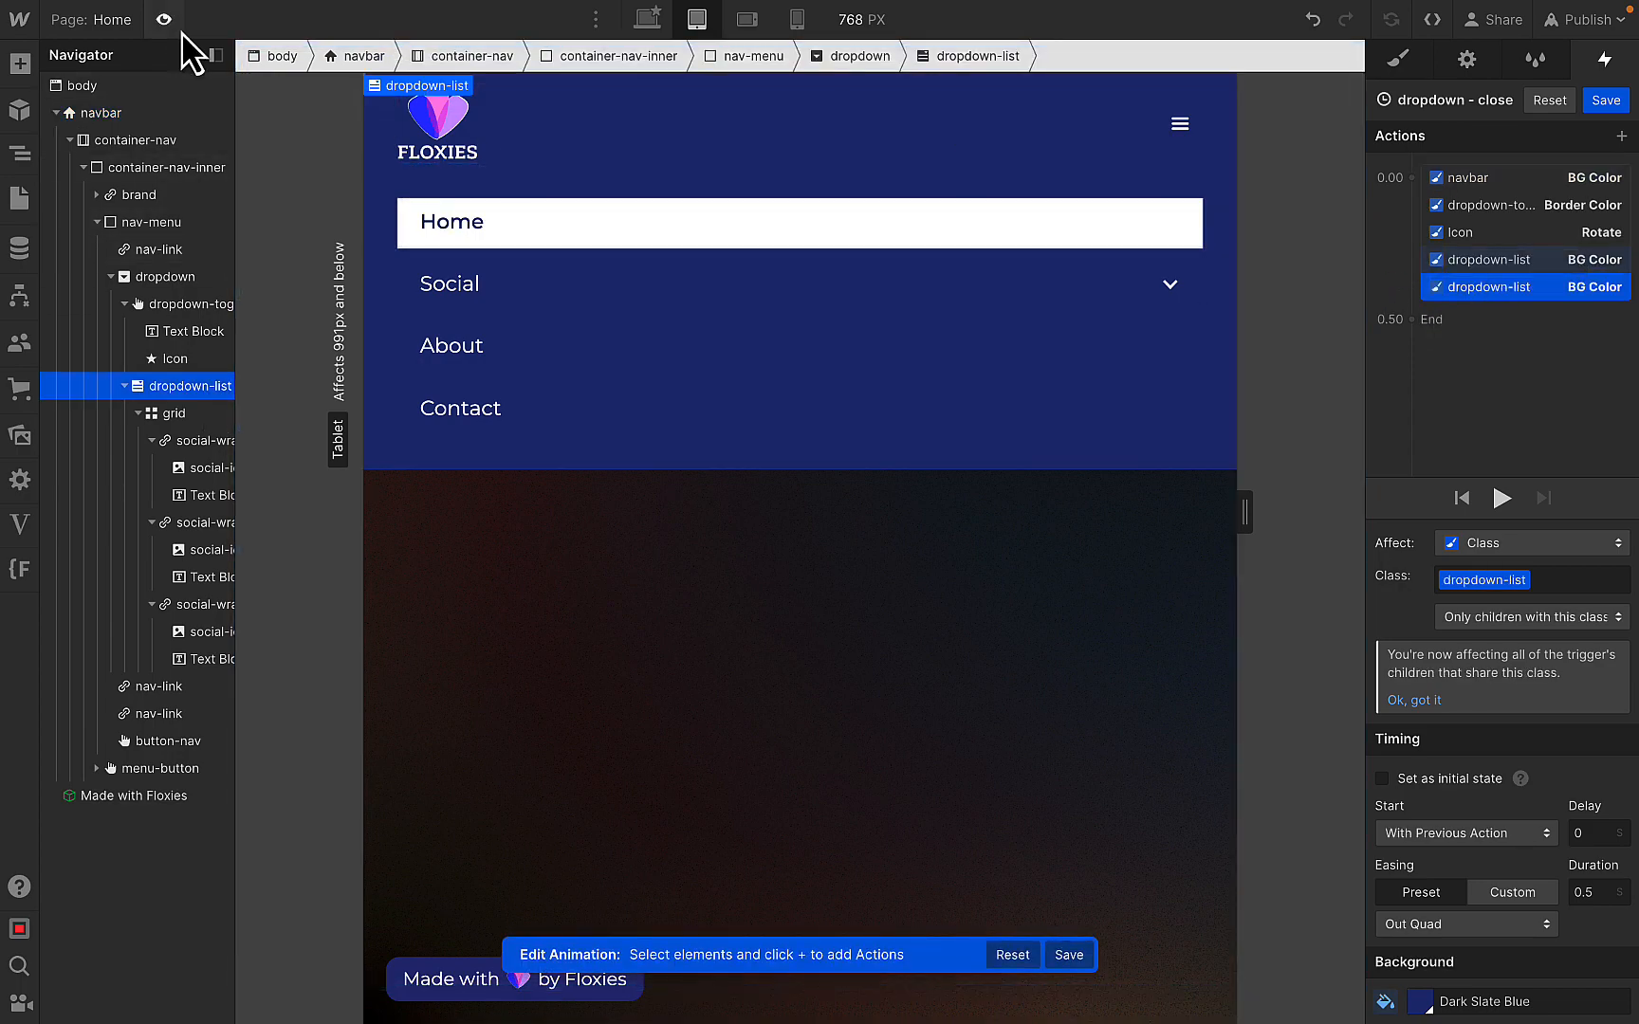
- Preview the tablet breakpoint and toggle the hamburger menu and Social dropdown to check the background colors
{"action": "left_click", "coordinate": [168, 27]}
{"action": "left_click", "coordinate": [1195, 98]}
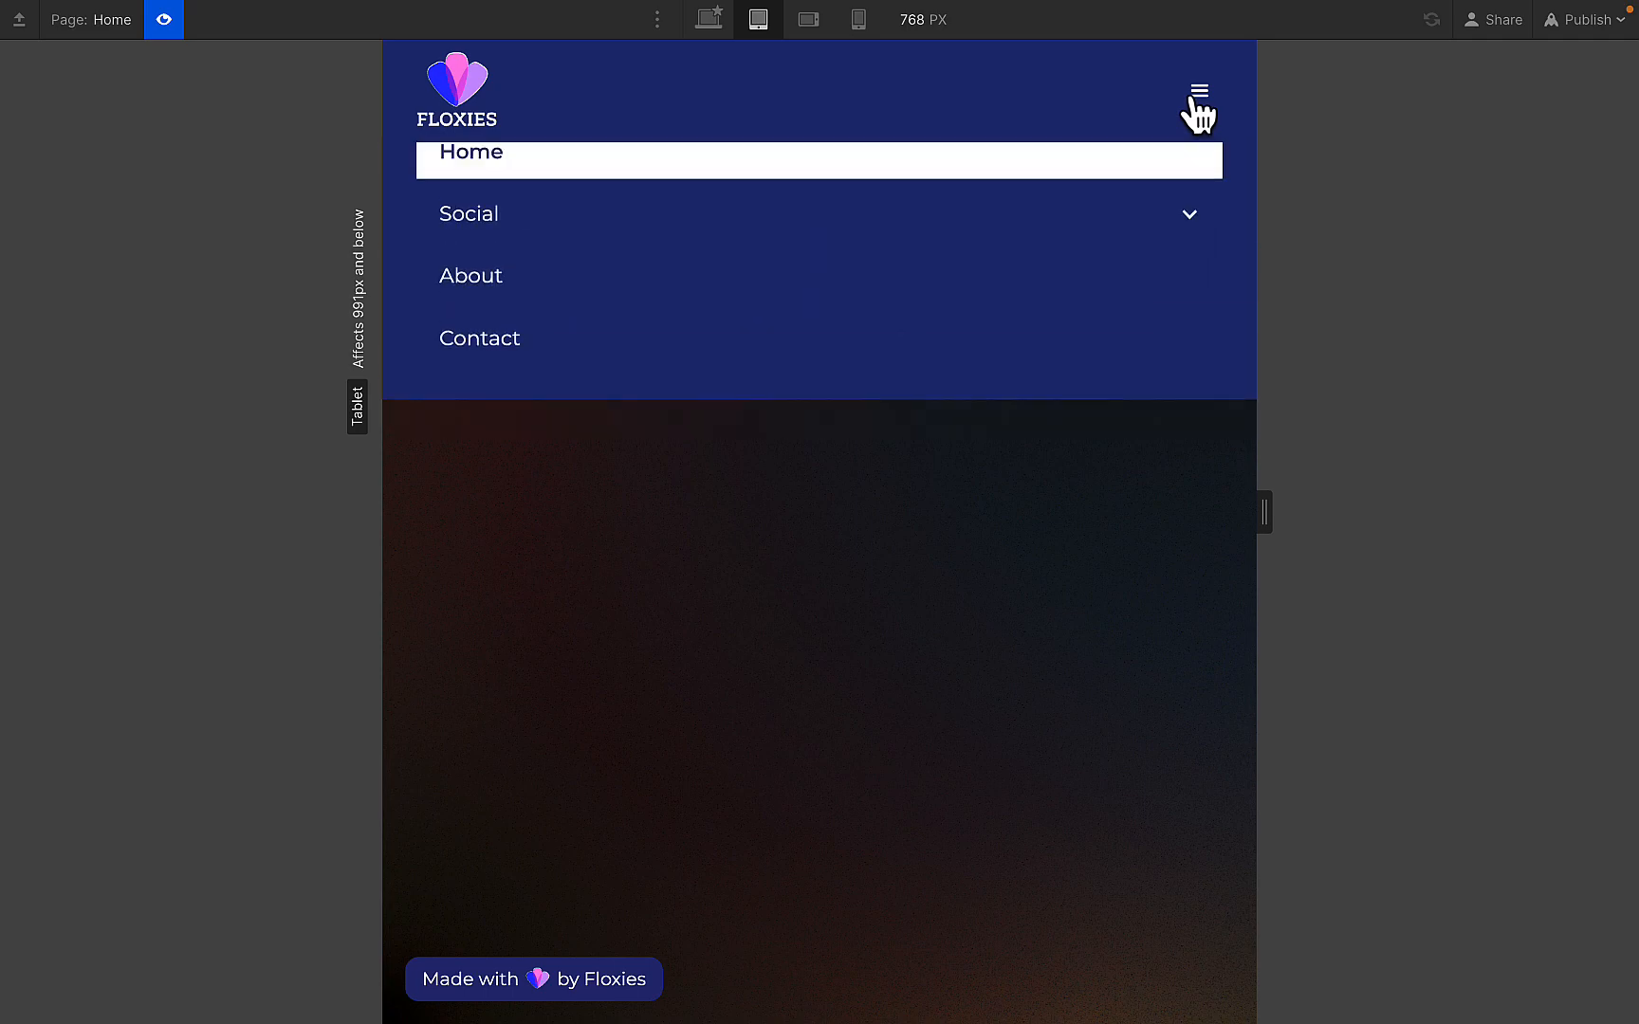
{"action": "left_click", "coordinate": [1195, 98]}
{"action": "left_click", "coordinate": [1051, 270]}
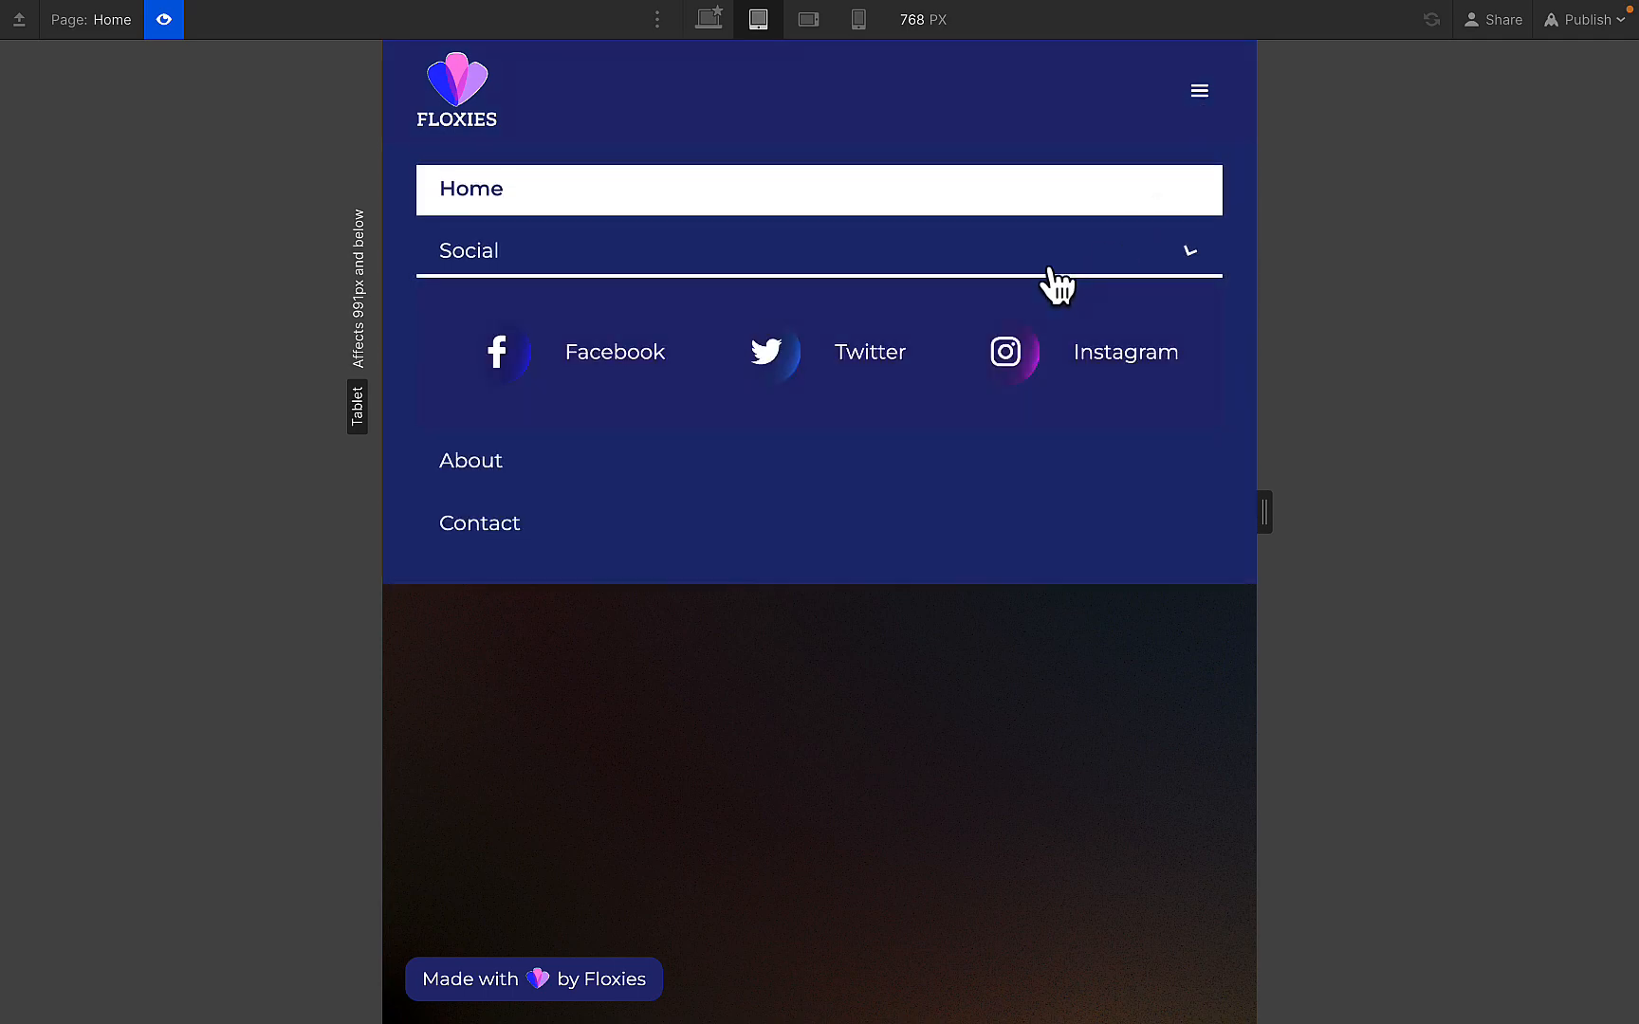
{"action": "left_click", "coordinate": [1051, 269]}
{"action": "left_click", "coordinate": [1050, 270]}
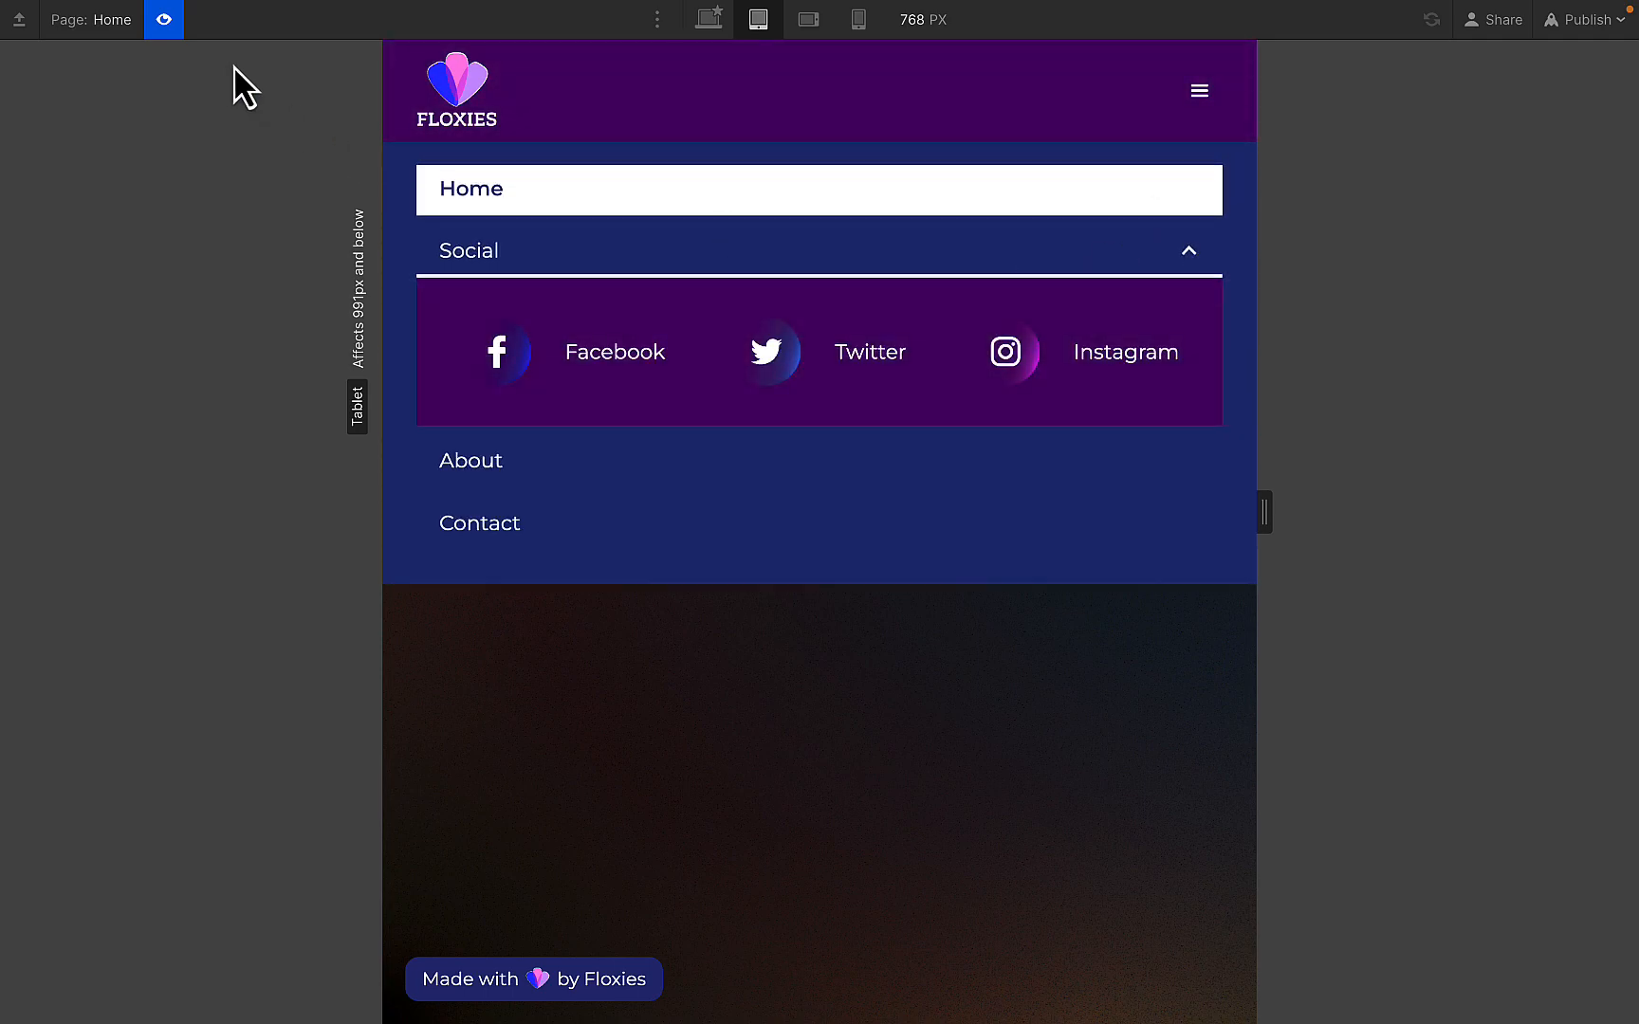
{"action": "left_click", "coordinate": [169, 25]}
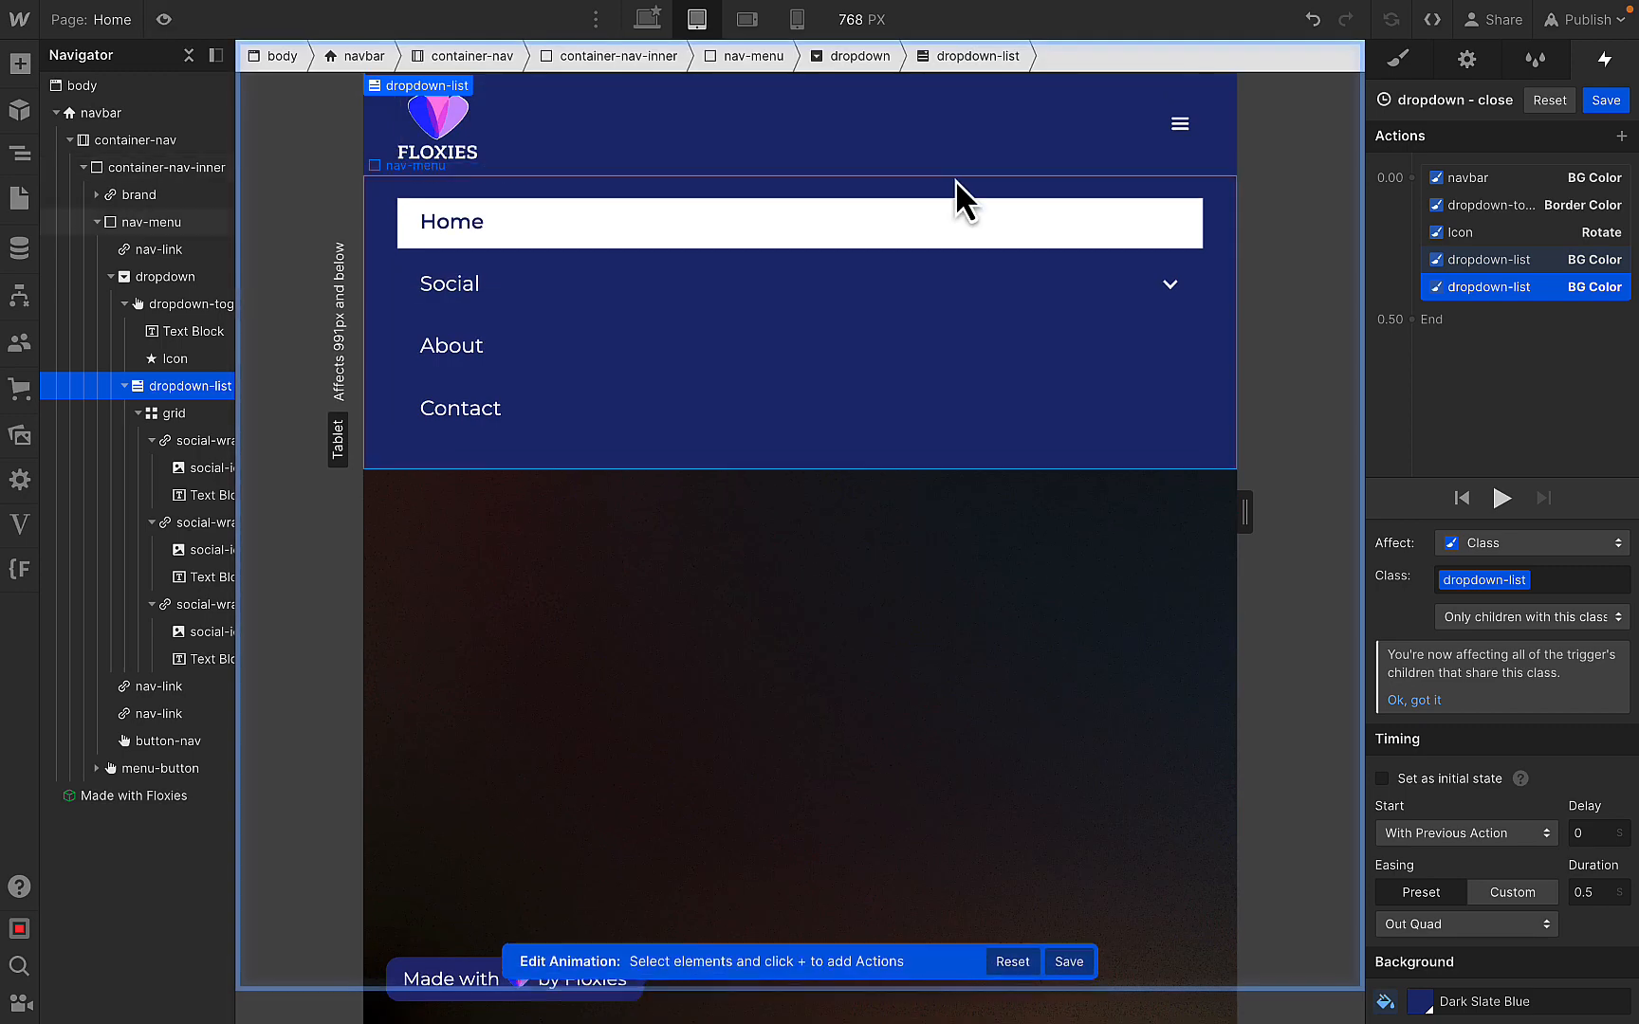
- Retarget the last dropdown-list BG Color action to the nav-menu and save the "dropdown - close" animation
{"action": "right_click", "coordinate": [1477, 294]}
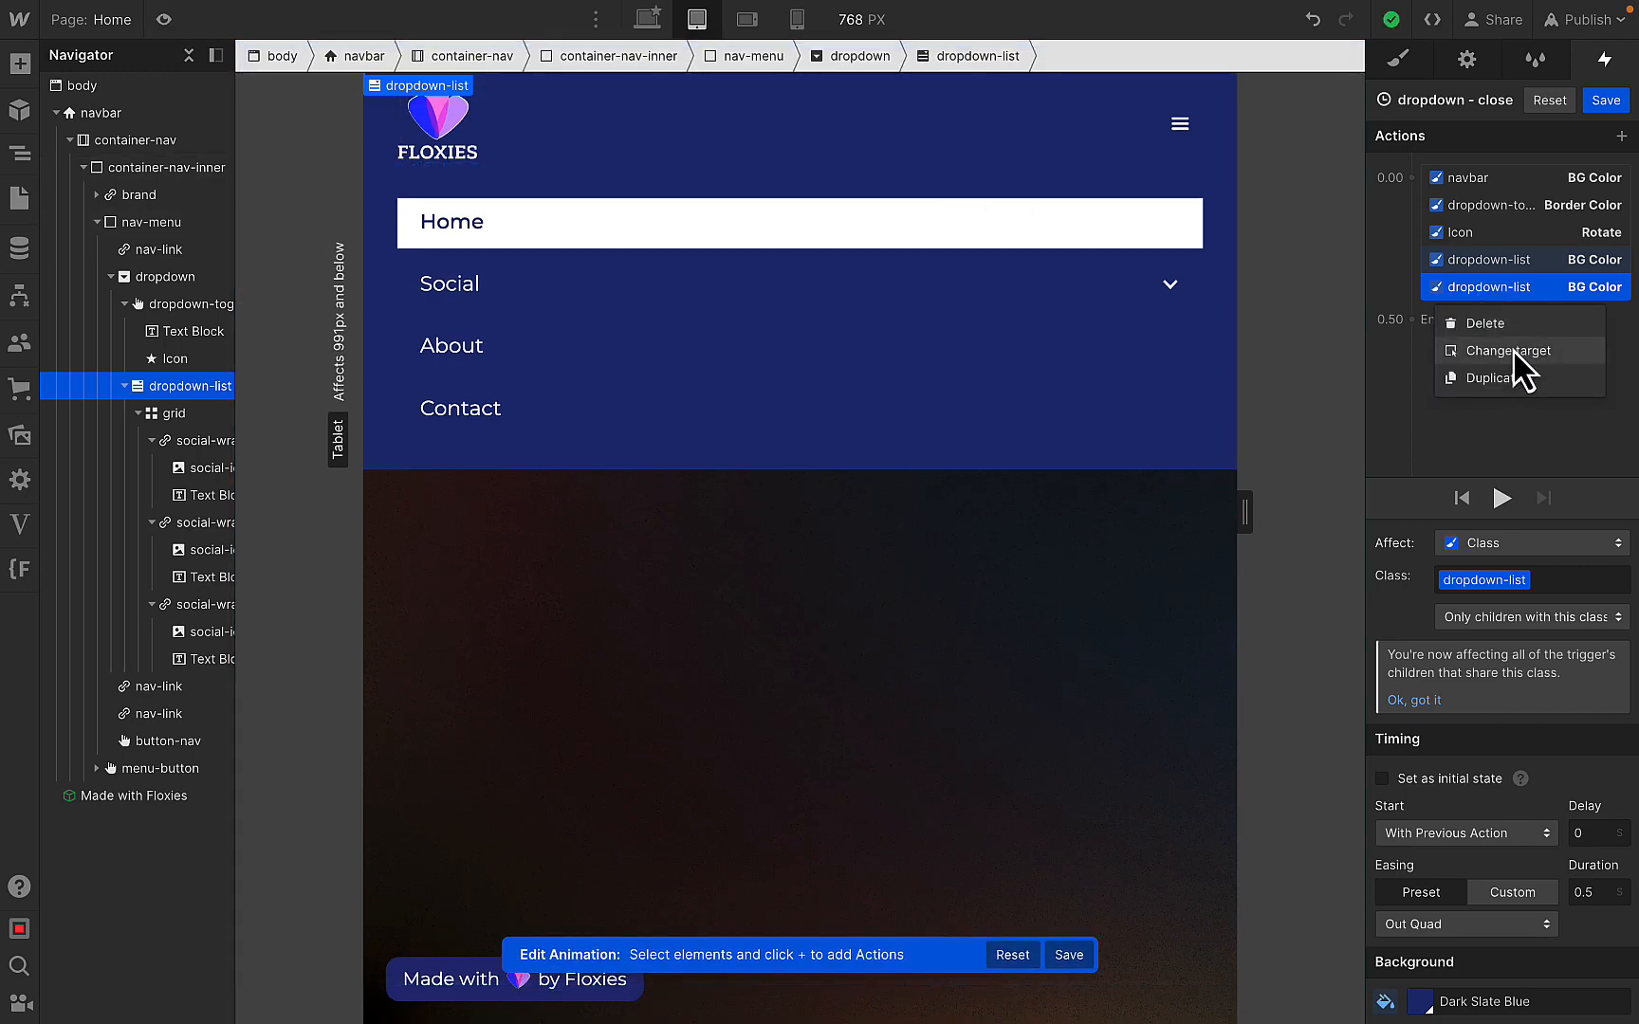
{"action": "left_click", "coordinate": [1512, 350]}
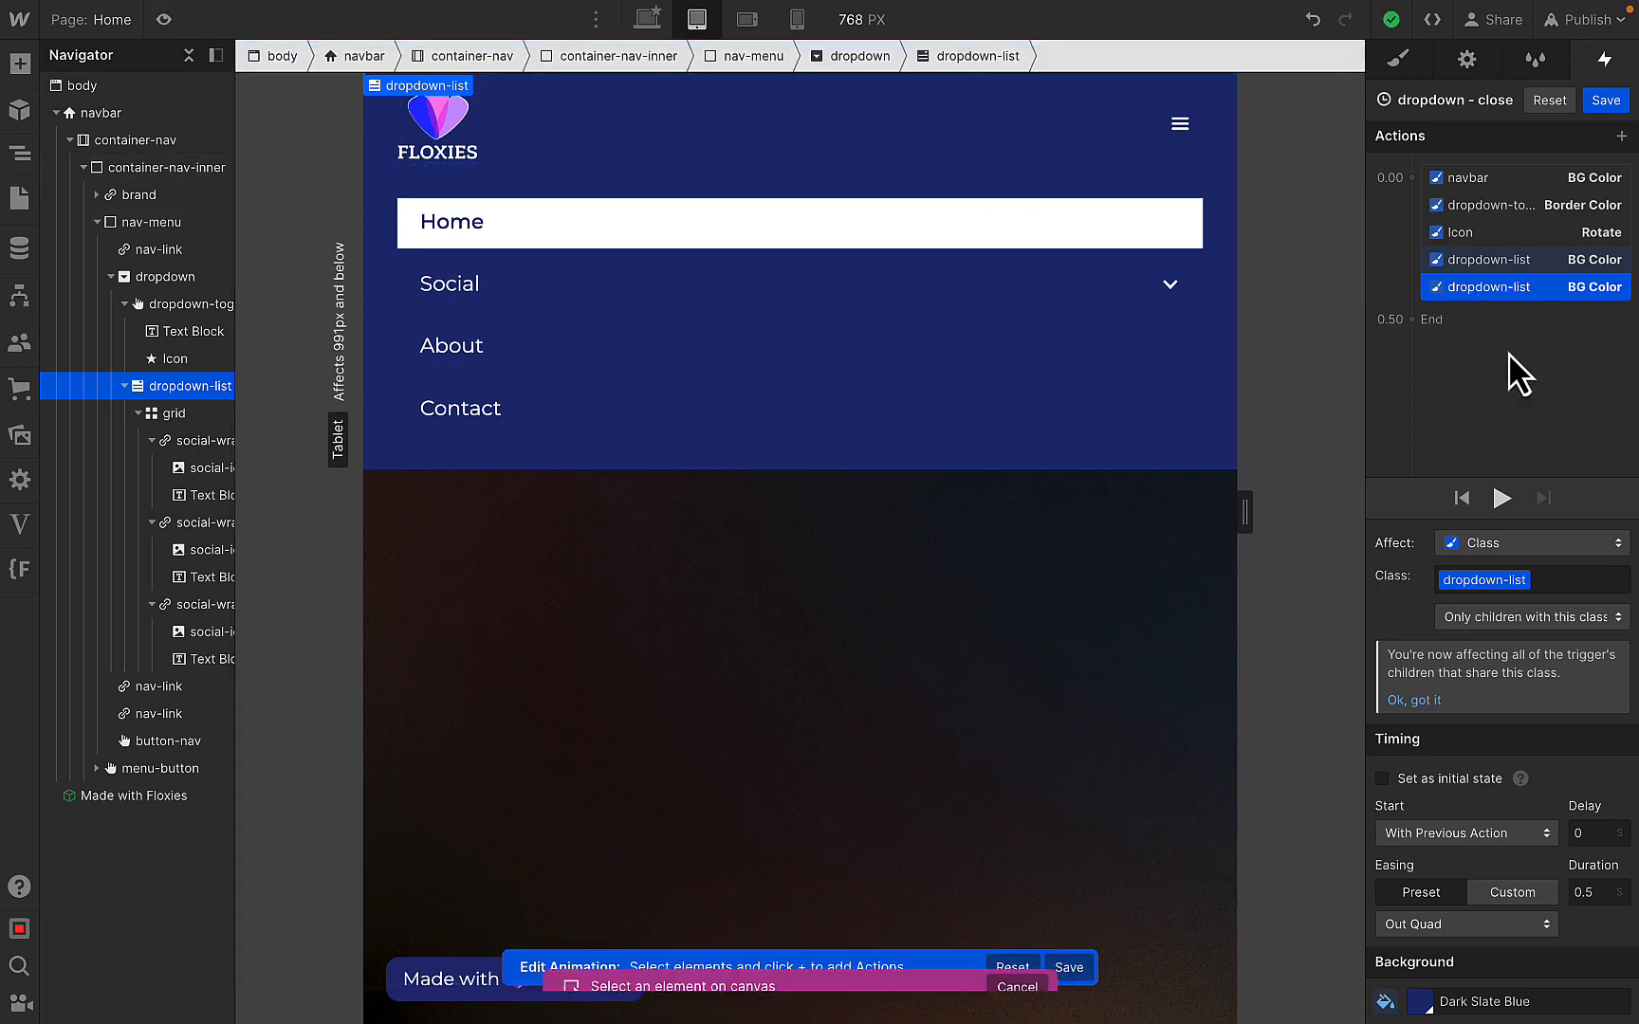
{"action": "left_click", "coordinate": [1204, 195]}
{"action": "left_click", "coordinate": [1605, 101]}
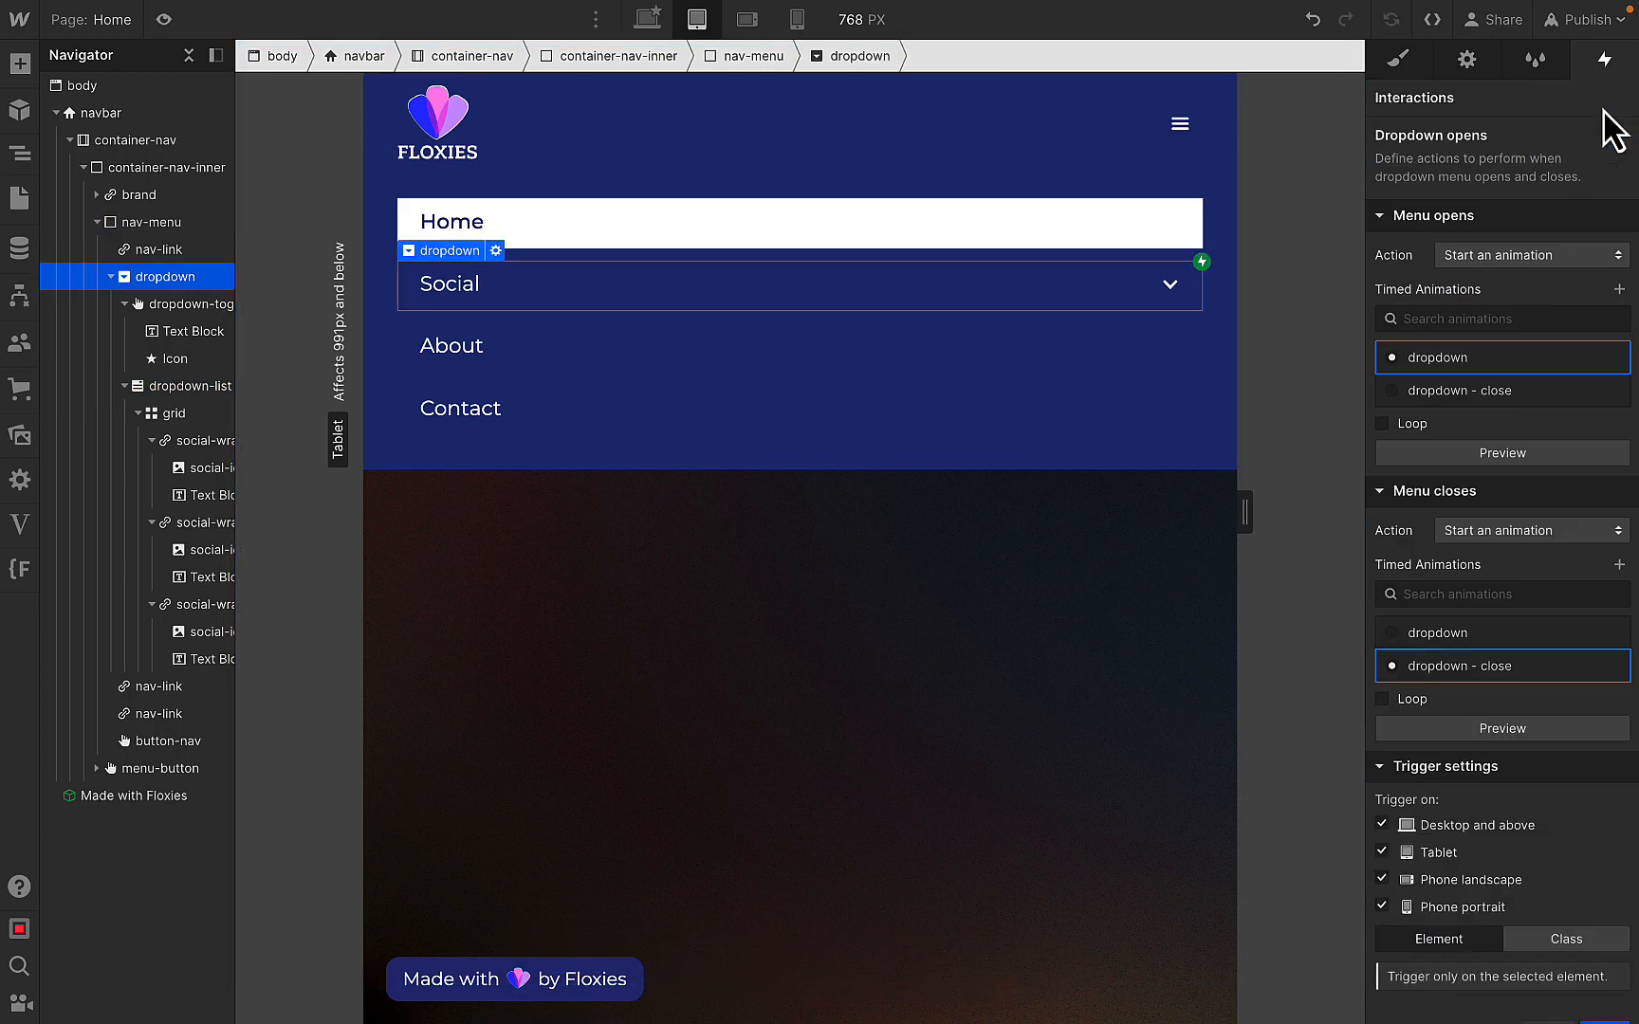
- In the "dropdown" opening animation, retarget the last dropdown-list BG Color action to the nav-menu and finish editing
{"action": "left_click", "coordinate": [1511, 361]}
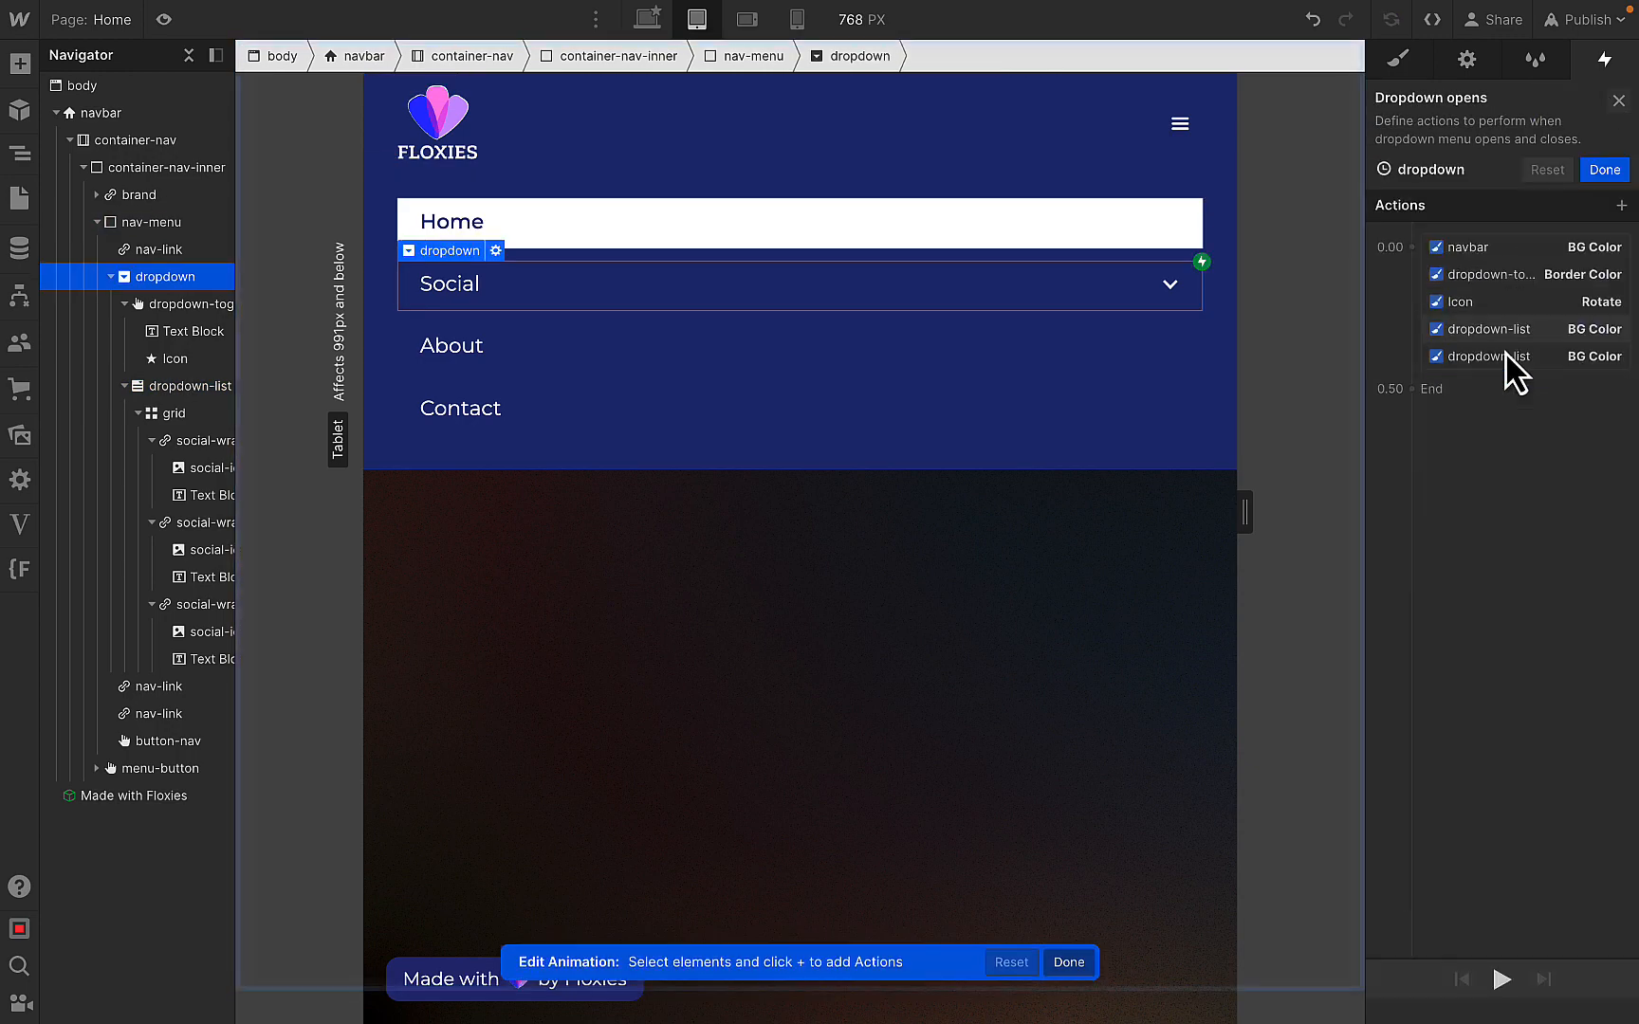
{"action": "left_click", "coordinate": [1475, 306]}
{"action": "right_click", "coordinate": [1474, 306]}
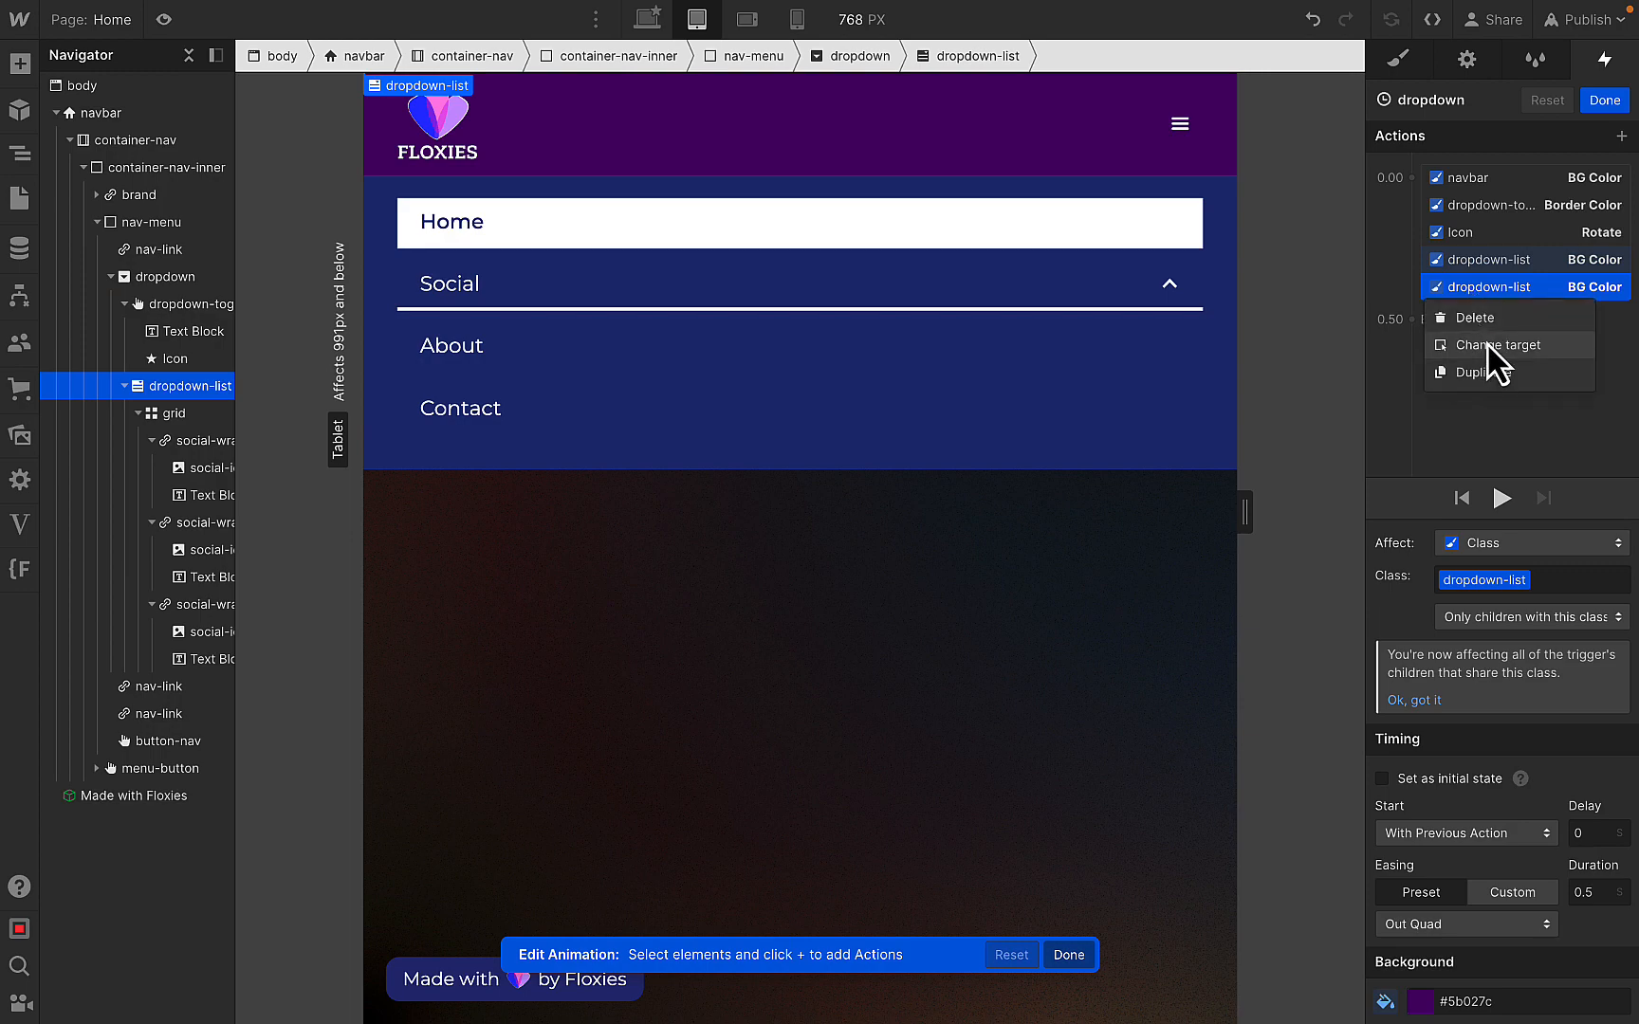
{"action": "left_click", "coordinate": [1474, 357]}
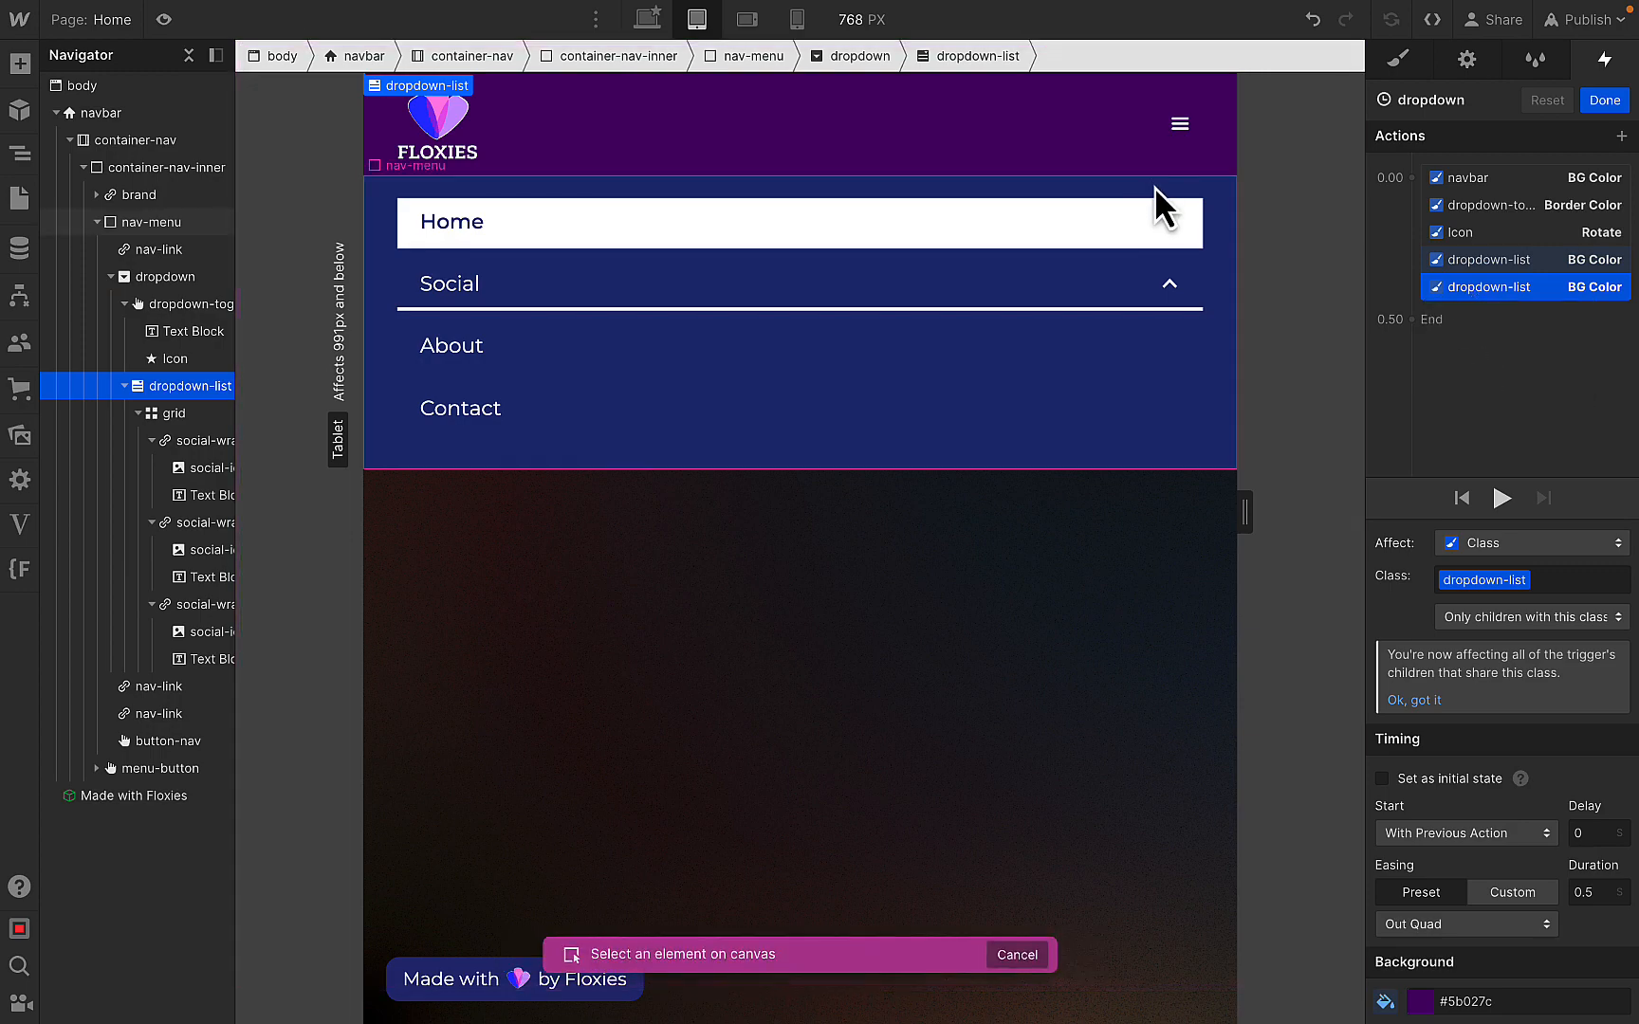
{"action": "left_click", "coordinate": [1153, 186]}
{"action": "left_click", "coordinate": [1605, 99]}
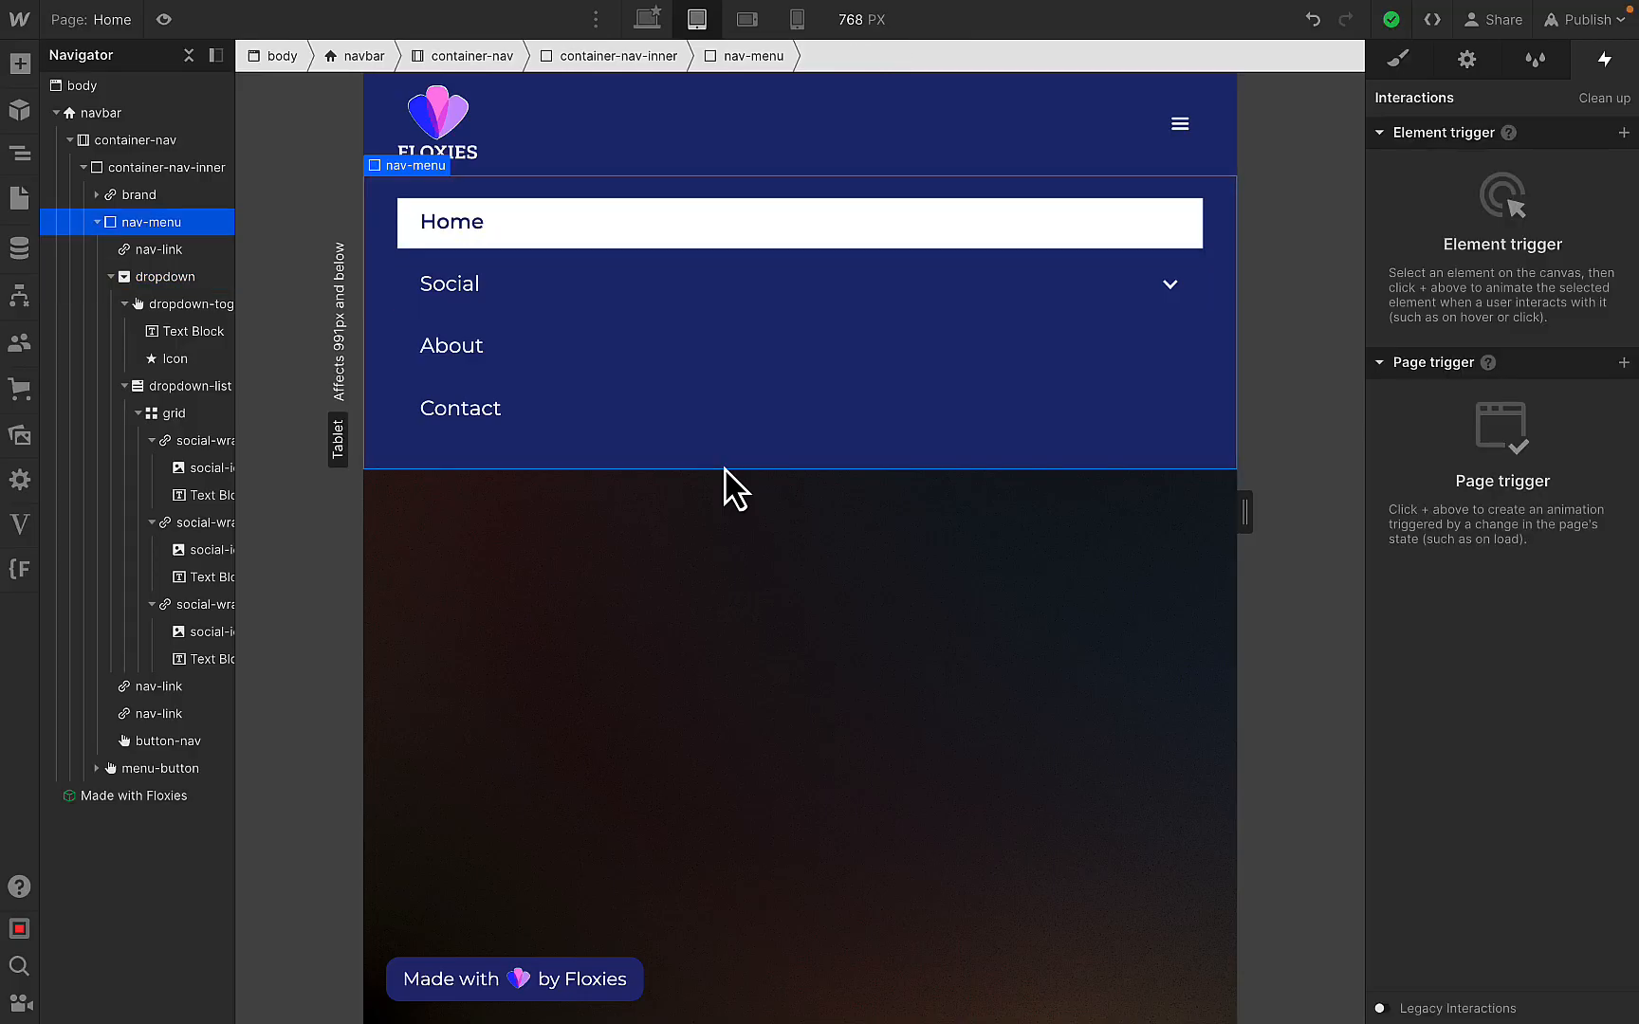
- Preview the tablet menu, open and close the Social dropdown repeatedly to check its animation, and collapse the hamburger menu
{"action": "left_click", "coordinate": [163, 19]}
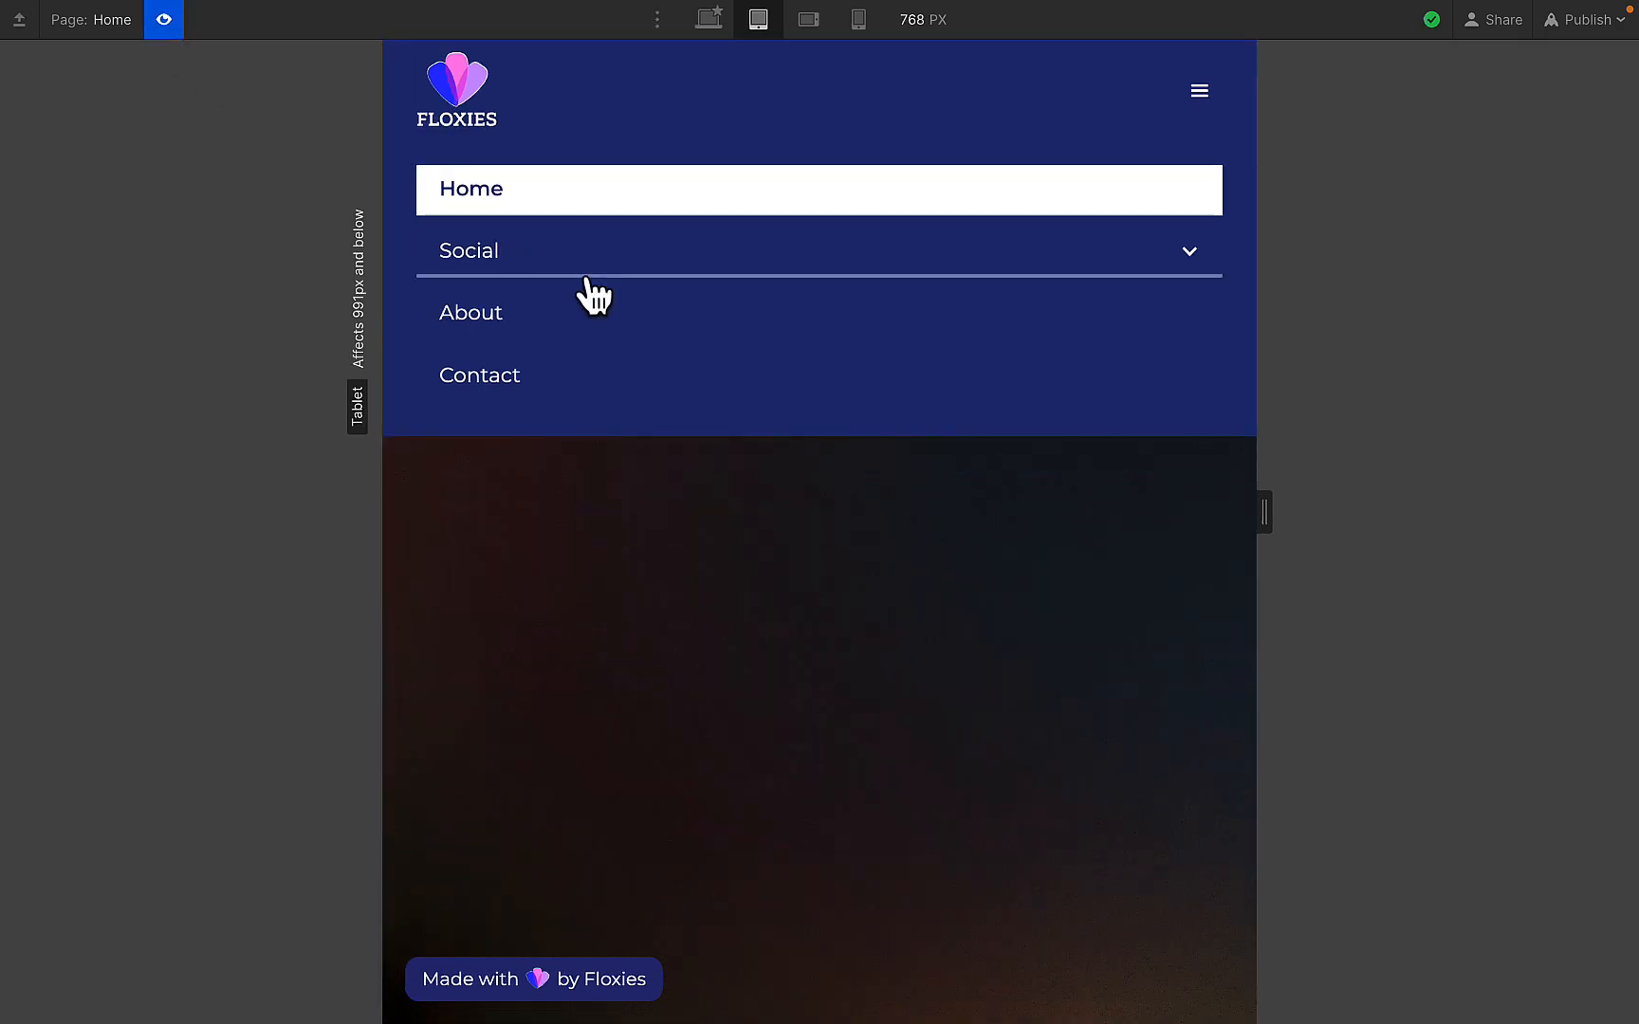
{"action": "left_click", "coordinate": [965, 275]}
{"action": "left_click", "coordinate": [965, 277]}
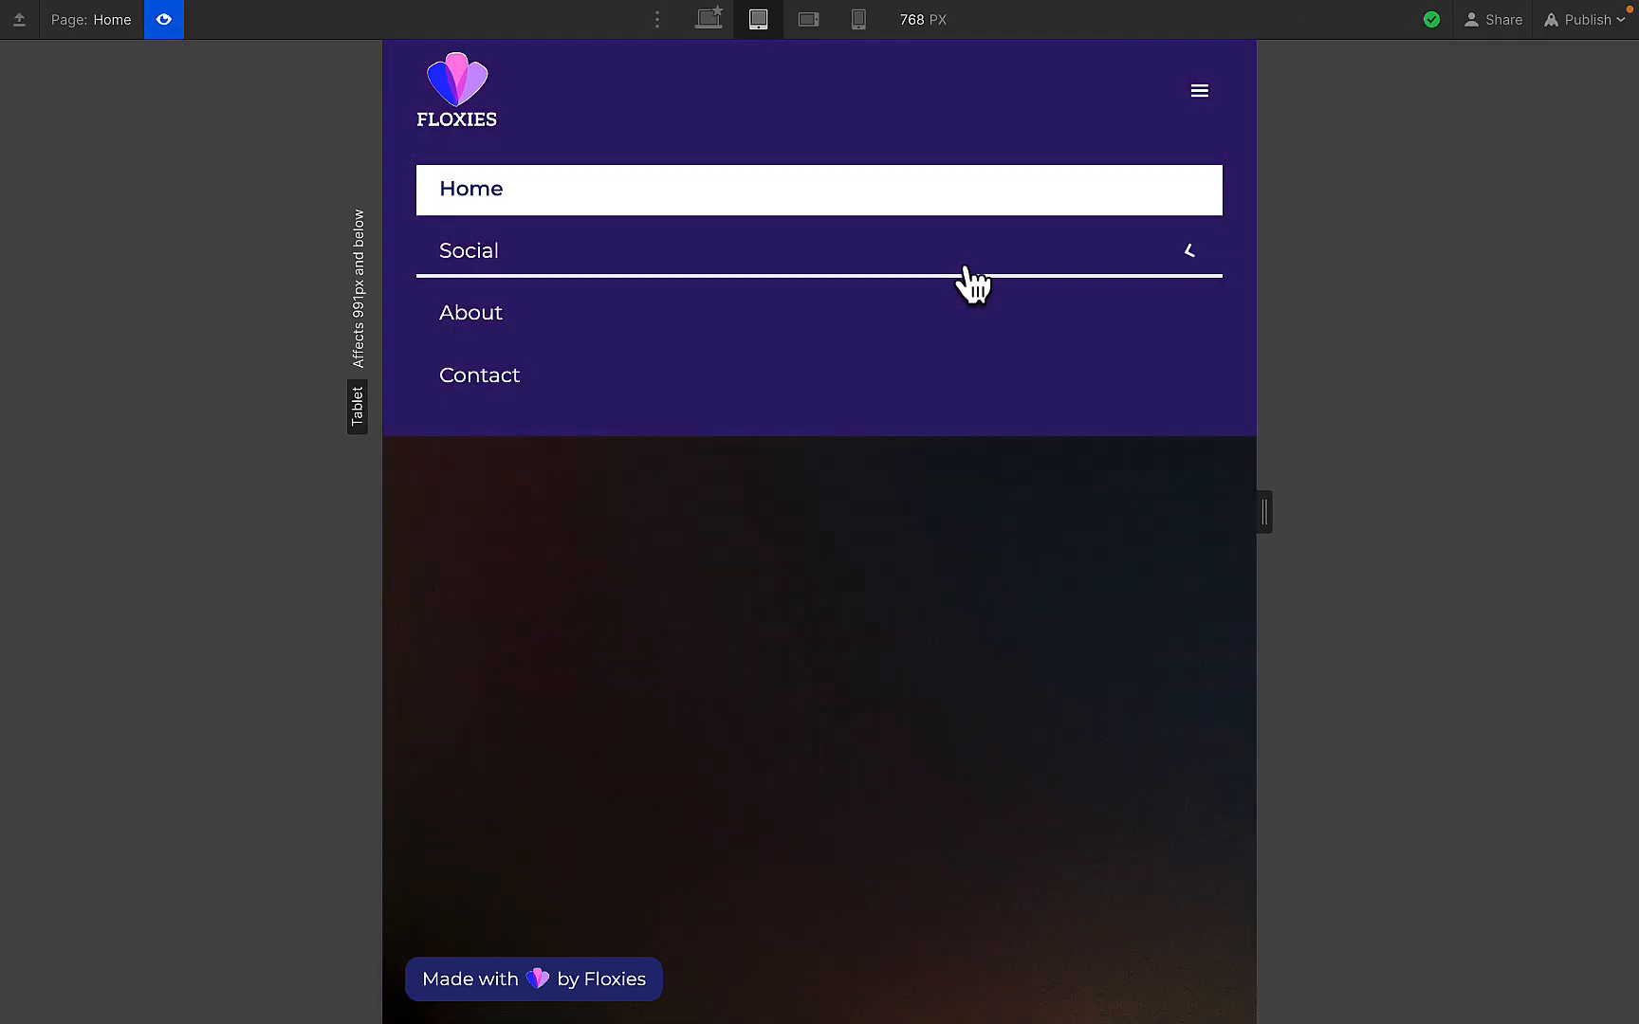
{"action": "left_click", "coordinate": [966, 277]}
{"action": "left_click", "coordinate": [966, 278]}
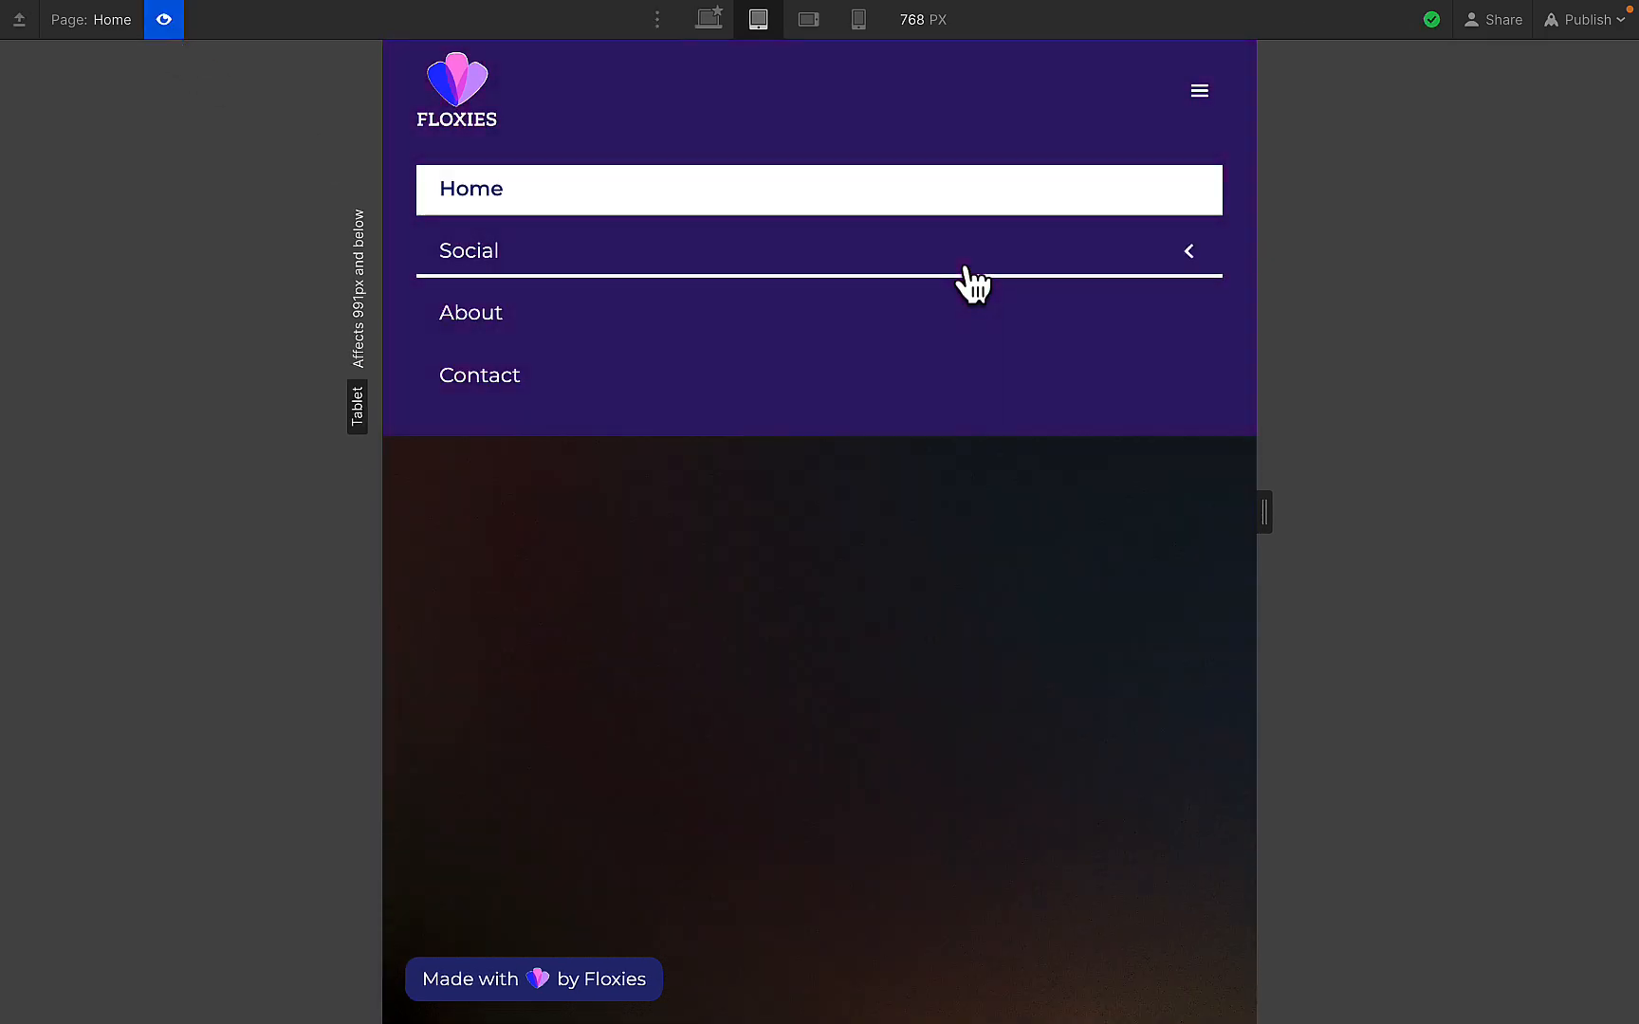
{"action": "left_click", "coordinate": [1201, 87]}
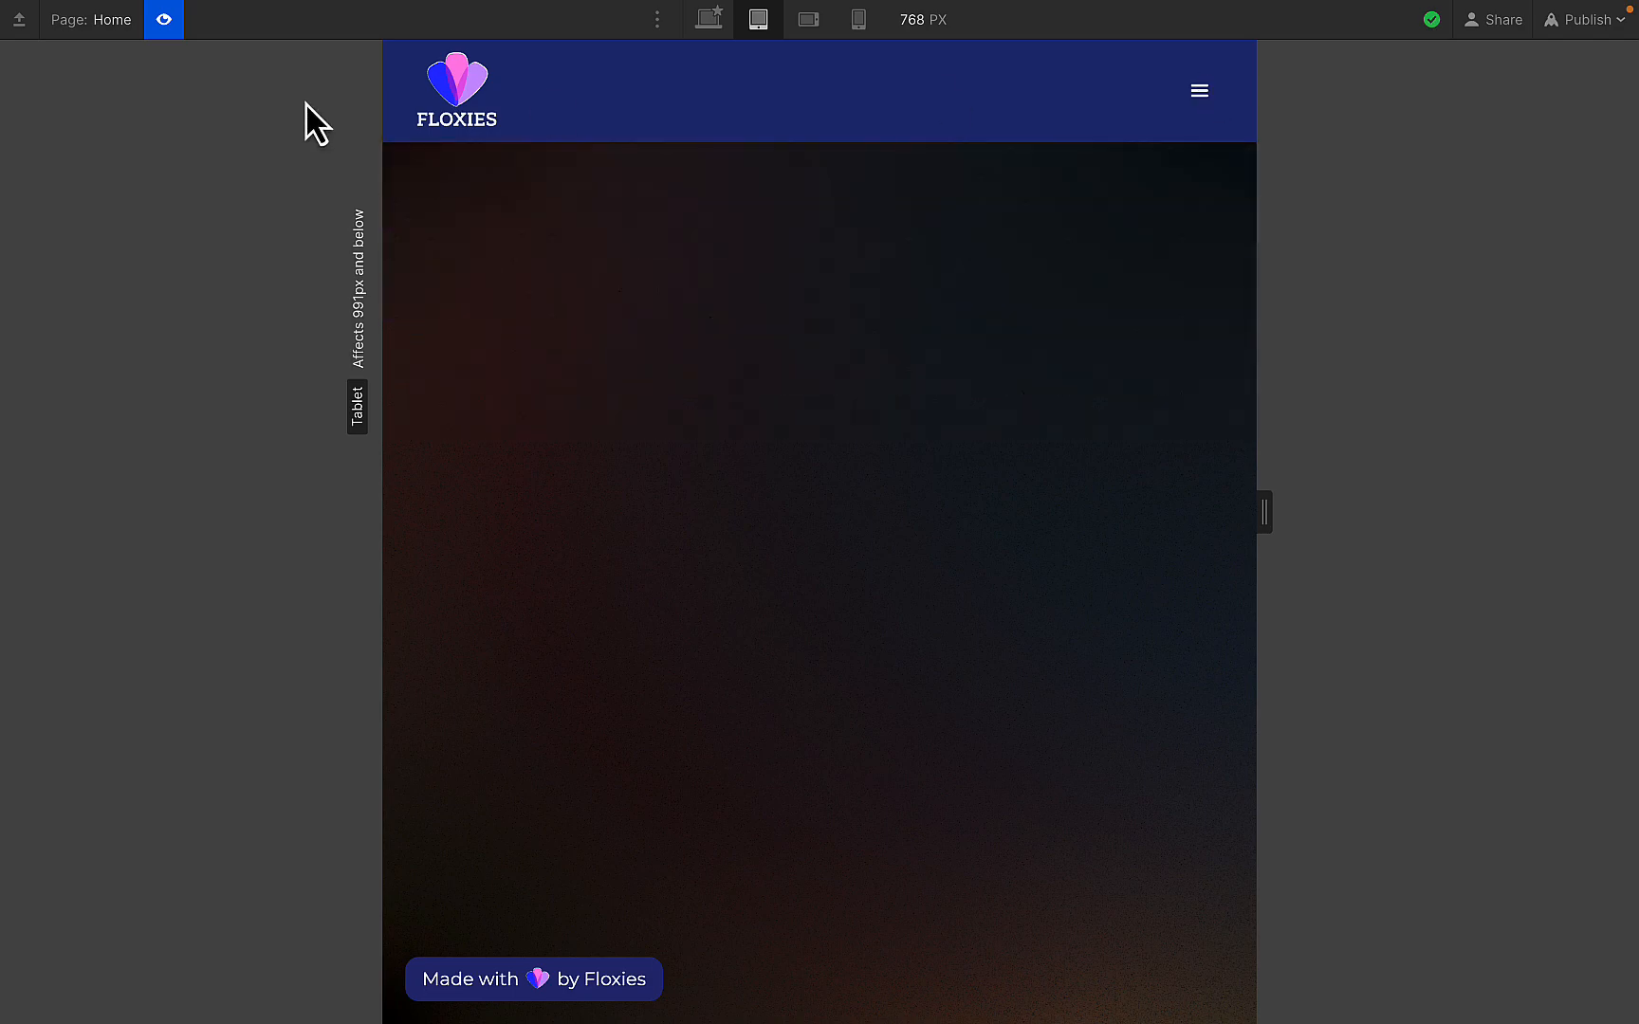
- Preview the mobile landscape breakpoint and toggle the hamburger menu to check the animated menu
{"action": "left_click", "coordinate": [805, 26]}
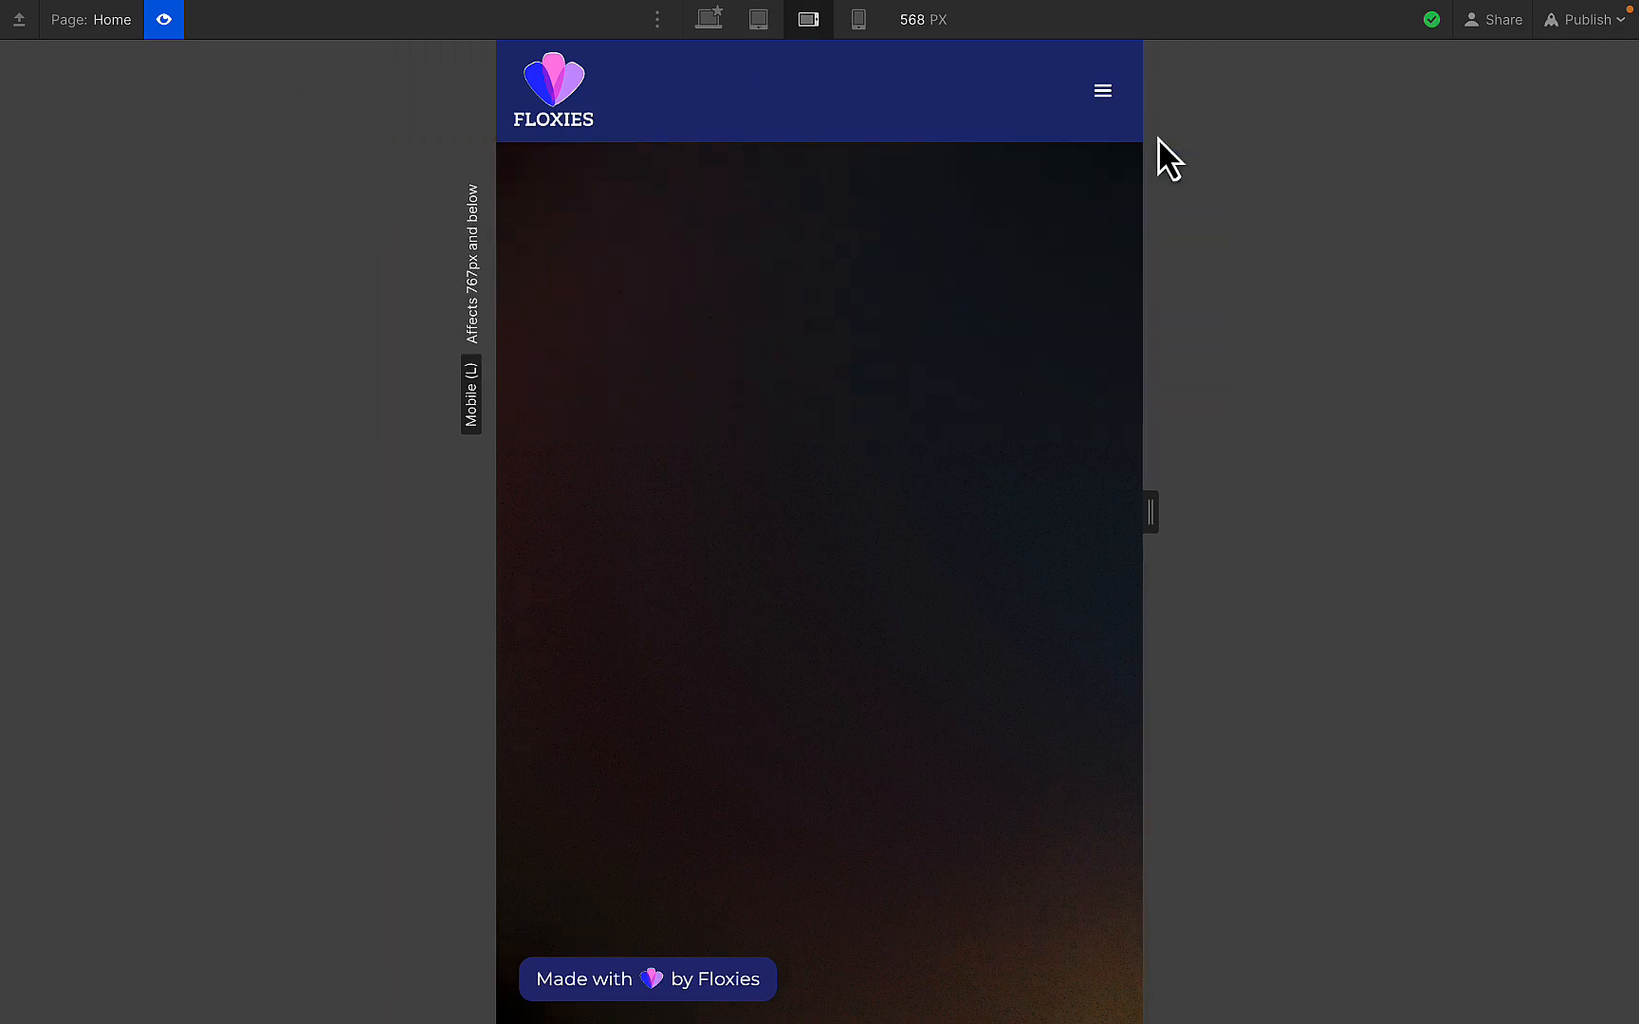
{"action": "left_click", "coordinate": [1100, 94]}
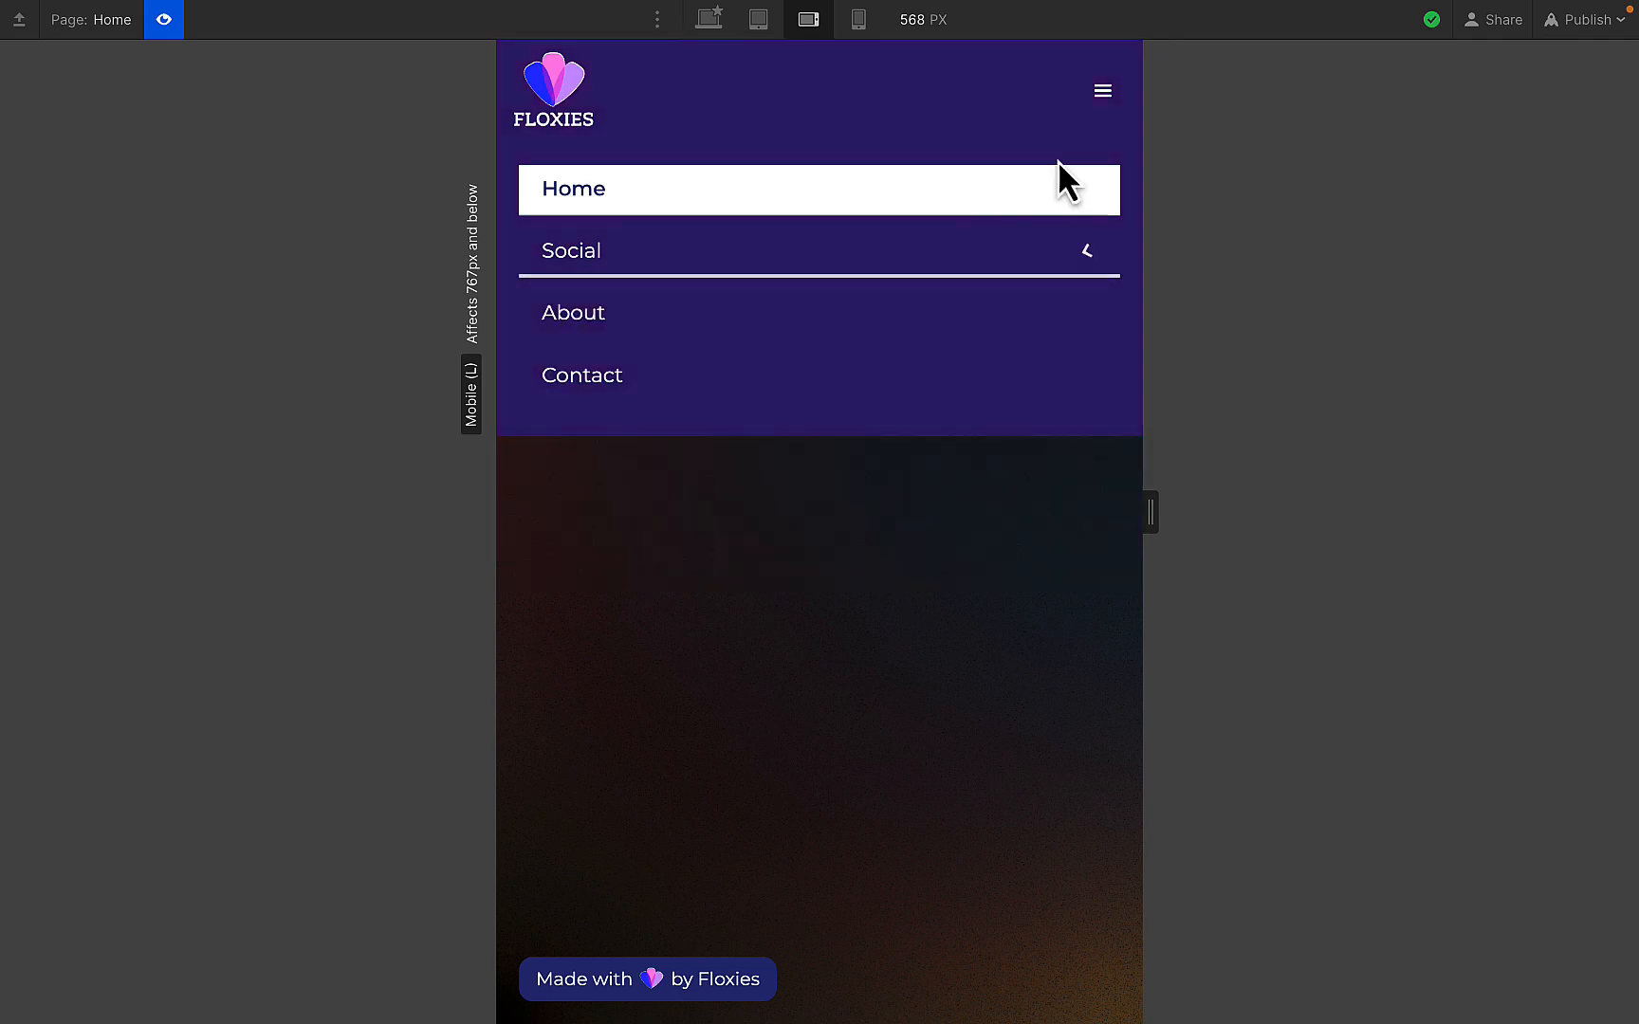
{"action": "left_click", "coordinate": [1100, 95]}
{"action": "left_click", "coordinate": [1101, 95]}
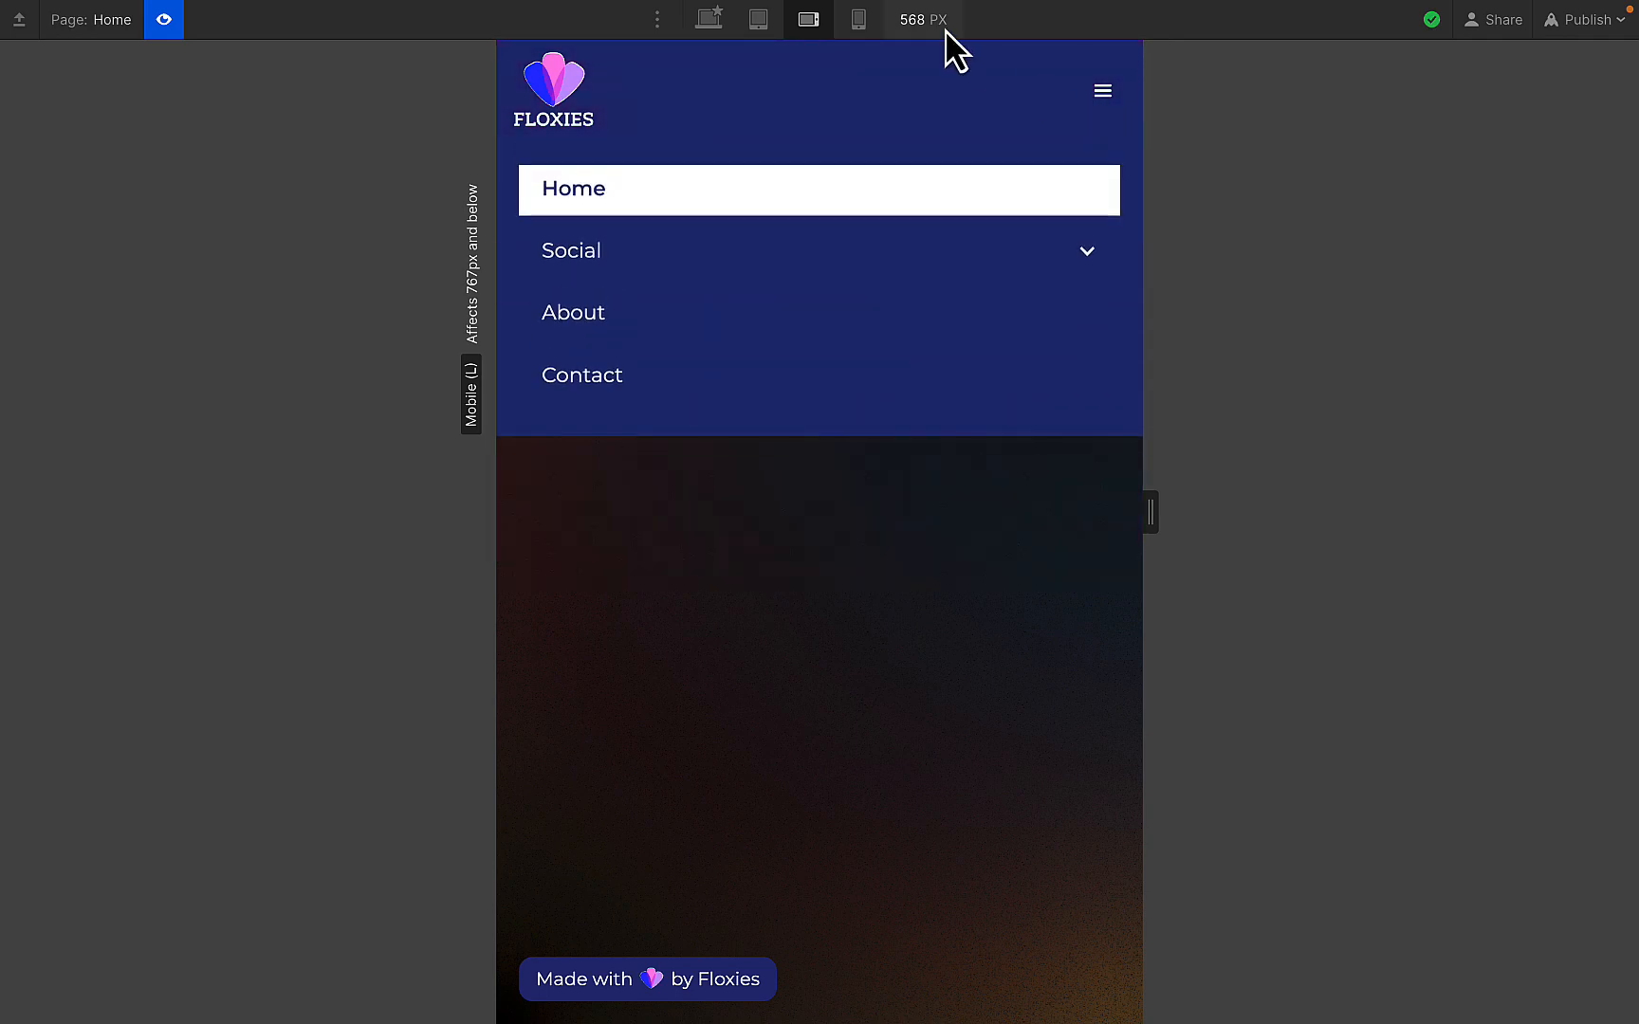
- Preview the mobile portrait breakpoint and expand the hamburger menu and Social dropdown to check the stacked social links
{"action": "left_click", "coordinate": [859, 21]}
{"action": "left_click", "coordinate": [950, 87]}
{"action": "left_click", "coordinate": [948, 93]}
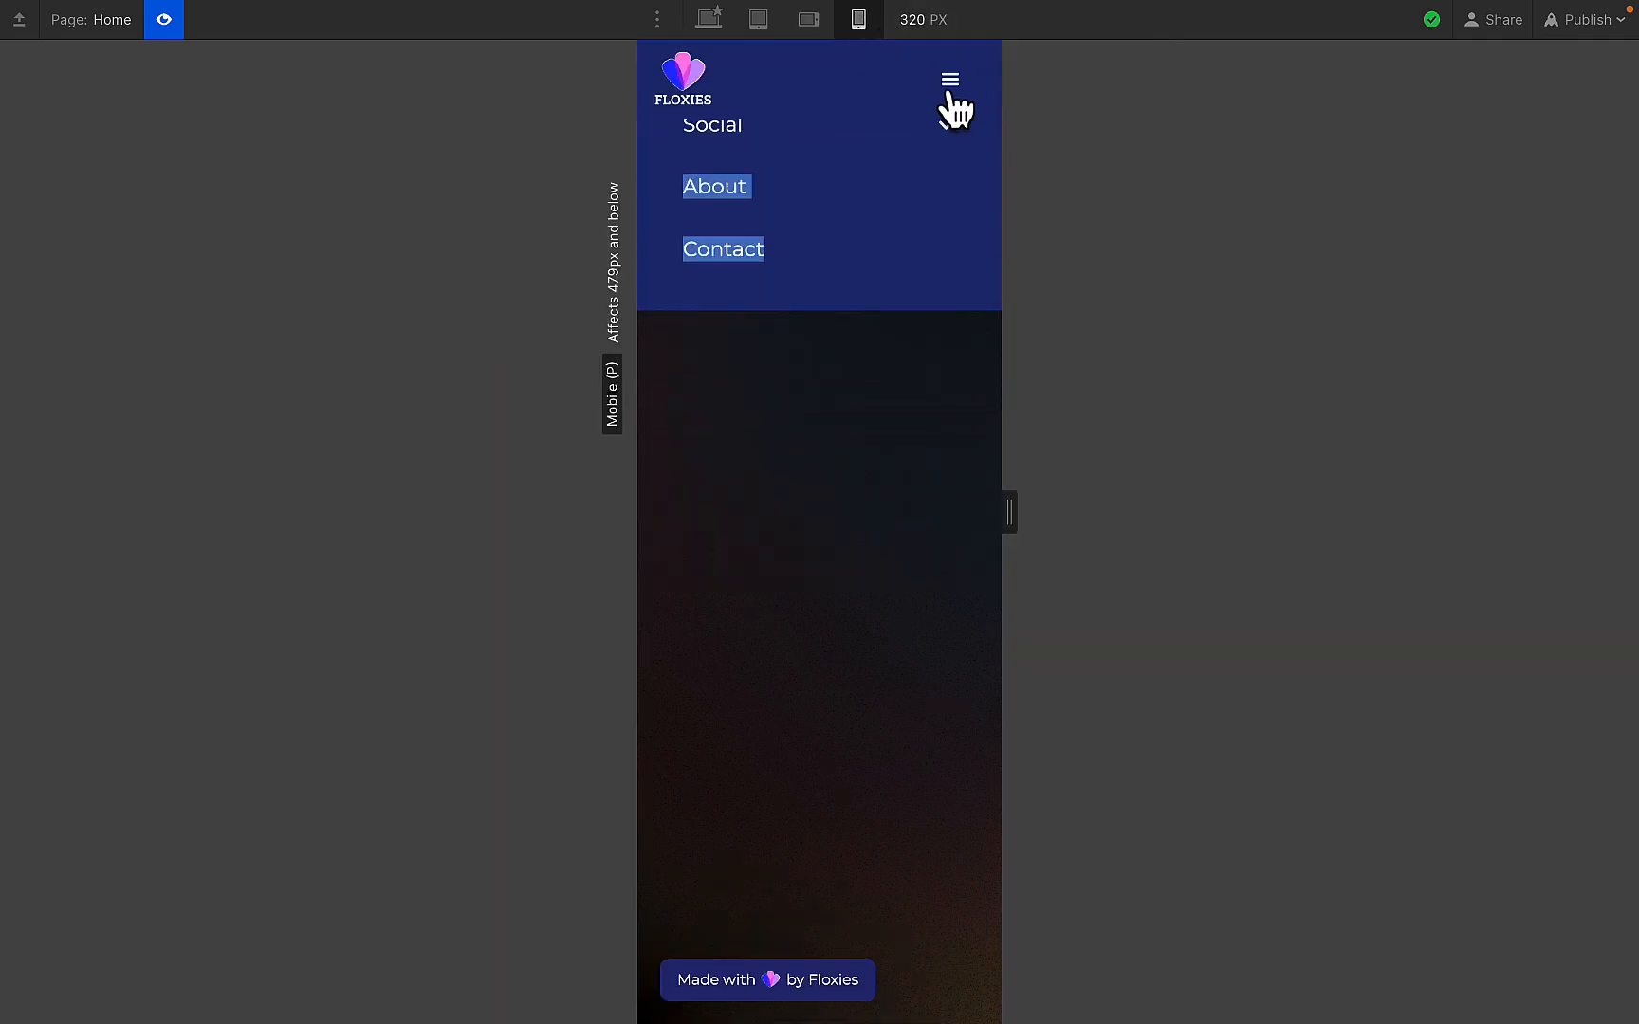
{"action": "left_click", "coordinate": [853, 242]}
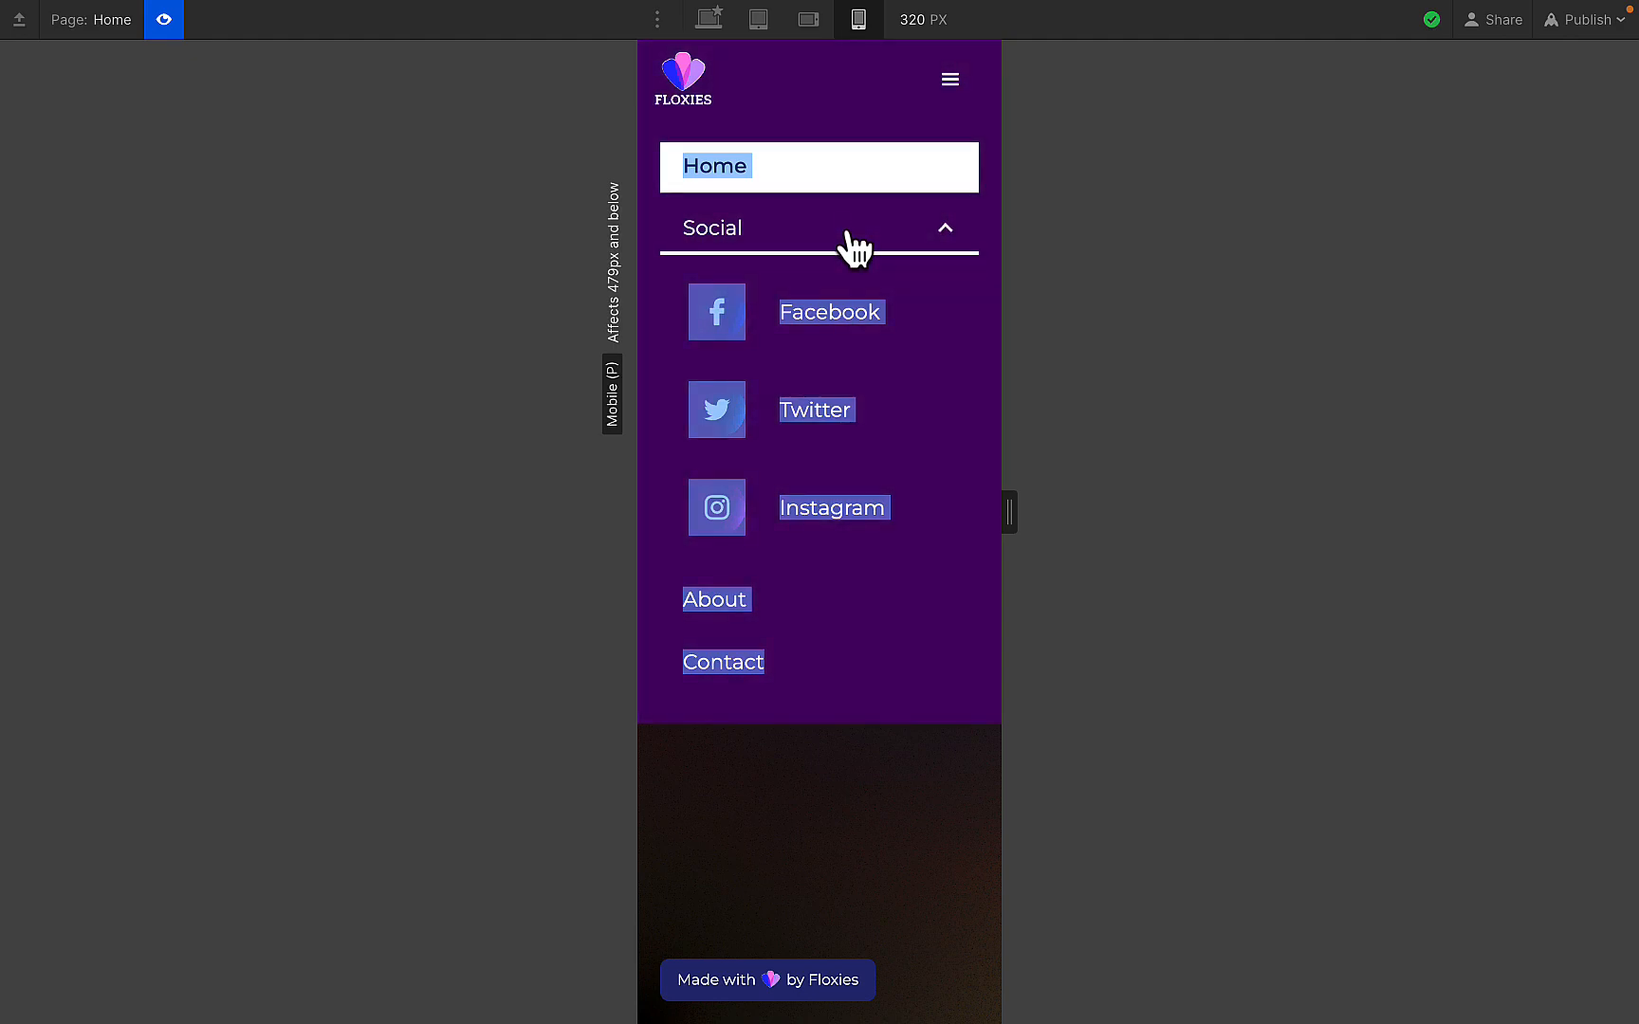
{"action": "left_click", "coordinate": [977, 433]}
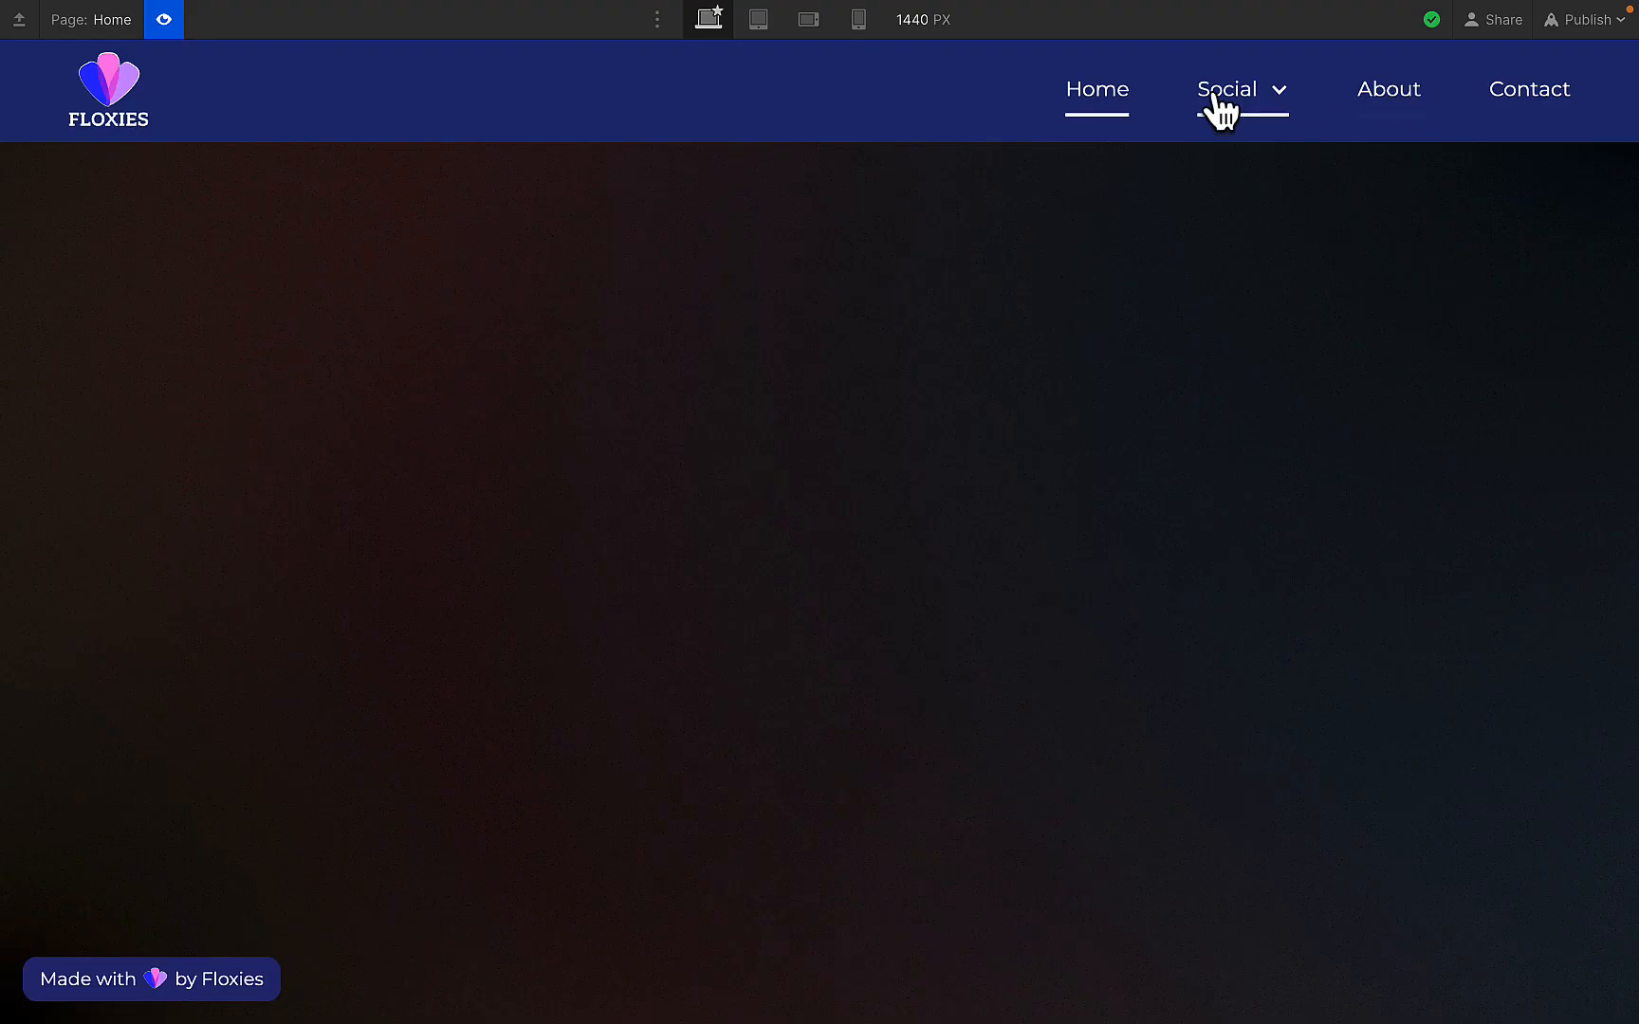
- Open and close the Social dropdown in the desktop preview to check the mega menu animation, and exit the preview
{"action": "left_click", "coordinate": [1215, 96]}
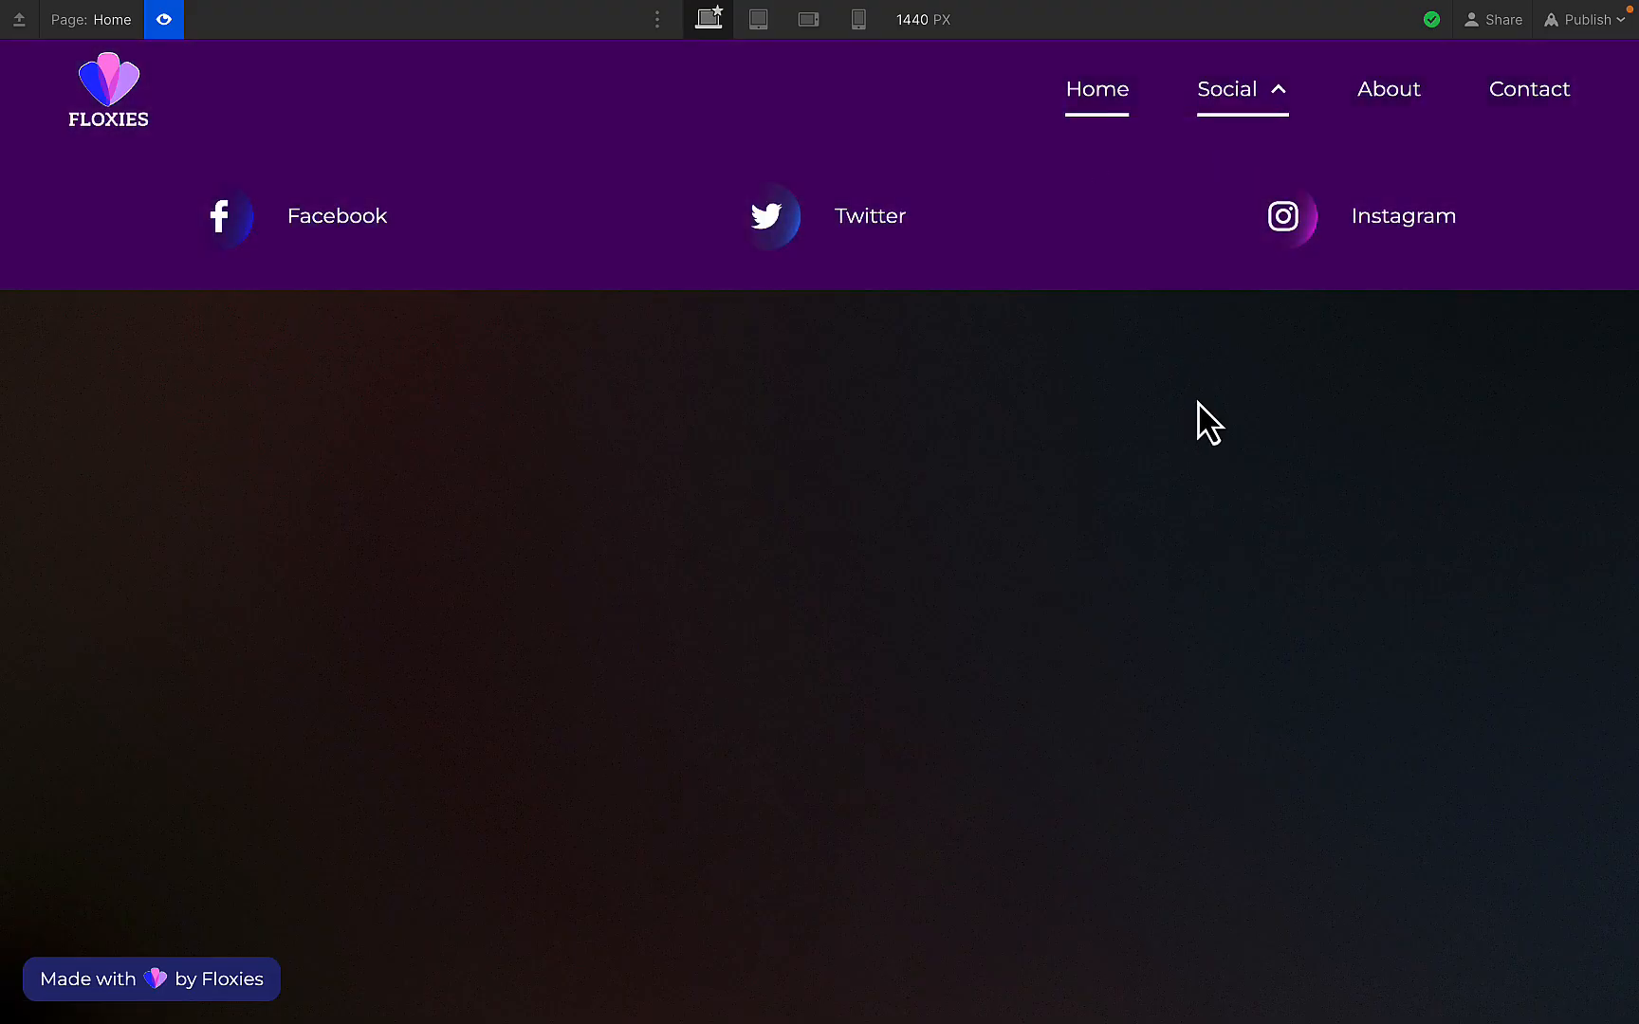
{"action": "left_click", "coordinate": [1229, 125]}
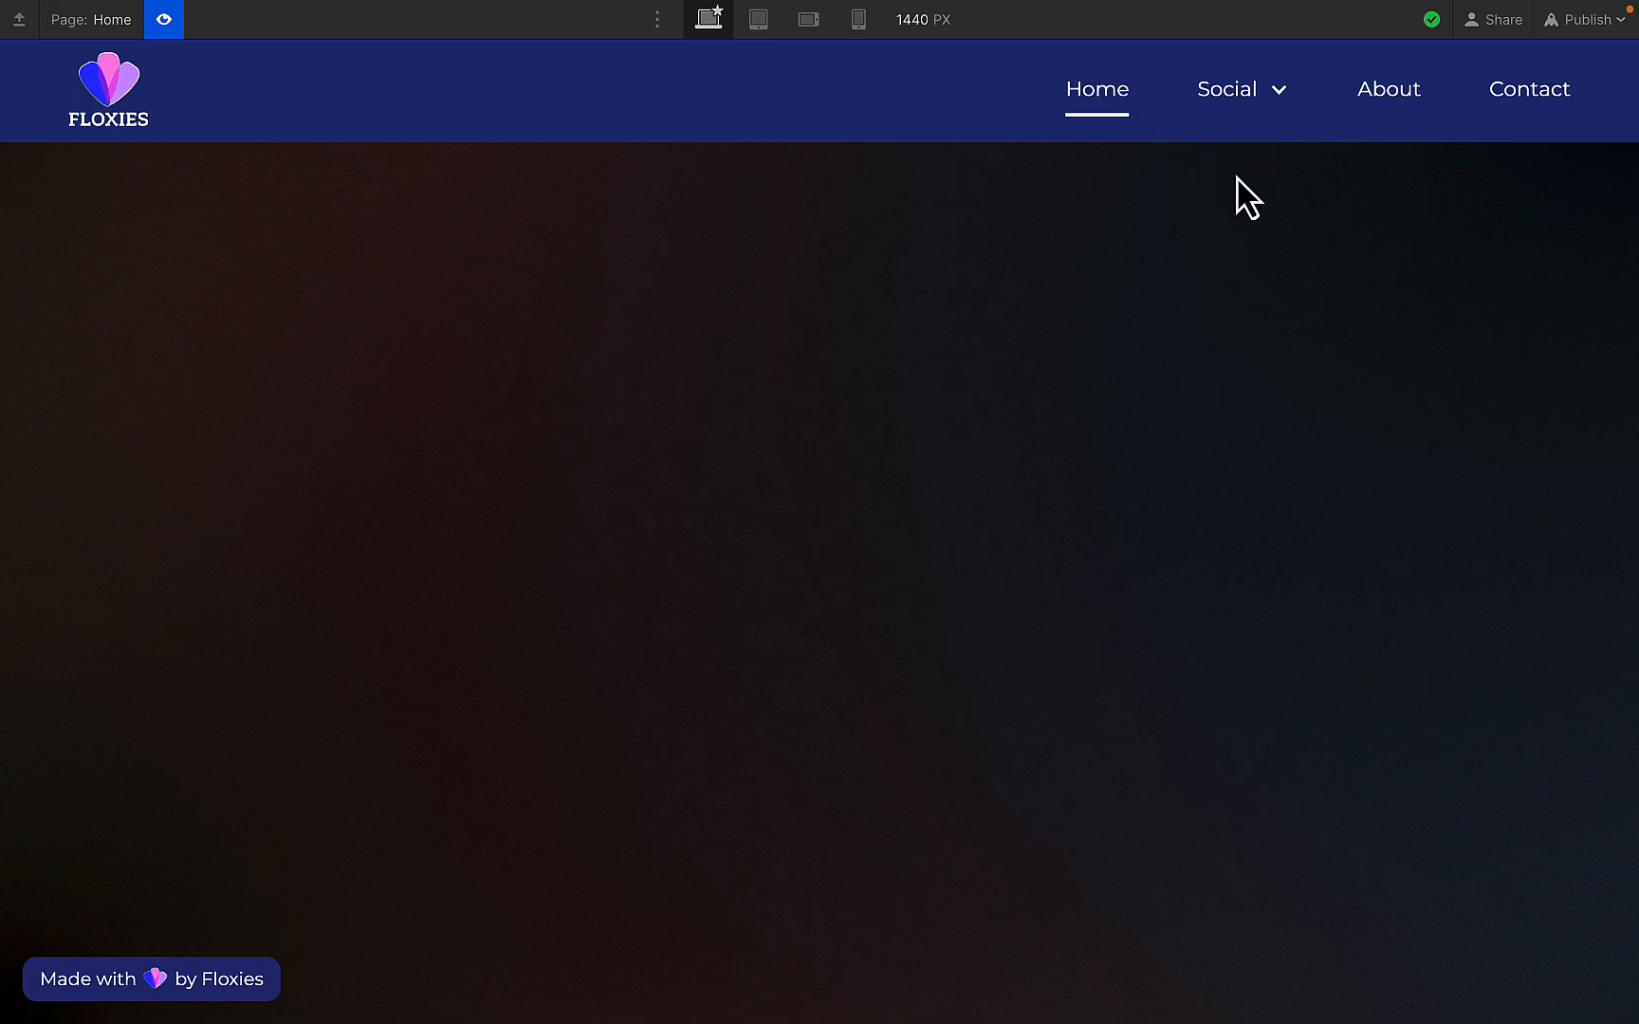
{"action": "left_click", "coordinate": [1219, 114]}
{"action": "left_click", "coordinate": [1221, 125]}
{"action": "left_click", "coordinate": [165, 21]}
- Collapse the navbar's element tree and add an HTML Embed element to the body
{"action": "left_click", "coordinate": [55, 113]}
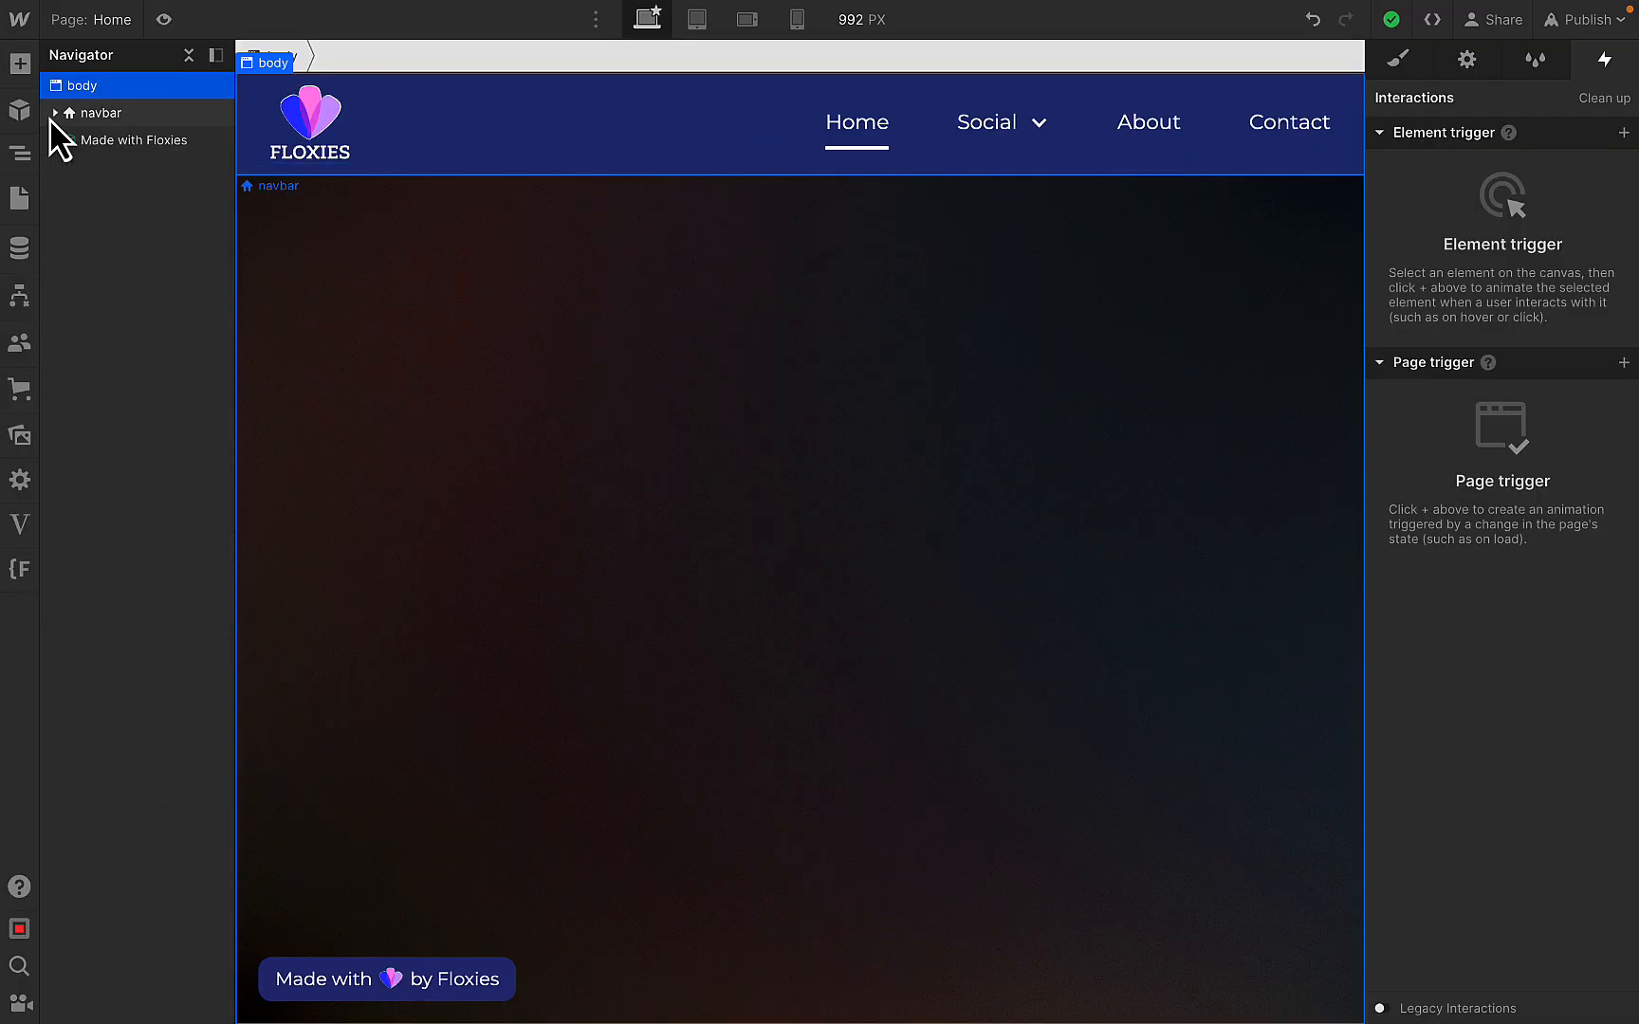
{"action": "key", "text": "ctrl+k"}
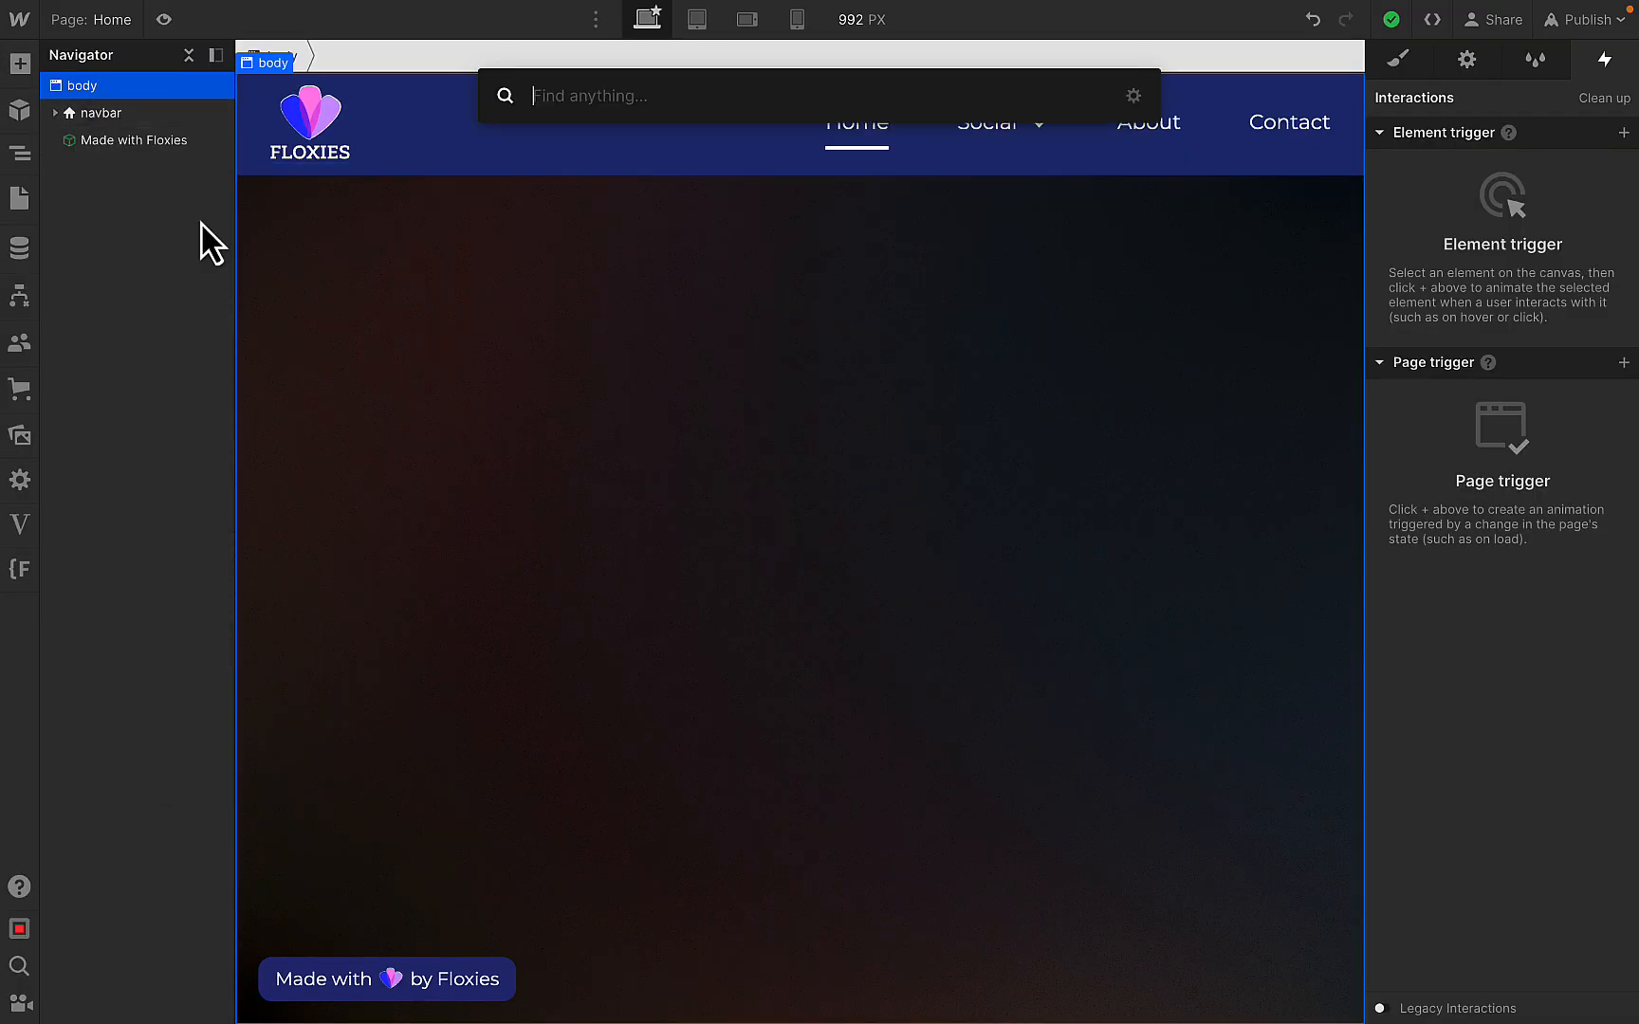
{"action": "type", "text": "em"}
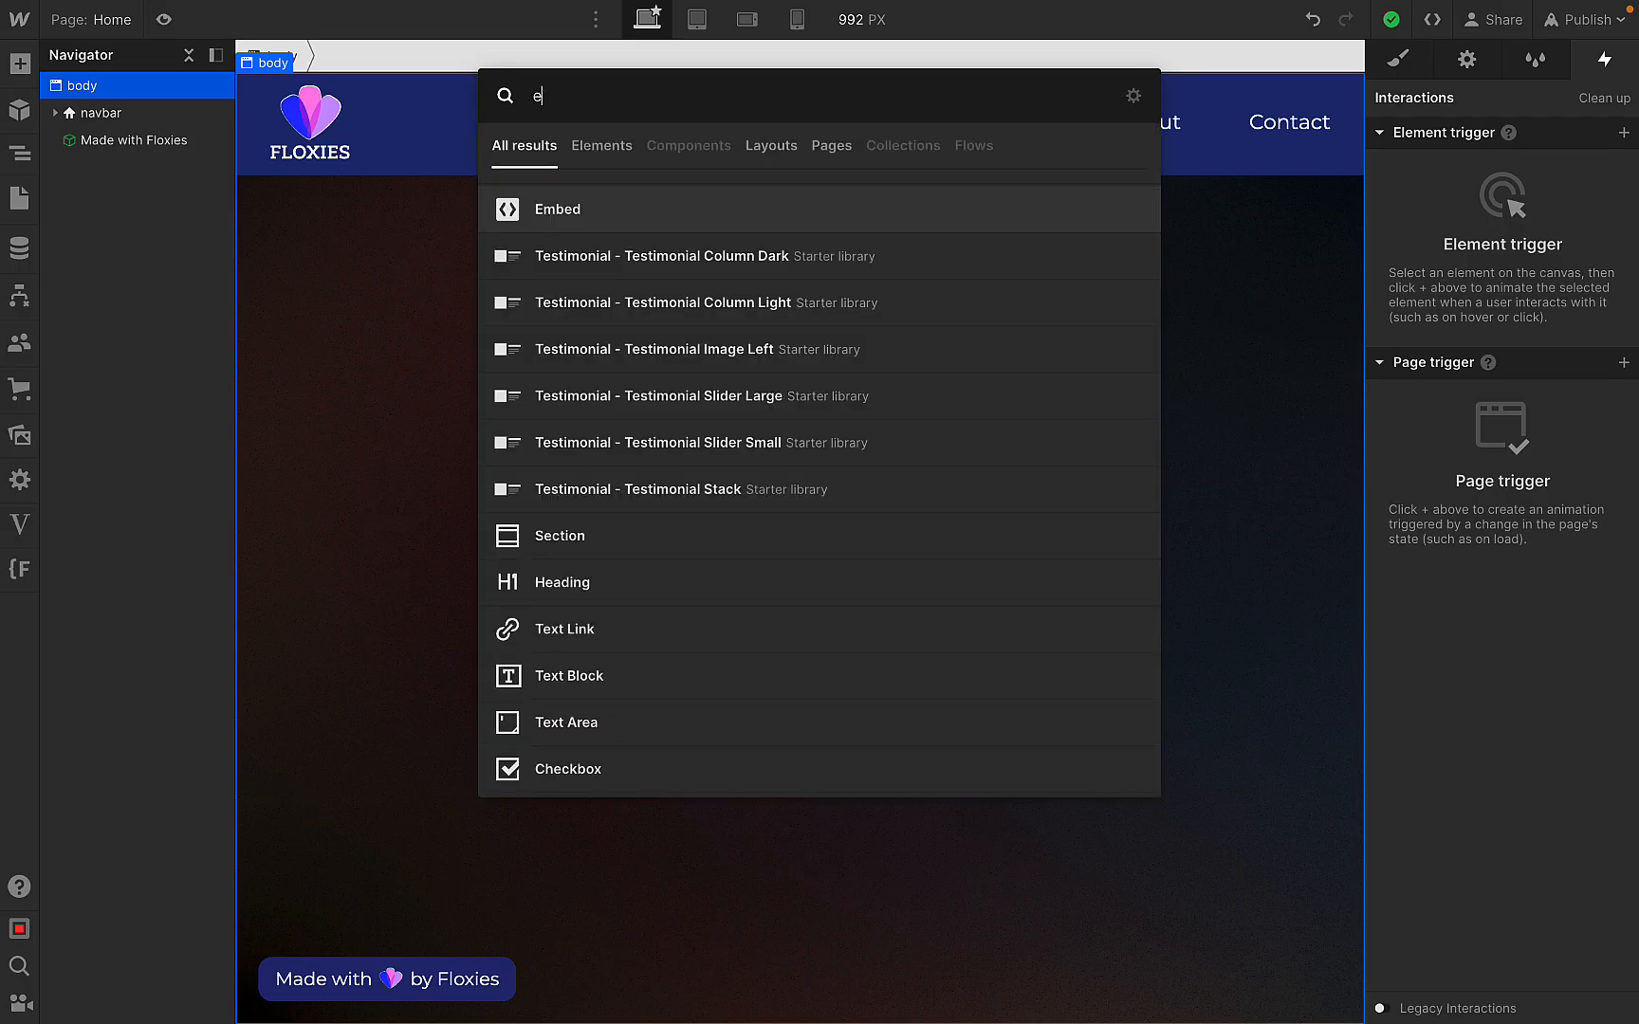
{"action": "left_click", "coordinate": [560, 209]}
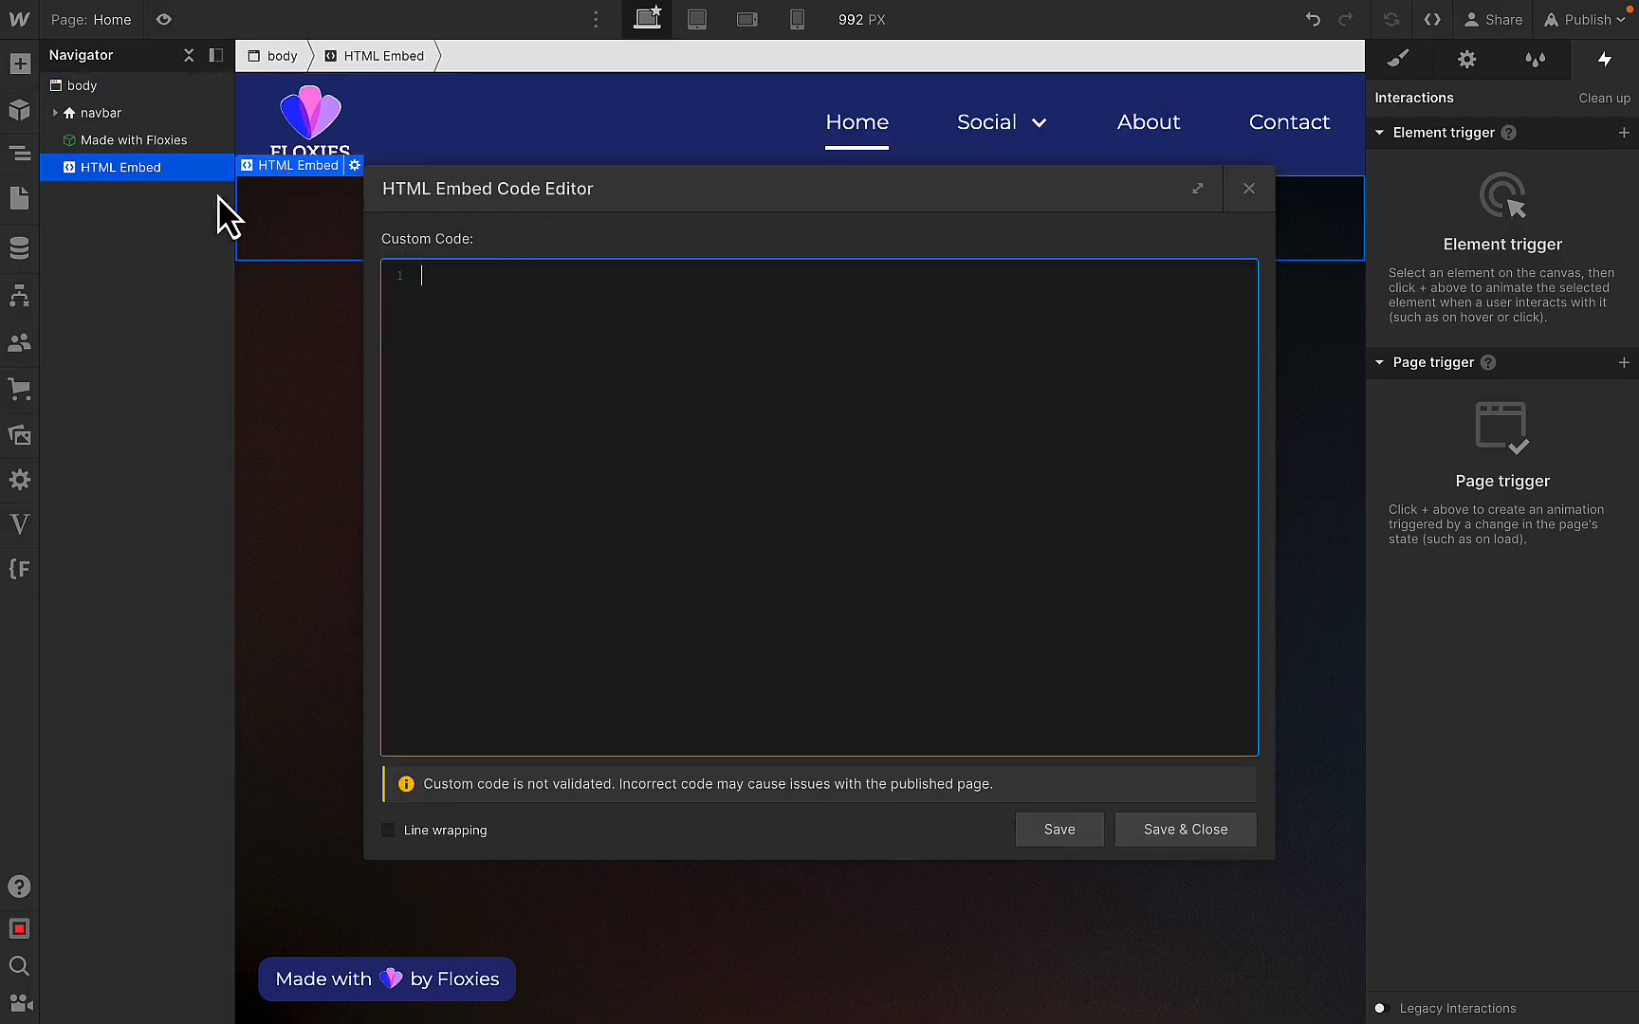
- Enter an empty <style></style> block with blank lines between the tags in the HTML Embed, and save and close it
{"action": "type", "text": "<style></style"}
{"action": "key", "text": "Return"}
{"action": "key", "text": "Return"}
{"action": "left_click", "coordinate": [507, 282]}
{"action": "key", "text": "Return"}
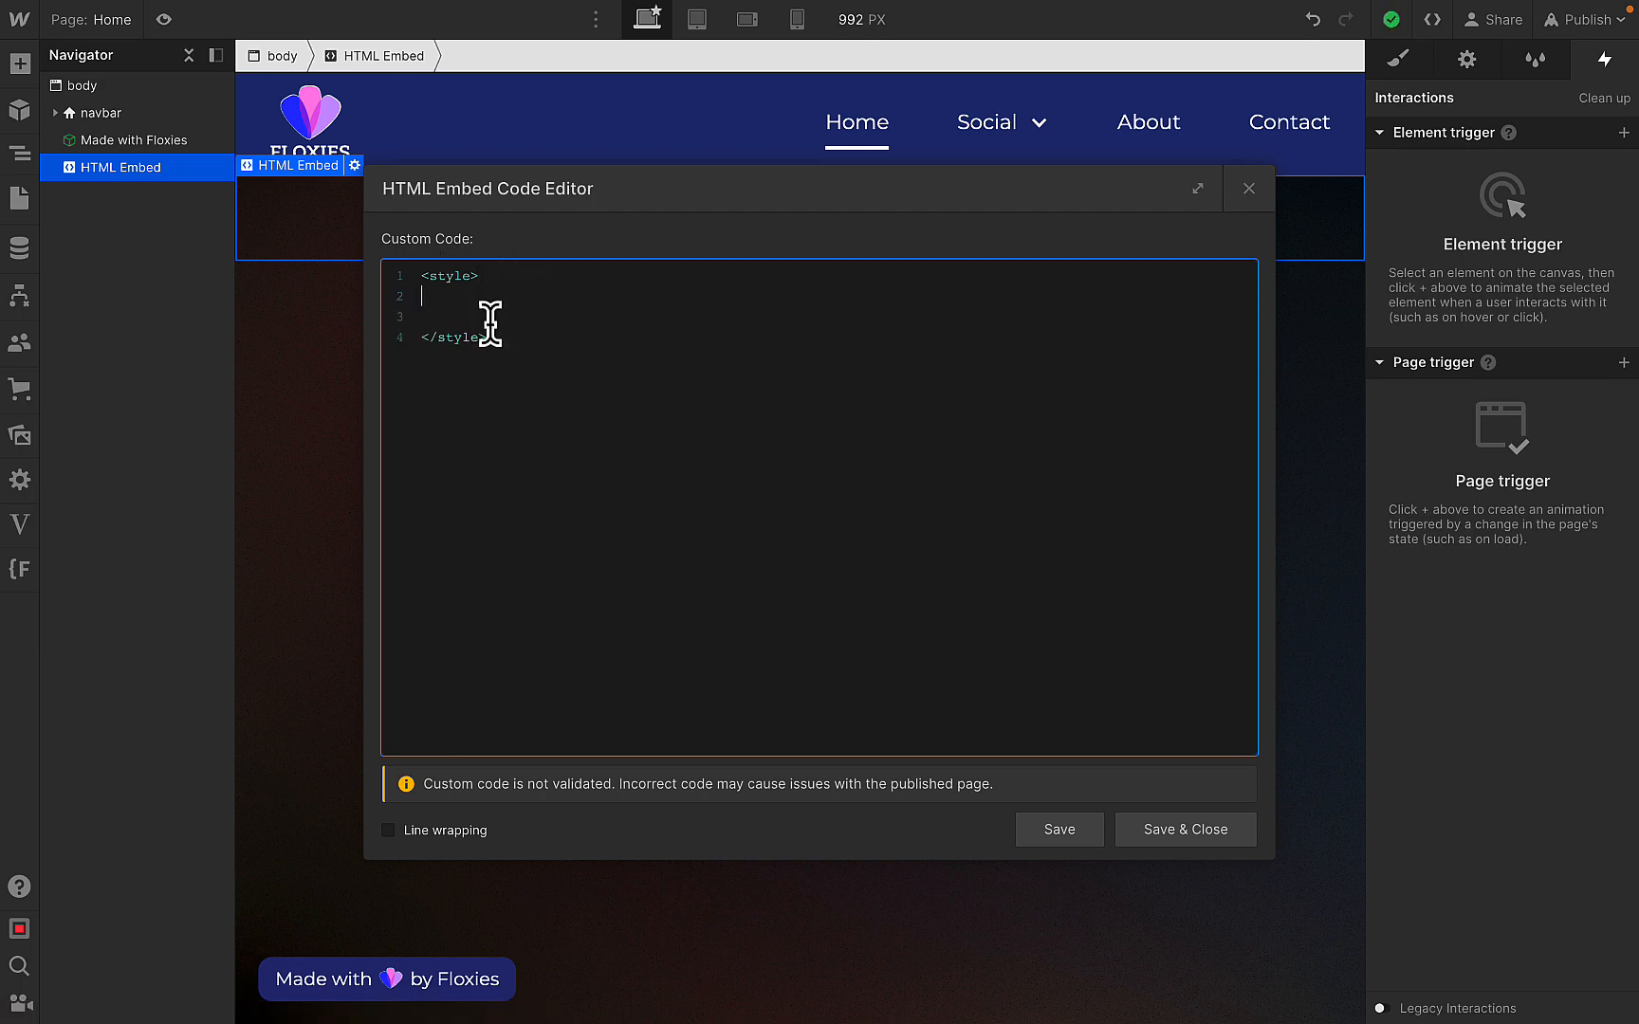
{"action": "left_click", "coordinate": [1015, 131]}
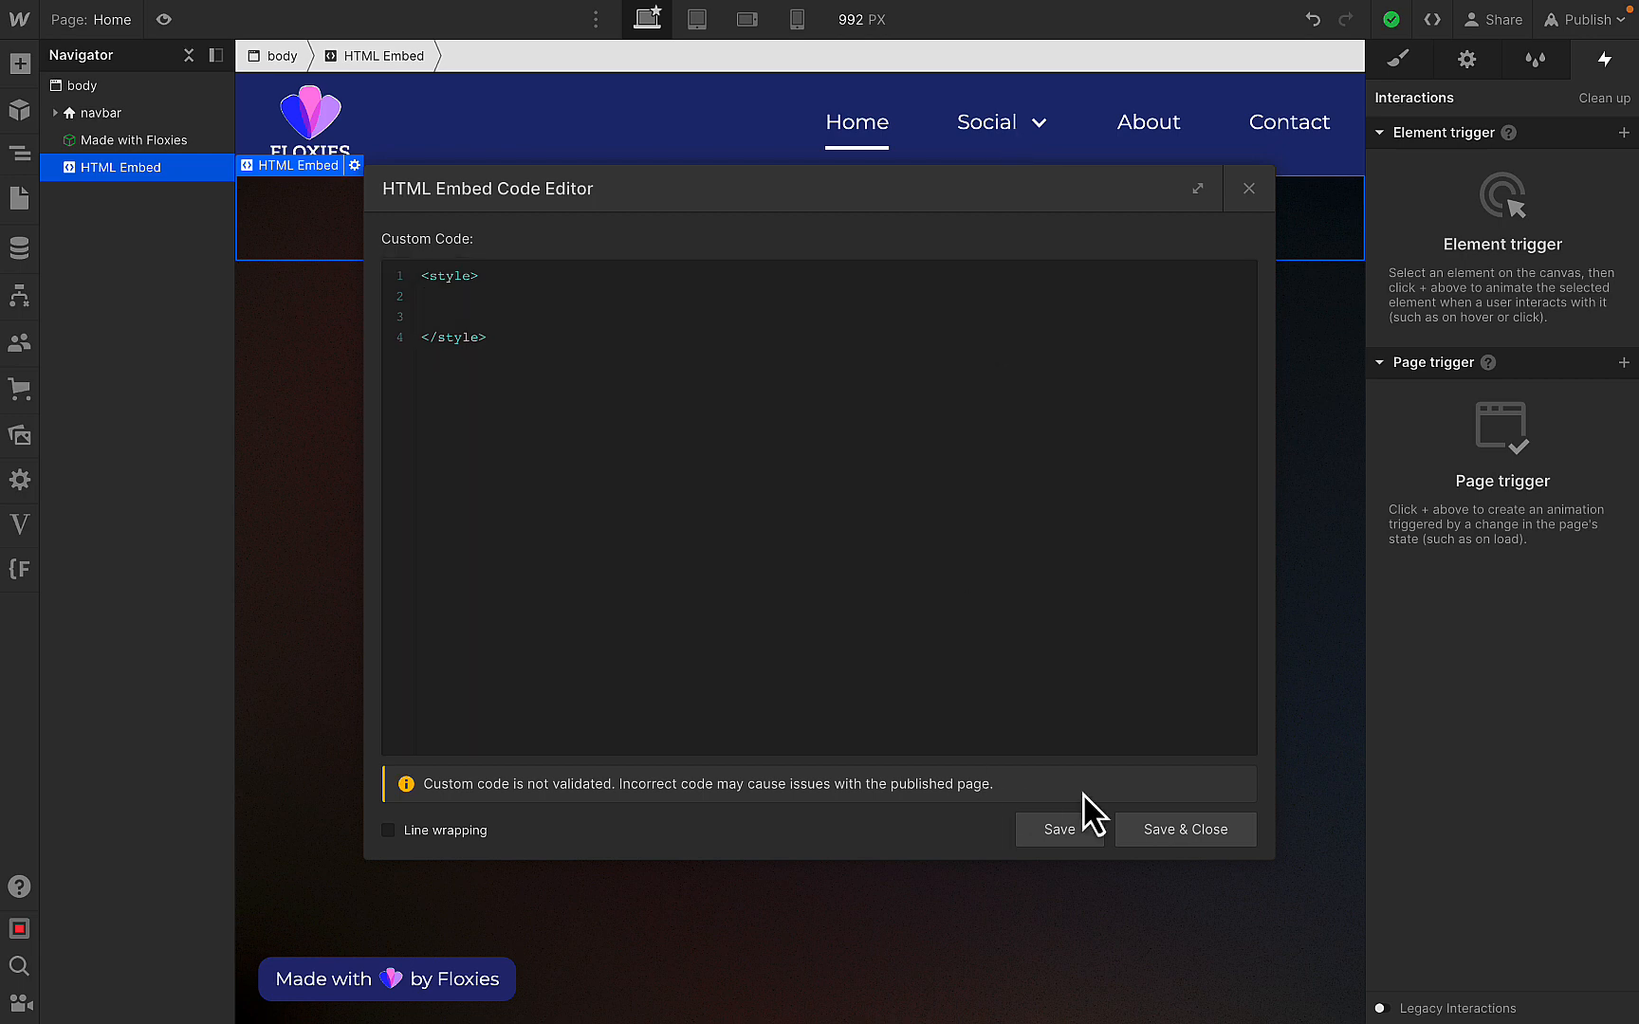
{"action": "left_click", "coordinate": [1149, 833]}
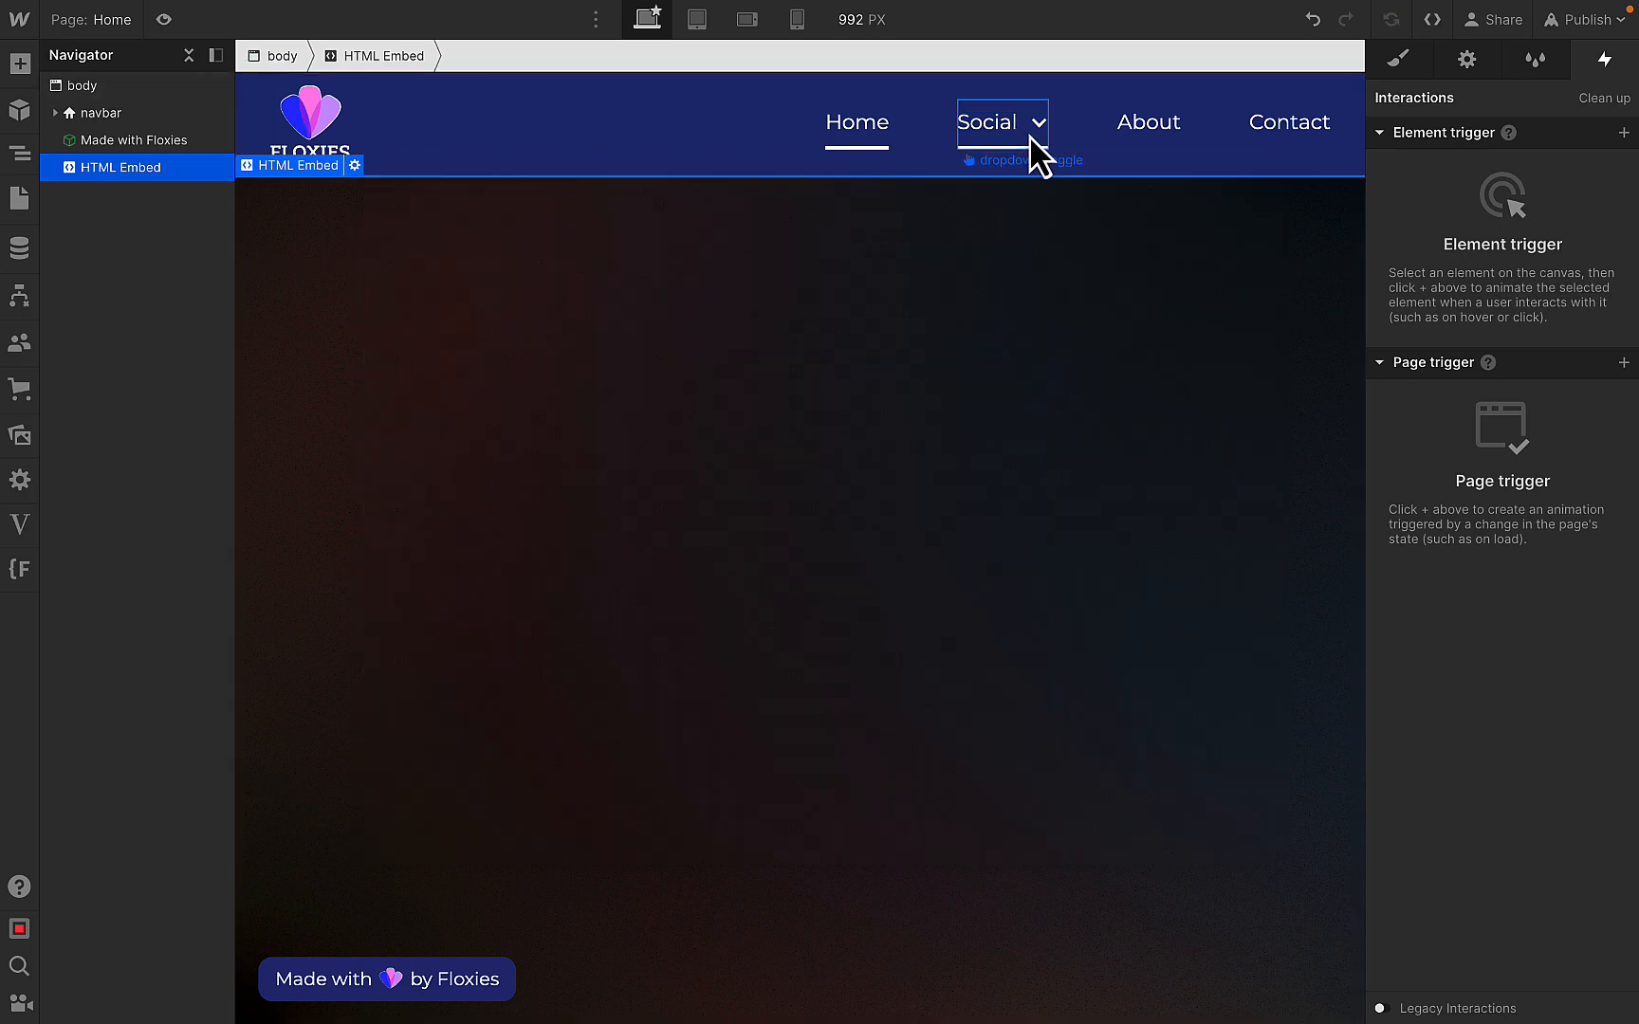
- Select the Social dropdown toggle in the navbar and check its class name in the style settings
{"action": "left_click", "coordinate": [1029, 134]}
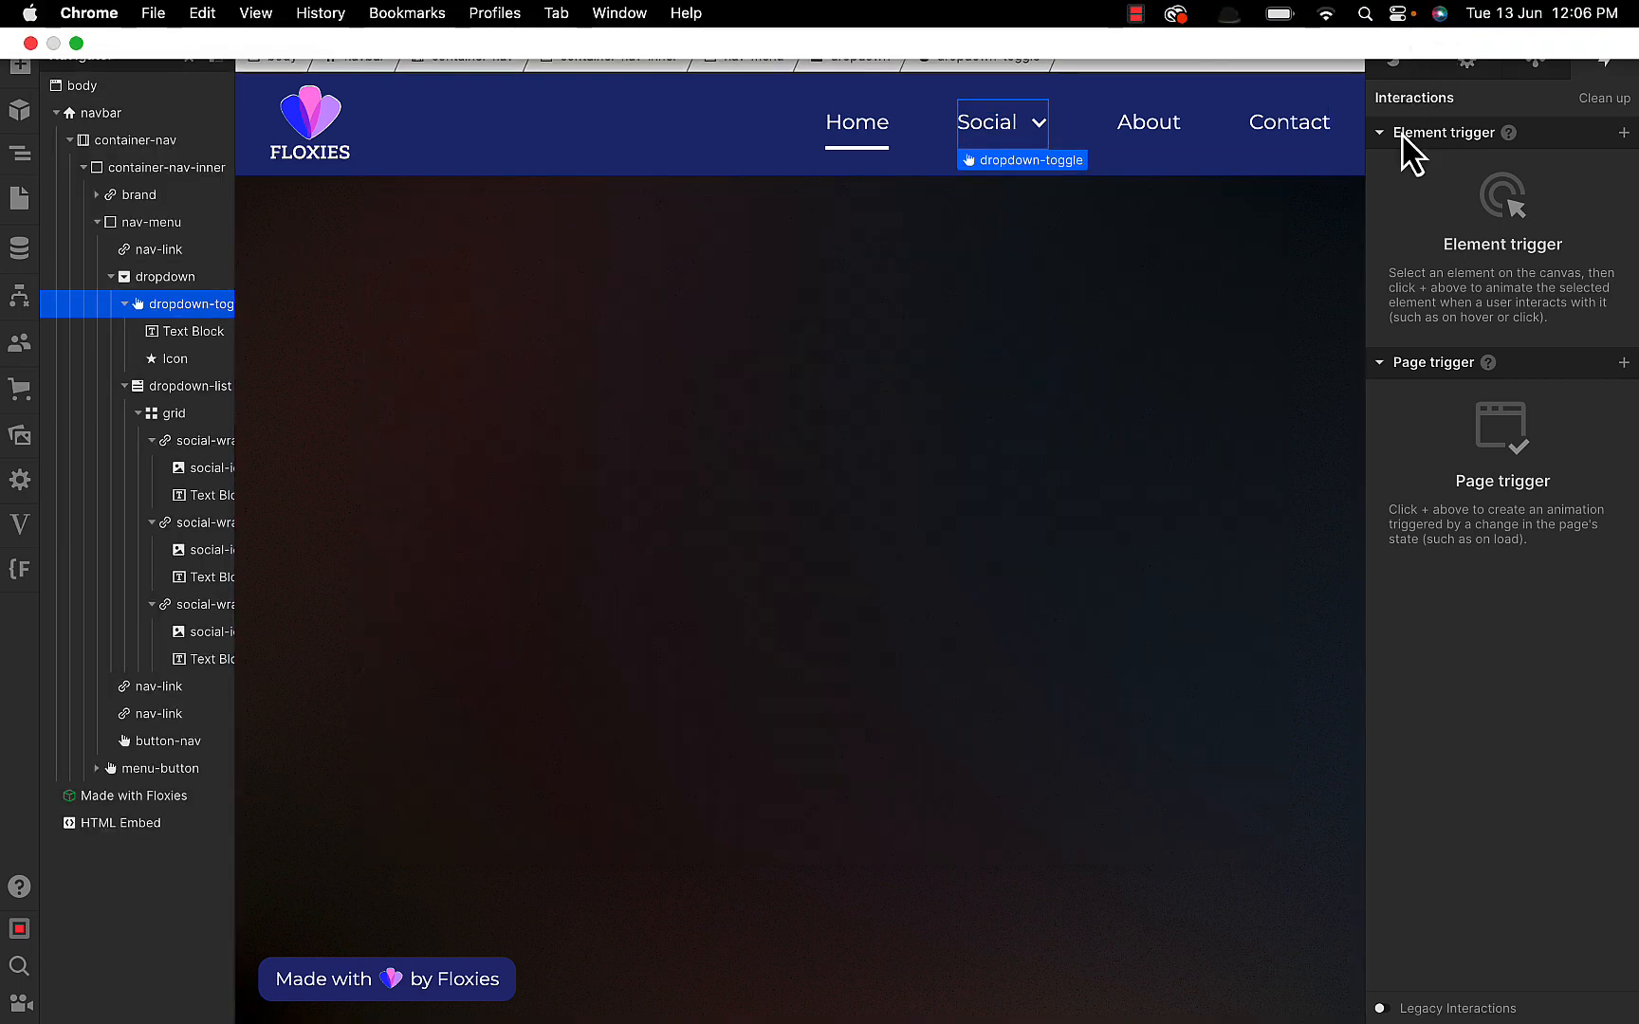
{"action": "left_click", "coordinate": [1400, 61]}
{"action": "left_click", "coordinate": [1551, 201]}
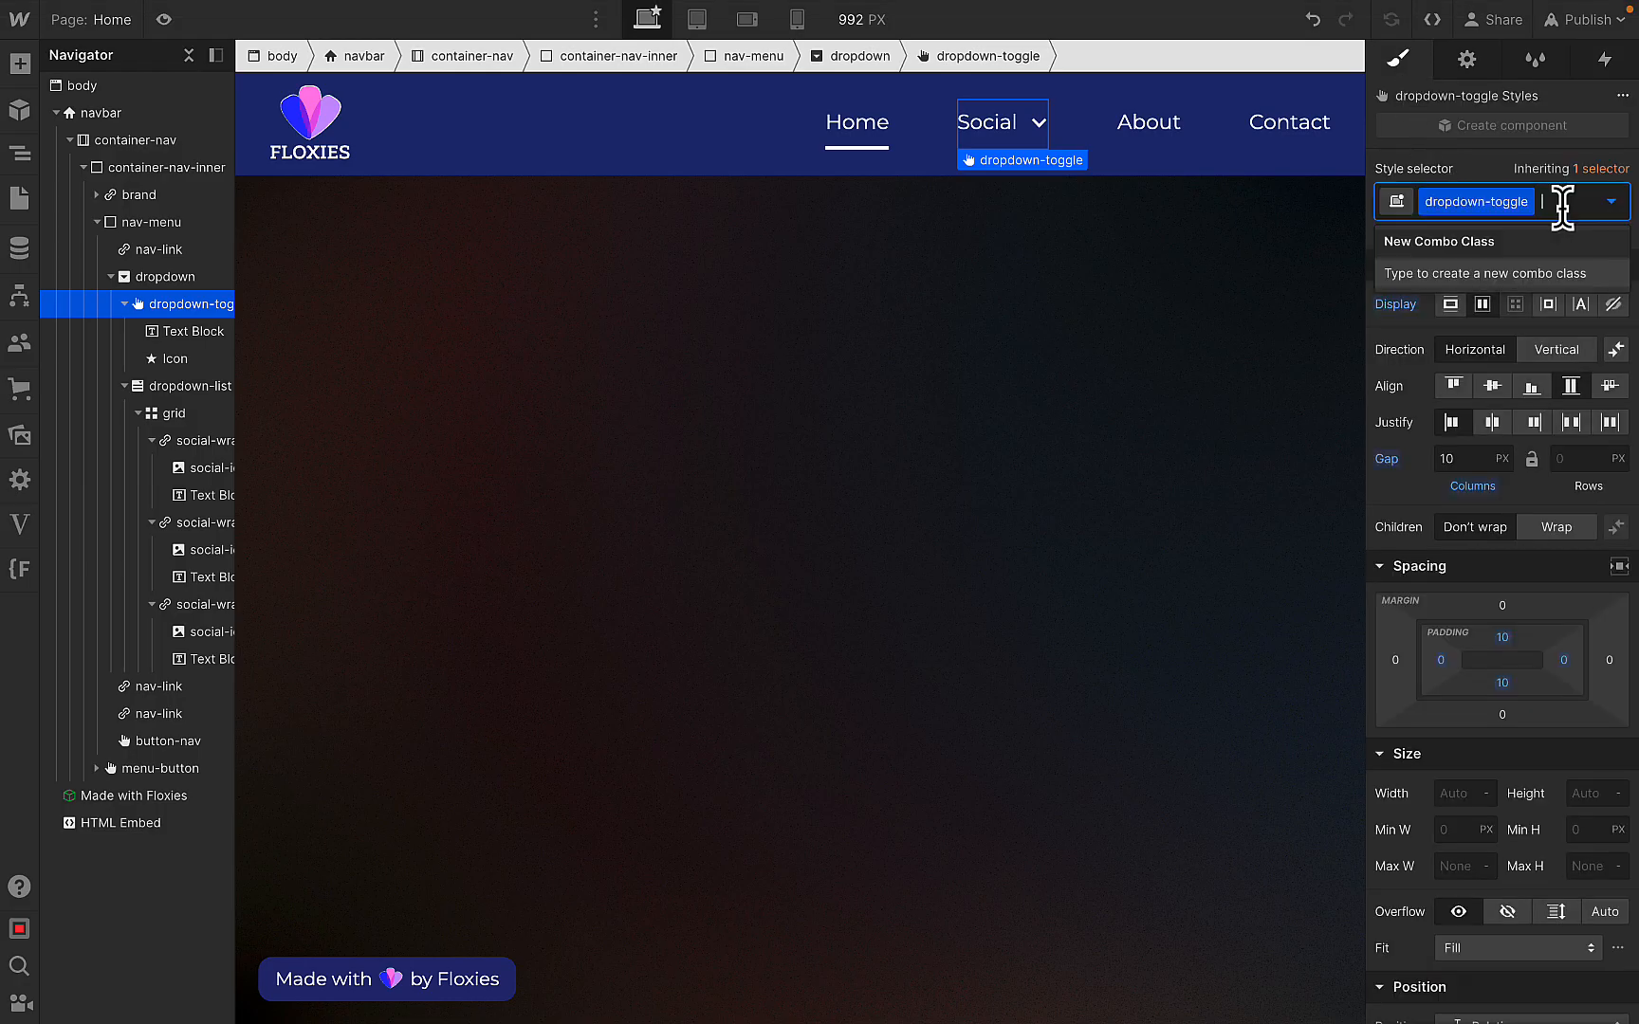
- Reopen the HTML Embed's code and add an empty .dropdown-toggle { } rule between the style tags
{"action": "left_click", "coordinate": [130, 831]}
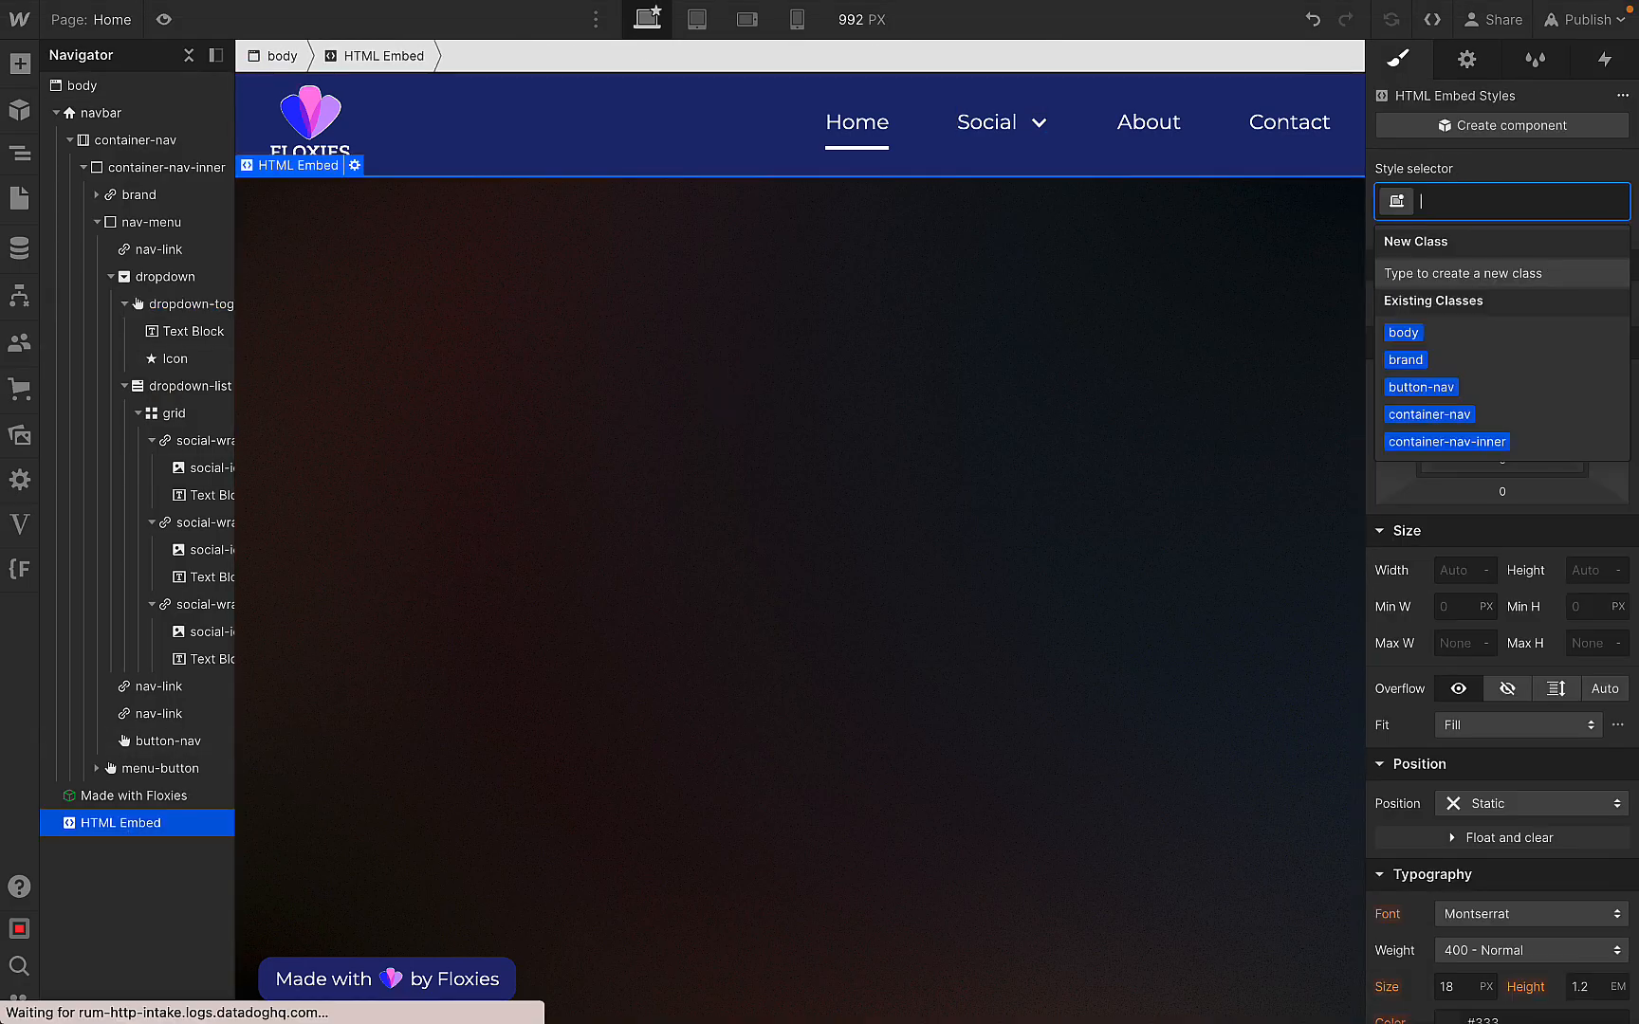
{"action": "left_click", "coordinate": [112, 801]}
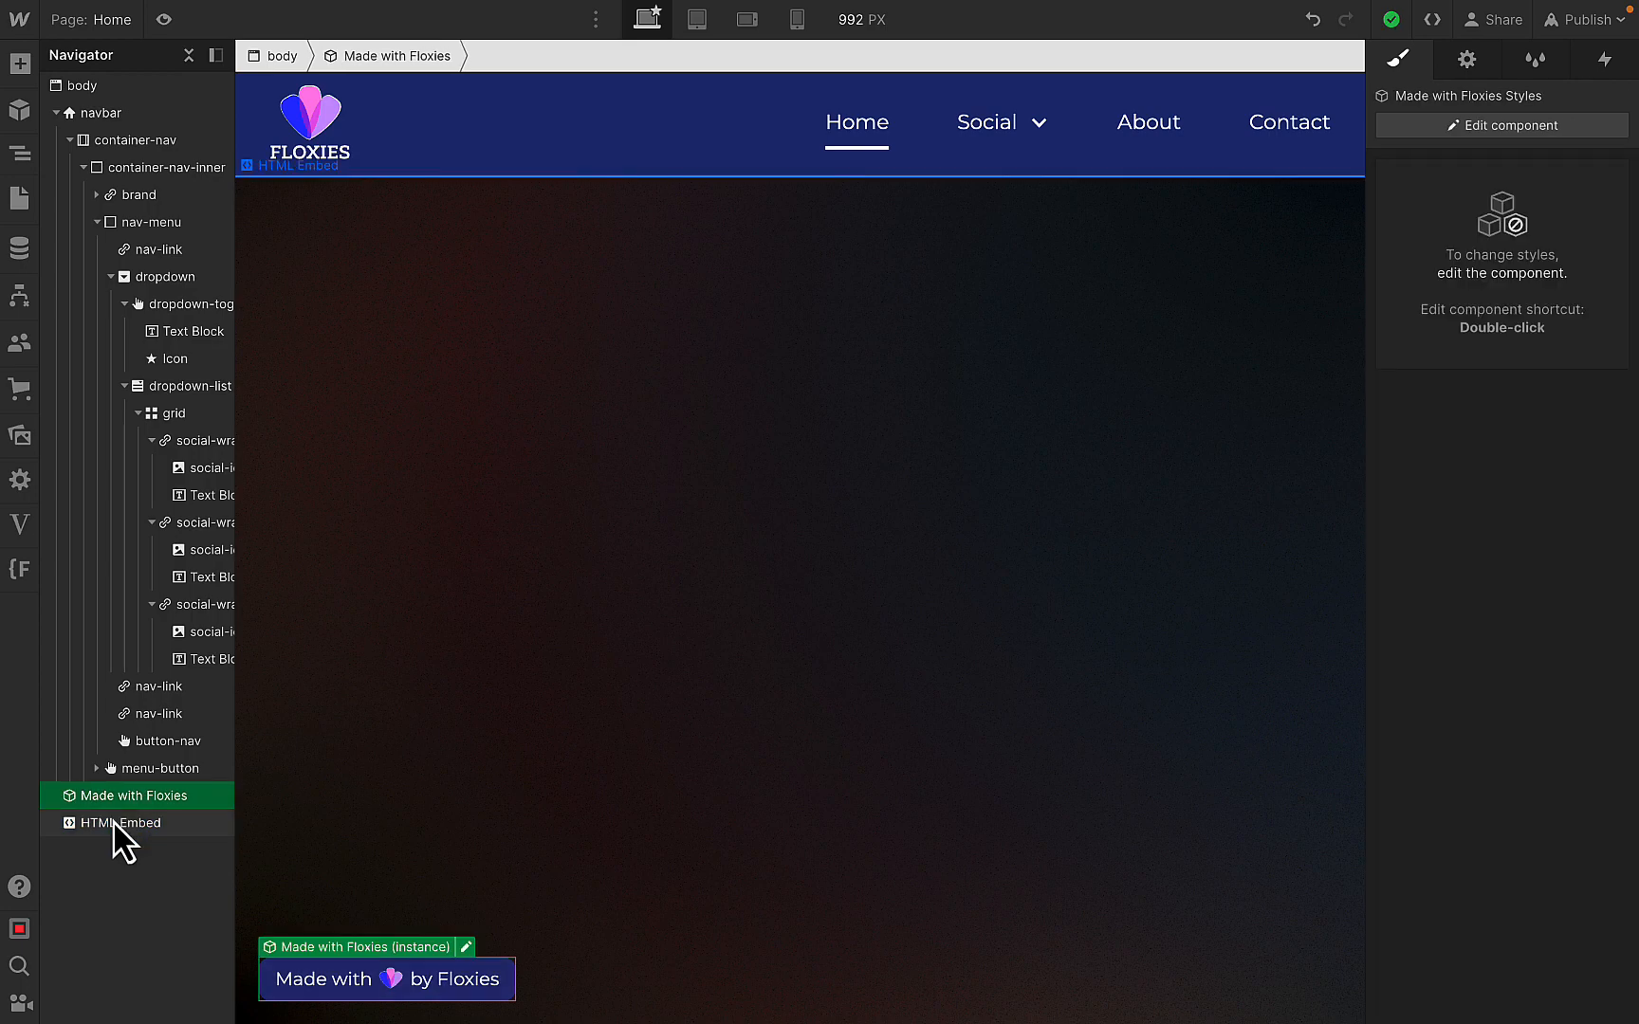
{"action": "left_click", "coordinate": [113, 824]}
{"action": "left_click", "coordinate": [339, 765]}
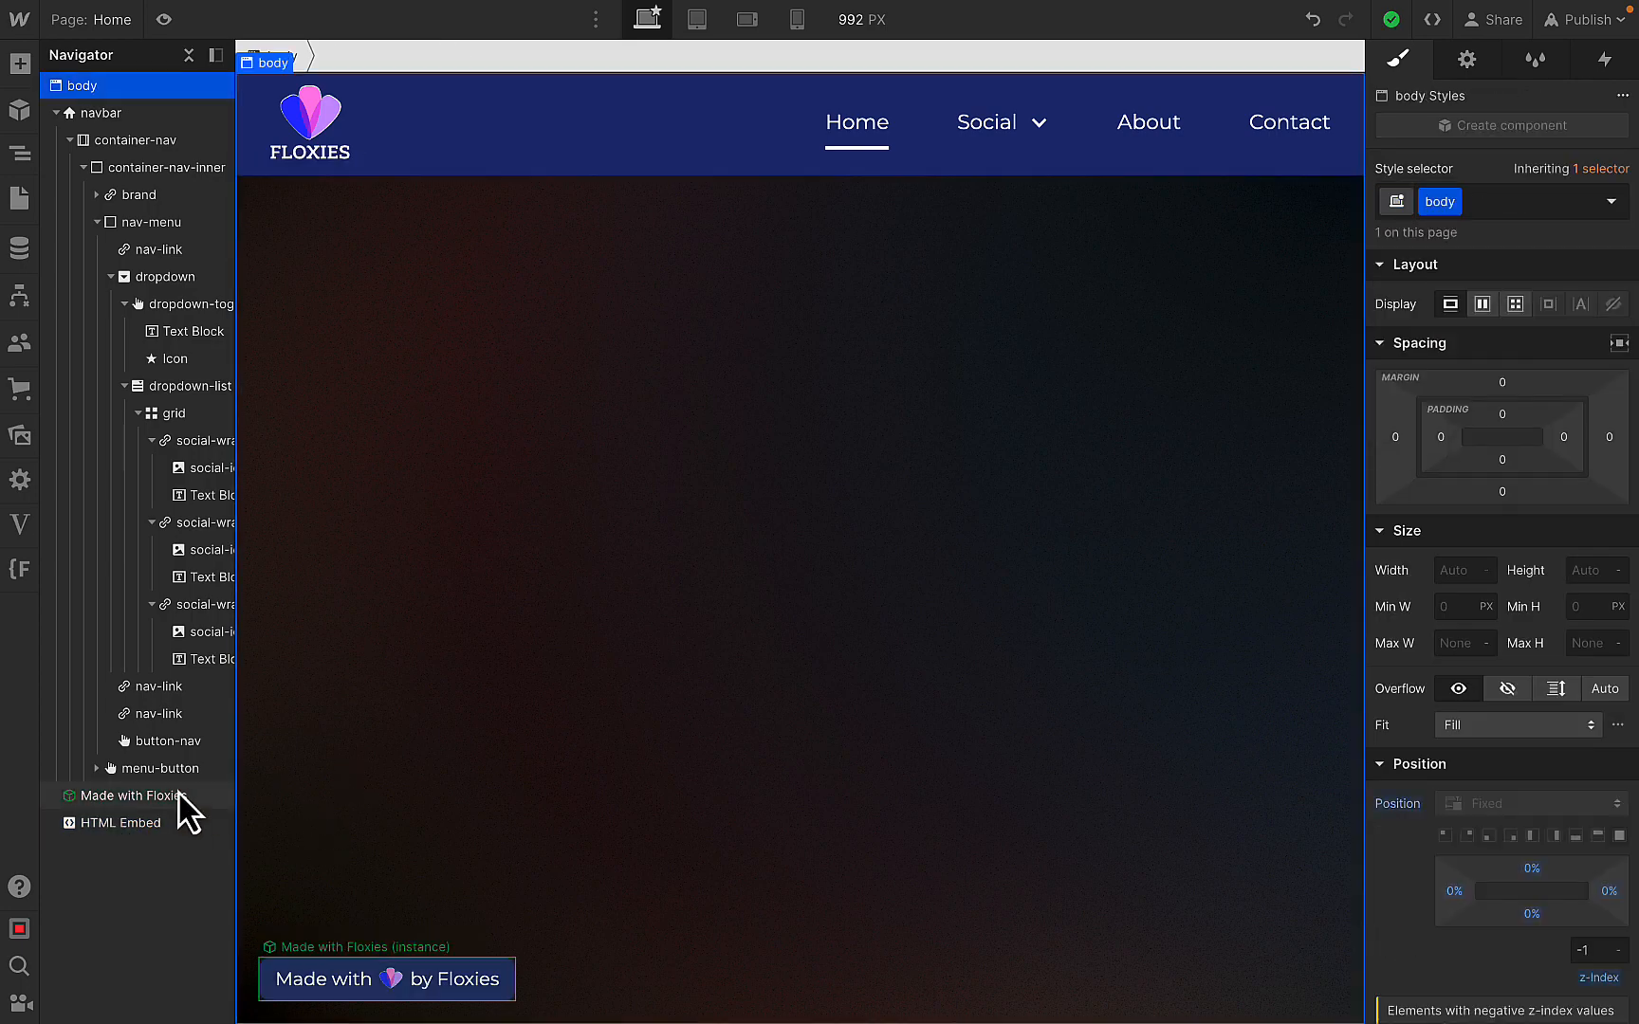
{"action": "double_click", "coordinate": [140, 825]}
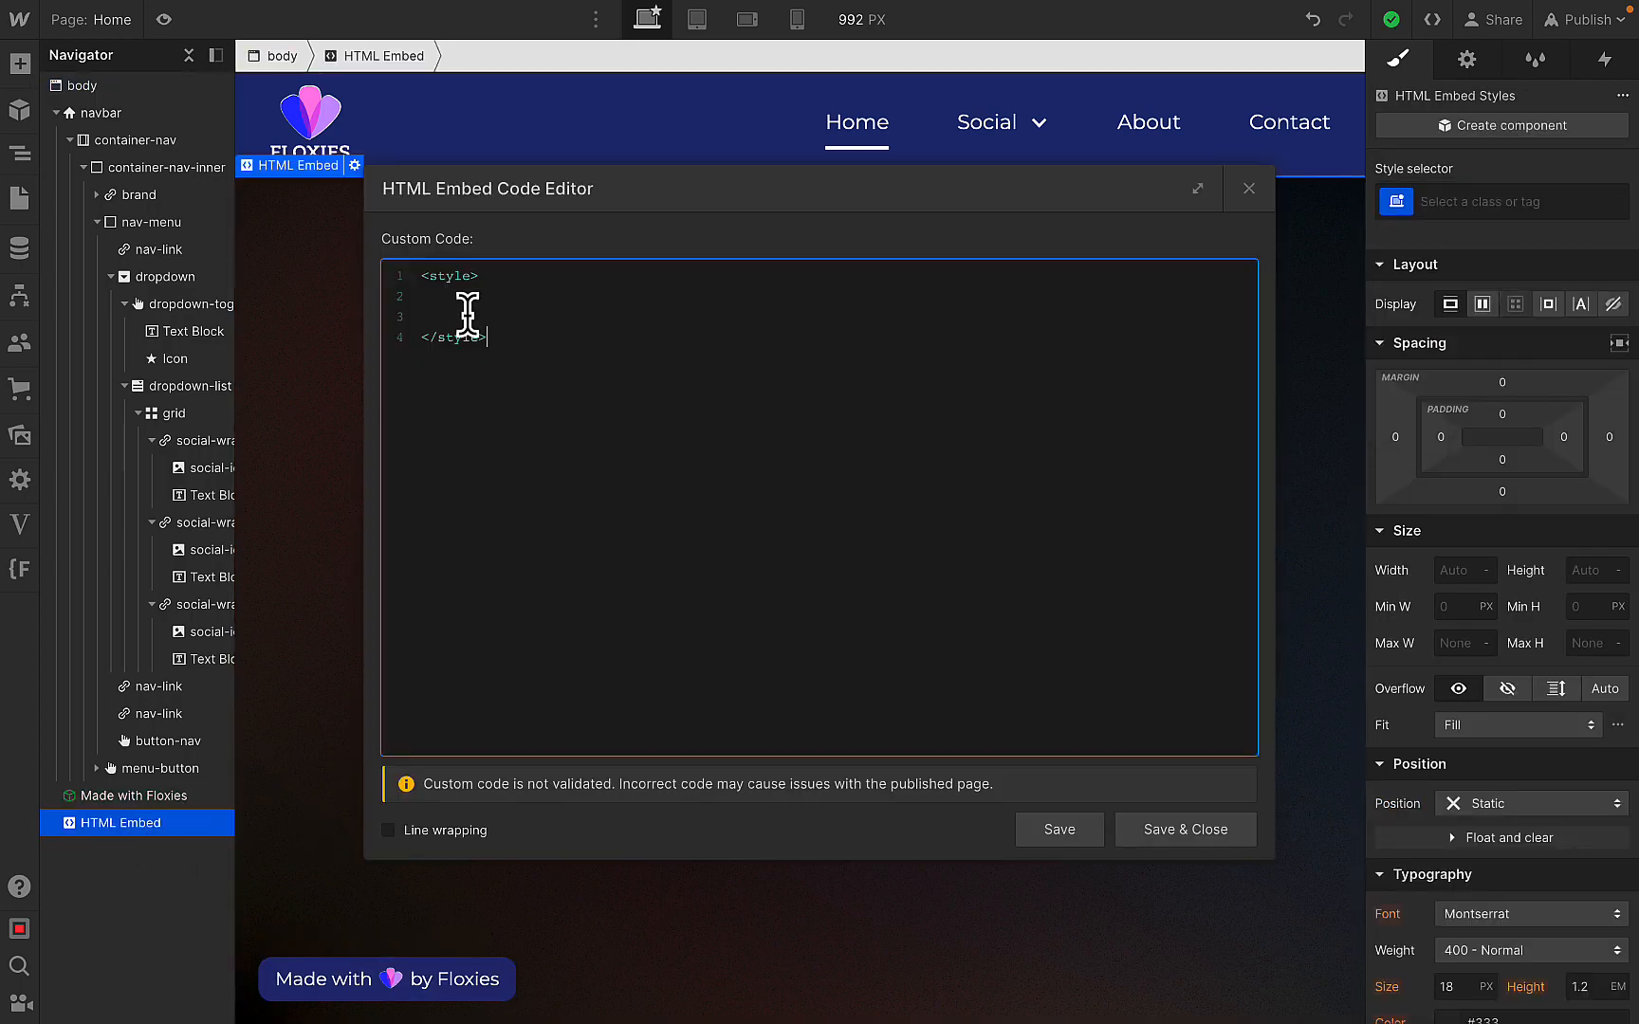
{"action": "key", "text": "Return"}
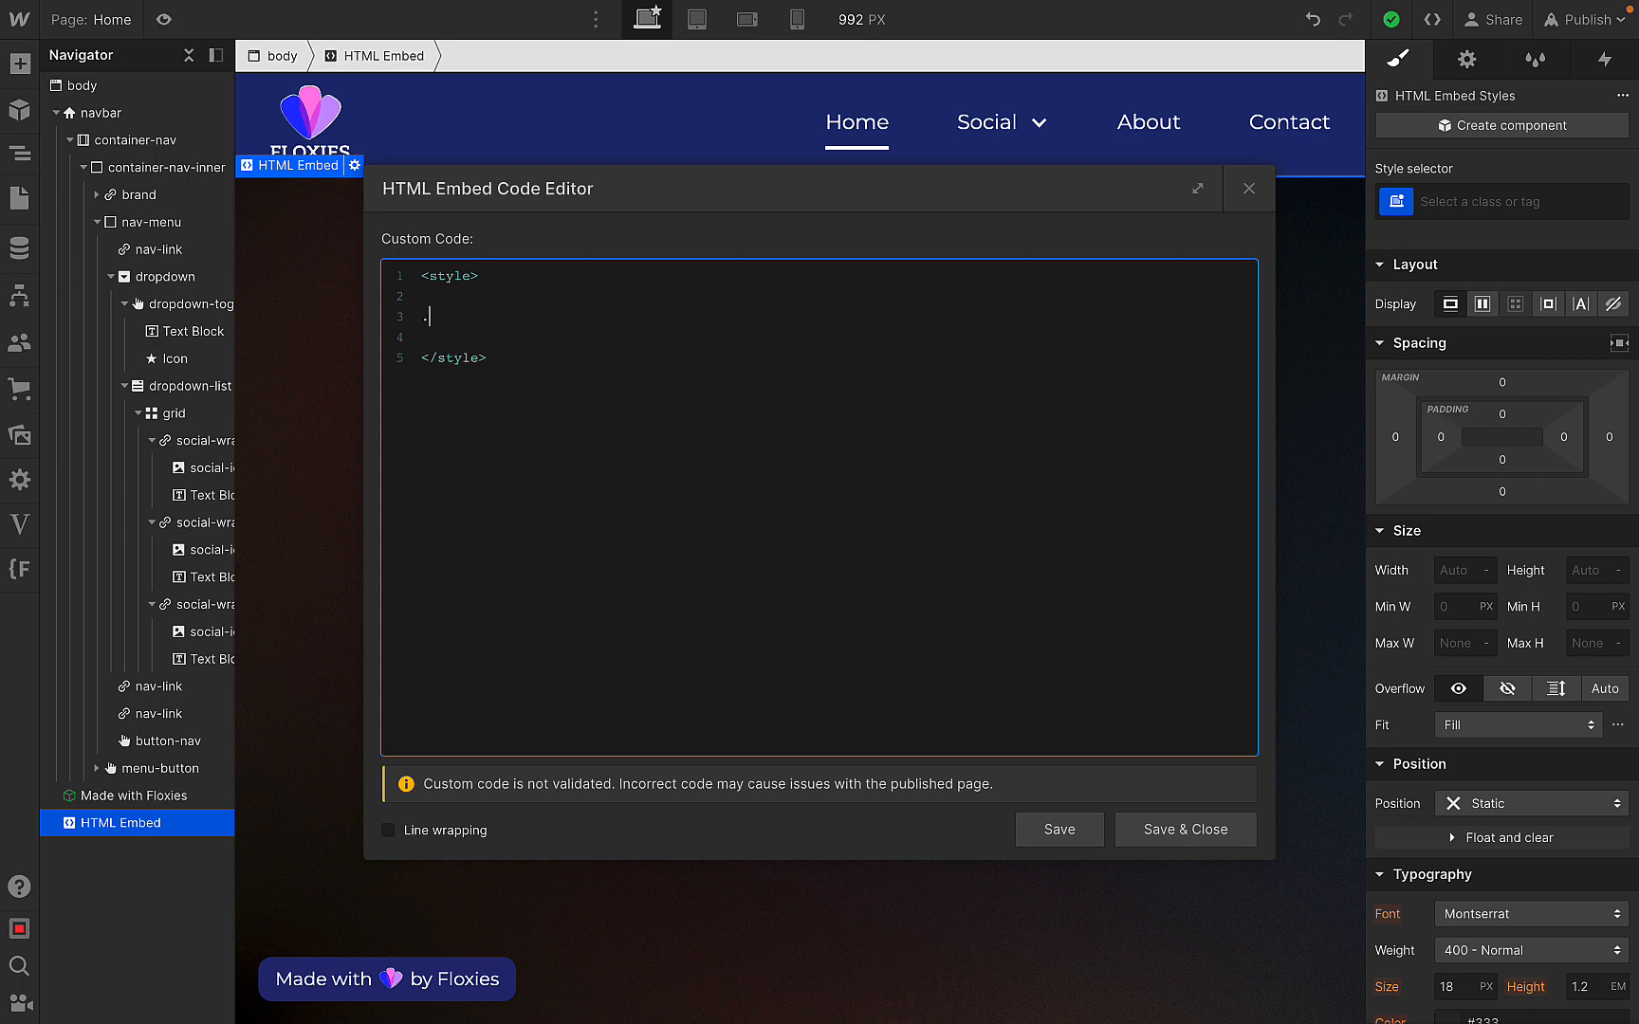
{"action": "type", "text": ".dropdown-toggle {}"}
{"action": "key", "text": "Return"}
{"action": "key", "text": "Return"}
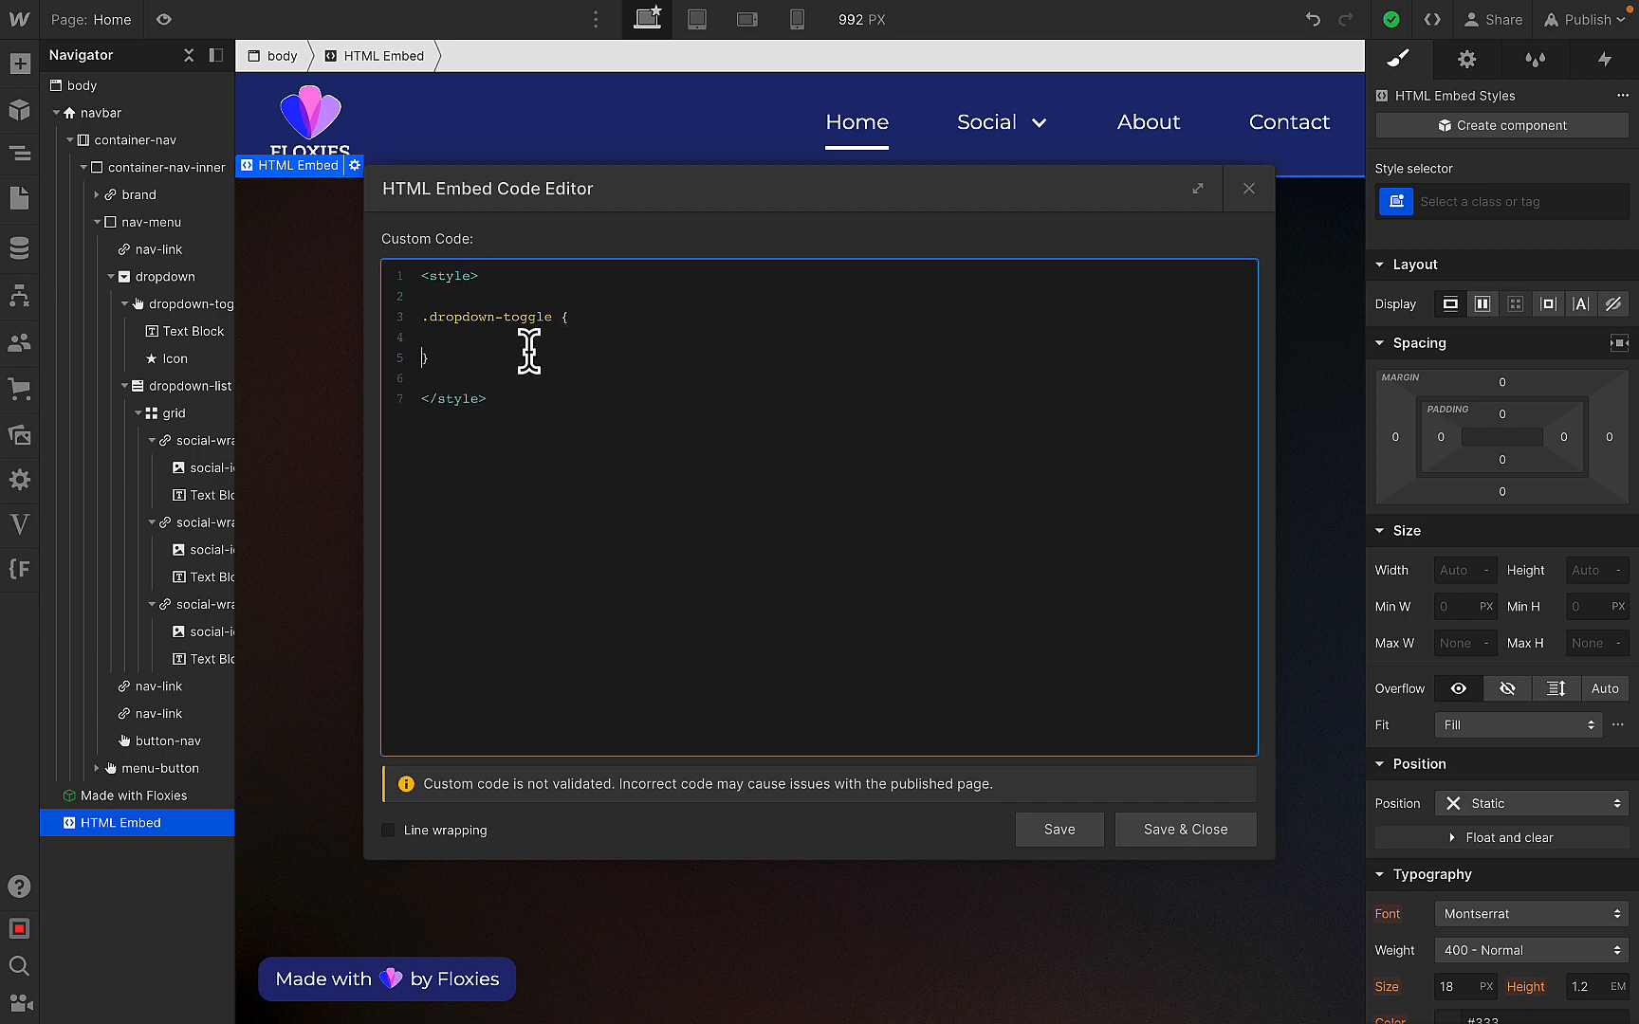
- Fill the .dropdown-toggle rule with border-bottom-color: #fff !important; and transition: all .35s;
{"action": "left_click", "coordinate": [524, 348]}
{"action": "key", "text": "Tab"}
{"action": "type", "text": "border-bottom-color"}
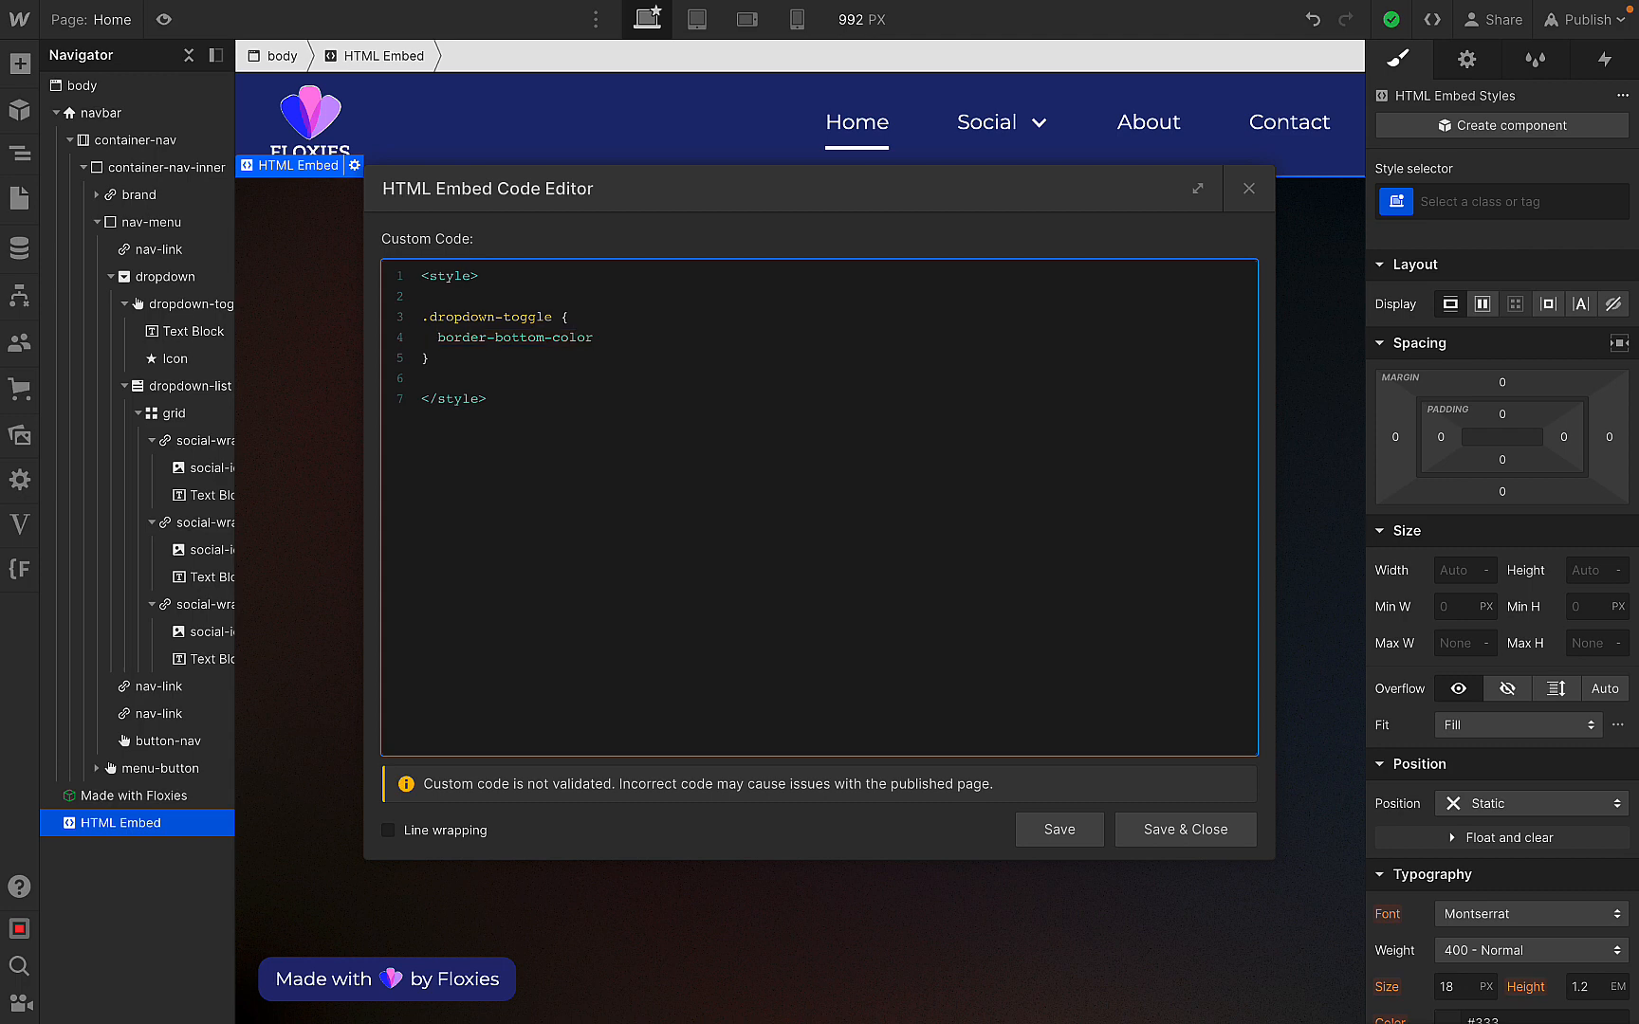
{"action": "type", "text": ": #fff !important;"}
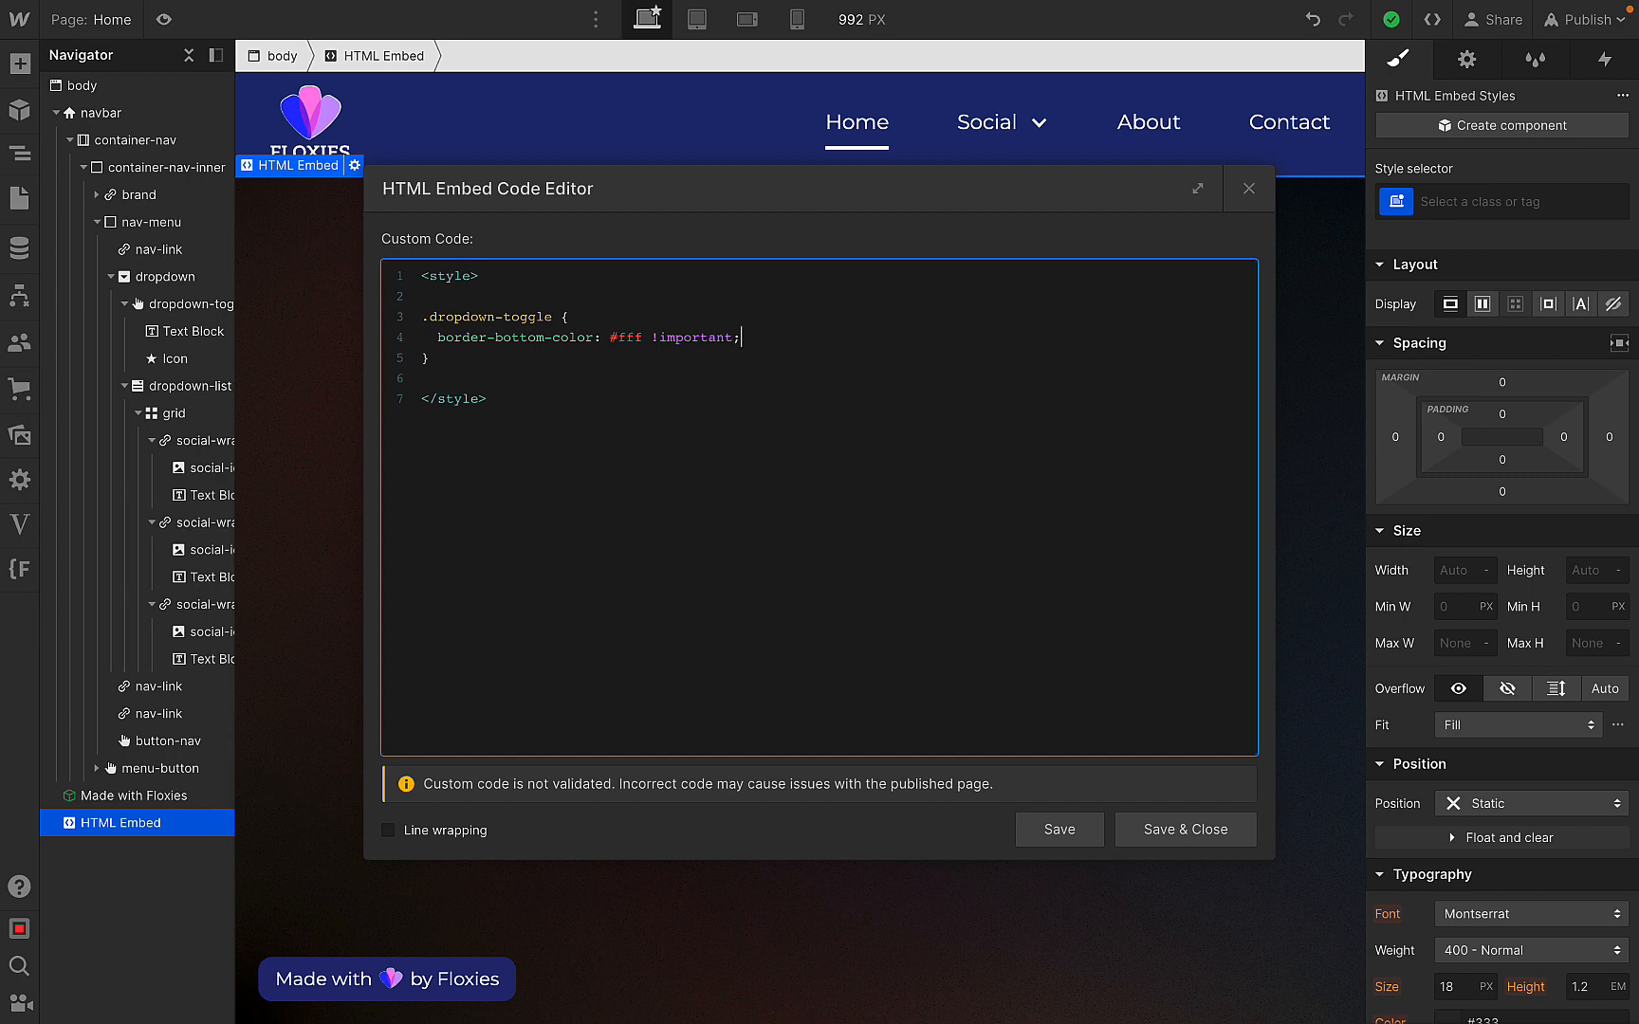
{"action": "key", "text": "Return"}
{"action": "type", "text": "transition"}
{"action": "type", "text": ": all .35s;"}
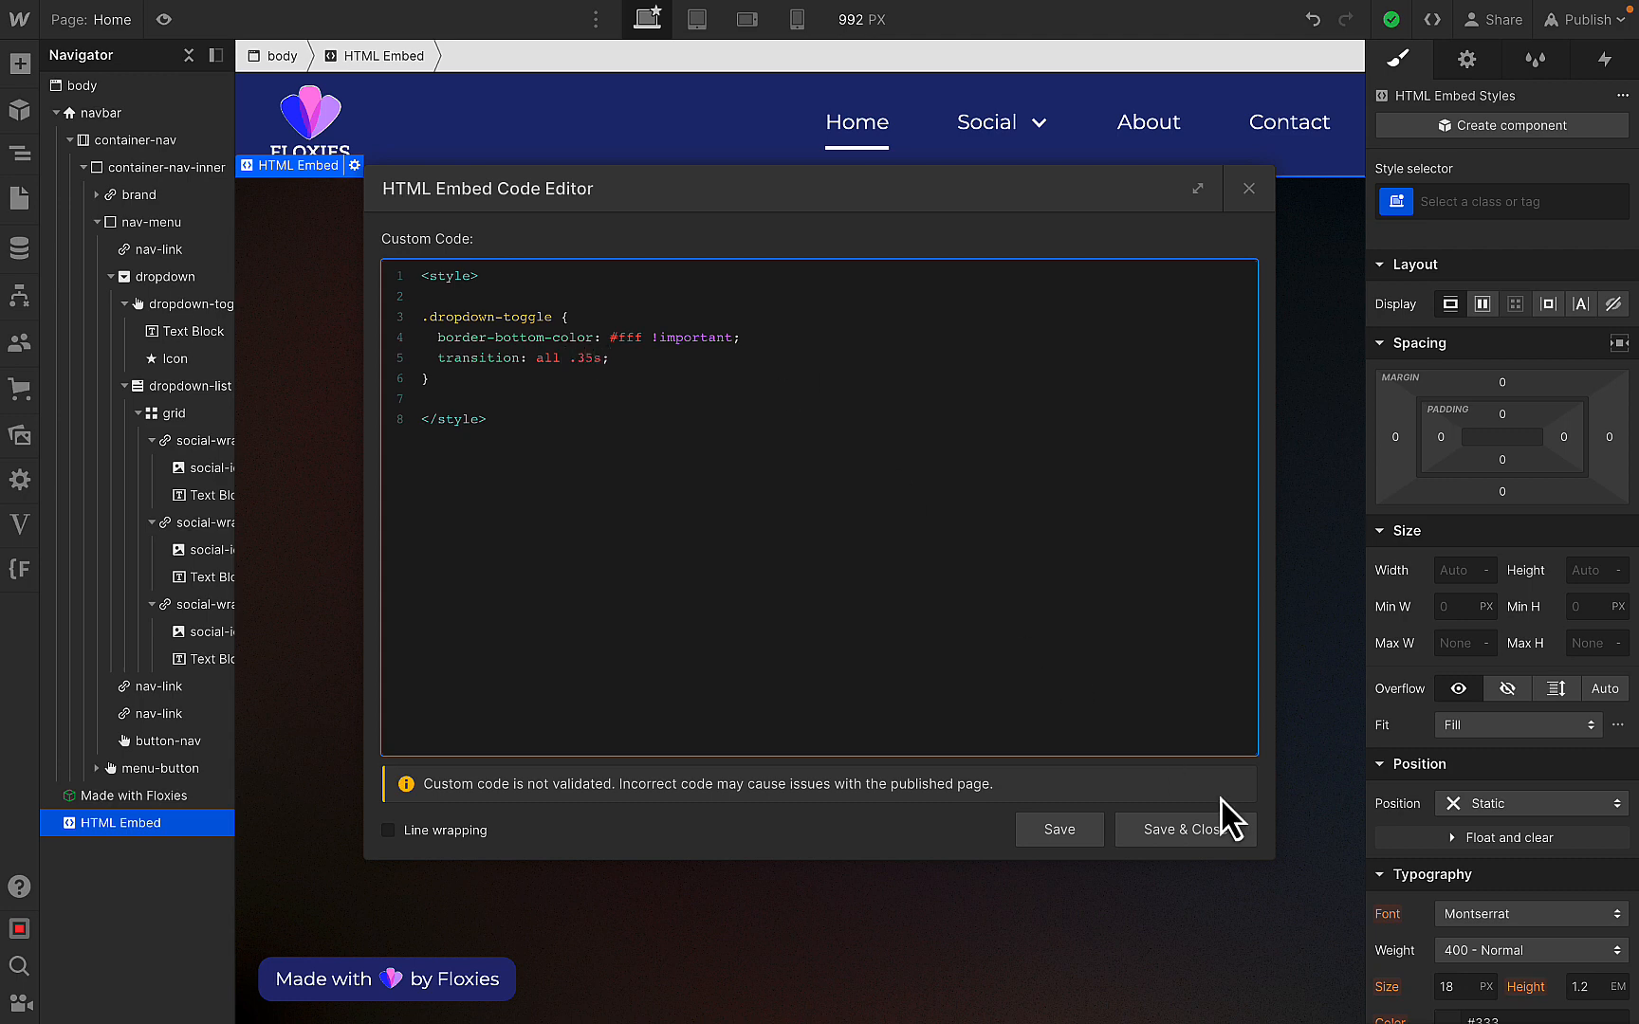
- Indent the .dropdown-toggle rule inside the style block, and save and close the embed code
{"action": "key", "text": "ctrl+a"}
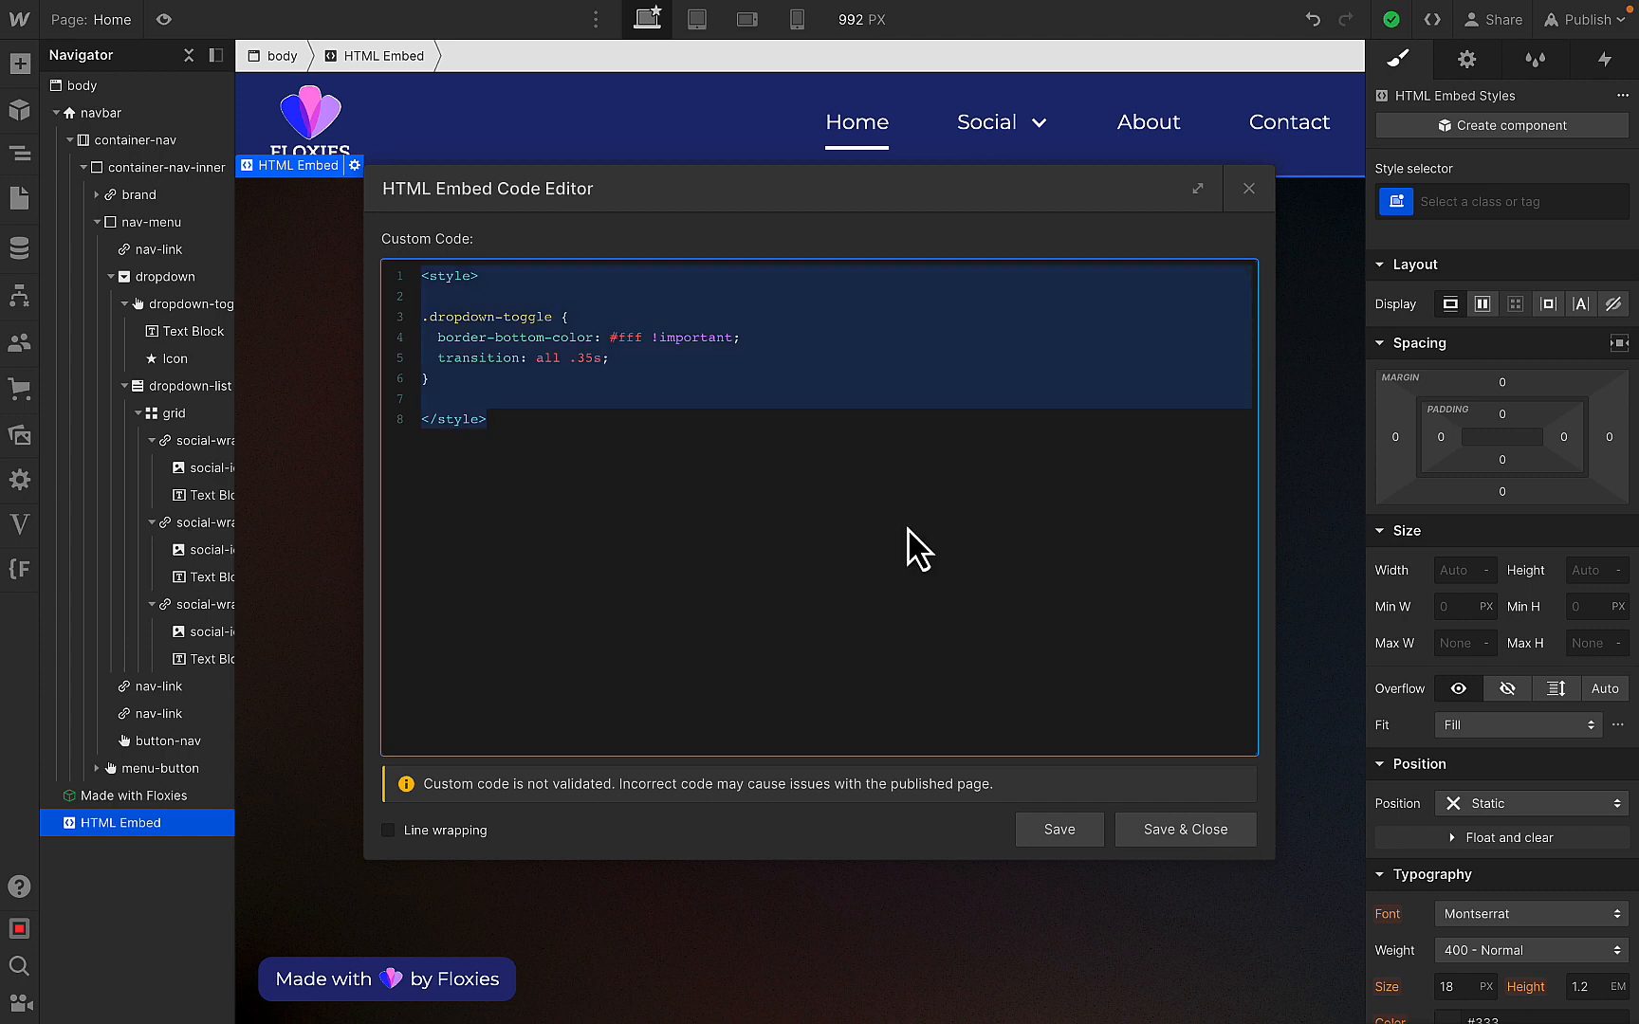
{"action": "key", "text": "shift+Tab"}
{"action": "left_click", "coordinate": [747, 420]}
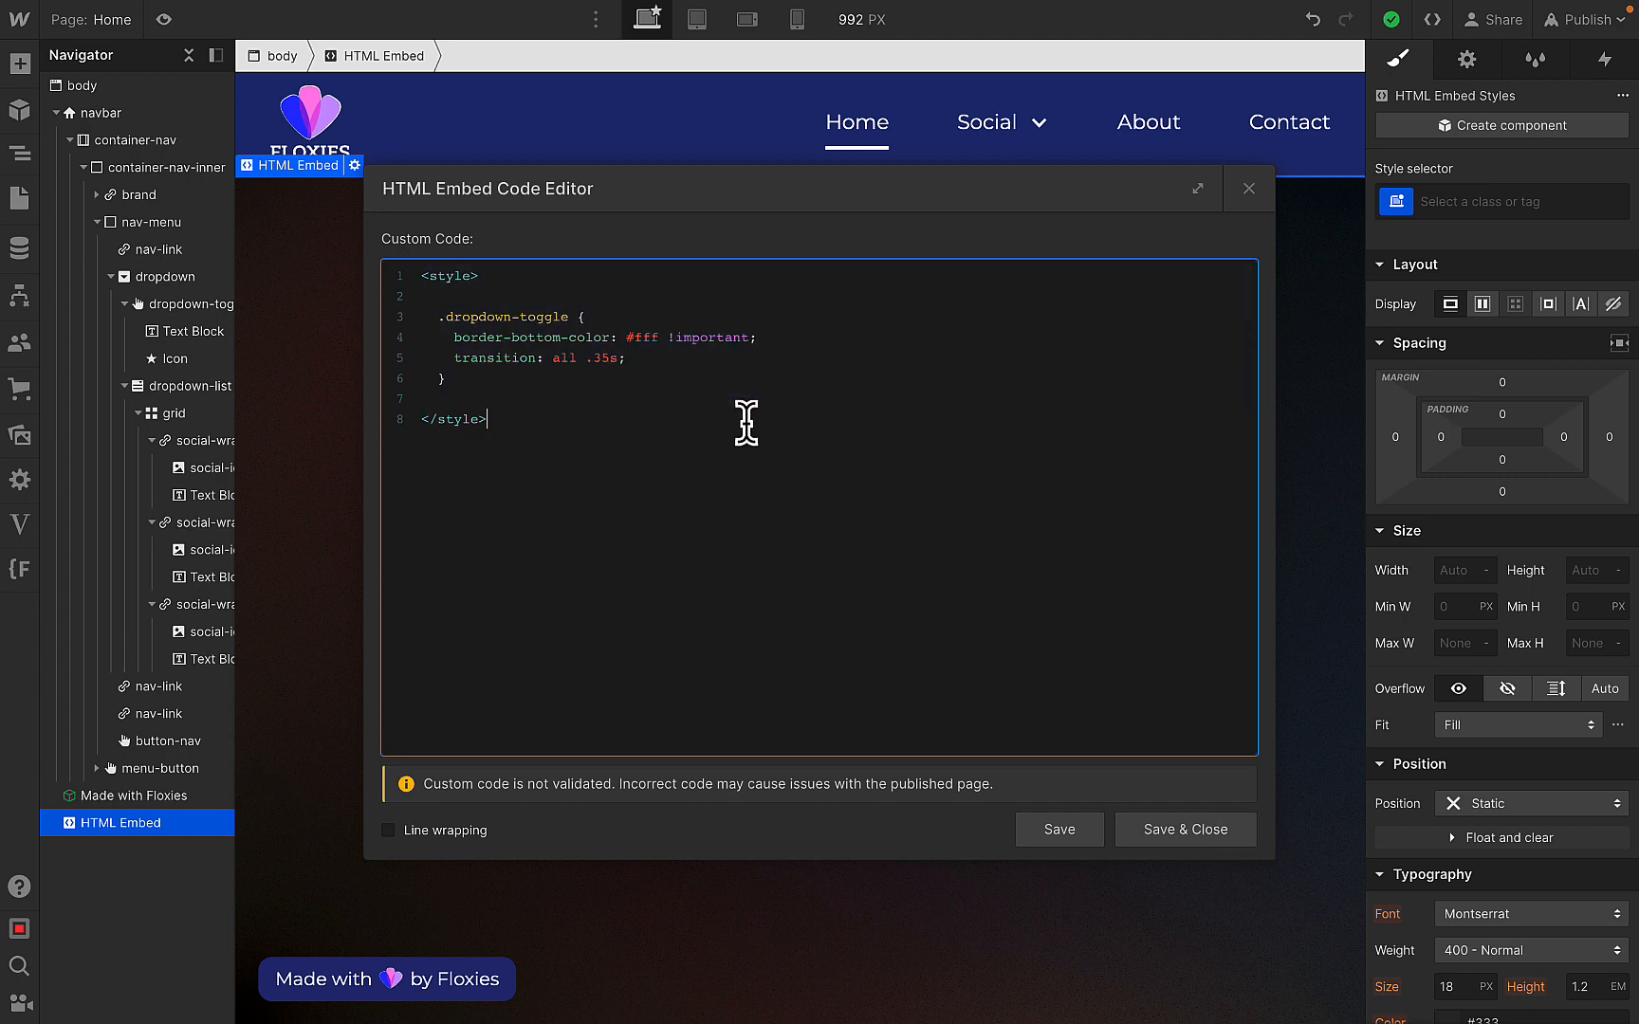
{"action": "left_click", "coordinate": [1185, 830]}
{"action": "left_click", "coordinate": [972, 237]}
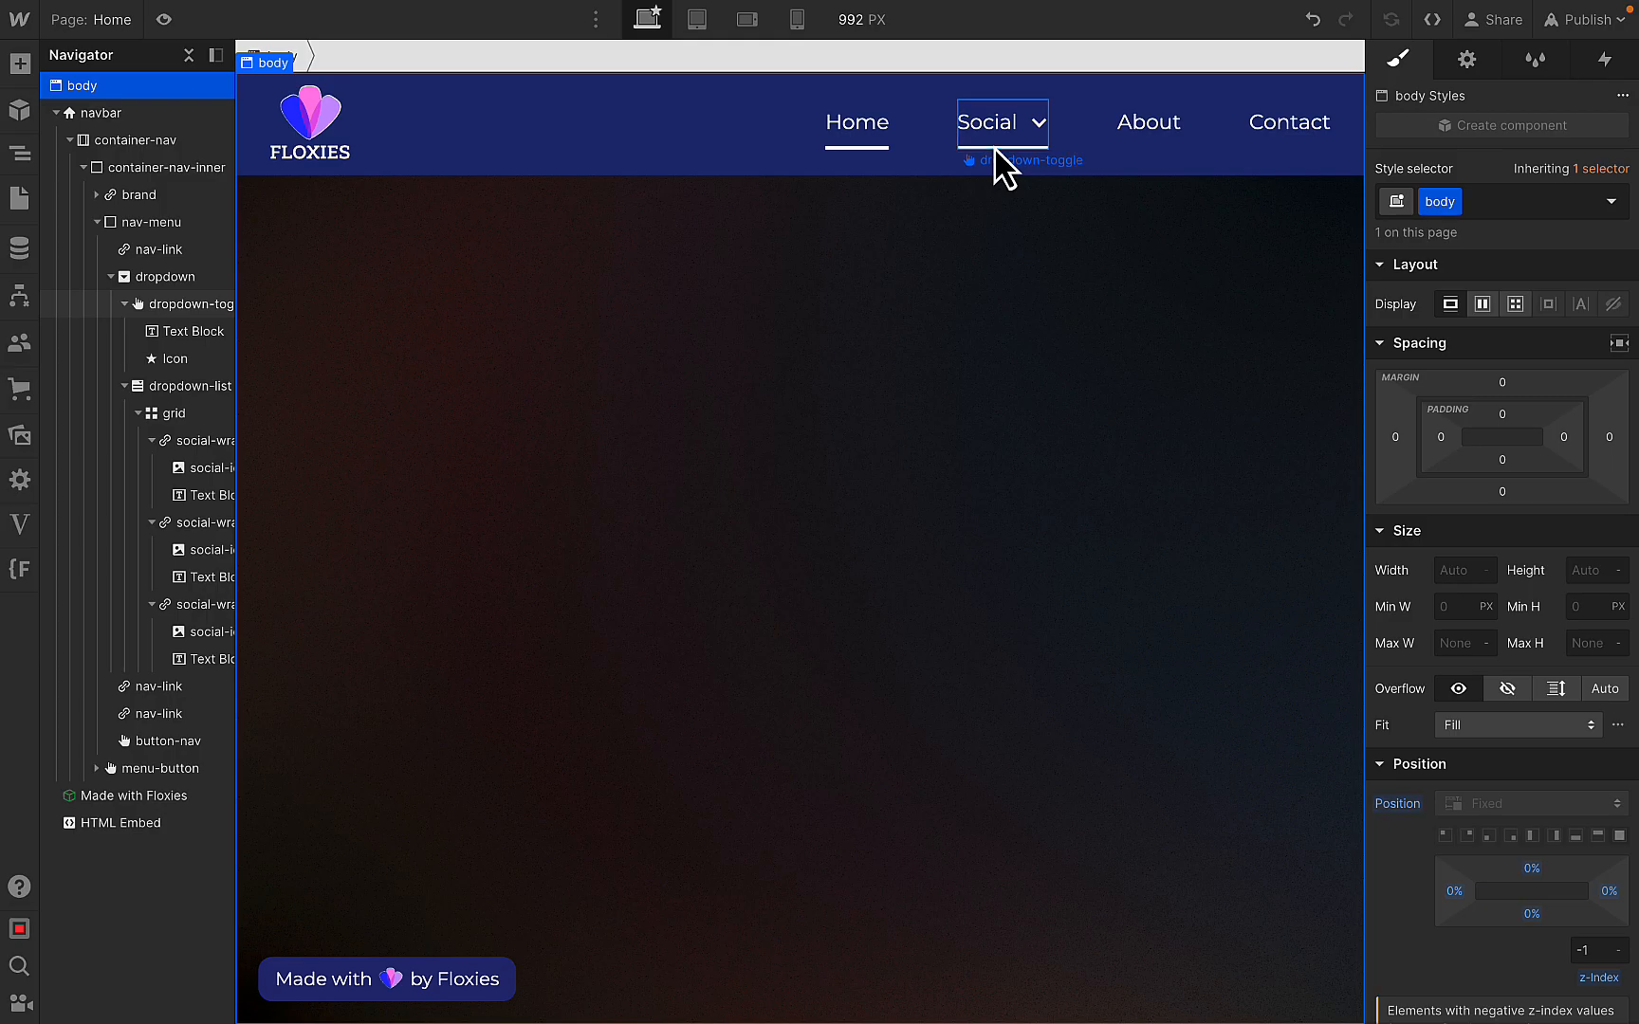
{"action": "left_click", "coordinate": [994, 150]}
- Change the rule's selector in the HTML Embed to .dropdown-toggle:hover, and save and close the code
{"action": "left_click", "coordinate": [147, 826]}
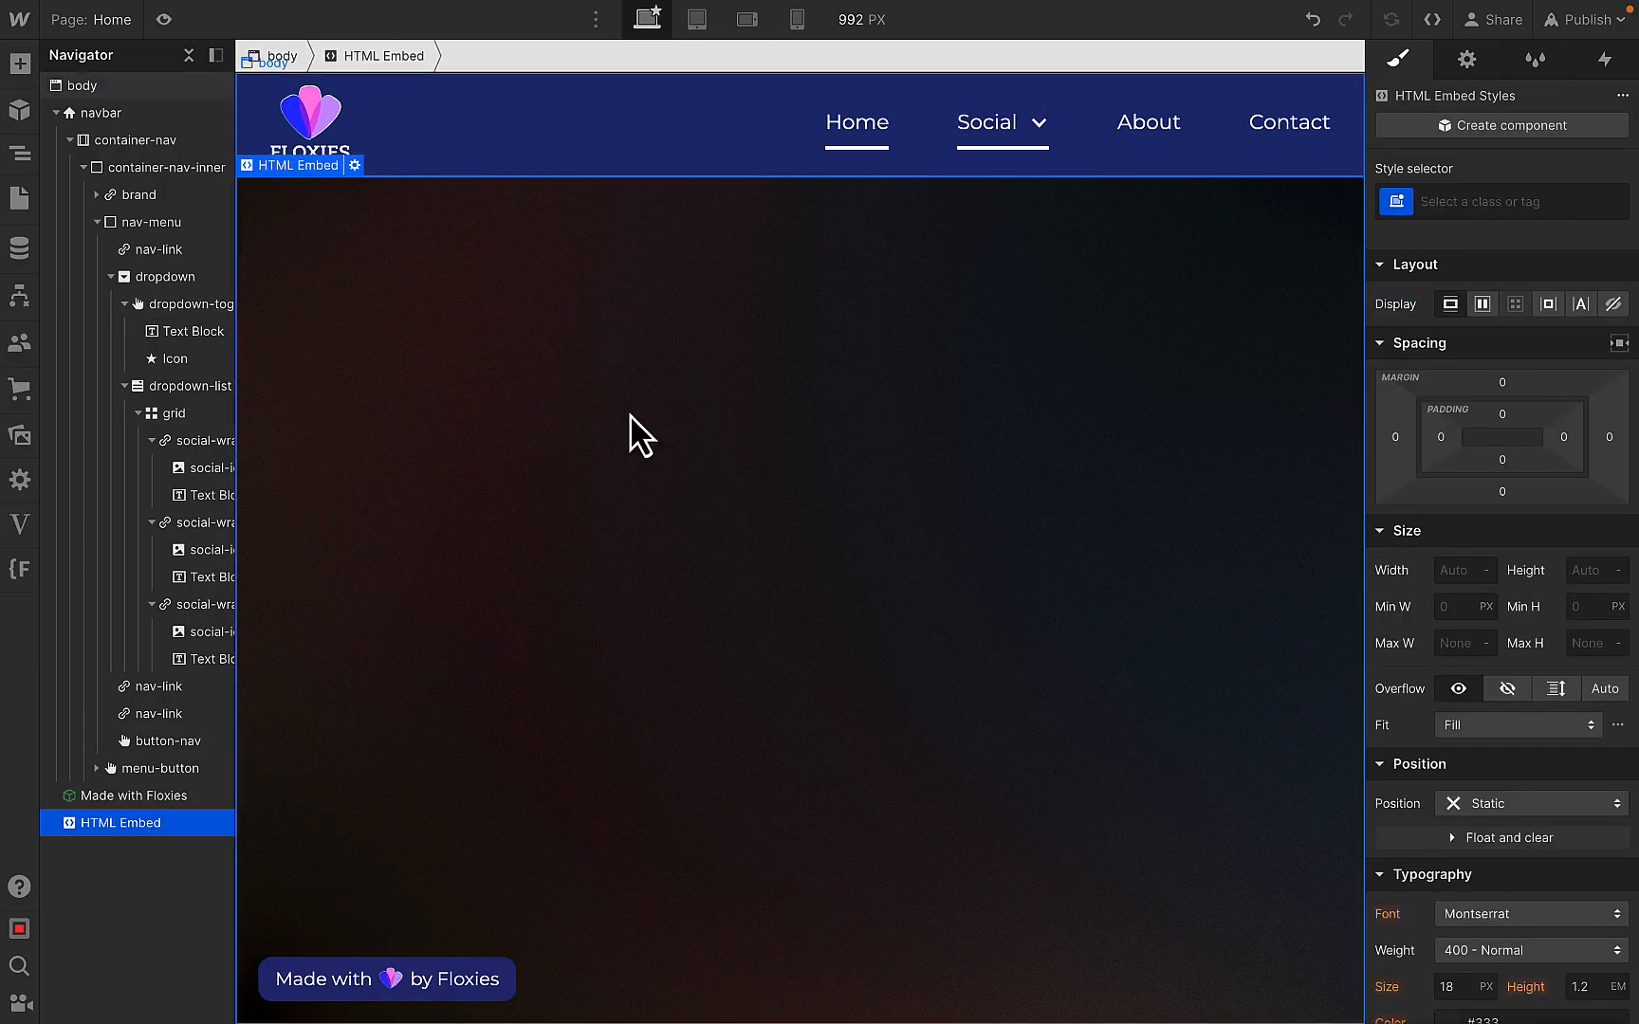
{"action": "double_click", "coordinate": [629, 418]}
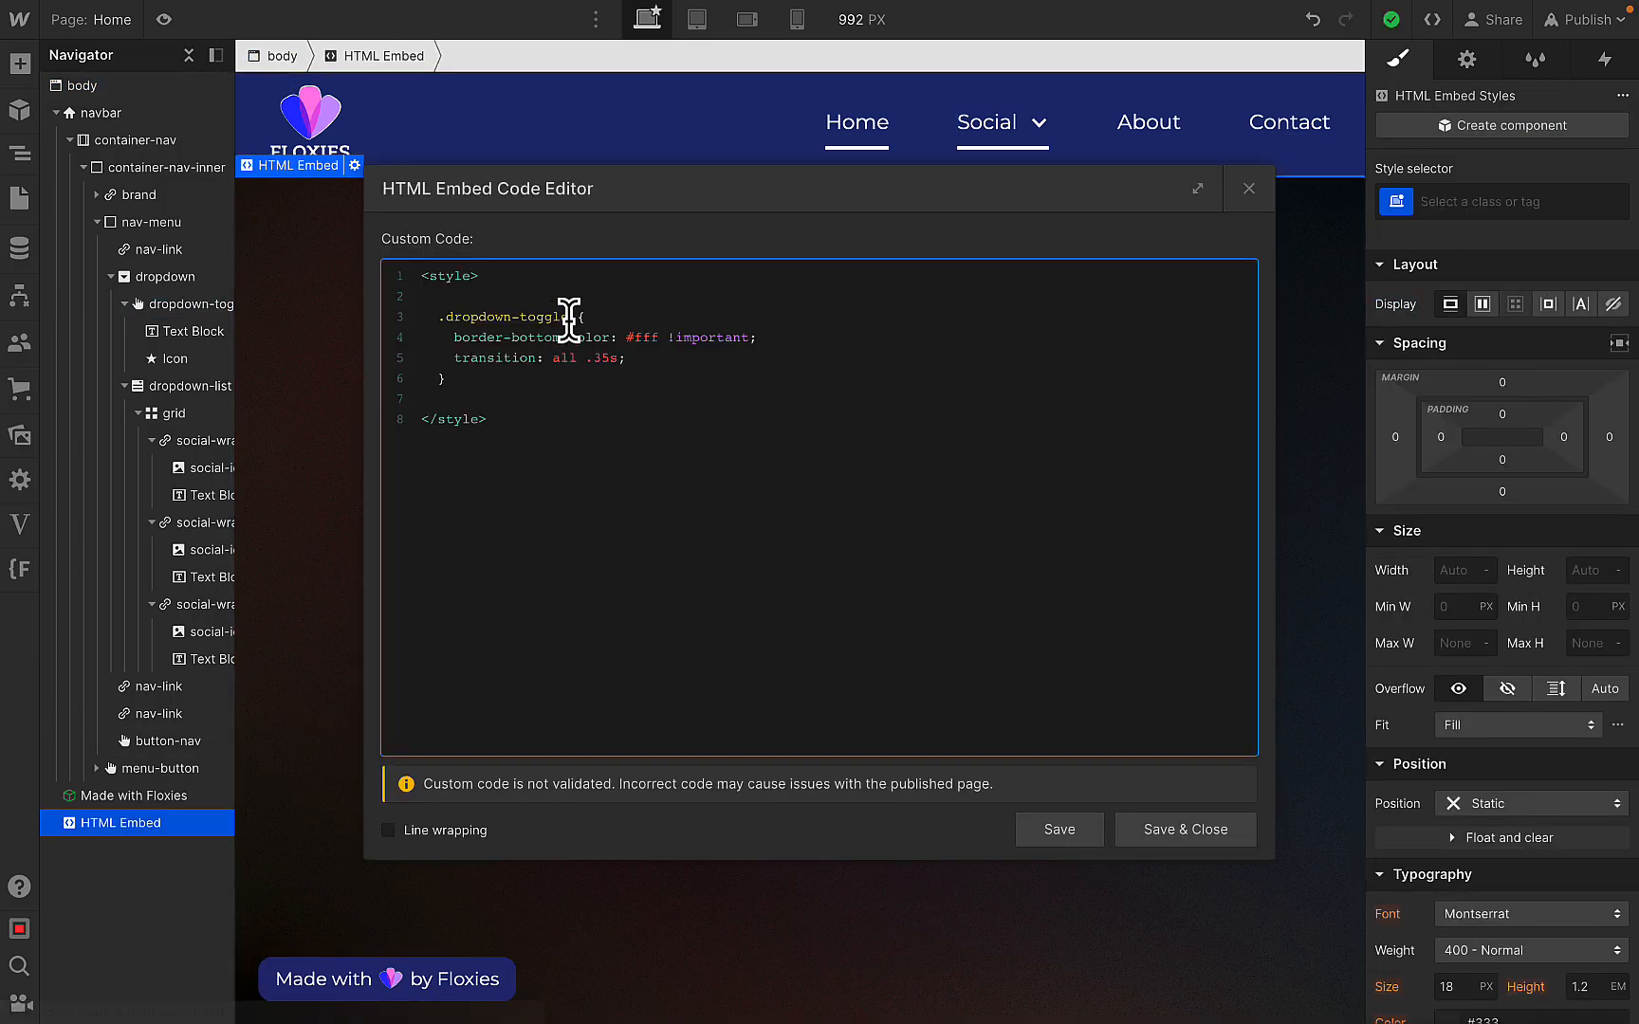
{"action": "type", "text": "hover"}
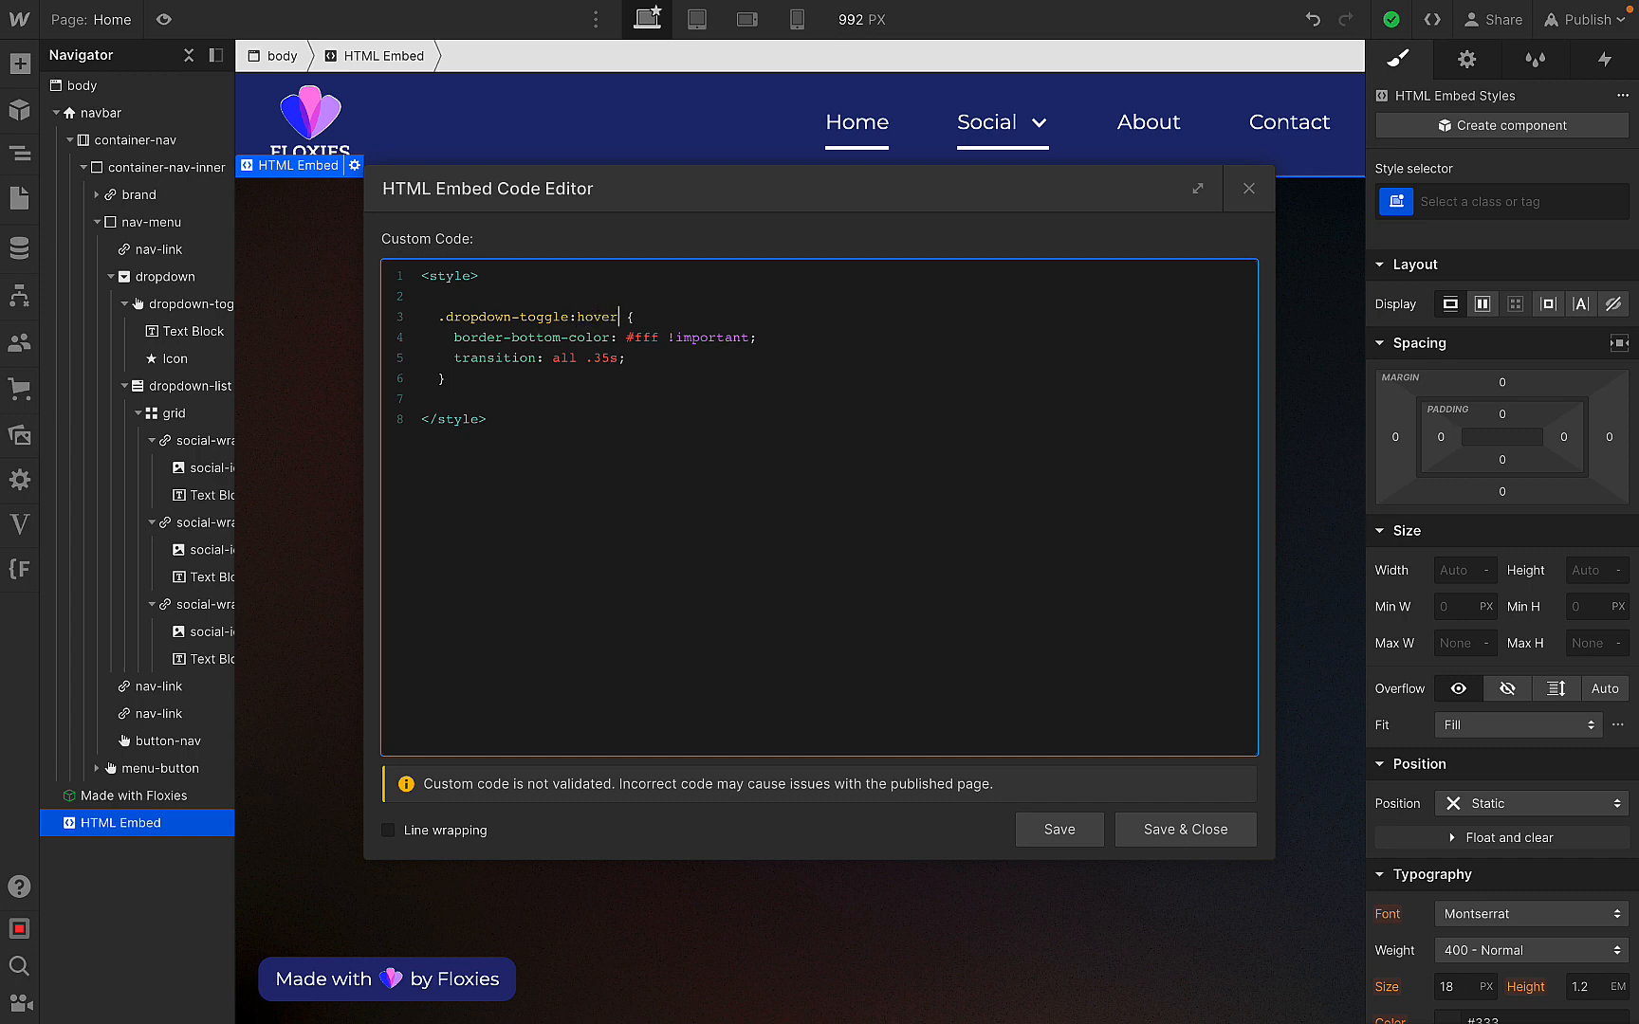
{"action": "left_click", "coordinate": [1176, 830]}
{"action": "left_click", "coordinate": [1100, 403]}
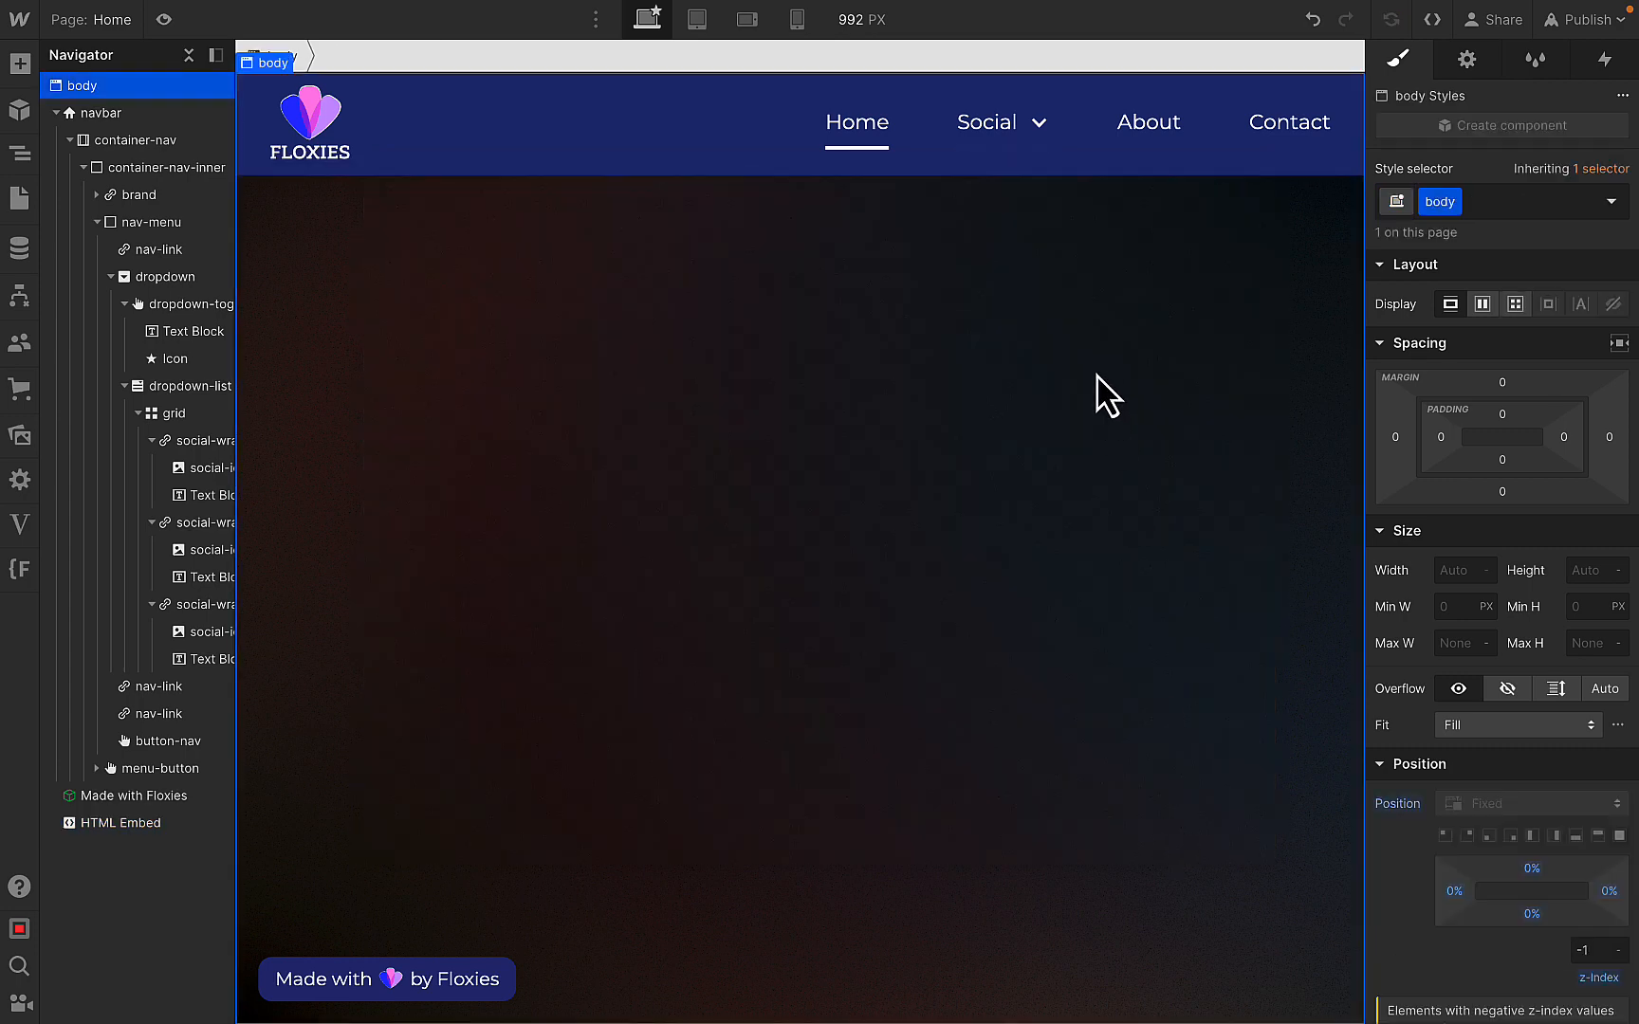
- Preview the page on desktop and open and close the Social dropdown to check its underline on hover
{"action": "left_click", "coordinate": [163, 19]}
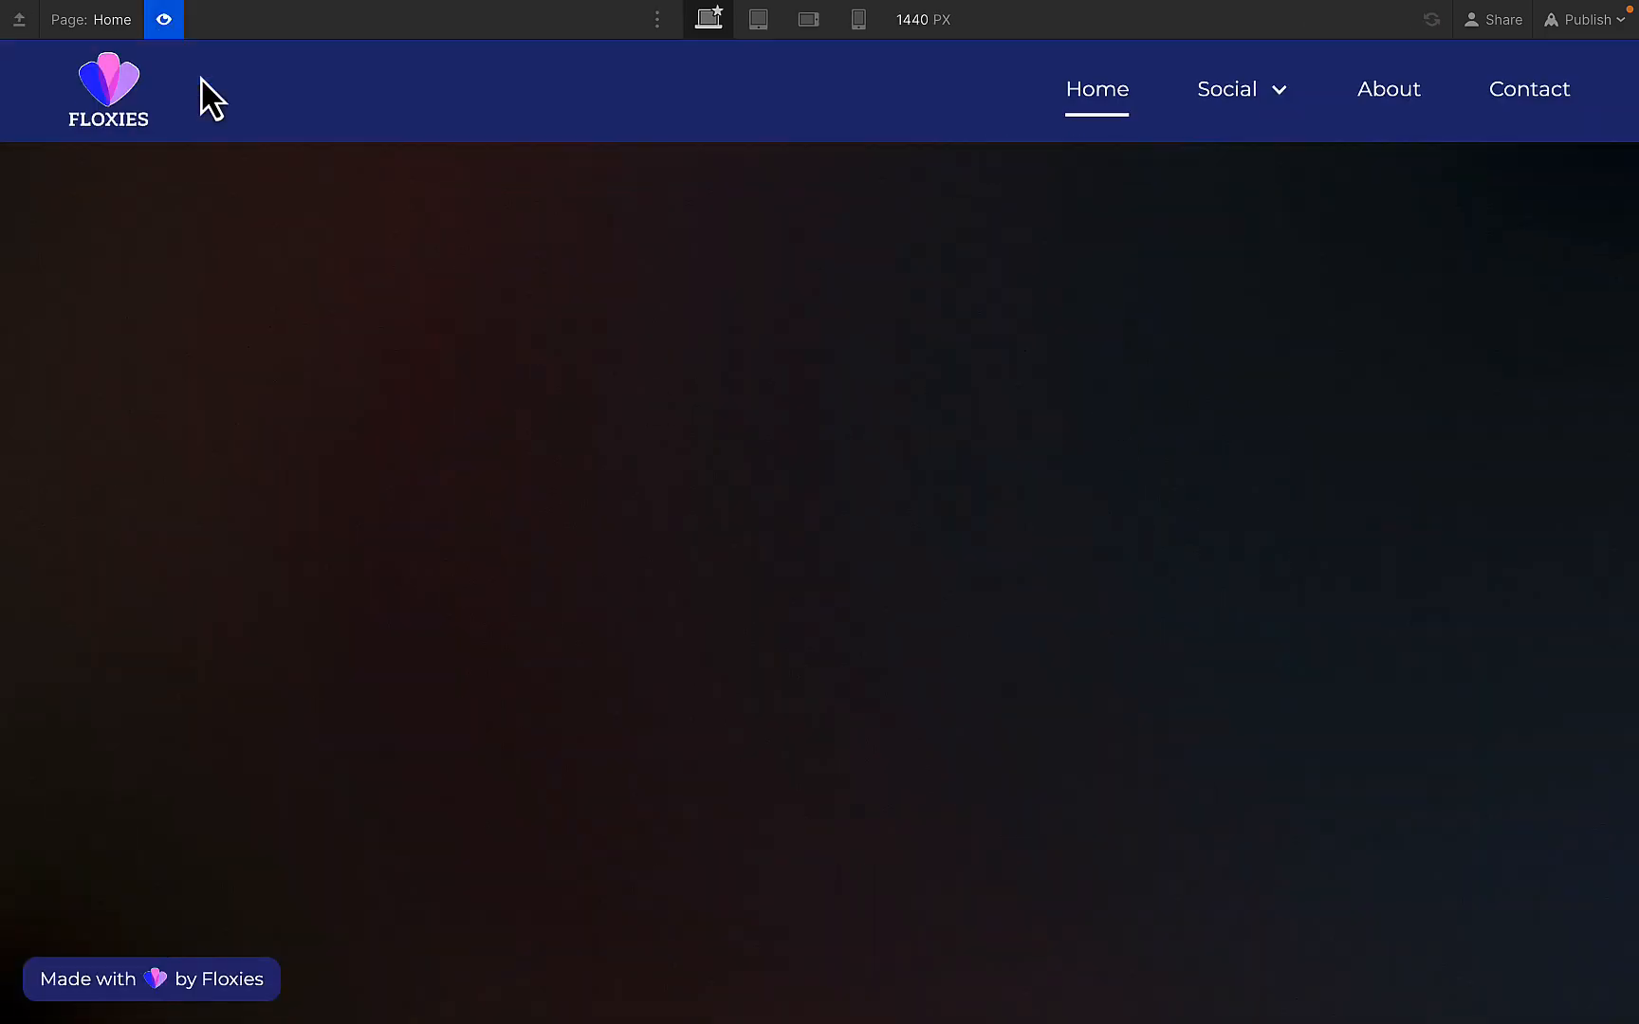
{"action": "left_click", "coordinate": [1240, 119]}
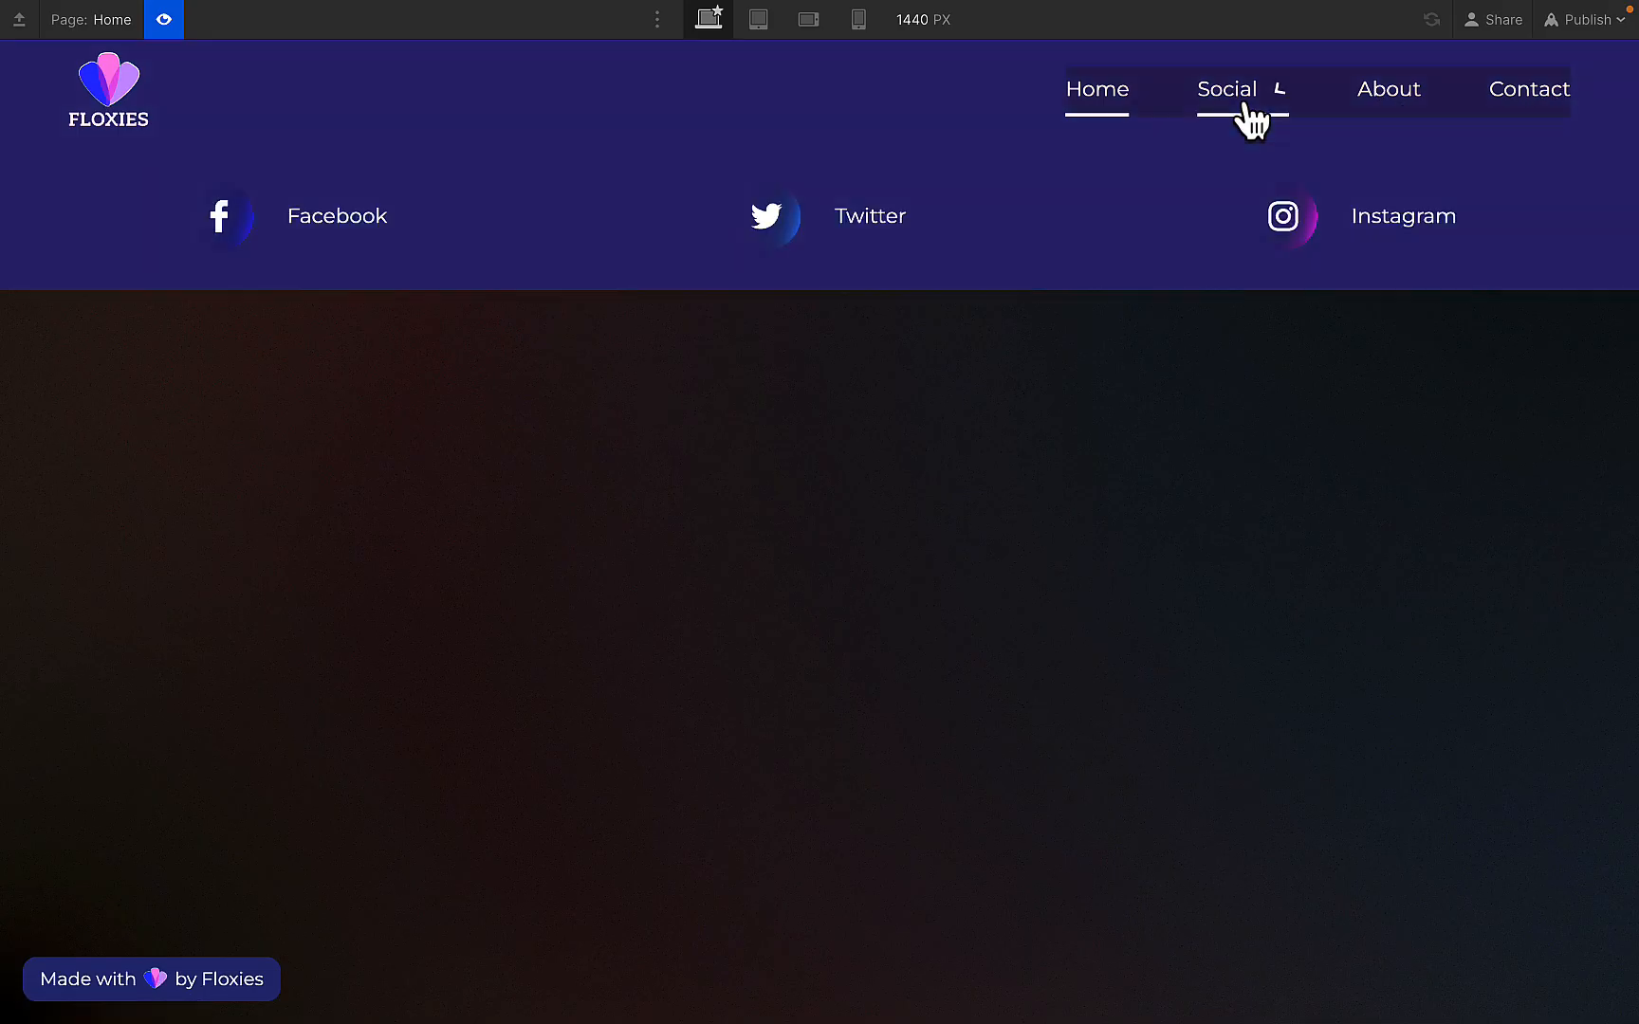
{"action": "left_click", "coordinate": [1230, 121]}
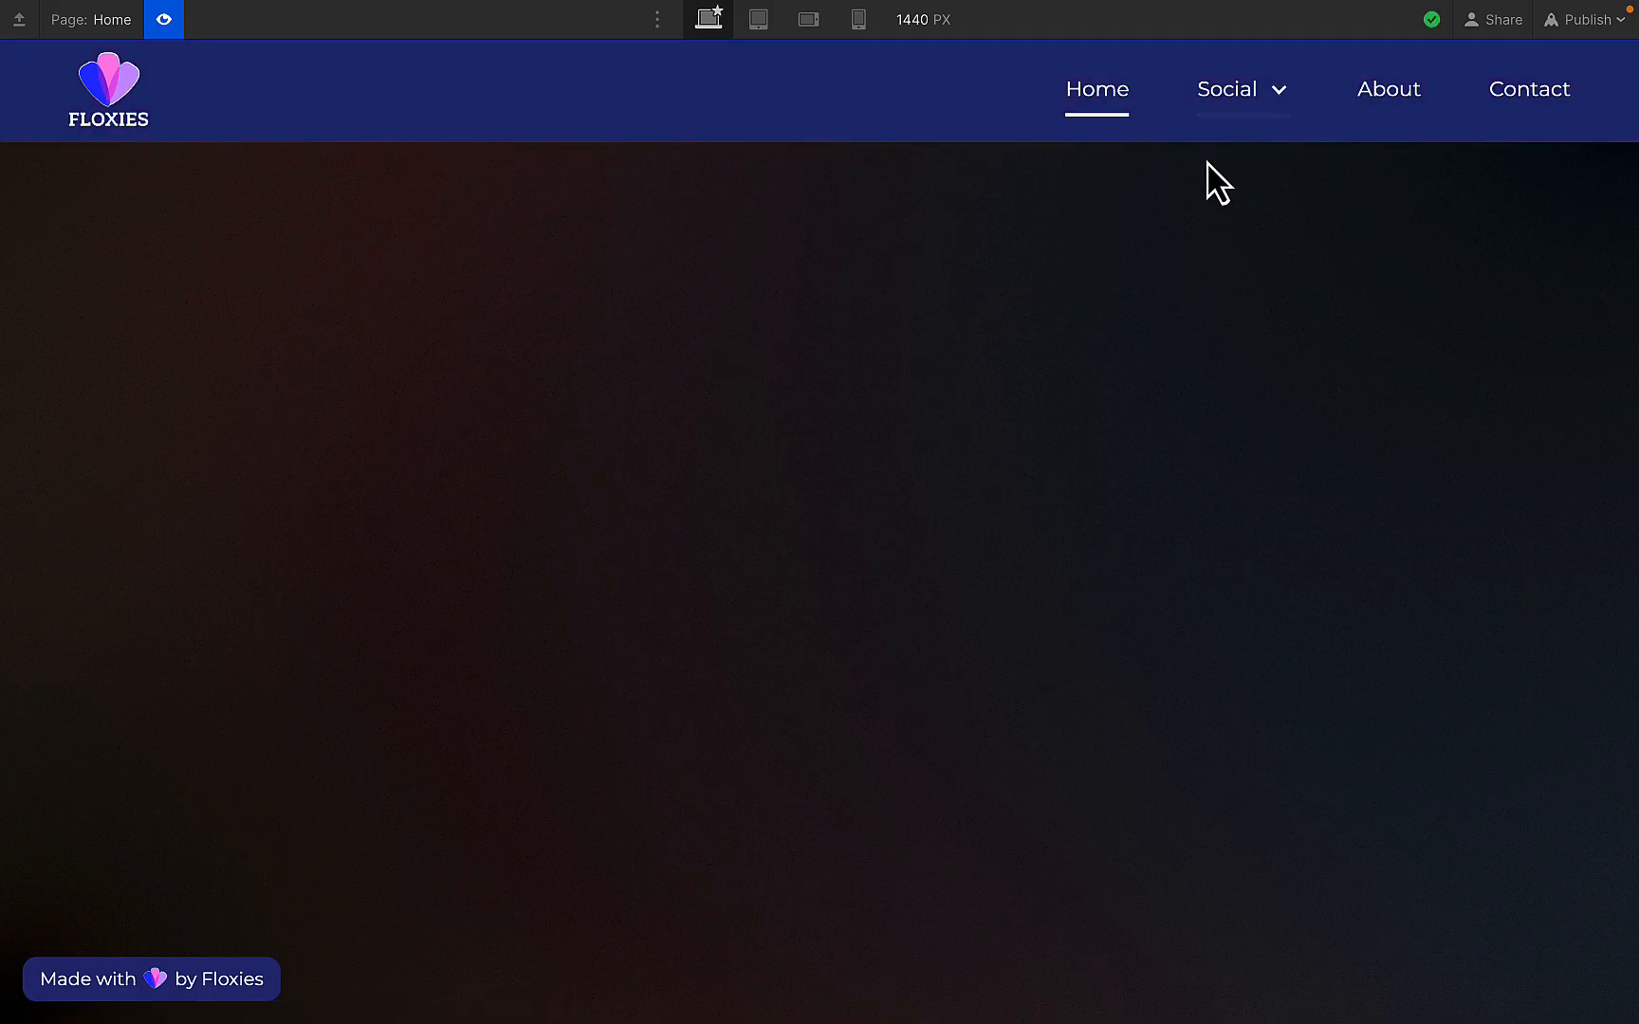
{"action": "left_click", "coordinate": [1214, 126]}
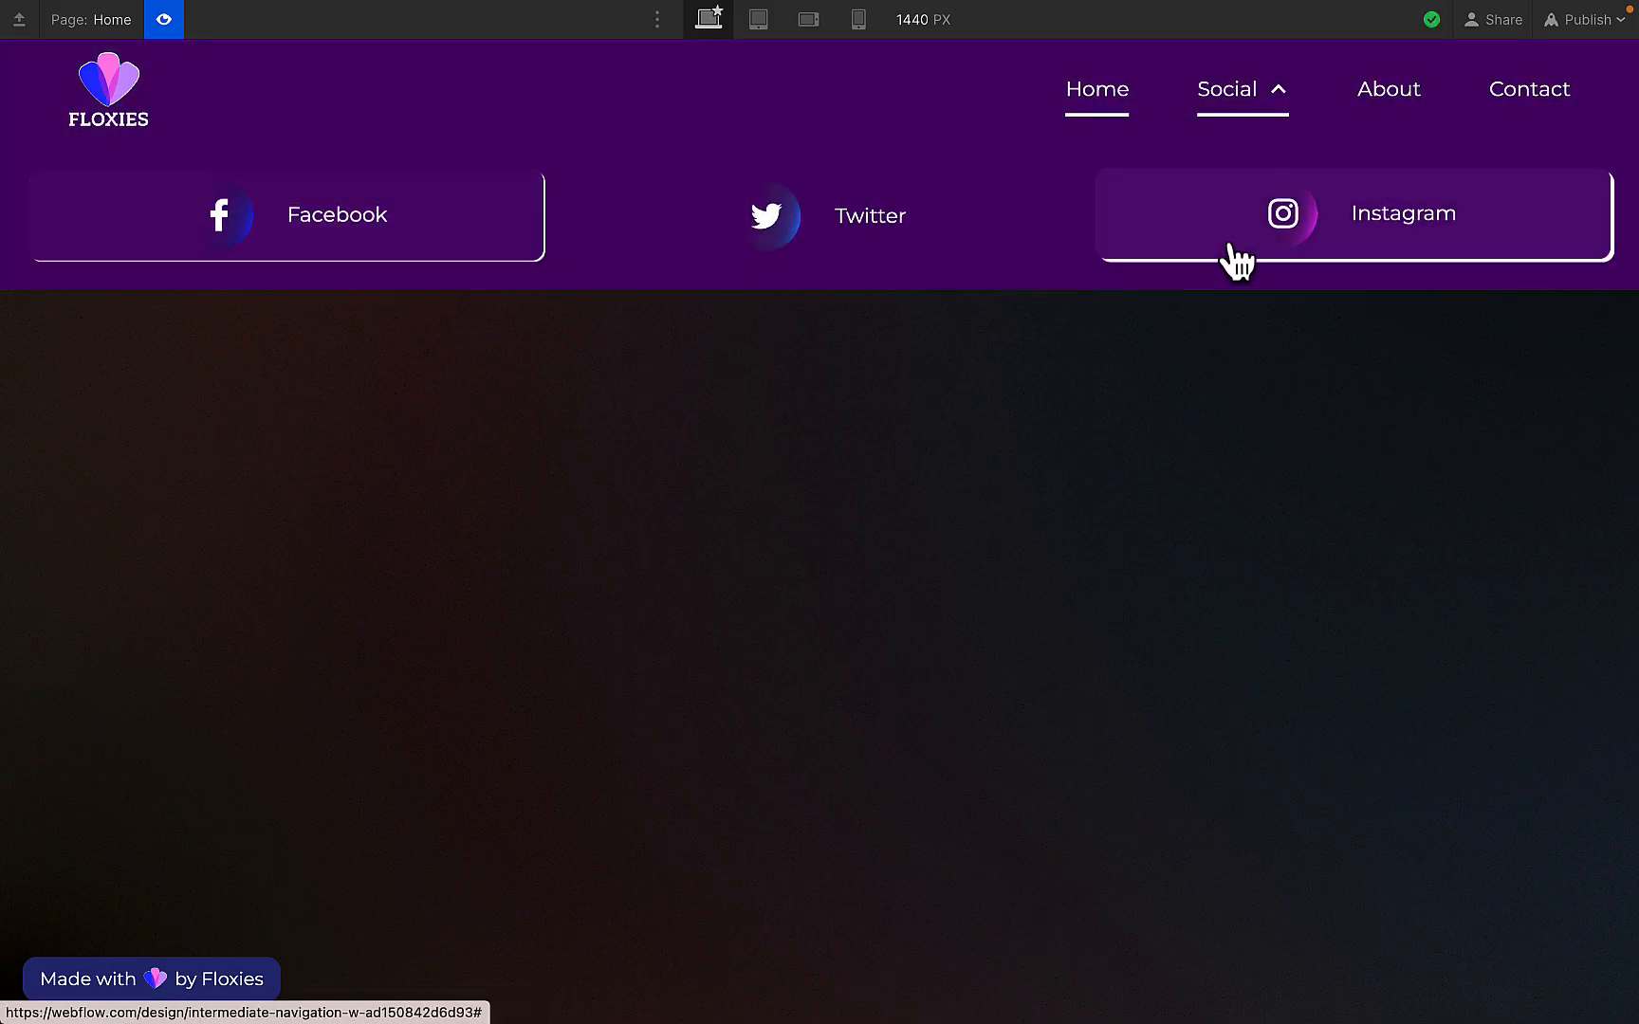
{"action": "left_click", "coordinate": [1229, 131]}
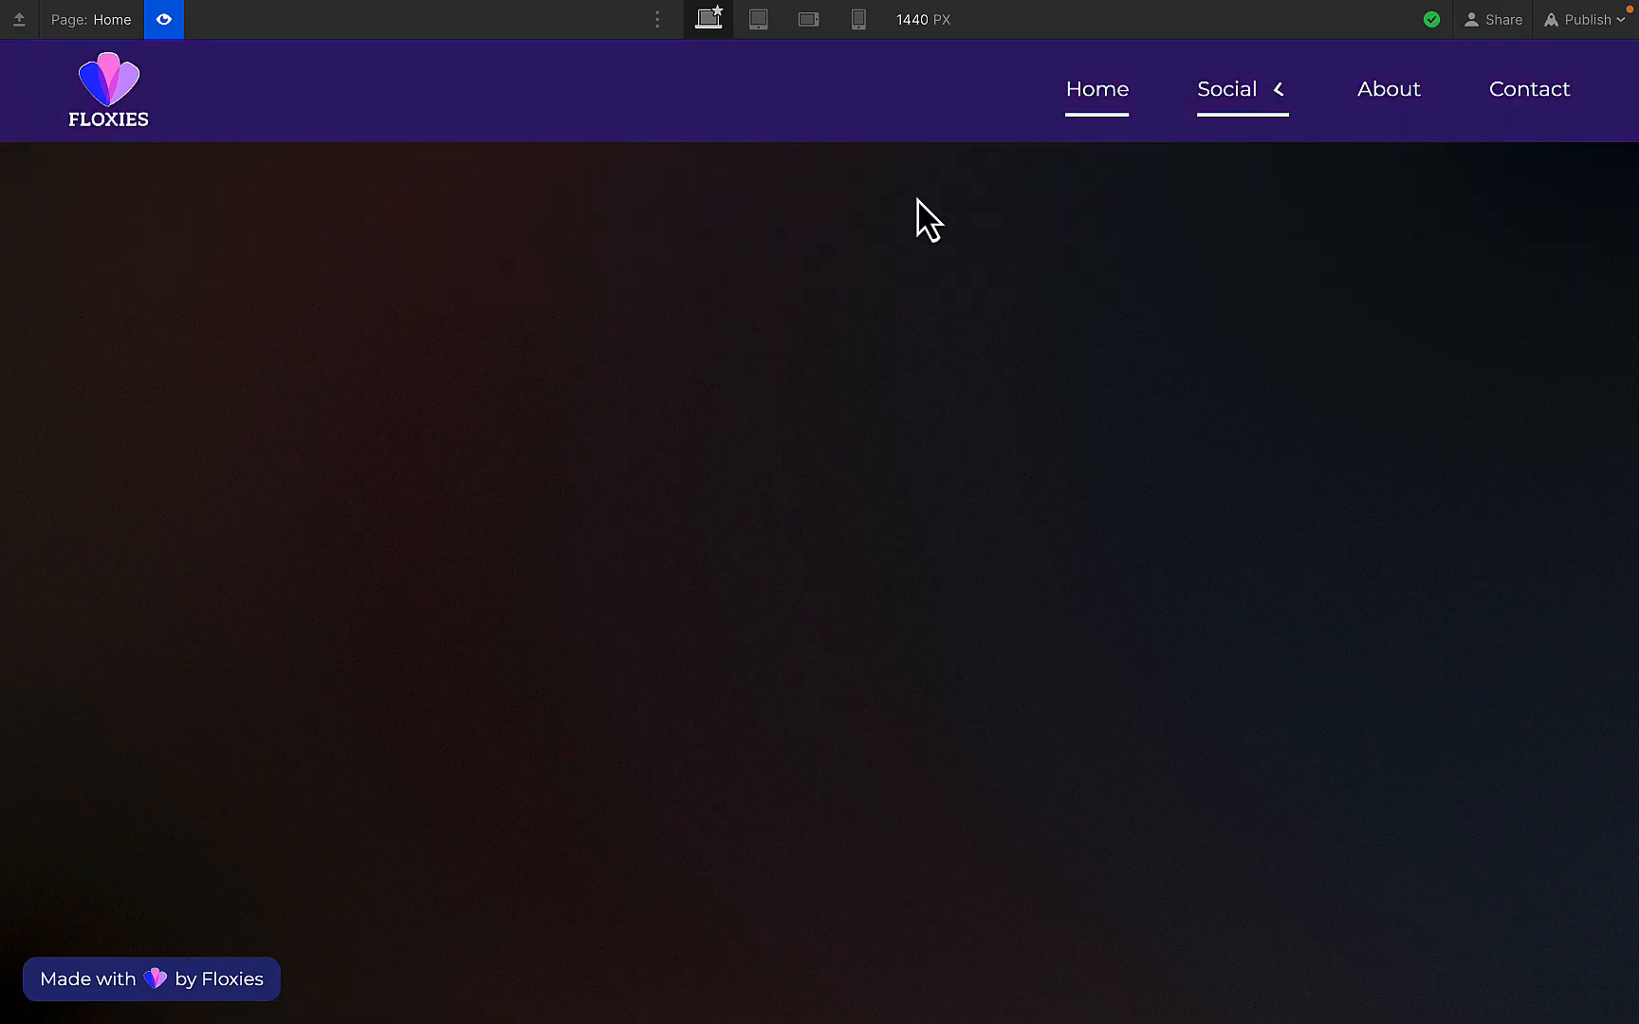